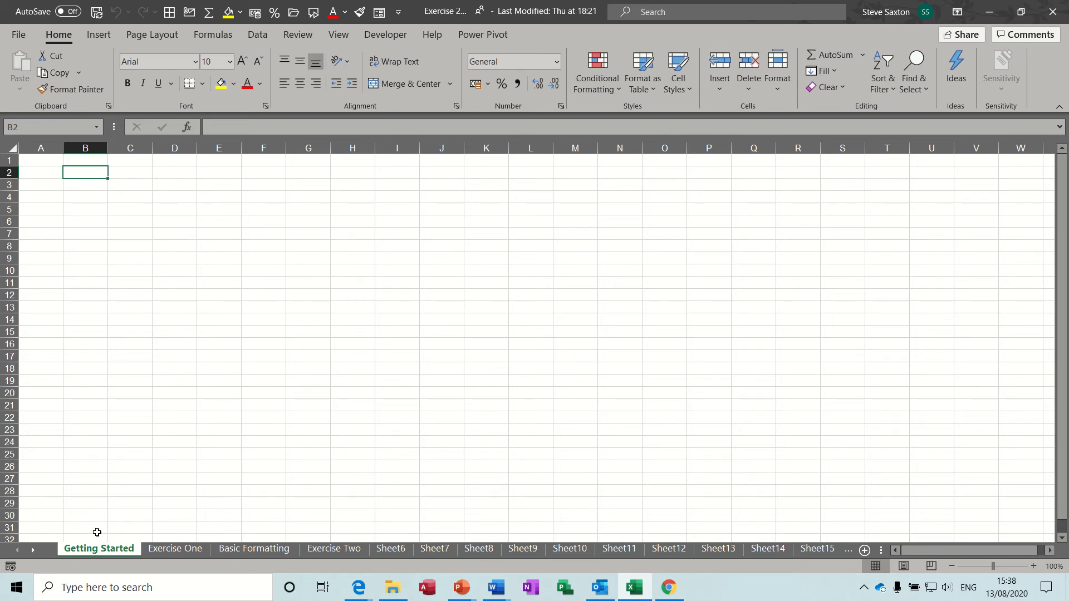
Browse through each sheet tab, then return to the Getting Started sheet
{"action": "left_click", "coordinate": [167, 549]}
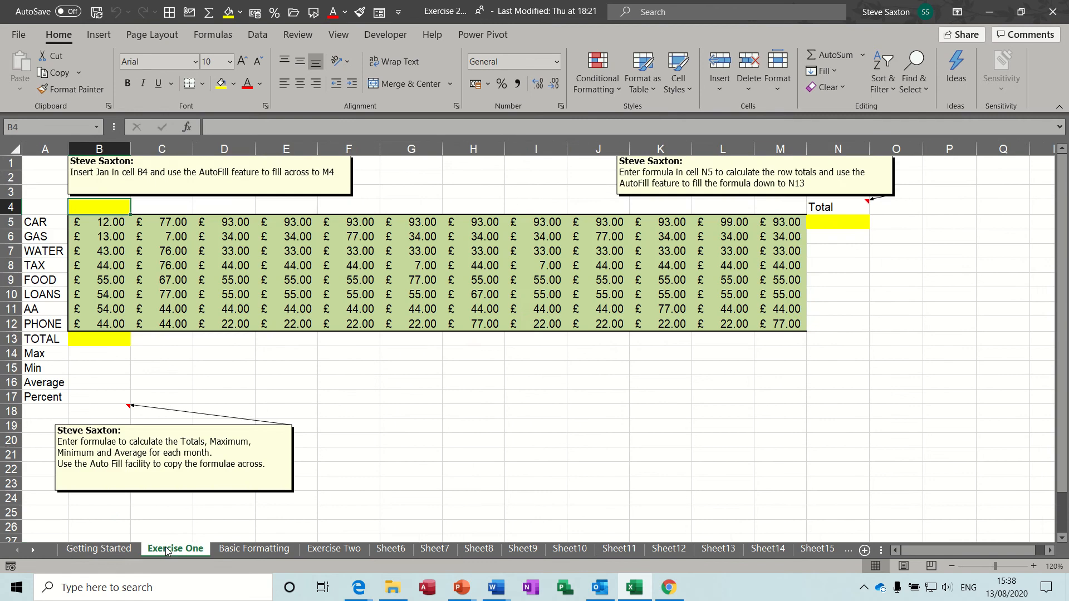
{"action": "left_click", "coordinate": [248, 550]}
{"action": "left_click", "coordinate": [334, 549]}
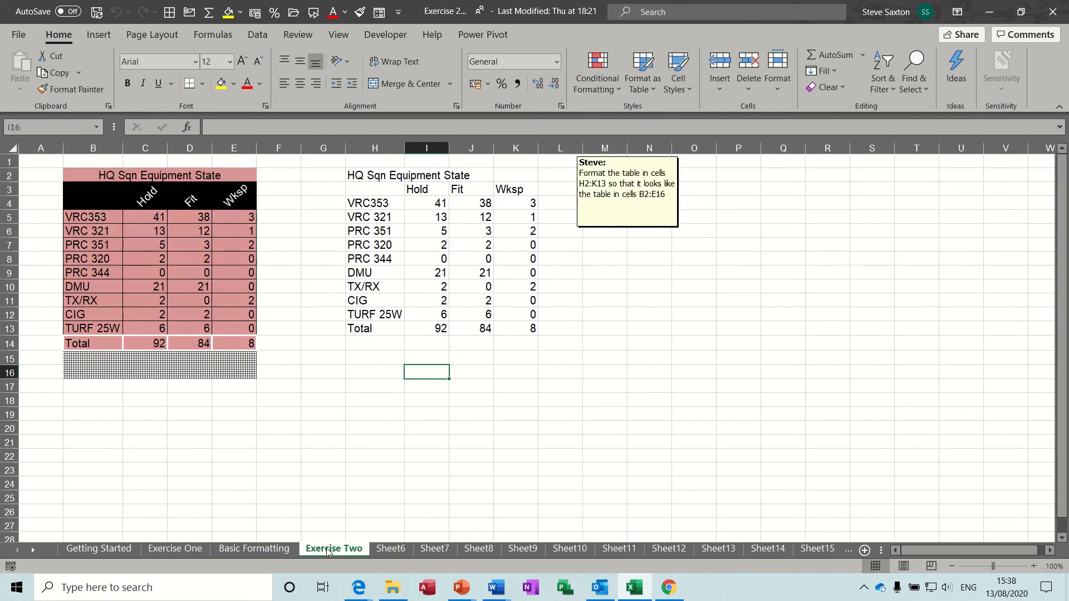
{"action": "left_click", "coordinate": [384, 550]}
{"action": "left_click", "coordinate": [445, 552]}
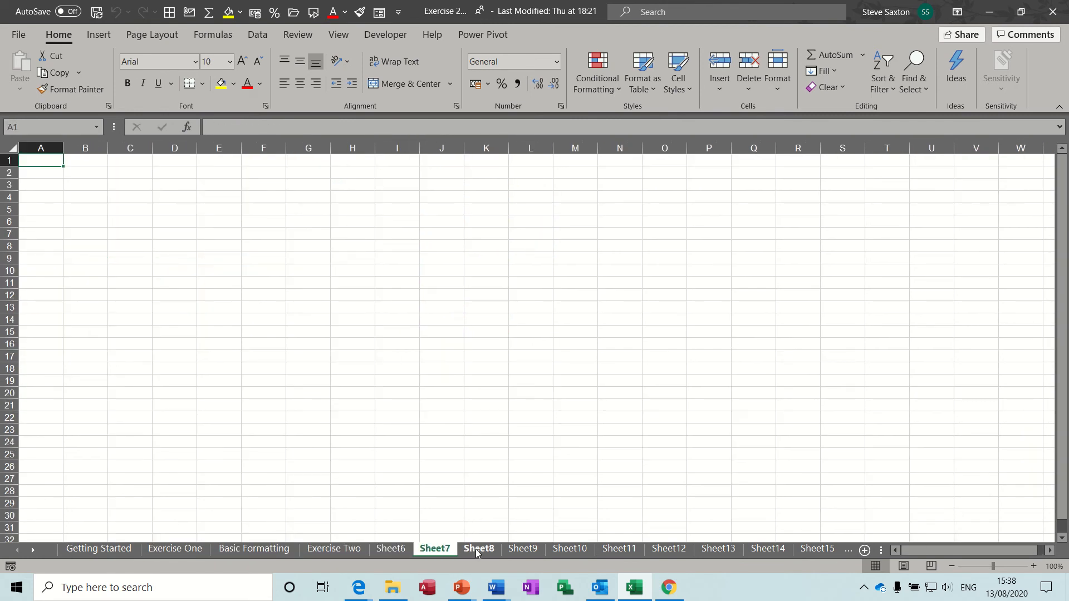
{"action": "left_click", "coordinate": [479, 550]}
{"action": "left_click", "coordinate": [391, 551]}
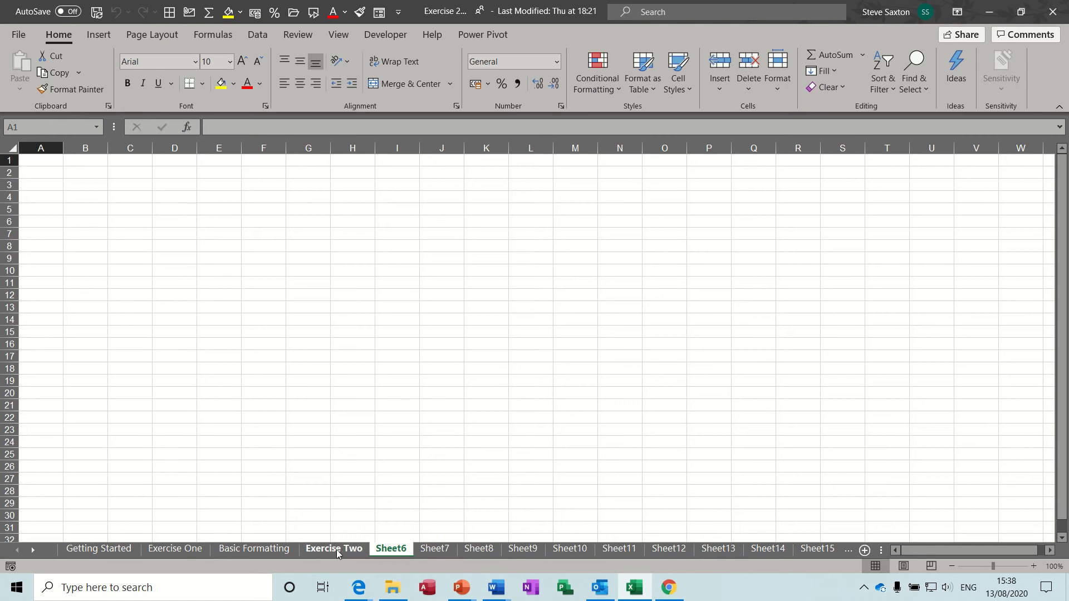
{"action": "left_click", "coordinate": [336, 550]}
{"action": "left_click", "coordinate": [264, 552]}
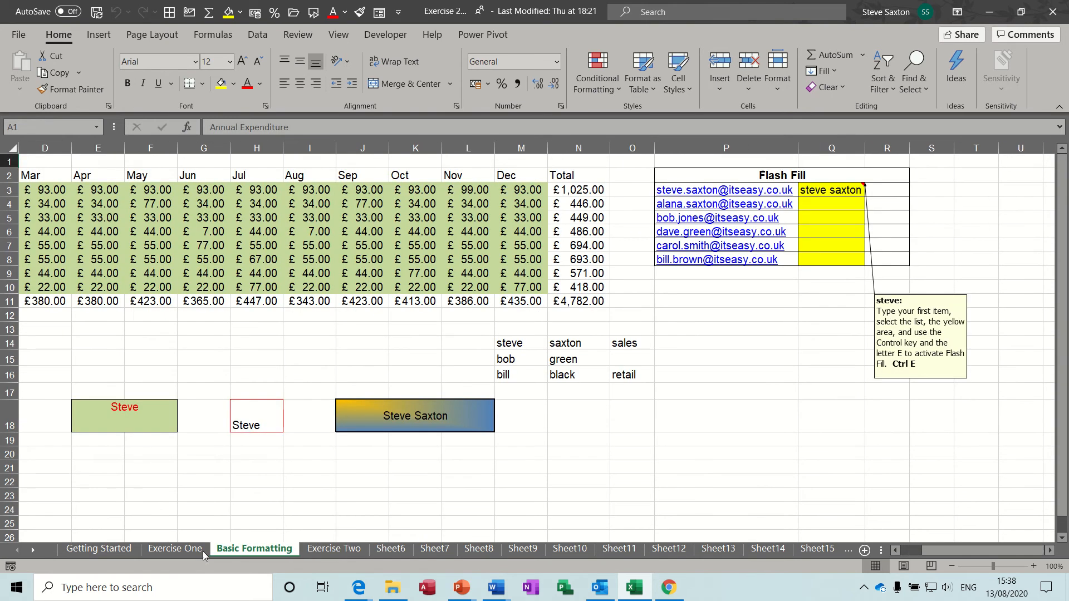
{"action": "left_click", "coordinate": [181, 550]}
{"action": "left_click", "coordinate": [104, 550]}
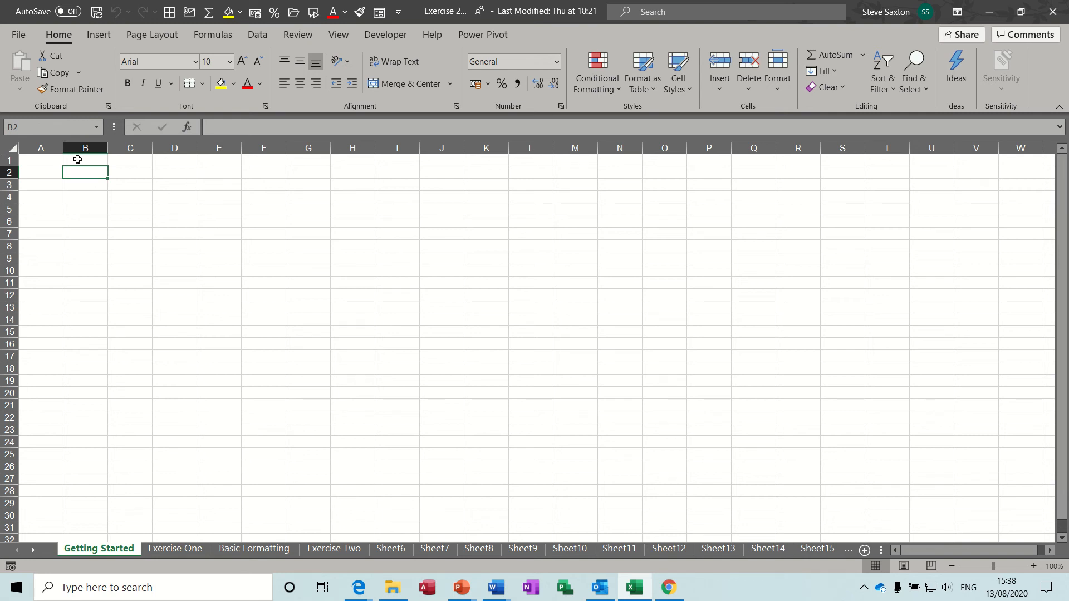
Practise selecting single cells around the sheet, ending on F6
{"action": "left_click", "coordinate": [36, 157]}
{"action": "left_click", "coordinate": [117, 200]}
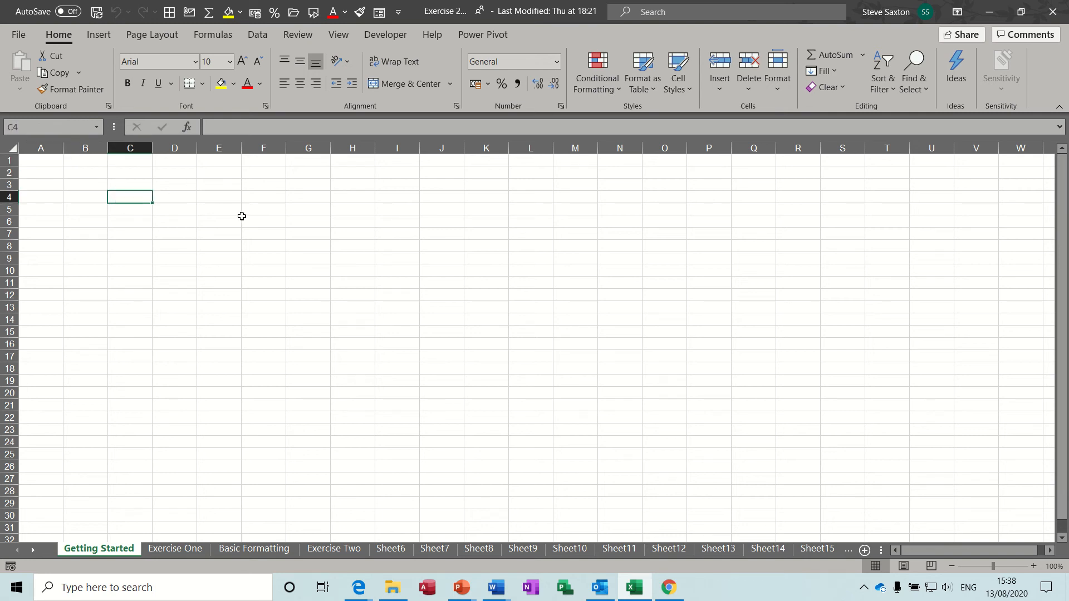
{"action": "left_click", "coordinate": [243, 219]}
{"action": "left_click", "coordinate": [168, 247]}
{"action": "left_click", "coordinate": [288, 250]}
{"action": "left_click", "coordinate": [219, 223]}
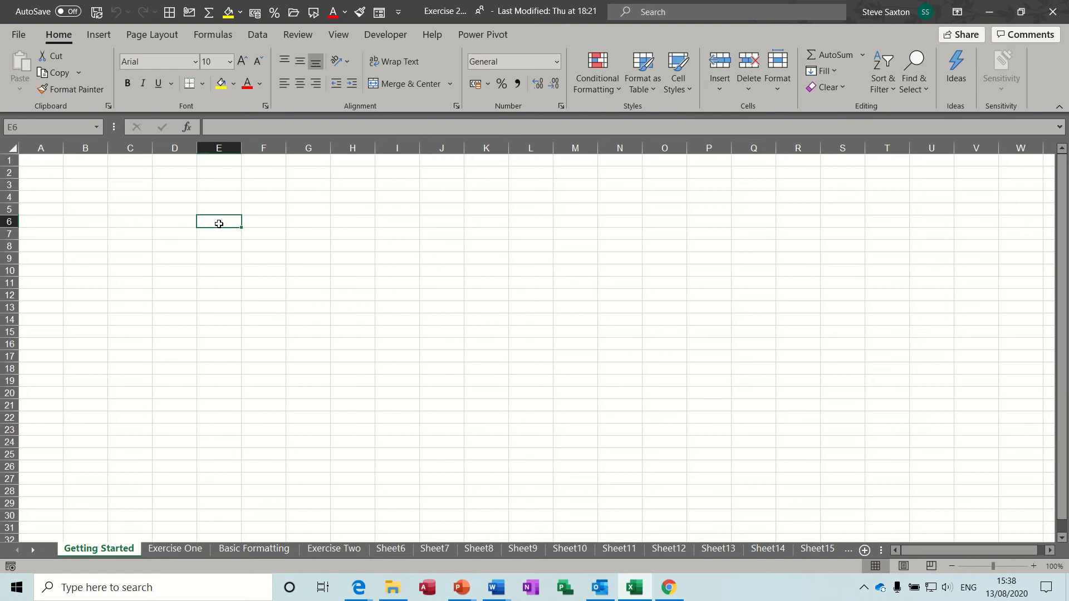
{"action": "left_click", "coordinate": [172, 217]}
{"action": "left_click", "coordinate": [323, 242]}
{"action": "left_click", "coordinate": [328, 182]}
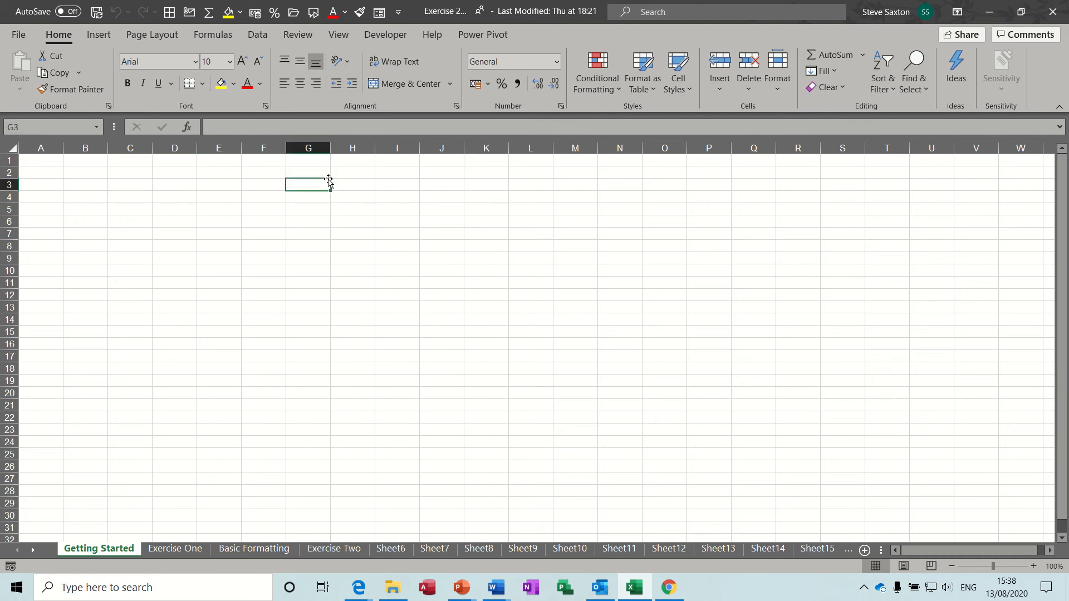
{"action": "left_click", "coordinate": [389, 224]}
{"action": "left_click", "coordinate": [271, 218]}
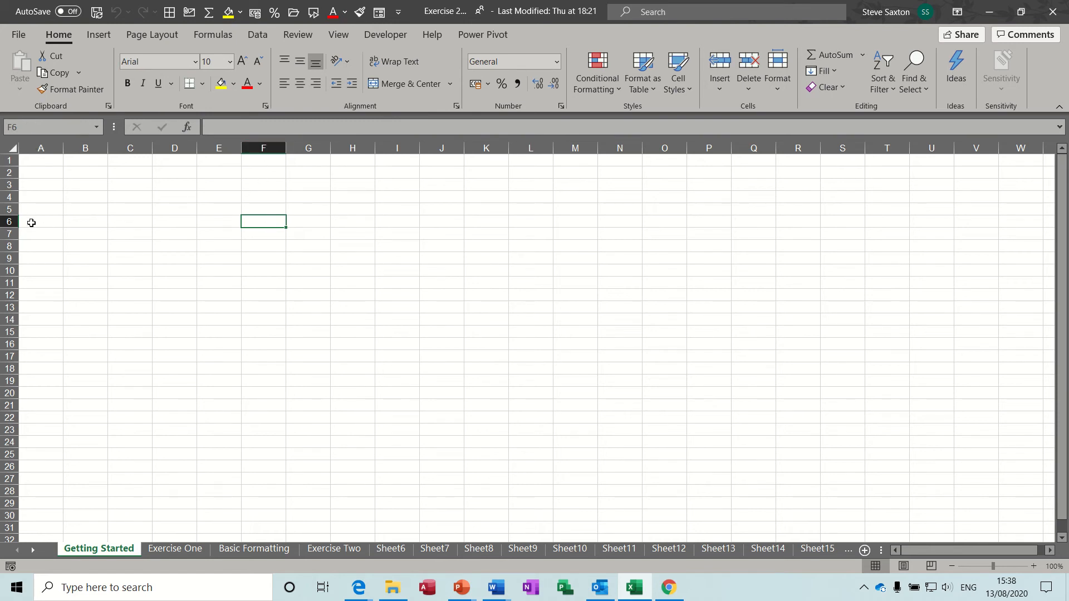
Fill A6:F6 yellow and repeat the yellow fill on F1:F5 with F4
{"action": "left_click_drag", "start_coordinate": [24, 221], "coordinate": [261, 220]}
{"action": "left_click", "coordinate": [221, 82]}
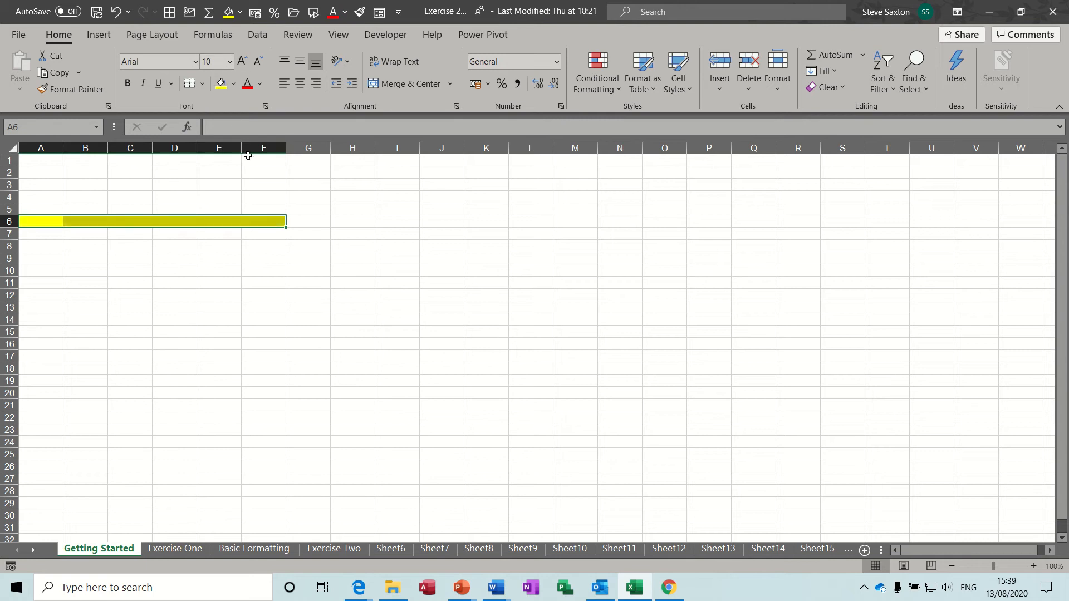
{"action": "left_click_drag", "start_coordinate": [263, 160], "coordinate": [263, 209]}
{"action": "key", "text": "F4"}
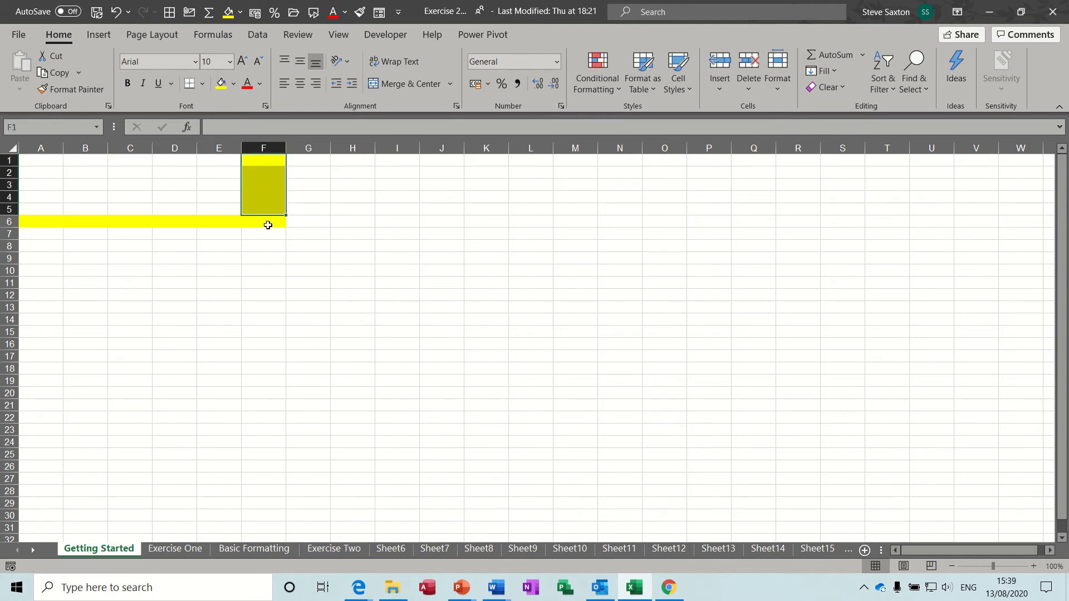
Give cell F6 a dark olive fill
{"action": "left_click", "coordinate": [268, 222]}
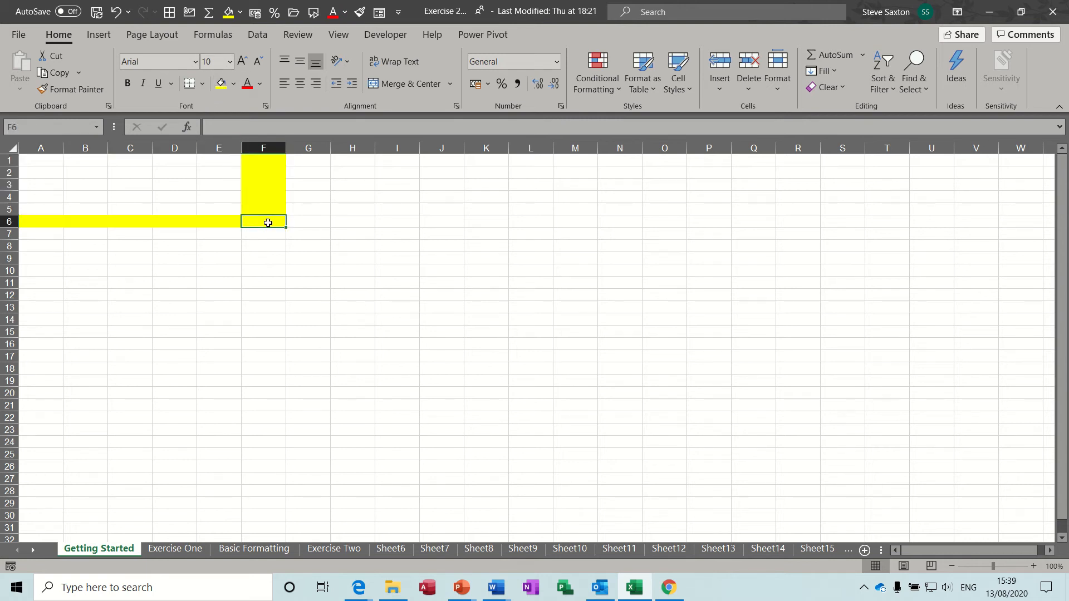
{"action": "left_click", "coordinate": [234, 84]}
{"action": "left_click", "coordinate": [243, 155]}
Select cells D3, J8, C3 and J3 in turn
{"action": "left_click", "coordinate": [171, 191]}
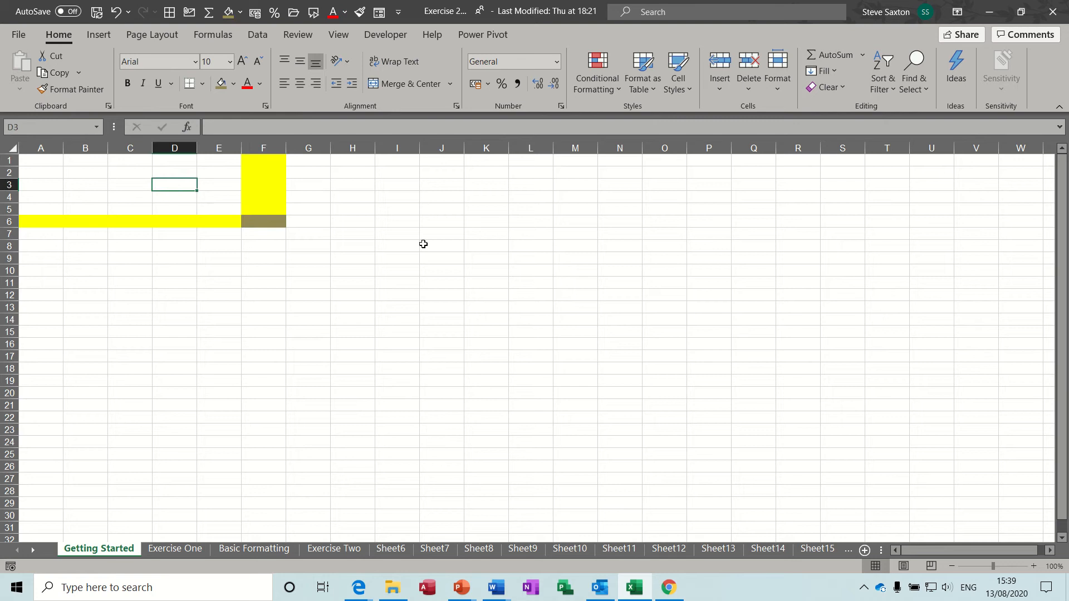
{"action": "left_click", "coordinate": [445, 245]}
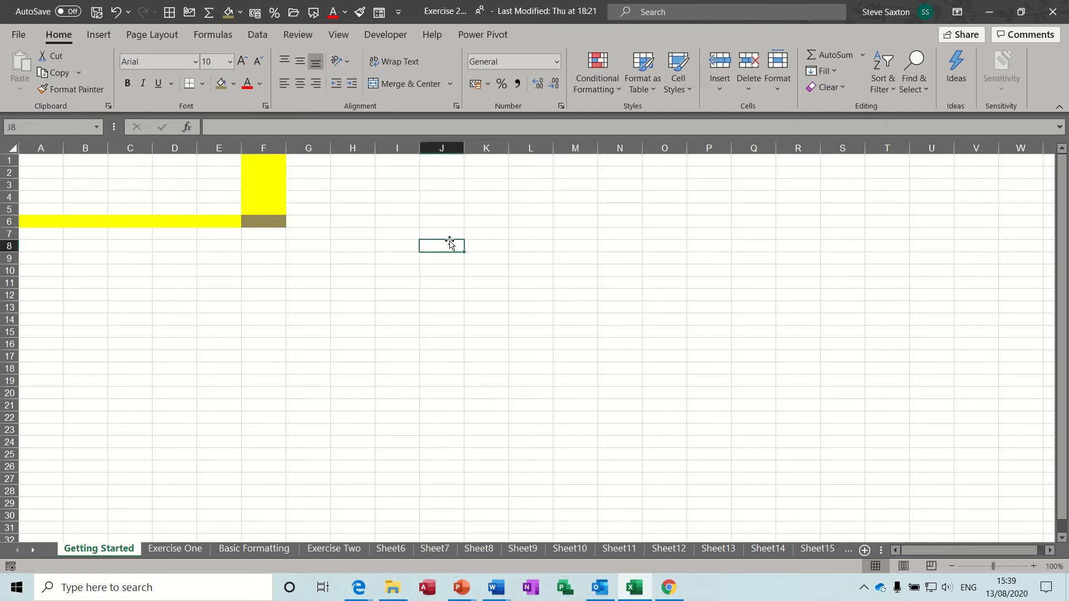
{"action": "left_click", "coordinate": [119, 185]}
{"action": "left_click", "coordinate": [421, 184]}
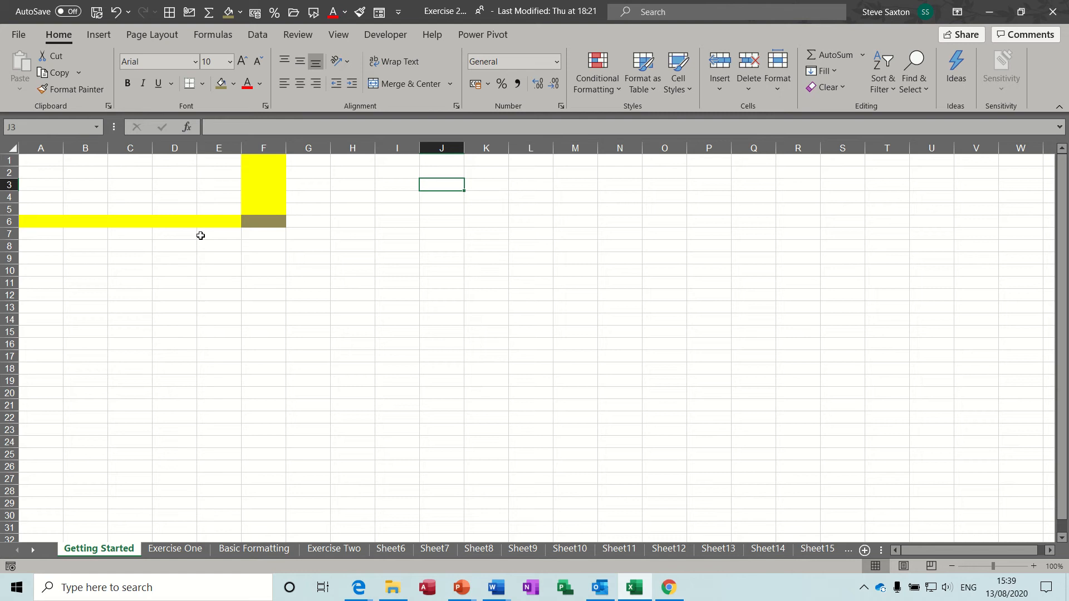
{"action": "left_click", "coordinate": [42, 147]}
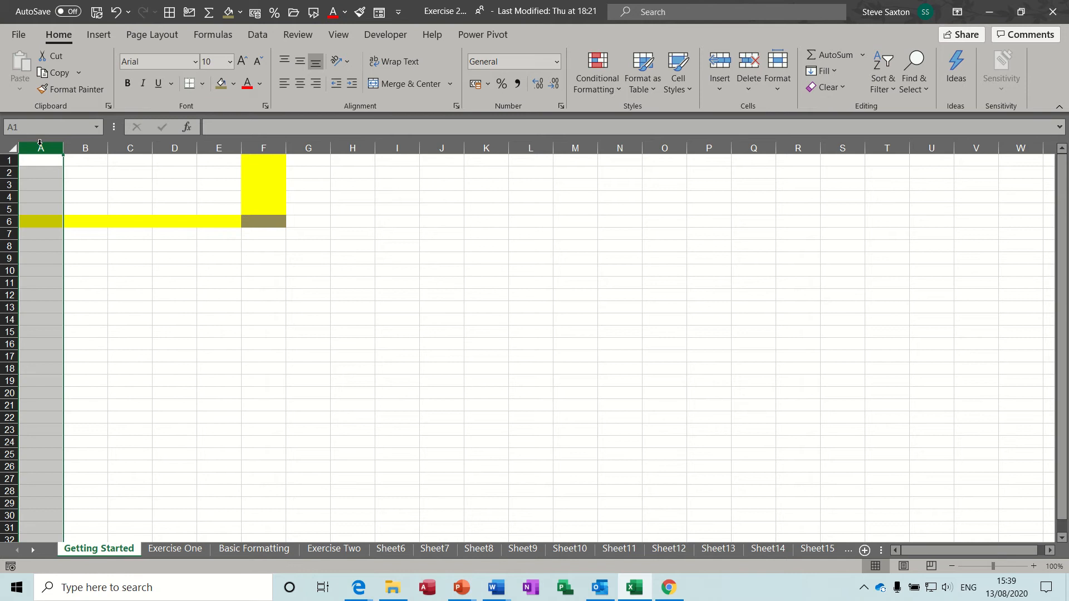
{"action": "left_click", "coordinate": [79, 147]}
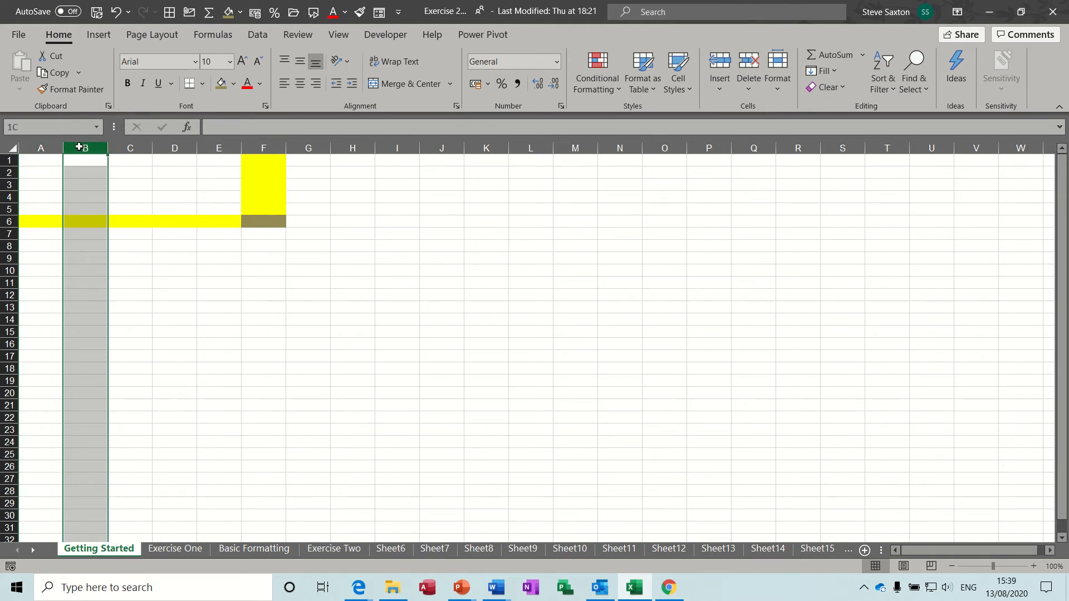
{"action": "left_click", "coordinate": [131, 147]}
{"action": "left_click", "coordinate": [187, 147]}
{"action": "left_click", "coordinate": [220, 148]}
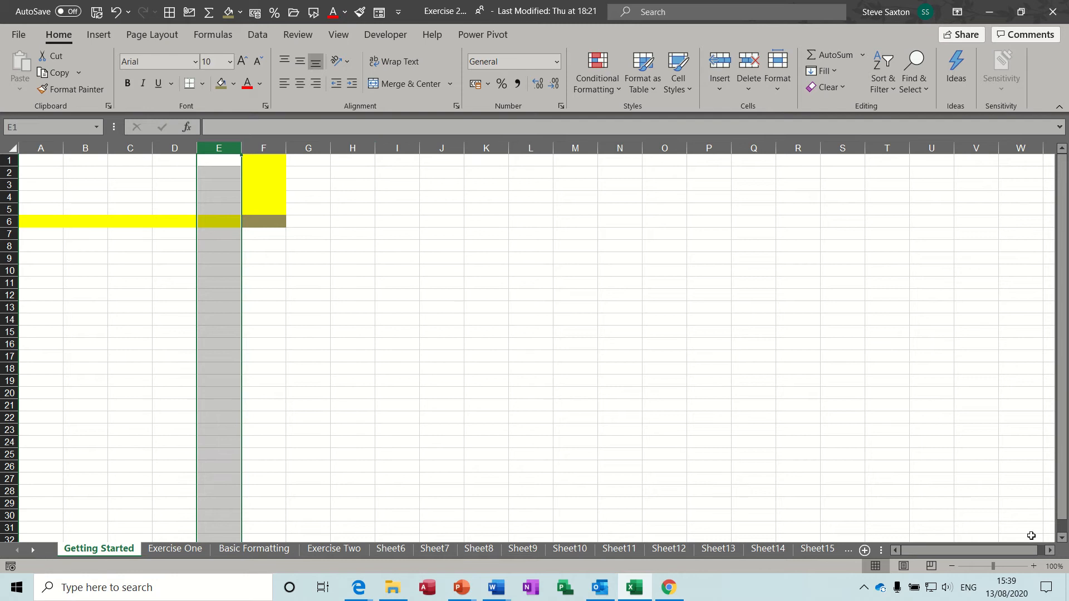
{"action": "left_click", "coordinate": [1050, 550]}
{"action": "left_click", "coordinate": [1050, 550]}
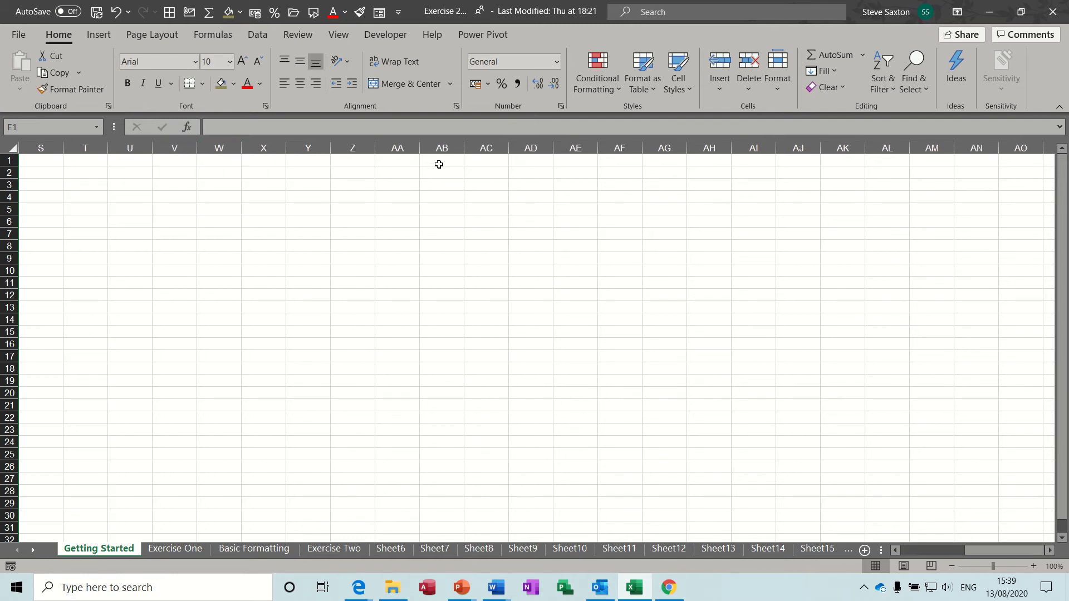
{"action": "left_click", "coordinate": [386, 151]}
{"action": "left_click_drag", "start_coordinate": [974, 550], "coordinate": [910, 550]}
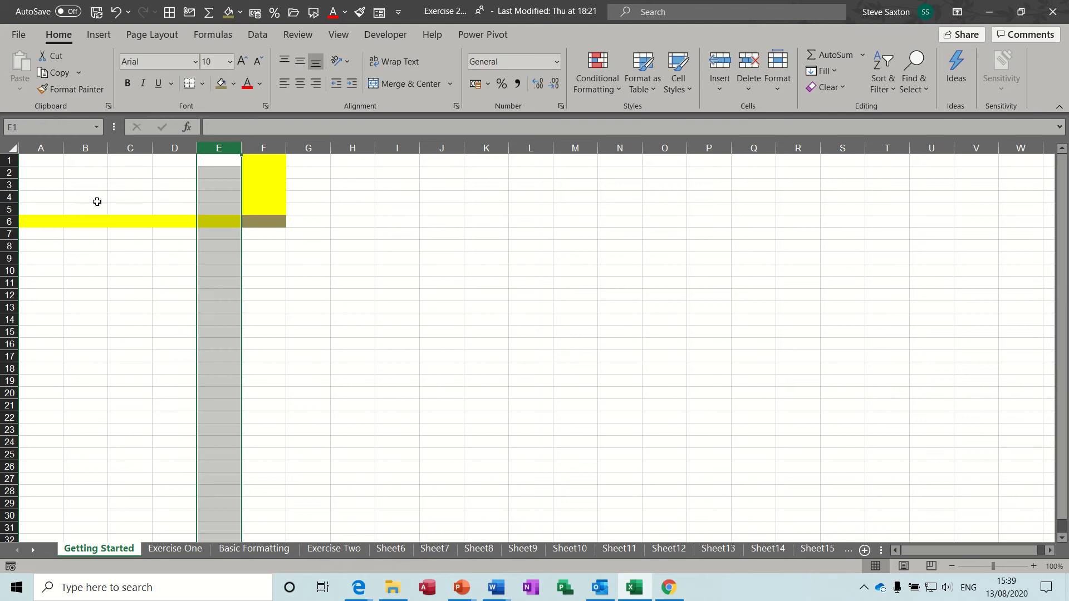
Enter 1 in A1 and 2 in B1, then use Ctrl+R and the fill handle to repeat 1 across A1:K1
{"action": "left_click", "coordinate": [46, 161]}
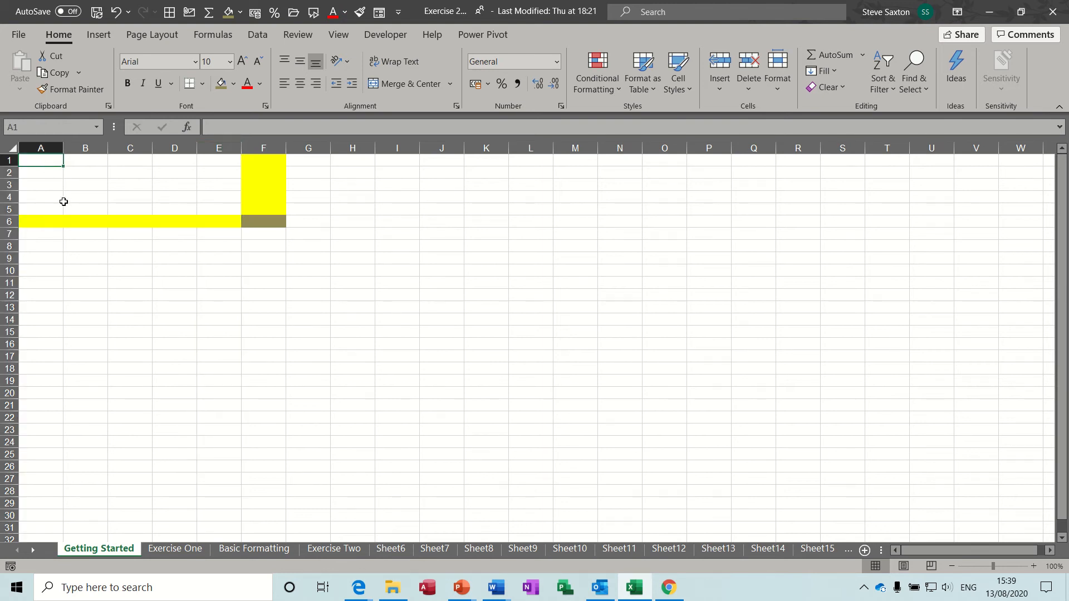
{"action": "type", "text": "1"}
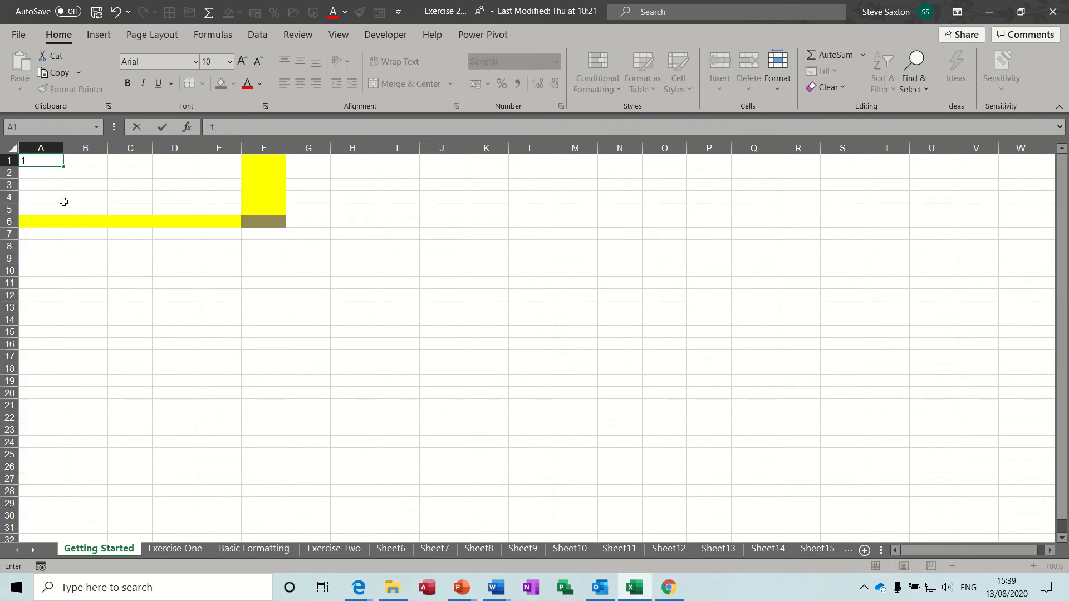
{"action": "left_click", "coordinate": [84, 163]}
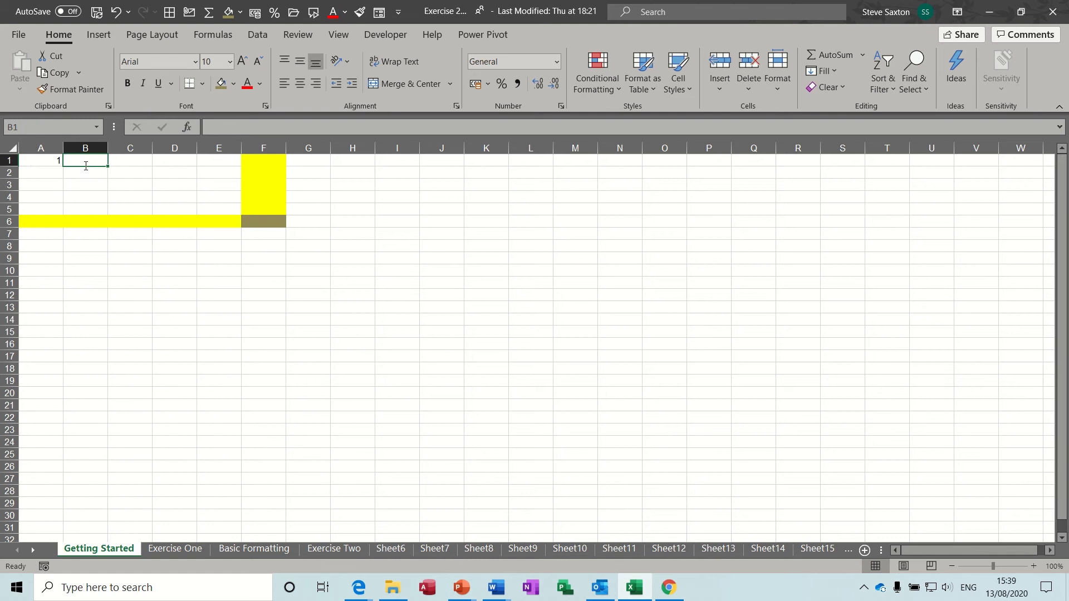
{"action": "type", "text": "2"}
{"action": "key", "text": "Return"}
{"action": "left_click", "coordinate": [43, 161]}
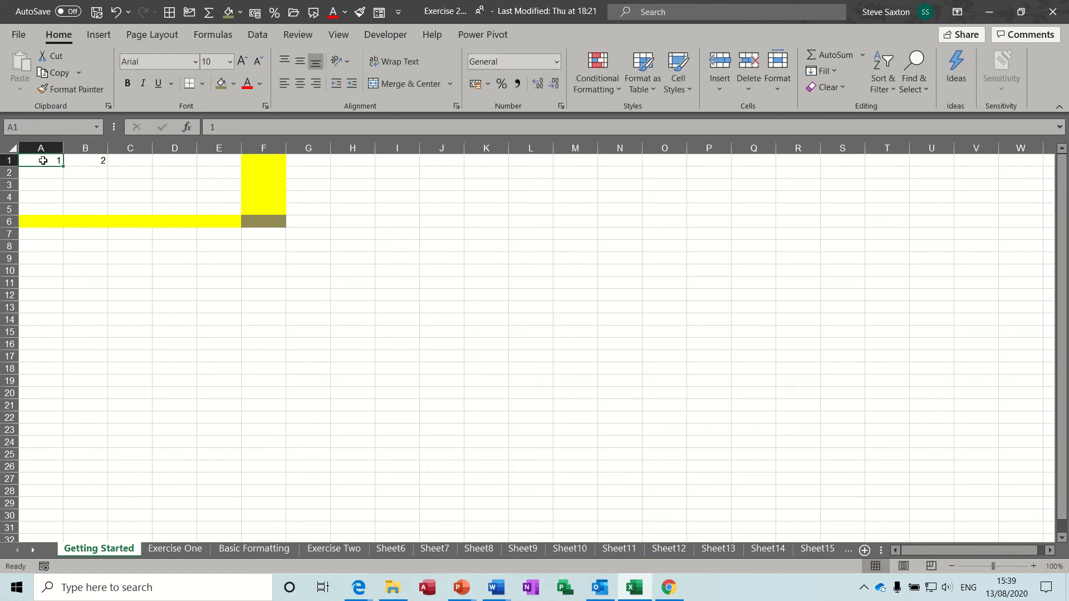
{"action": "left_click_drag", "start_coordinate": [43, 161], "coordinate": [85, 163]}
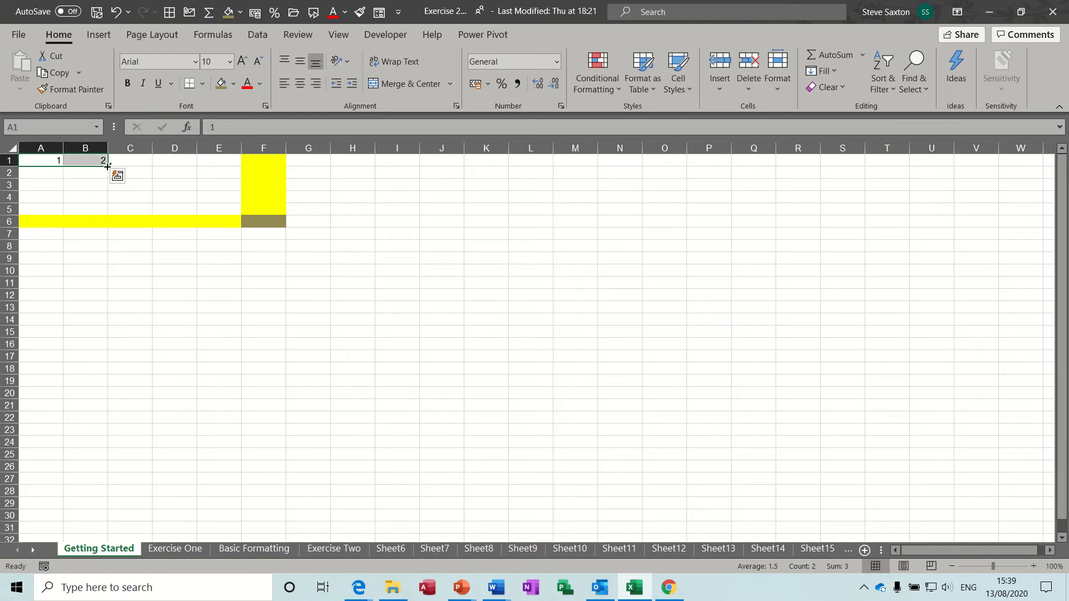
{"action": "key", "text": "ctrl+r"}
{"action": "left_click_drag", "start_coordinate": [107, 166], "coordinate": [529, 202]}
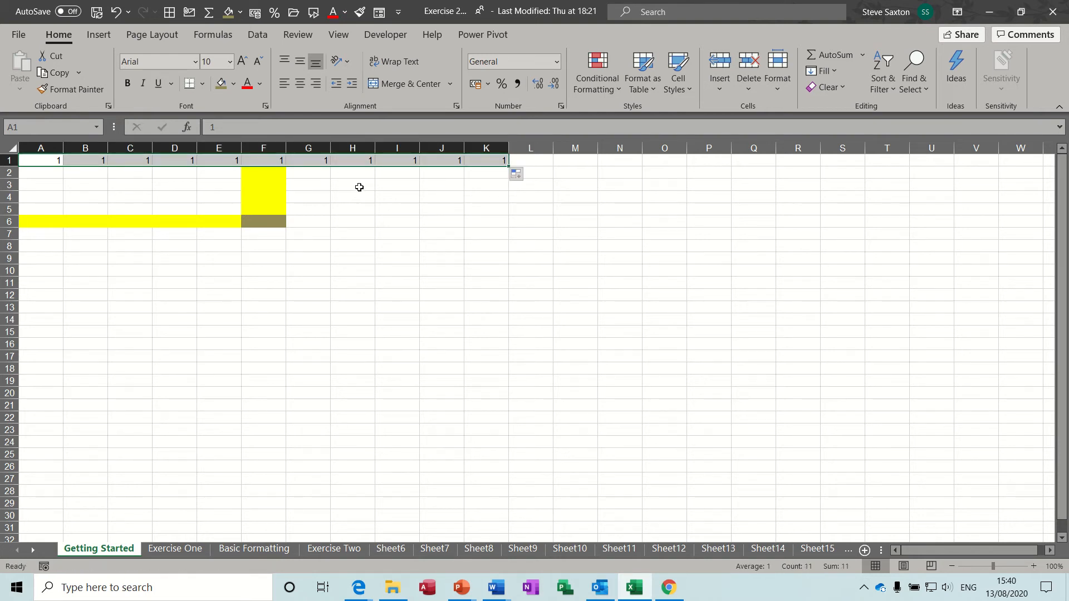
{"action": "left_click", "coordinate": [45, 162]}
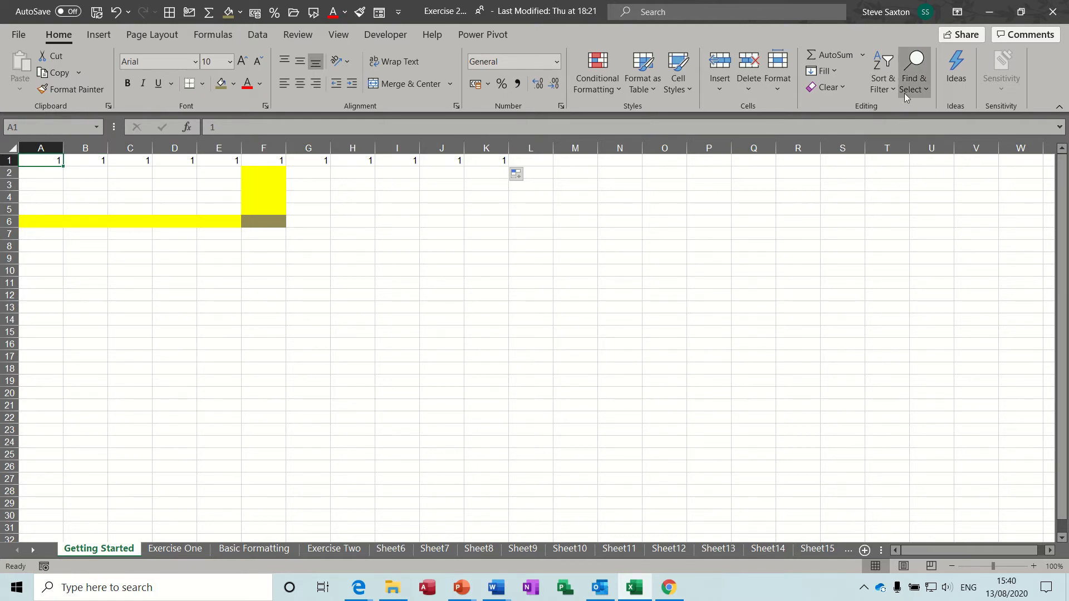
Select row 1 and fill it with a linear series stepping by 1
{"action": "left_click", "coordinate": [835, 72]}
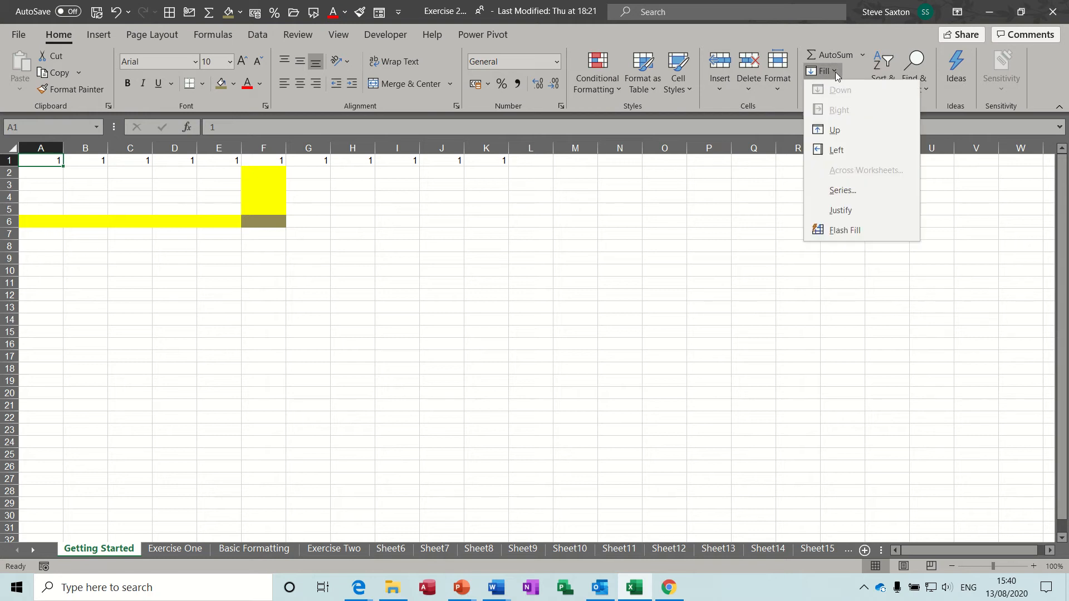
{"action": "left_click", "coordinate": [852, 191]}
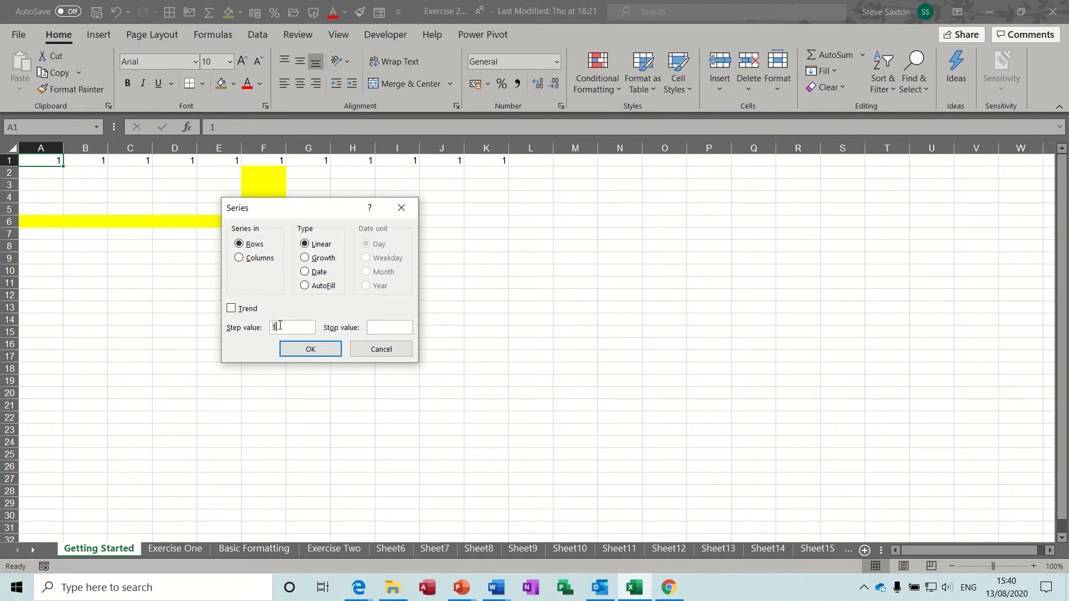
{"action": "left_click", "coordinate": [382, 352]}
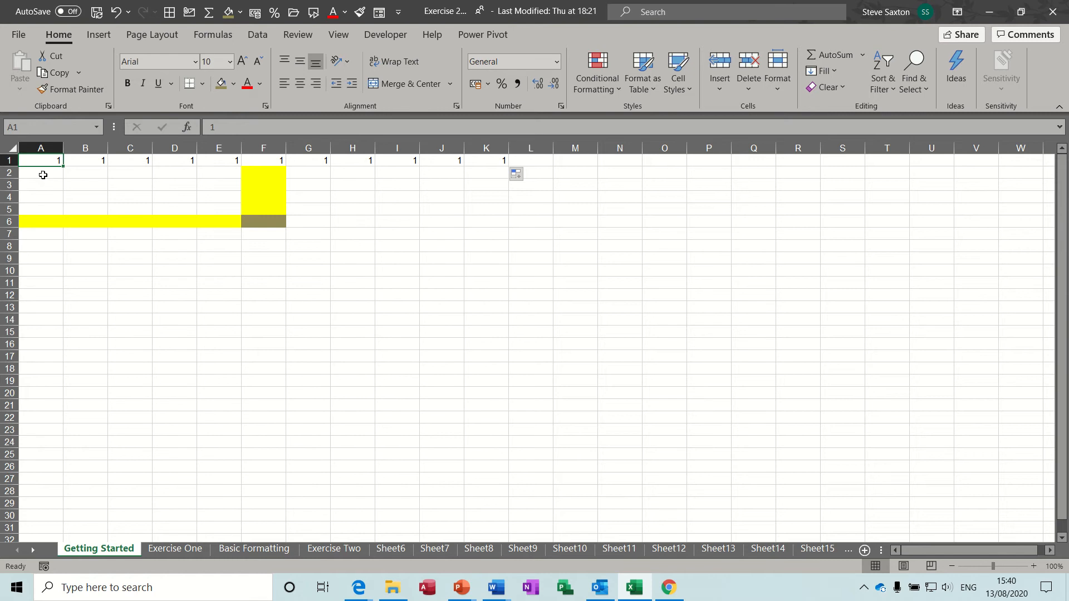
{"action": "left_click", "coordinate": [9, 160]}
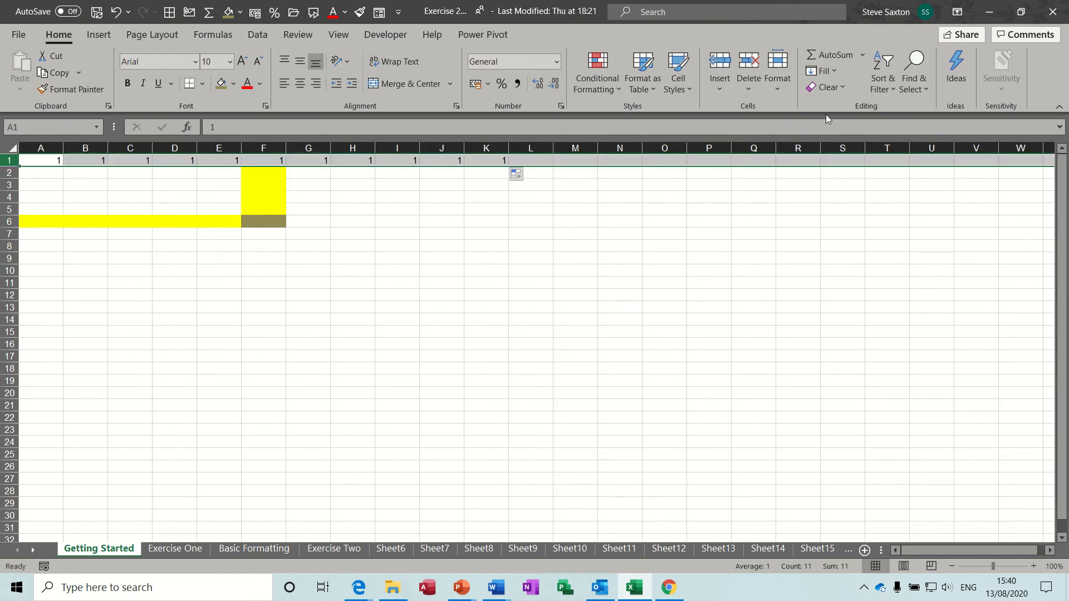
{"action": "left_click", "coordinate": [835, 69]}
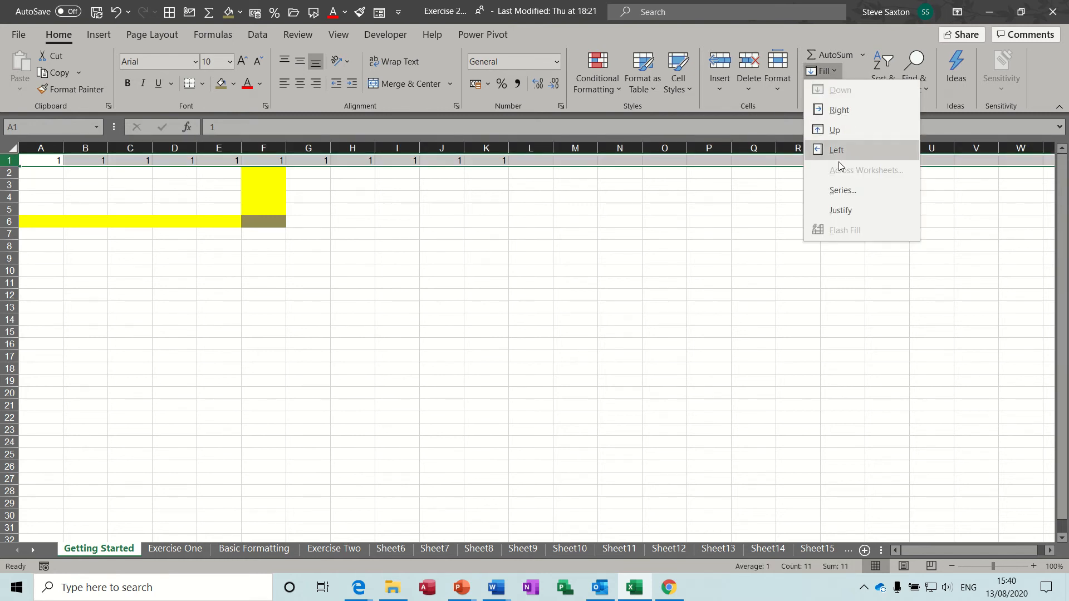
{"action": "left_click", "coordinate": [842, 190]}
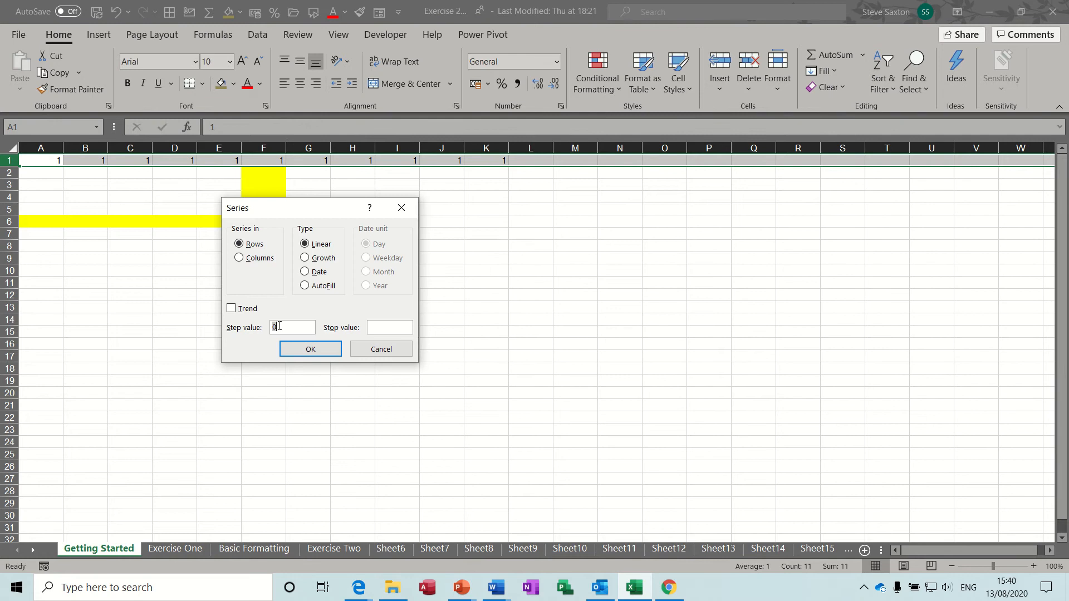
{"action": "left_click", "coordinate": [311, 350]}
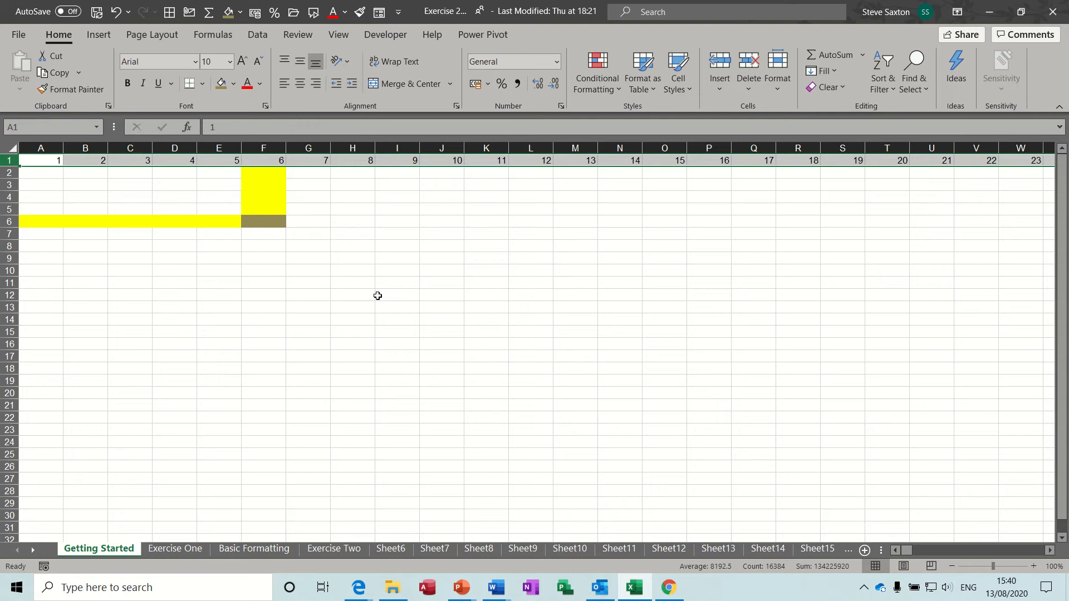
Jump to the end of row 1 and check that XFD1 reaches 16384
{"action": "key", "text": "ctrl+shift+Right"}
{"action": "key", "text": "shift+space"}
{"action": "key", "text": "shift+space"}
{"action": "left_click_drag", "start_coordinate": [907, 549], "coordinate": [1033, 550]}
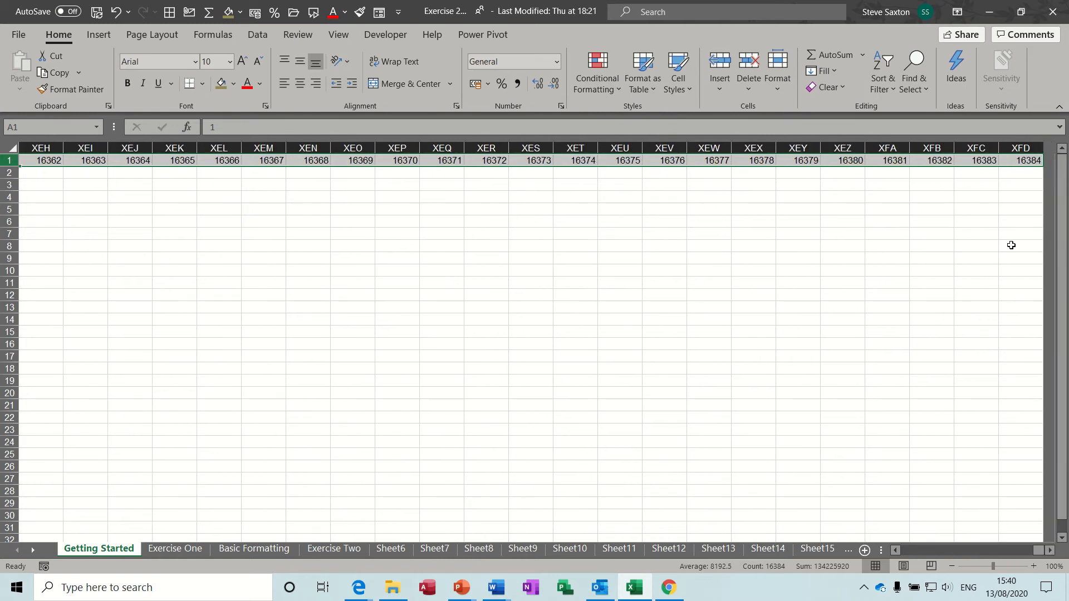
{"action": "left_click", "coordinate": [1011, 161]}
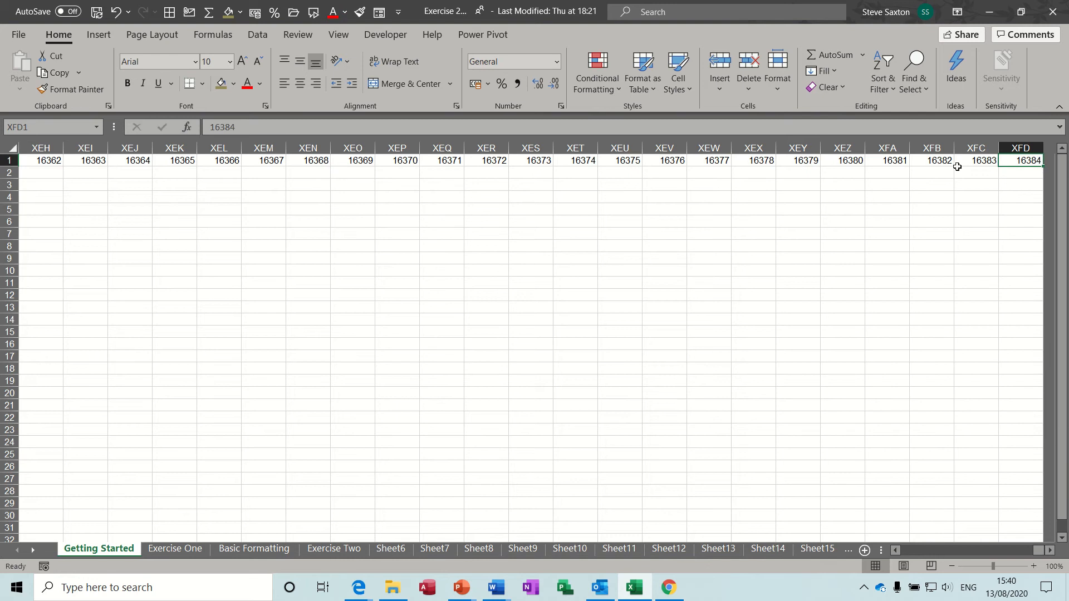
{"action": "left_click", "coordinate": [947, 150]}
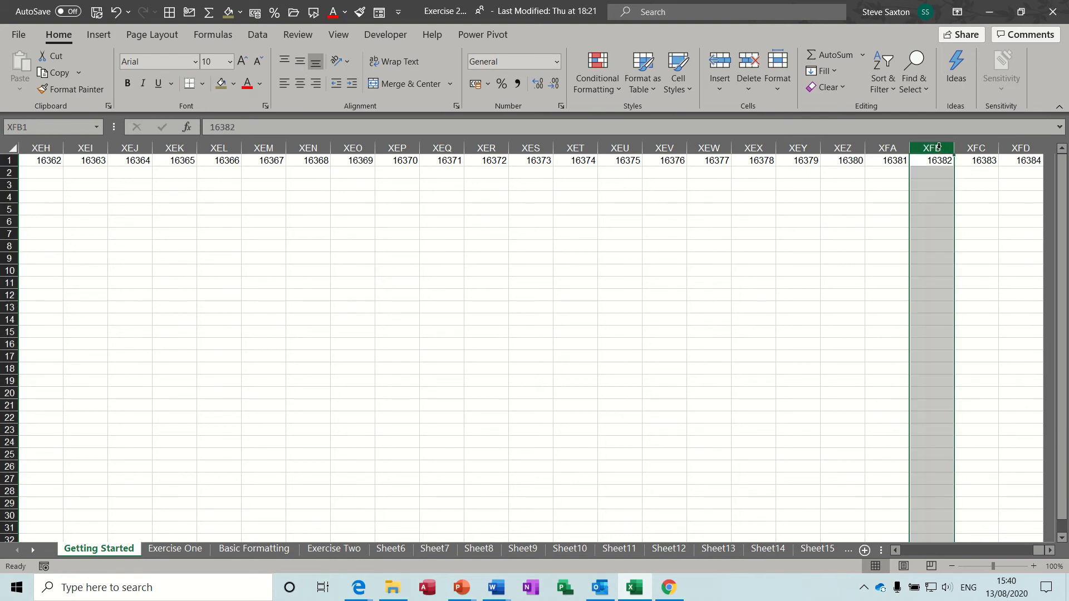
{"action": "left_click", "coordinate": [885, 160]}
Undo the series fill, delete the remaining 1s in row 1, and select B2
{"action": "key", "text": "ctrl+z"}
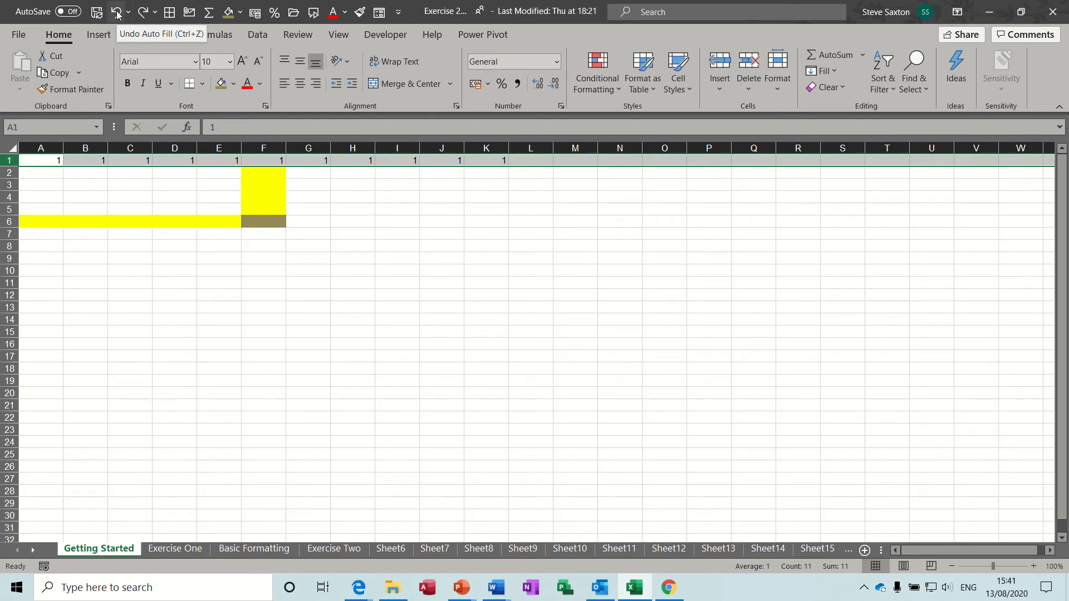
{"action": "key", "text": "Delete"}
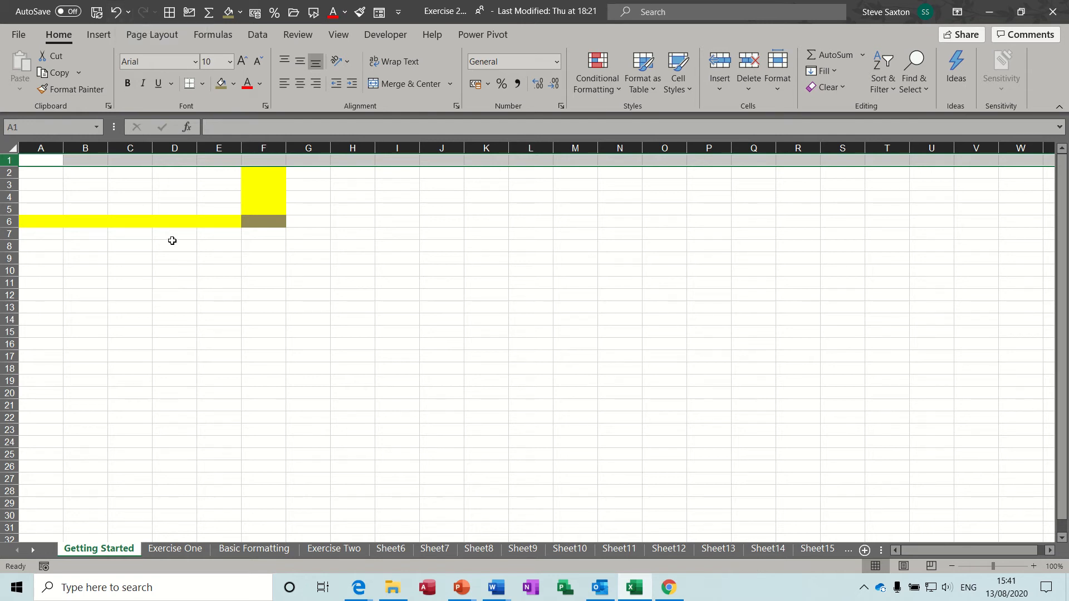
{"action": "left_click", "coordinate": [191, 200]}
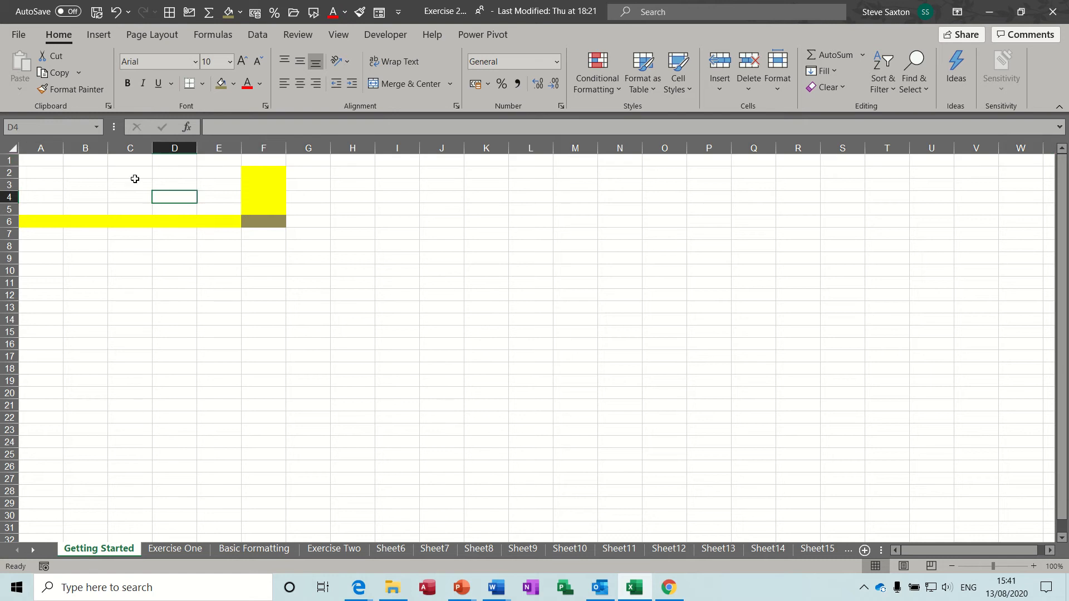
{"action": "left_click", "coordinate": [97, 173]}
Enter trial first names in B2 and B3, retyping the name in B2
{"action": "type", "text": "steve"}
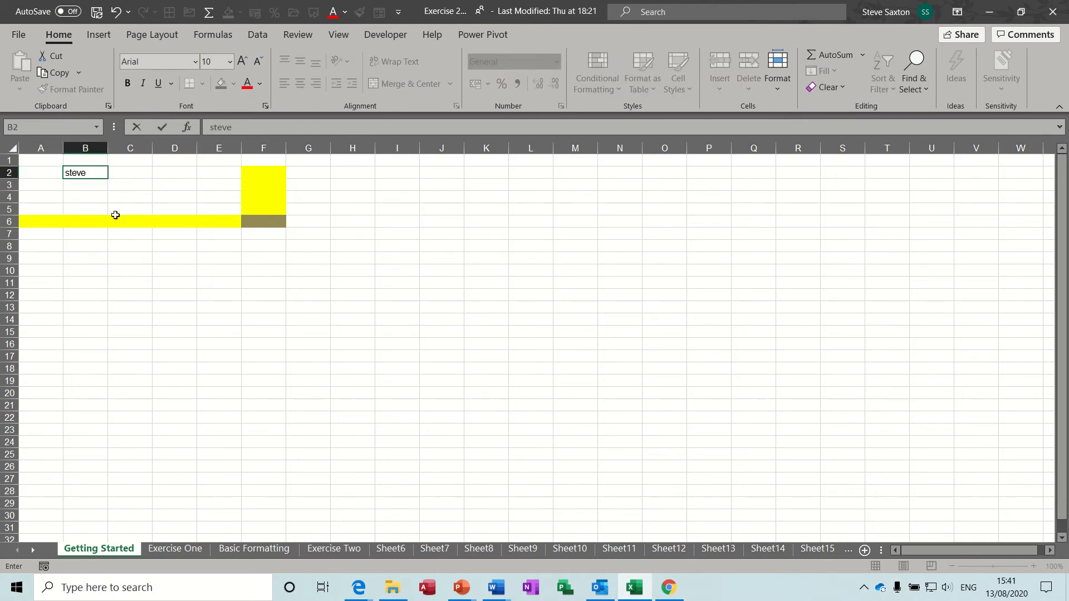
{"action": "left_click", "coordinate": [95, 186]}
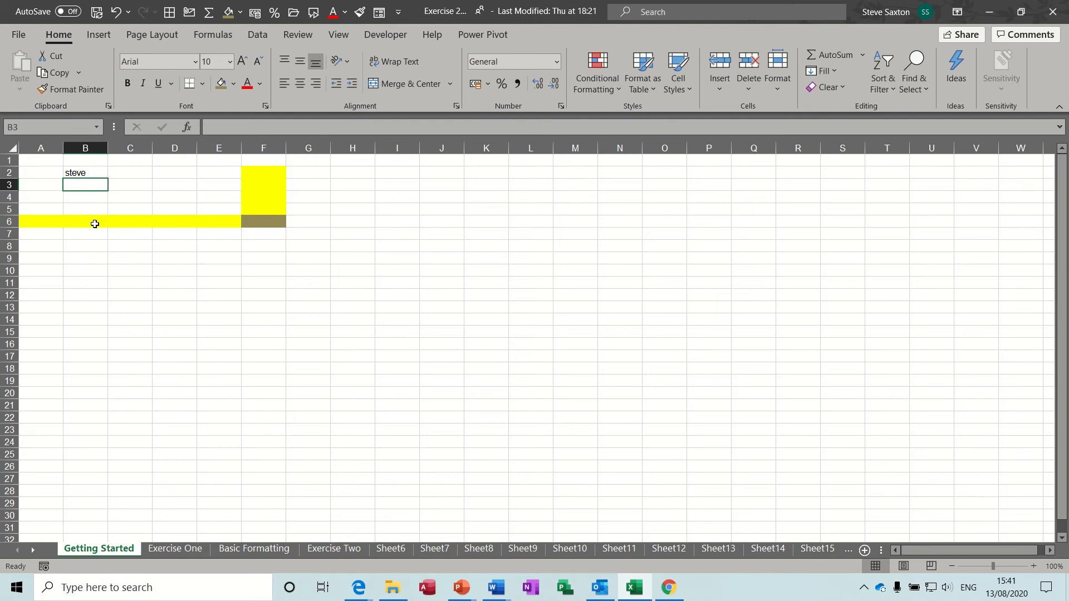
{"action": "type", "text": "john"}
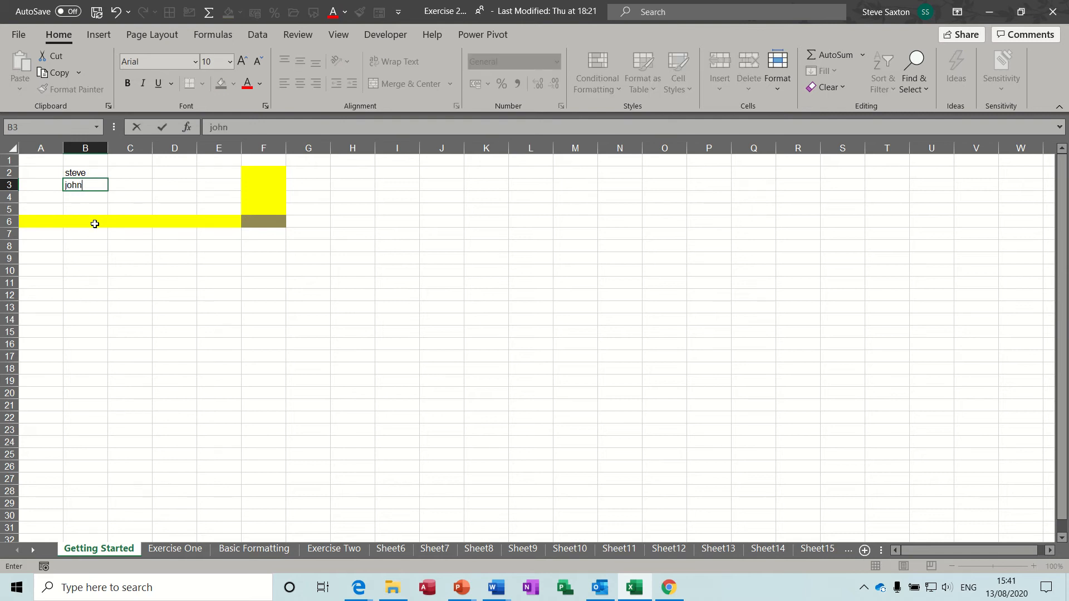
{"action": "key", "text": "Return"}
{"action": "mouse_move", "coordinate": [88, 175]}
{"action": "left_mouse_down"}
{"action": "mouse_move", "coordinate": [88, 198]}
{"action": "mouse_move", "coordinate": [88, 186]}
{"action": "left_mouse_up"}
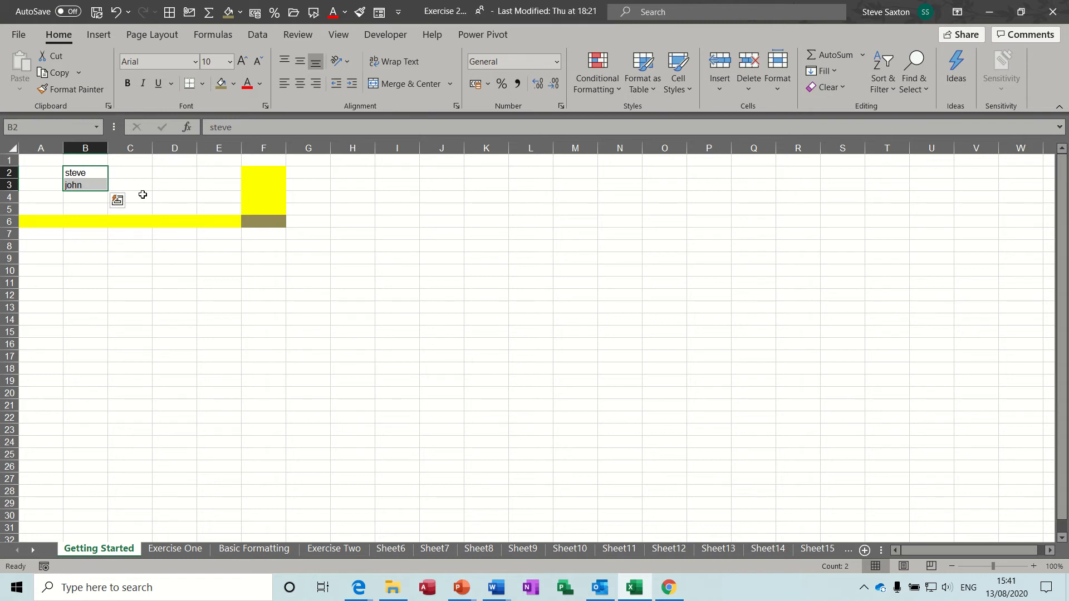
{"action": "key", "text": "BackSpace"}
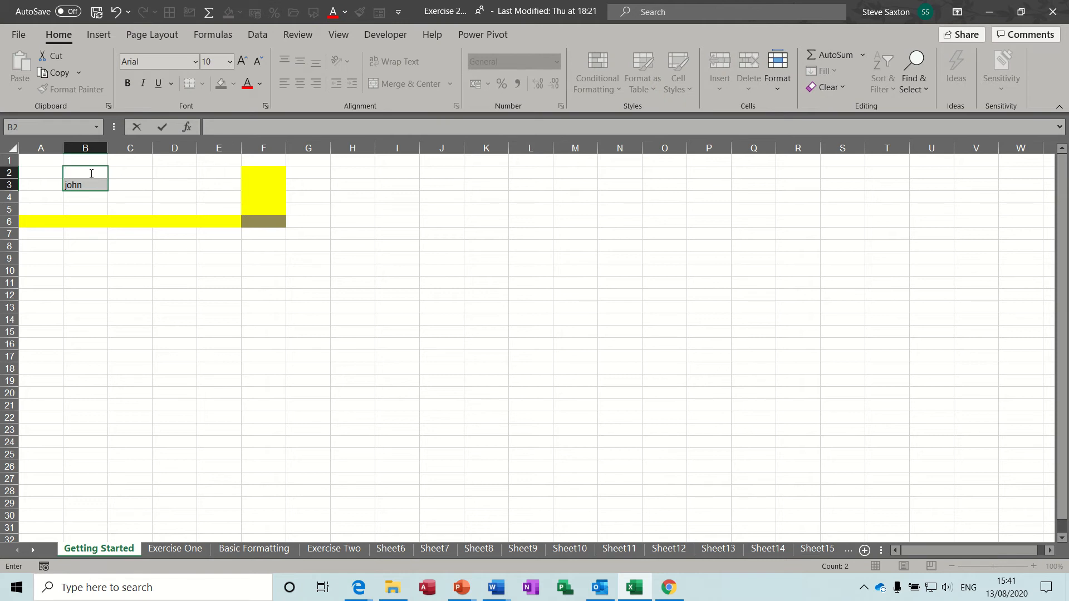
{"action": "type", "text": "steve"}
{"action": "left_click", "coordinate": [144, 186]}
Clear both names from B2:B3 and reselect B2
{"action": "left_click_drag", "start_coordinate": [91, 173], "coordinate": [89, 186]}
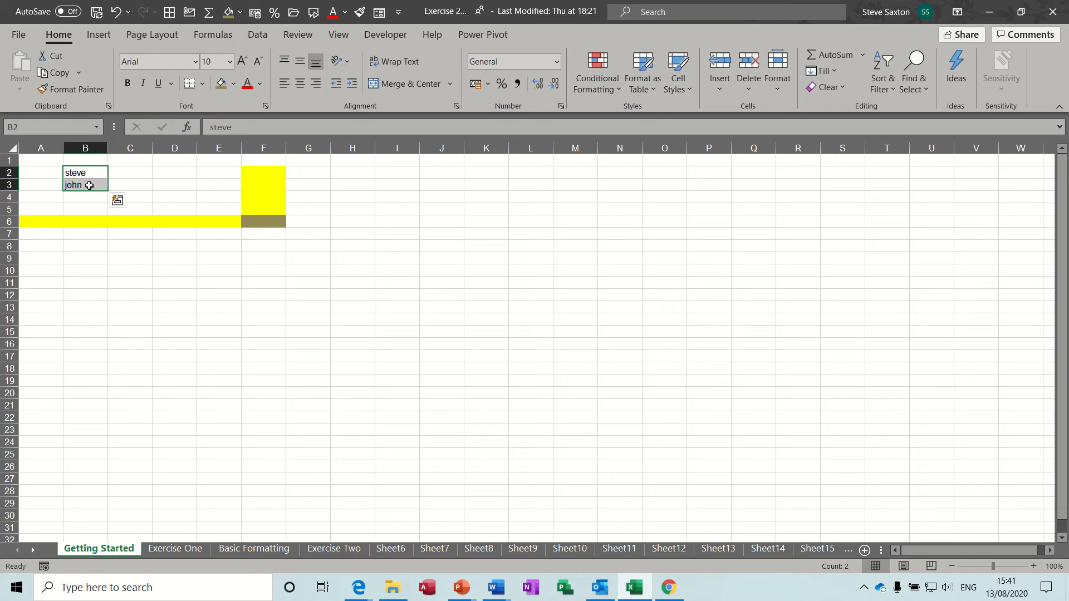
{"action": "key", "text": "Delete"}
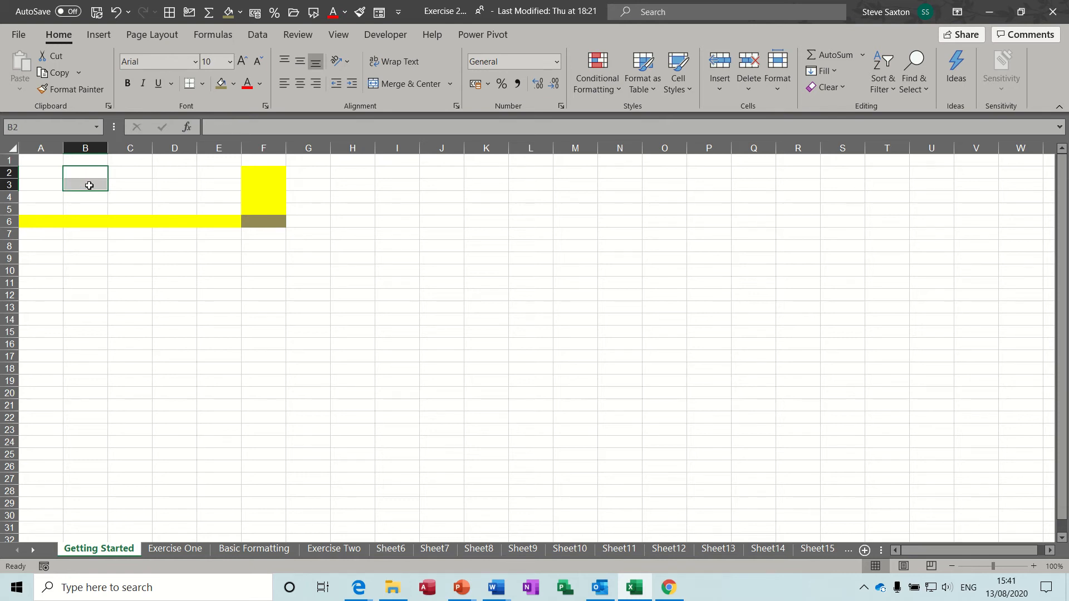
{"action": "left_click", "coordinate": [133, 173]}
{"action": "left_click", "coordinate": [83, 174]}
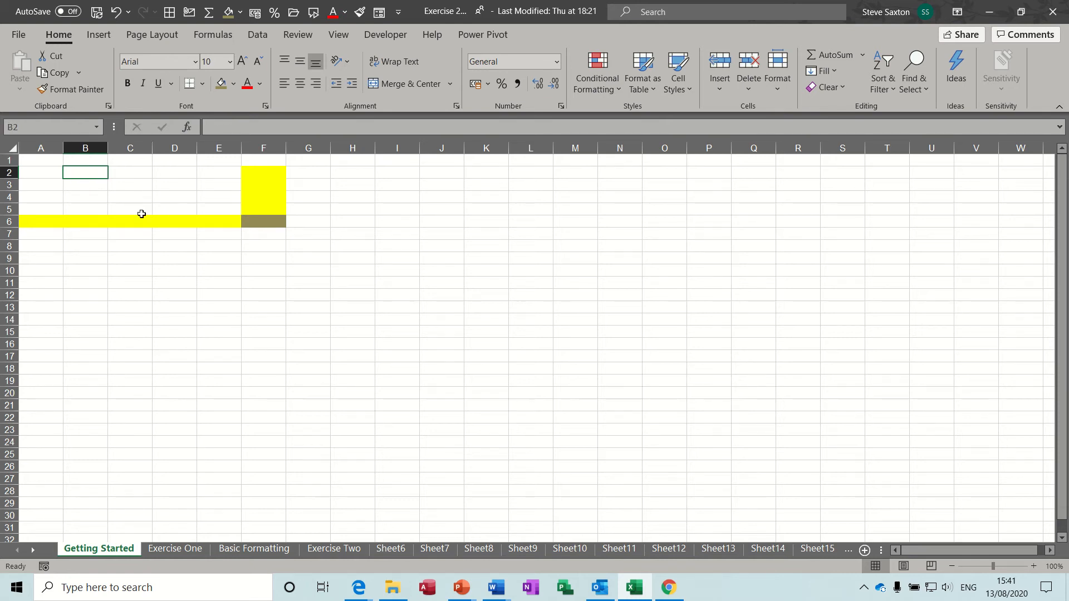
Enter the first name in B2 and format it bold and underlined
{"action": "type", "text": "steve"}
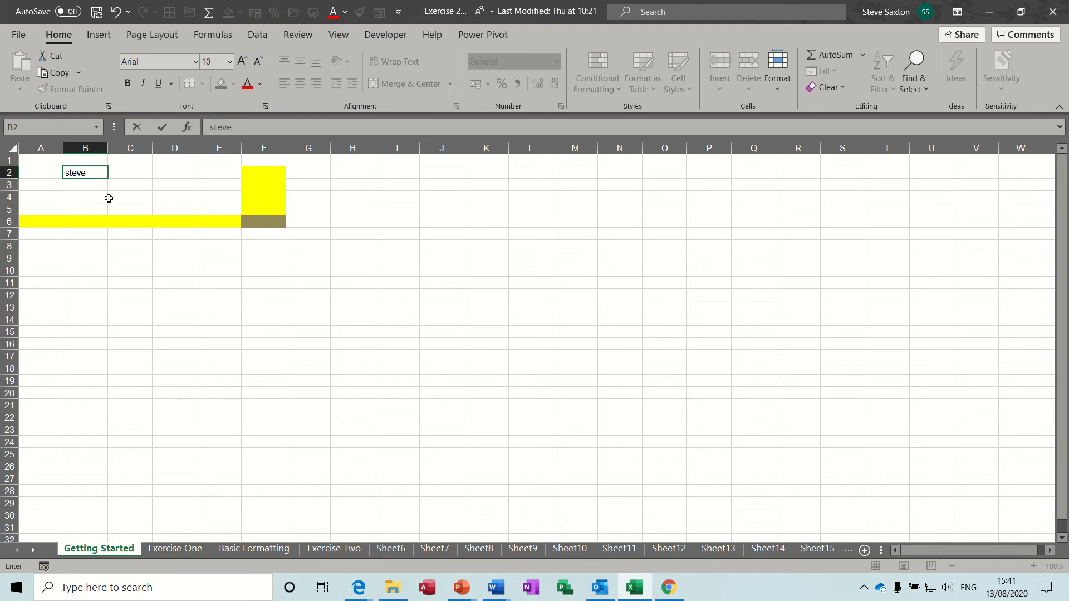
{"action": "left_click", "coordinate": [99, 190]}
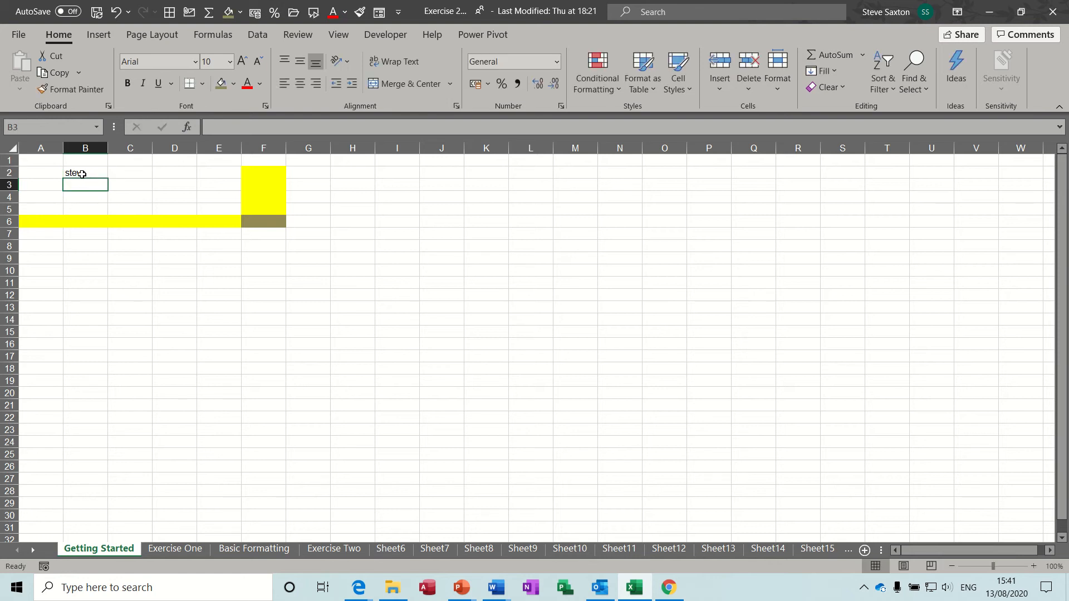
{"action": "left_click", "coordinate": [95, 175]}
{"action": "left_click", "coordinate": [128, 85]}
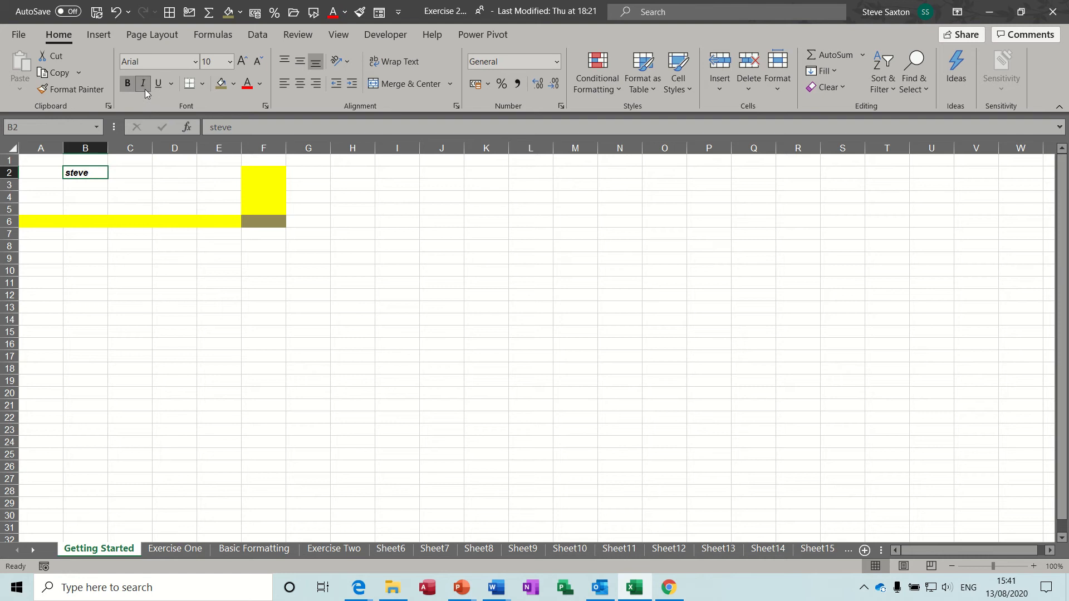
{"action": "left_click", "coordinate": [160, 82]}
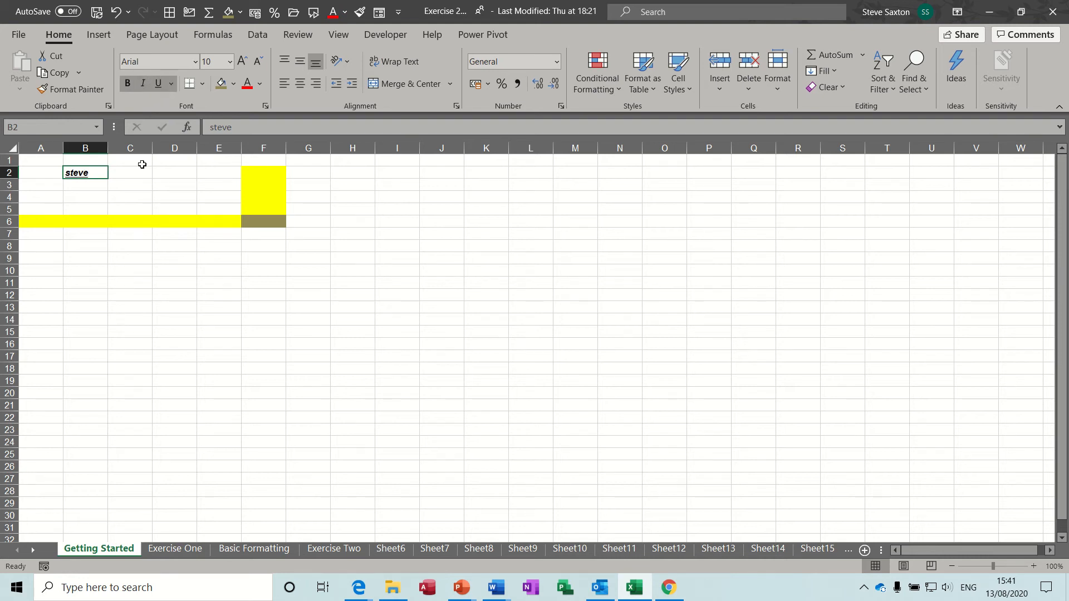
{"action": "left_click", "coordinate": [124, 196]}
{"action": "left_click", "coordinate": [82, 176]}
Type the same first name unformatted into C3
{"action": "left_click", "coordinate": [127, 181]}
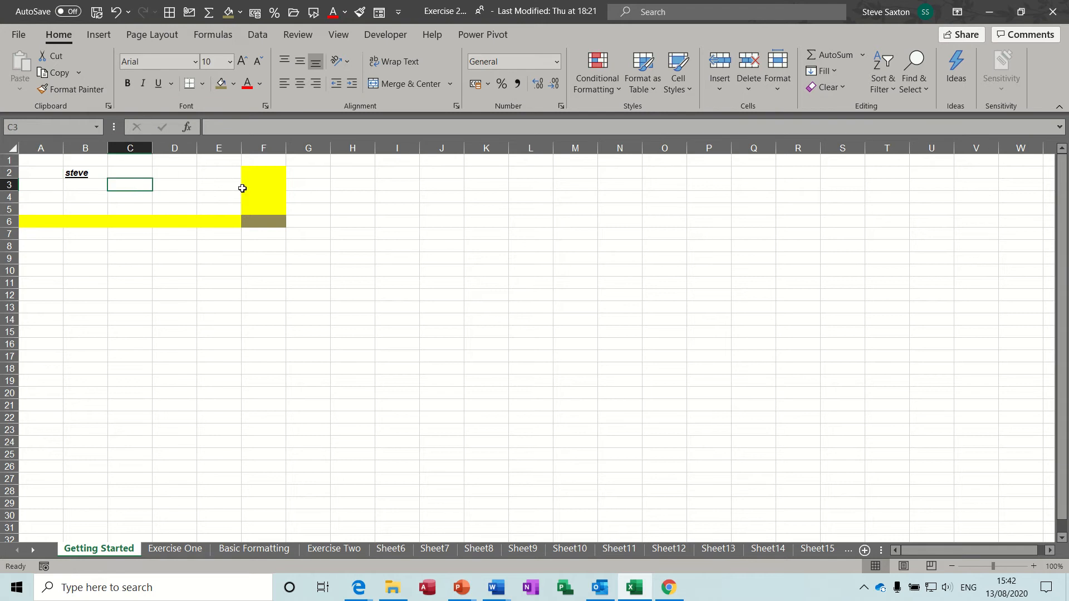
{"action": "type", "text": "steve"}
{"action": "left_click", "coordinate": [226, 187]}
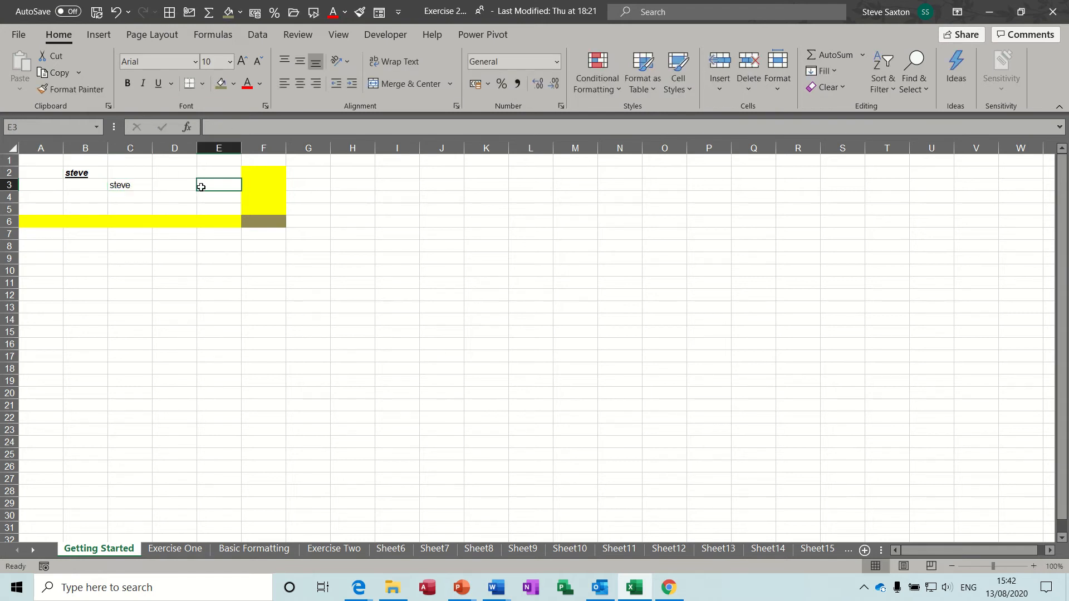
Select H2:K7, fill it dark yellow and apply All Borders
{"action": "left_click_drag", "start_coordinate": [344, 174], "coordinate": [492, 236]}
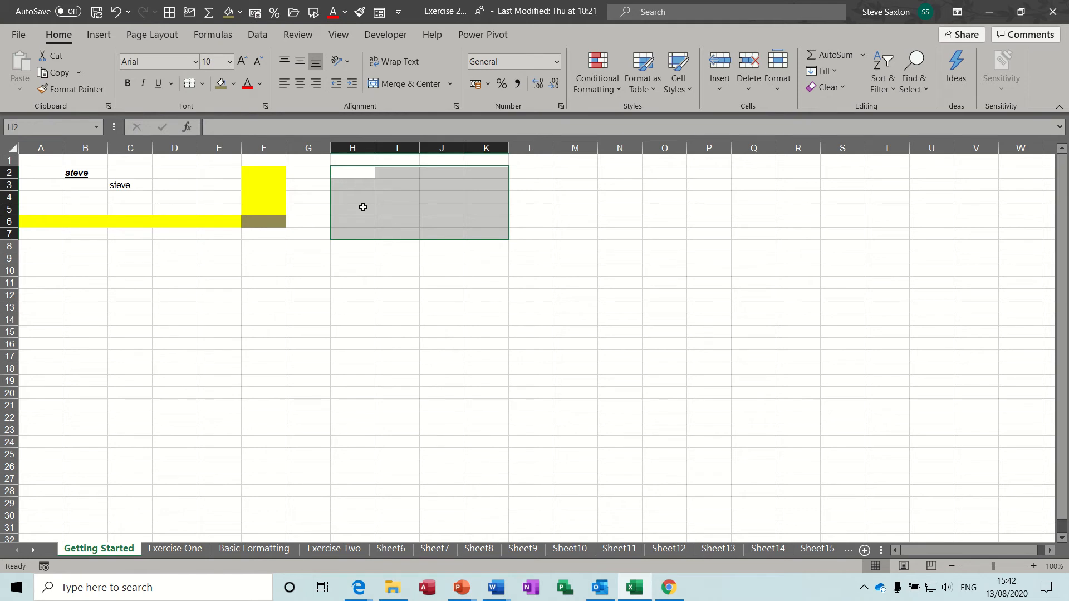
{"action": "left_click", "coordinate": [233, 83]}
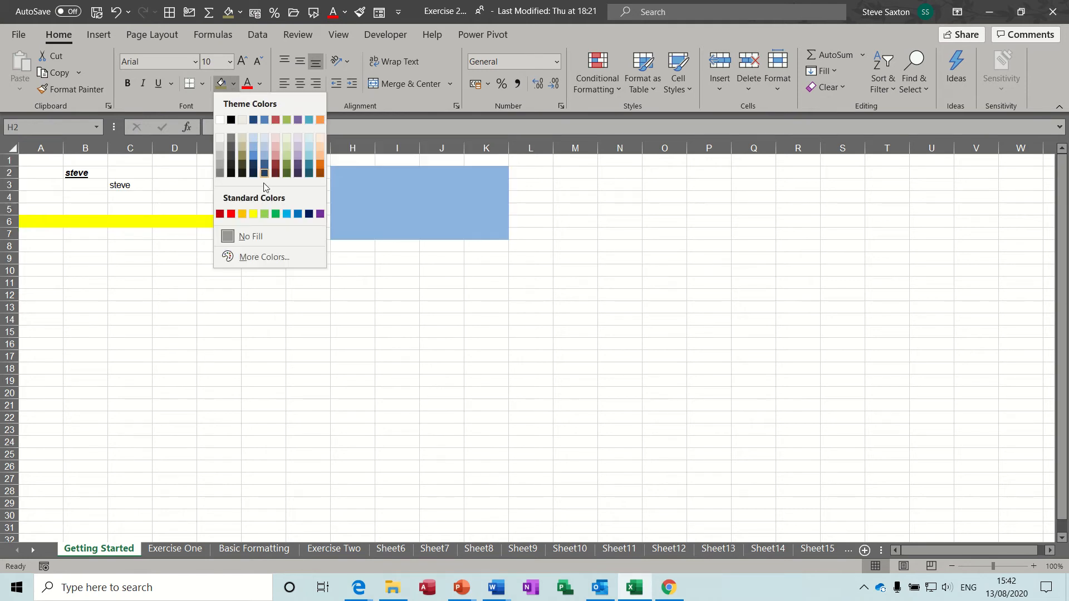
{"action": "left_click", "coordinate": [254, 214]}
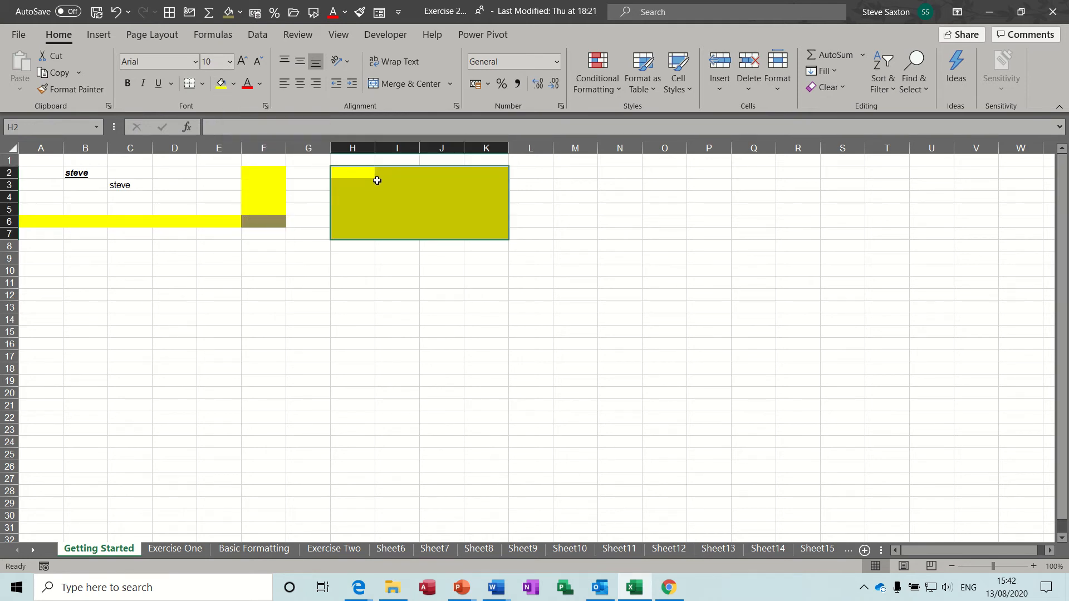
{"action": "left_click", "coordinate": [201, 84]}
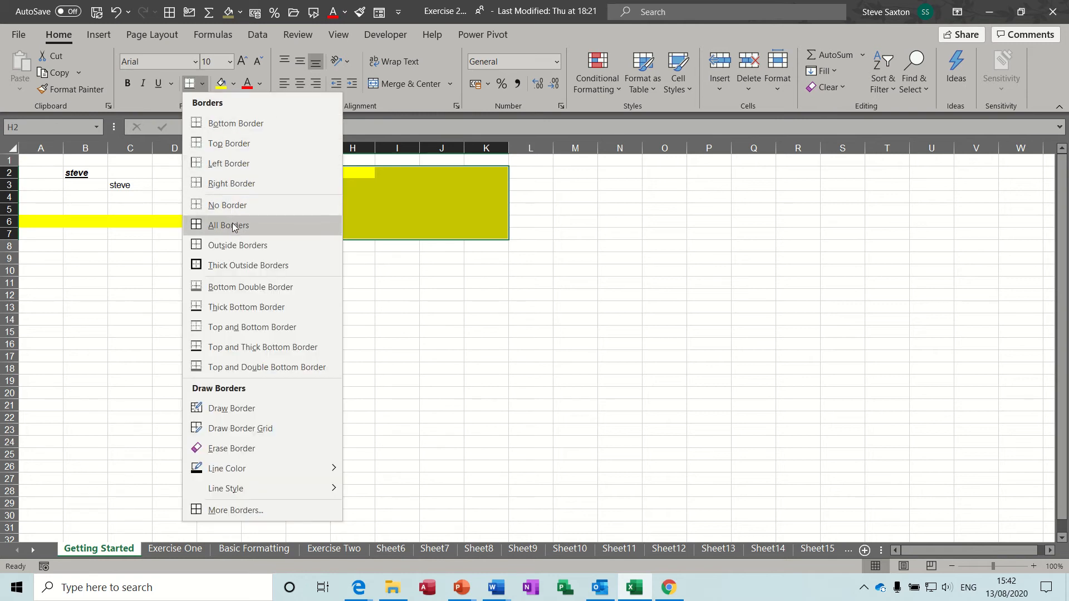
{"action": "left_click", "coordinate": [207, 226]}
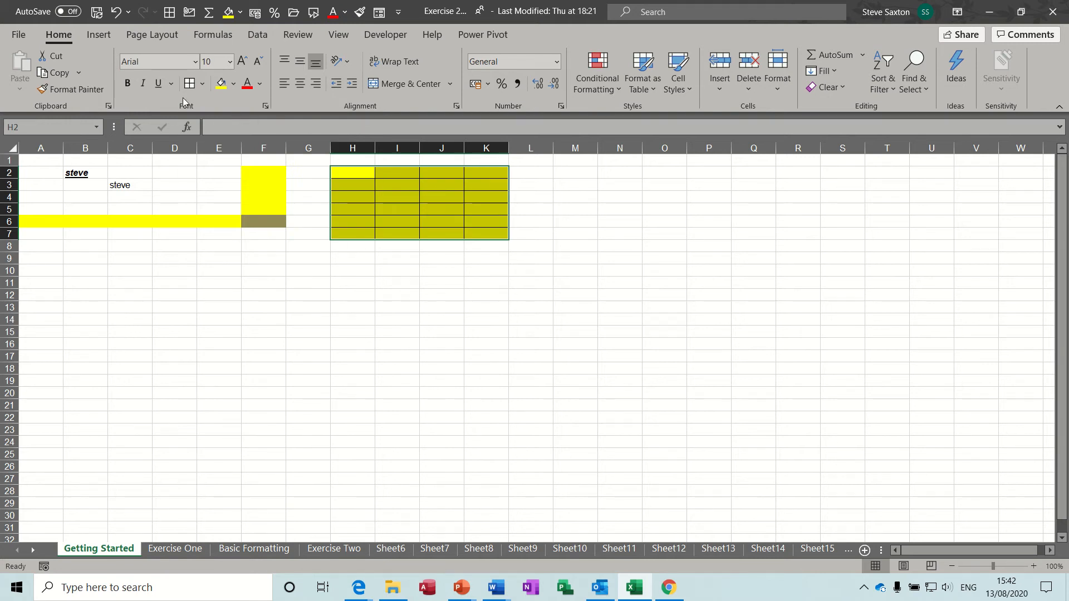
Change the font colour of H2:K7 to a blue theme colour
{"action": "left_click", "coordinate": [261, 84]}
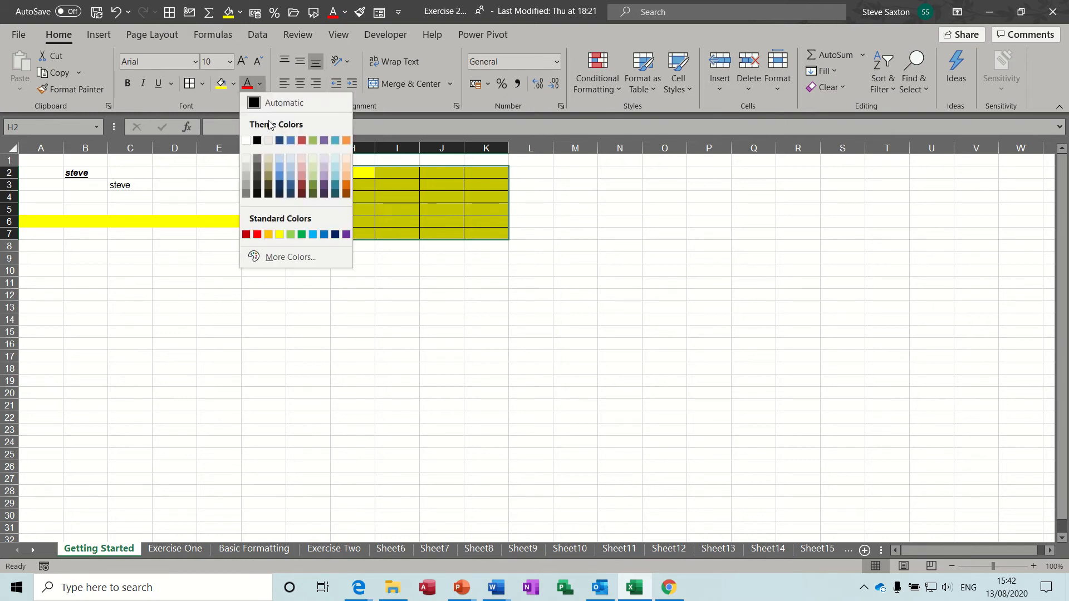
{"action": "left_click", "coordinate": [278, 176]}
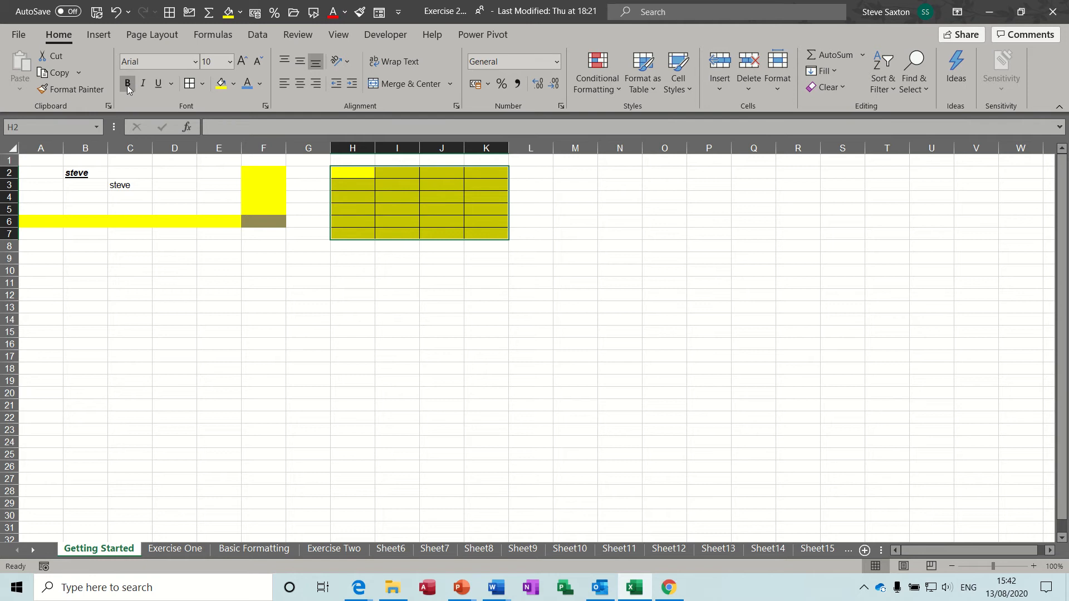
{"action": "left_click", "coordinate": [354, 184]}
Enter a first name in H3 and another first name in I4
{"action": "type", "text": "steve"}
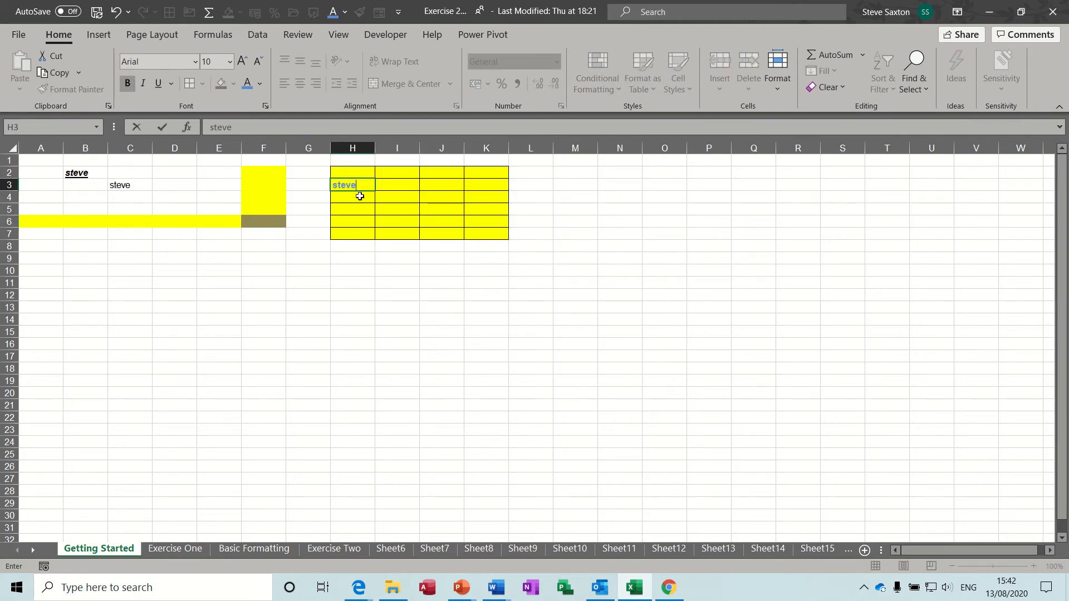
{"action": "key", "text": "Return"}
{"action": "left_click", "coordinate": [393, 198]}
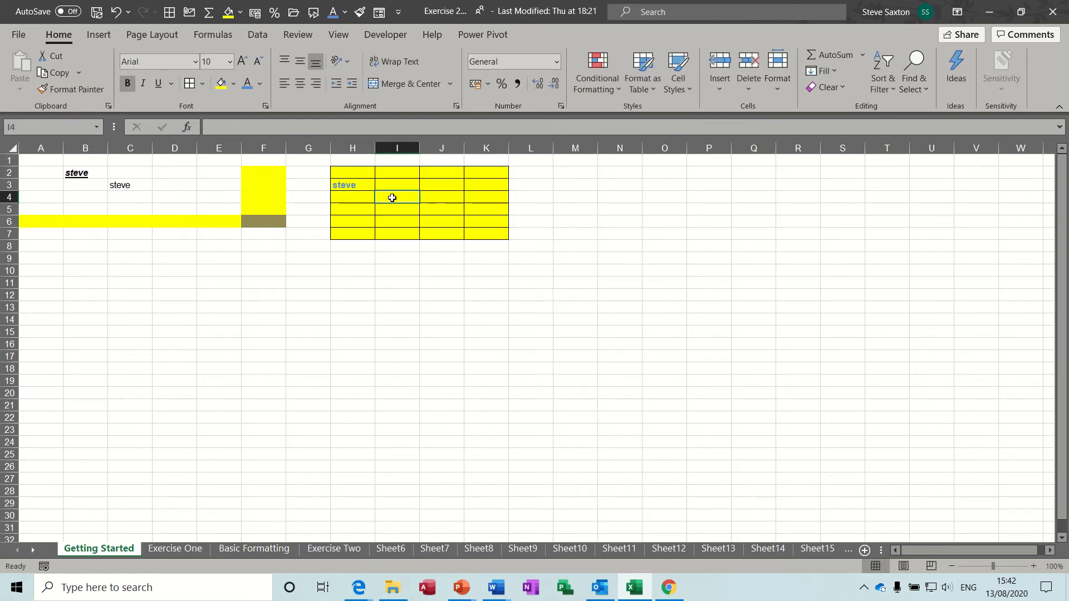
{"action": "type", "text": "John"}
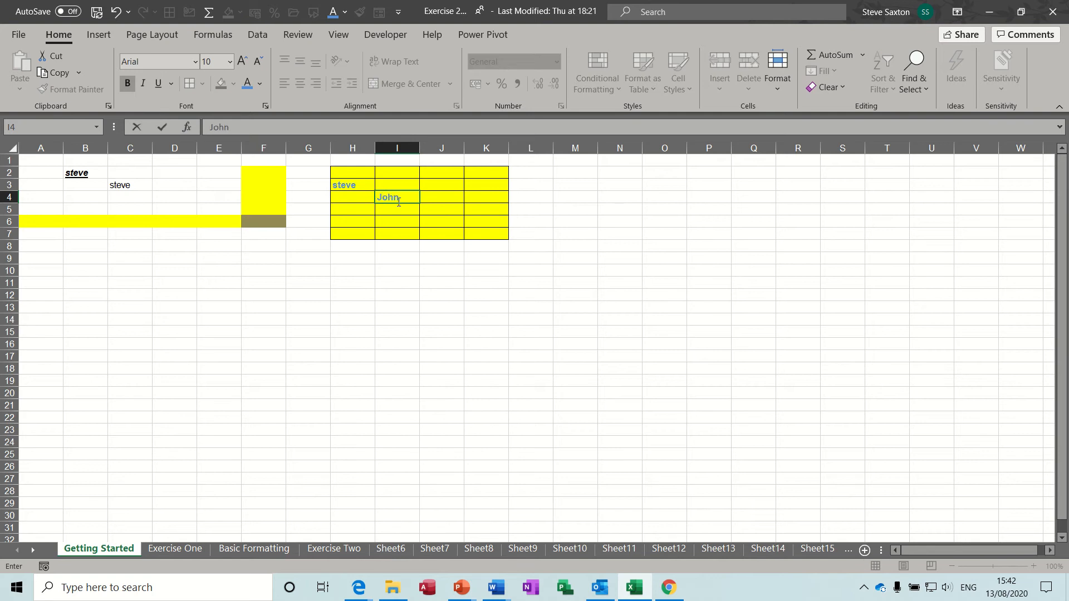
{"action": "left_click", "coordinate": [401, 213]}
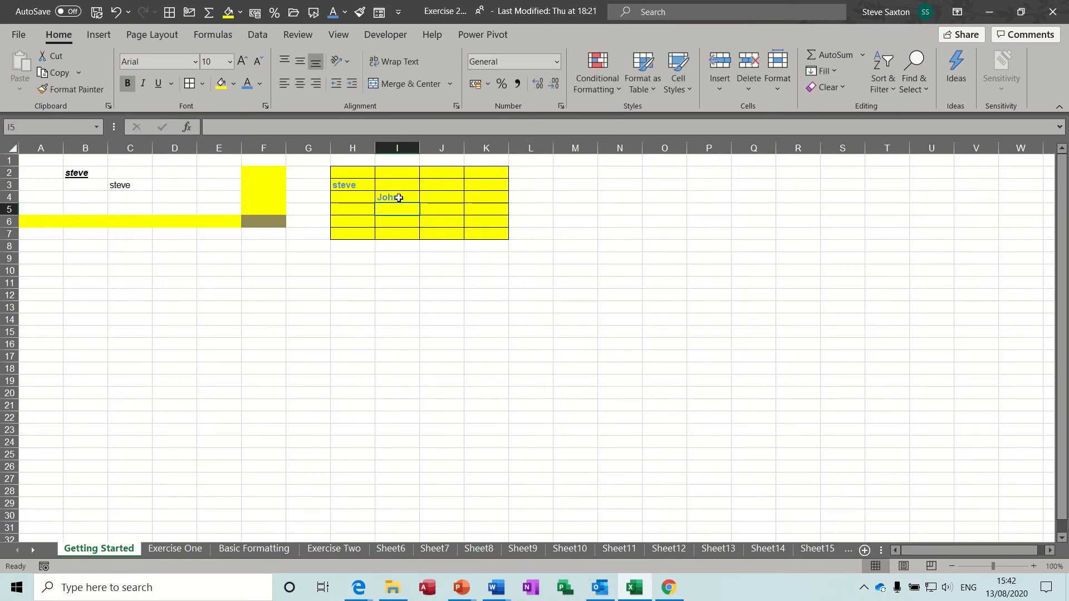
{"action": "left_click", "coordinate": [396, 198]}
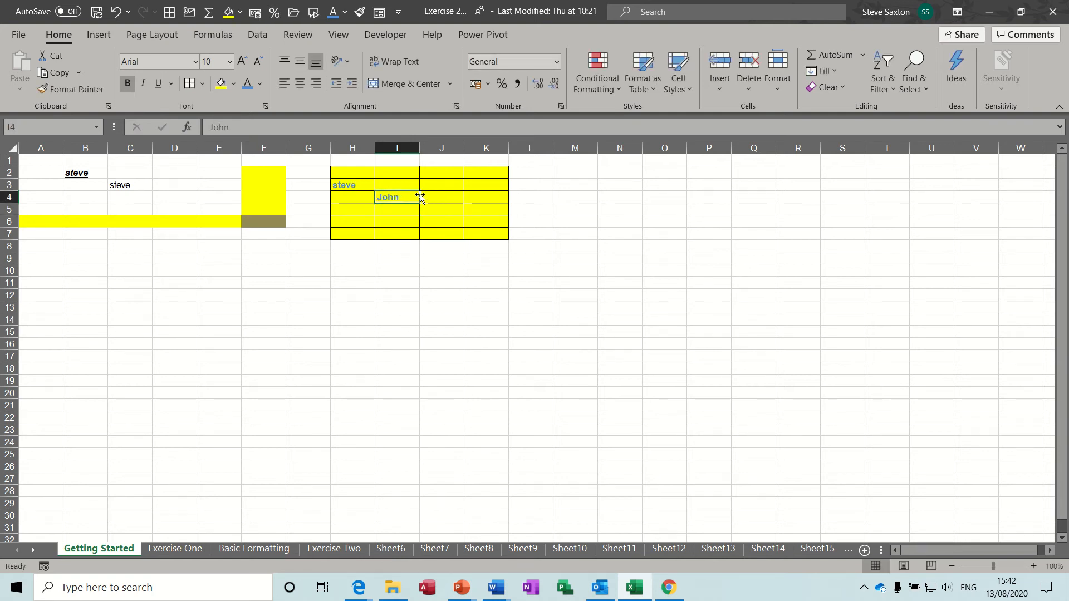
Enter a surname in J4, overwrite it, then undo to restore the surname
{"action": "left_click", "coordinate": [442, 198]}
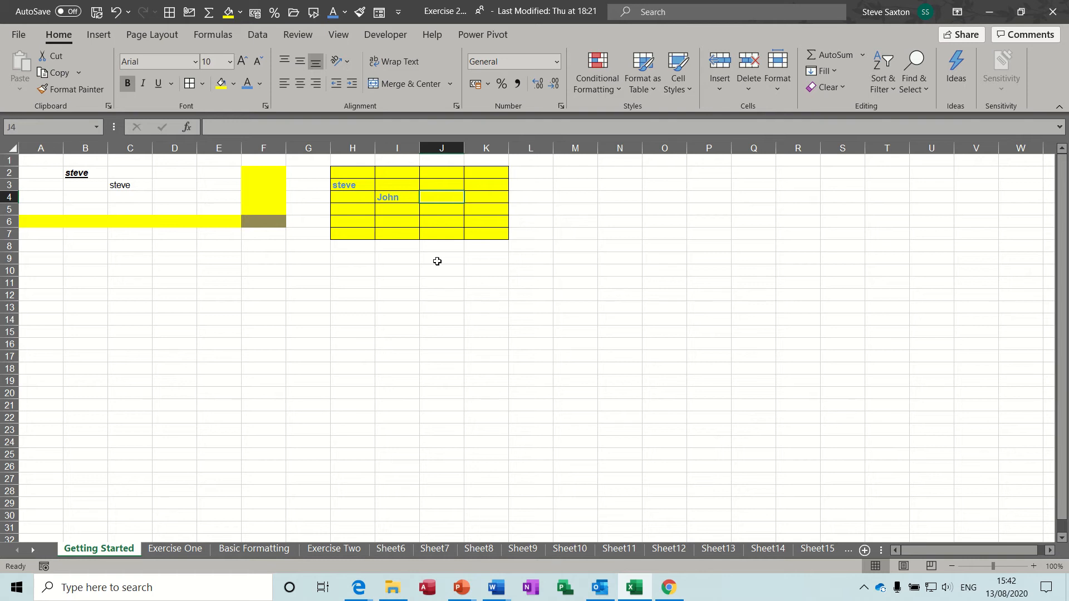
{"action": "type", "text": "Church"}
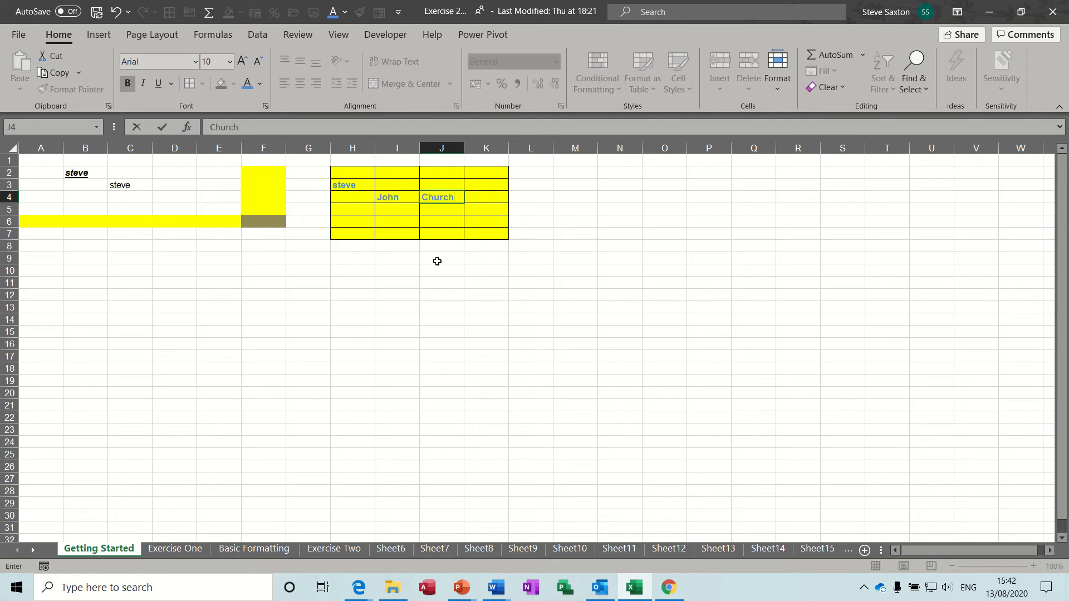
{"action": "left_click", "coordinate": [435, 211]}
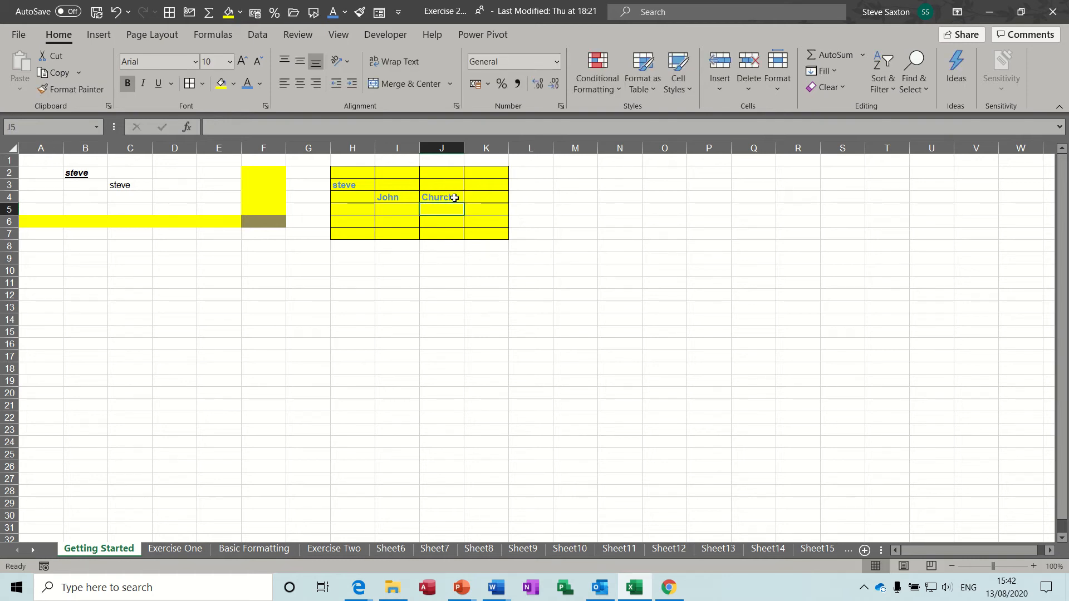
{"action": "left_click", "coordinate": [455, 198]}
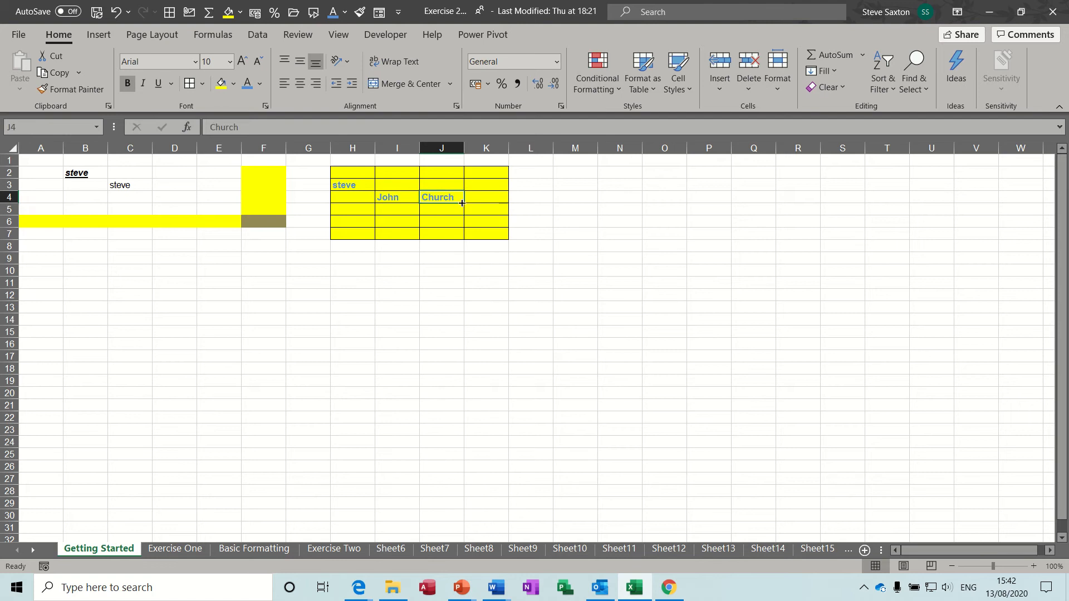
{"action": "type", "text": "es"}
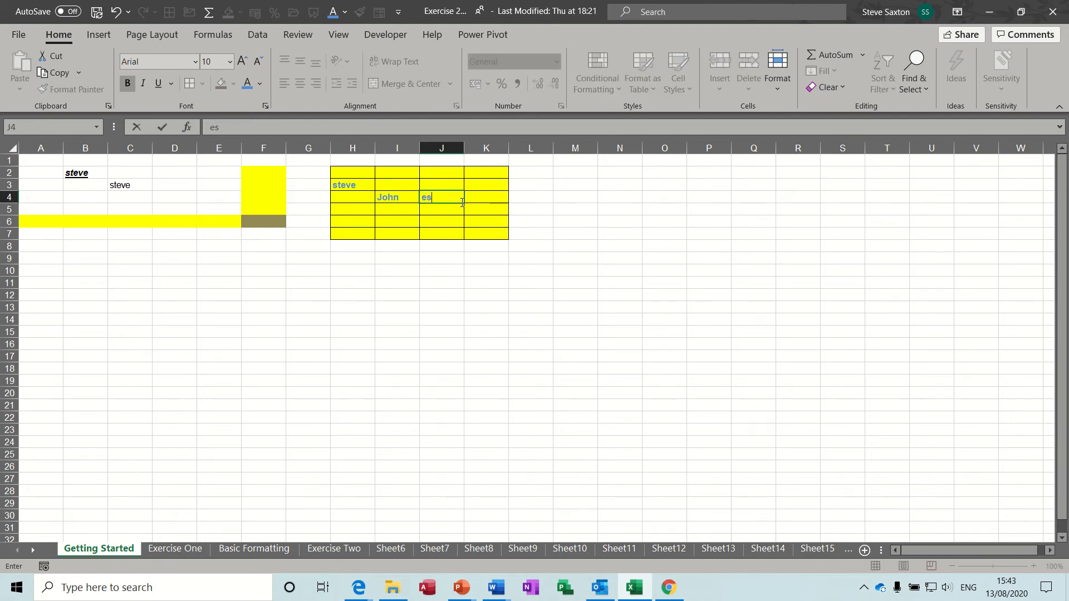
{"action": "left_click", "coordinate": [440, 209]}
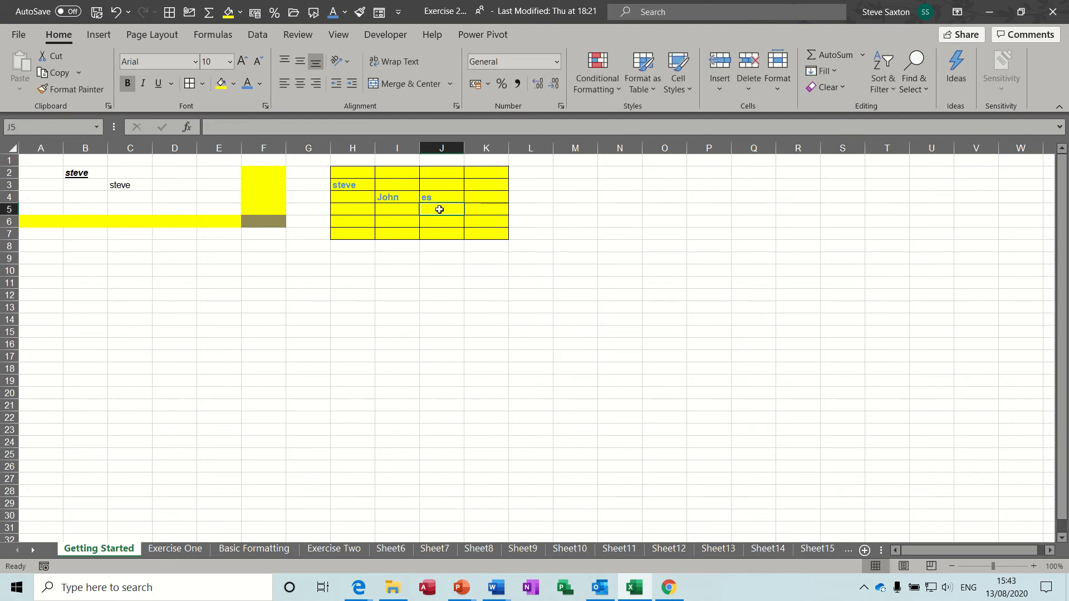
{"action": "key", "text": "ctrl+z"}
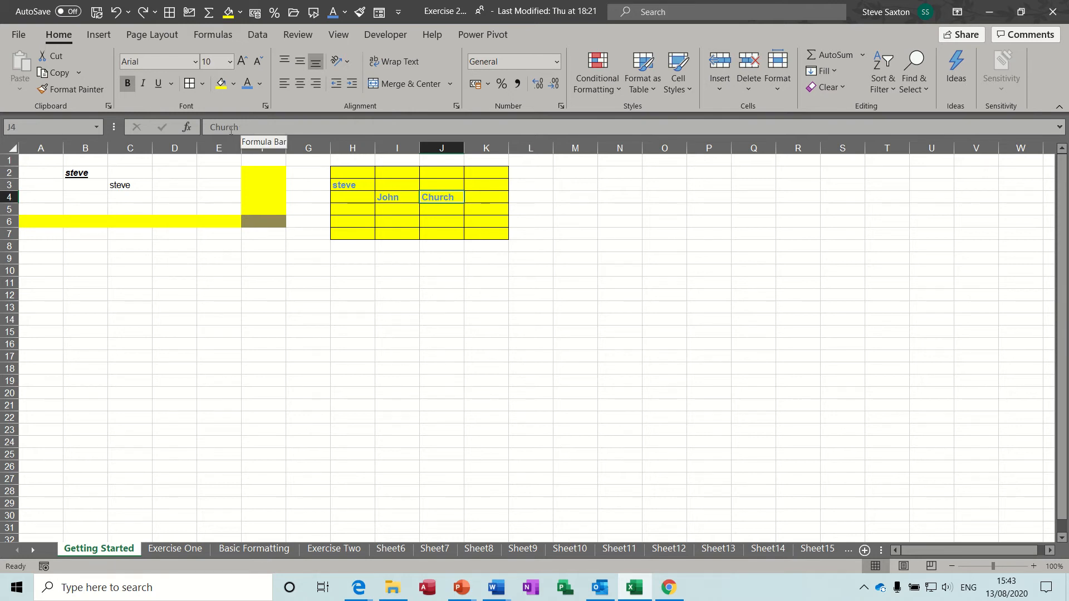
Append 'es' to the surname in J4, undo, then re-add it using F2 edit mode
{"action": "left_click", "coordinate": [246, 127]}
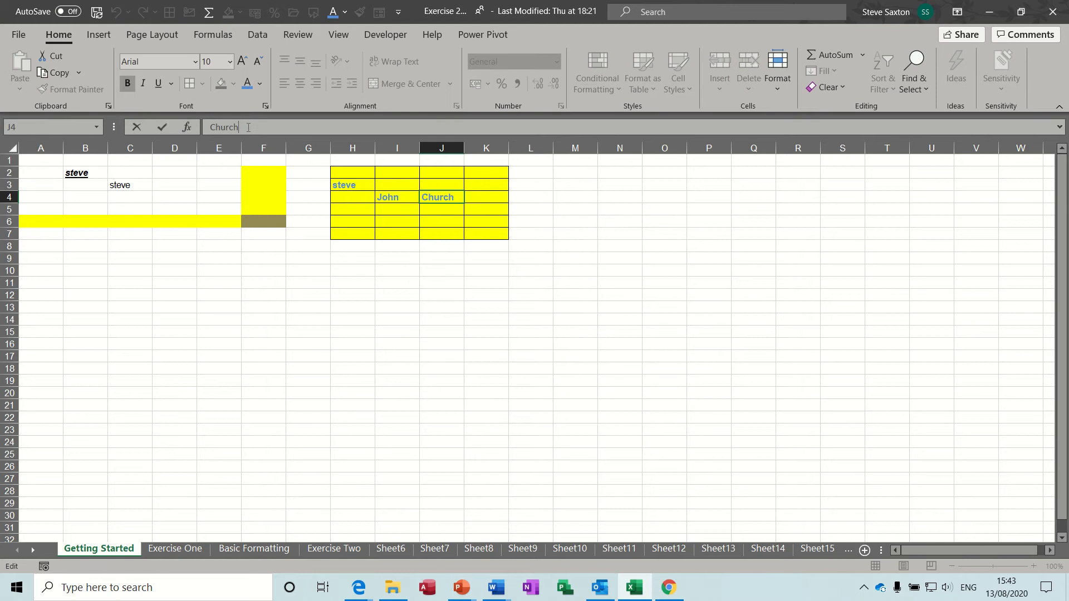
{"action": "type", "text": "es"}
{"action": "left_click", "coordinate": [163, 129]}
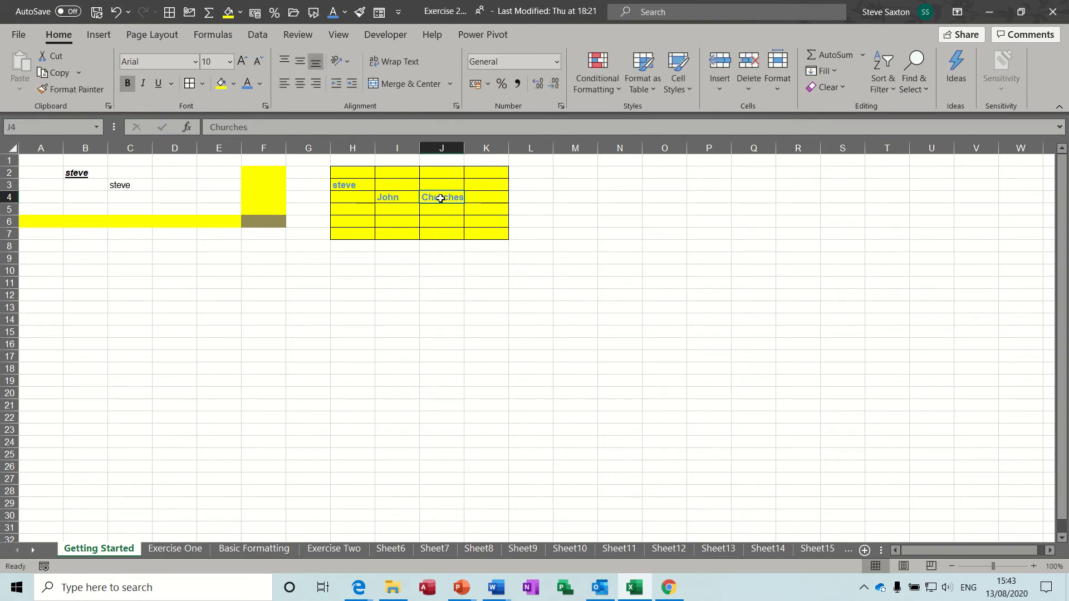
{"action": "key", "text": "ctrl+z"}
{"action": "key", "text": "F2"}
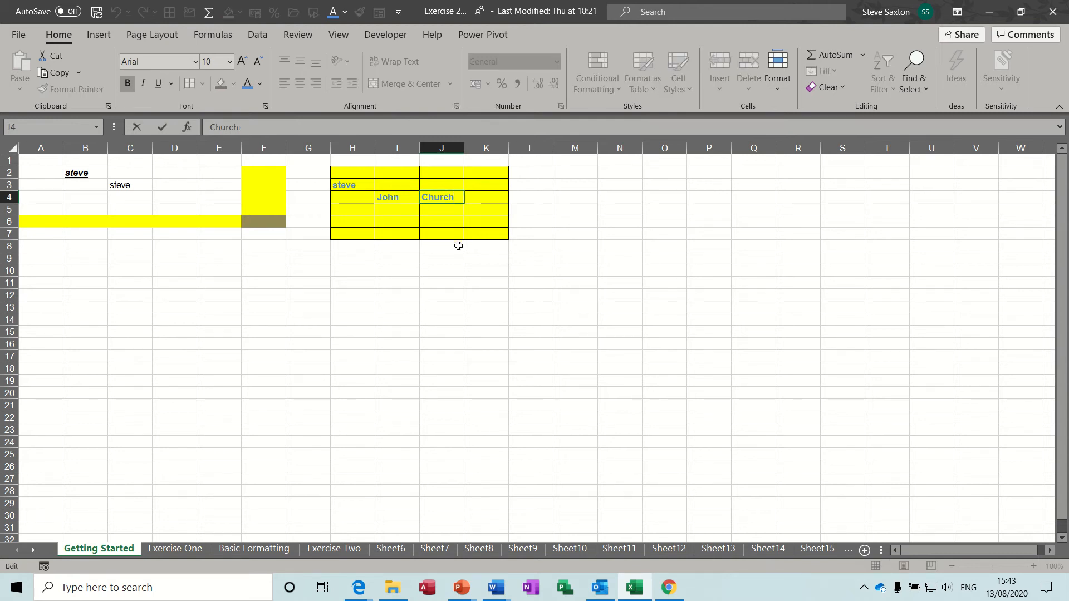
{"action": "type", "text": "es"}
{"action": "left_click", "coordinate": [447, 213]}
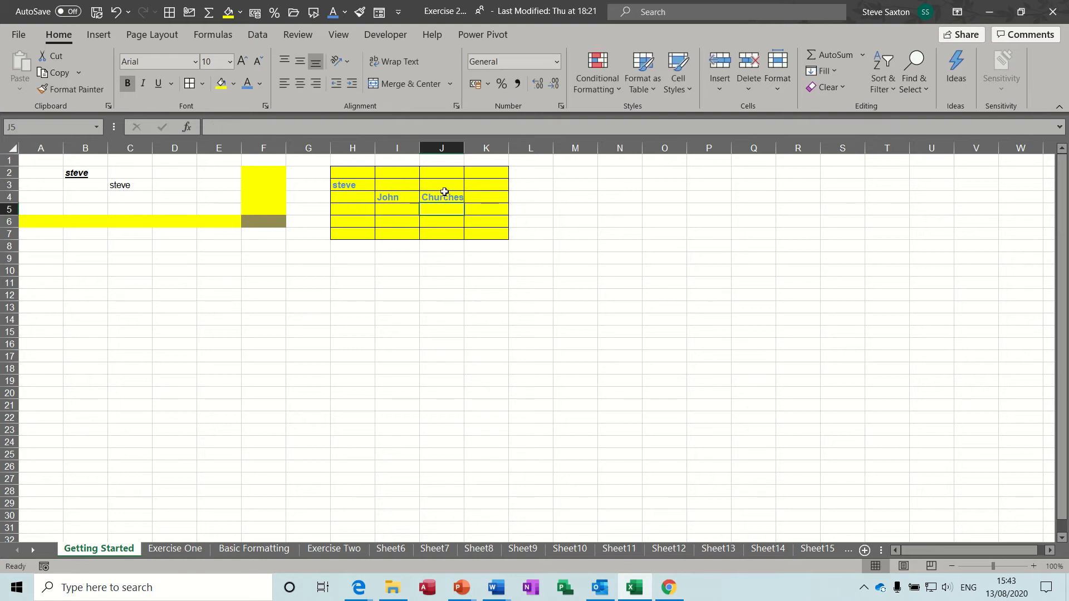
Overwrite cell J4 with 'fg'
{"action": "left_click", "coordinate": [360, 257]}
{"action": "left_click", "coordinate": [349, 285]}
{"action": "left_click", "coordinate": [310, 284]}
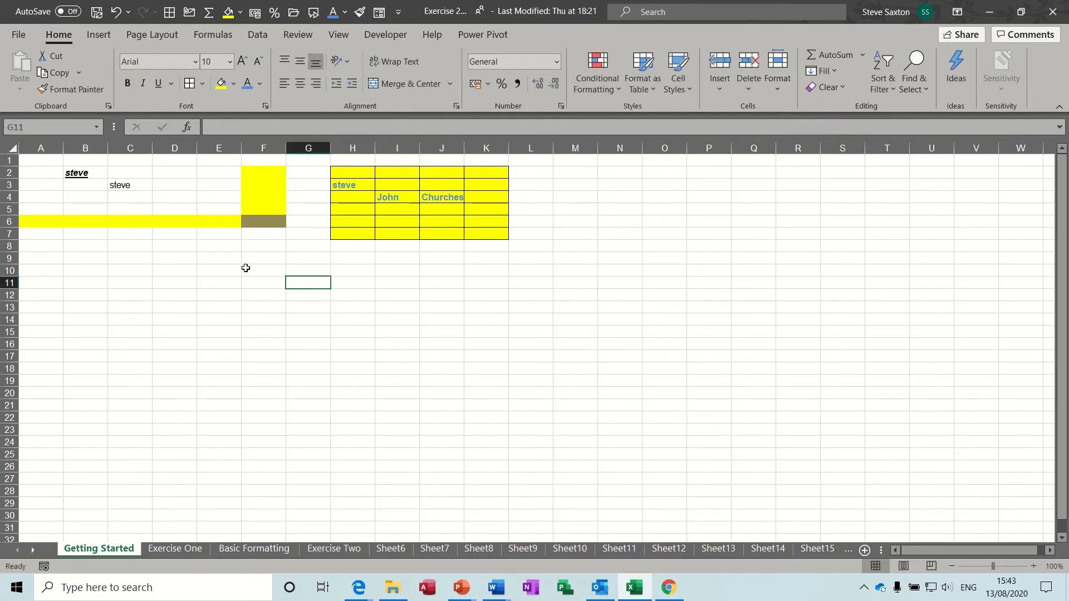
{"action": "left_click", "coordinate": [191, 270]}
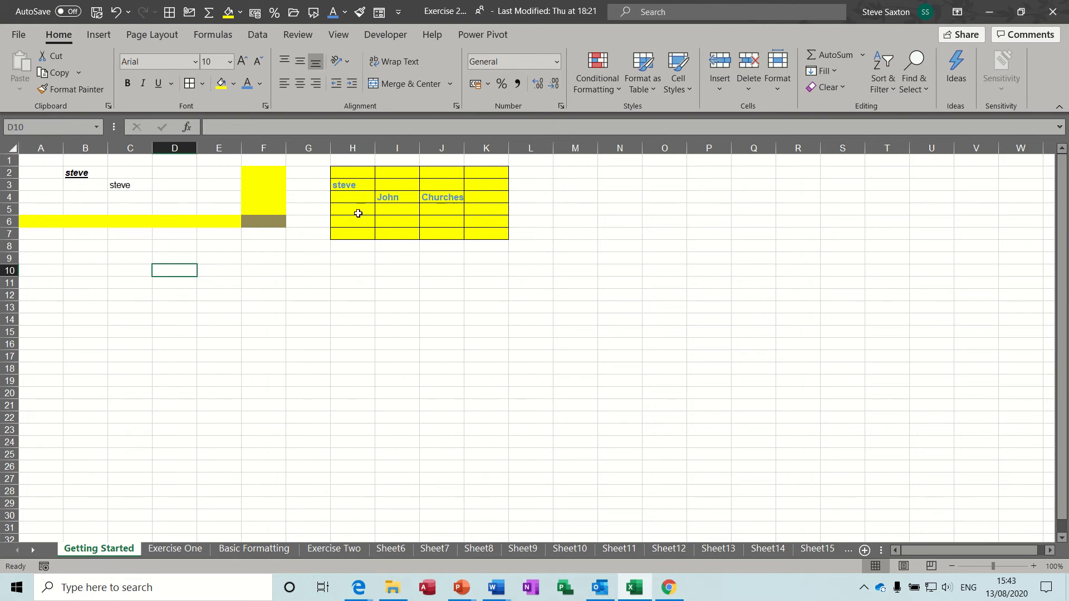
{"action": "left_click", "coordinate": [454, 197]}
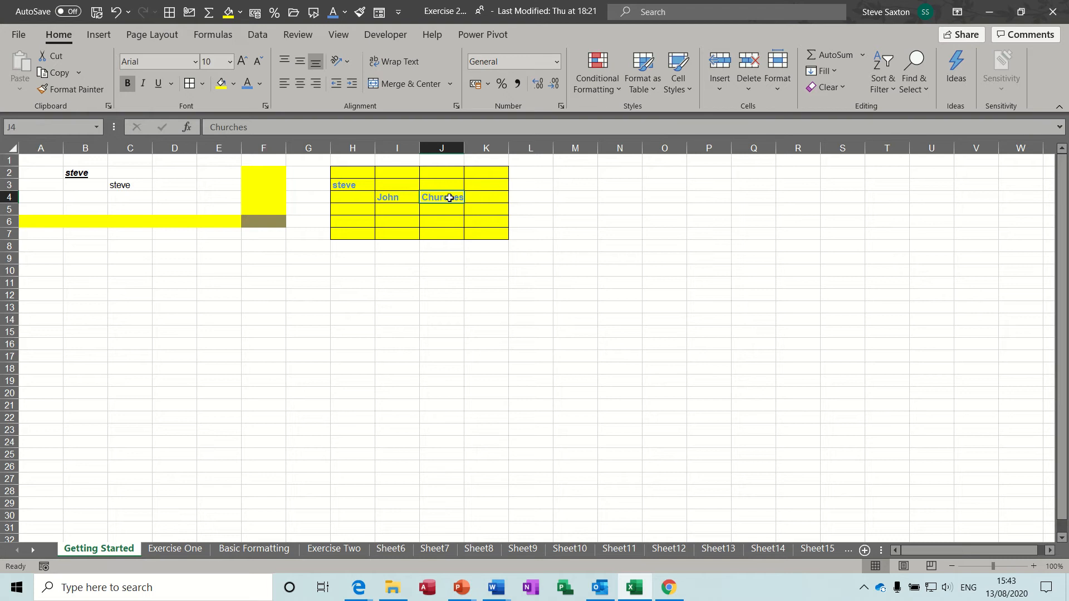
{"action": "type", "text": "fg"}
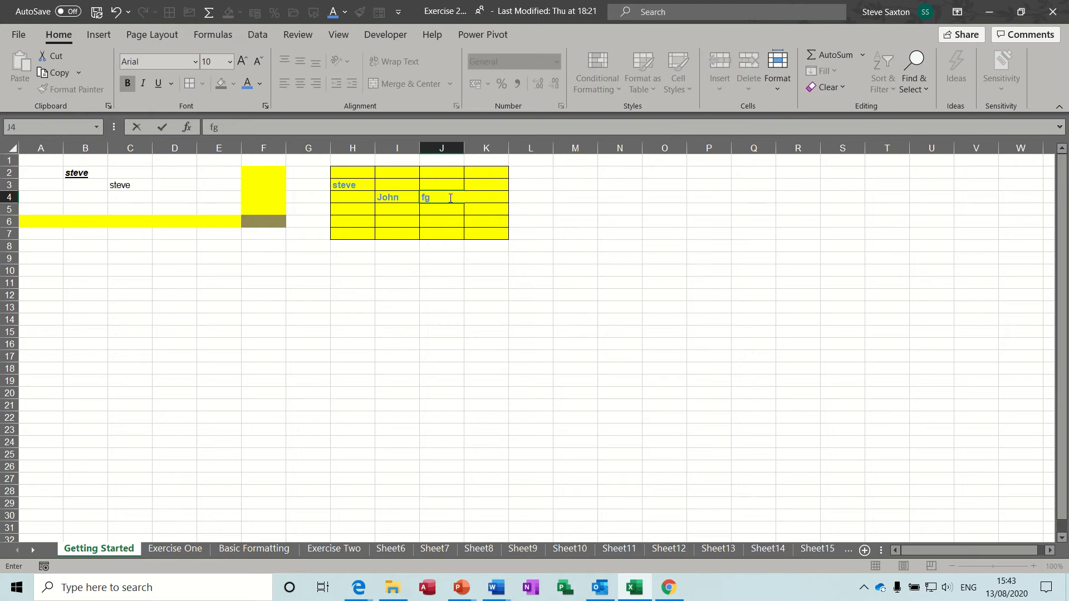
{"action": "key", "text": "Return"}
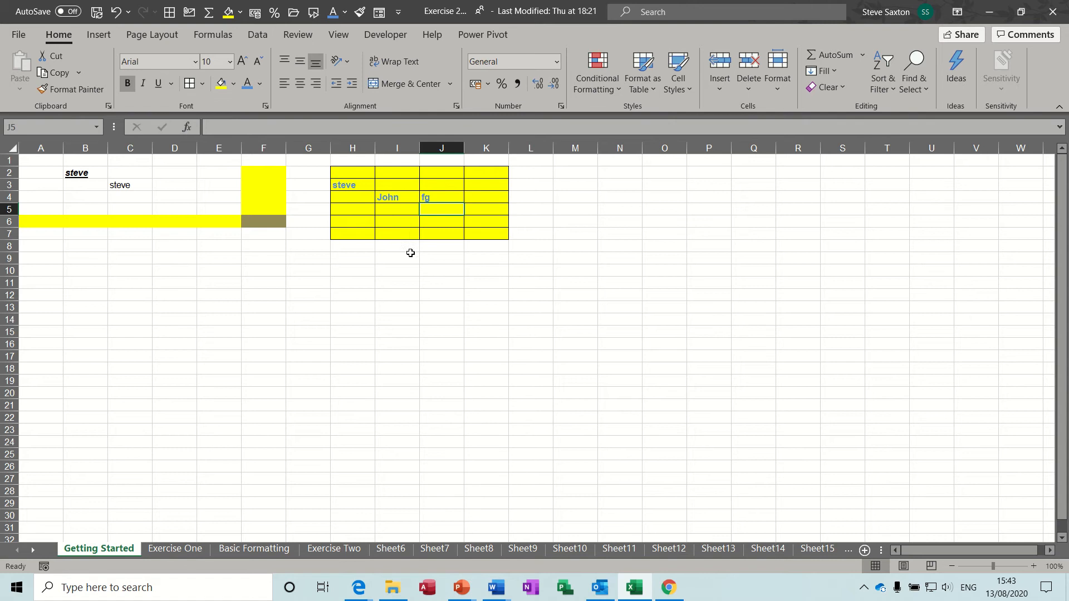
Enter the first name as plain text in cell I10
{"action": "left_click", "coordinate": [394, 270]}
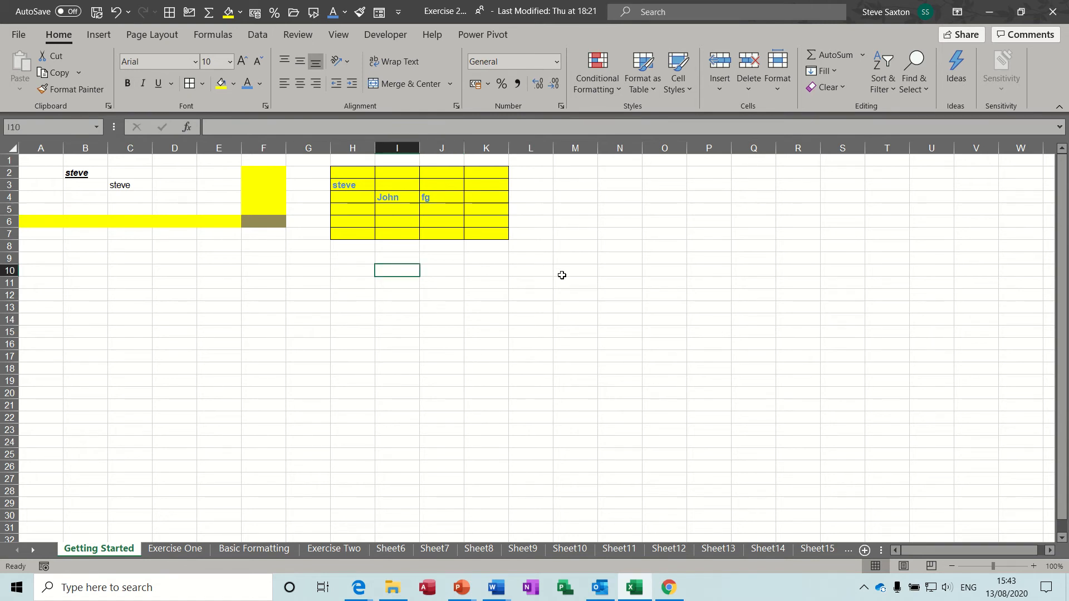
{"action": "type", "text": "steve"}
{"action": "left_click", "coordinate": [465, 271]}
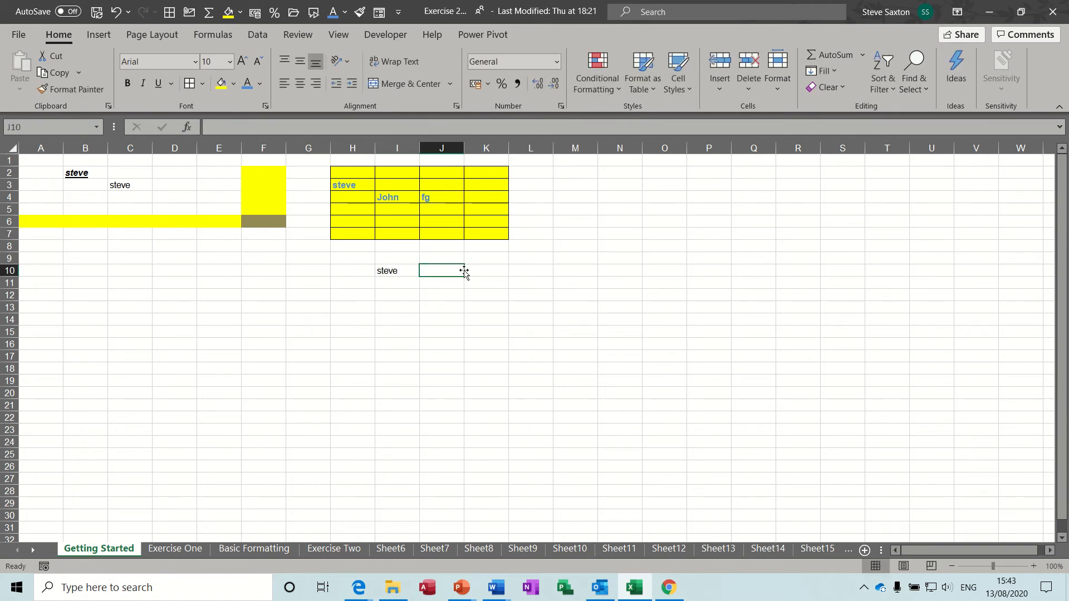
{"action": "left_click", "coordinate": [407, 270]}
{"action": "left_click", "coordinate": [439, 270]}
Enter the number 10 in cell M2
{"action": "left_click", "coordinate": [573, 173]}
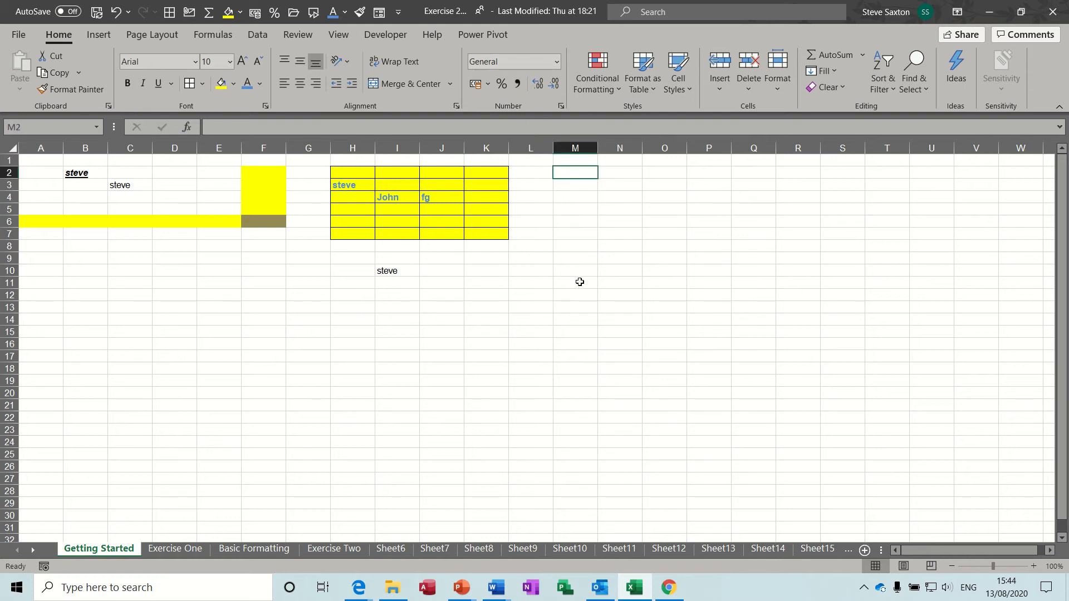
{"action": "type", "text": "10"}
{"action": "left_click", "coordinate": [549, 221]}
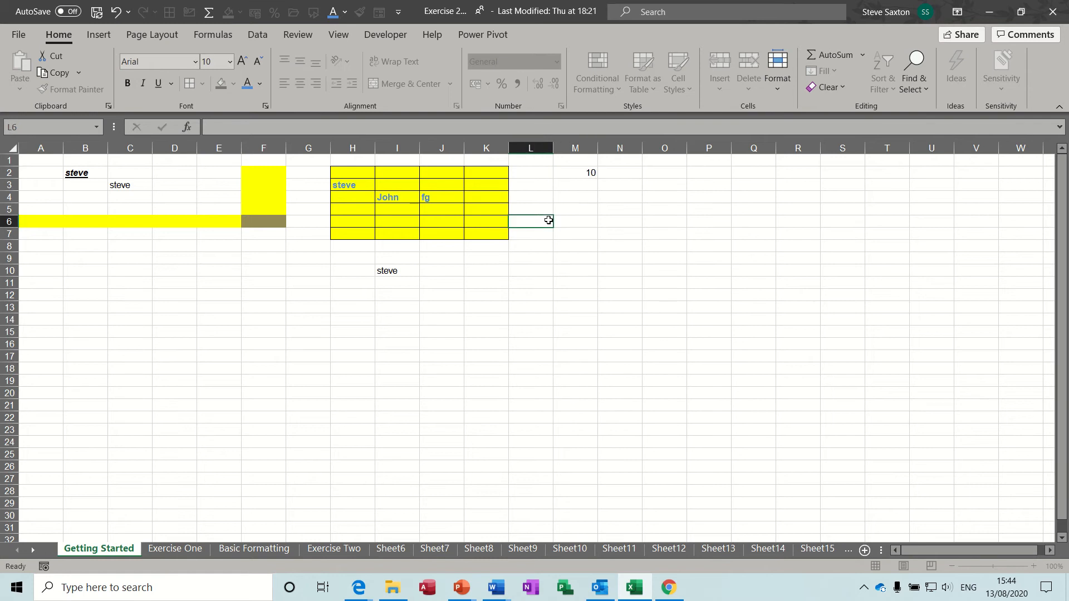
Format M2 as € Euro accounting, showing € 10.00, then open More Accounting Formats
{"action": "left_click", "coordinate": [579, 171]}
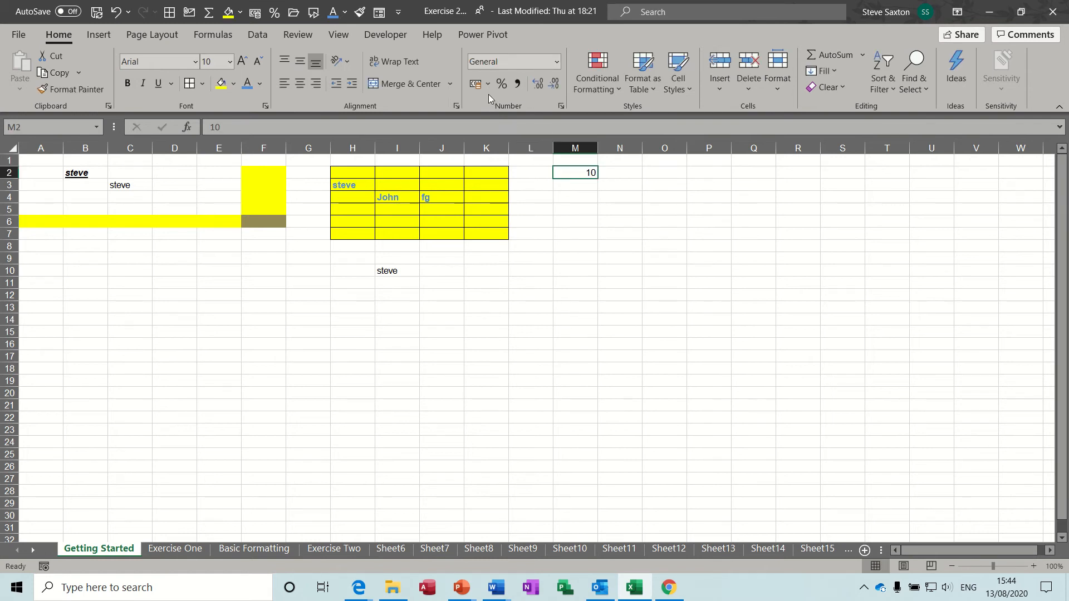
{"action": "left_click", "coordinate": [475, 84]}
{"action": "left_click", "coordinate": [488, 85]}
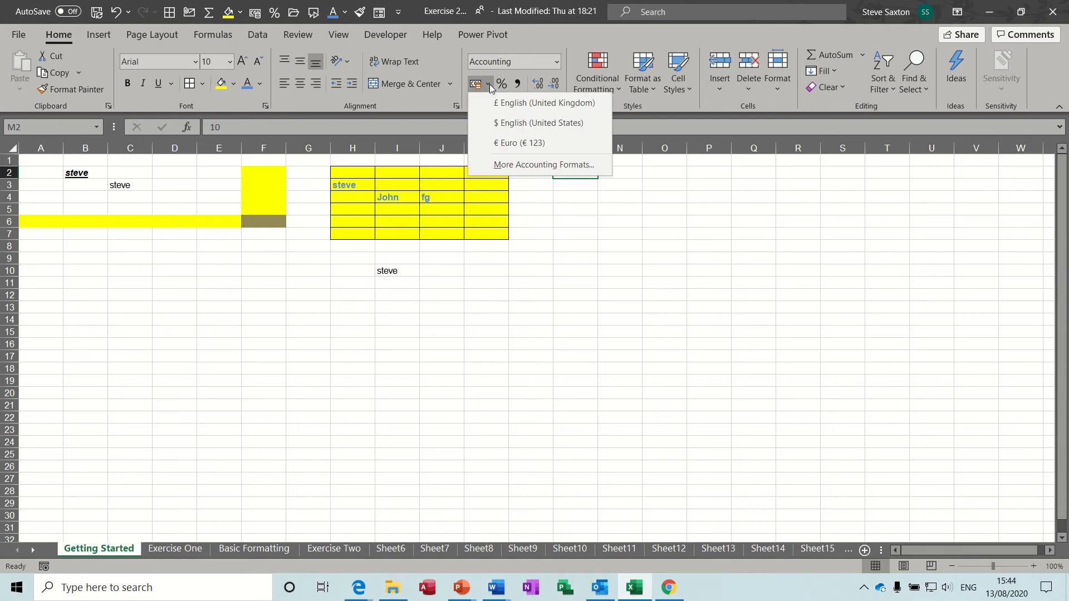
{"action": "left_click", "coordinate": [507, 143]}
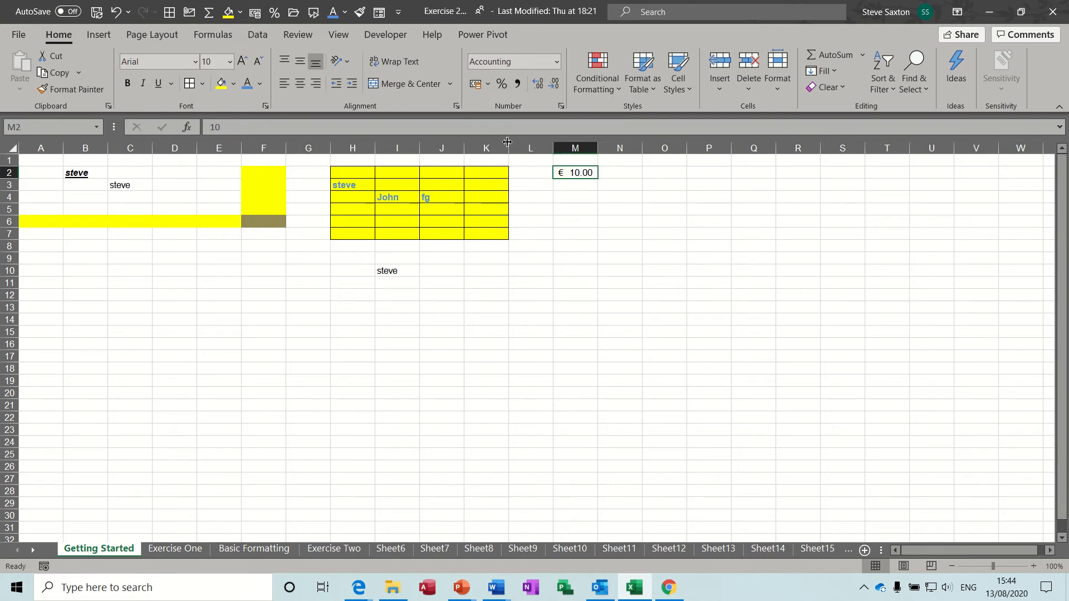
{"action": "left_click", "coordinate": [489, 86]}
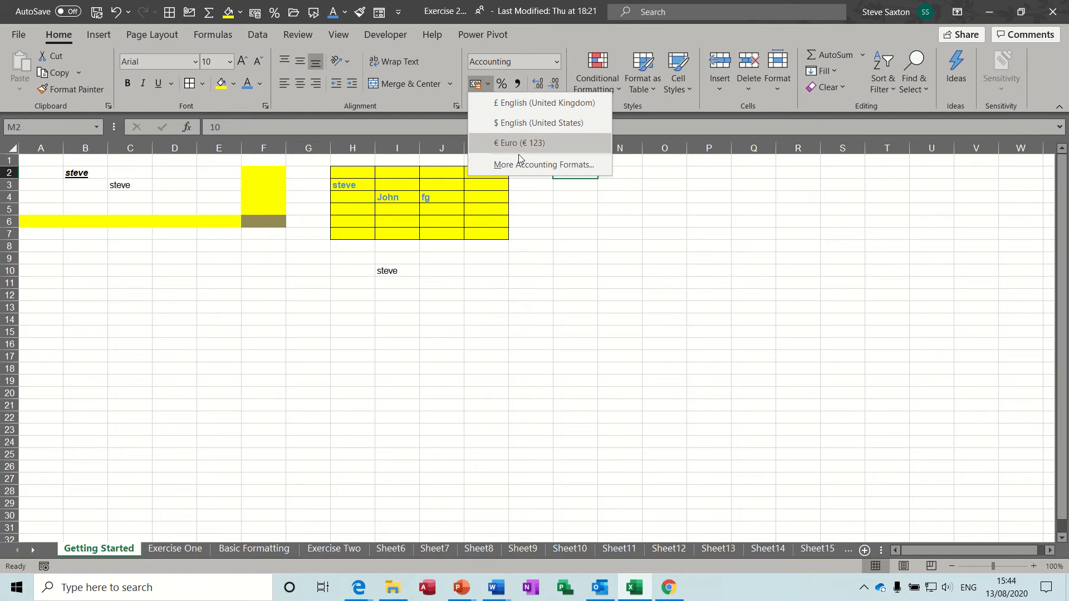
{"action": "left_click", "coordinate": [549, 165]}
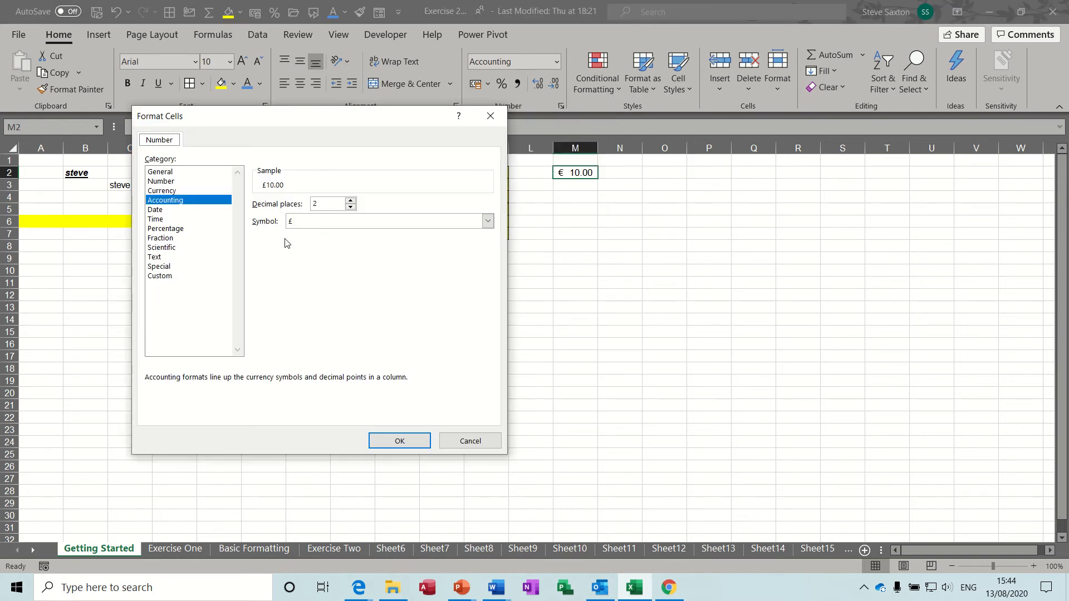
Look over the currency symbol list, then cancel Format Cells so M2 keeps € 10.00
{"action": "left_click", "coordinate": [488, 222]}
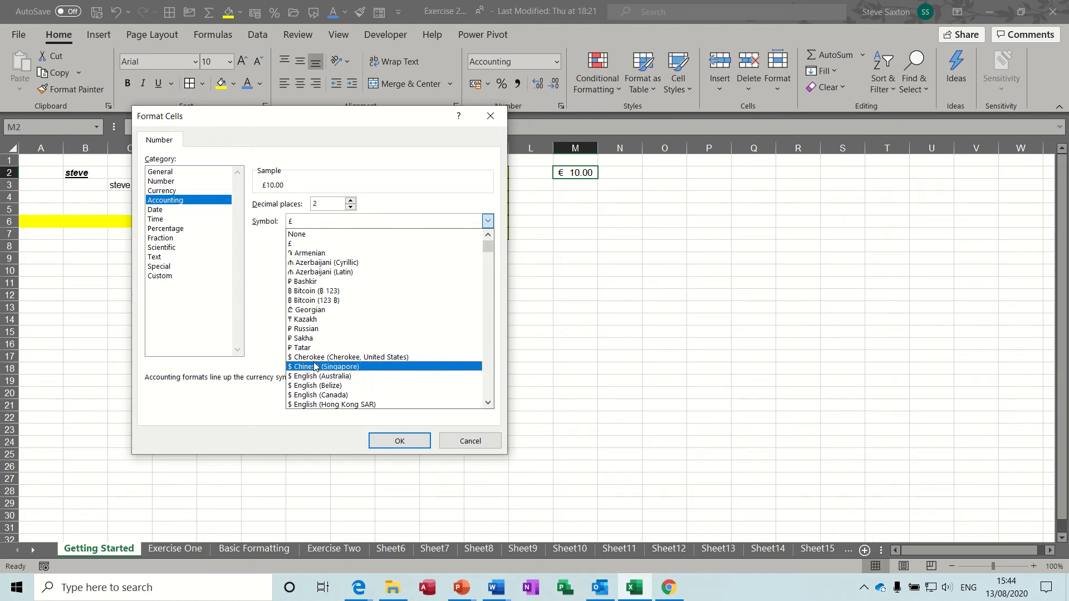
{"action": "left_click", "coordinate": [464, 446]}
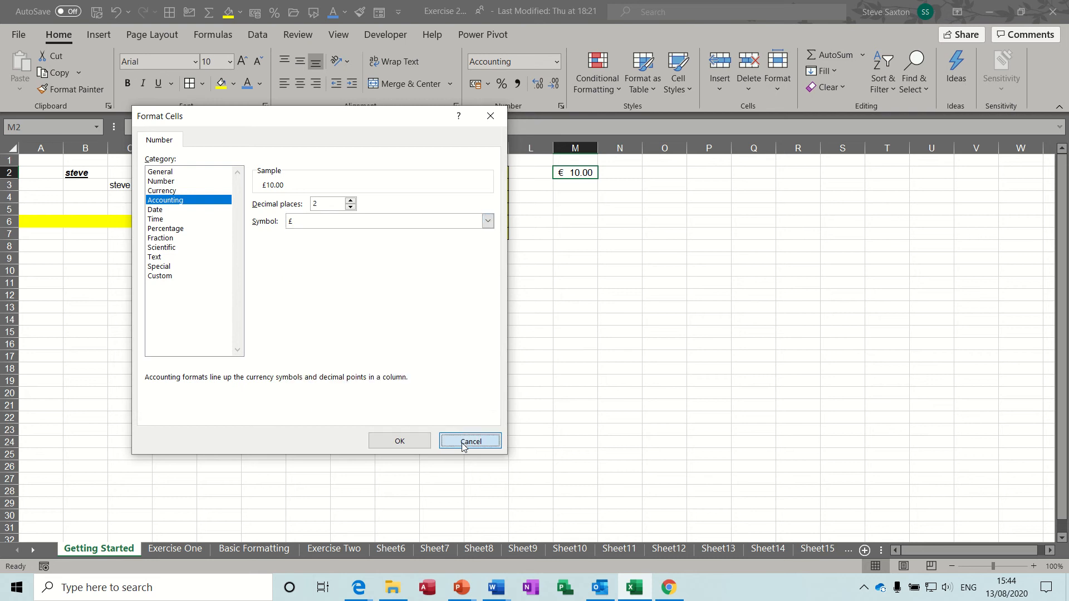
{"action": "left_click", "coordinate": [462, 444]}
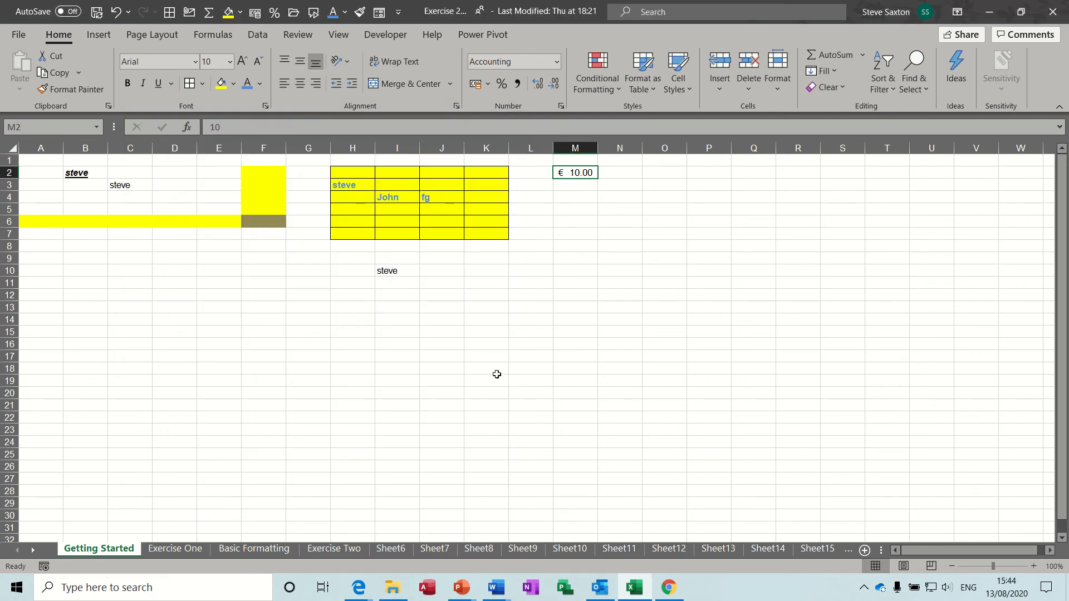
Enter 10 in M3 and apply Percent Style so it shows 1000%
{"action": "left_click", "coordinate": [572, 185]}
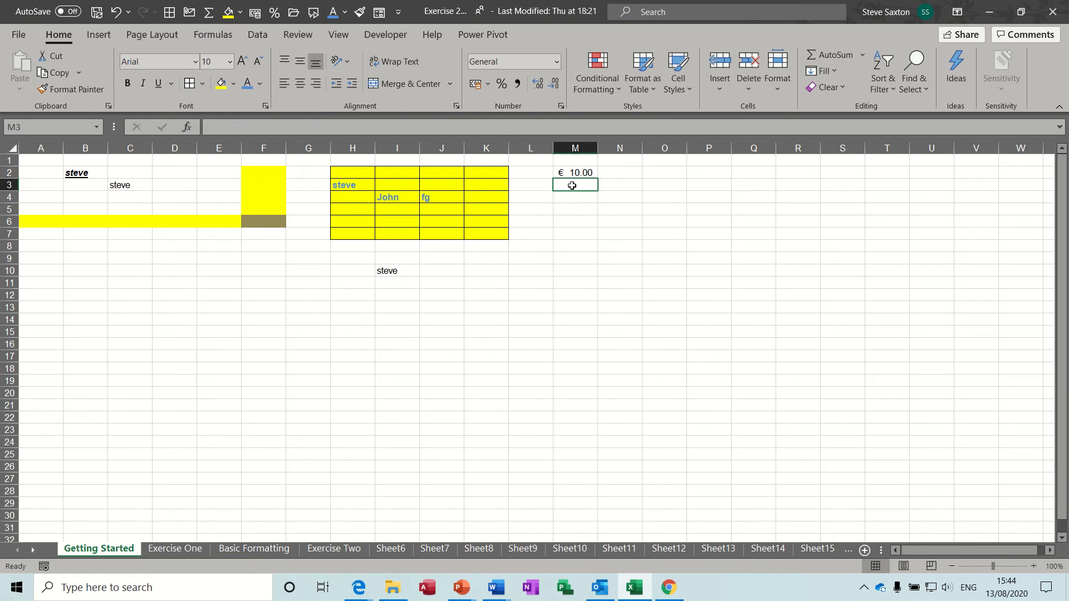
{"action": "type", "text": "10"}
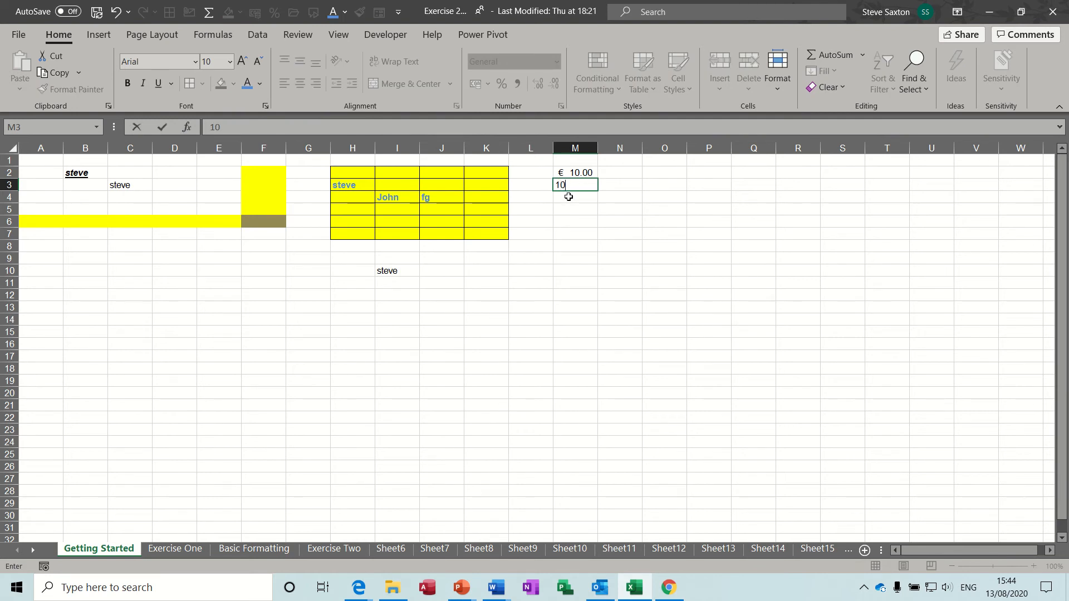
{"action": "key", "text": "Return"}
{"action": "left_click", "coordinate": [583, 185]}
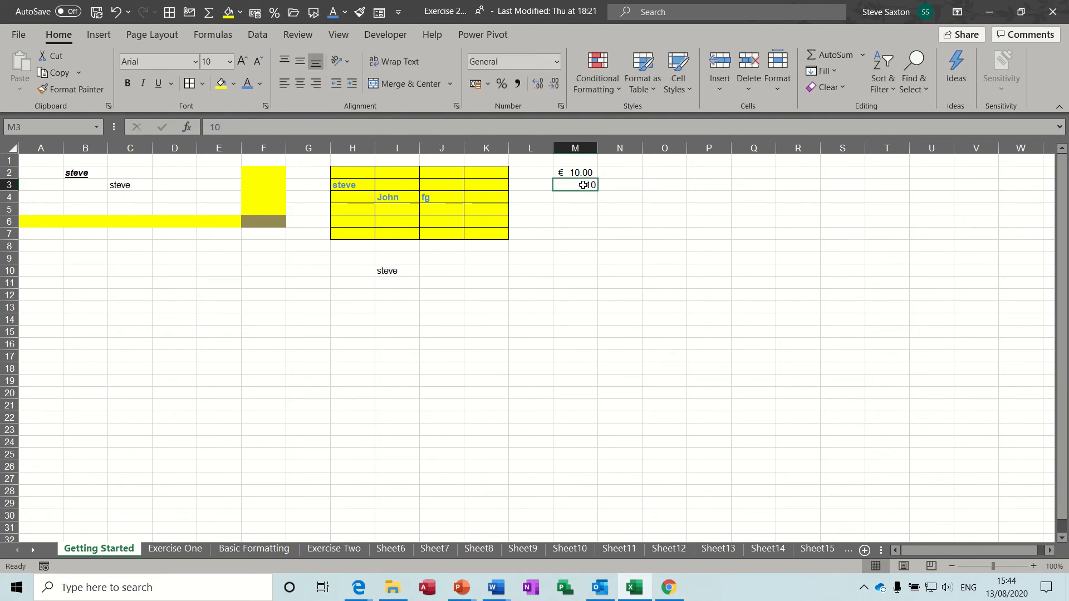
{"action": "left_click", "coordinate": [502, 86]}
{"action": "left_click", "coordinate": [503, 84]}
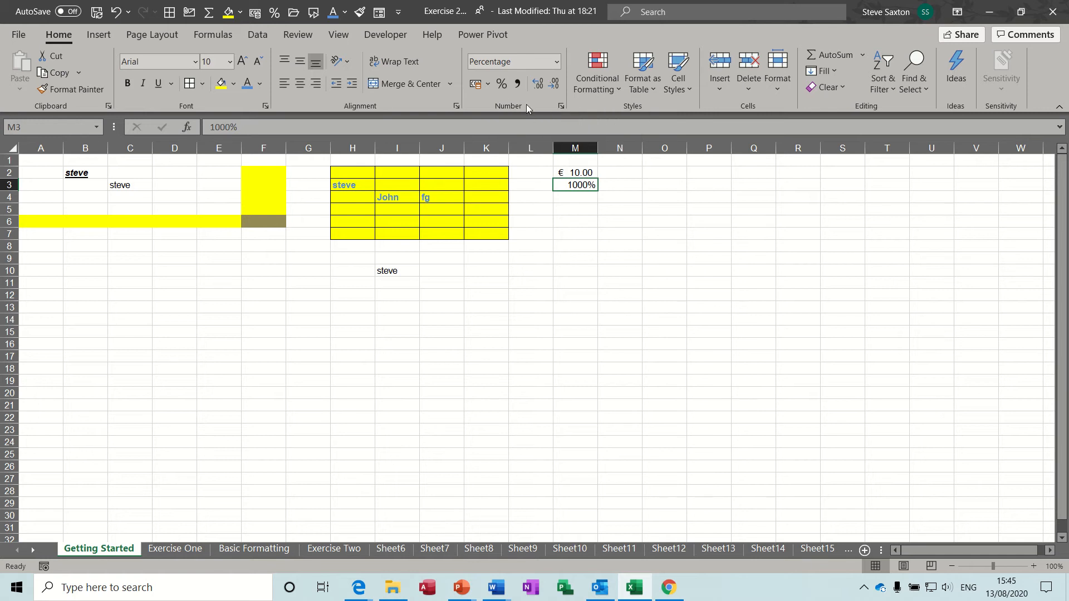
Format M4 as a percentage first, then enter 10 so it shows 10%
{"action": "left_click", "coordinate": [572, 197]}
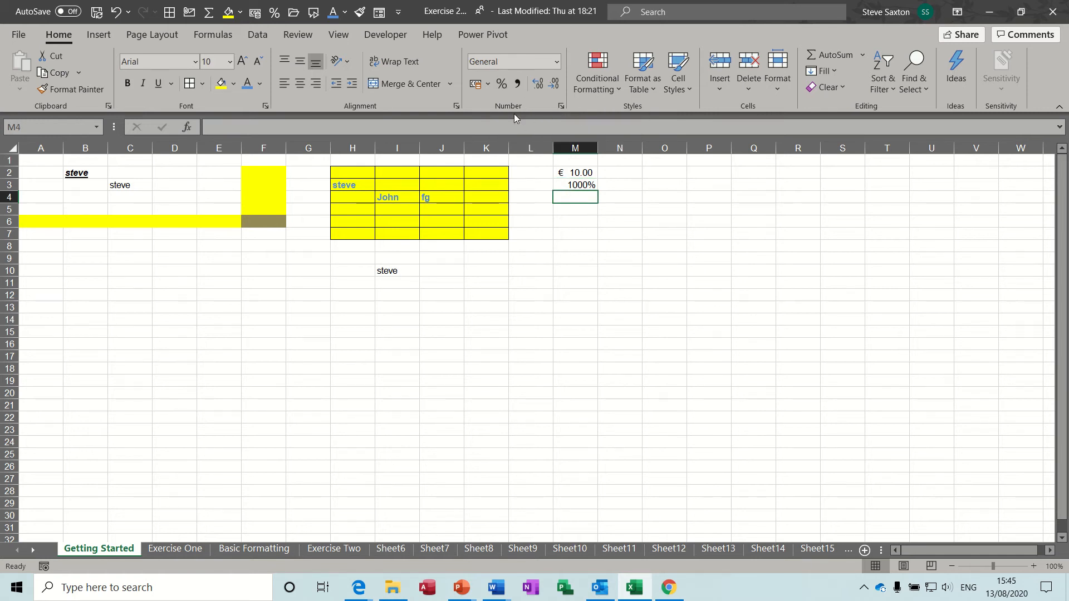
{"action": "left_click", "coordinate": [501, 83]}
{"action": "type", "text": "10"}
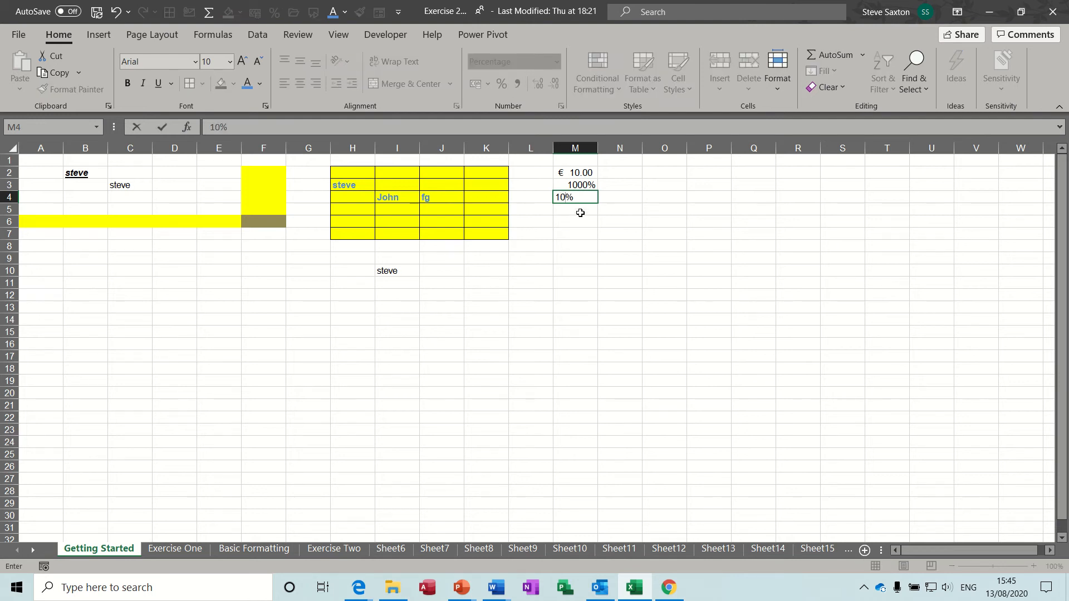
{"action": "key", "text": "Return"}
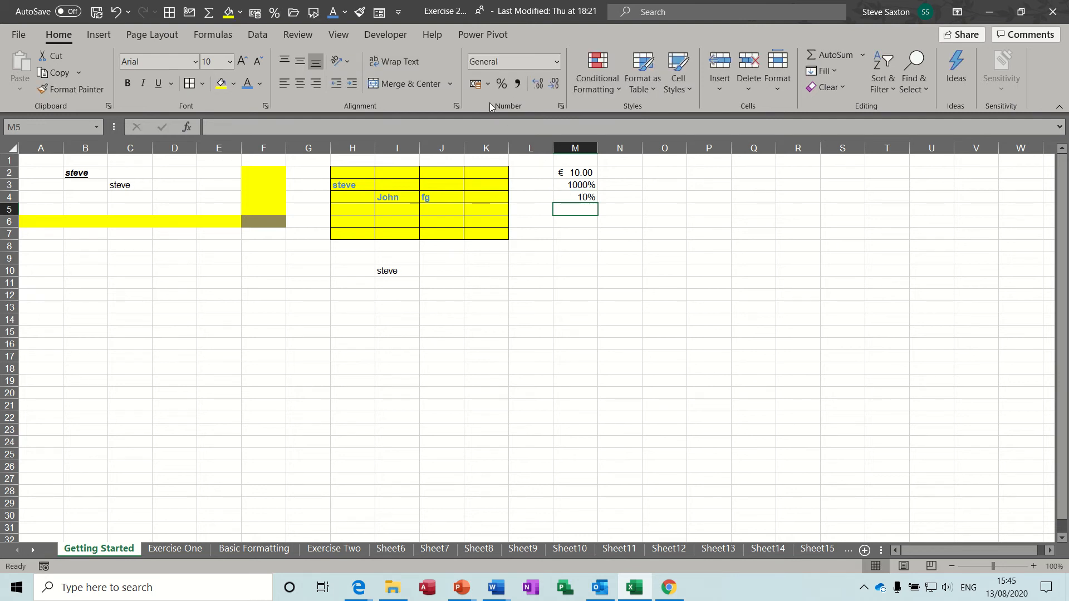
Set M5 to accounting with 10 shown as £ 10.00, testing increase/decrease decimal
{"action": "left_click", "coordinate": [474, 84]}
{"action": "type", "text": "10"}
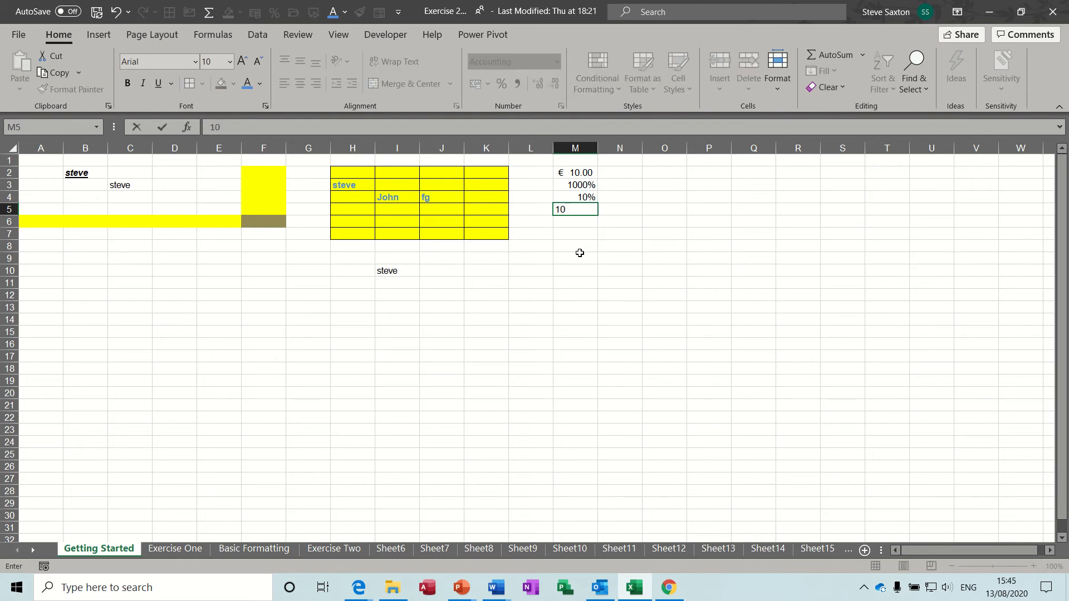
{"action": "left_click", "coordinate": [579, 253]}
{"action": "left_click", "coordinate": [573, 209]}
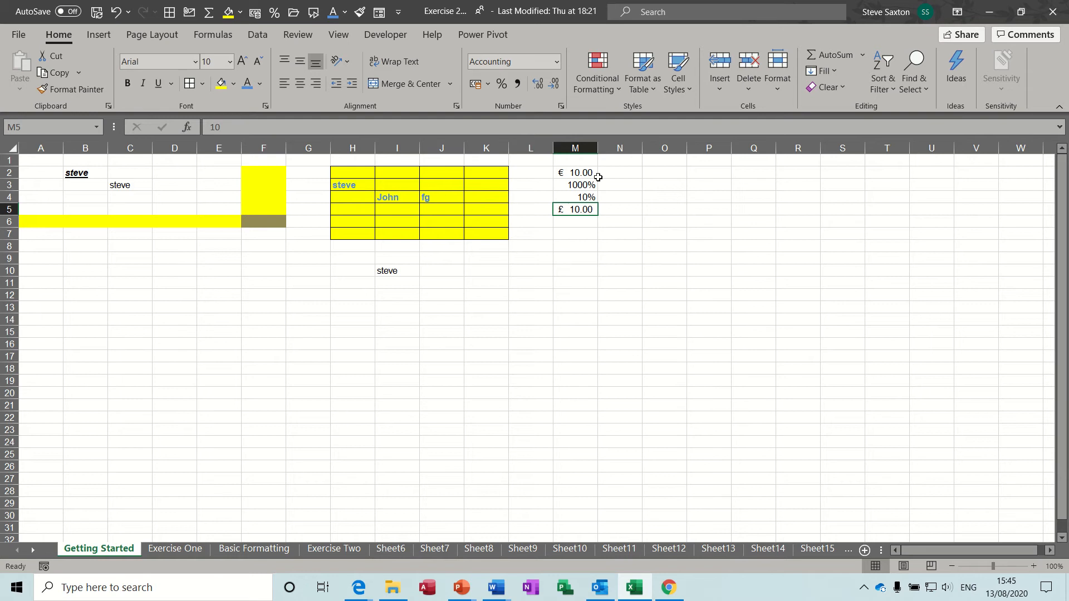
{"action": "left_click", "coordinate": [538, 87]}
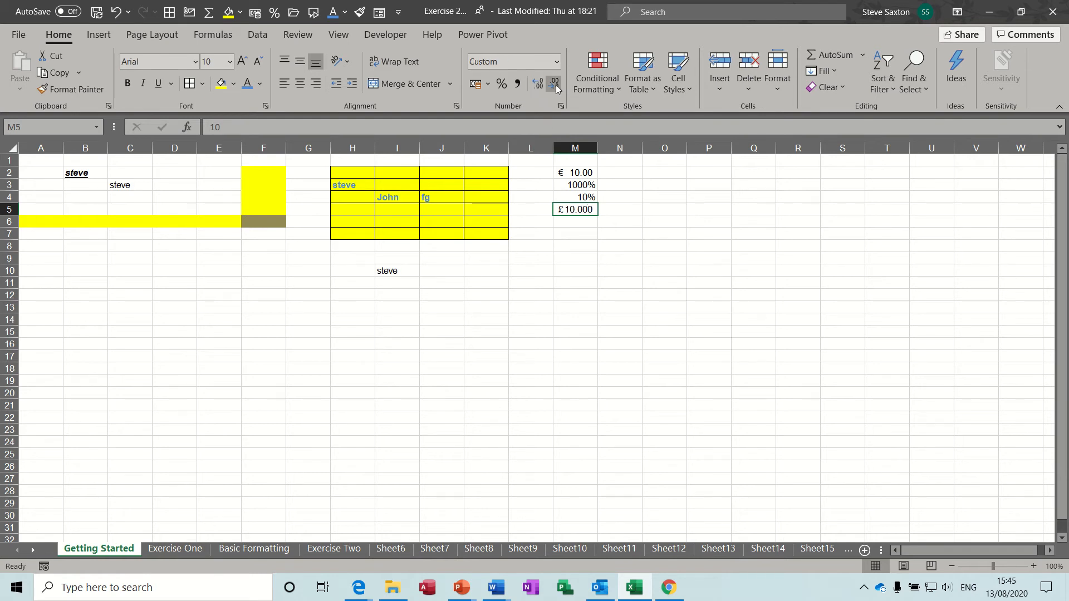
{"action": "left_click", "coordinate": [555, 87]}
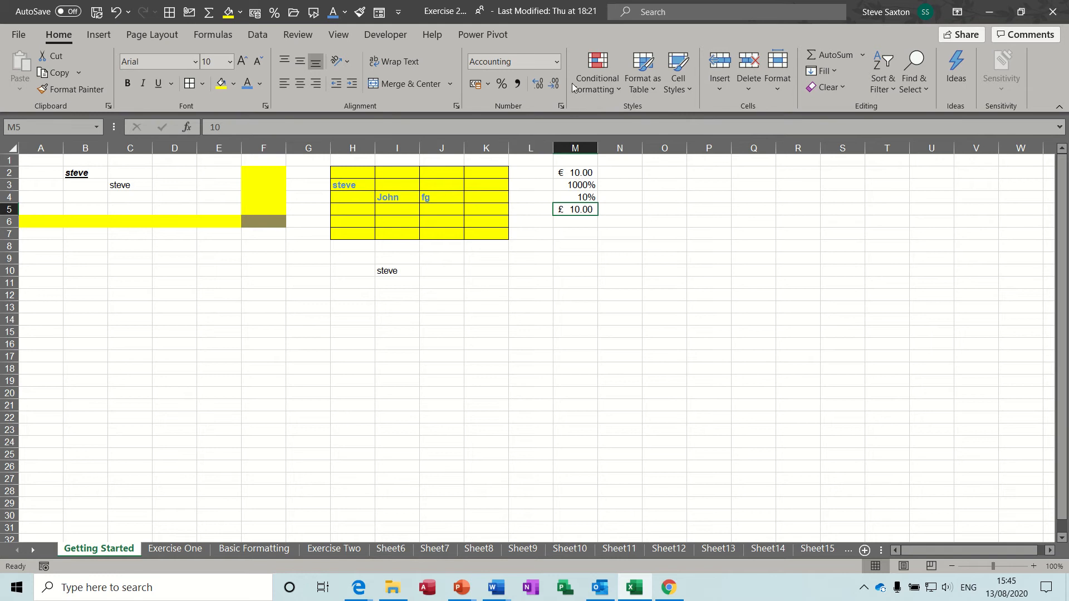
{"action": "left_click", "coordinate": [557, 63]}
{"action": "left_click", "coordinate": [557, 63]}
{"action": "left_click", "coordinate": [558, 63]}
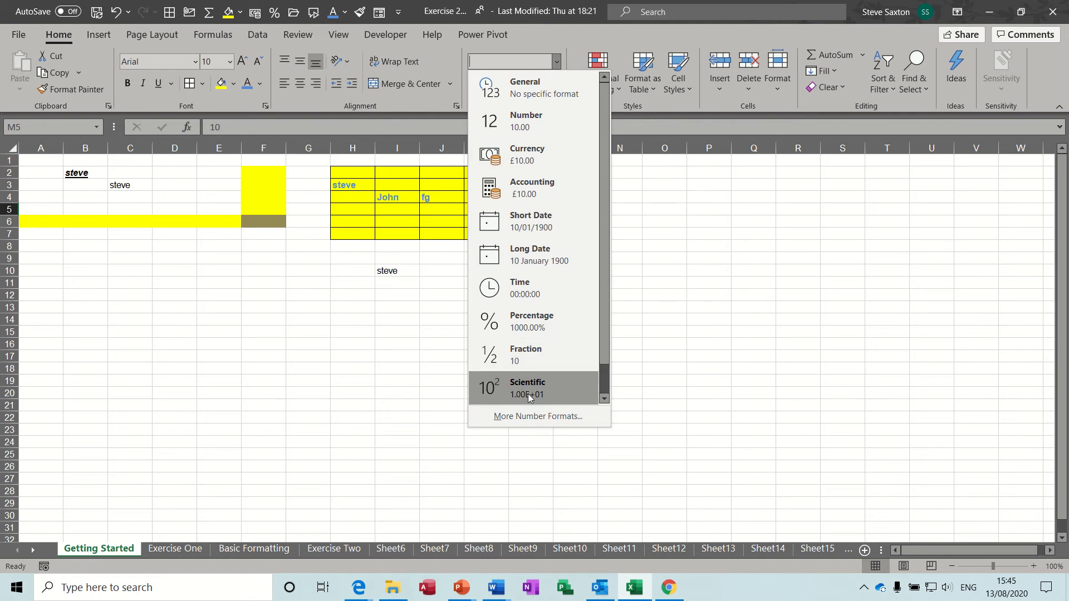
{"action": "left_click", "coordinate": [529, 416]}
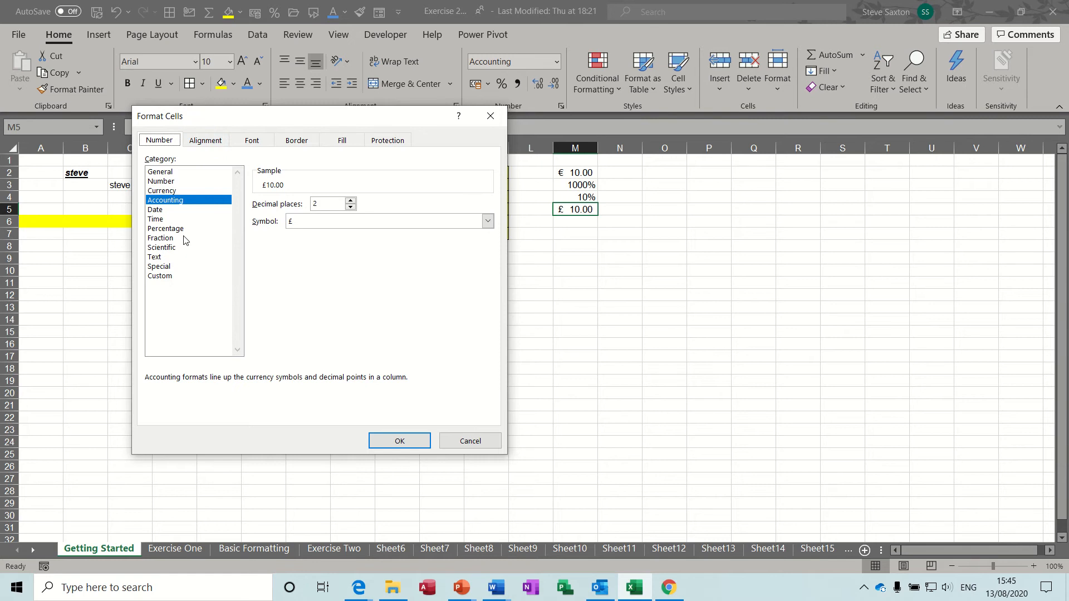
{"action": "left_click", "coordinate": [165, 210]}
{"action": "left_click", "coordinate": [169, 219]}
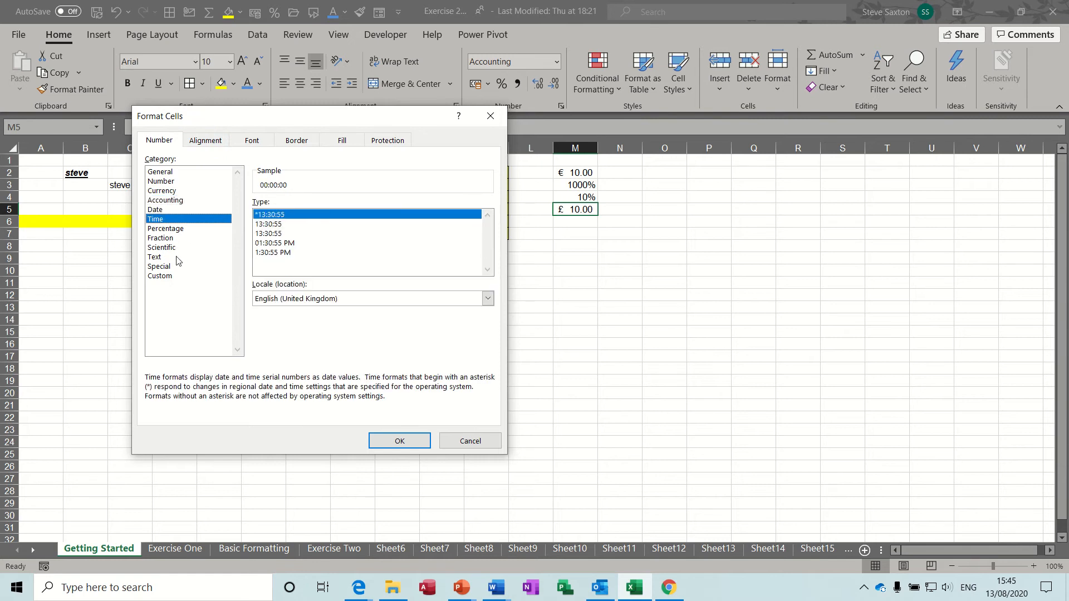
{"action": "left_click", "coordinate": [167, 276]}
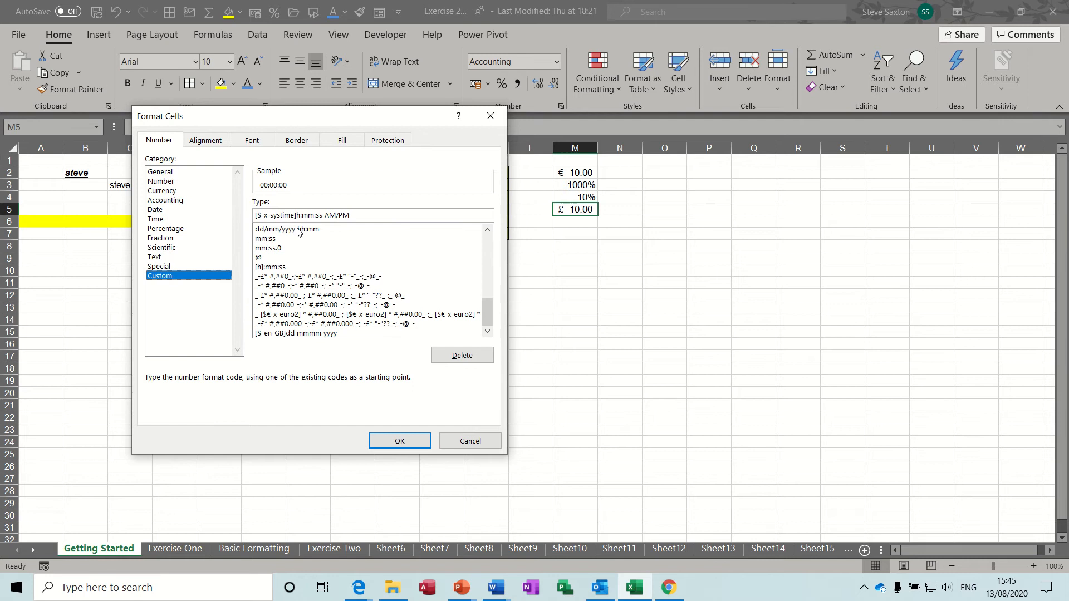
{"action": "left_click", "coordinate": [468, 441]}
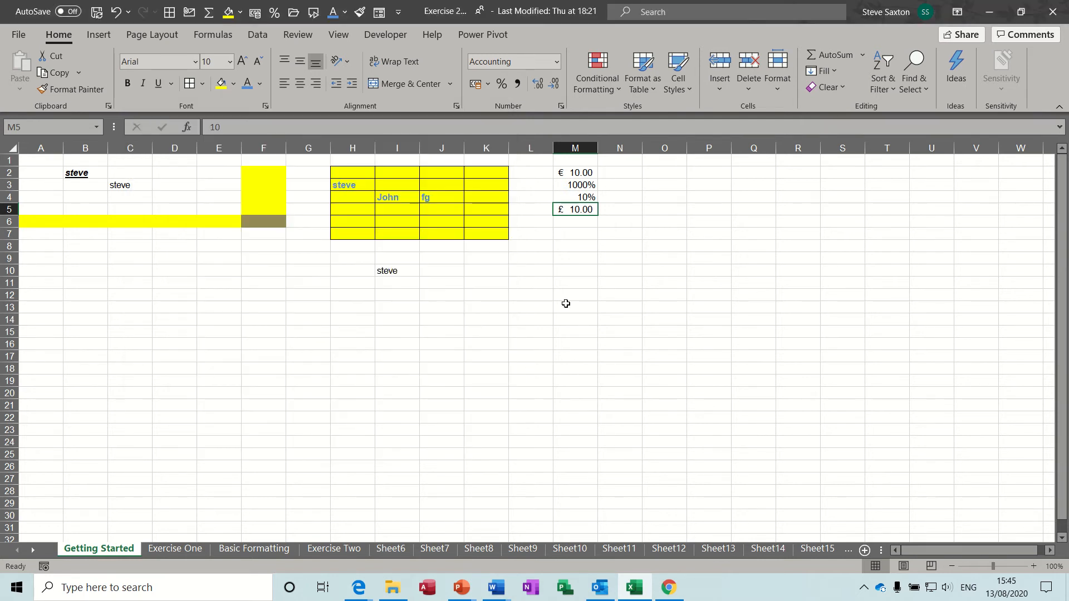
{"action": "left_click", "coordinate": [620, 172]}
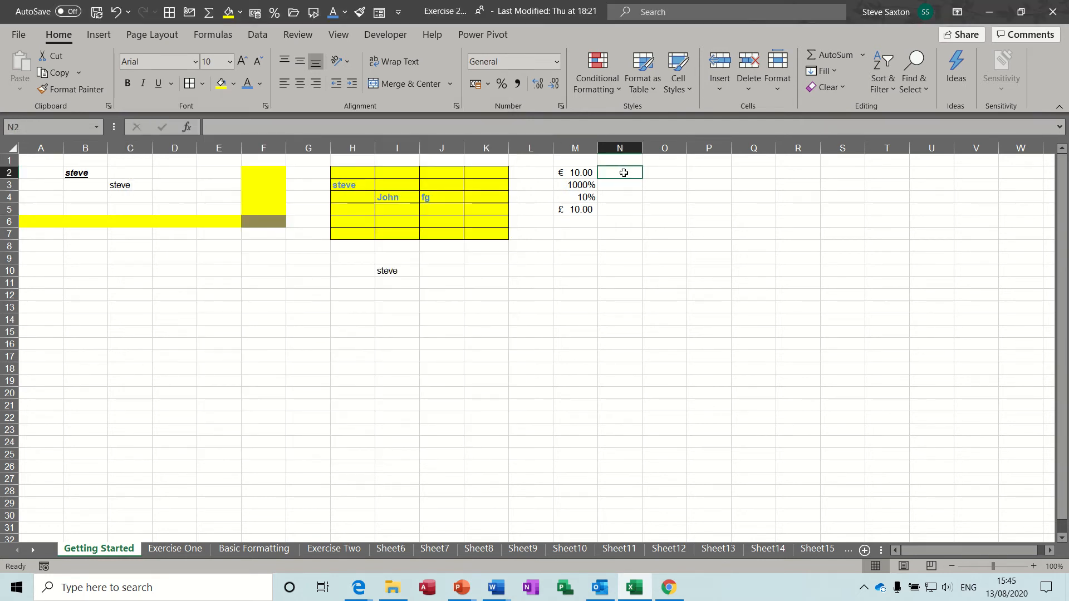
Enter the date 21/08/1957 in N2 and 21-Aug-57 in N3
{"action": "type", "text": "21/08/1957"}
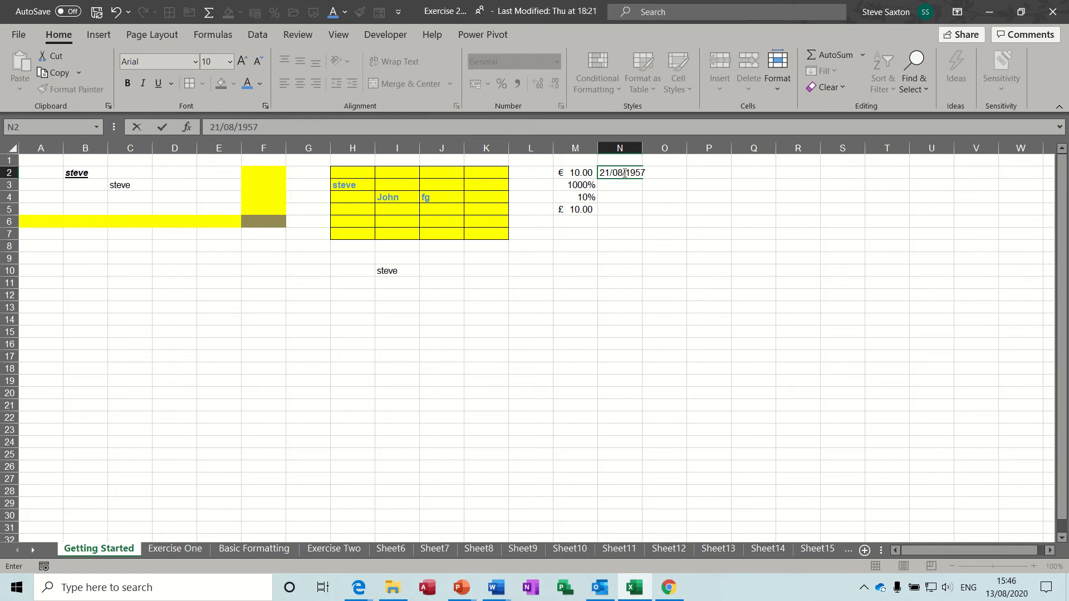
{"action": "key", "text": "Return"}
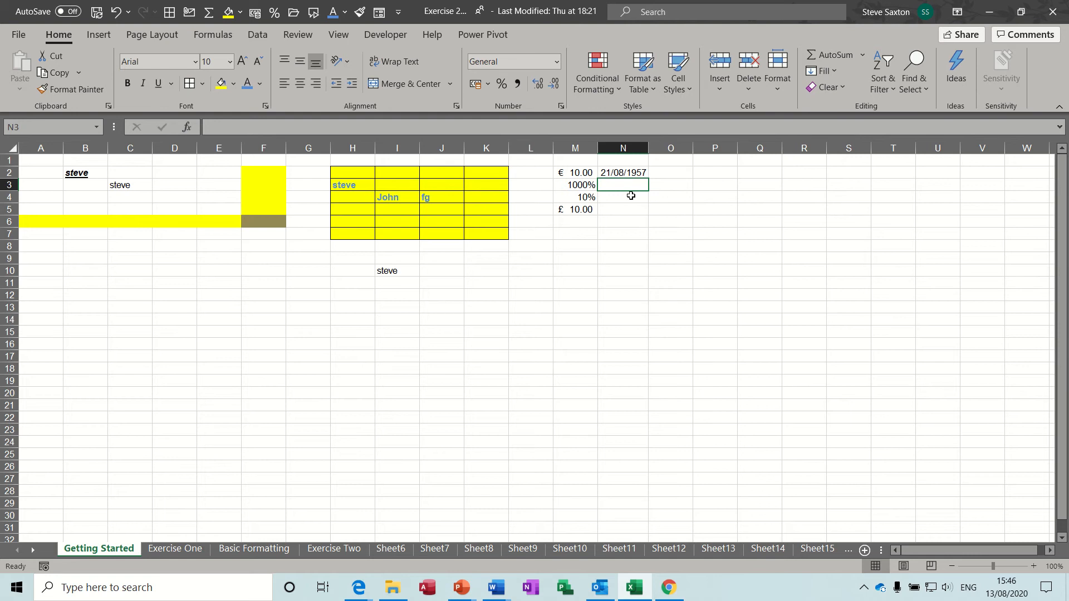
{"action": "type", "text": "21-Aug-57"}
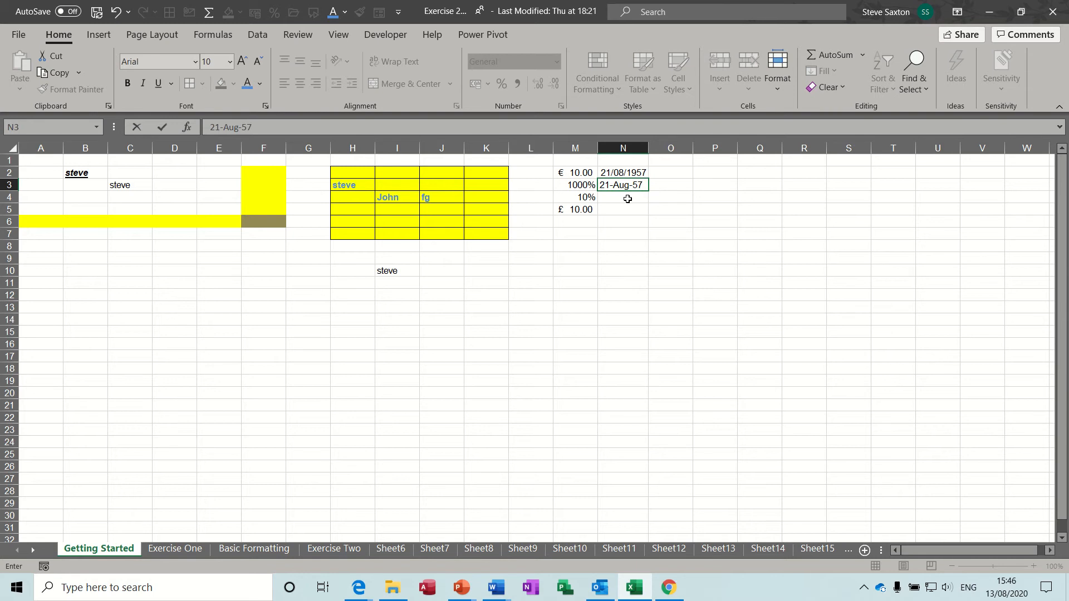
{"action": "key", "text": "Return"}
Display the N3 date as a Long Date, reading 21 August 1957
{"action": "left_click", "coordinate": [630, 186]}
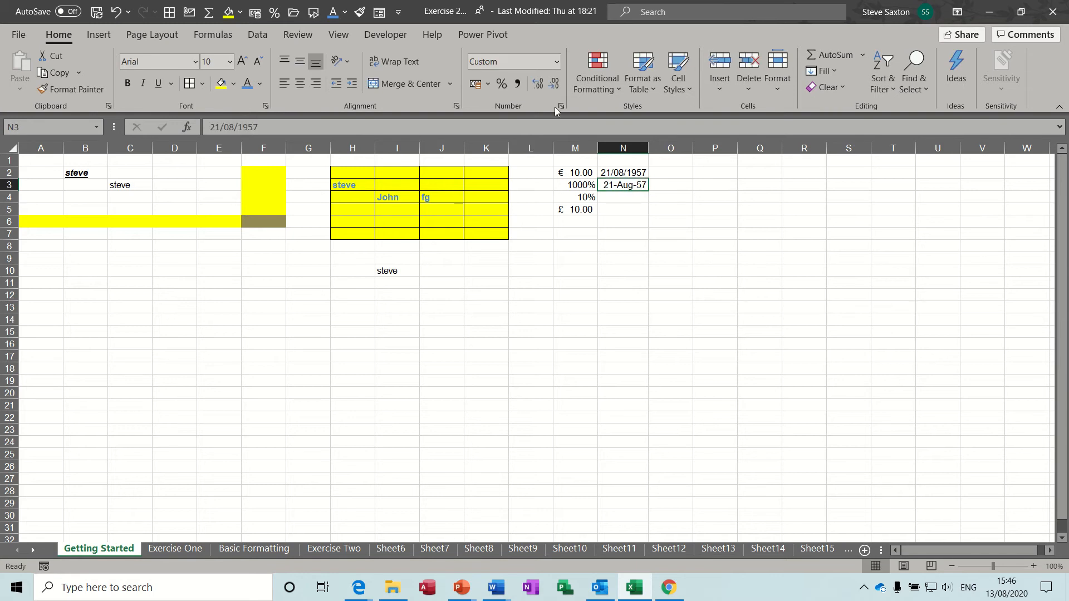
{"action": "left_click", "coordinate": [557, 63]}
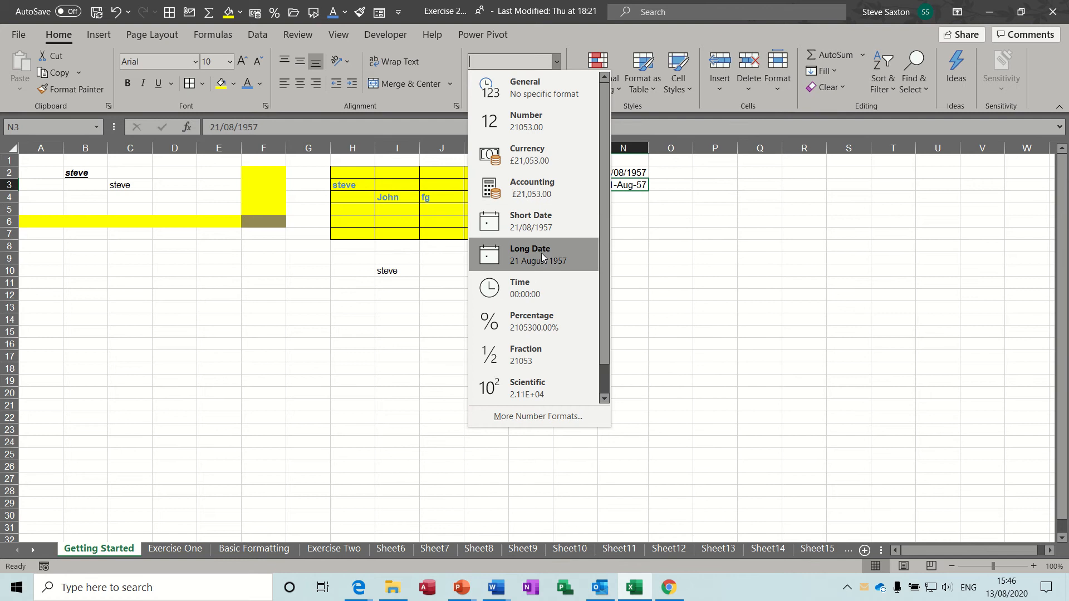
{"action": "left_click", "coordinate": [527, 257]}
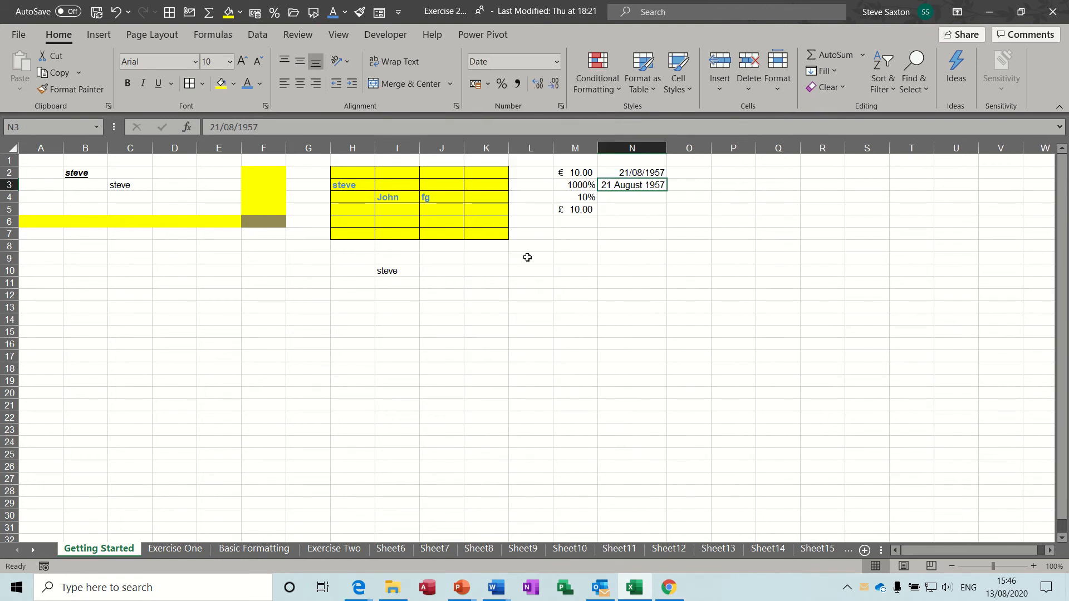
{"action": "left_click", "coordinate": [623, 197]}
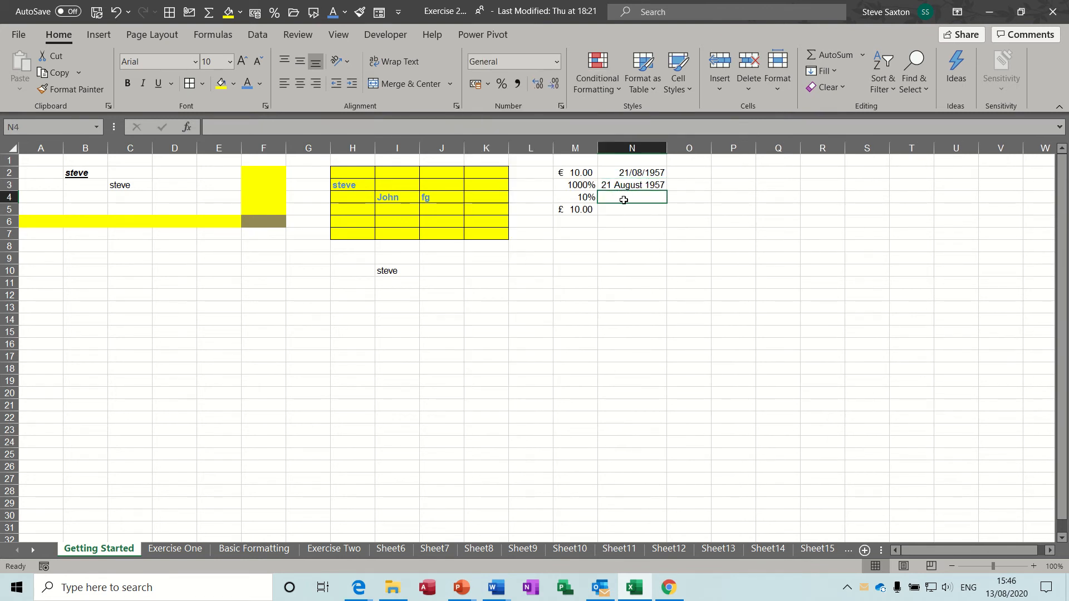
{"action": "left_click", "coordinate": [638, 172]}
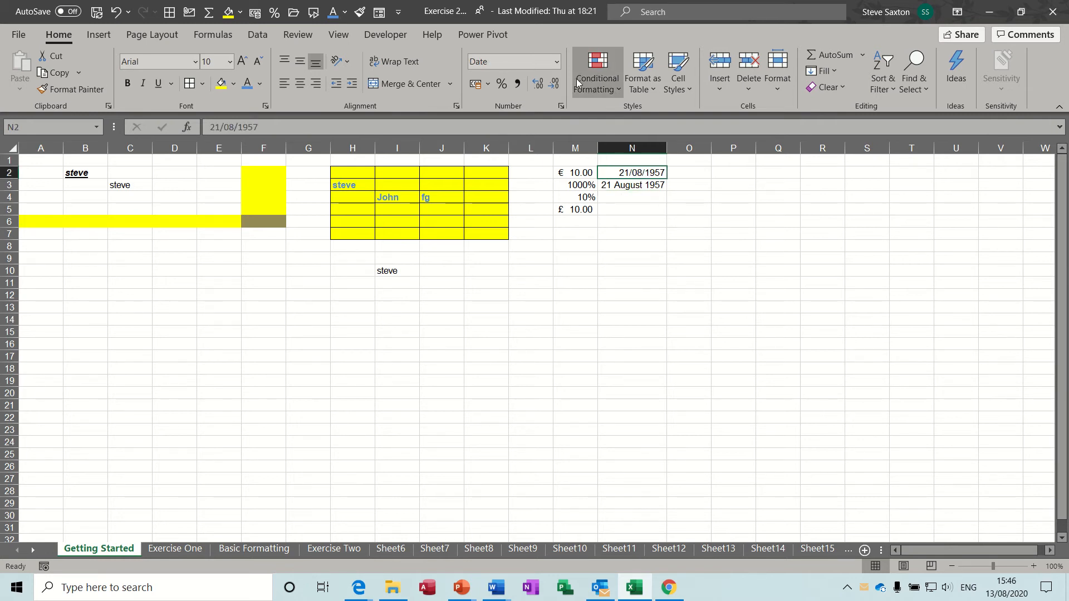
Give N2 the custom date format mmmm/dd/yyyy so it reads August/21/1957
{"action": "left_click", "coordinate": [556, 63]}
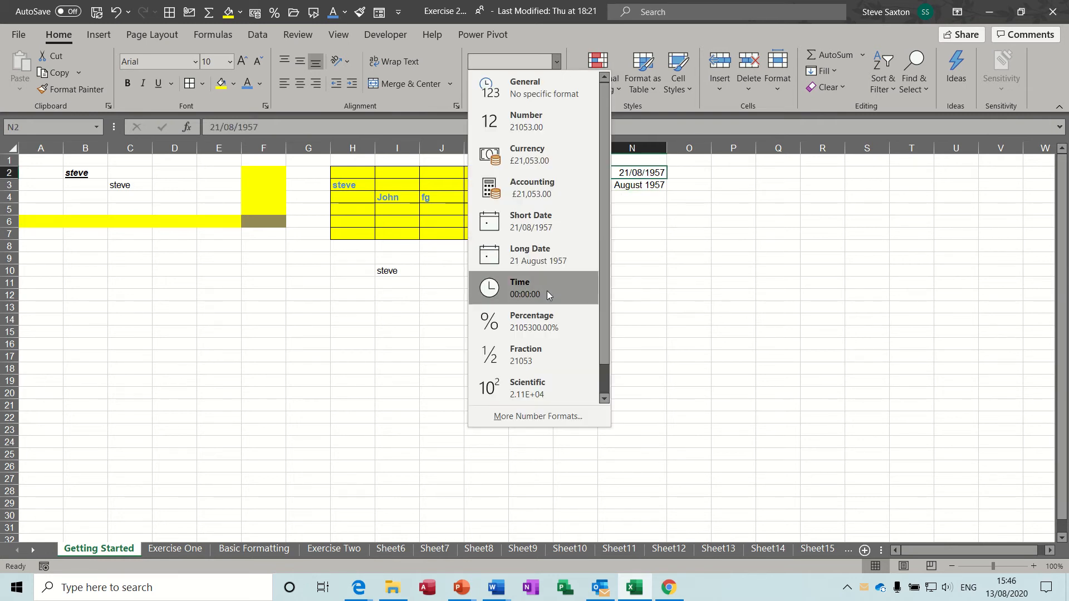
{"action": "left_click", "coordinate": [651, 175]}
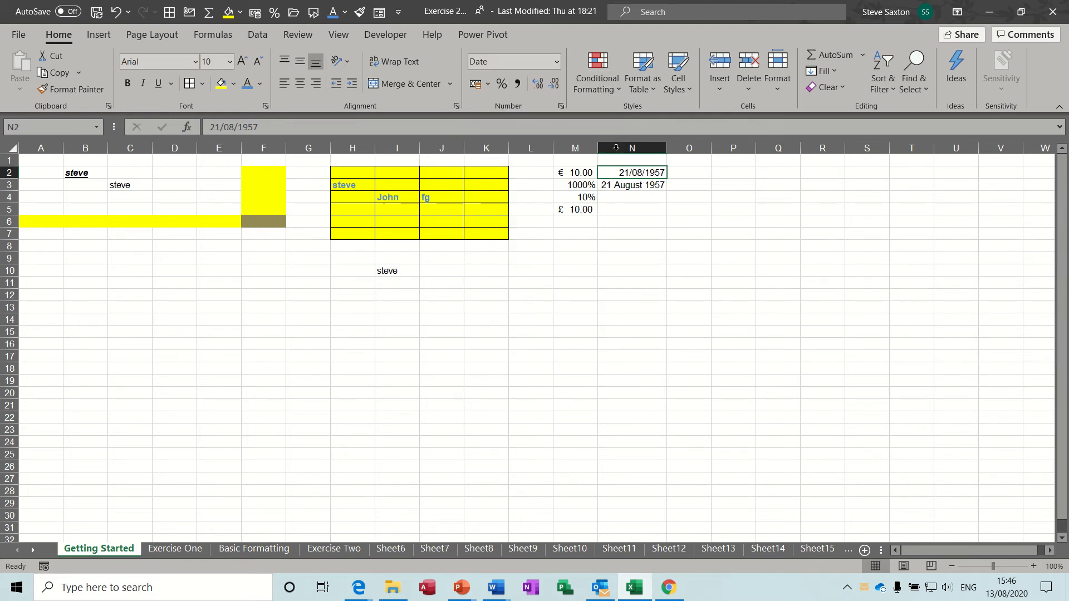
{"action": "left_click", "coordinate": [556, 61]}
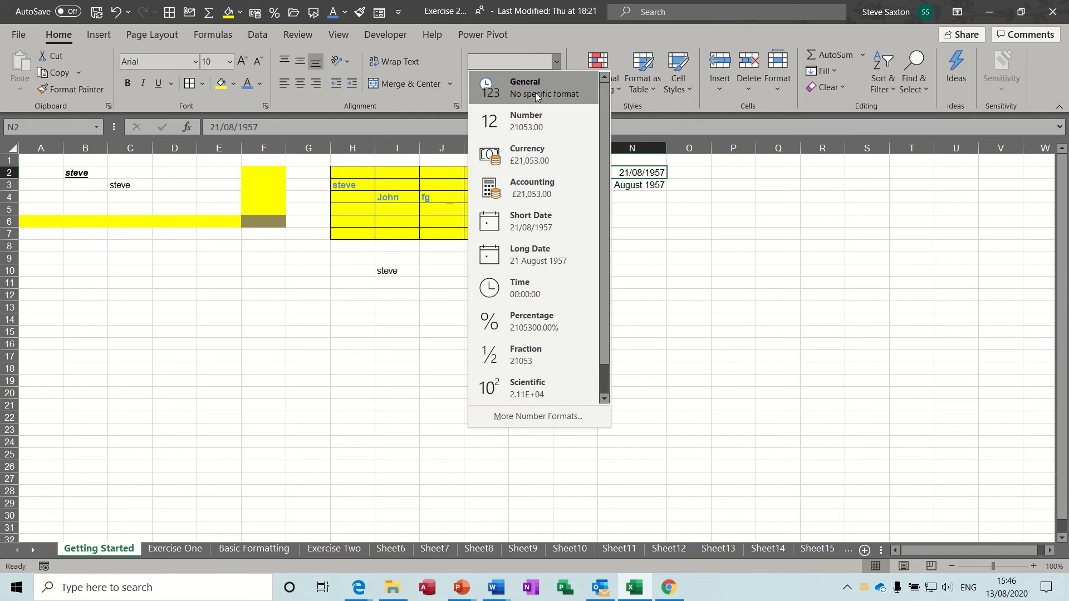
{"action": "left_click", "coordinate": [530, 419]}
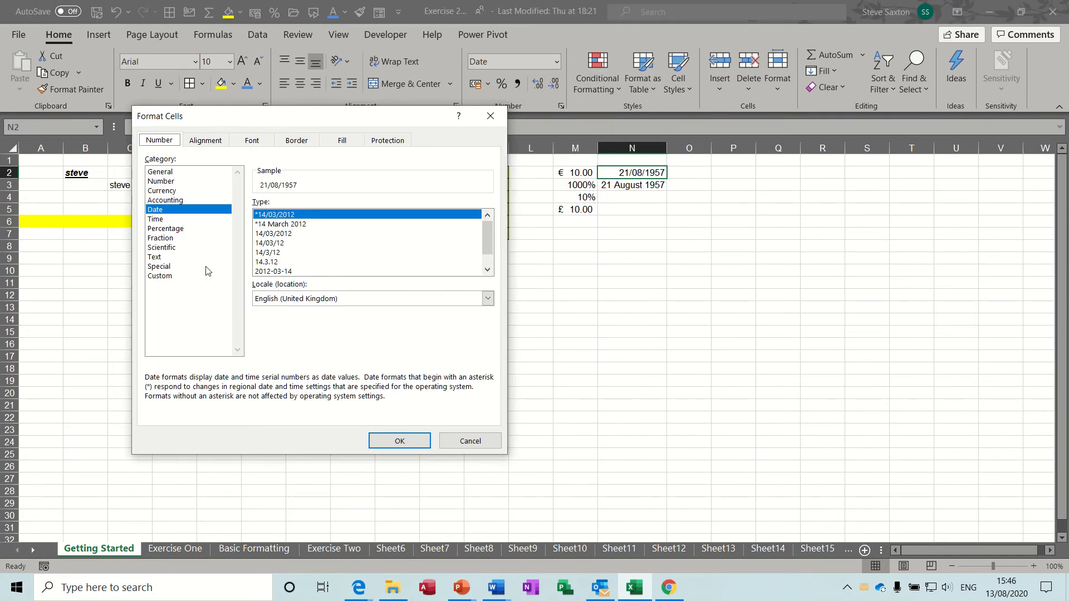
{"action": "left_click", "coordinate": [163, 276]}
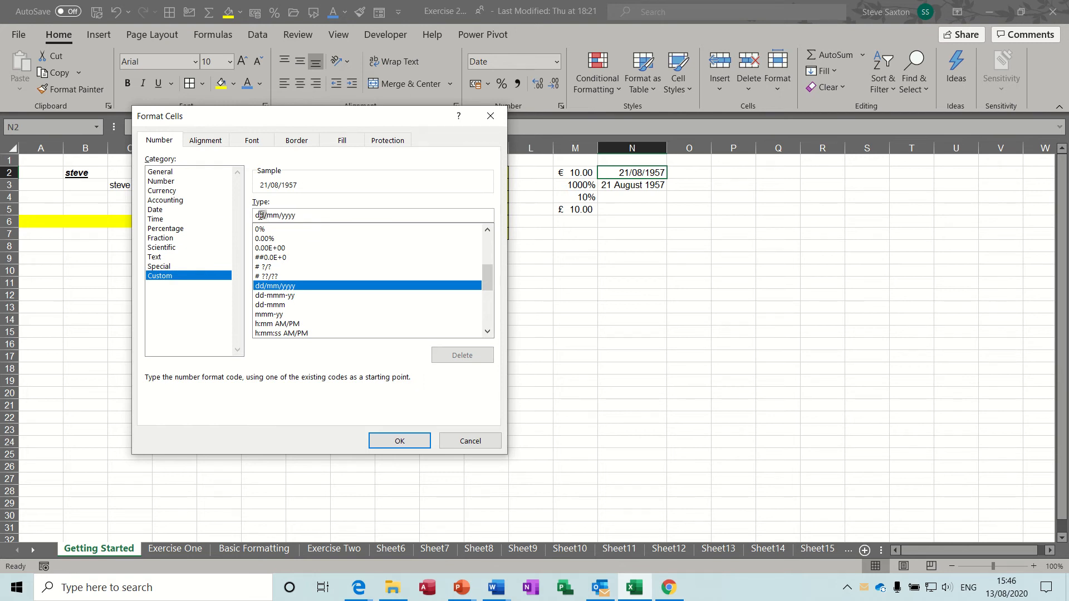
{"action": "type", "text": "mmm/m"}
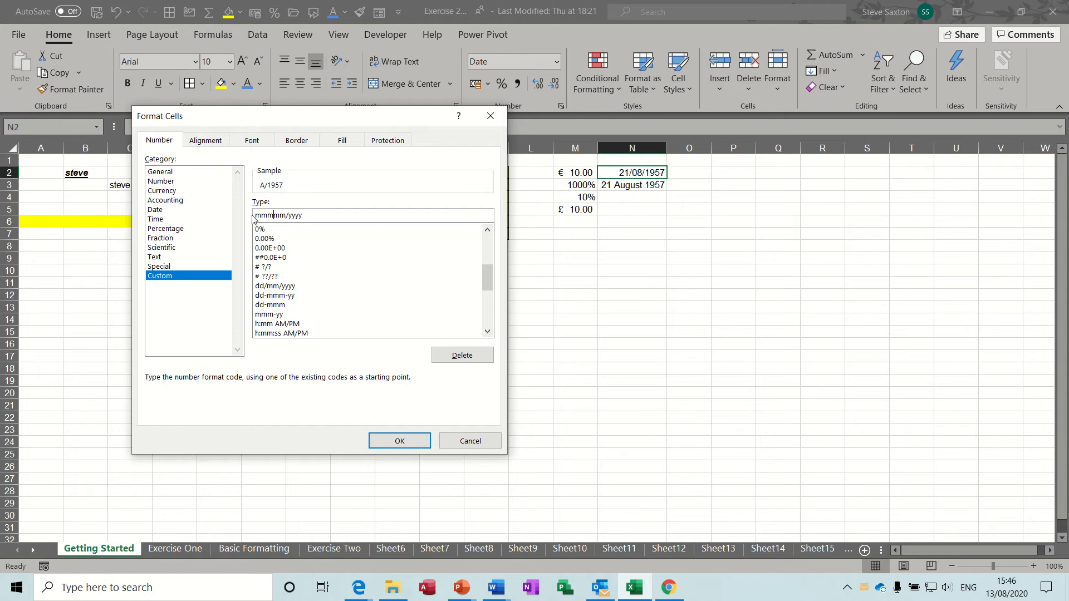
{"action": "type", "text": "m/"}
{"action": "key", "text": "BackSpace"}
{"action": "key", "text": "BackSpace"}
{"action": "type", "text": "dd/"}
{"action": "left_click", "coordinate": [400, 442]}
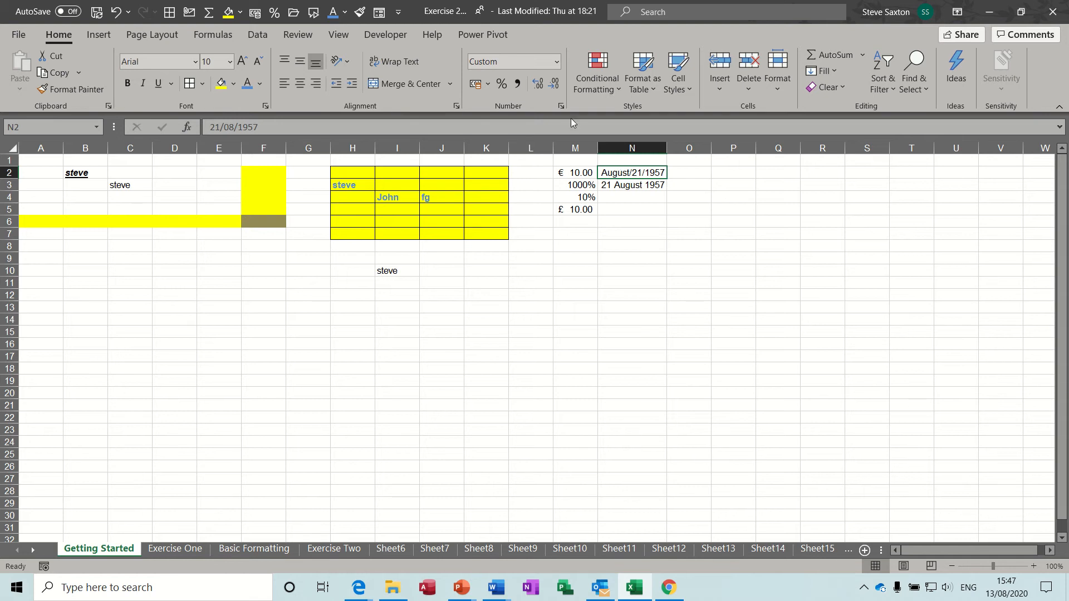
{"action": "left_click", "coordinate": [556, 61]}
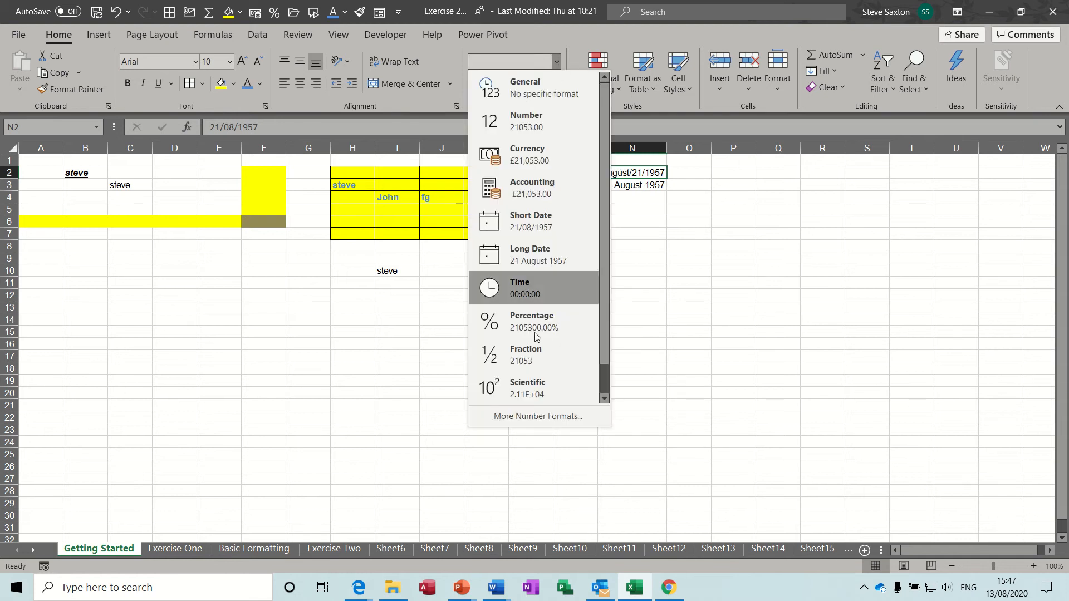
{"action": "left_click", "coordinate": [530, 417]}
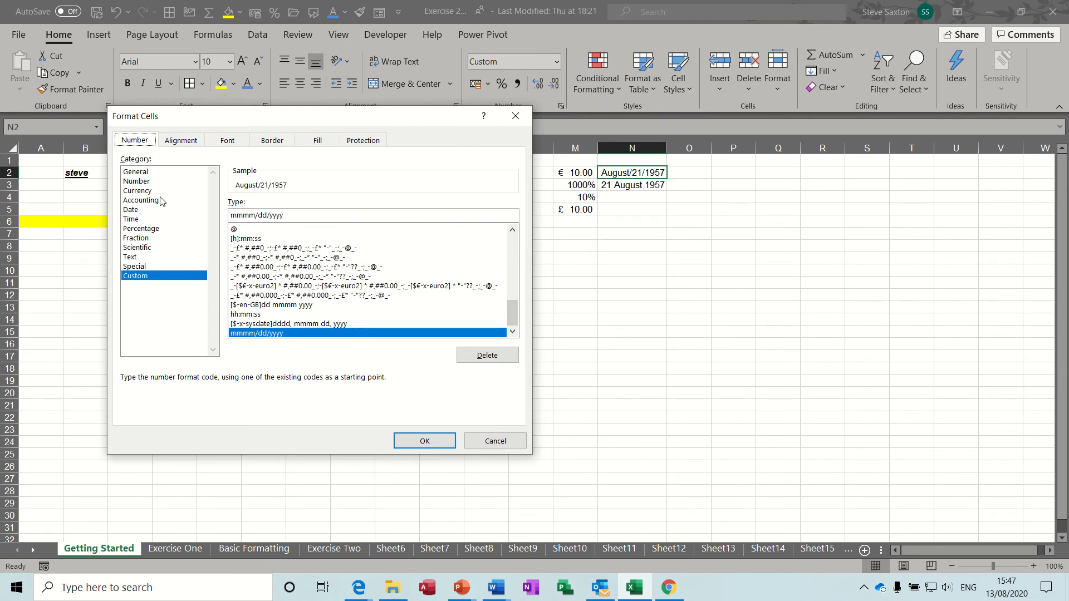
{"action": "left_click", "coordinate": [149, 184]}
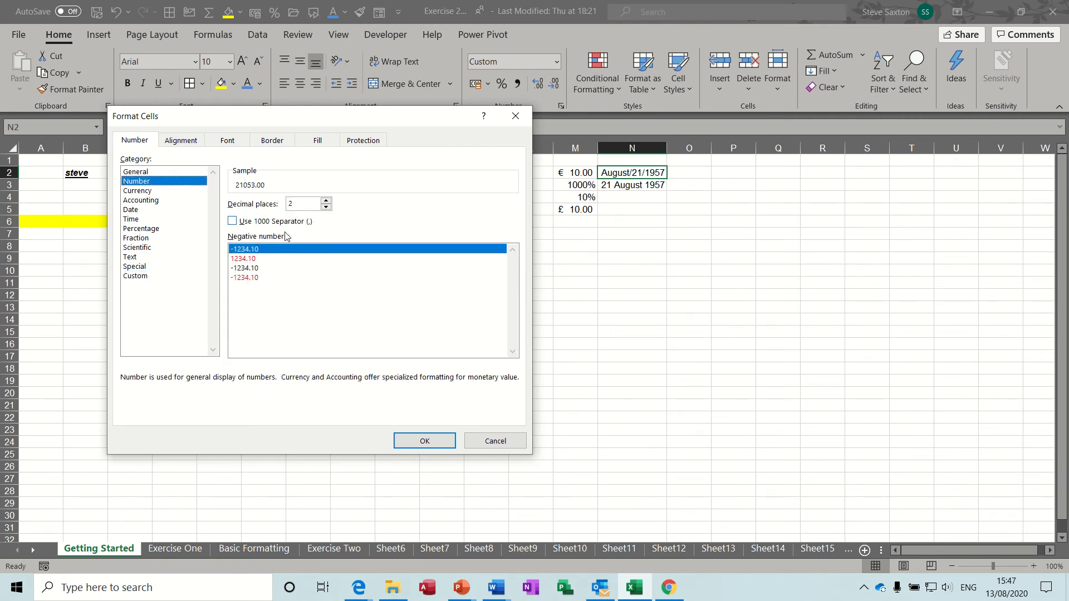
{"action": "left_click", "coordinate": [153, 200]}
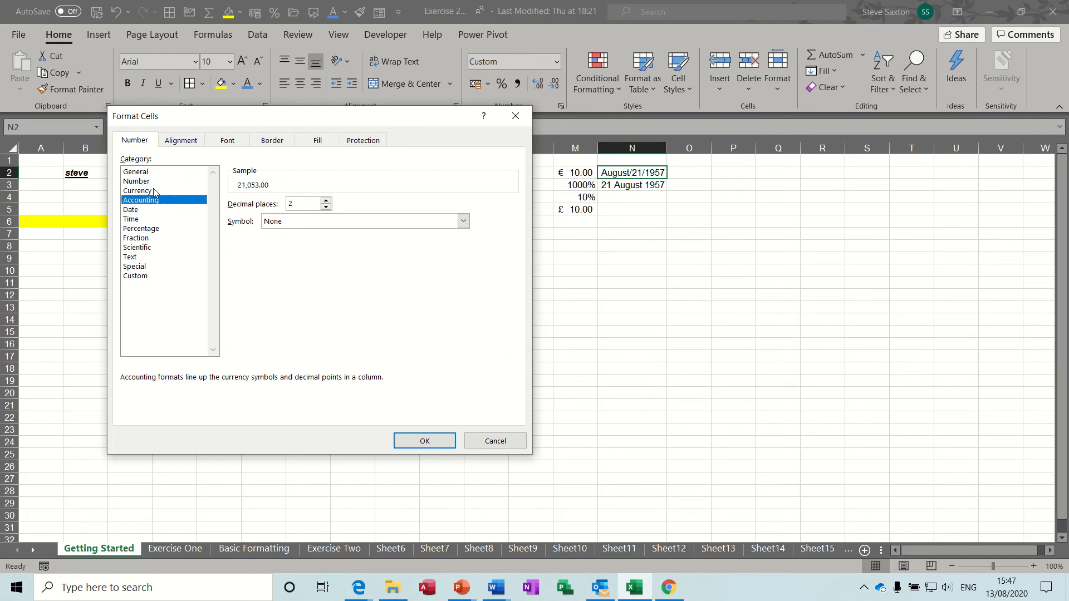
{"action": "left_click", "coordinate": [154, 191]}
{"action": "left_click", "coordinate": [138, 212]}
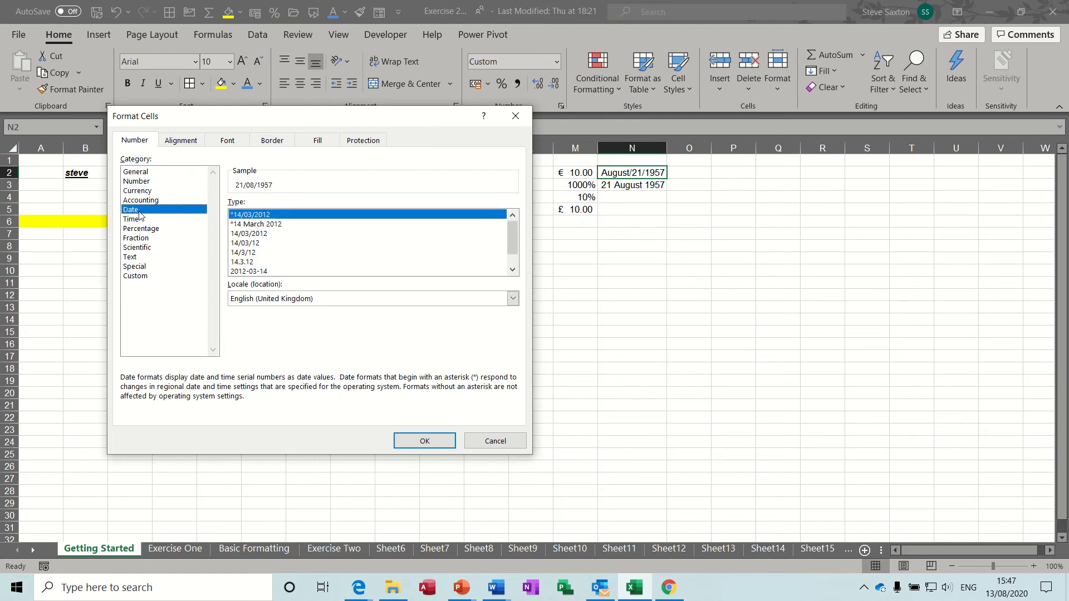
{"action": "left_click", "coordinate": [157, 229]}
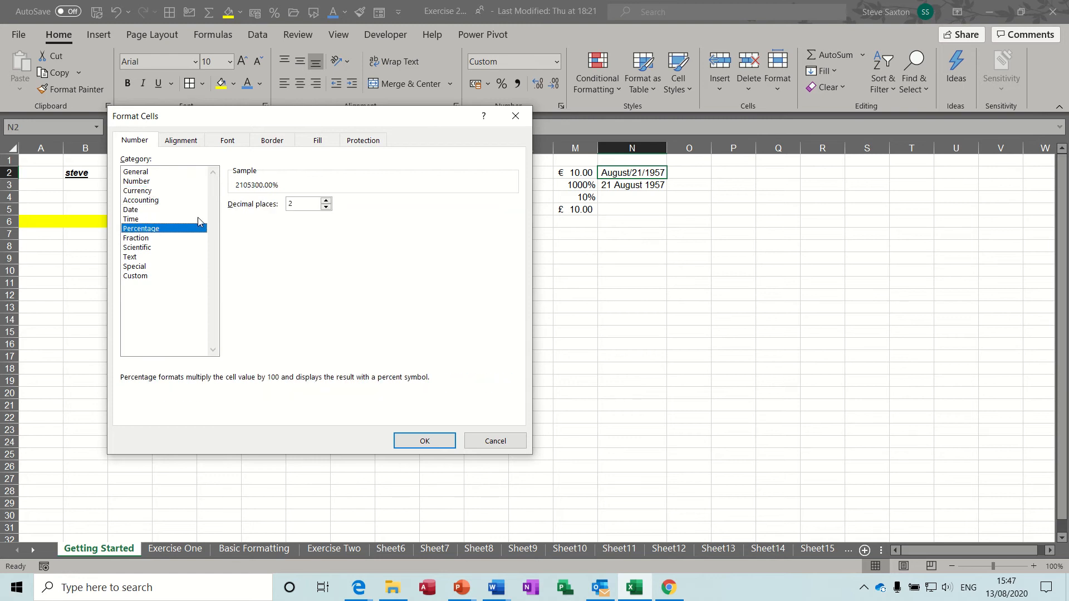
{"action": "left_click", "coordinate": [148, 238]}
{"action": "left_click", "coordinate": [148, 246]}
{"action": "left_click", "coordinate": [148, 240]}
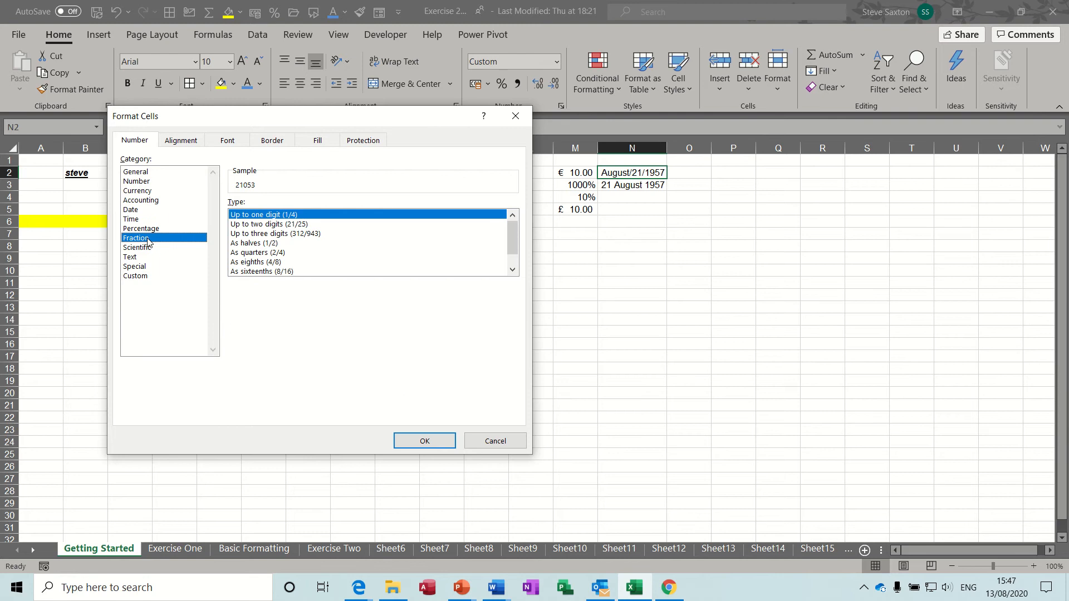
{"action": "left_click", "coordinate": [139, 248]}
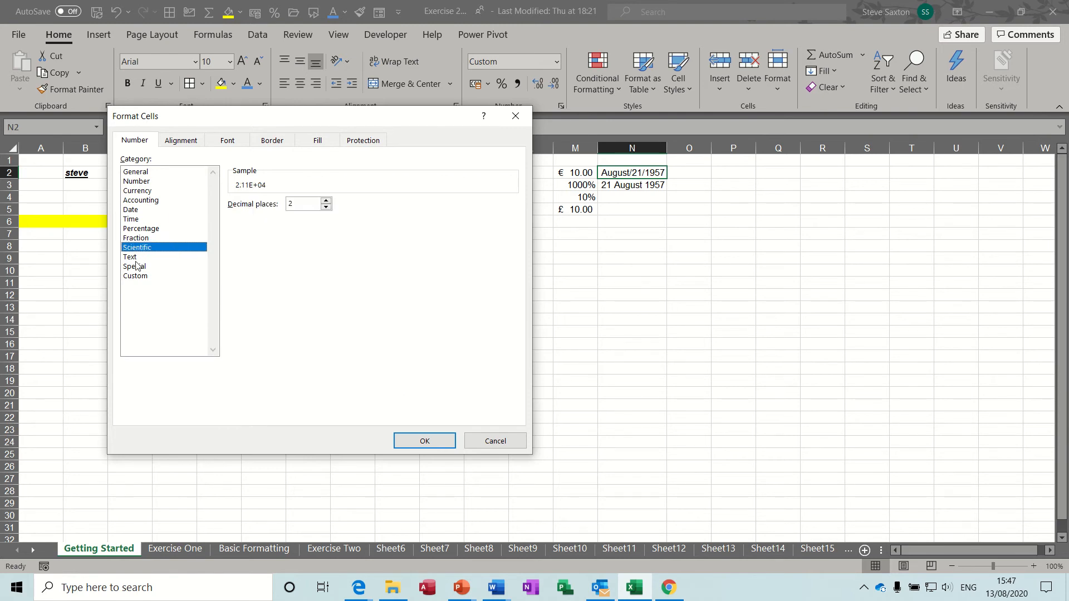
{"action": "left_click", "coordinate": [142, 259]}
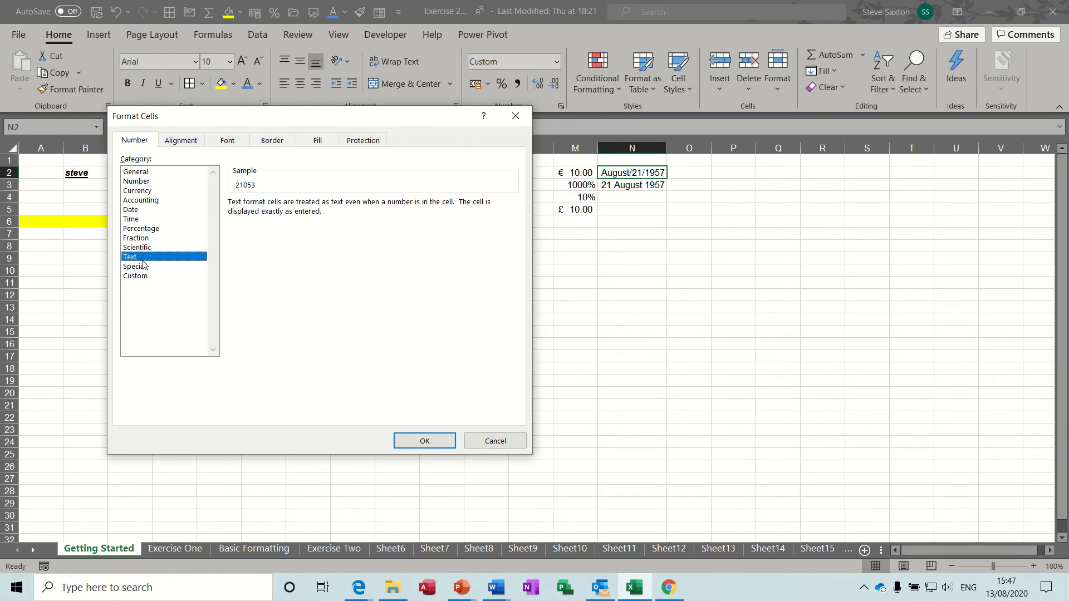
{"action": "left_click", "coordinate": [144, 268]}
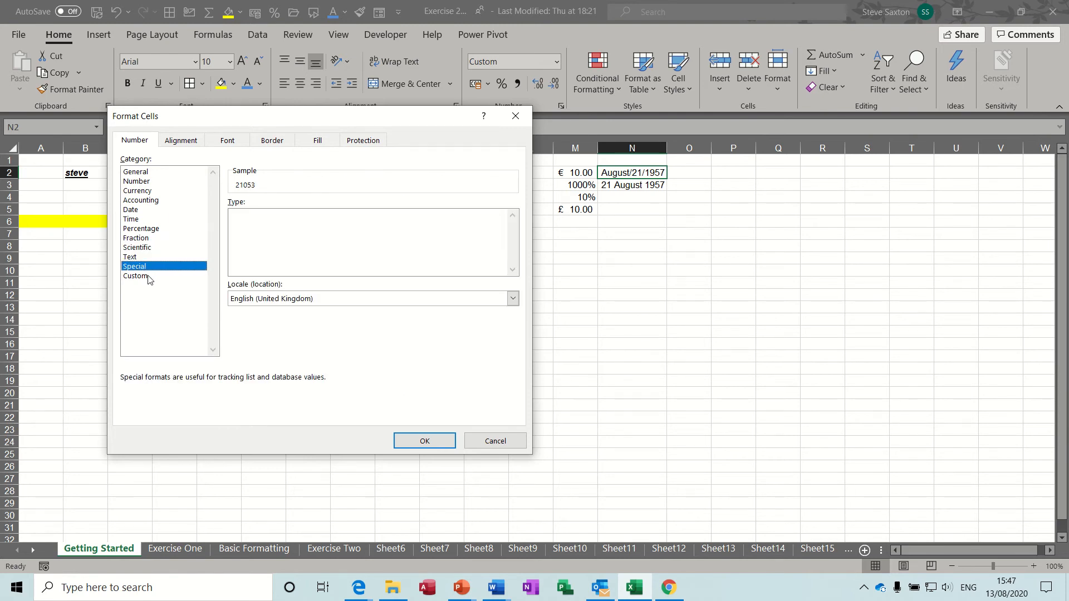
{"action": "left_click", "coordinate": [490, 446]}
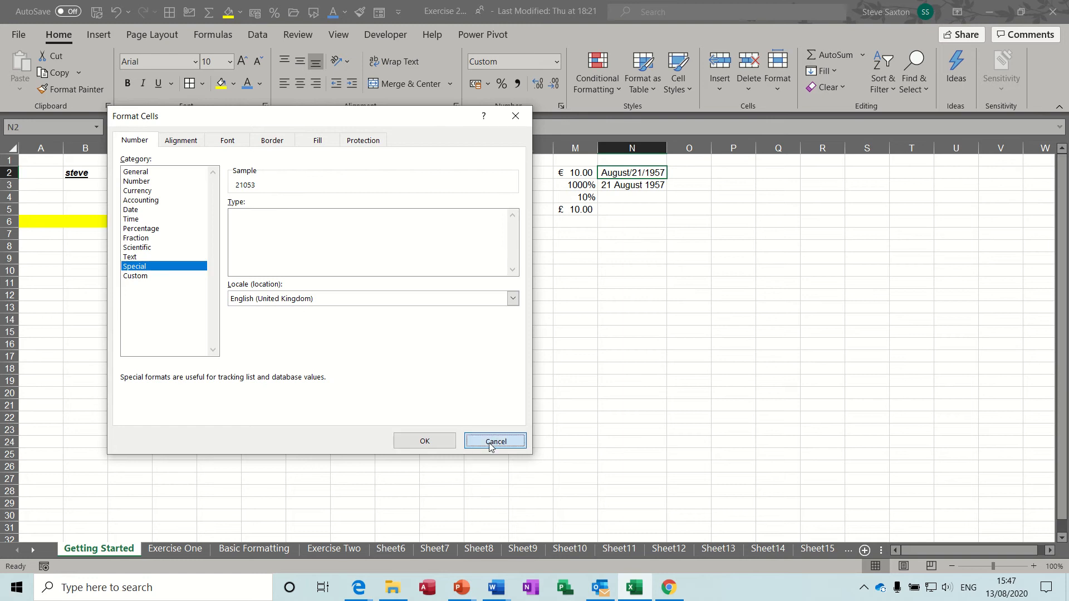
{"action": "left_click", "coordinate": [623, 198]}
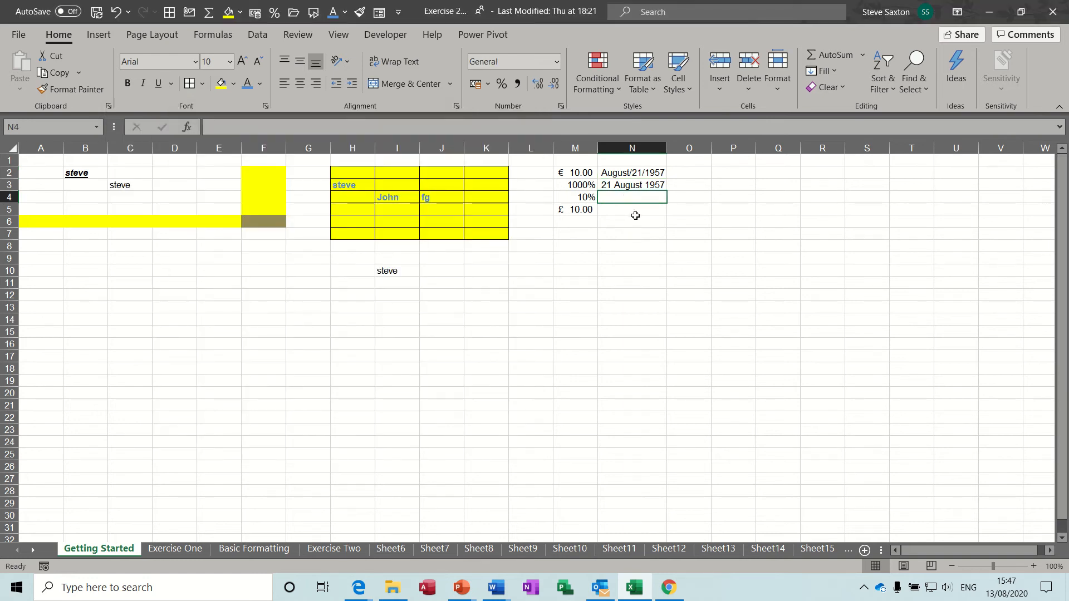
Insert today's date 13/08/2020 in O2 and the current time 15:47 in P2
{"action": "left_click", "coordinate": [693, 172]}
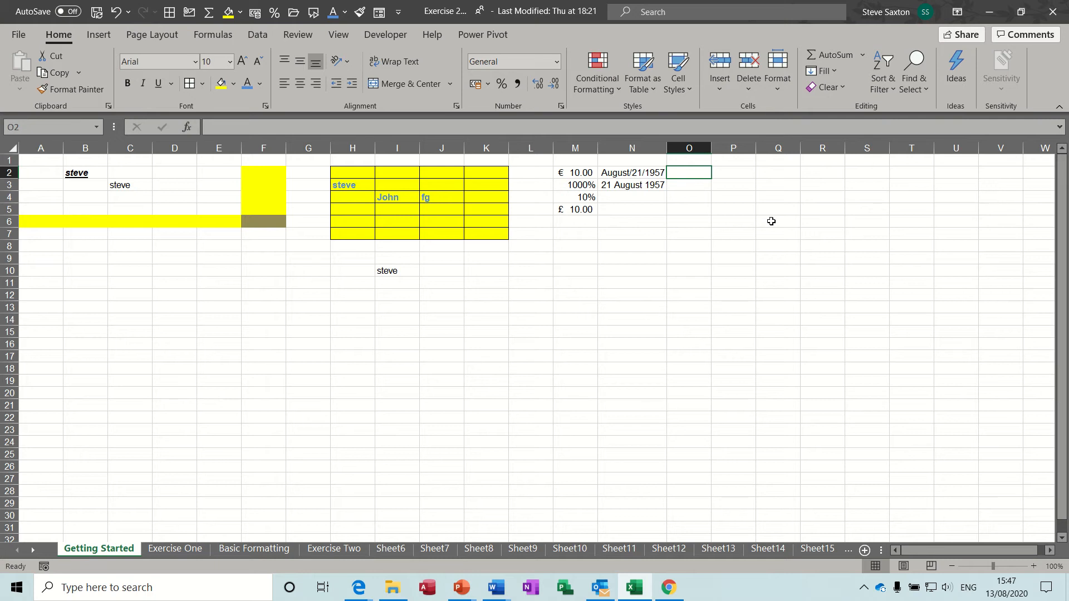
{"action": "key", "text": "ctrl+semicolon"}
{"action": "left_click", "coordinate": [688, 185]}
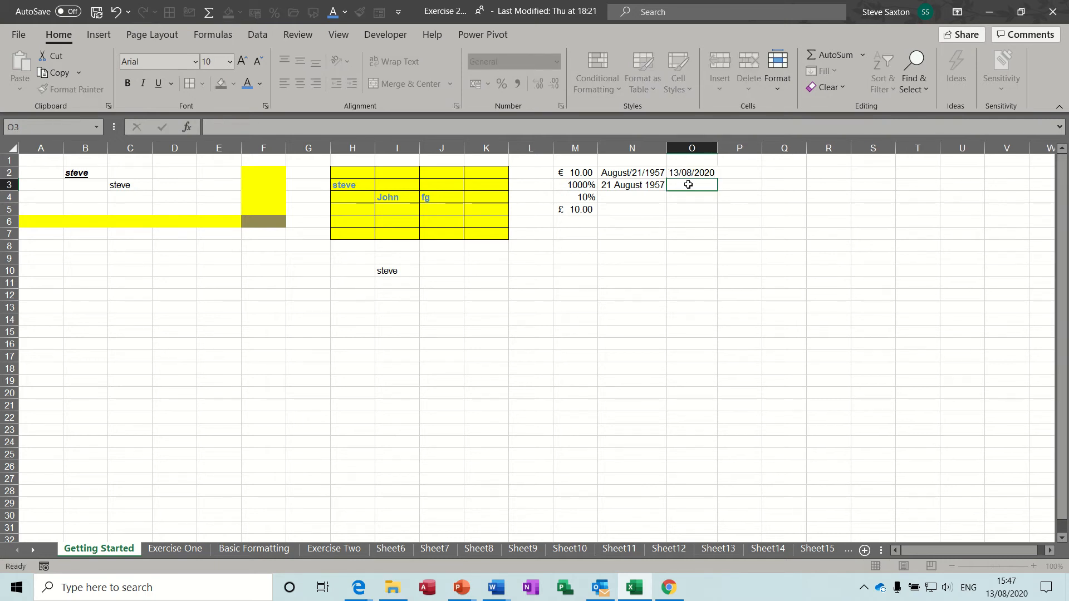
{"action": "left_click", "coordinate": [749, 172]}
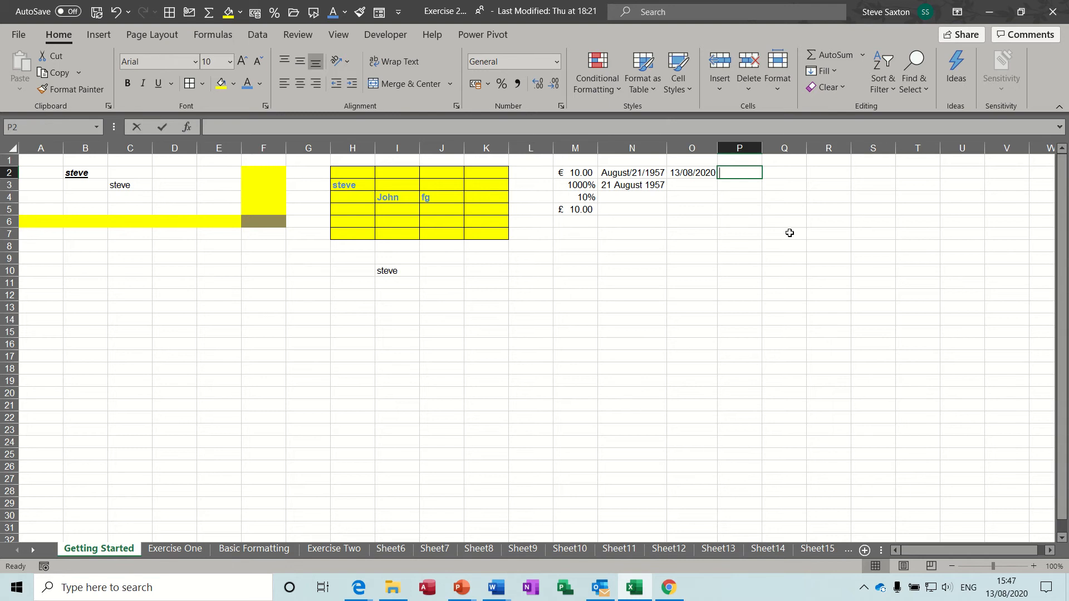
{"action": "key", "text": "ctrl+shift+semicolon"}
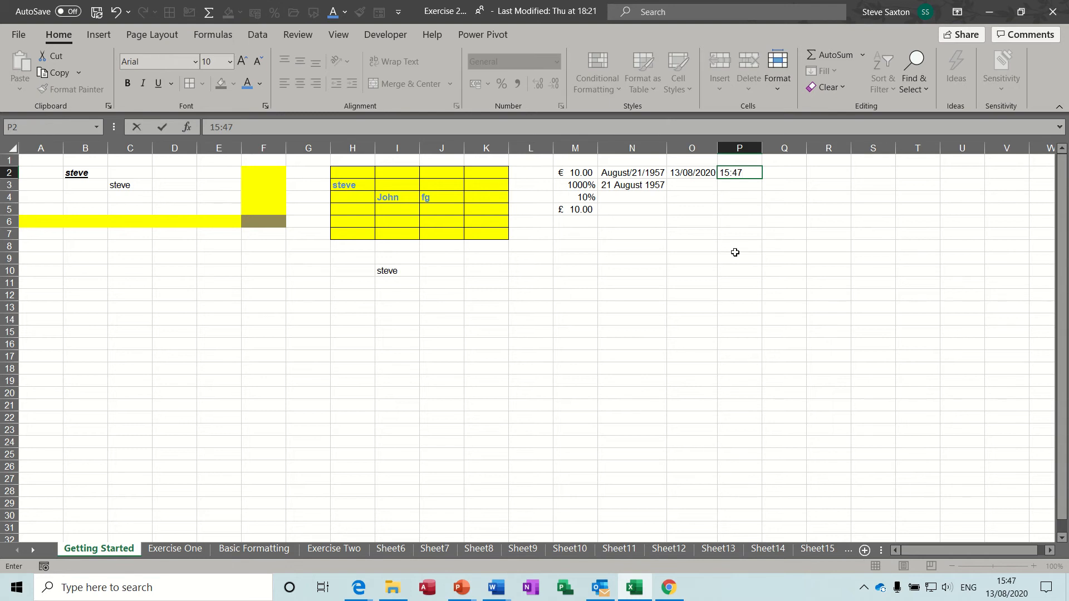
{"action": "left_click", "coordinate": [692, 183]}
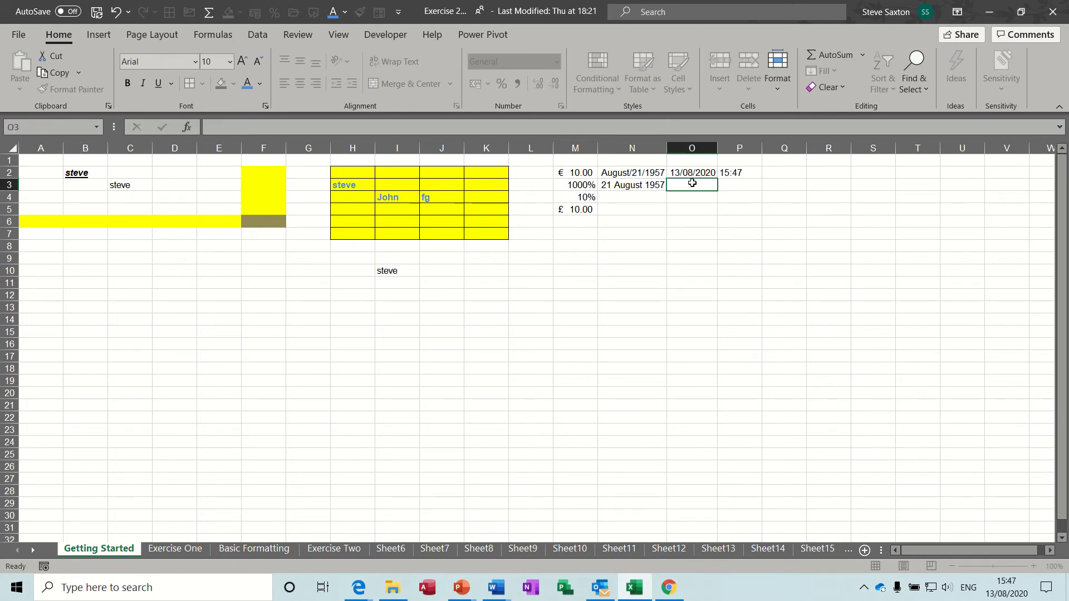
{"action": "left_click", "coordinate": [748, 174]}
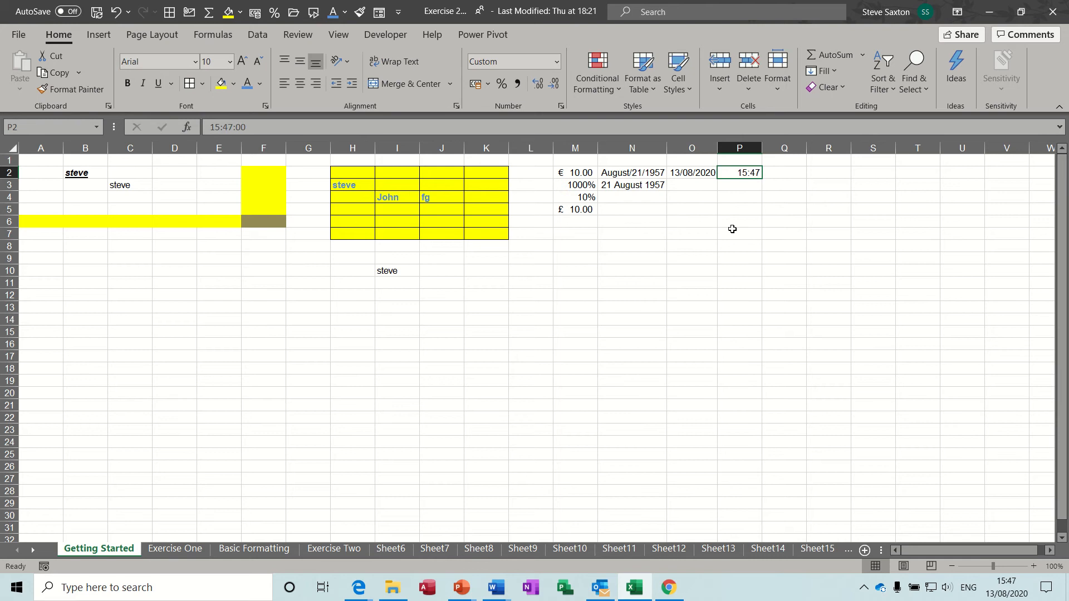
Enter today's date and current time together in P3, showing 13/08/2020 15:48
{"action": "left_click", "coordinate": [728, 182]}
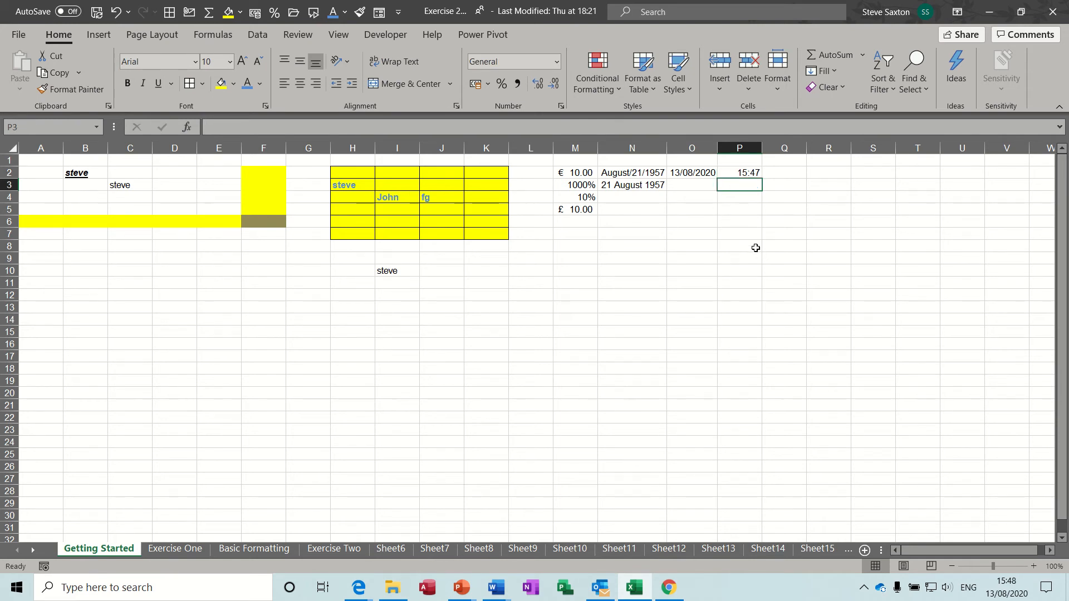
{"action": "key", "text": "ctrl+semicolon"}
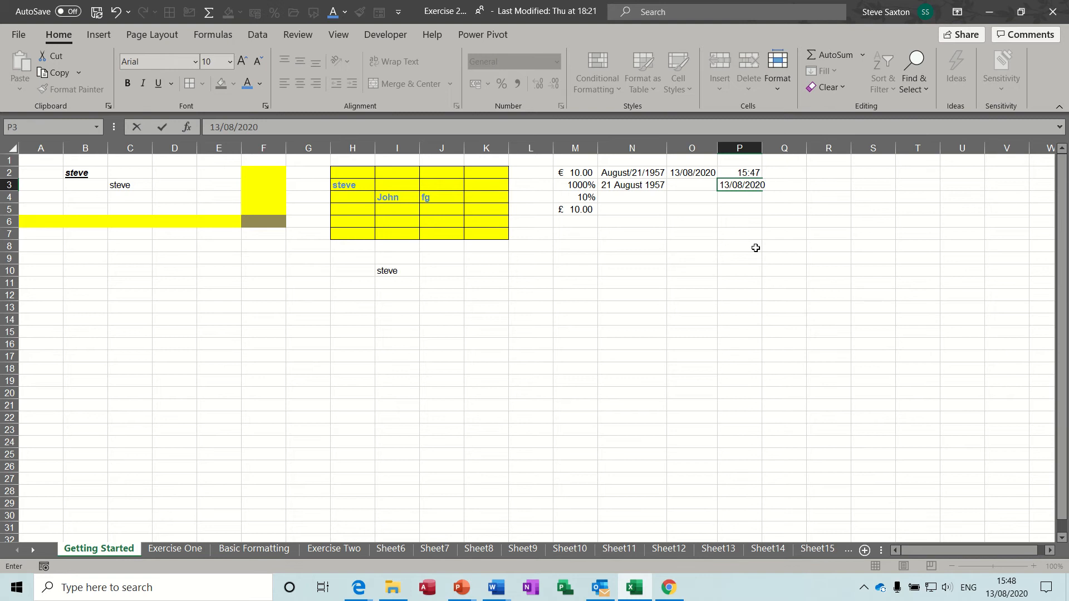
{"action": "key", "text": "ctrl+shift+semicolon"}
{"action": "key", "text": "Return"}
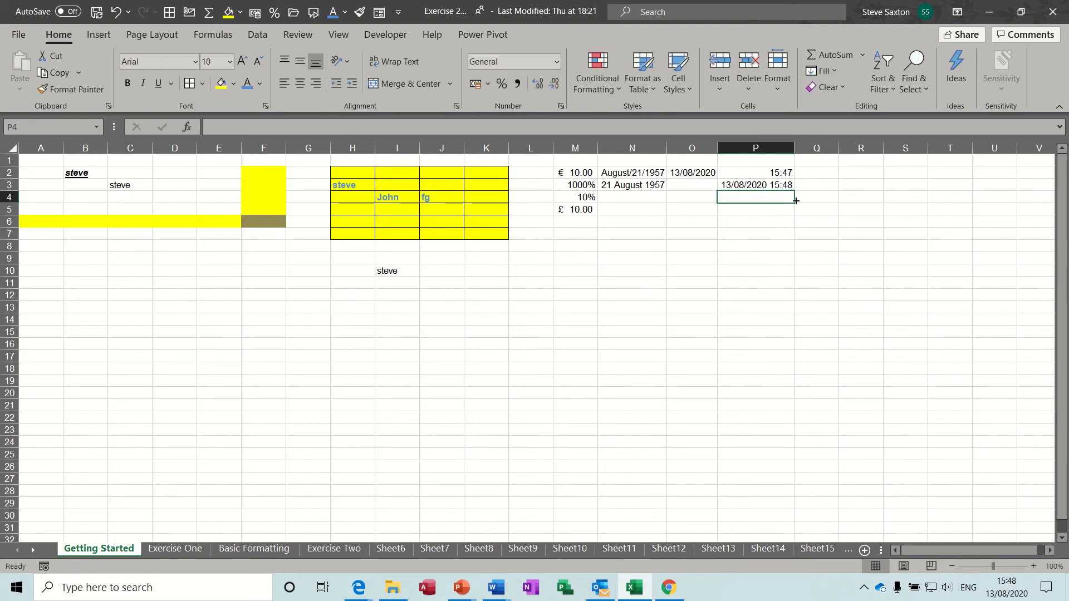
{"action": "left_click", "coordinate": [742, 186]}
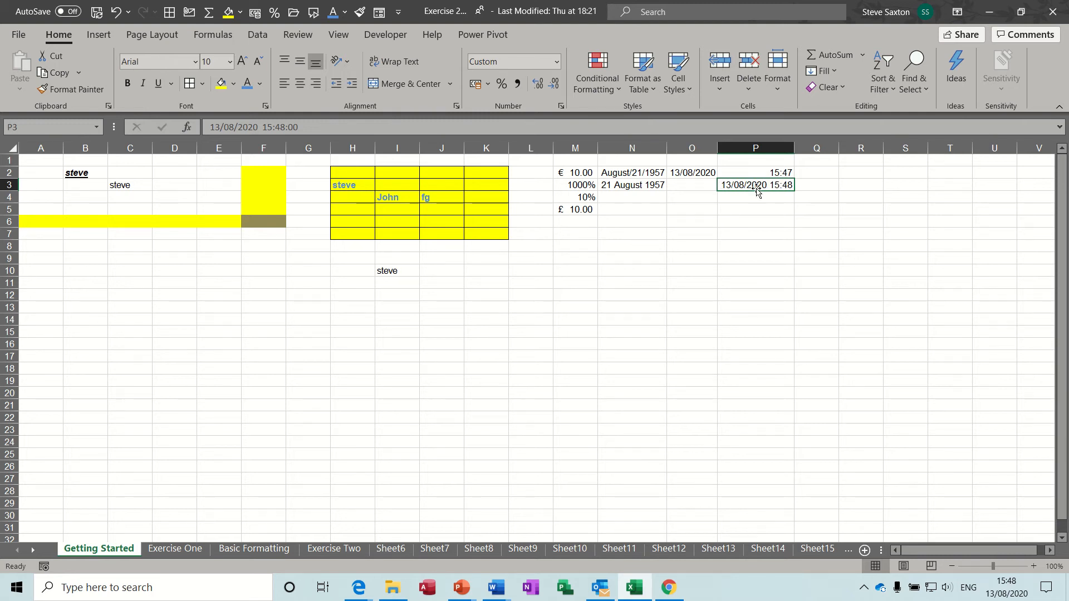
{"action": "left_click", "coordinate": [691, 173]}
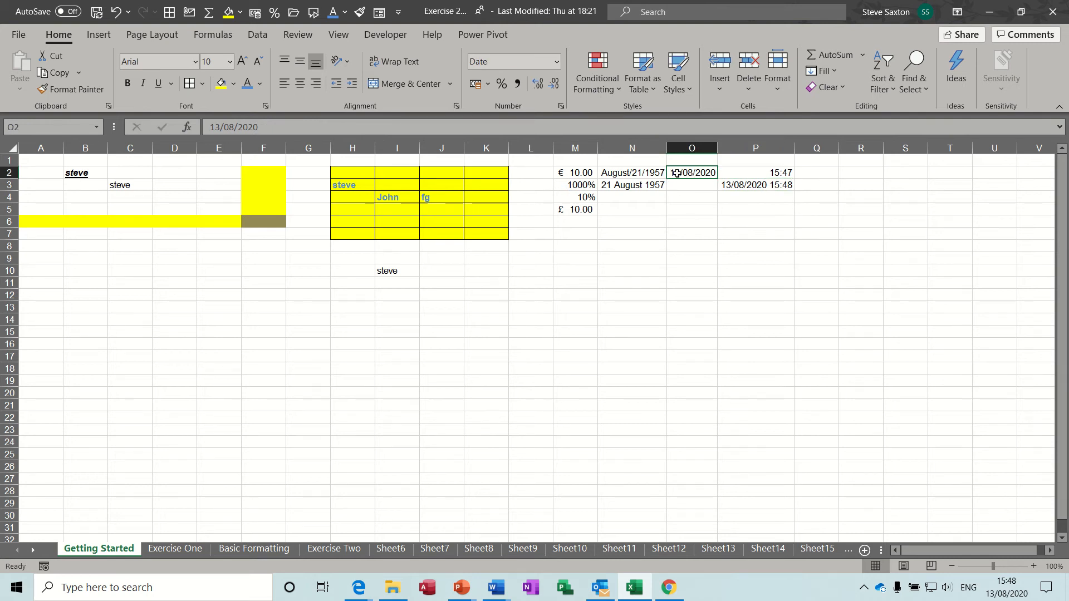
Enter the formula =TODAY() in Q2 so it displays 13/08/2020
{"action": "left_click", "coordinate": [824, 173]}
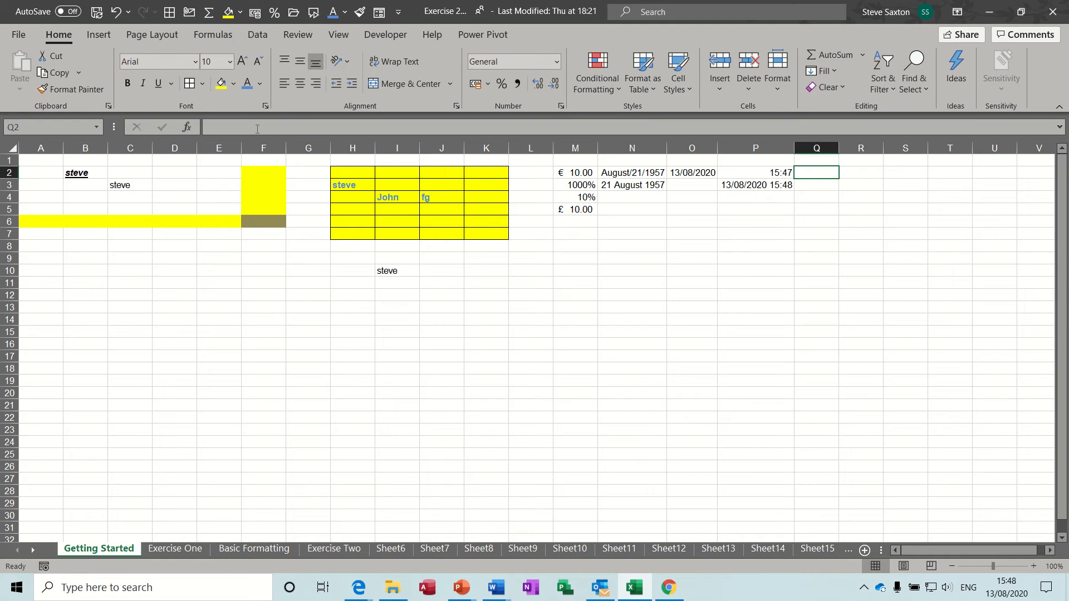
{"action": "type", "text": "=today"}
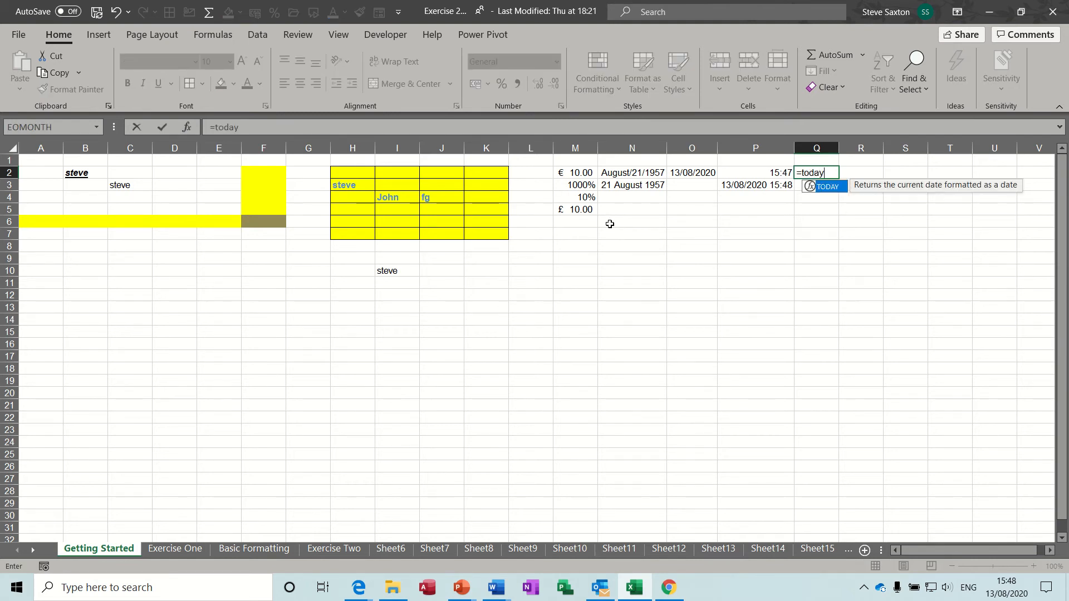
{"action": "type", "text": "("}
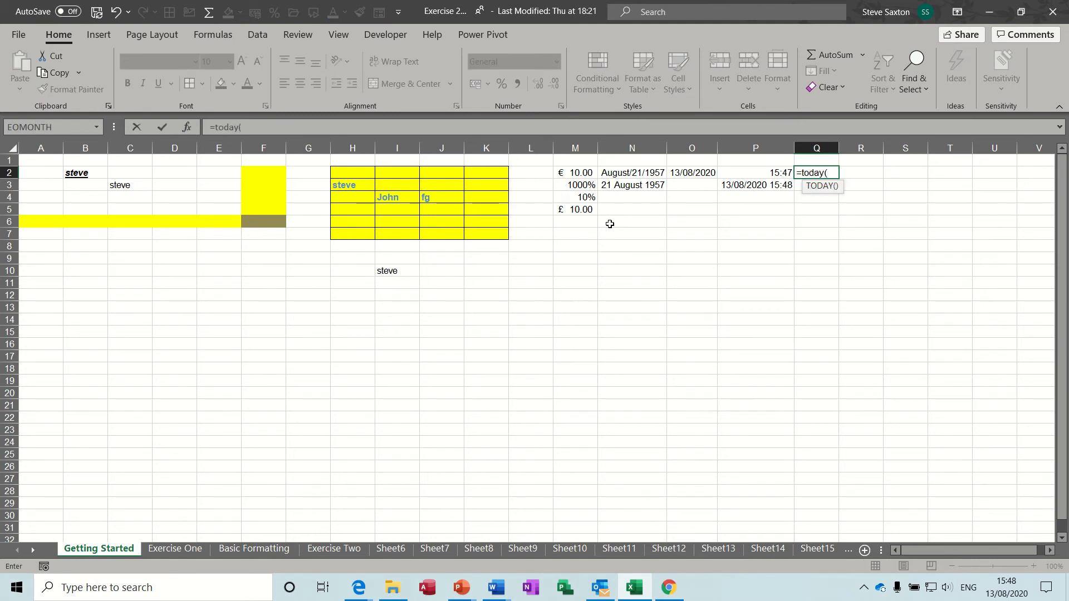
{"action": "type", "text": ")"}
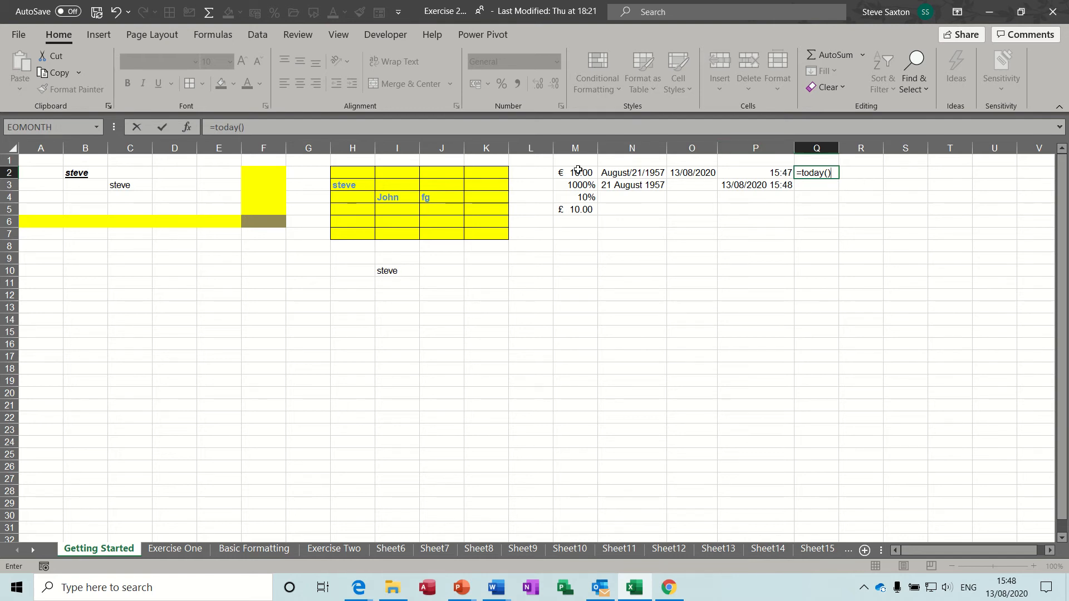
{"action": "left_click", "coordinate": [162, 128]}
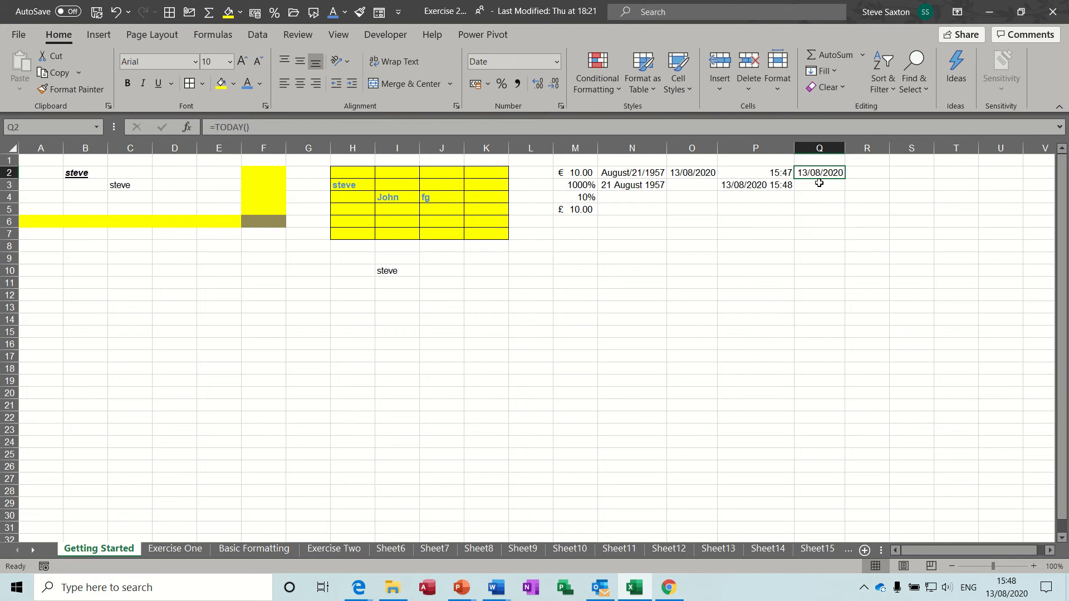
Fill the M2:Q6 block yellow and delete all its values
{"action": "left_click_drag", "start_coordinate": [574, 173], "coordinate": [812, 218]}
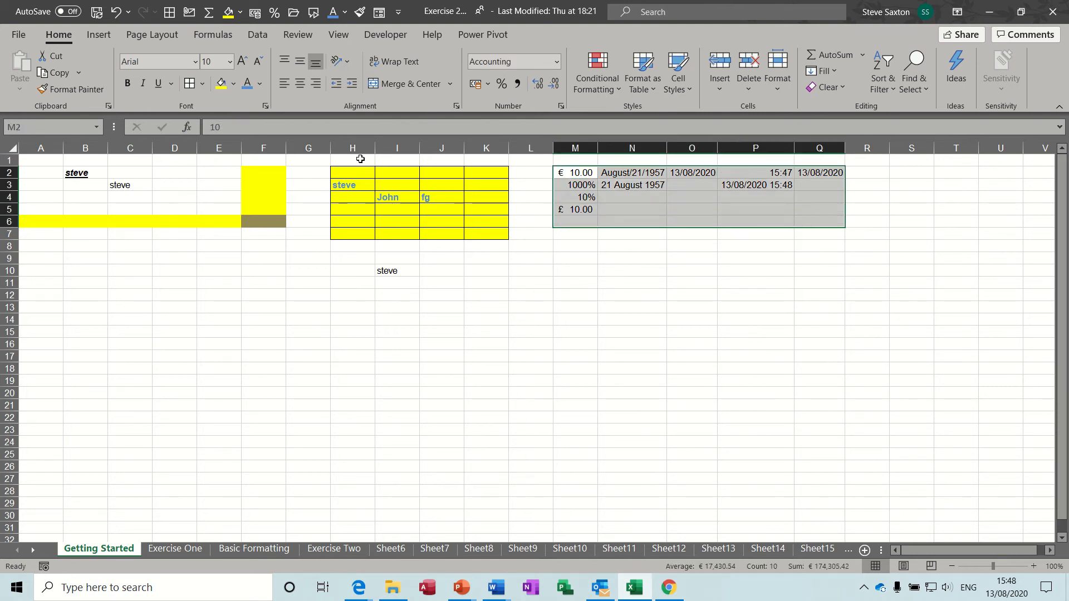
{"action": "left_click", "coordinate": [221, 84]}
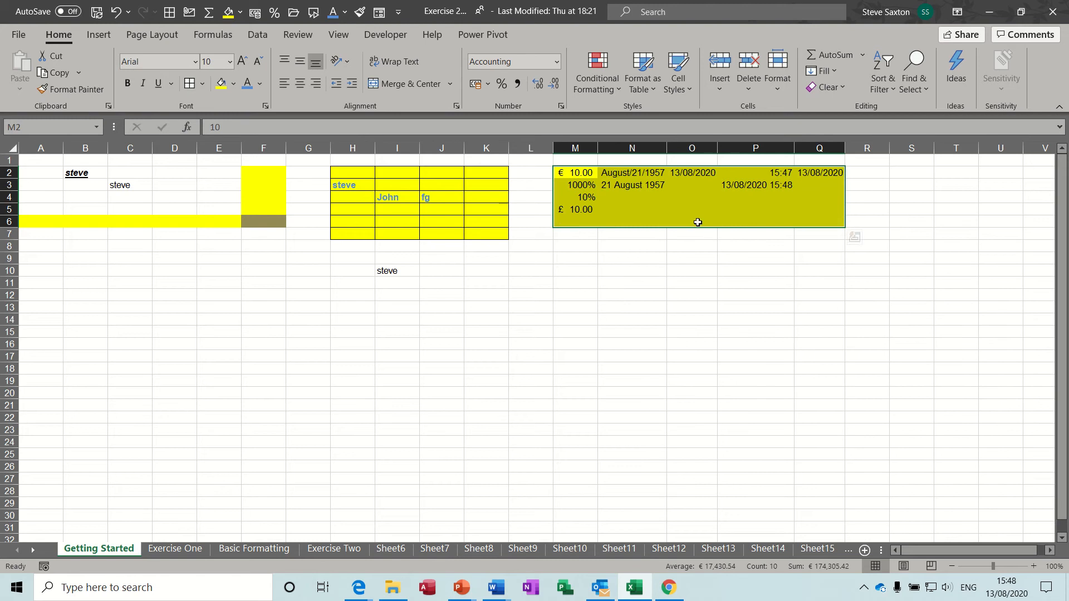
{"action": "key", "text": "Delete"}
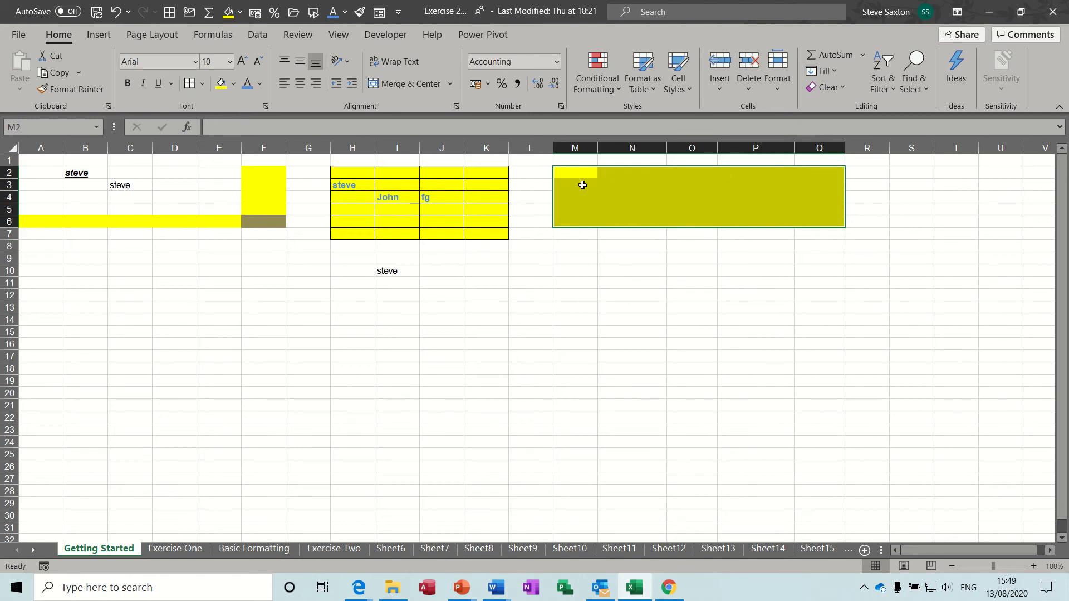
Check the number formats left in cells M3, N2, M2 and M4, ending on N3
{"action": "left_click", "coordinate": [582, 189]}
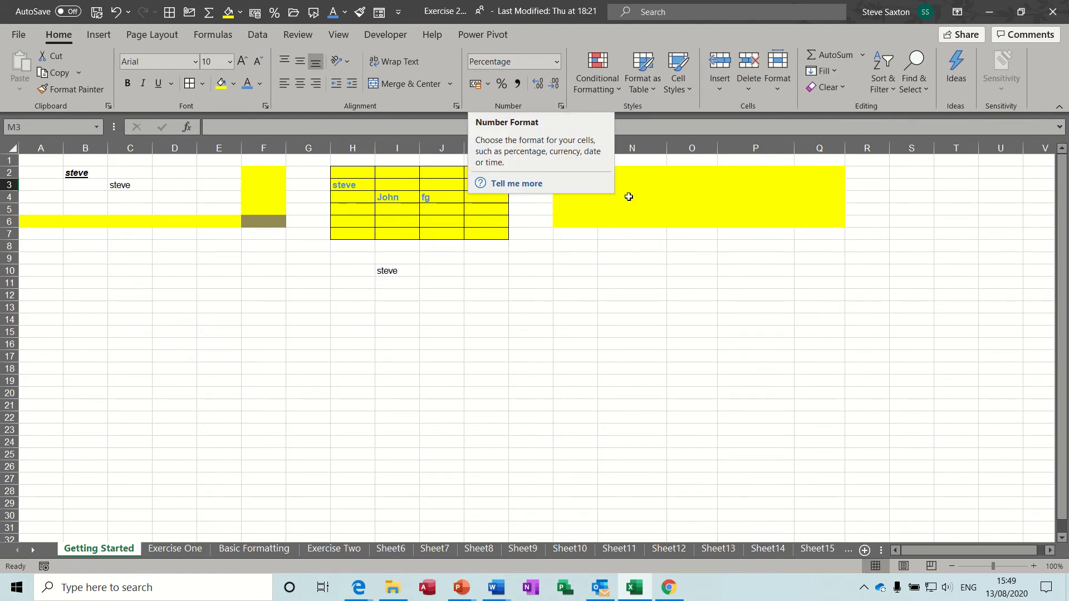
{"action": "left_click", "coordinate": [646, 173]}
{"action": "left_click", "coordinate": [571, 172]}
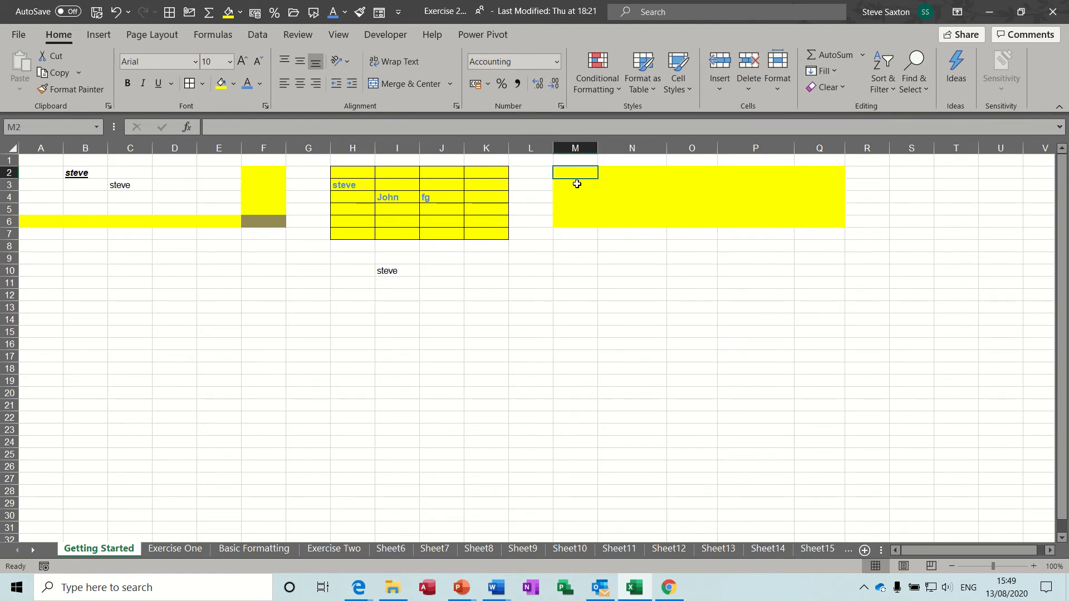
{"action": "left_click", "coordinate": [577, 184]}
{"action": "left_click", "coordinate": [578, 196]}
{"action": "left_click", "coordinate": [650, 185]}
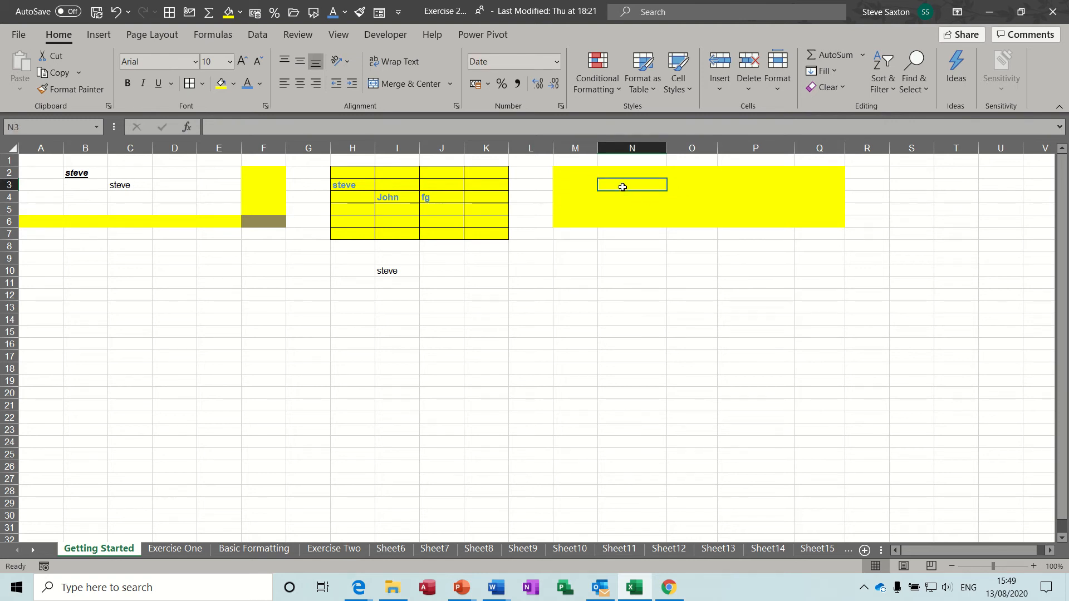
Enter 123 in N3 (02 May 1900), then replace it with 1 to show 01 January 1900
{"action": "type", "text": "123"}
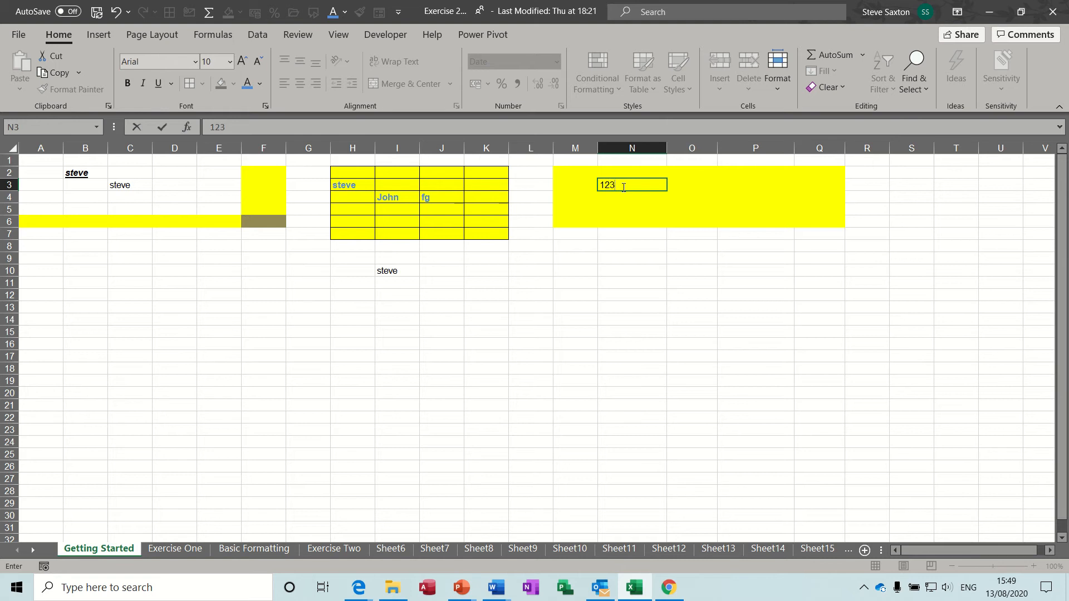
{"action": "key", "text": "Return"}
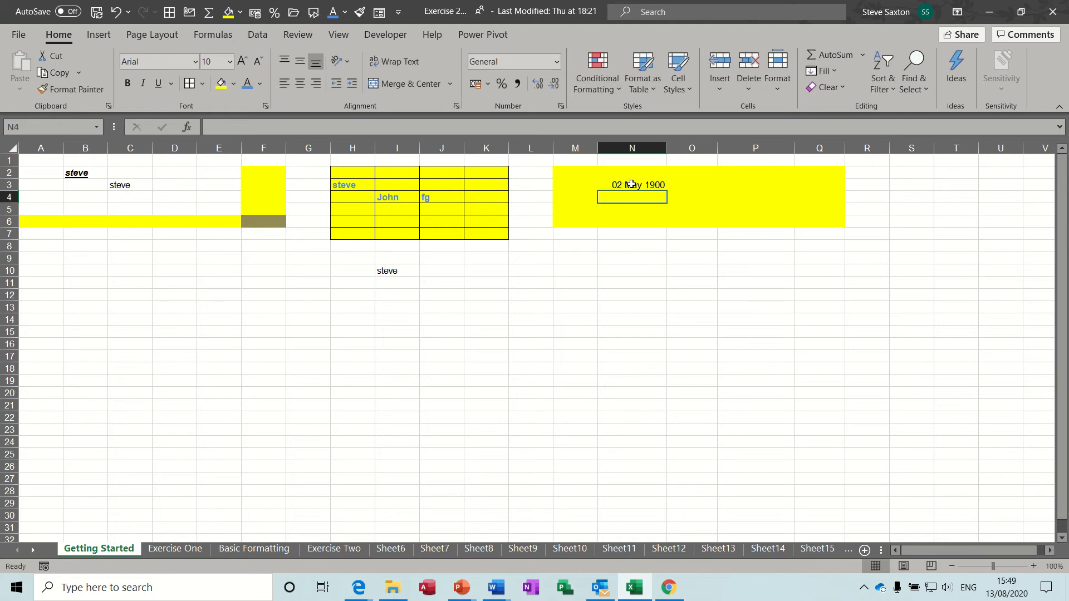
{"action": "left_click", "coordinate": [618, 185]}
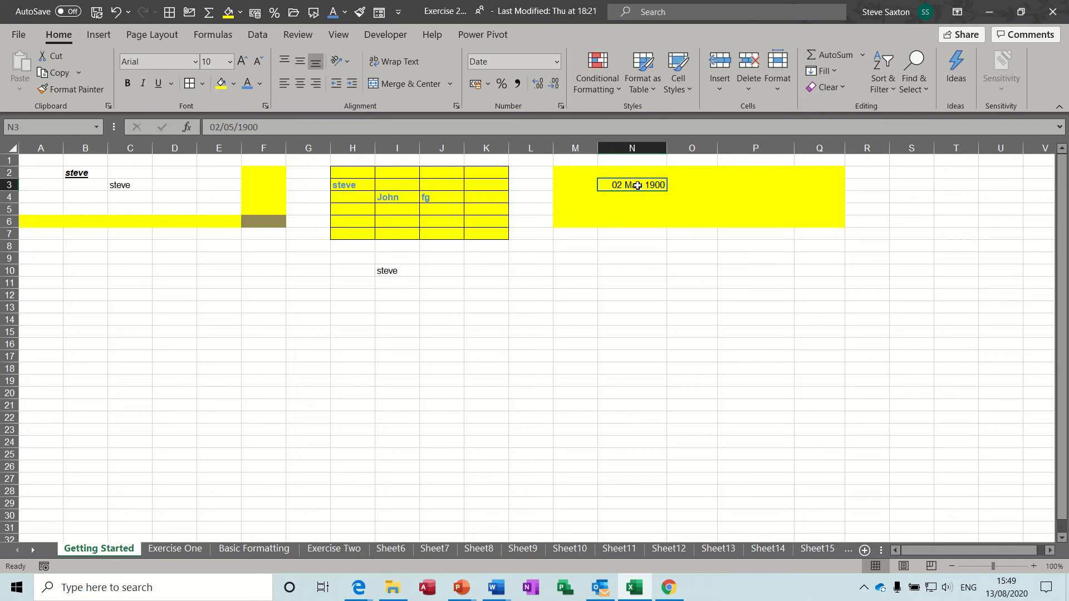
{"action": "type", "text": "1"}
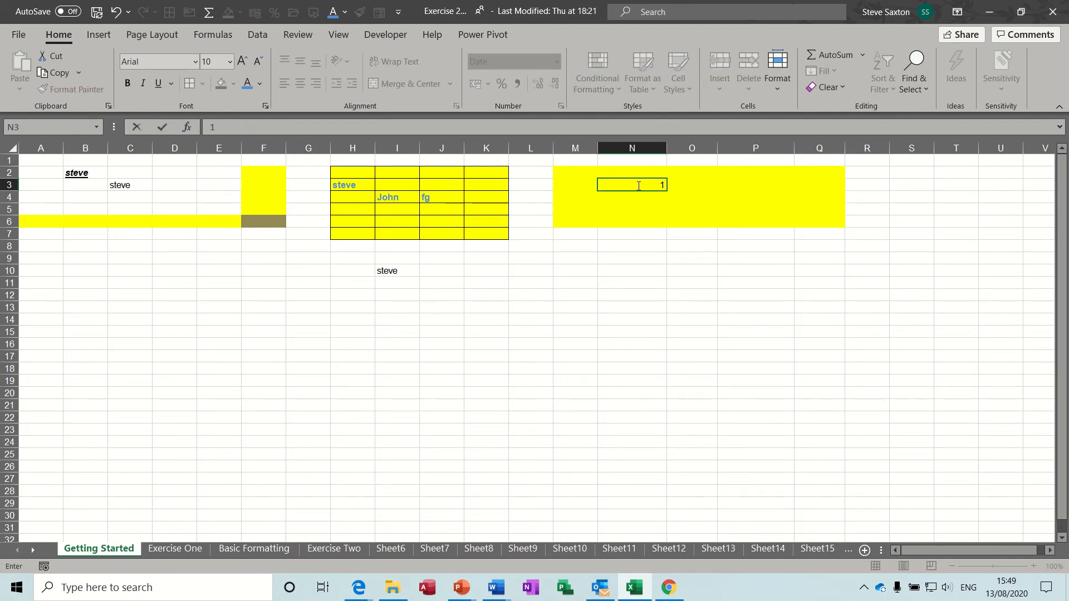
{"action": "key", "text": "ctrl+Return"}
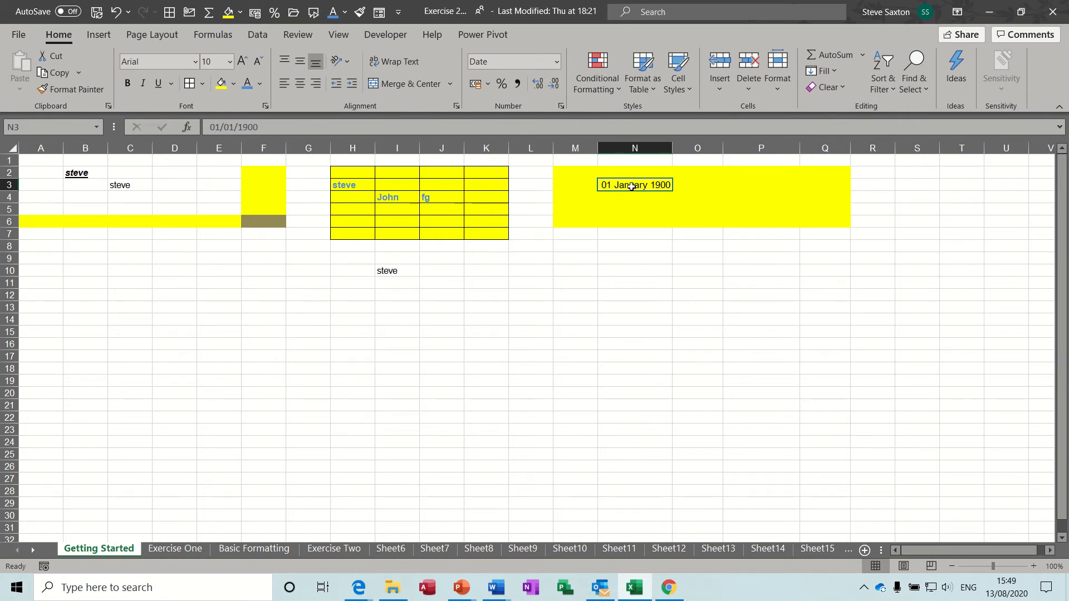
{"action": "left_click", "coordinate": [620, 247]}
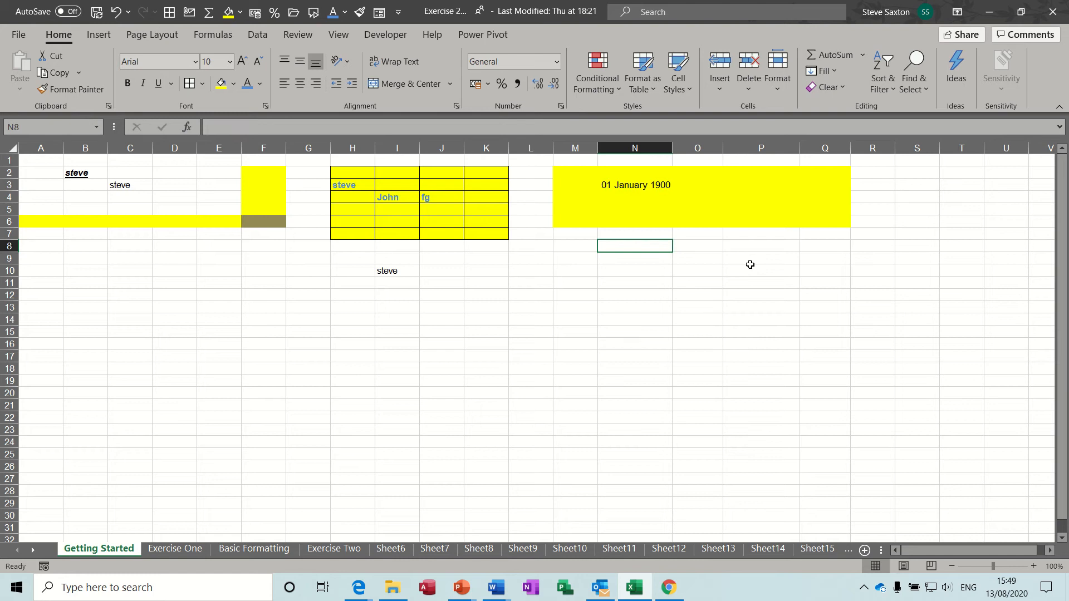
Enter 1 and 2 in N8:N9 and extend the series down to N15
{"action": "type", "text": "1"}
{"action": "key", "text": "Return"}
{"action": "type", "text": "2"}
{"action": "key", "text": "Return"}
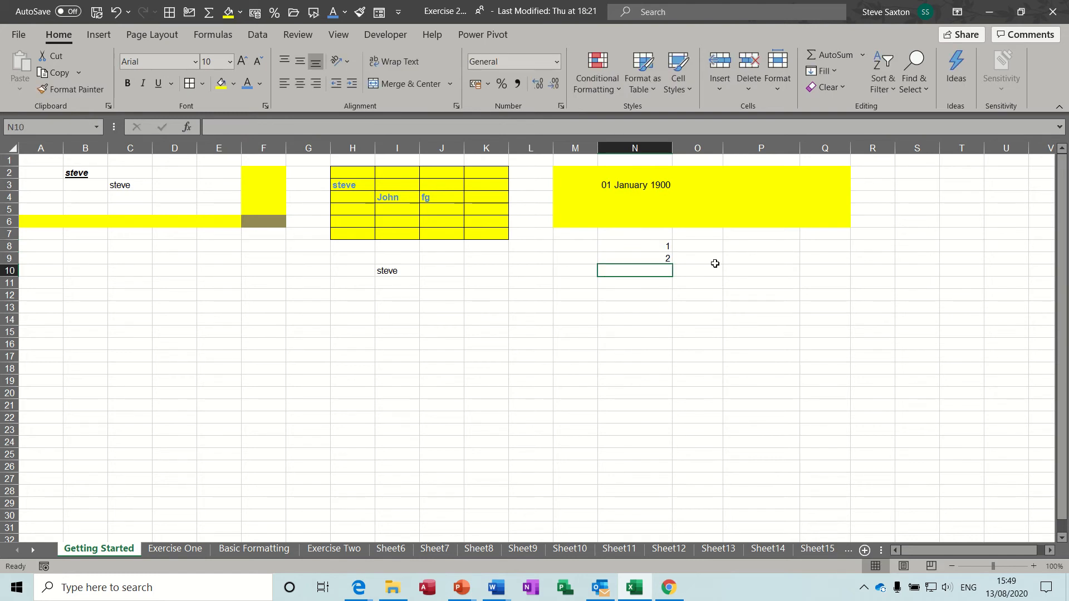
{"action": "left_click_drag", "start_coordinate": [657, 248], "coordinate": [675, 333]}
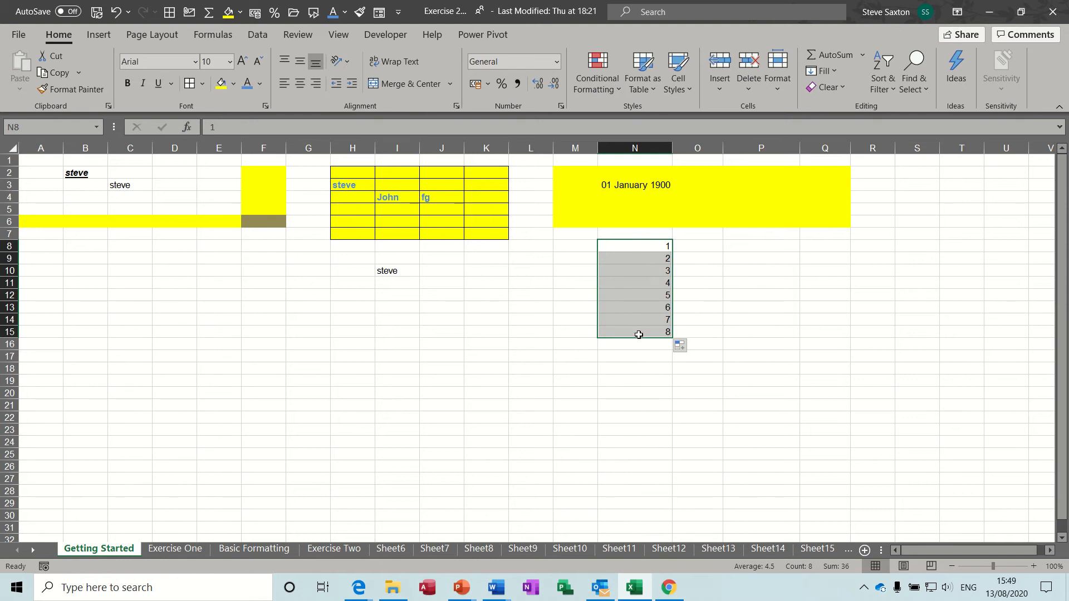
Format N8:N15 as Short Date, showing 01/01/1900 to 08/01/1900
{"action": "left_click", "coordinate": [557, 62]}
{"action": "left_click", "coordinate": [520, 219]}
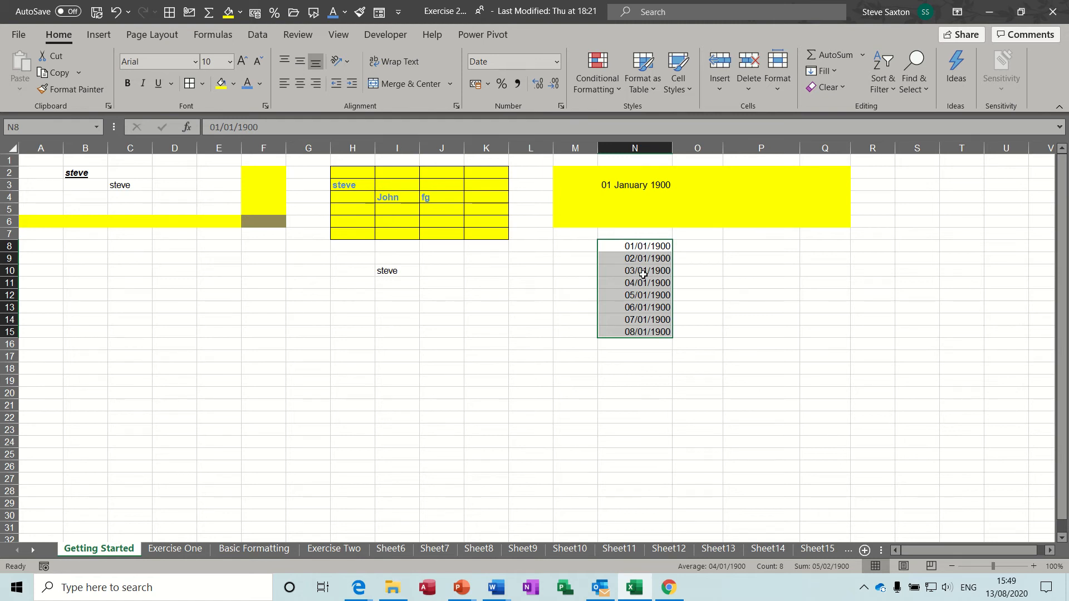
{"action": "left_click", "coordinate": [636, 246]}
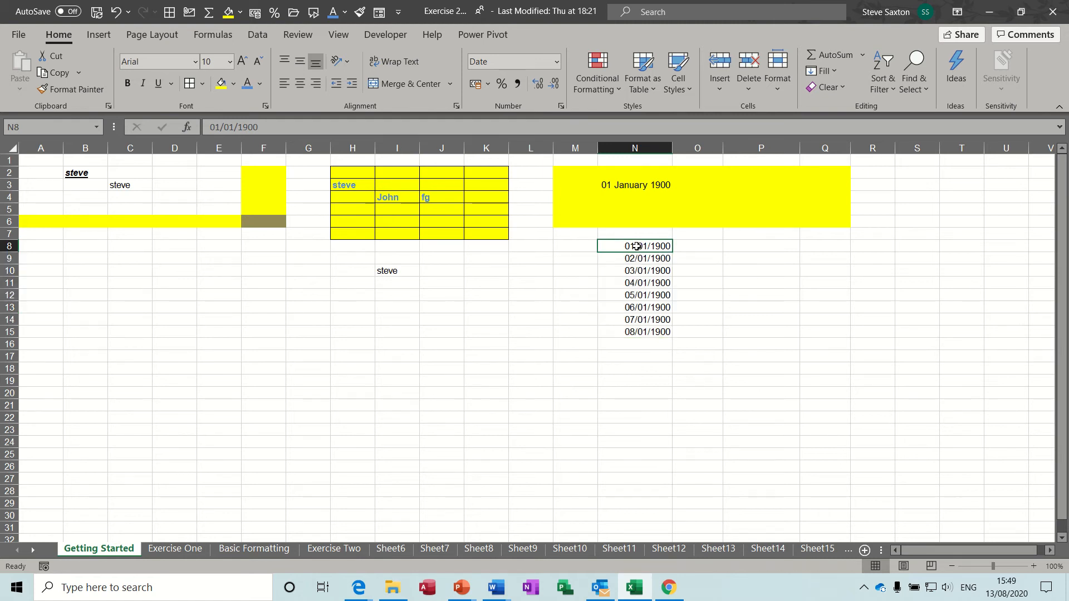
Insert today's date in N8, show it as serial 44056 with General, then clear N8:N15
{"action": "key", "text": "ctrl+semicolon"}
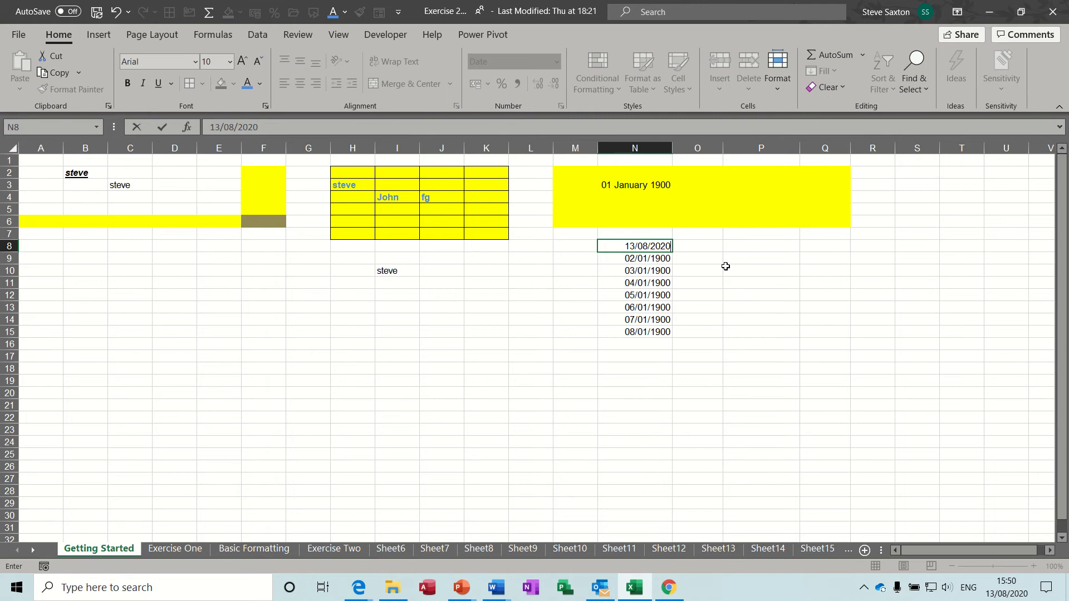
{"action": "left_click", "coordinate": [695, 256]}
{"action": "left_click", "coordinate": [650, 248]}
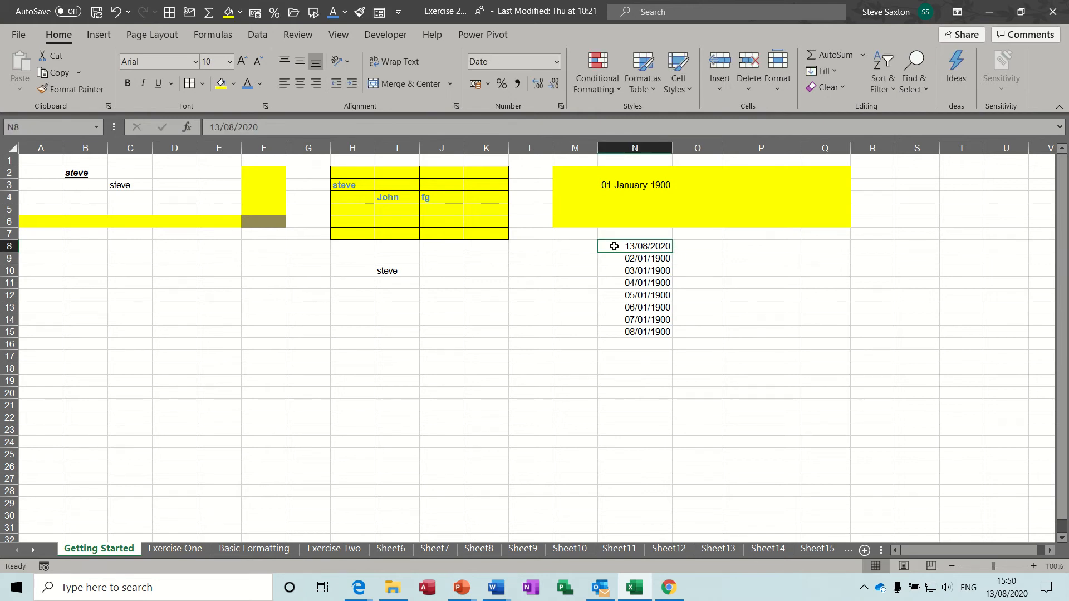
{"action": "left_click", "coordinate": [557, 60]}
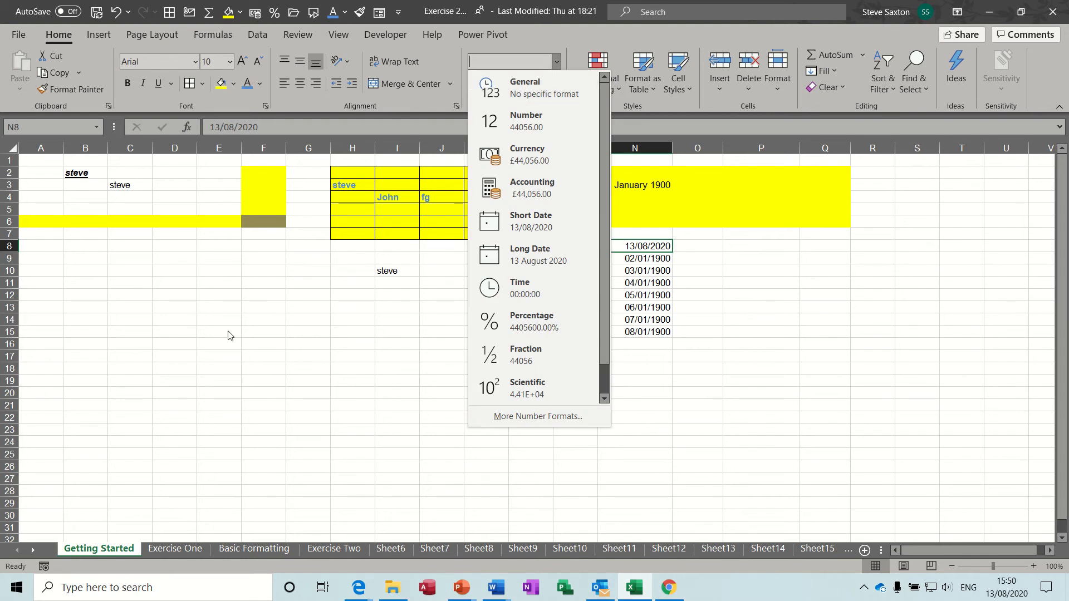
{"action": "left_click", "coordinate": [533, 90]}
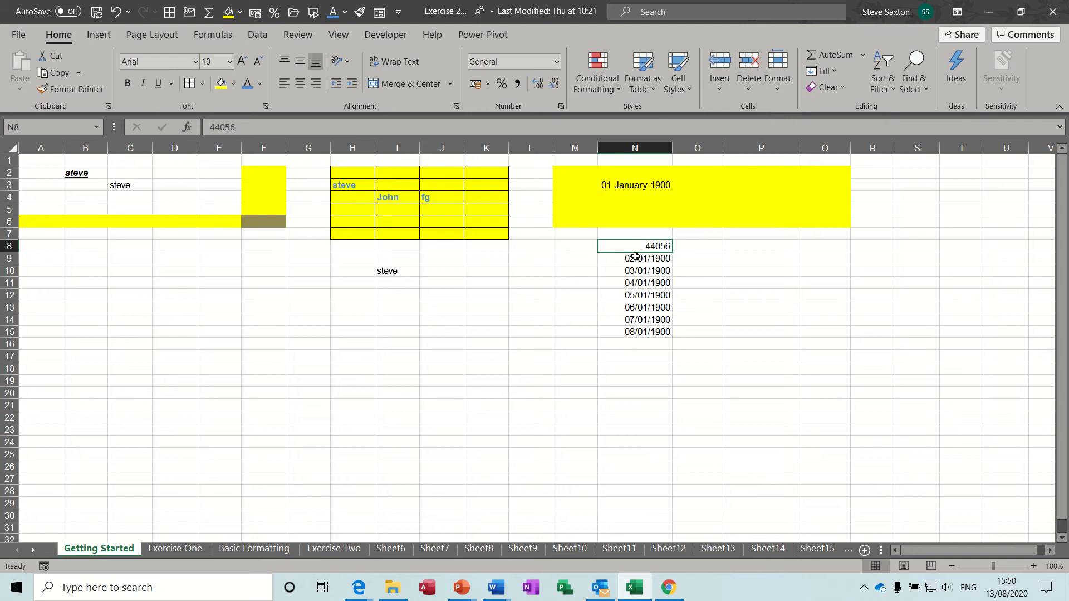
{"action": "left_click_drag", "start_coordinate": [636, 245], "coordinate": [646, 330]}
{"action": "key", "text": "Delete"}
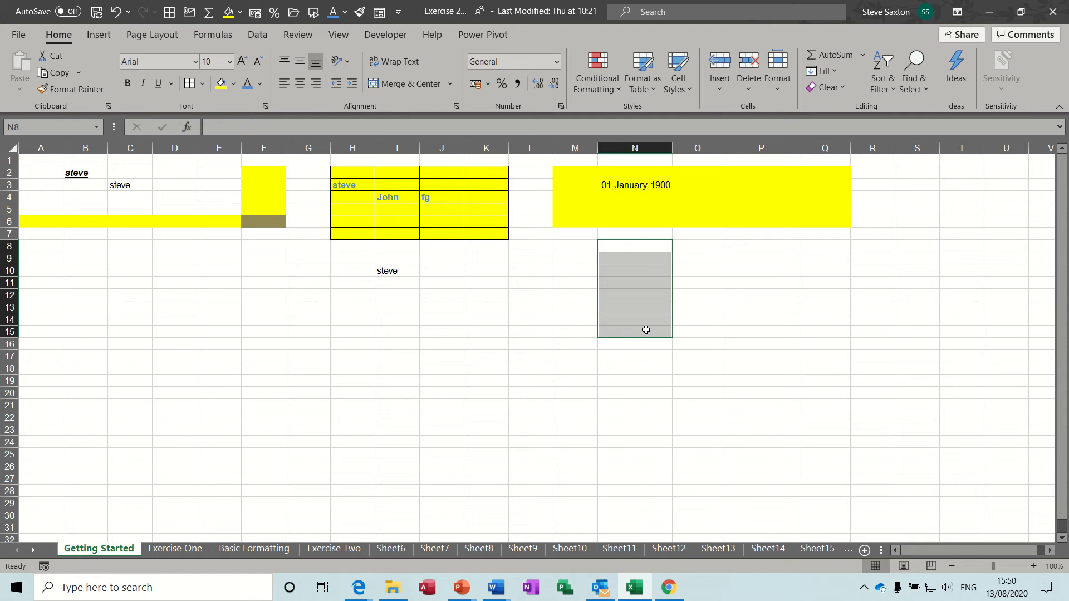
Enter 234 in N10 and switch it to General so it shows as a plain number
{"action": "left_click", "coordinate": [630, 268]}
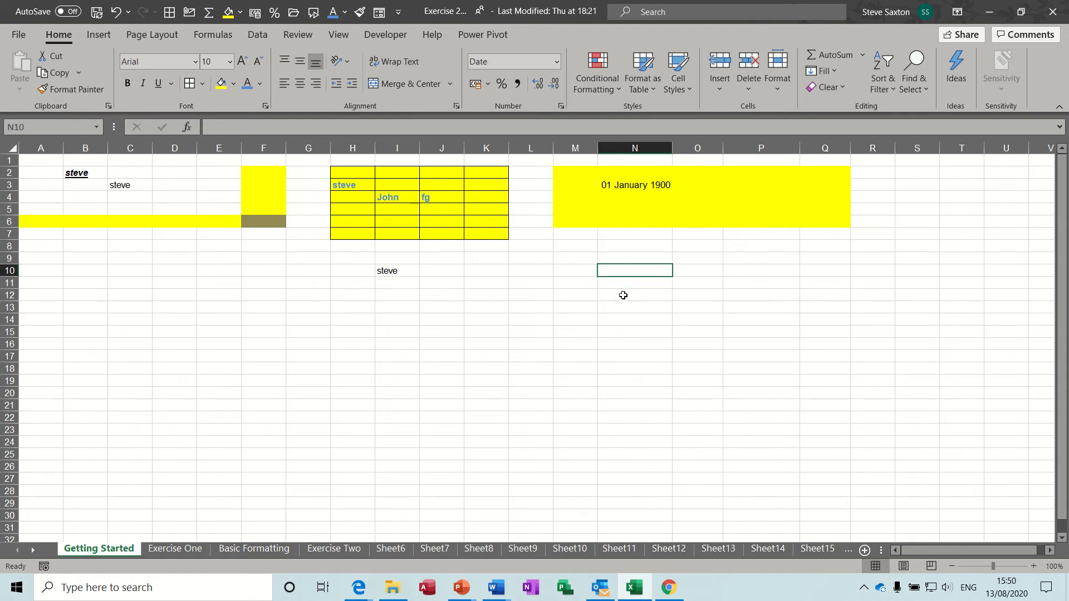
{"action": "type", "text": "234"}
{"action": "key", "text": "Return"}
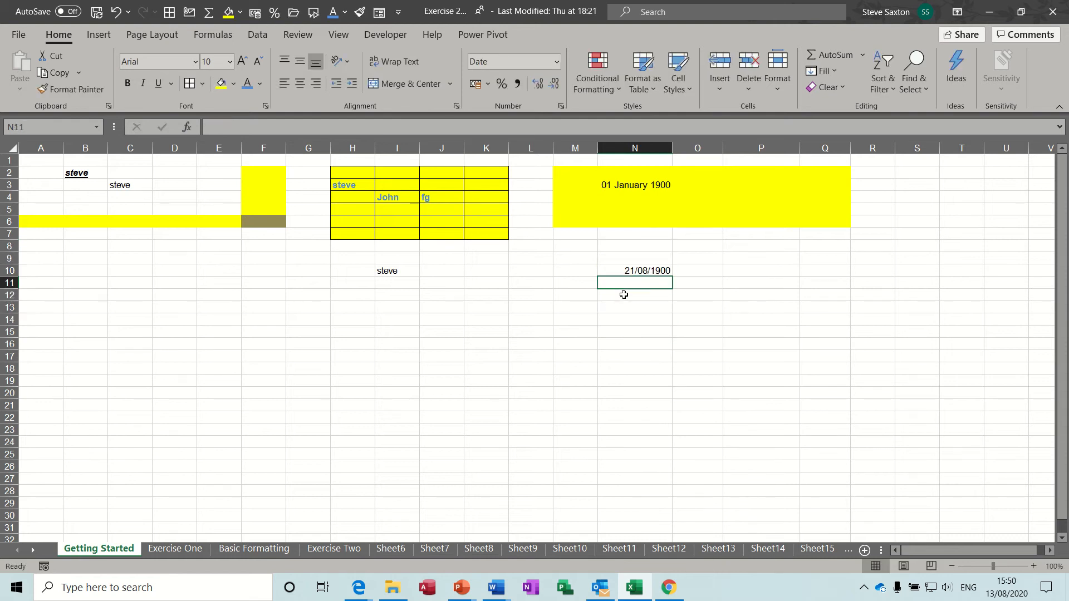
{"action": "left_click", "coordinate": [656, 270]}
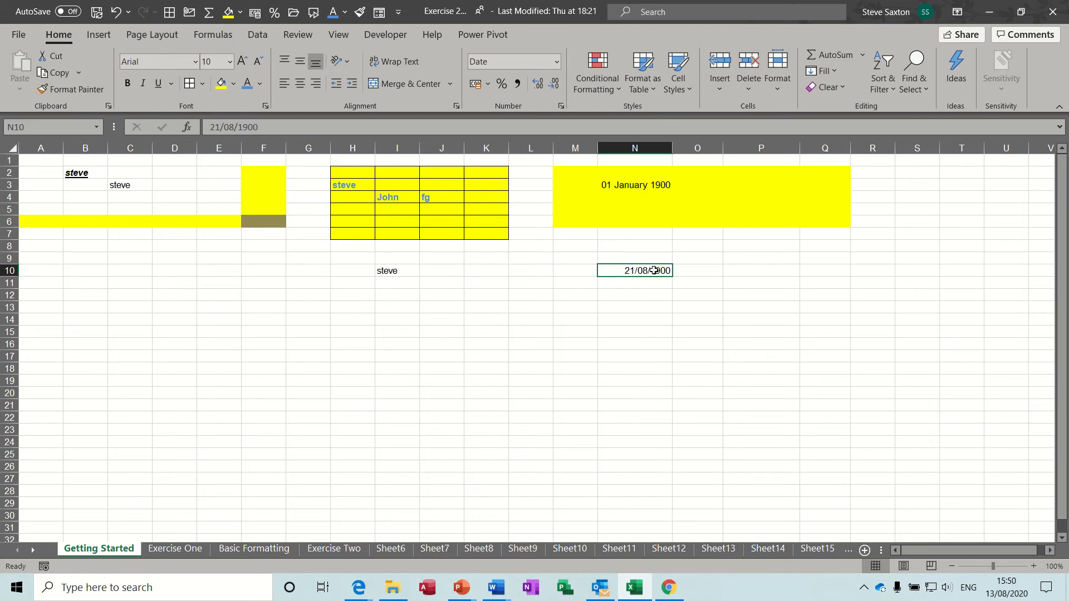
{"action": "left_click", "coordinate": [555, 62]}
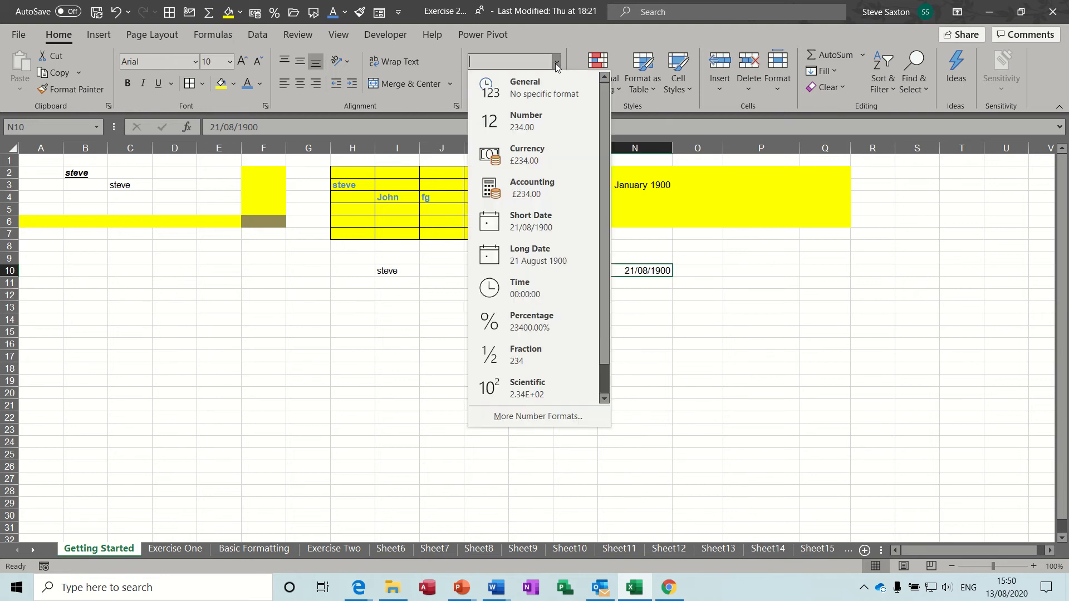
{"action": "left_click", "coordinate": [525, 89]}
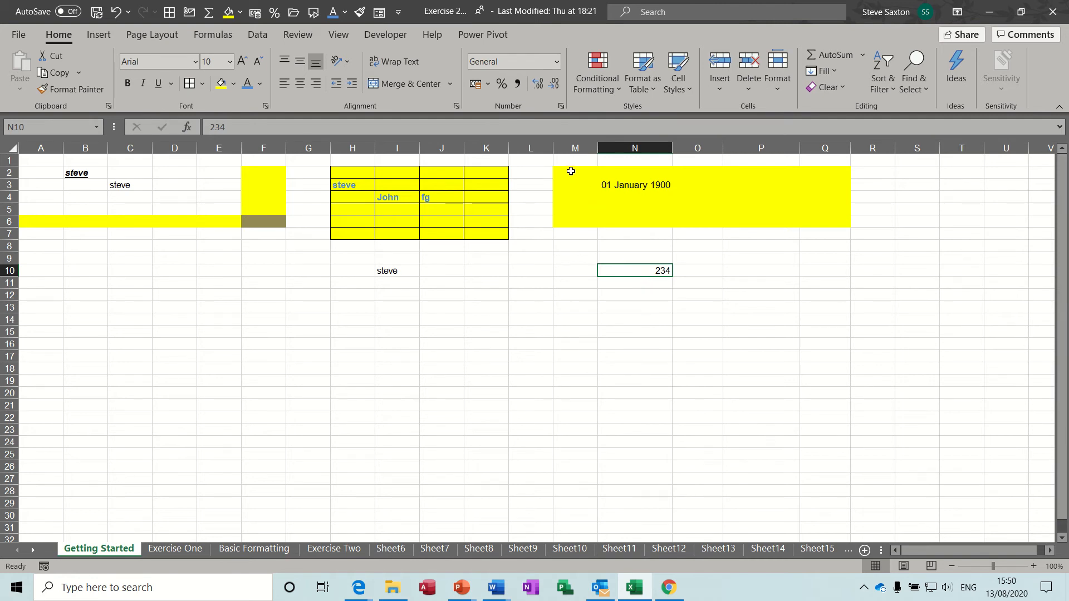
Set the yellow block M2:Q6 to General number format
{"action": "left_click_drag", "start_coordinate": [568, 170], "coordinate": [809, 215]}
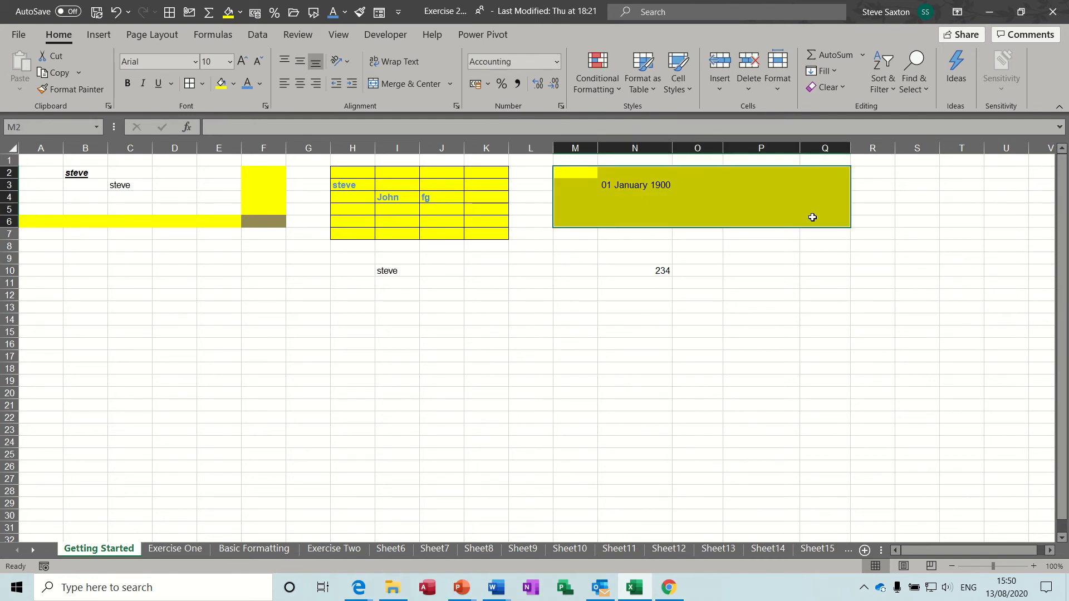
{"action": "left_click", "coordinate": [556, 62]}
{"action": "left_click", "coordinate": [527, 83]}
Enter 2 in O4, 4 in P4, 5 in O5, and 3 in both N6 and M6
{"action": "left_click", "coordinate": [710, 199]}
{"action": "type", "text": "2"}
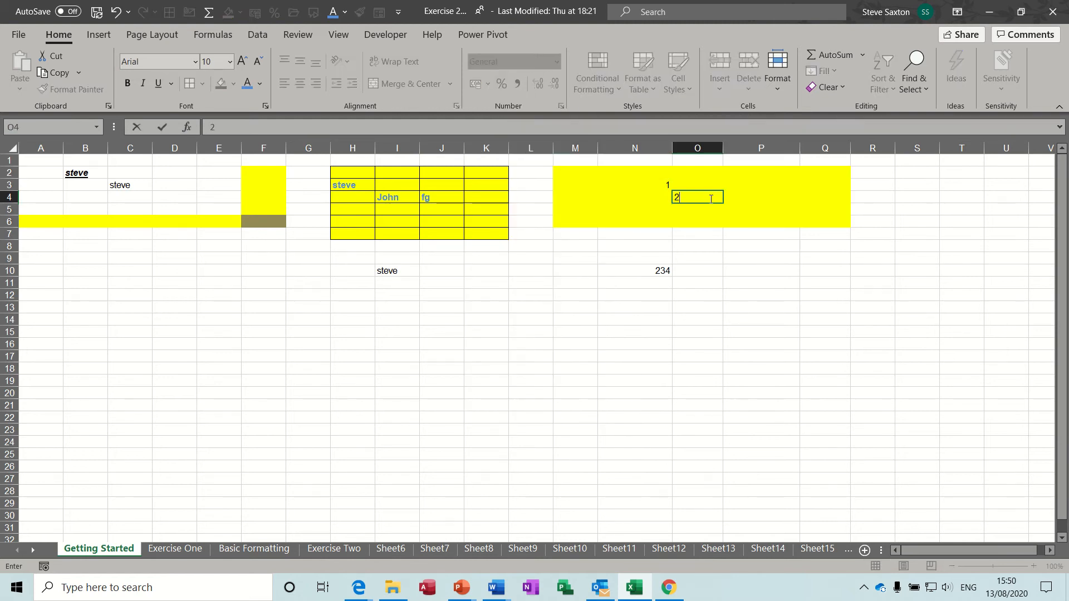
{"action": "key", "text": "Right"}
{"action": "type", "text": "4"}
{"action": "key", "text": "Return"}
{"action": "key", "text": "Left"}
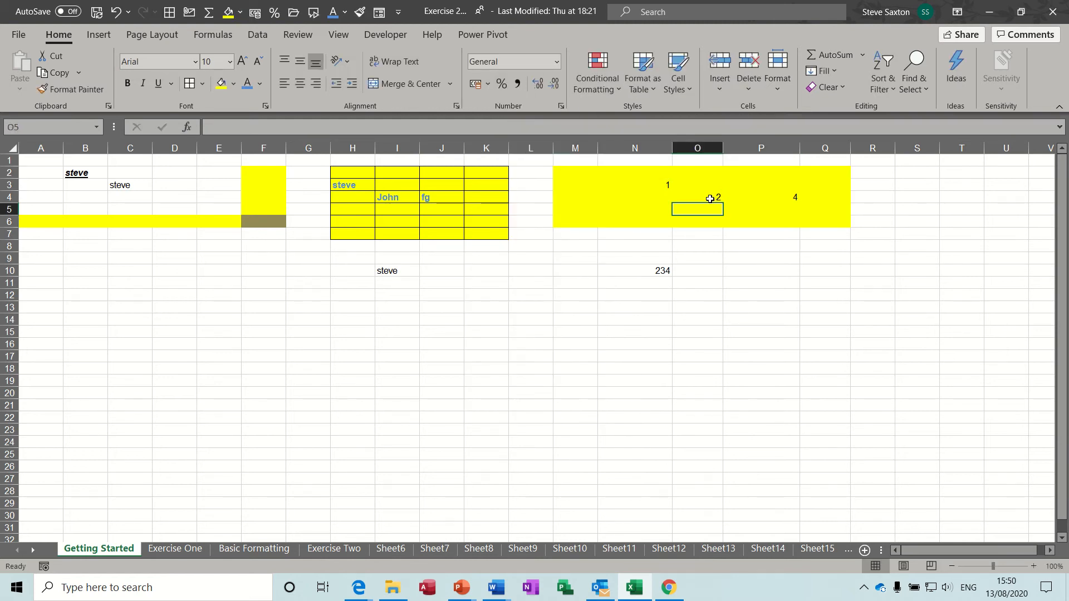
{"action": "type", "text": "5"}
{"action": "key", "text": "Return"}
{"action": "key", "text": "Left"}
{"action": "type", "text": "3"}
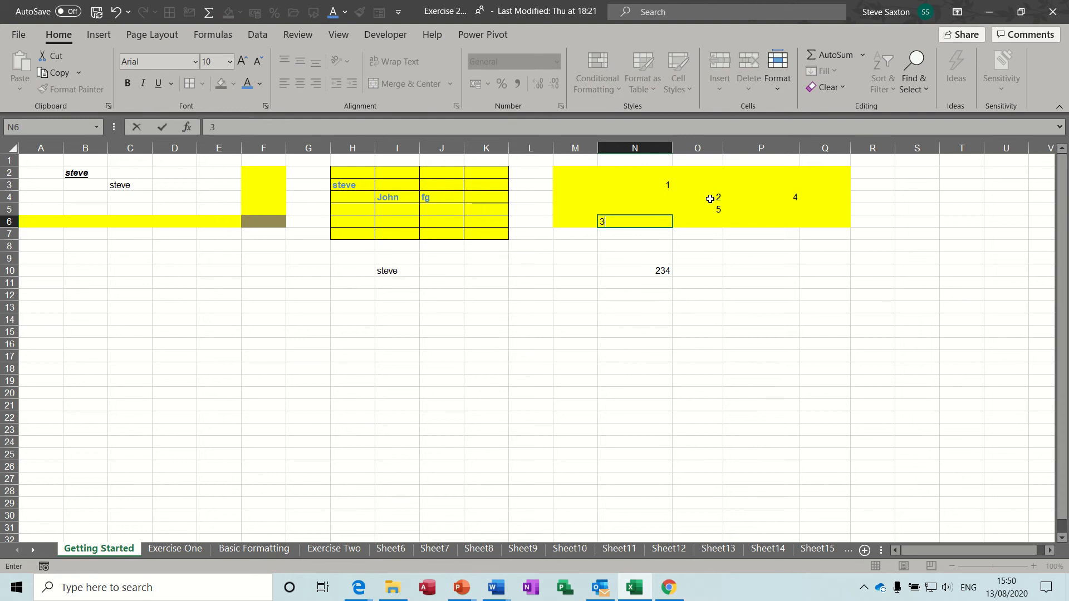
{"action": "key", "text": "Left"}
{"action": "type", "text": "3"}
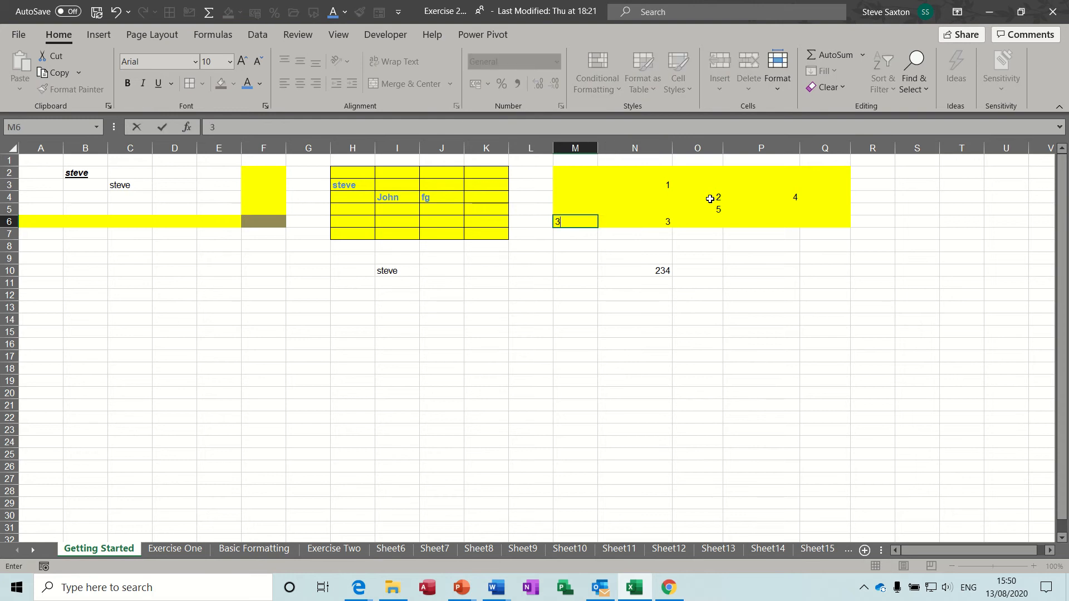
{"action": "left_click_drag", "start_coordinate": [357, 174], "coordinate": [490, 234]}
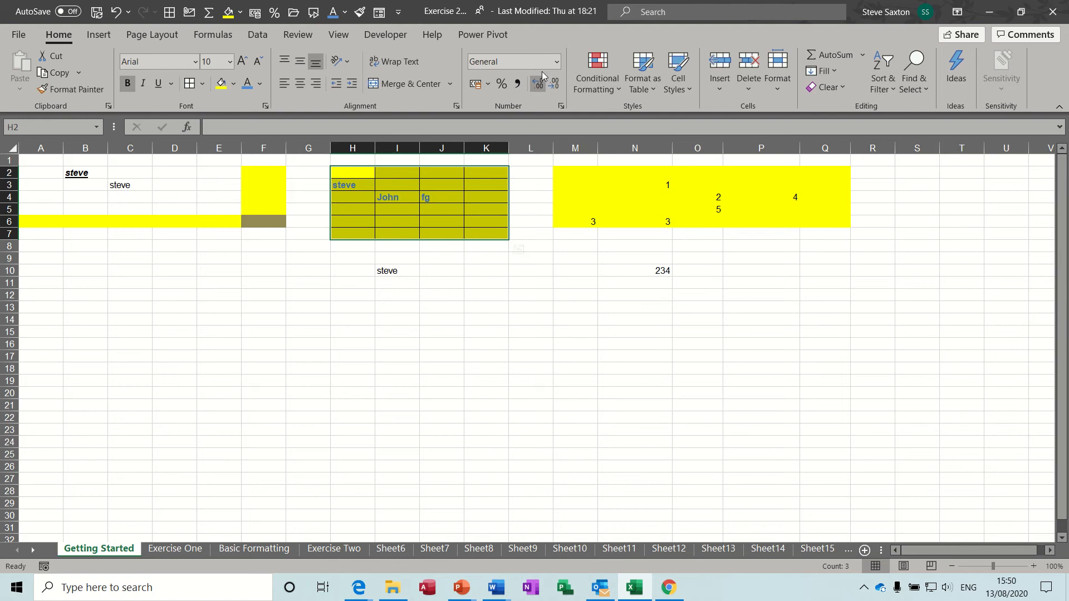
Reset the H2:K7 block's number format to General
{"action": "left_click", "coordinate": [557, 63]}
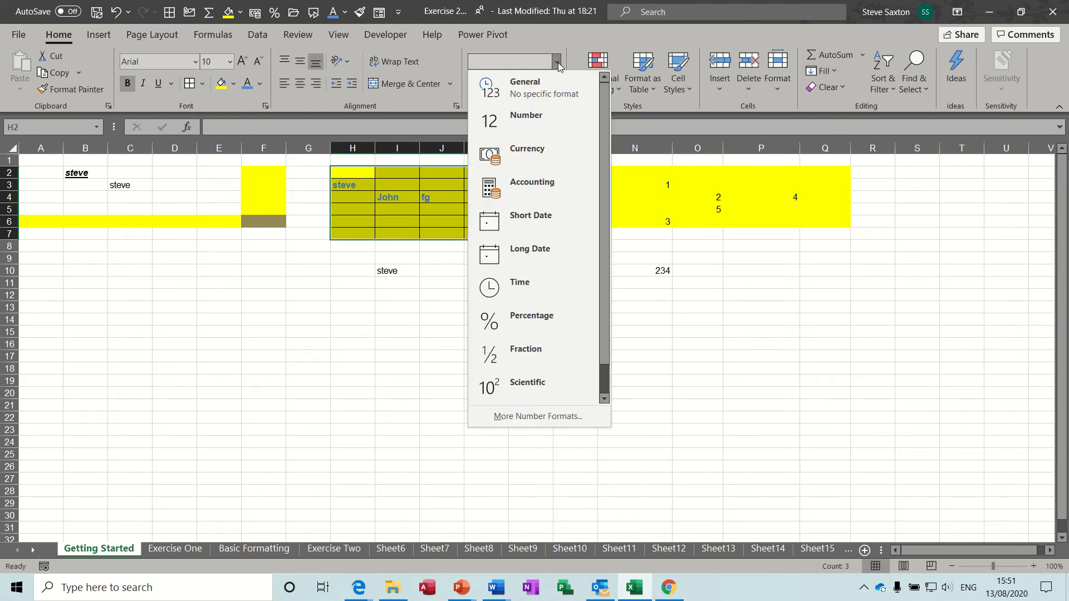
{"action": "left_click", "coordinate": [538, 88]}
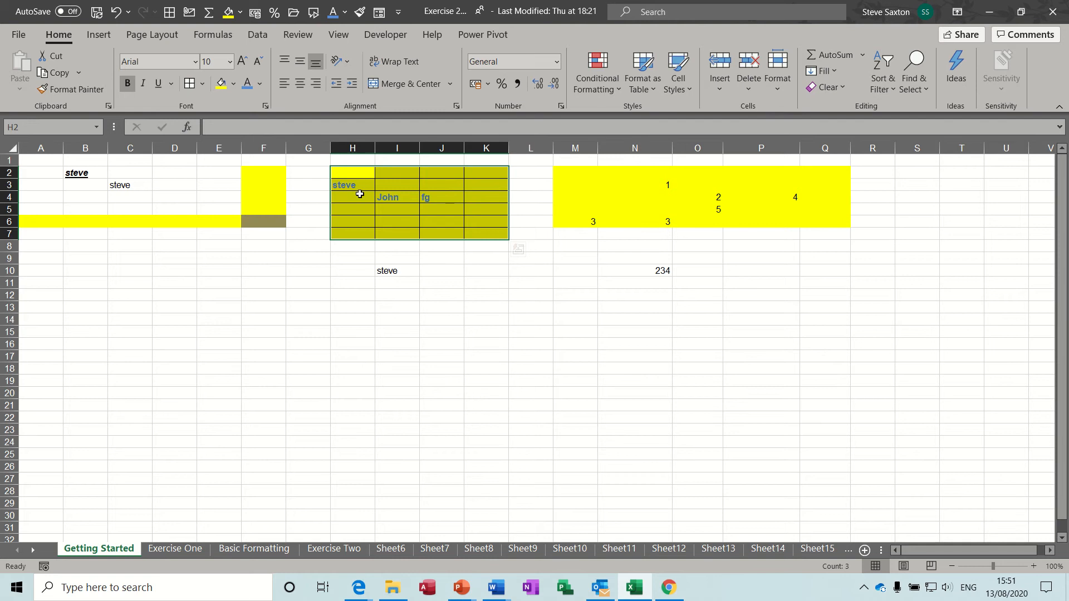
{"action": "left_click_drag", "start_coordinate": [543, 311], "coordinate": [692, 396]}
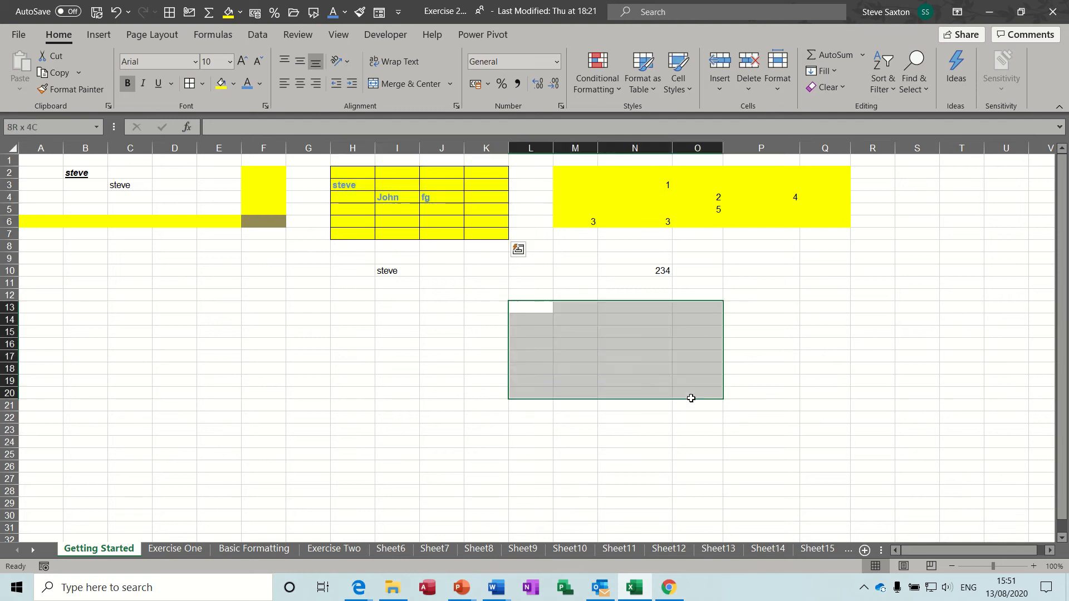
{"action": "left_click_drag", "start_coordinate": [356, 175], "coordinate": [494, 232]}
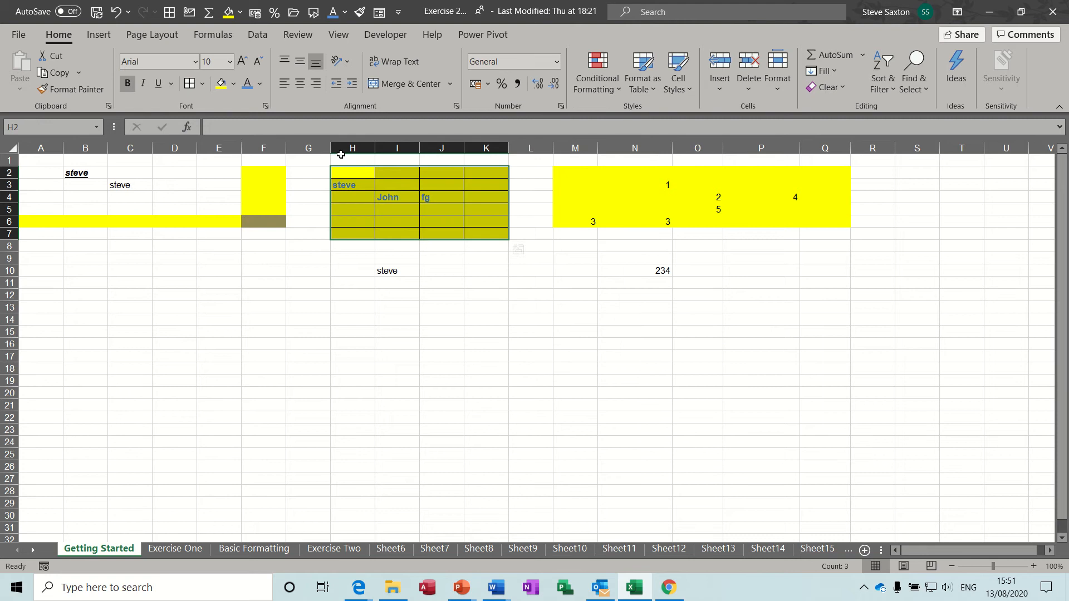
Give H2:K7 No Fill, turn bold off, and set its font colour to Automatic
{"action": "left_click", "coordinate": [235, 91]}
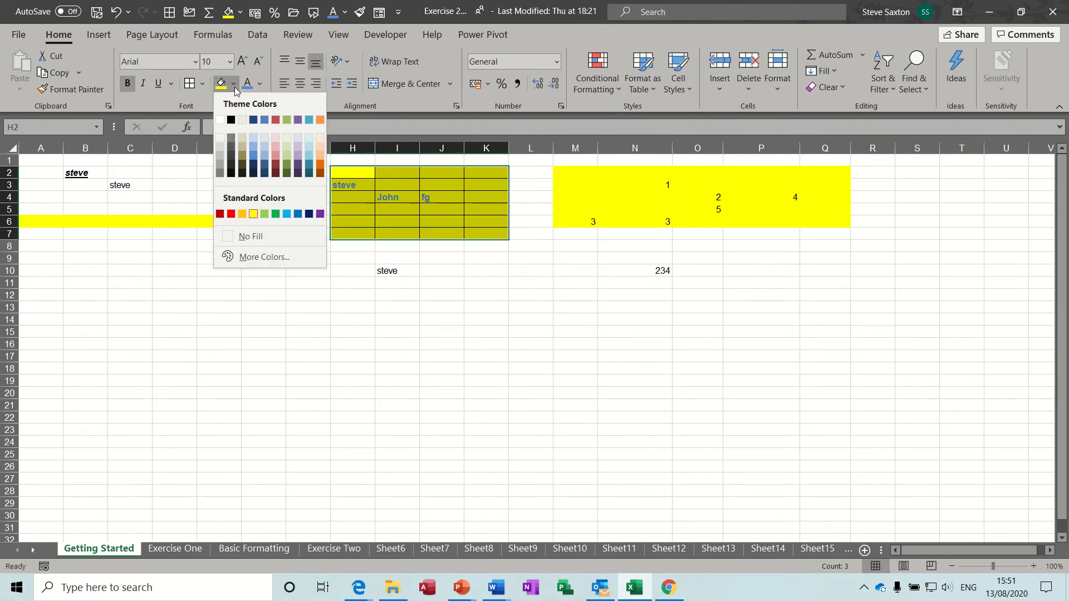
{"action": "left_click", "coordinate": [251, 237]}
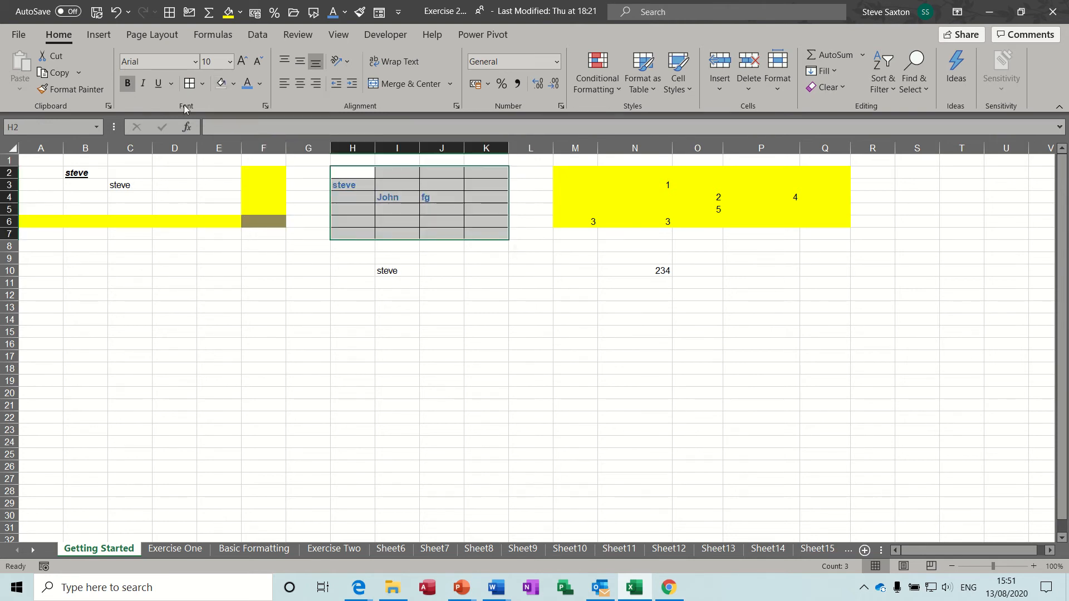
{"action": "left_click", "coordinate": [128, 84]}
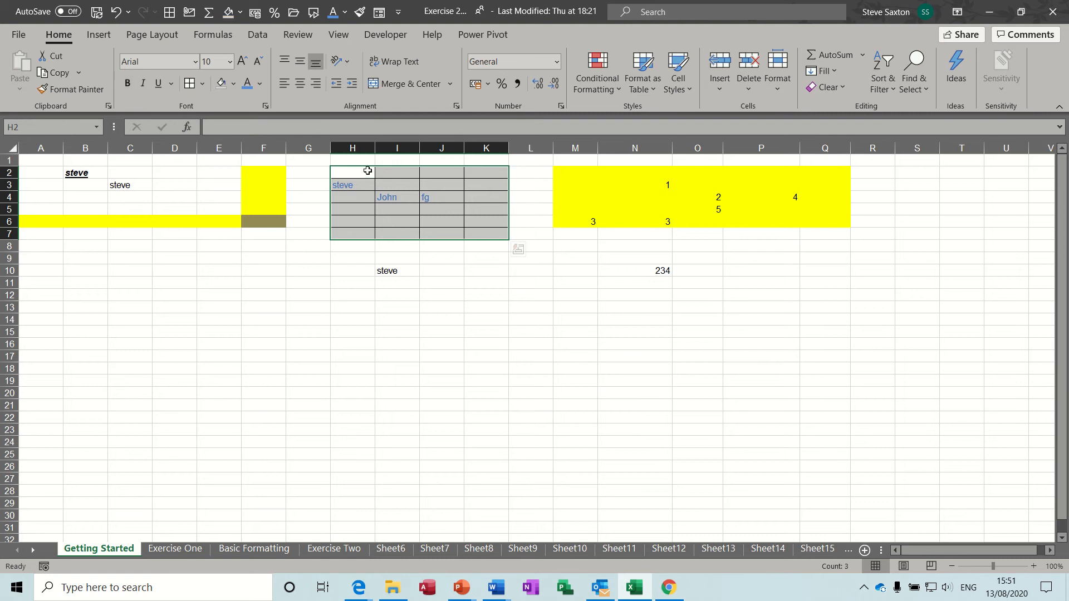
{"action": "left_click", "coordinate": [261, 84]}
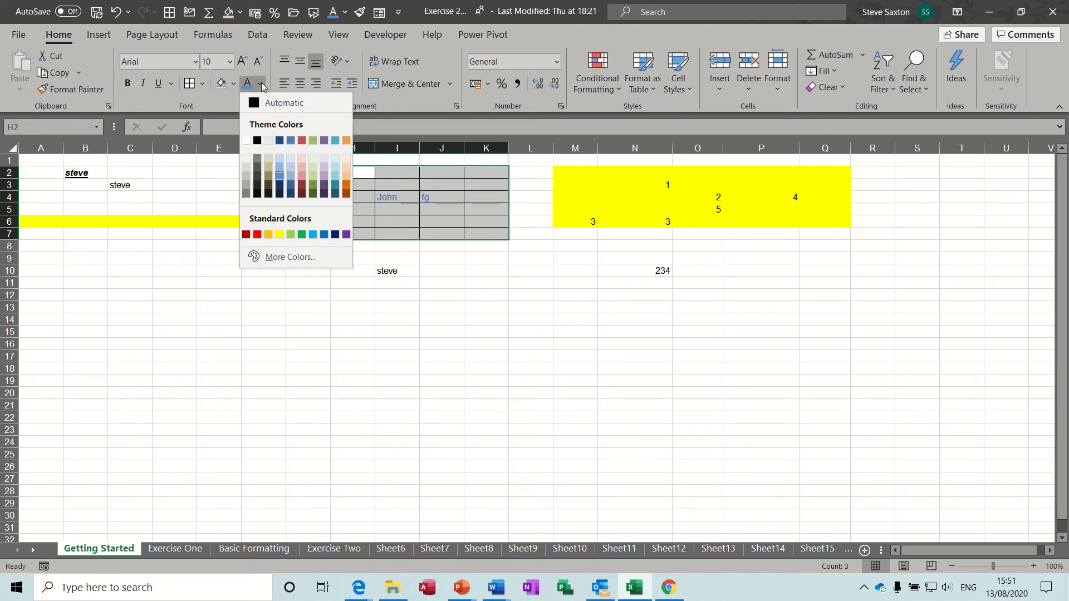
{"action": "left_click", "coordinate": [260, 103]}
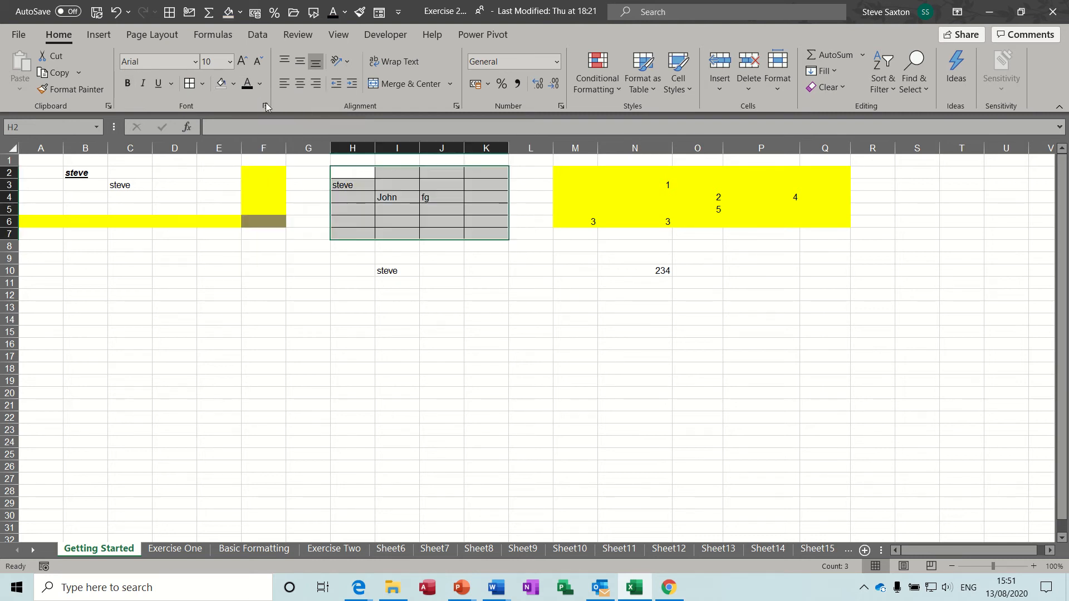
{"action": "left_click", "coordinate": [434, 224]}
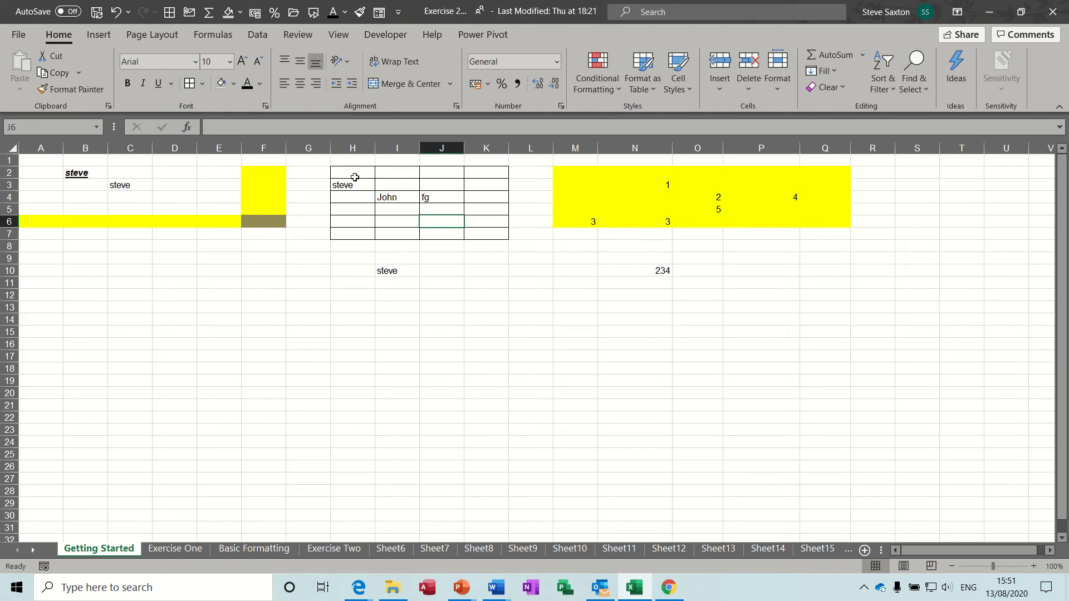
Remove all borders from H2:K7
{"action": "left_click_drag", "start_coordinate": [355, 177], "coordinate": [482, 232]}
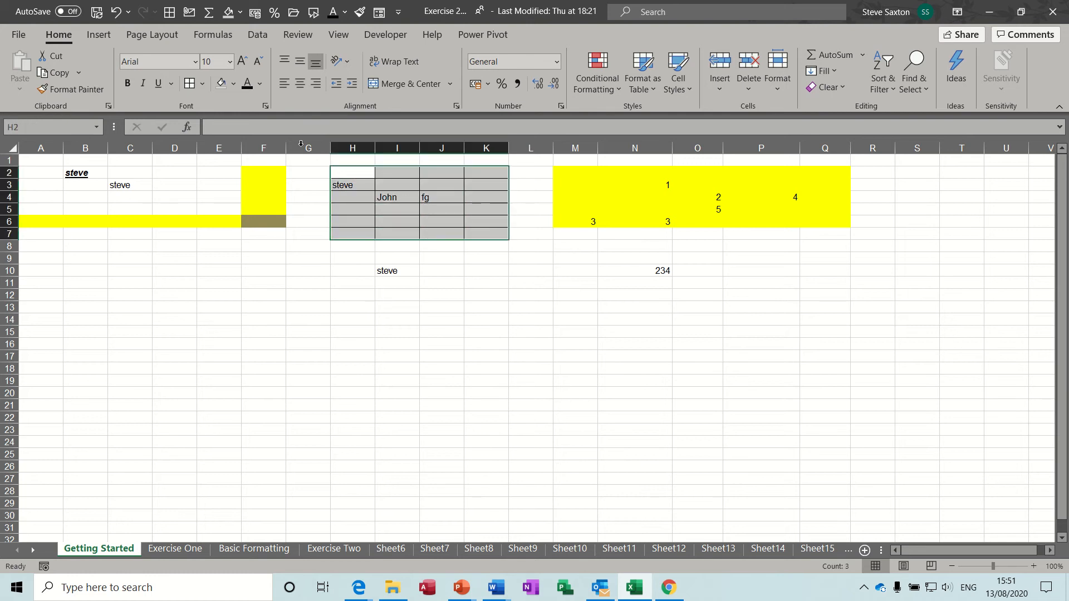
{"action": "left_click", "coordinate": [202, 84]}
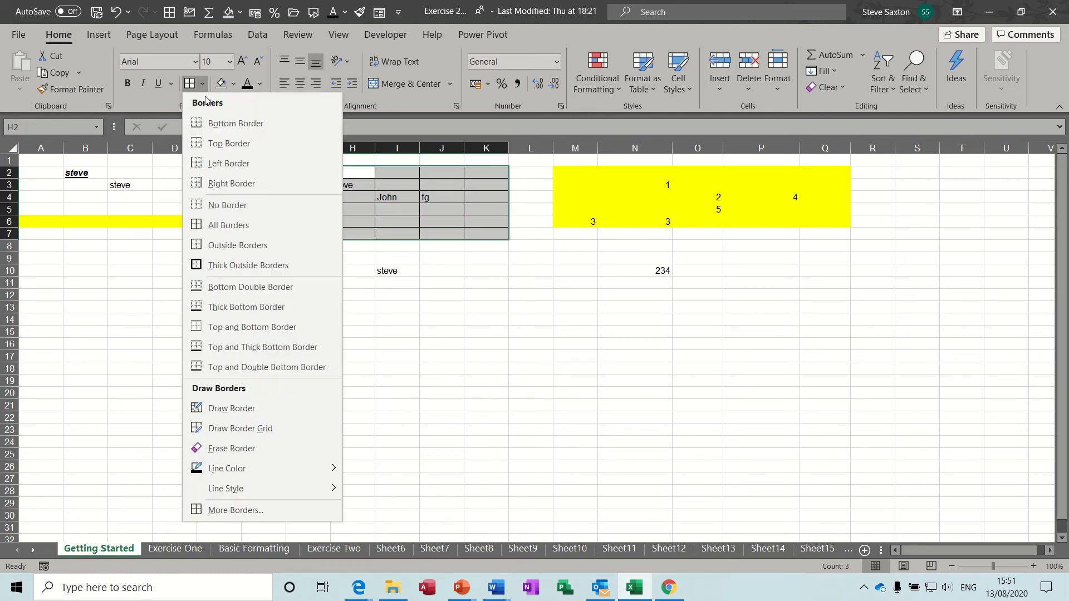
{"action": "left_click", "coordinate": [225, 213]}
{"action": "left_click", "coordinate": [453, 210]}
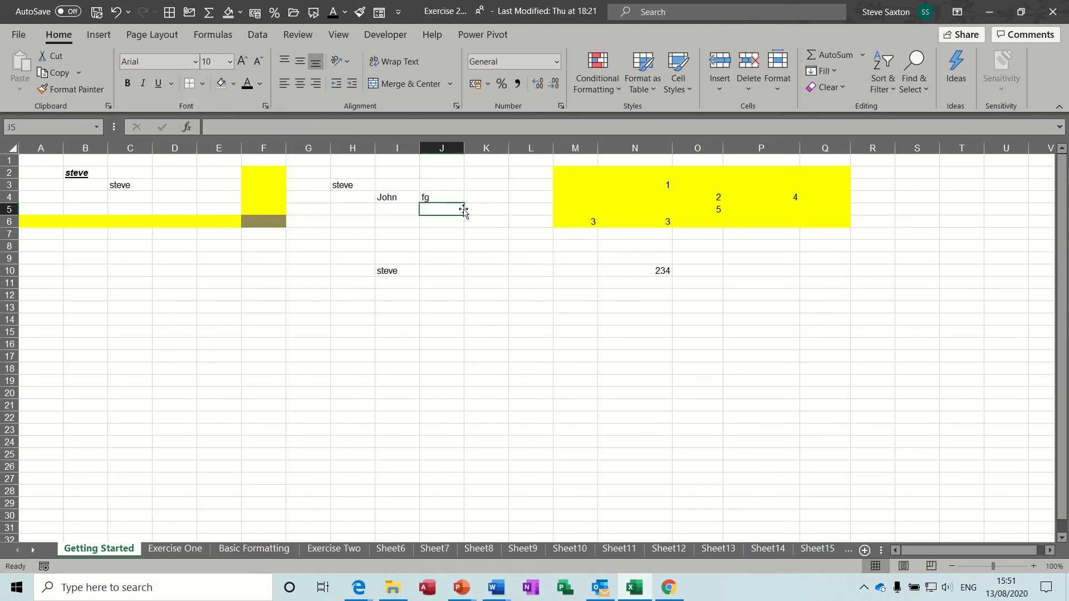
{"action": "left_click_drag", "start_coordinate": [36, 160], "coordinate": [265, 221]}
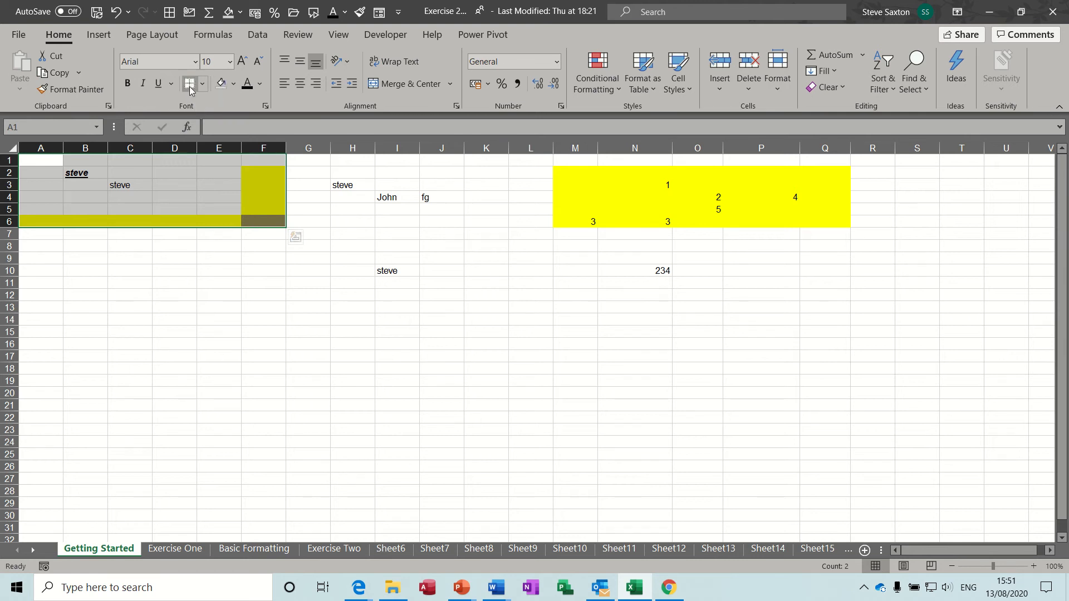
Remove the yellow fill and turn off bold, underline and italic across A1:F6
{"action": "left_click", "coordinate": [222, 83]}
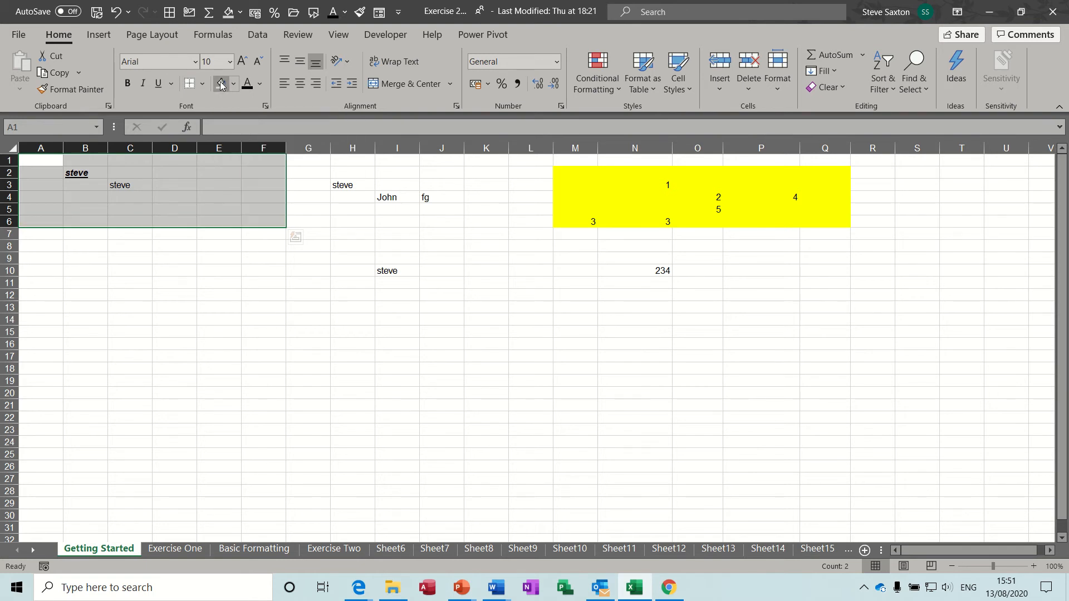
{"action": "left_click", "coordinate": [127, 84]}
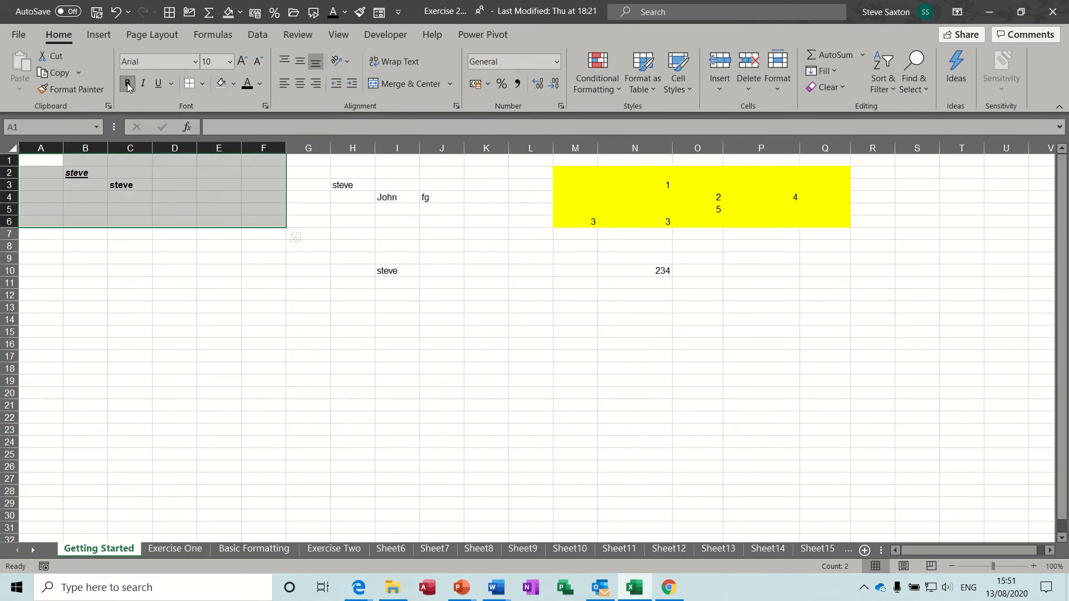
{"action": "left_click", "coordinate": [127, 84]}
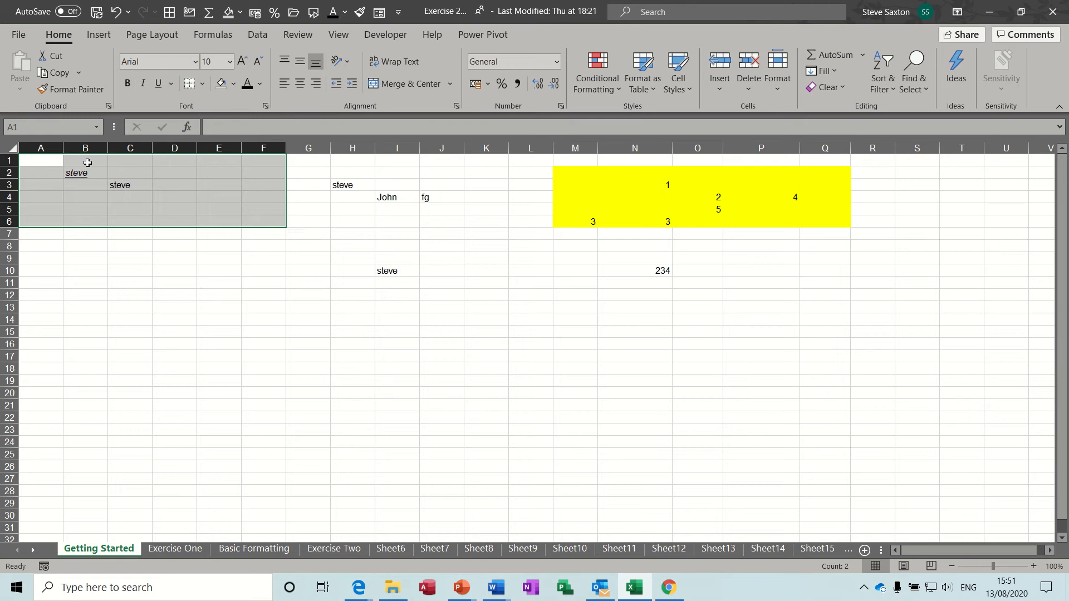
{"action": "left_click", "coordinate": [157, 83]}
{"action": "left_click", "coordinate": [144, 84]}
{"action": "left_click", "coordinate": [144, 84]}
{"action": "left_click", "coordinate": [215, 286]}
Enter 'sdjhsfhjb' in E11 and check its font stays Arial at size 10
{"action": "type", "text": "sdjhsfhjb"}
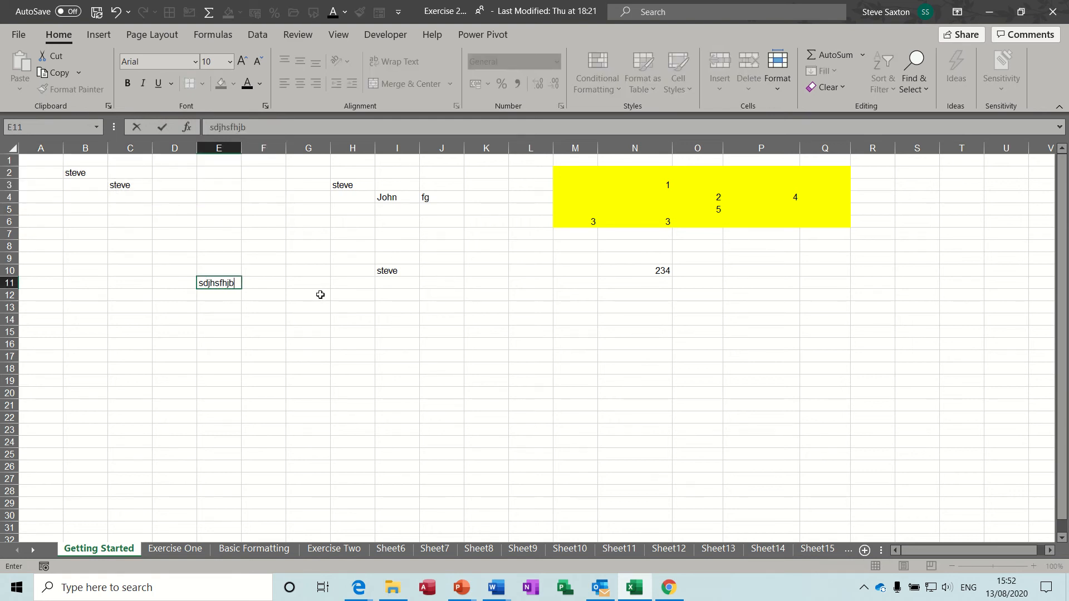
{"action": "key", "text": "Return"}
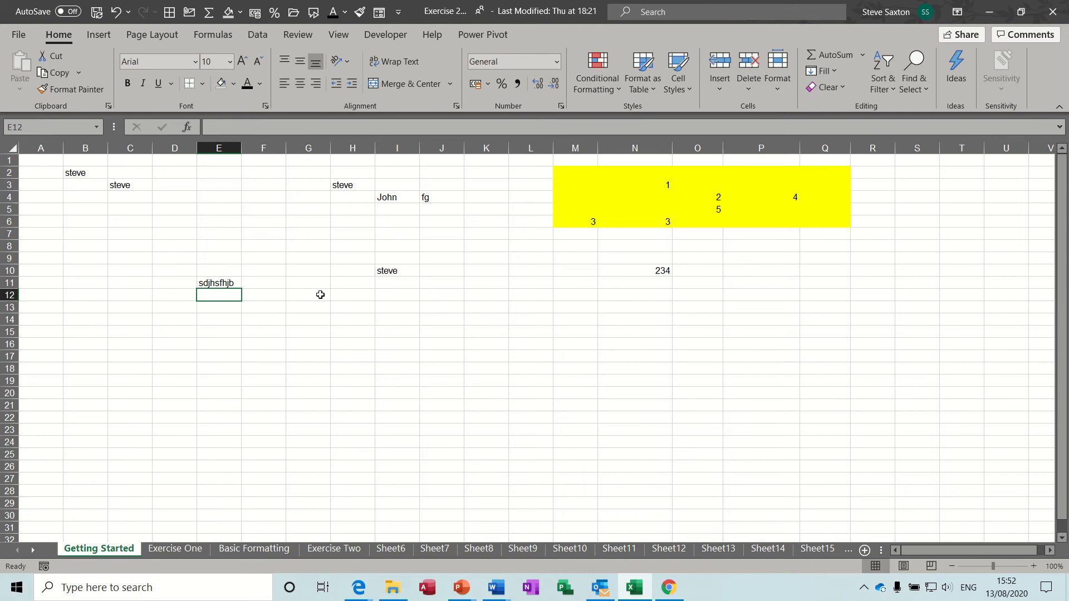
{"action": "left_click", "coordinate": [229, 286]}
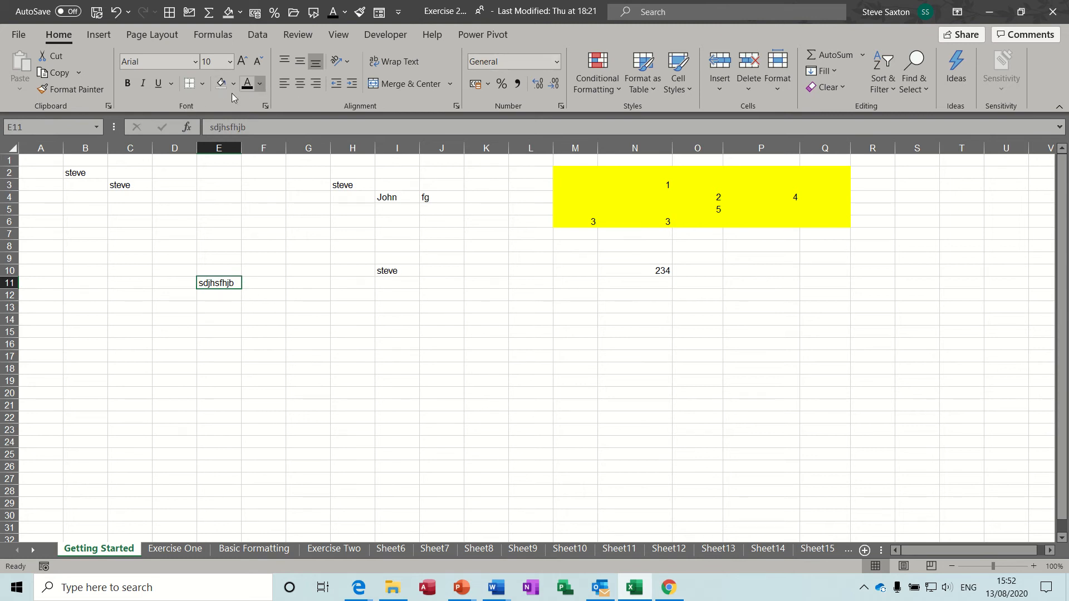
{"action": "left_click", "coordinate": [196, 62]}
{"action": "left_click", "coordinate": [195, 63]}
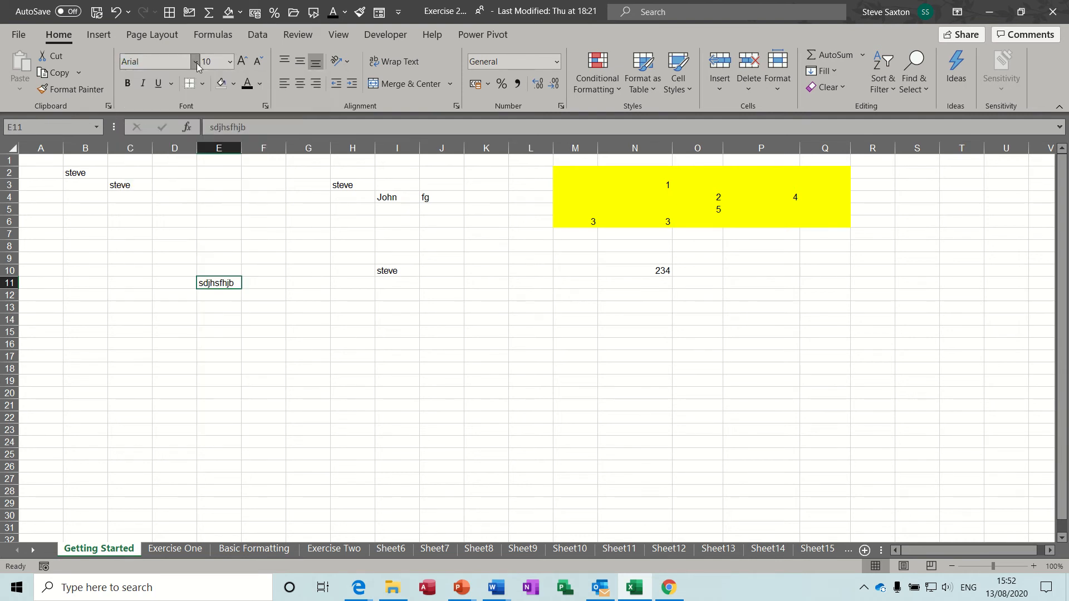
{"action": "left_click", "coordinate": [230, 64]}
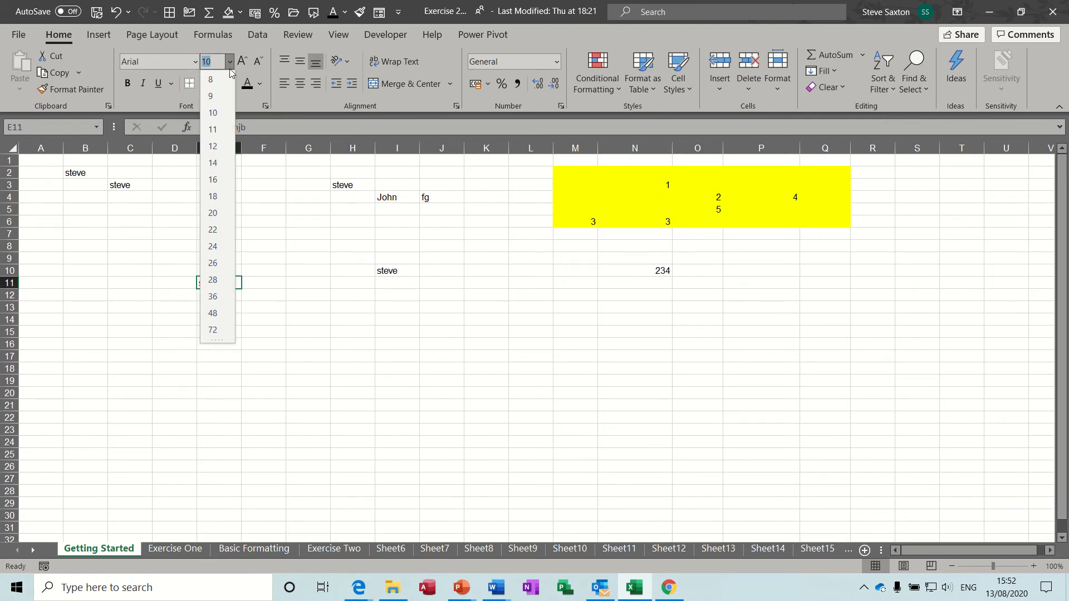
{"action": "left_click", "coordinate": [230, 64]}
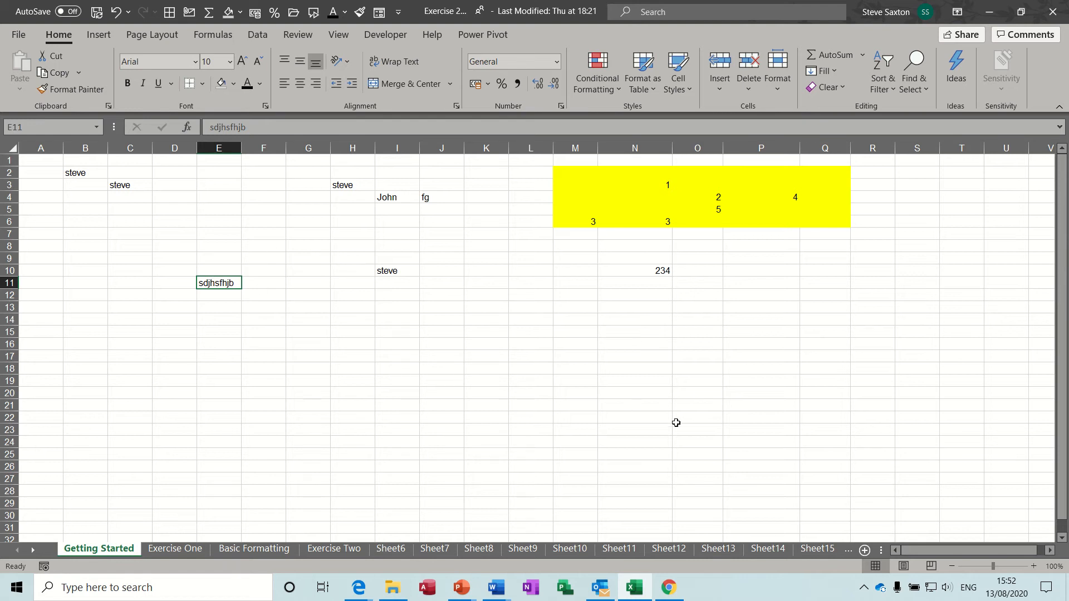
Zoom the sheet out to 50% and click around cells C3, C4, D6 and B3
{"action": "left_click", "coordinate": [953, 567]}
{"action": "left_click", "coordinate": [953, 567]}
{"action": "left_click", "coordinate": [952, 567]}
{"action": "left_click", "coordinate": [953, 567]}
{"action": "left_click", "coordinate": [953, 567]}
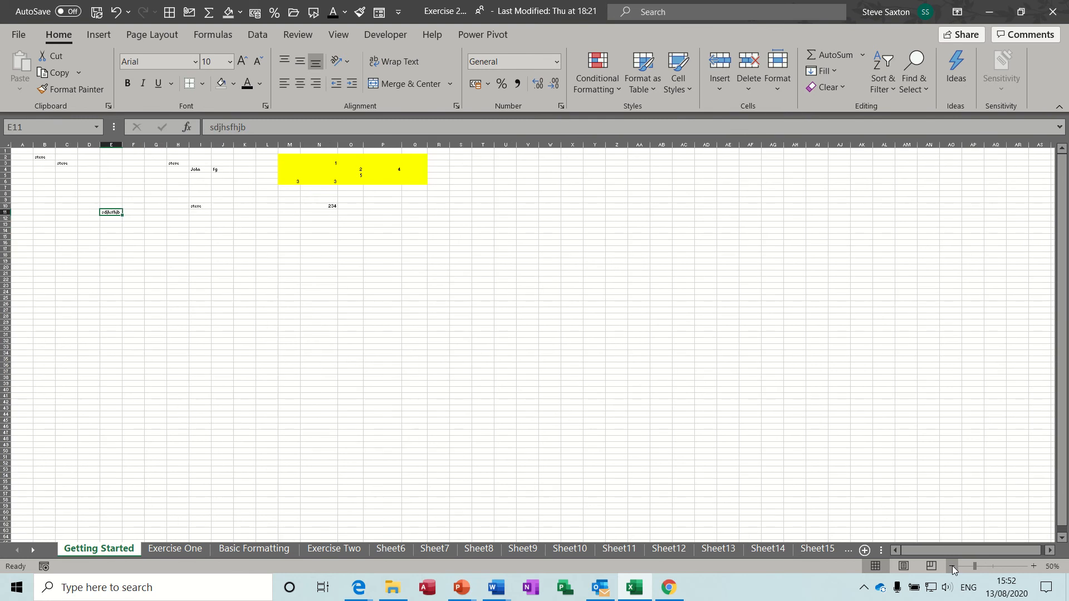
{"action": "left_click", "coordinate": [67, 165]}
{"action": "left_click", "coordinate": [66, 170]}
{"action": "left_click", "coordinate": [83, 182]}
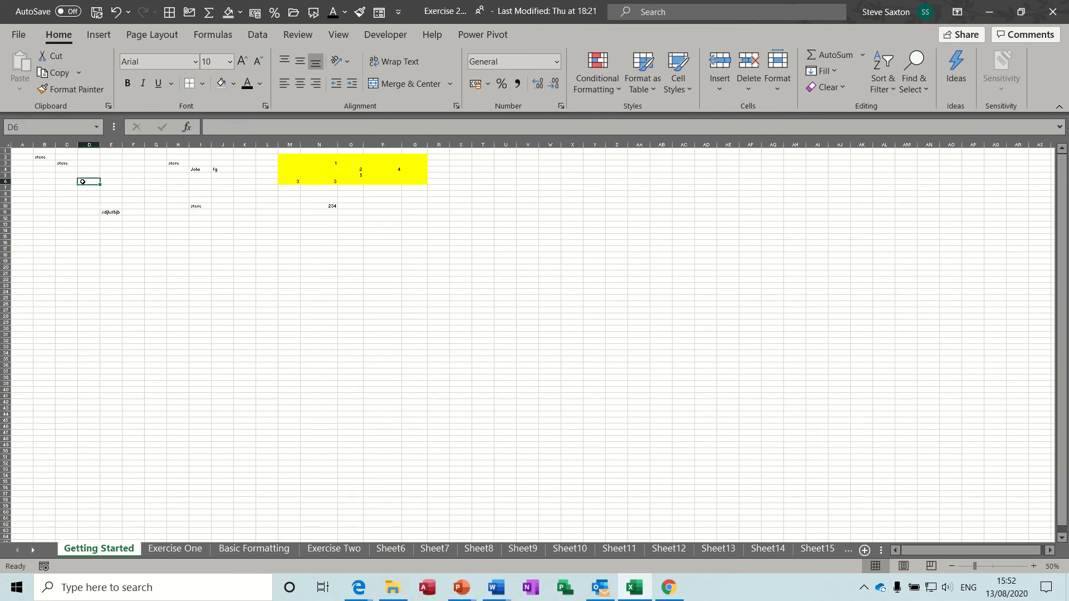
{"action": "left_click", "coordinate": [54, 165]}
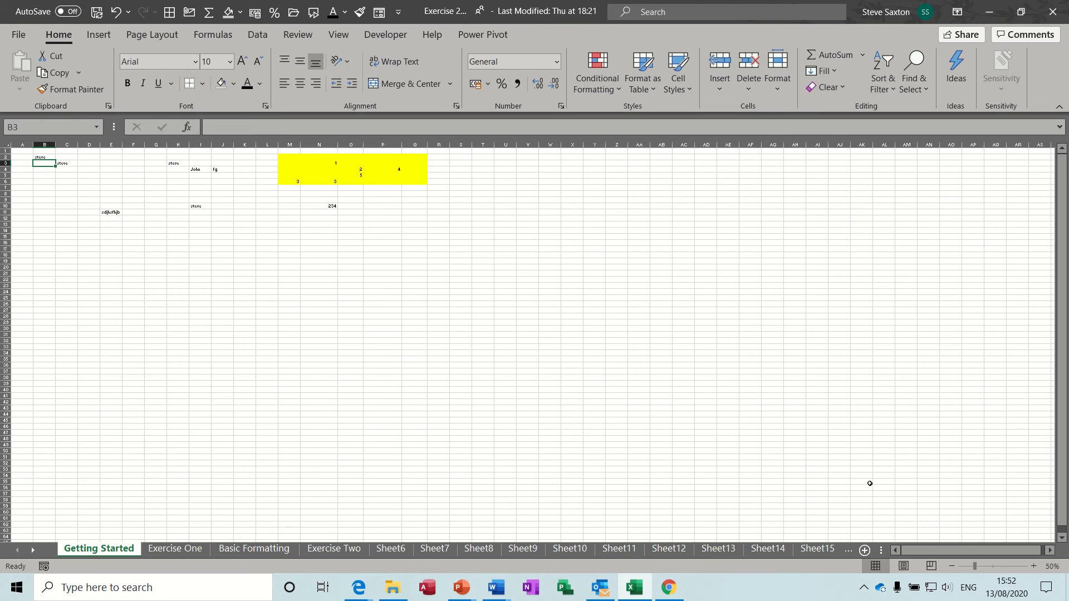
Zoom the sheet back in to 120%
{"action": "left_click", "coordinate": [1033, 566]}
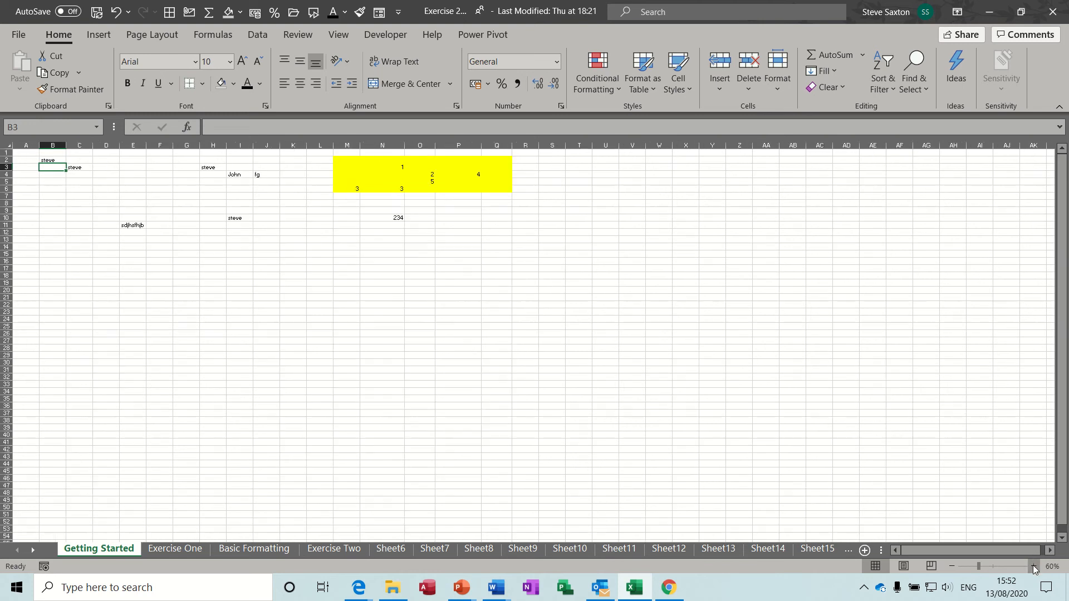
{"action": "left_click", "coordinate": [1034, 566]}
{"action": "left_click", "coordinate": [1034, 566]}
{"action": "left_click", "coordinate": [1034, 566]}
{"action": "left_click", "coordinate": [1033, 566]}
{"action": "left_click", "coordinate": [1034, 566]}
{"action": "left_click", "coordinate": [1034, 566]}
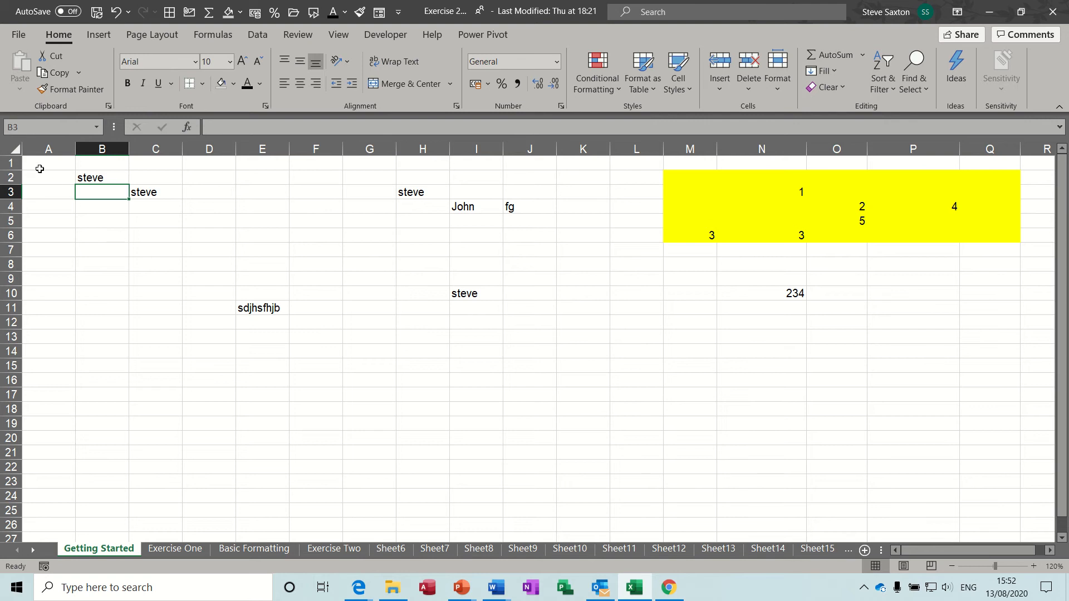
Practise selecting column A and row 1, then select the range A1:Q14
{"action": "left_click", "coordinate": [49, 149]}
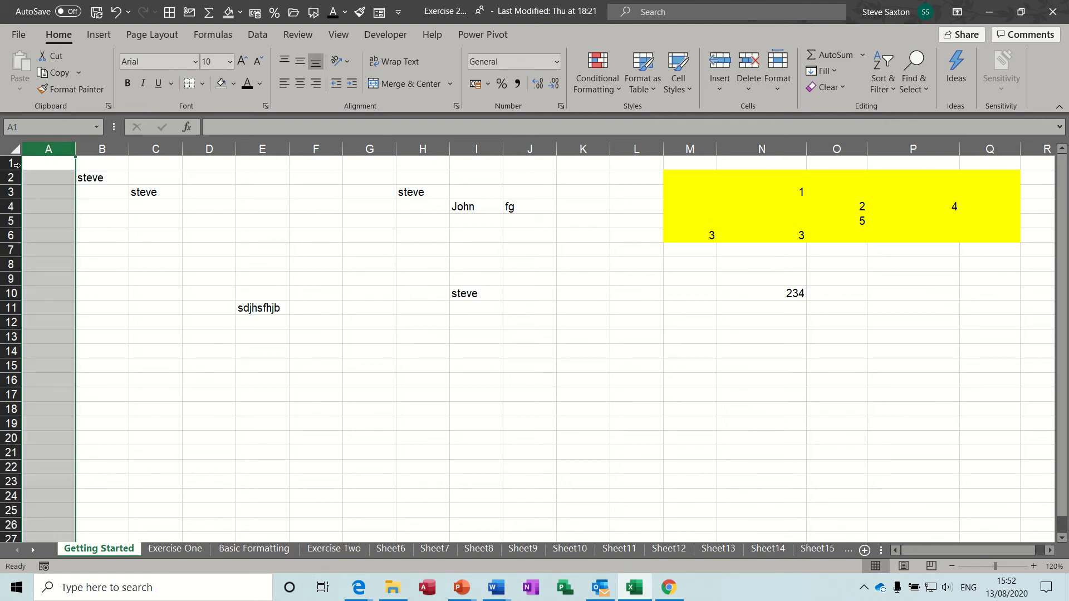
{"action": "left_click", "coordinate": [10, 163]}
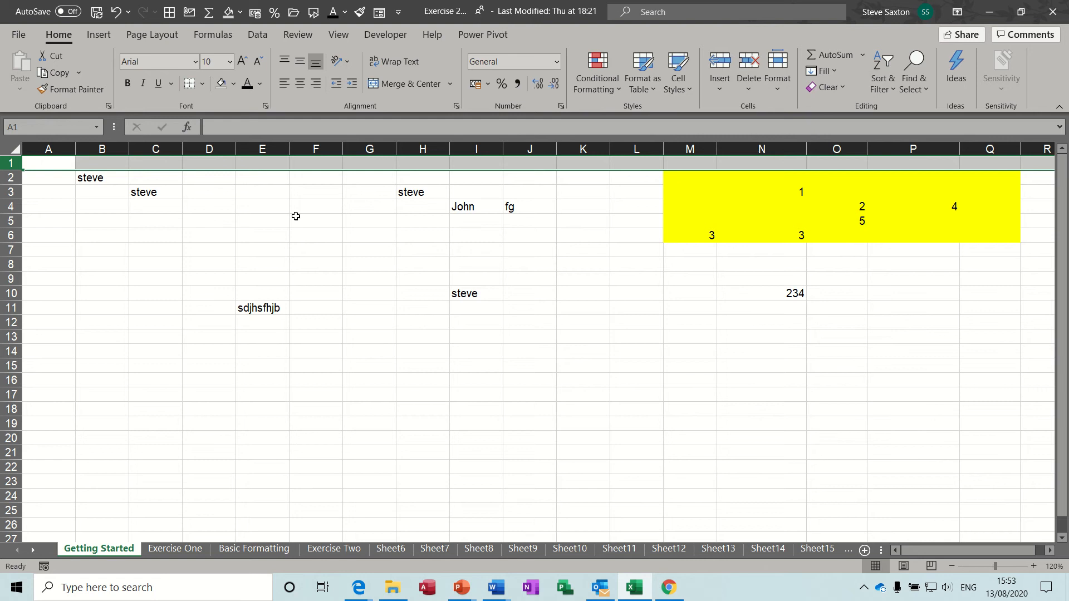
{"action": "left_click", "coordinate": [57, 150]}
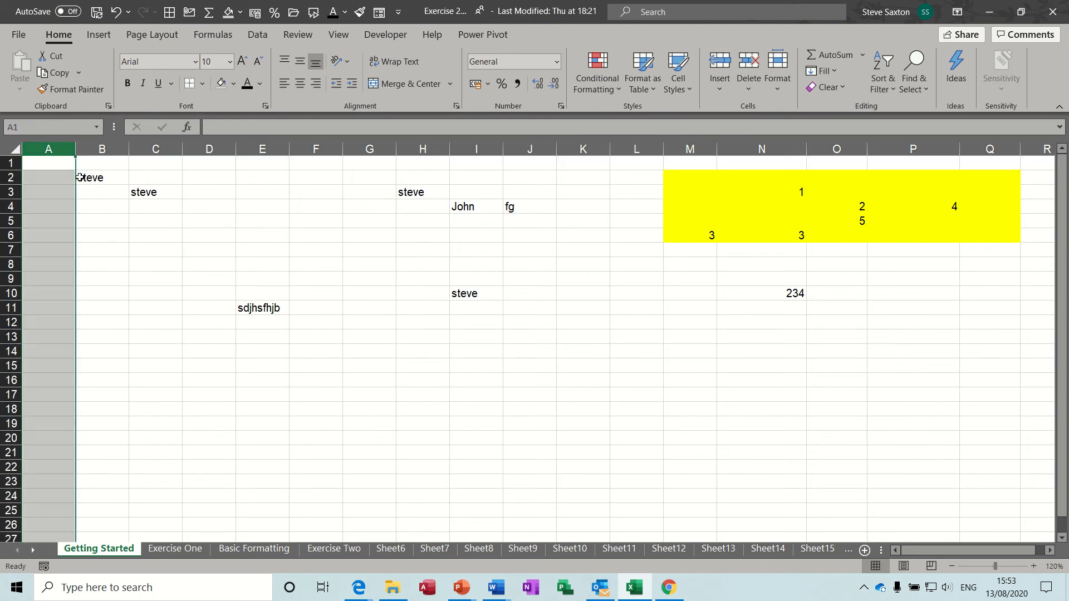
{"action": "left_click", "coordinate": [46, 161]}
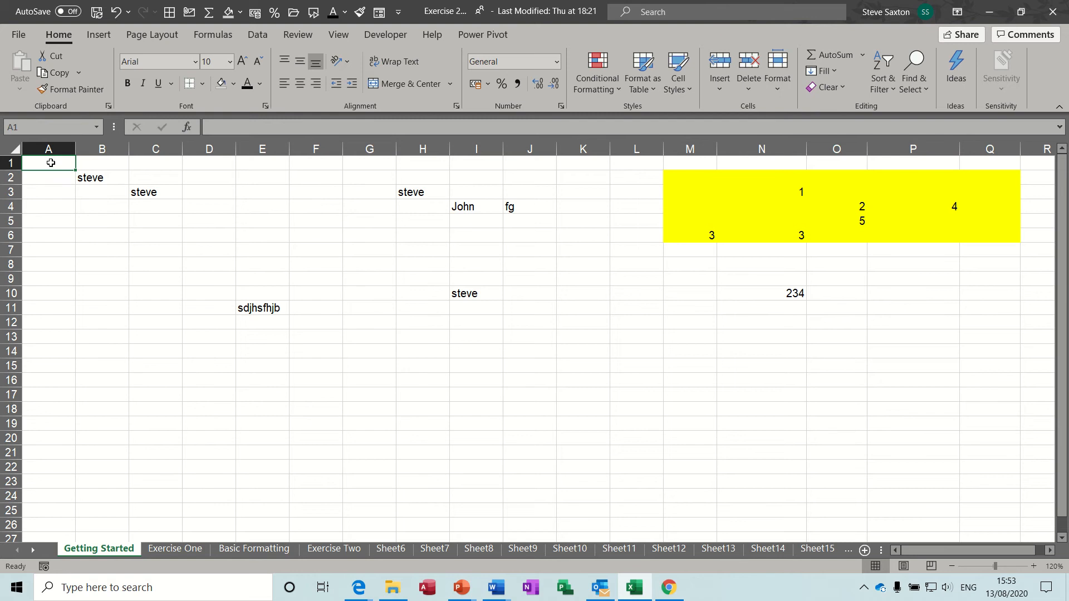
{"action": "left_click_drag", "start_coordinate": [50, 169], "coordinate": [999, 419]}
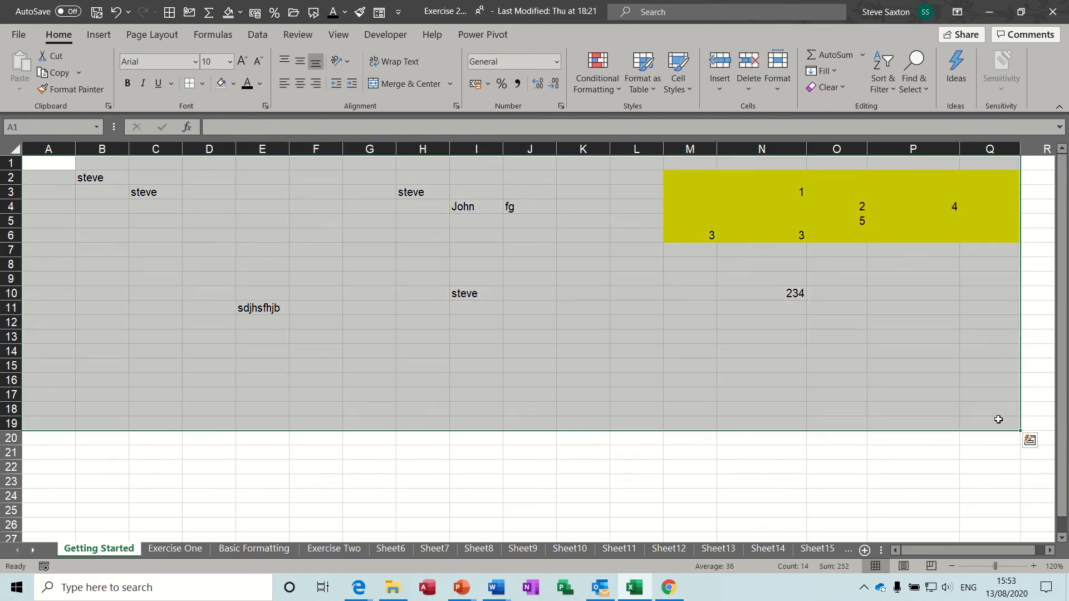
{"action": "left_click", "coordinate": [365, 261]}
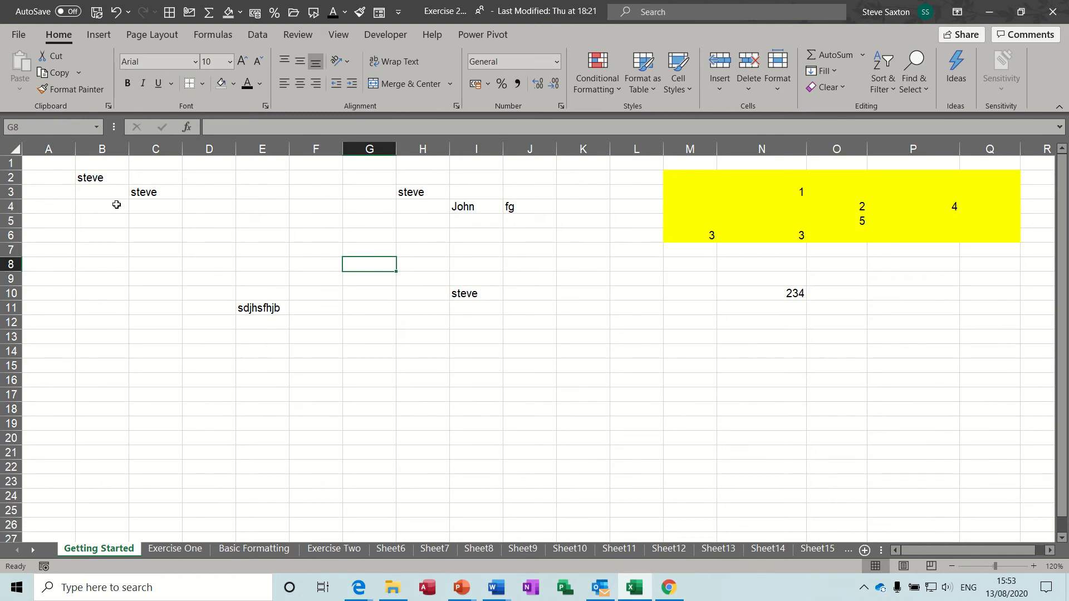
{"action": "left_click_drag", "start_coordinate": [58, 163], "coordinate": [1007, 351]}
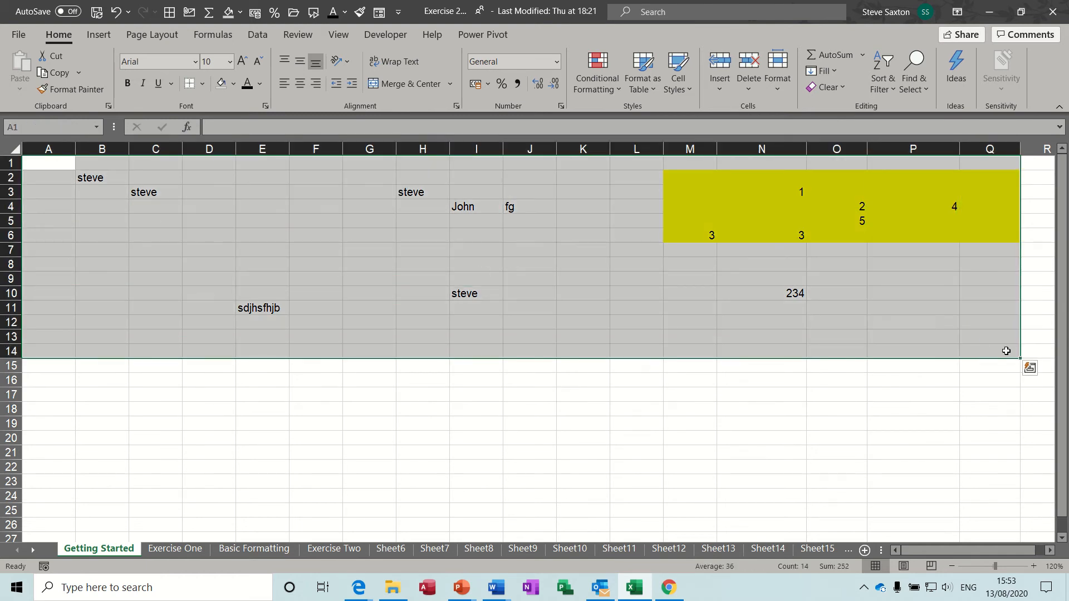
Delete the selected contents and use Clear All to remove the remaining yellow fill
{"action": "key", "text": "Delete"}
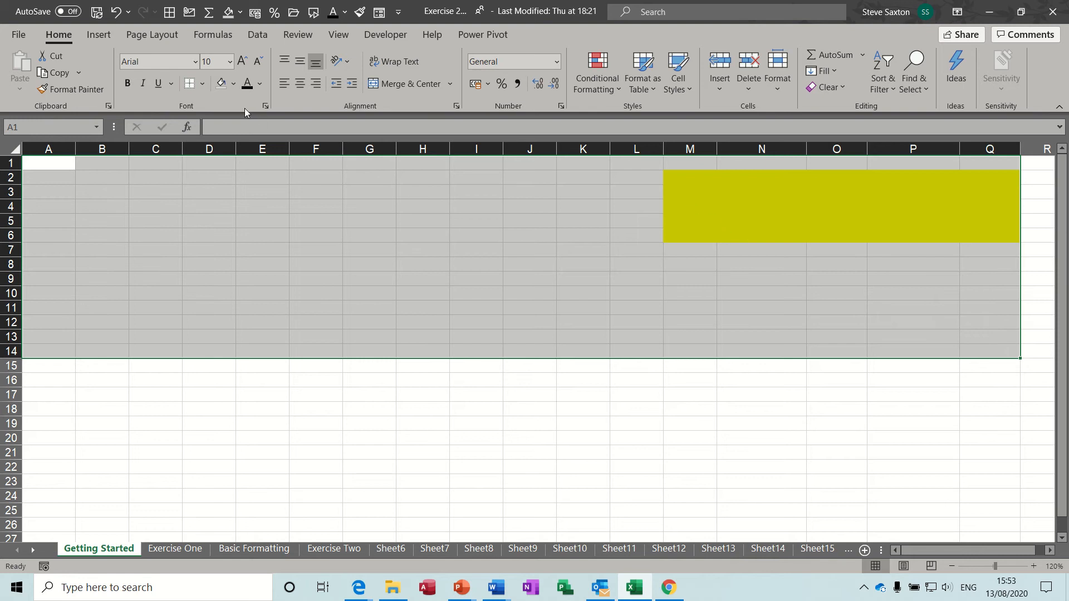
{"action": "left_click", "coordinate": [221, 85]}
{"action": "left_click", "coordinate": [361, 308]}
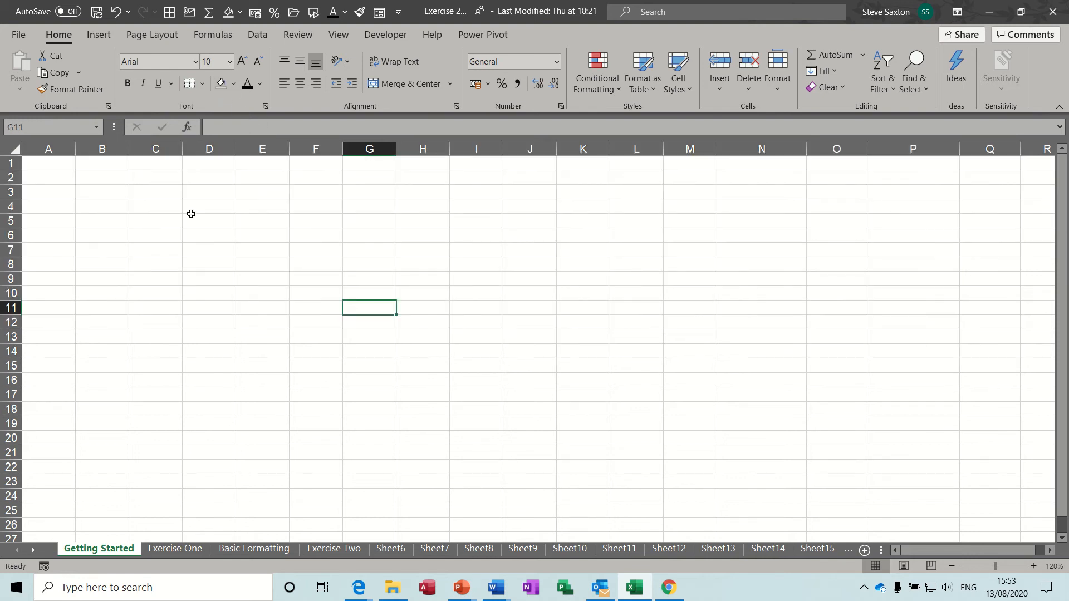
{"action": "left_click", "coordinate": [136, 192]}
{"action": "left_click", "coordinate": [83, 174]}
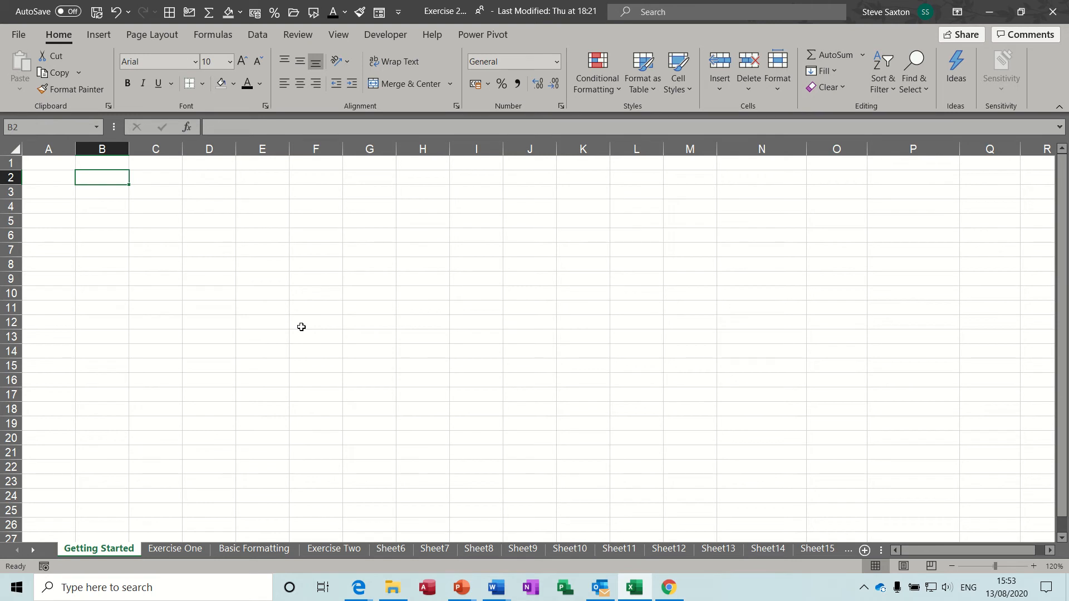
Practise selecting columns B through E, then make B2 the active cell
{"action": "left_click", "coordinate": [102, 150]}
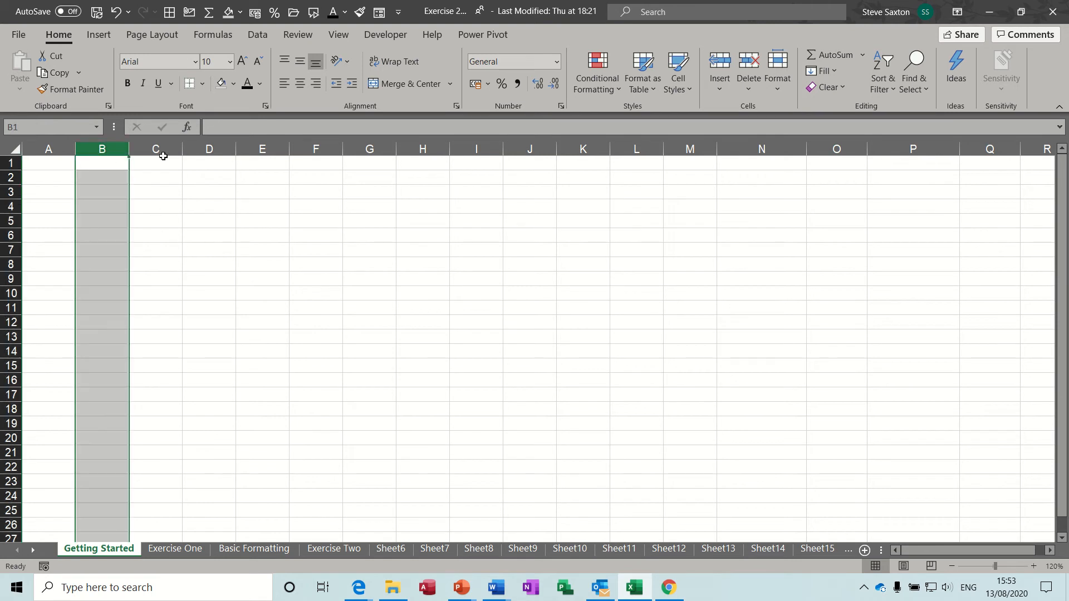
{"action": "left_click", "coordinate": [167, 150]}
{"action": "left_click", "coordinate": [209, 150]}
{"action": "left_click", "coordinate": [264, 150]}
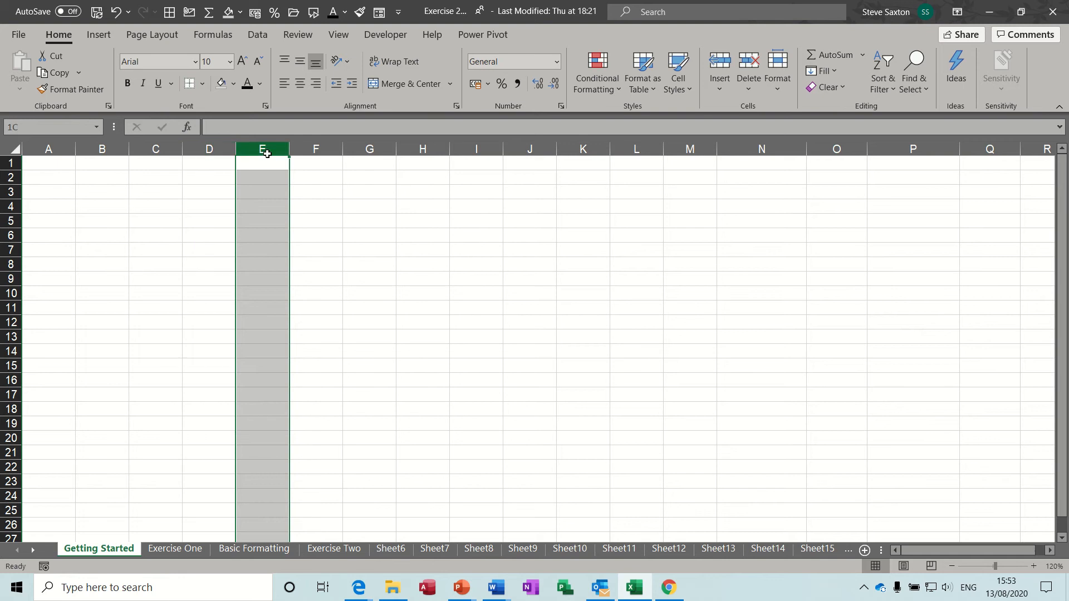
{"action": "left_click", "coordinate": [154, 148]}
{"action": "left_click", "coordinate": [208, 147]}
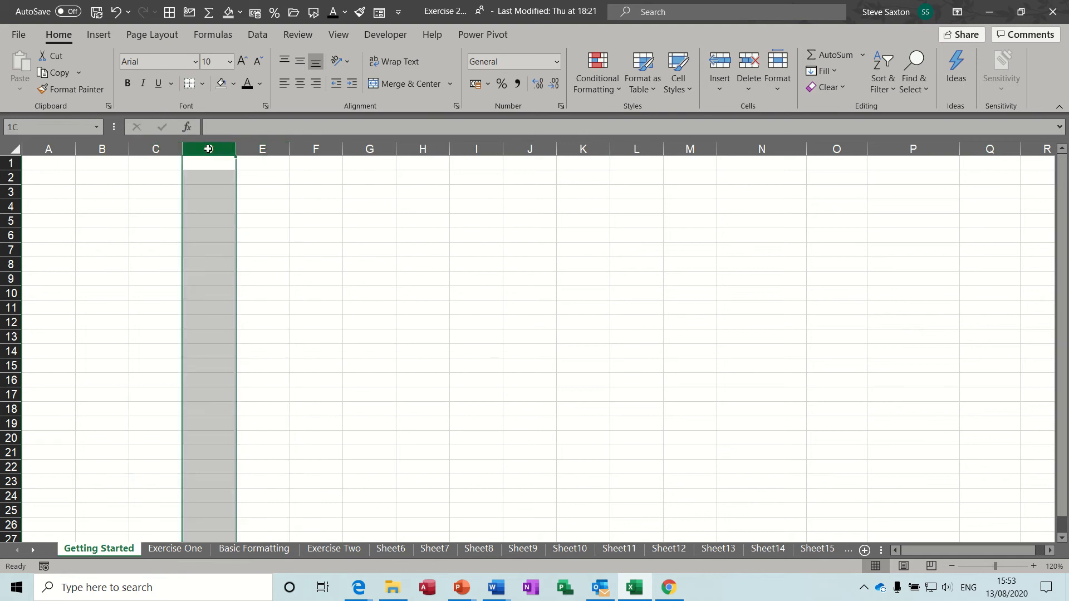
{"action": "left_click", "coordinate": [258, 152]}
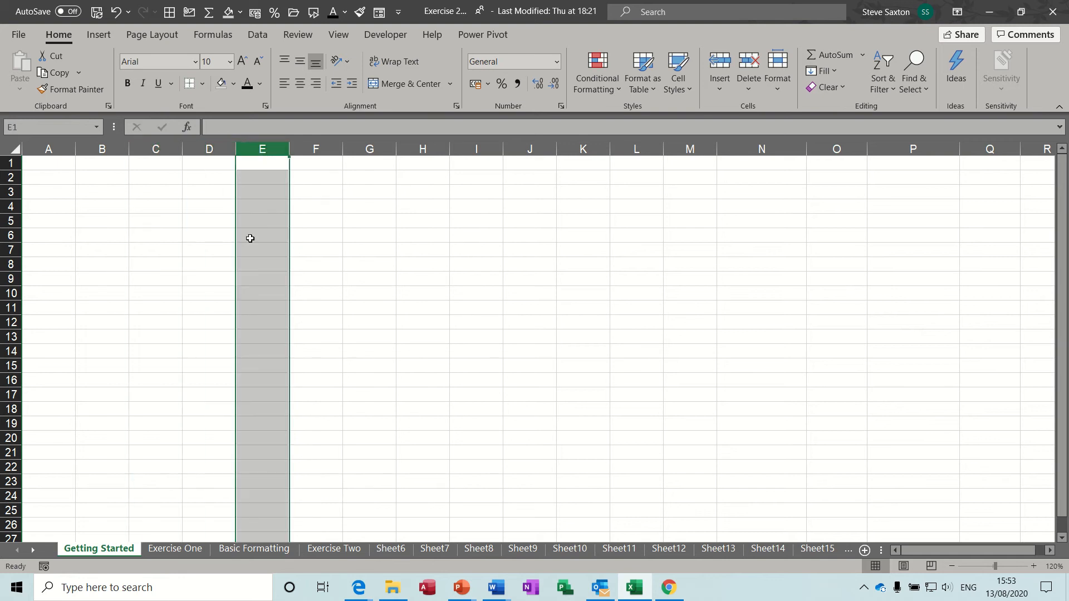
{"action": "left_click", "coordinate": [85, 178]}
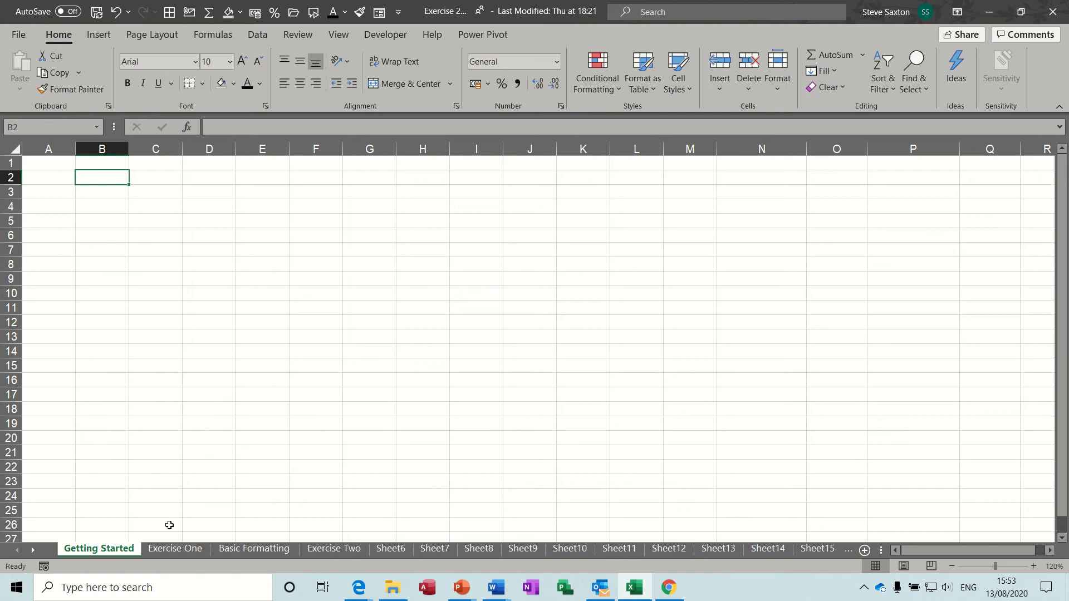
{"action": "left_click", "coordinate": [174, 549]}
Go to Sheet6 and rename its tab to a first name
{"action": "left_click", "coordinate": [233, 551]}
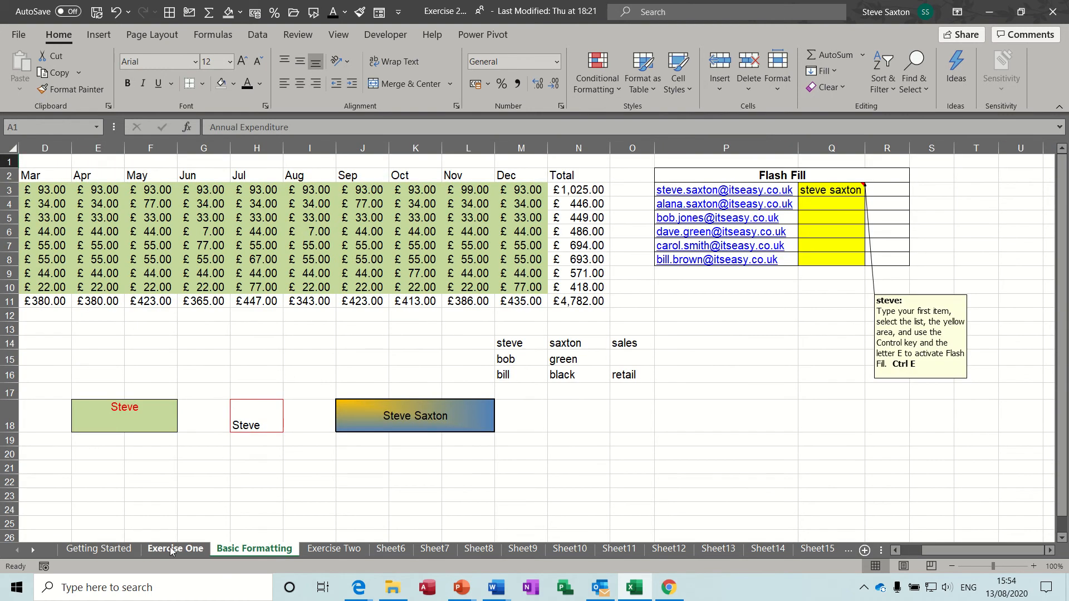
{"action": "left_click", "coordinate": [171, 550]}
{"action": "left_click", "coordinate": [392, 550]}
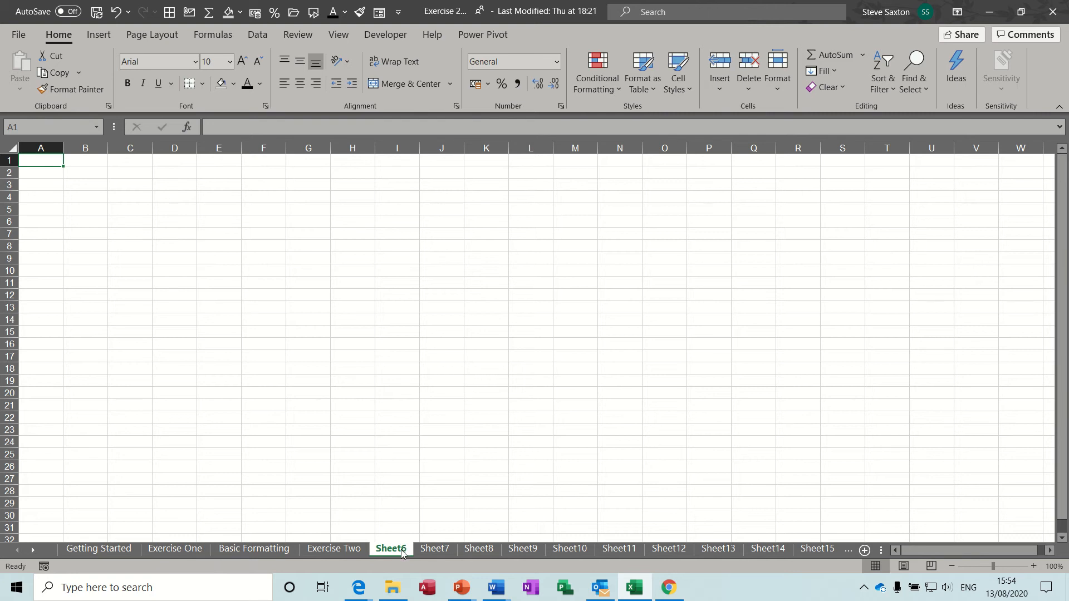
{"action": "double_click", "coordinate": [401, 550]}
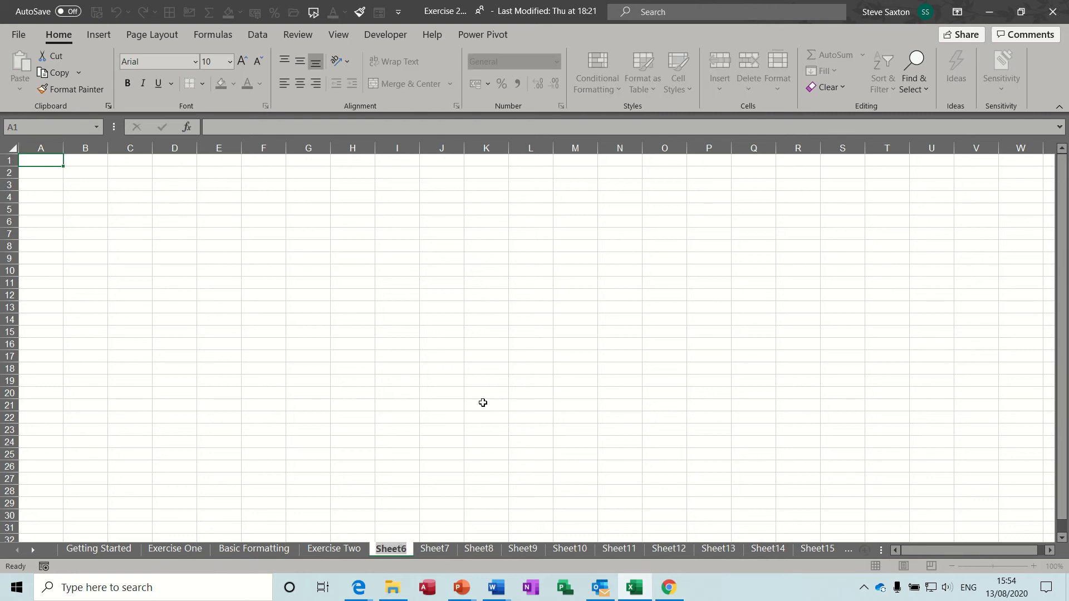
{"action": "type", "text": "Steve"}
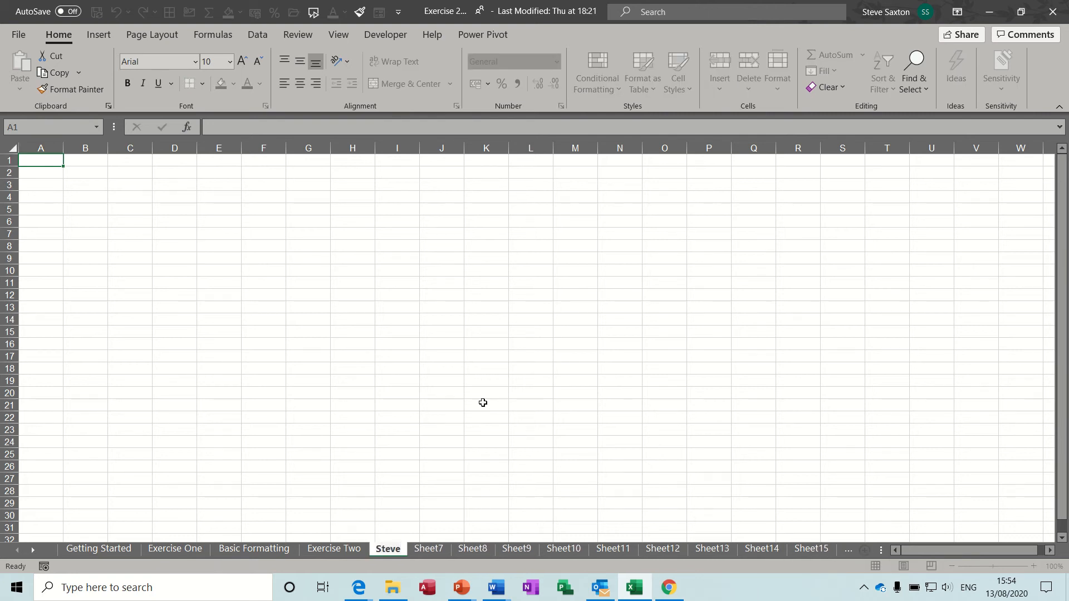
Rename Sheet7 to another first name, move the first renamed tab after it, and return to Getting Started
{"action": "double_click", "coordinate": [429, 549]}
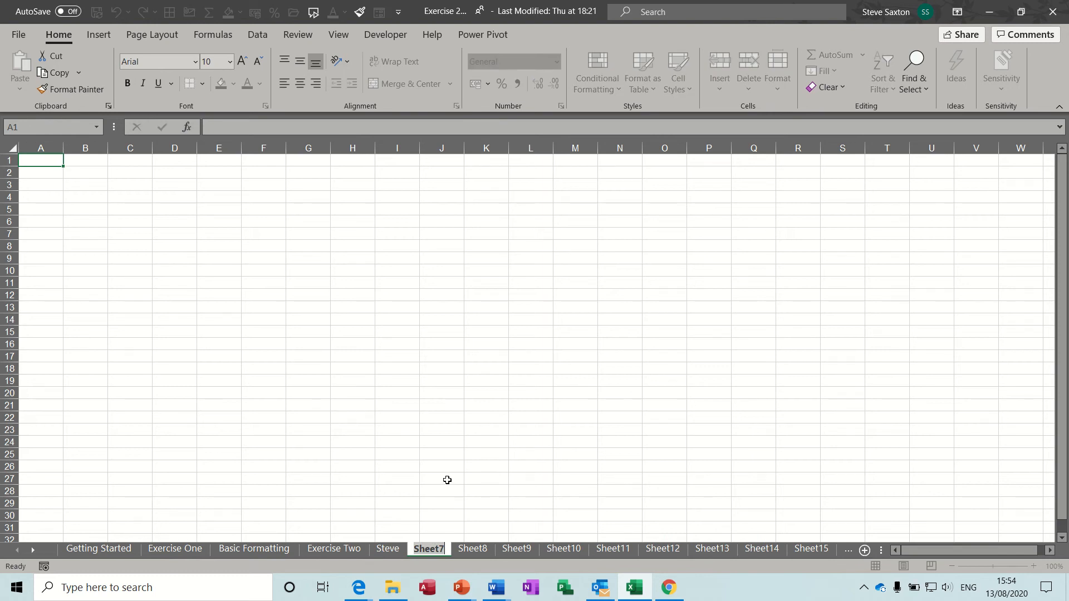
{"action": "type", "text": "john"}
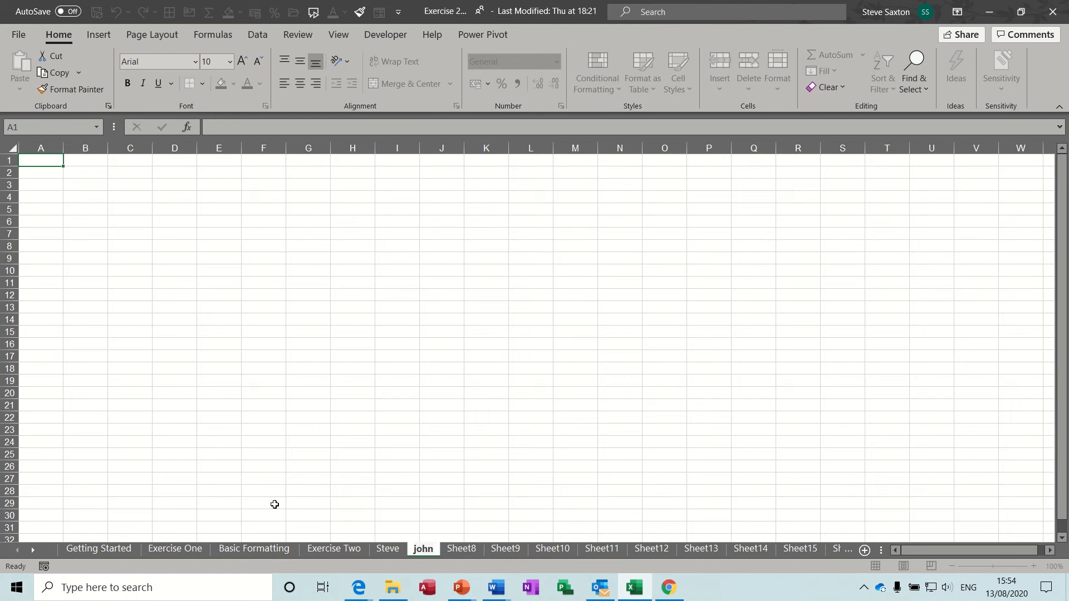
{"action": "left_click", "coordinate": [397, 549]}
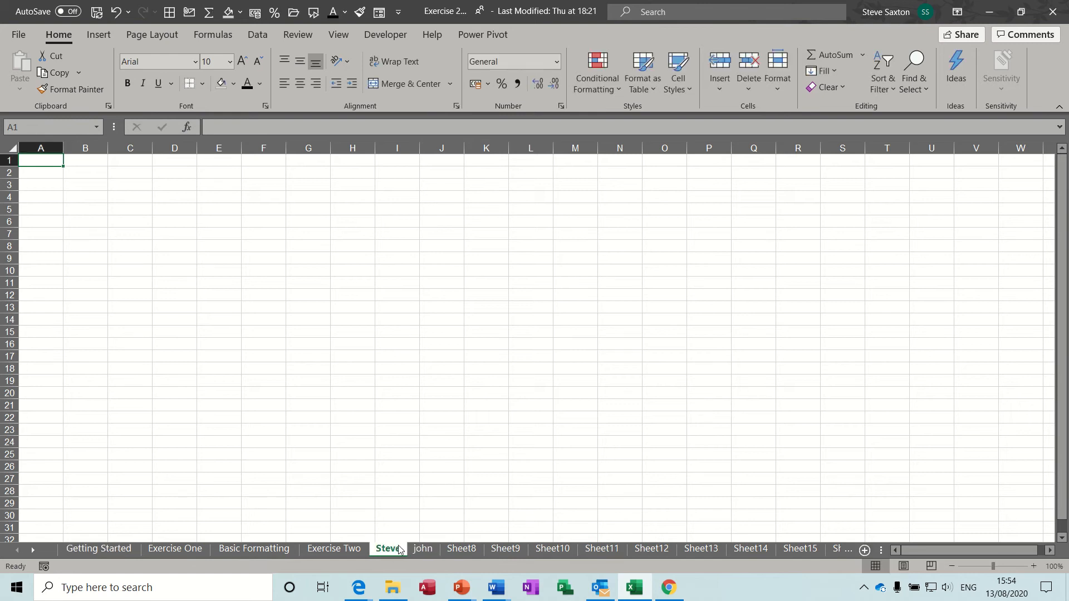
{"action": "left_click_drag", "start_coordinate": [392, 553], "coordinate": [425, 548]}
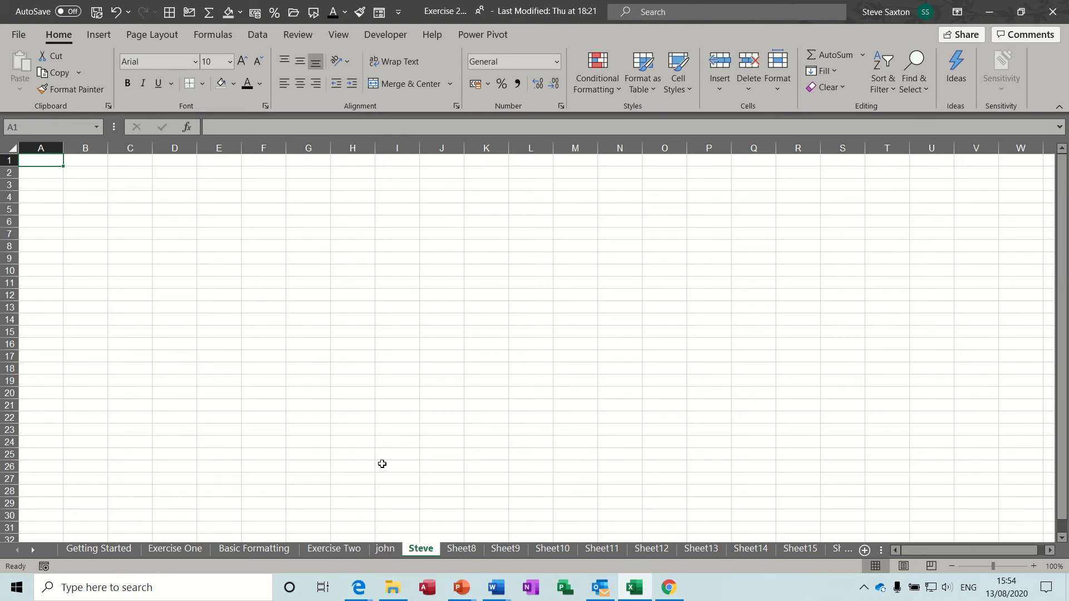
{"action": "left_click", "coordinate": [110, 548]}
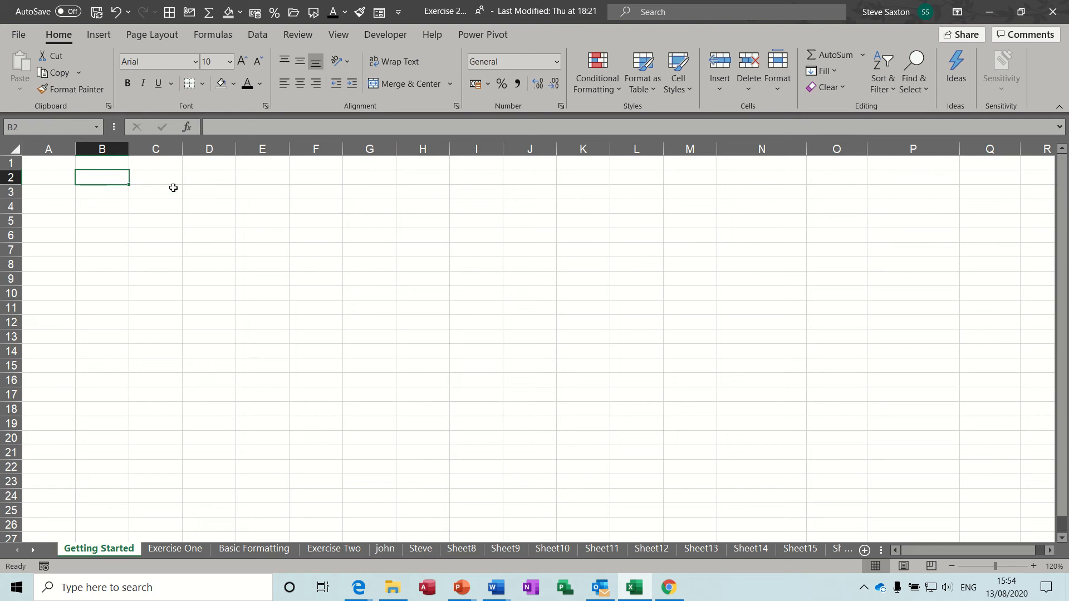
Enter Mon in B2 and zoom the sheet in to 150%
{"action": "type", "text": "Mon"}
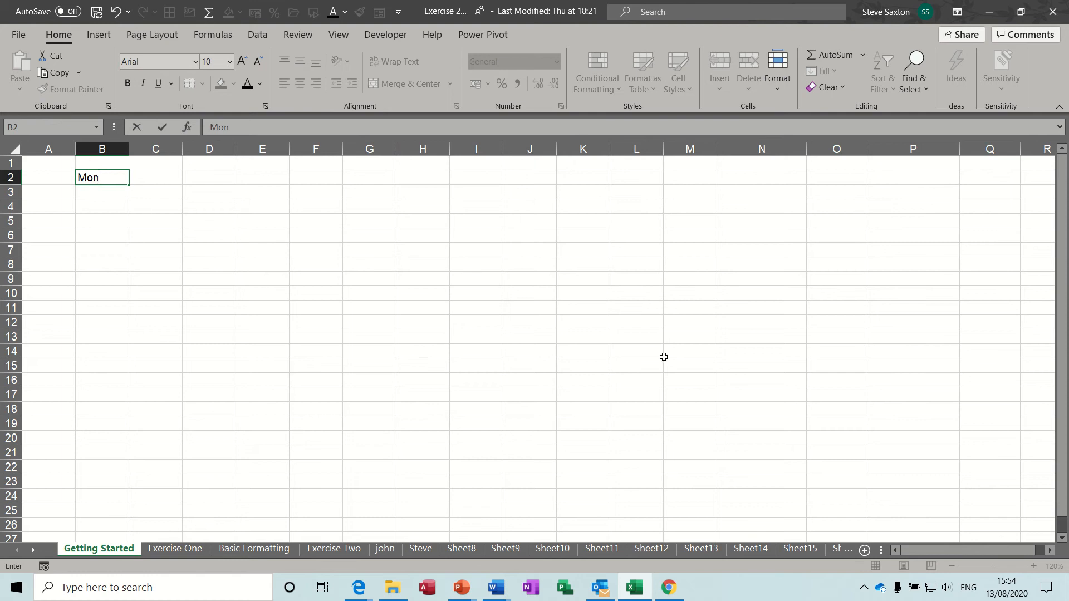
{"action": "left_click", "coordinate": [281, 268]}
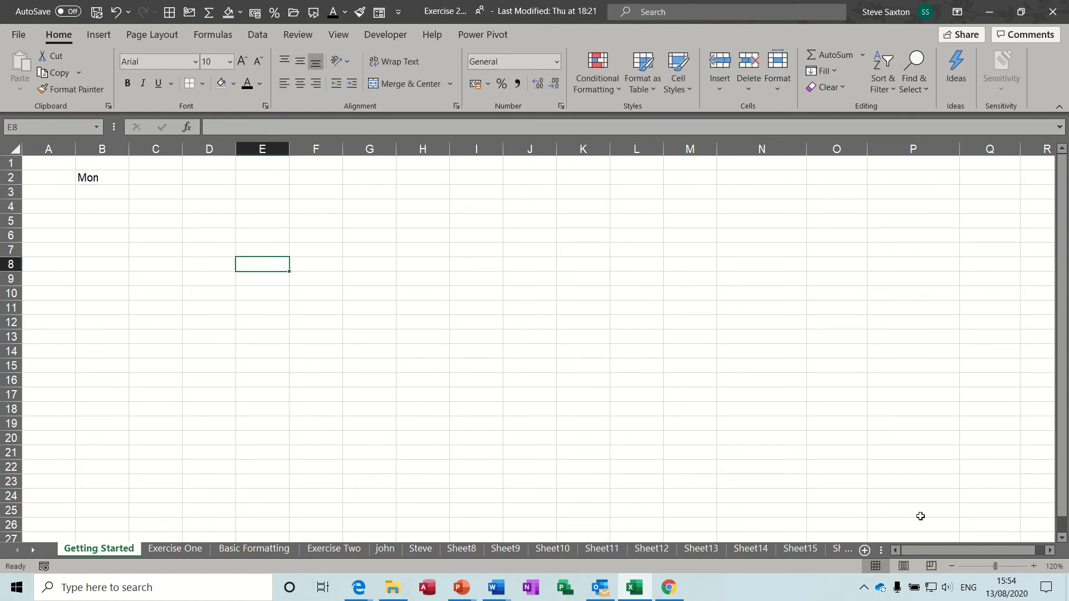
{"action": "left_click", "coordinate": [1034, 566]}
{"action": "left_click", "coordinate": [1034, 566]}
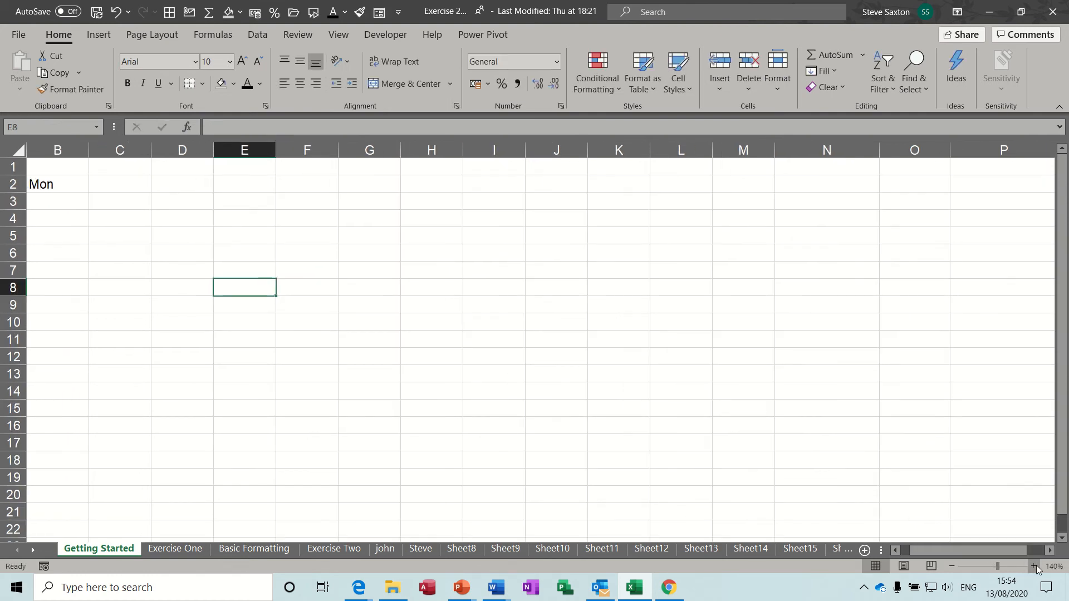
{"action": "left_click", "coordinate": [1034, 566]}
{"action": "left_click_drag", "start_coordinate": [955, 551], "coordinate": [929, 553]}
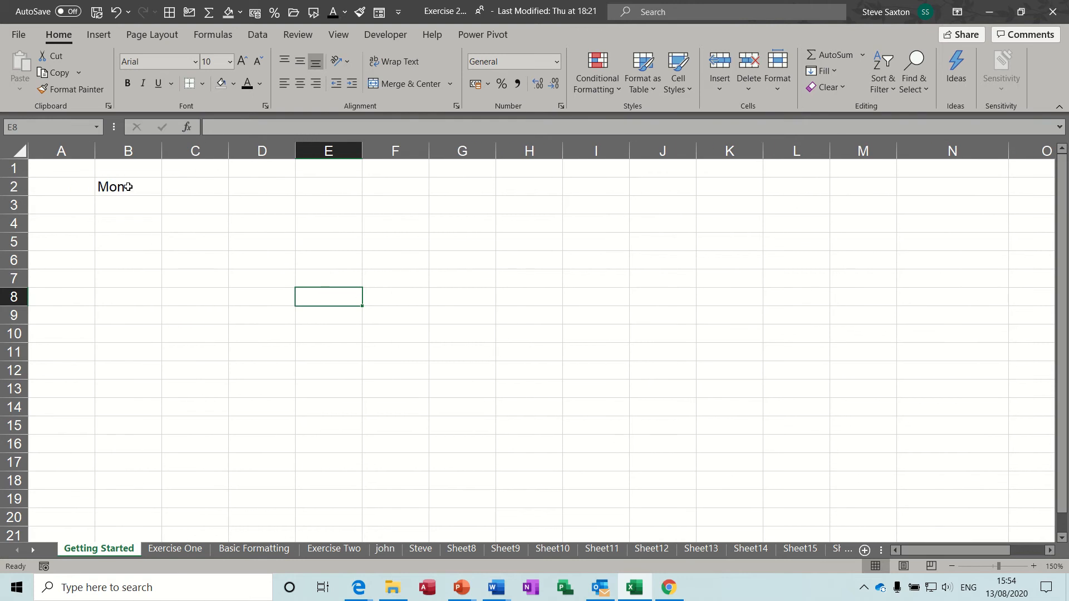
{"action": "left_click", "coordinate": [129, 186]}
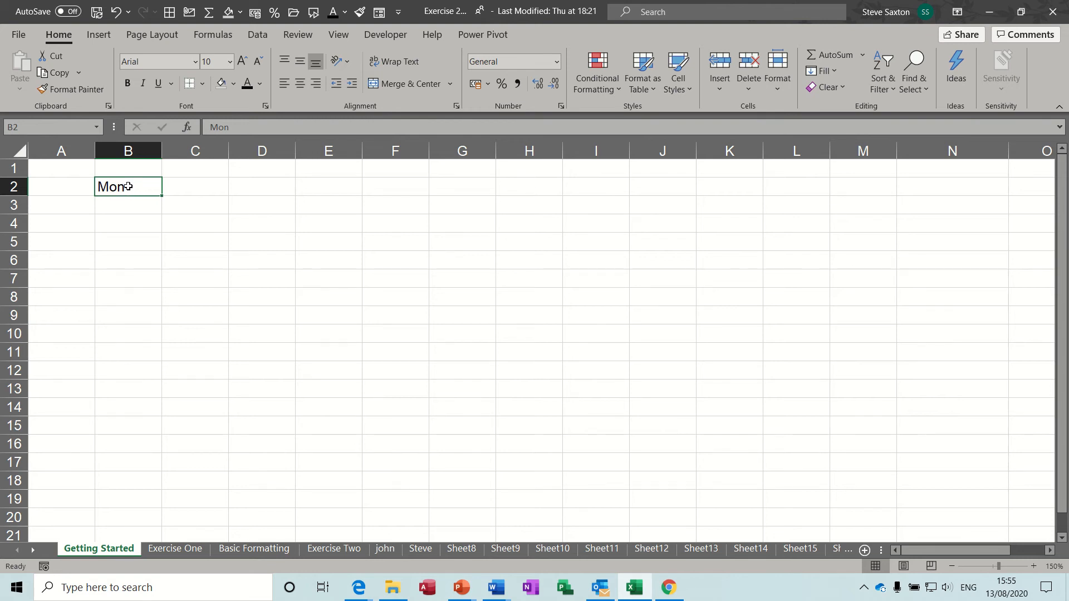
AutoFill Mon from B2 across to F2 for Mon–Fri, after undoing an accidental move of the Mon cell
{"action": "left_click_drag", "start_coordinate": [128, 187], "coordinate": [135, 304]}
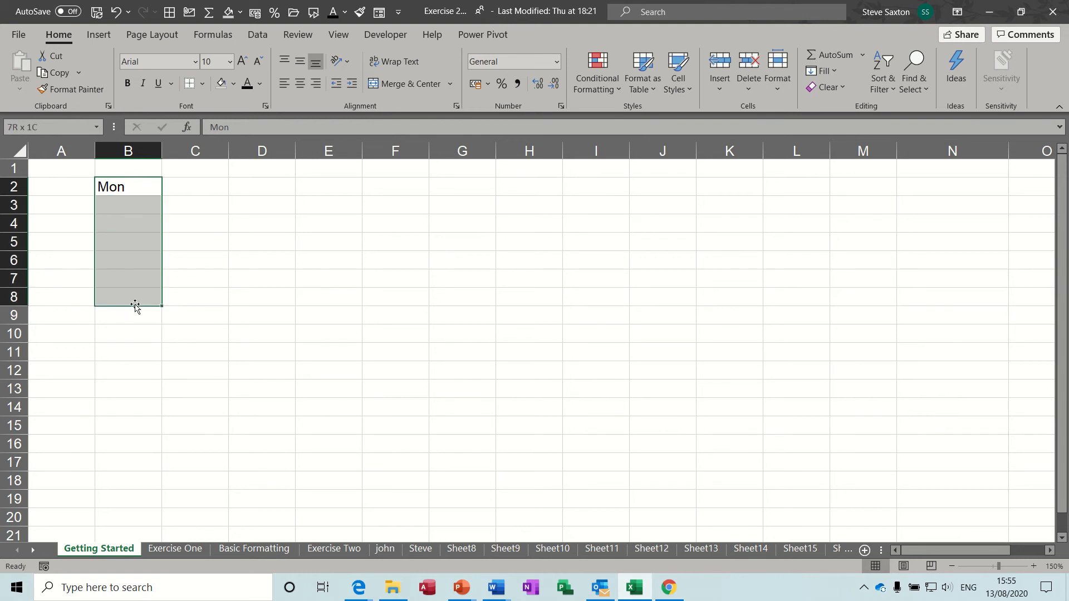
{"action": "scroll", "coordinate": [117, 226], "scroll_direction": "down", "scroll_amount": 1}
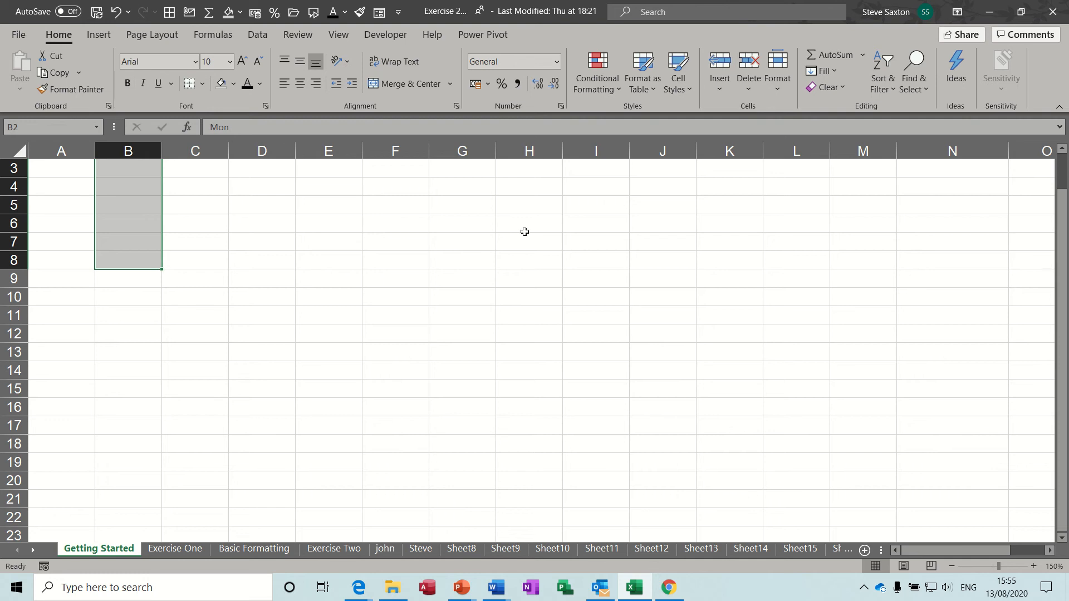
{"action": "left_click_drag", "start_coordinate": [1062, 244], "coordinate": [1062, 209]}
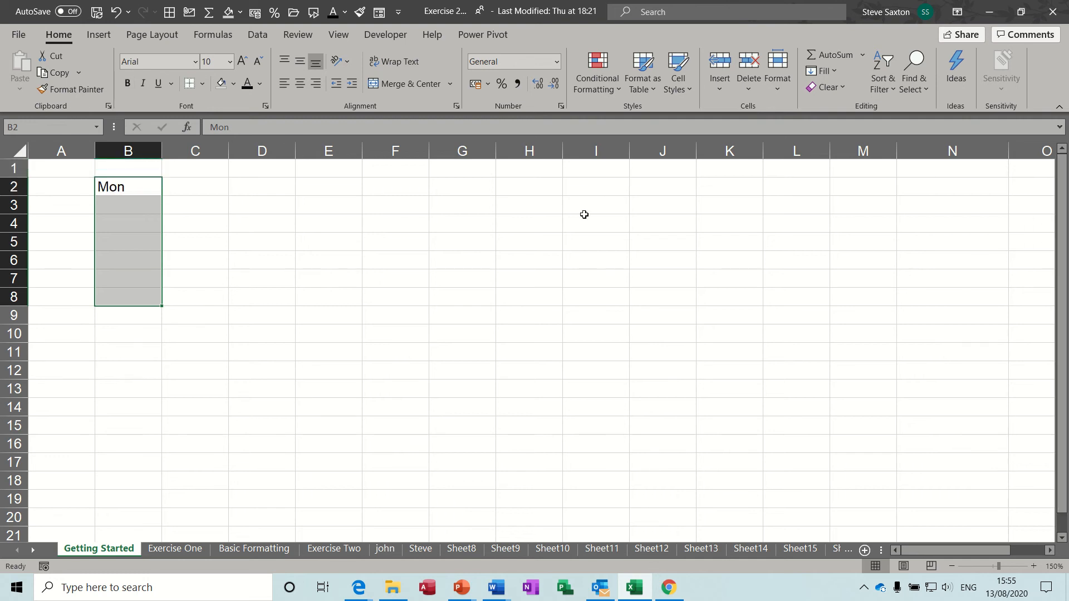
{"action": "left_click", "coordinate": [134, 186]}
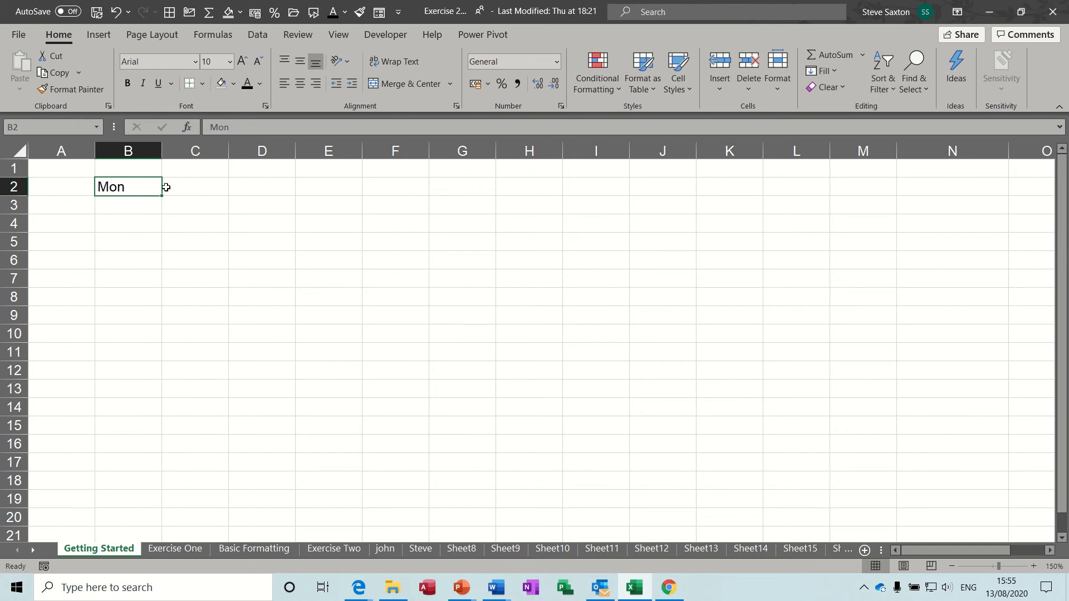
{"action": "left_click_drag", "start_coordinate": [162, 188], "coordinate": [222, 257]}
{"action": "key", "text": "ctrl+z"}
{"action": "left_click_drag", "start_coordinate": [163, 196], "coordinate": [426, 189]}
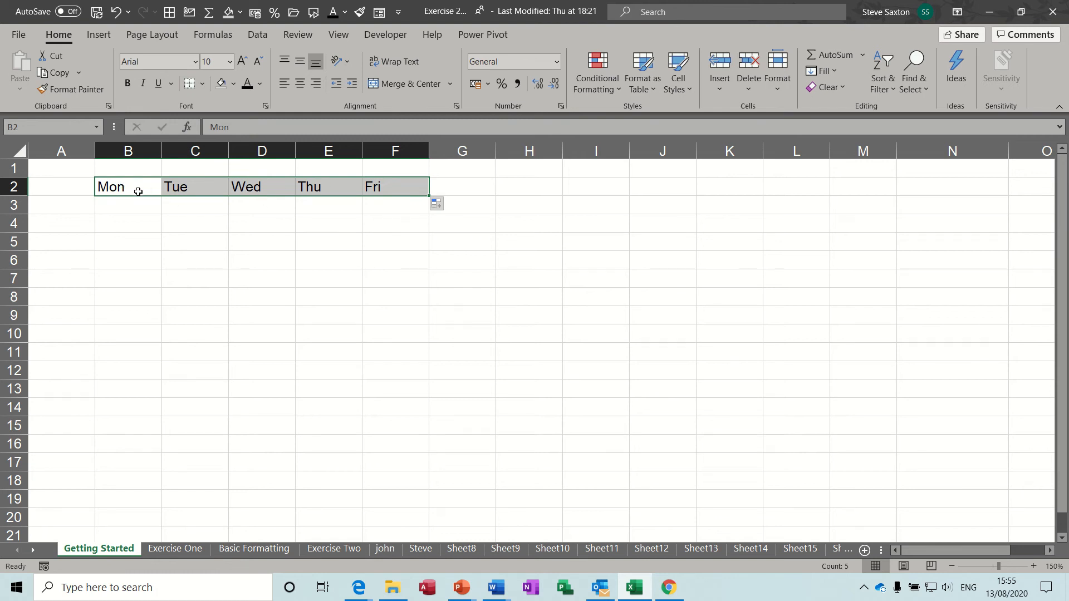
Enter Jan in G4 and fill Jan through Sep down column G
{"action": "left_click", "coordinate": [399, 188]}
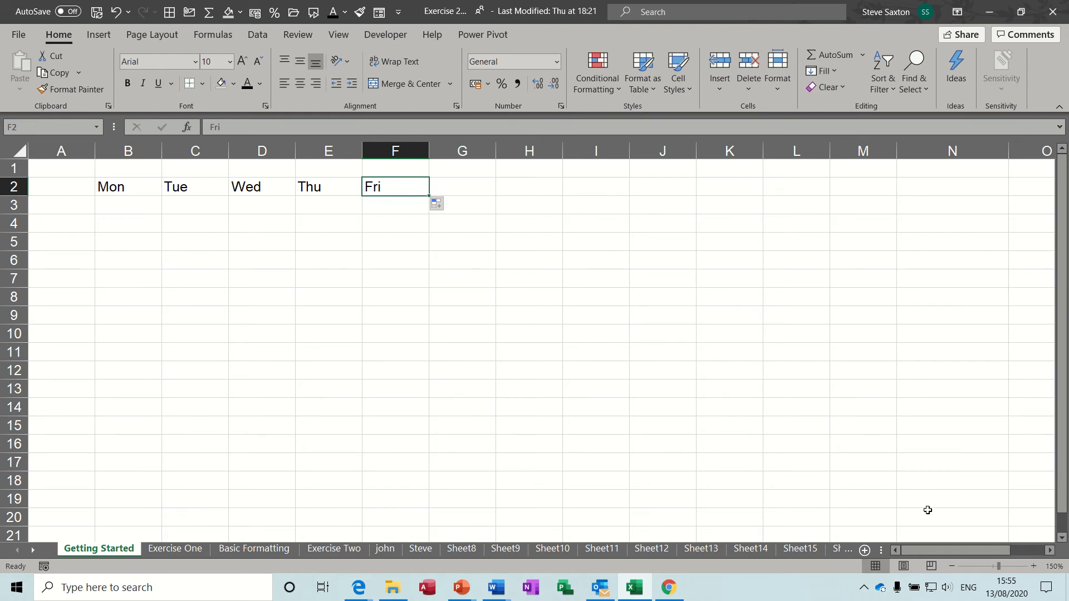
{"action": "left_click", "coordinate": [951, 567]}
{"action": "left_click", "coordinate": [952, 566]}
{"action": "left_click", "coordinate": [951, 566]}
{"action": "left_click", "coordinate": [952, 566]}
{"action": "left_click", "coordinate": [952, 567]}
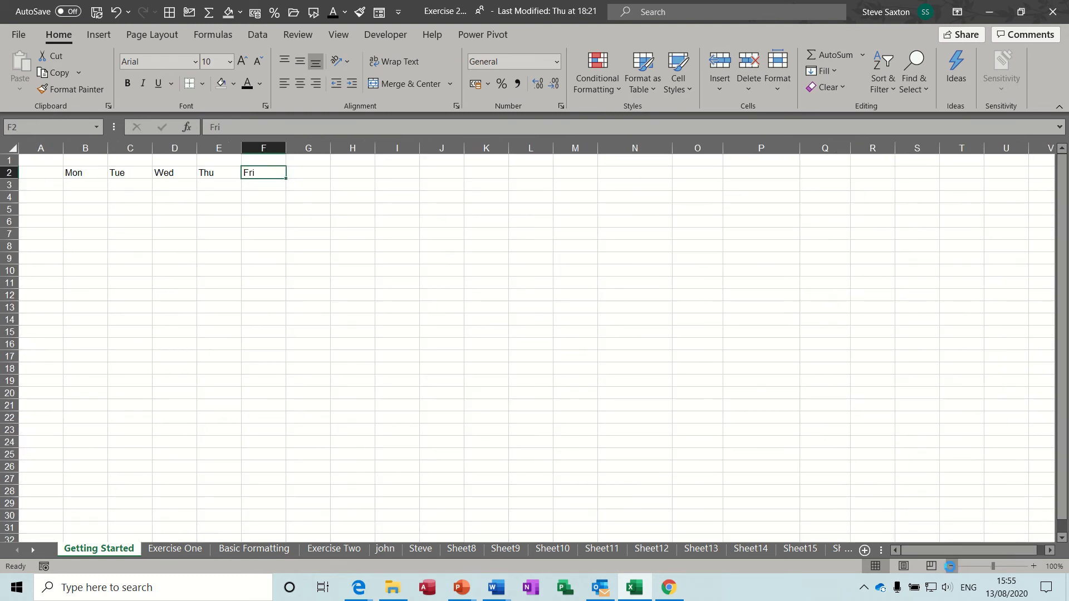
{"action": "left_click", "coordinate": [951, 566]}
{"action": "left_click", "coordinate": [951, 567]}
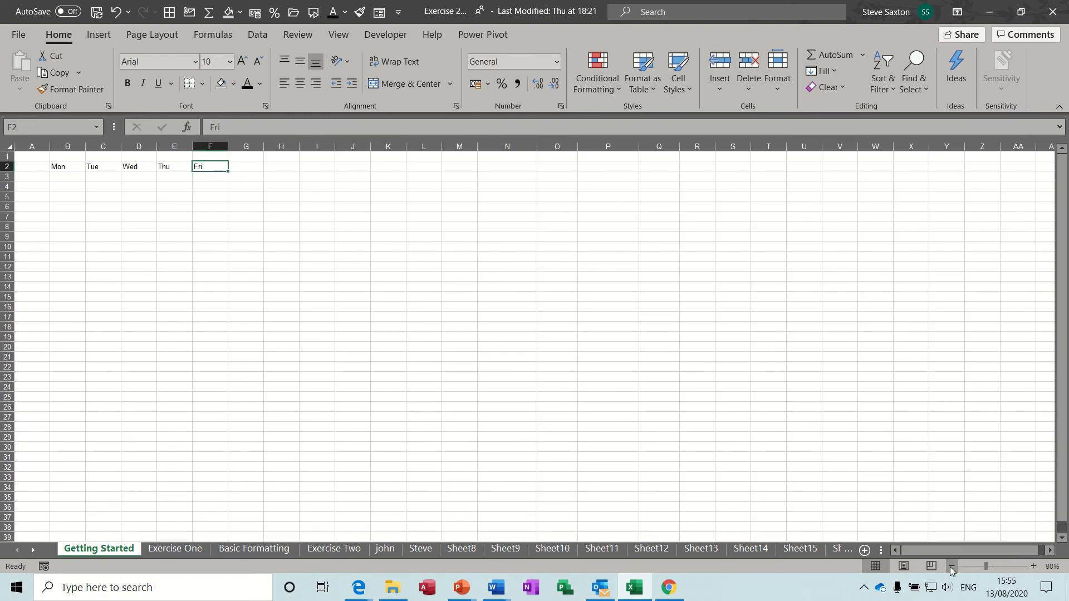
{"action": "left_click", "coordinate": [1034, 565]}
{"action": "left_click", "coordinate": [1034, 565]}
{"action": "left_click", "coordinate": [1034, 565]}
{"action": "left_click", "coordinate": [1034, 566]}
{"action": "left_click", "coordinate": [1034, 565]}
{"action": "left_click", "coordinate": [1034, 565]}
{"action": "left_click", "coordinate": [1035, 566]}
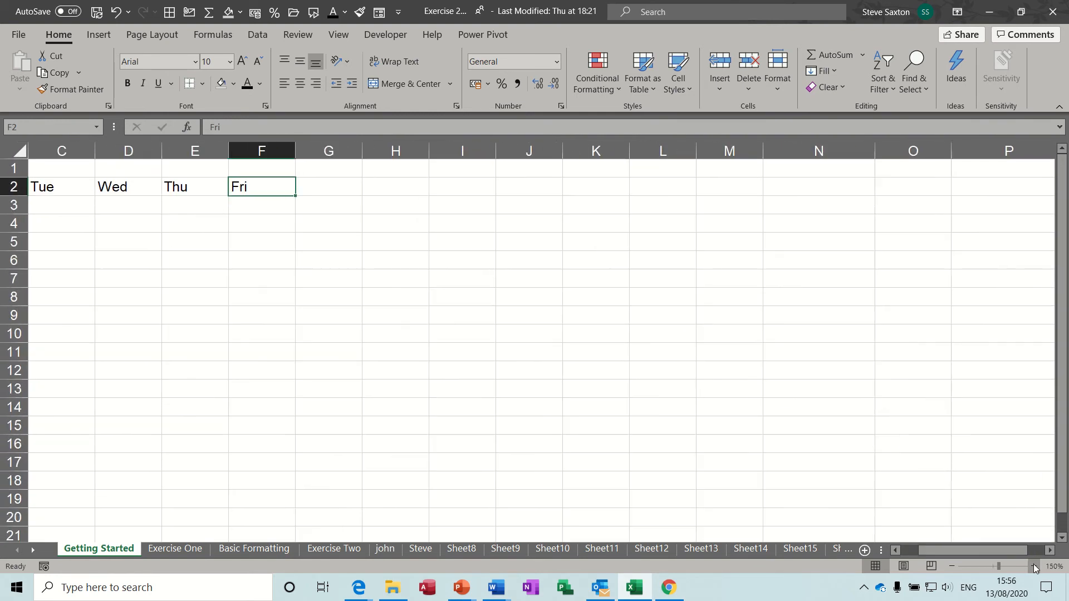
{"action": "left_click_drag", "start_coordinate": [936, 549], "coordinate": [907, 550]}
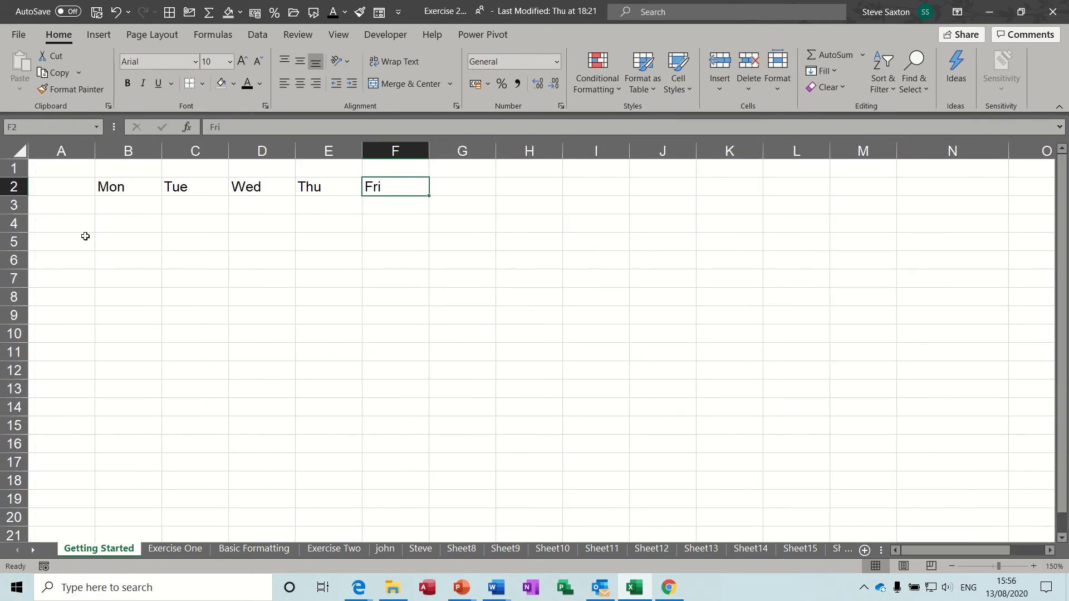
{"action": "left_click", "coordinate": [467, 228]}
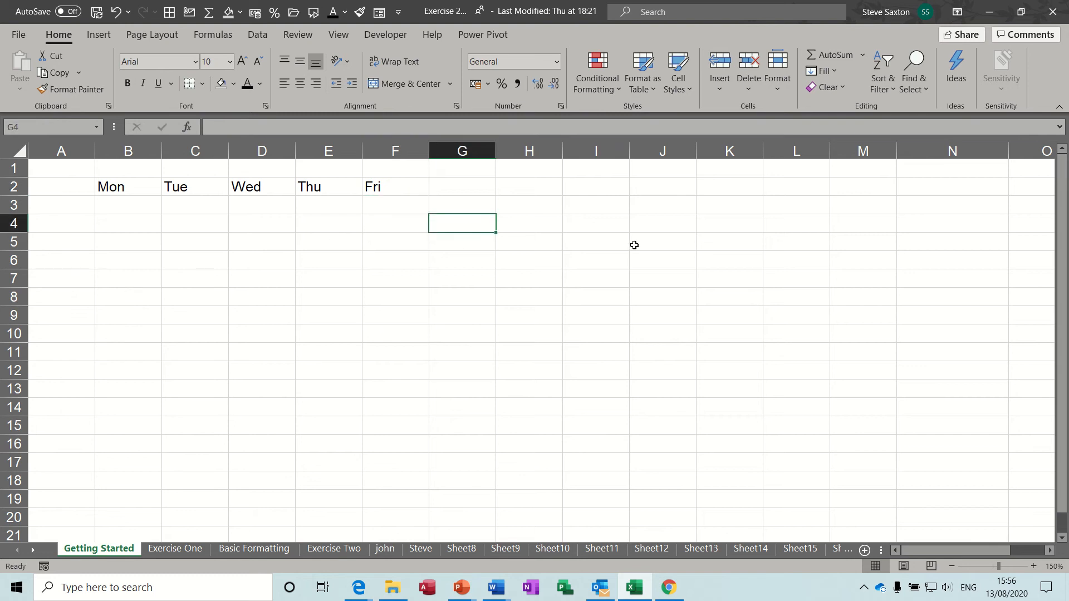
{"action": "type", "text": "Jan"}
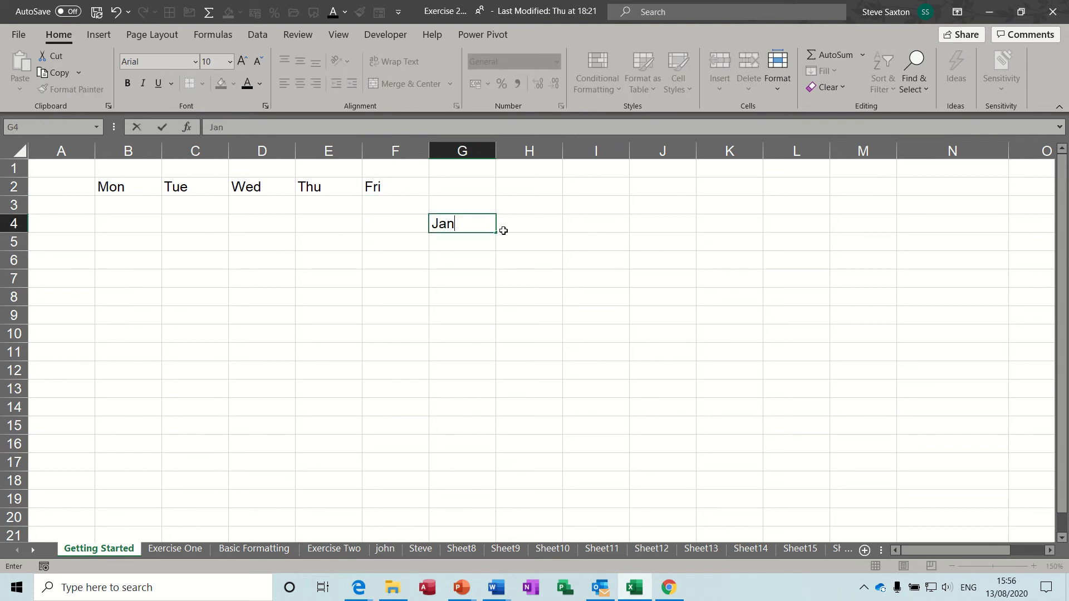
{"action": "left_click_drag", "start_coordinate": [496, 232], "coordinate": [495, 372]}
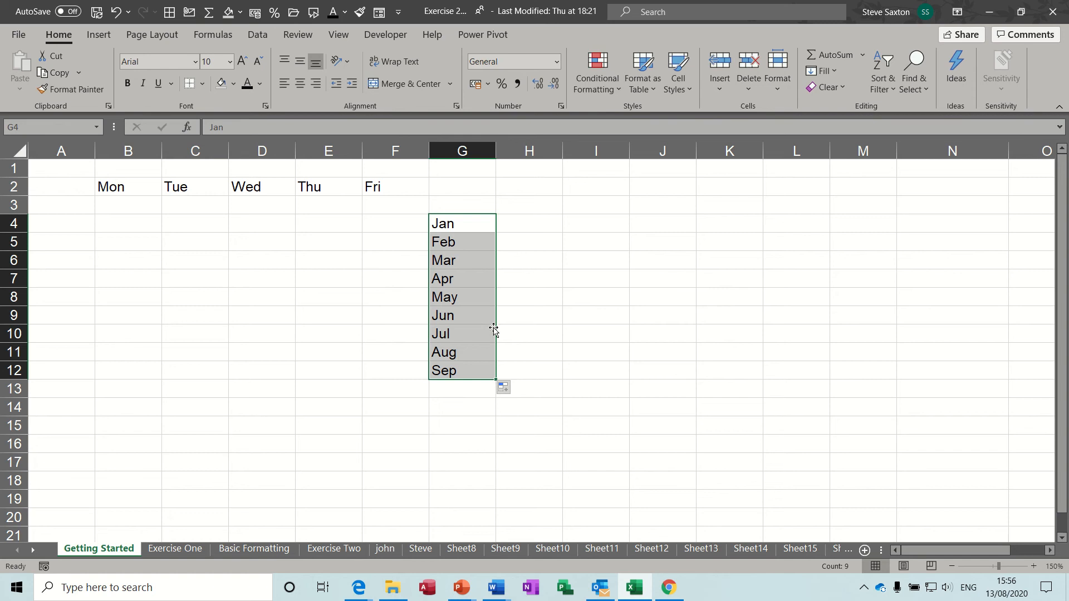
Fill June–September across row 8, then September–February down and April–July up column J
{"action": "left_click", "coordinate": [465, 295]}
{"action": "left_click_drag", "start_coordinate": [496, 308], "coordinate": [772, 310]}
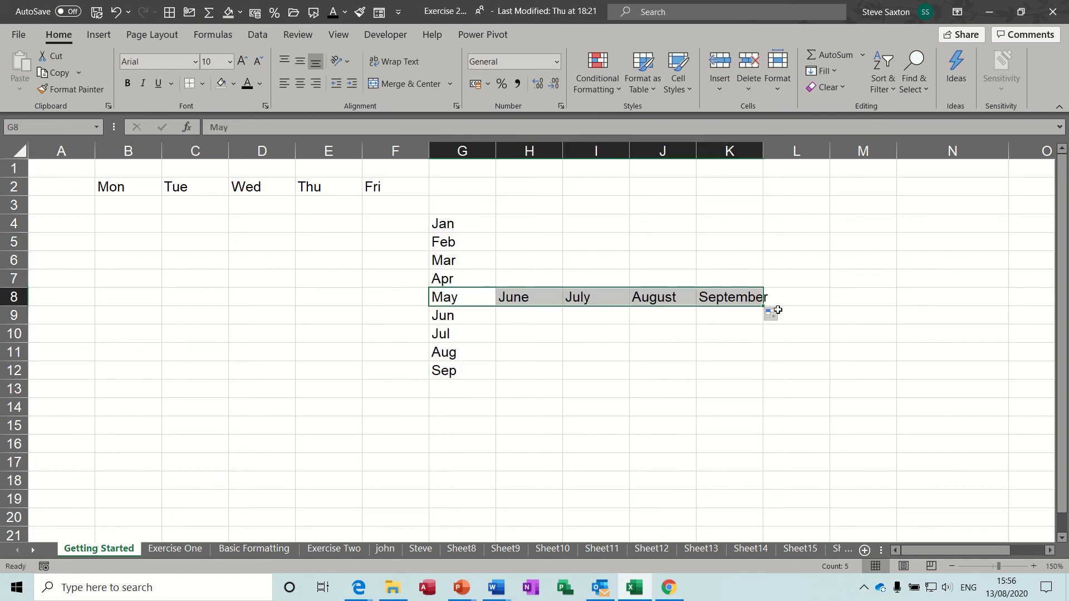
{"action": "left_click", "coordinate": [654, 304]}
{"action": "left_click_drag", "start_coordinate": [699, 306], "coordinate": [694, 417]}
{"action": "left_click", "coordinate": [674, 298]}
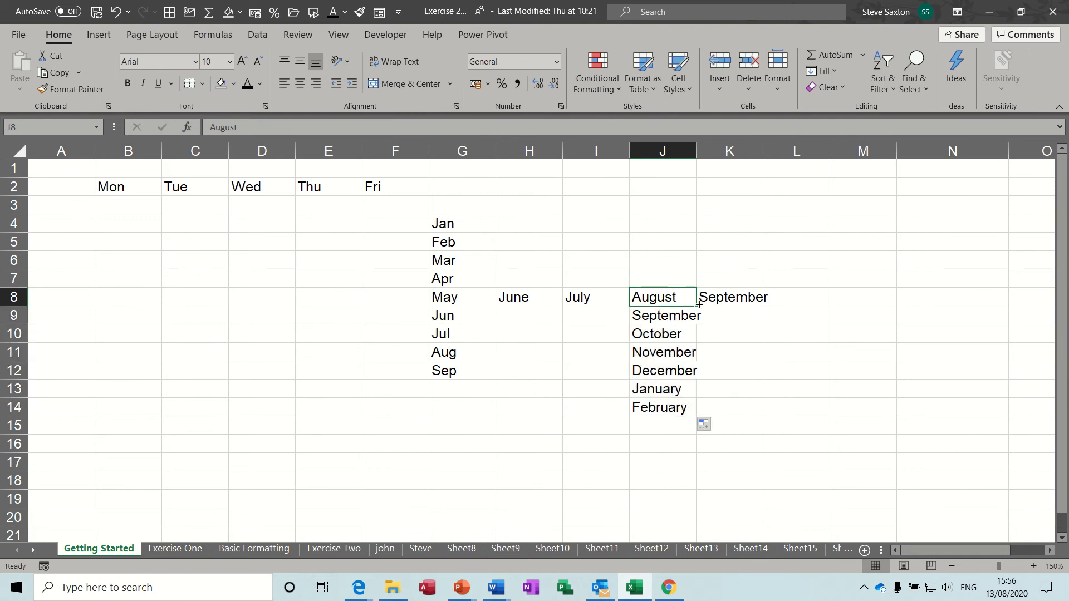
{"action": "left_click_drag", "start_coordinate": [696, 306], "coordinate": [487, 241]}
{"action": "left_click", "coordinate": [685, 245]}
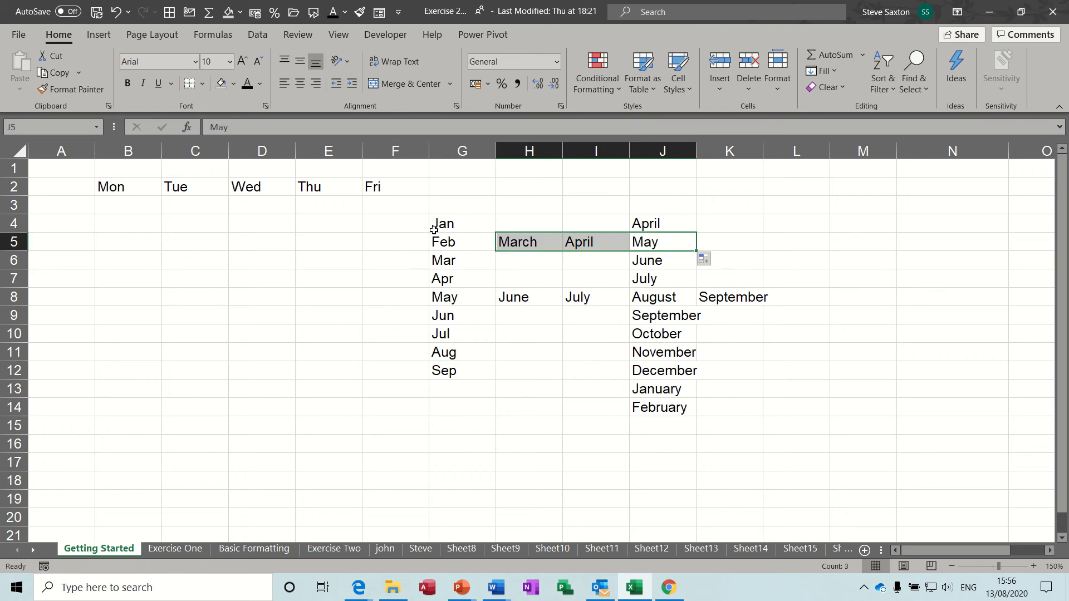
Fill week 1–week 8 down column E and a numbered name series down column F
{"action": "left_click", "coordinate": [326, 222]}
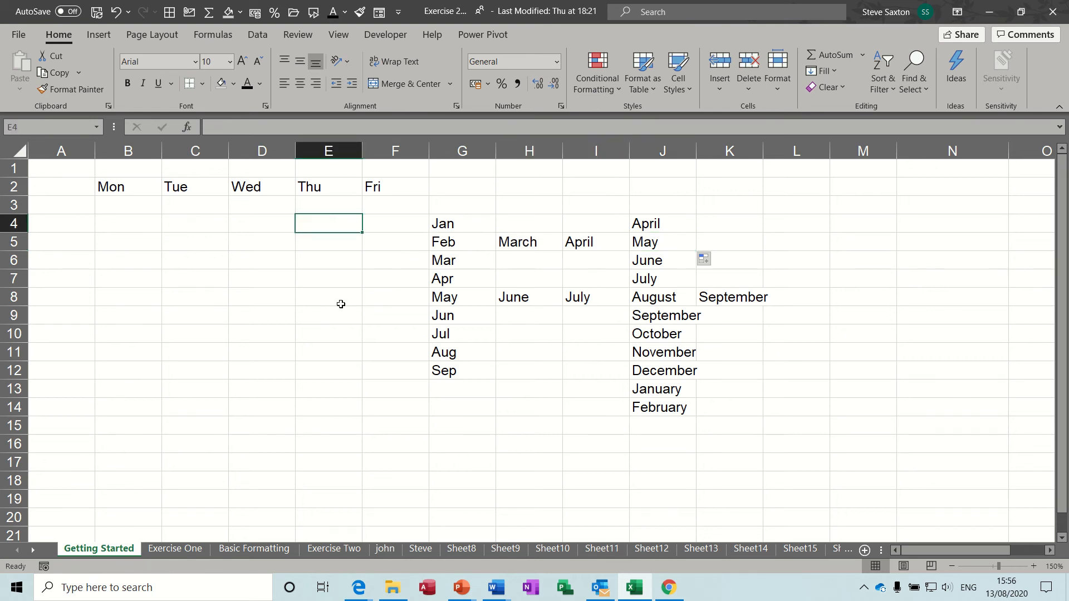
{"action": "type", "text": "week 1"}
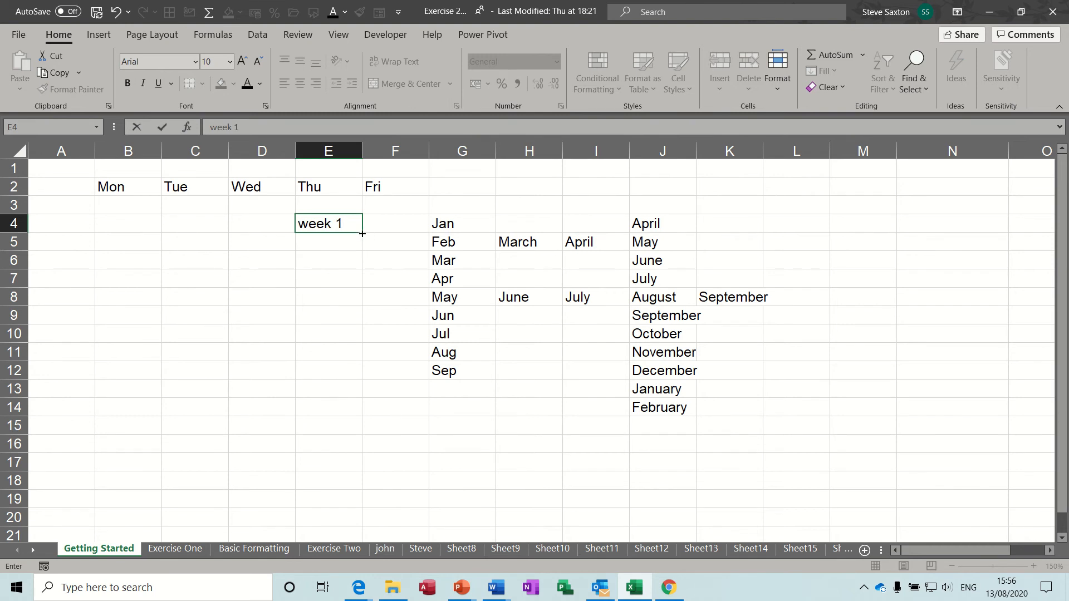
{"action": "left_click_drag", "start_coordinate": [362, 233], "coordinate": [363, 355]}
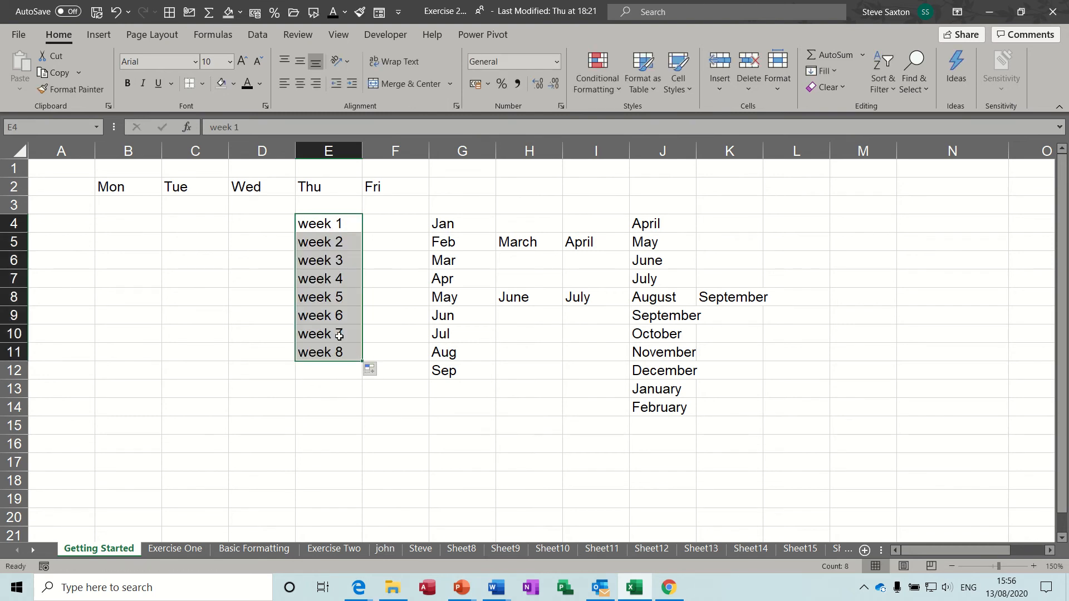
{"action": "left_click", "coordinate": [384, 225]}
{"action": "type", "text": "steve 1"}
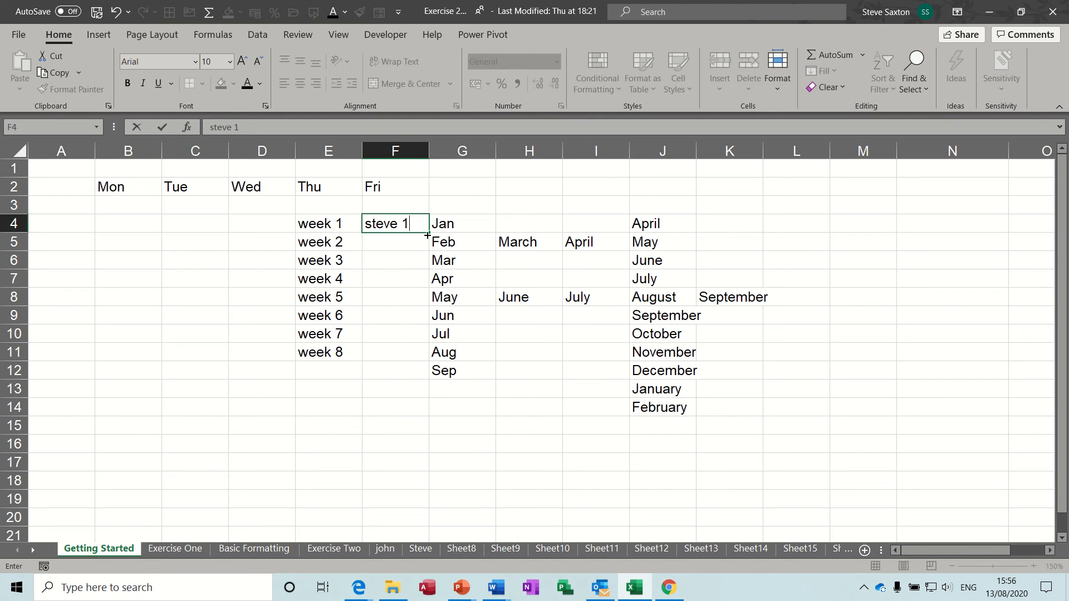
{"action": "left_click_drag", "start_coordinate": [427, 235], "coordinate": [425, 352]}
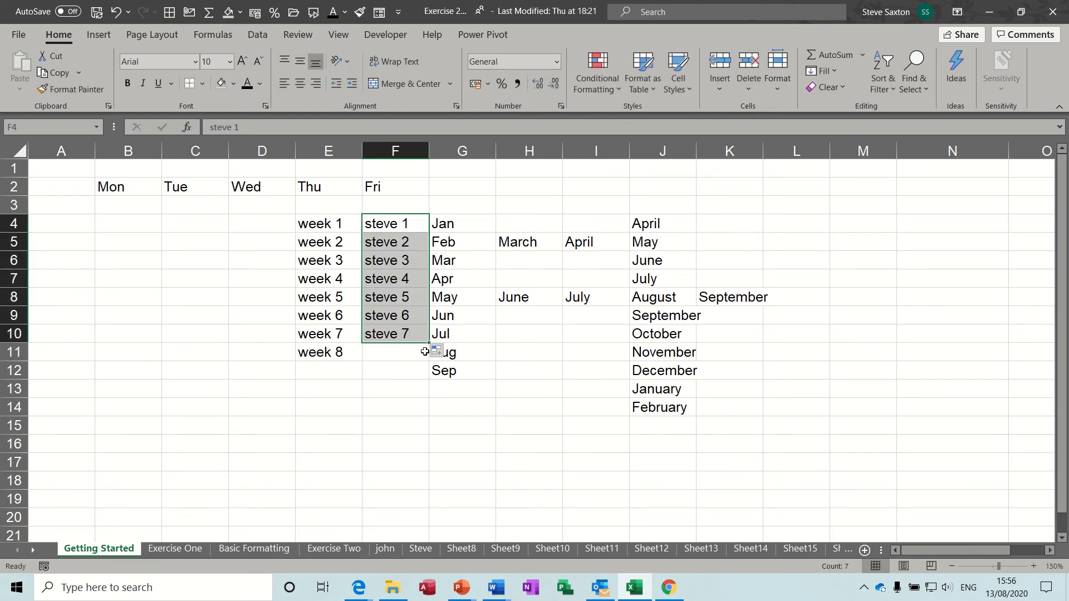
Fill a repeating Qtr 1–Qtr 4 series down column L from L4
{"action": "left_click", "coordinate": [780, 226]}
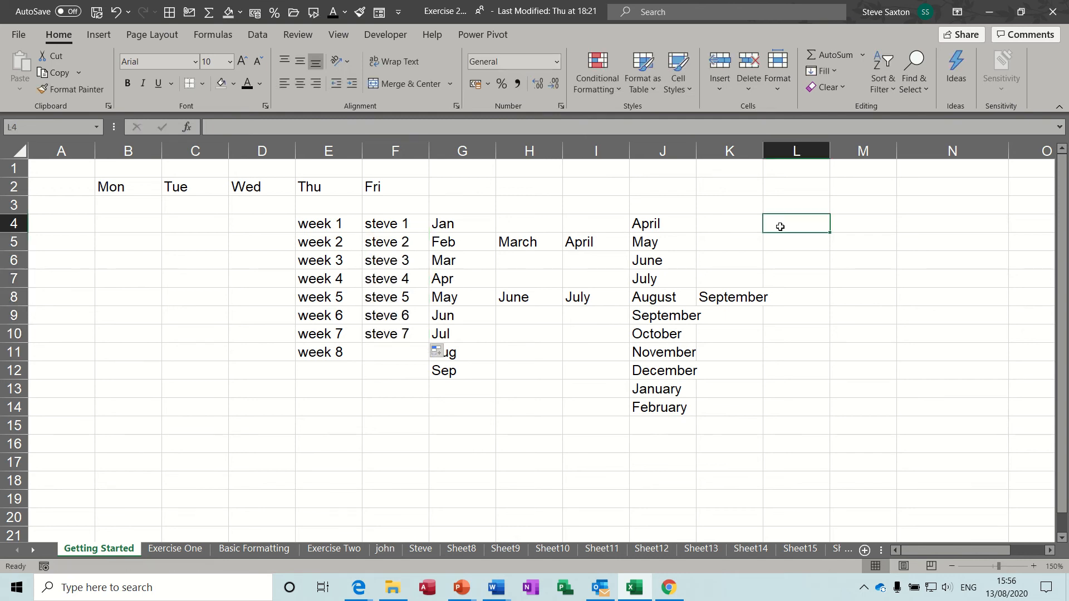
{"action": "type", "text": "Qtr 1"}
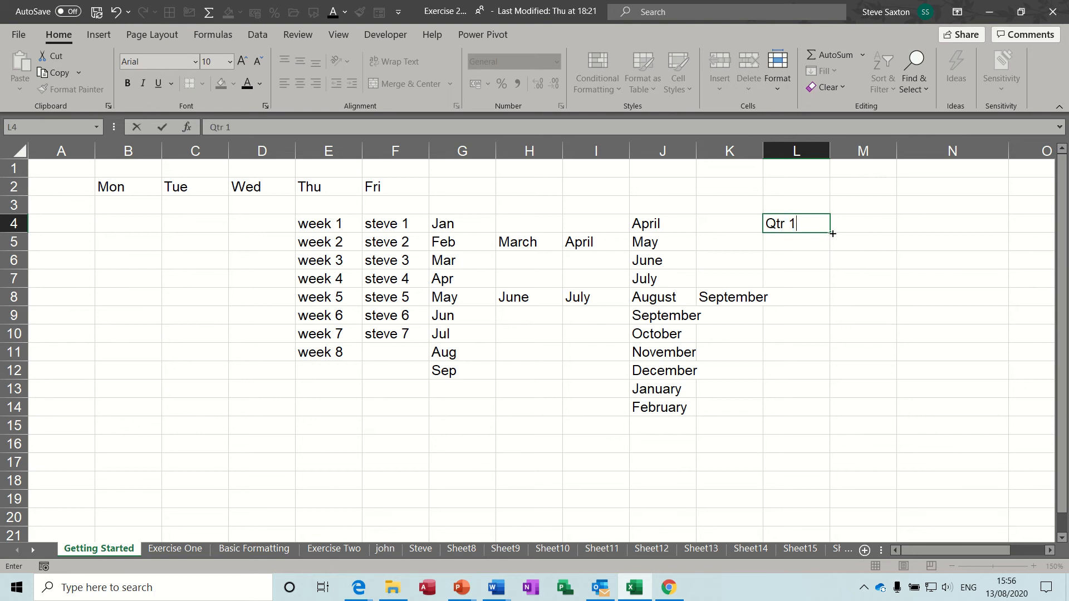
{"action": "left_click_drag", "start_coordinate": [832, 233], "coordinate": [828, 434]}
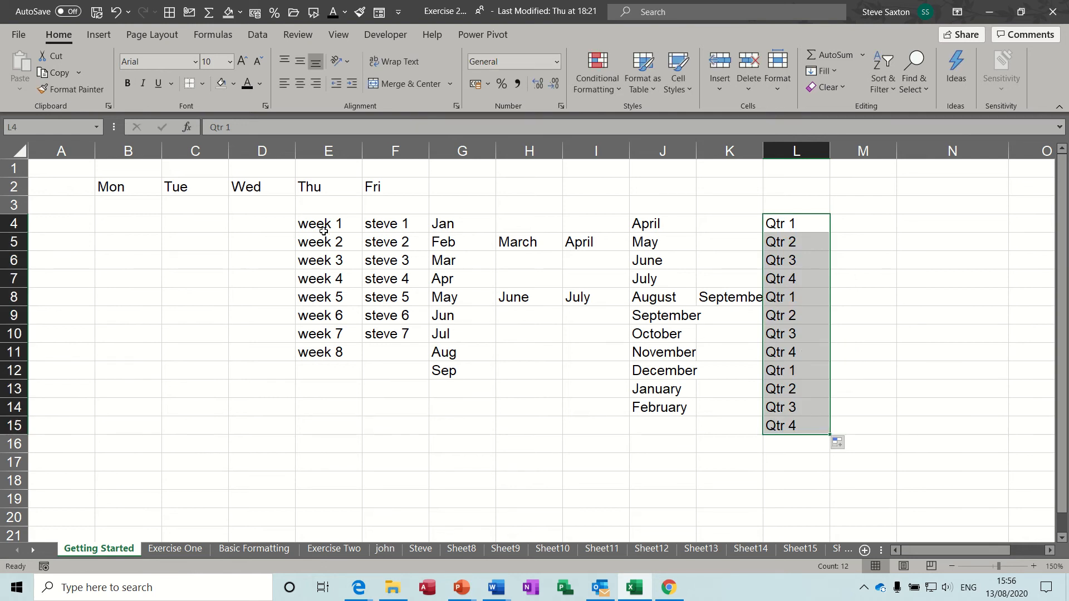
Clear all sample series in E4:L16, keeping only the weekday headings
{"action": "left_click_drag", "start_coordinate": [323, 227], "coordinate": [788, 440]}
{"action": "key", "text": "Delete"}
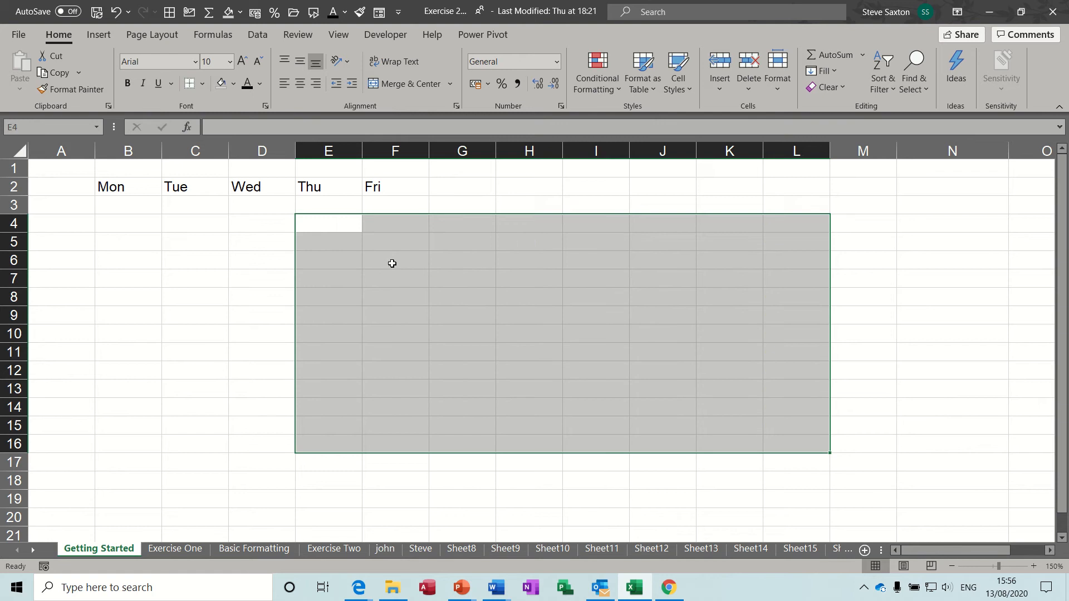
{"action": "left_click", "coordinate": [334, 224]}
{"action": "left_click", "coordinate": [457, 227]}
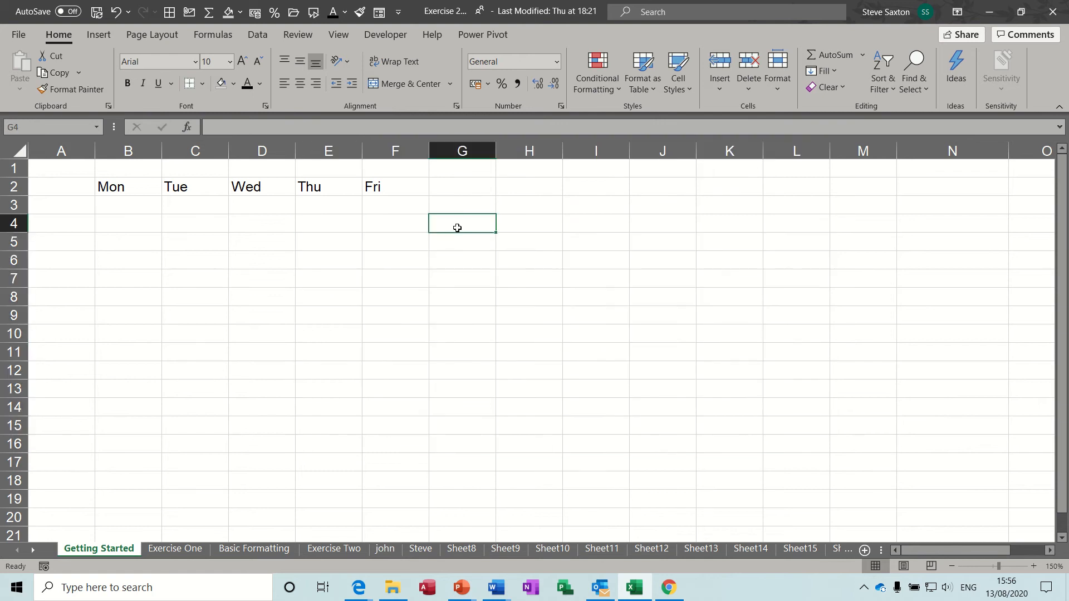
Fill A3:A7 with Car, Gas, Water, Tax, Food from the custom list, then open the File page
{"action": "left_click", "coordinate": [441, 189]}
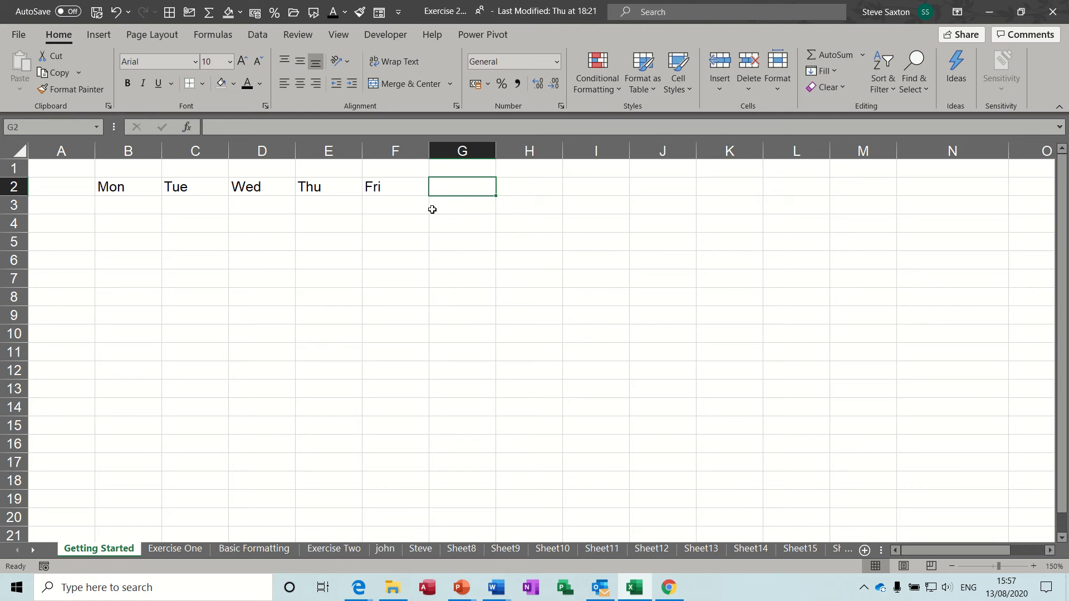
{"action": "left_click", "coordinate": [76, 203]}
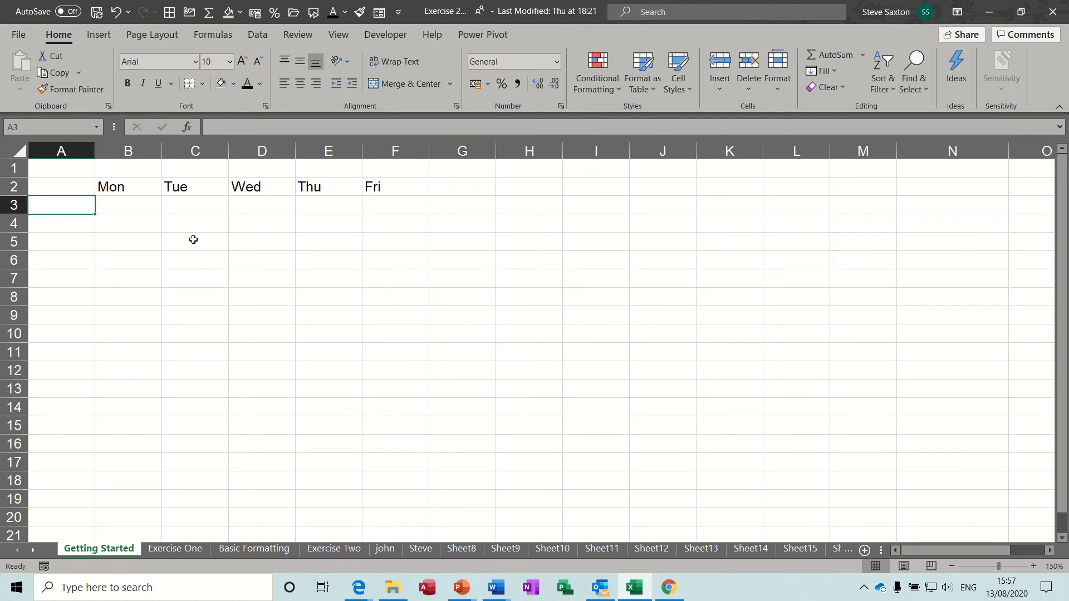
{"action": "type", "text": "Car"}
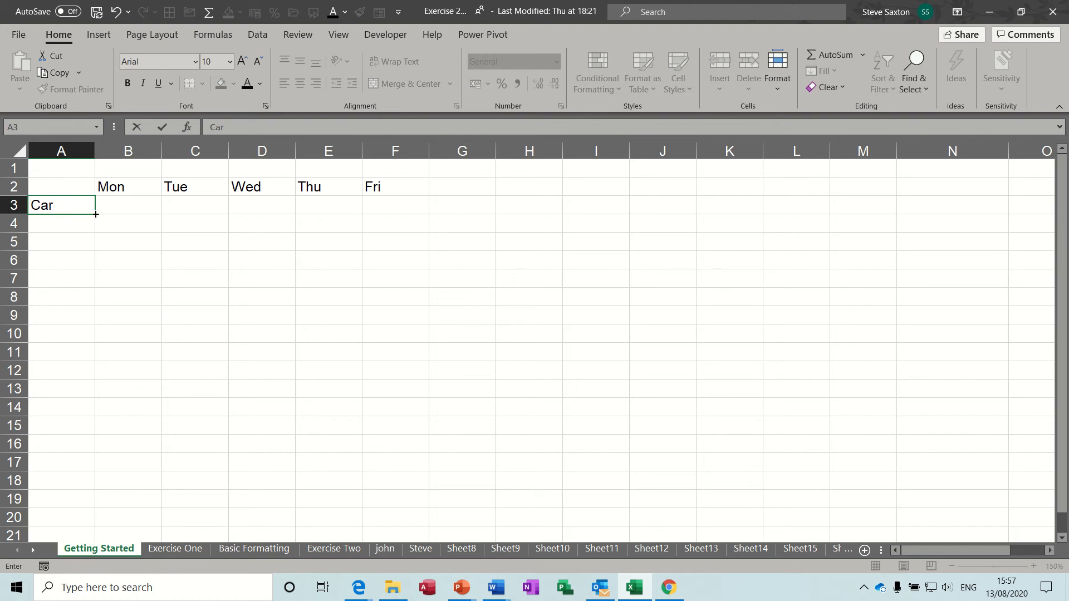
{"action": "left_click_drag", "start_coordinate": [96, 214], "coordinate": [92, 293]}
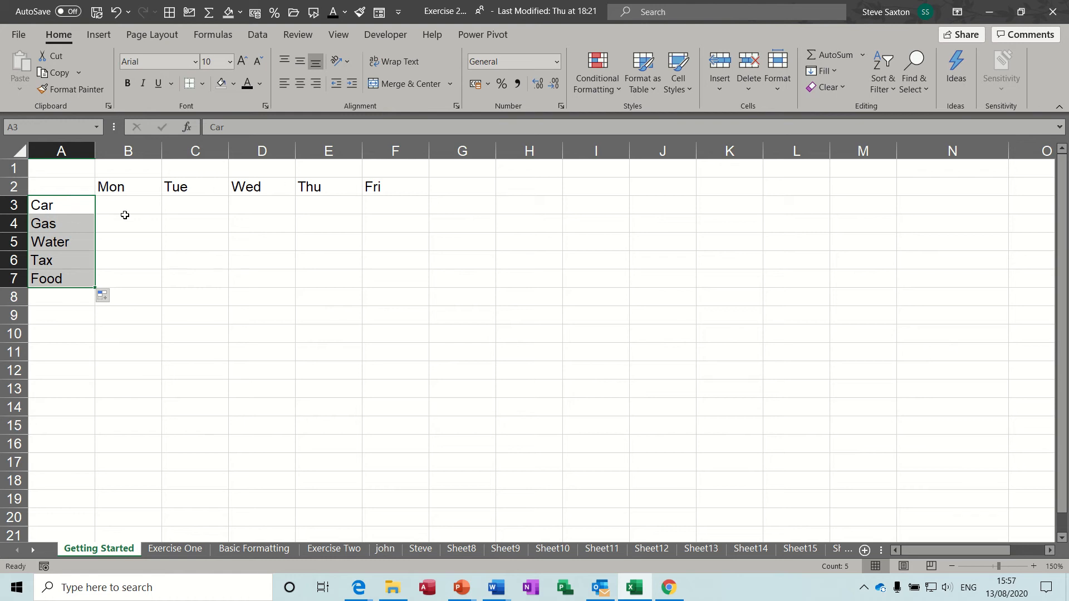
{"action": "left_click", "coordinate": [66, 208]}
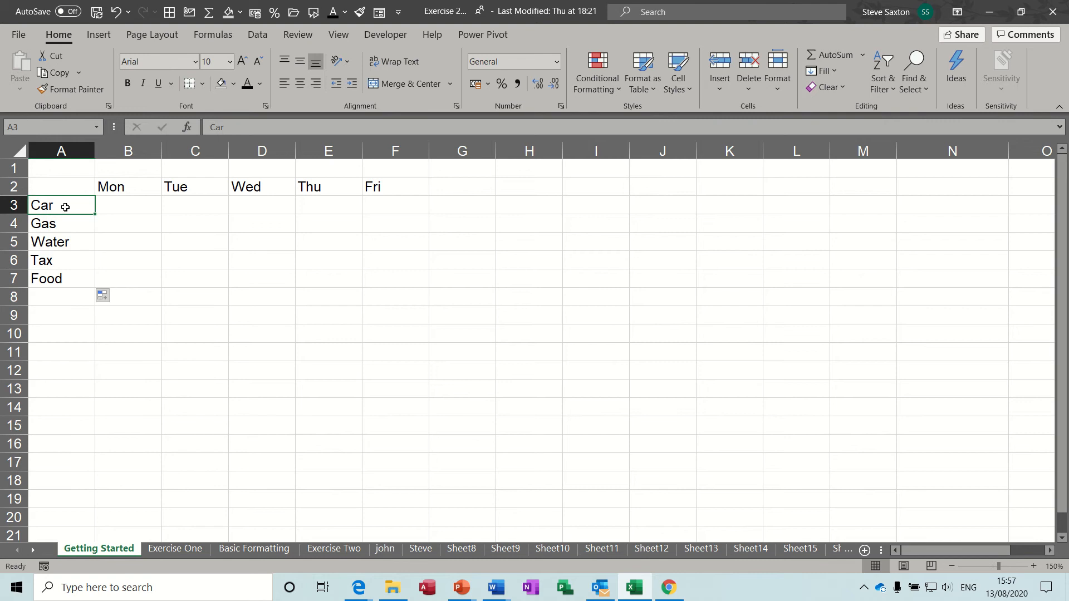
{"action": "left_click_drag", "start_coordinate": [66, 207], "coordinate": [66, 276]}
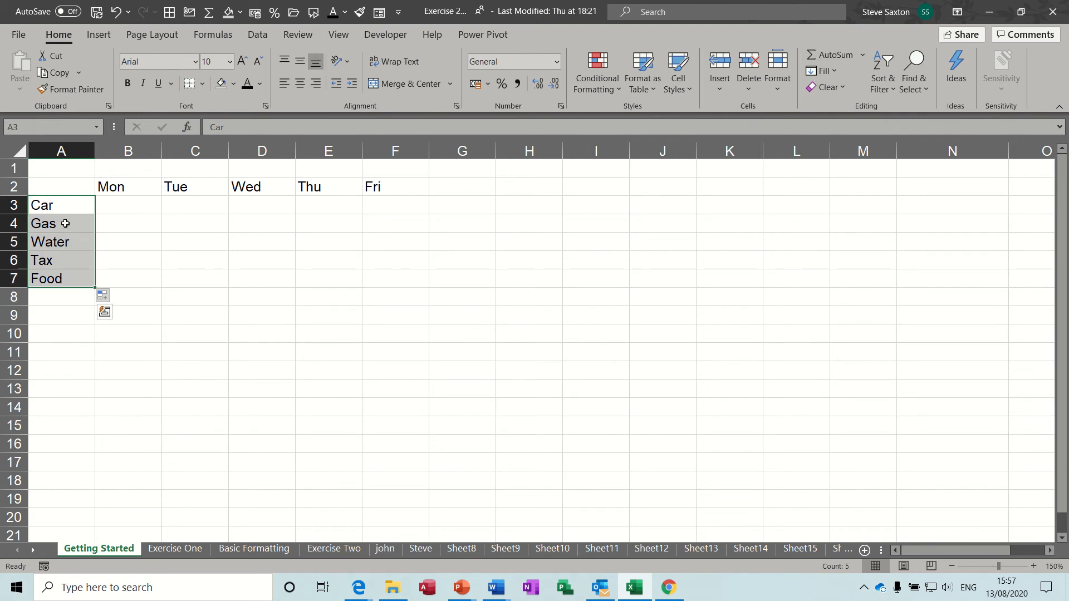
{"action": "left_click", "coordinate": [19, 36]}
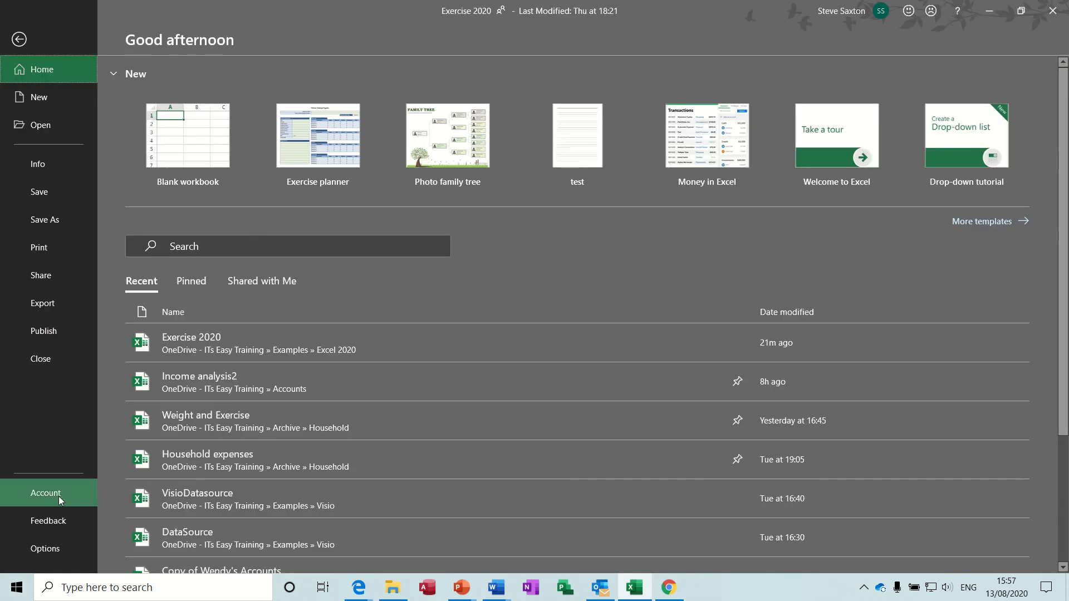
In Advanced options, view the CAR, GAS custom fill list and cancel both dialogs
{"action": "key", "text": "Escape"}
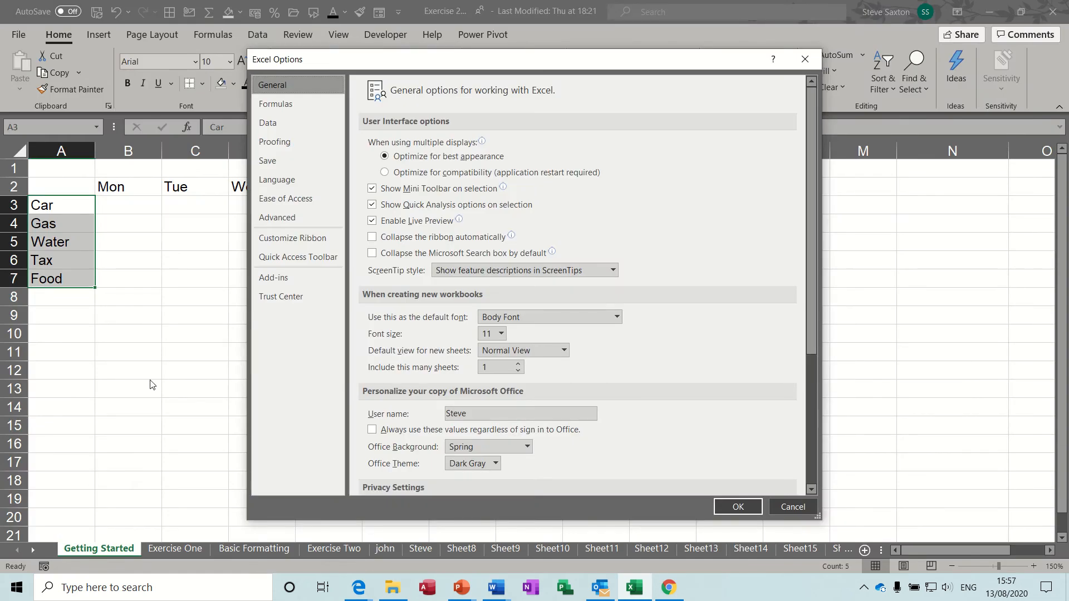
{"action": "left_click_drag", "start_coordinate": [395, 60], "coordinate": [353, 61]}
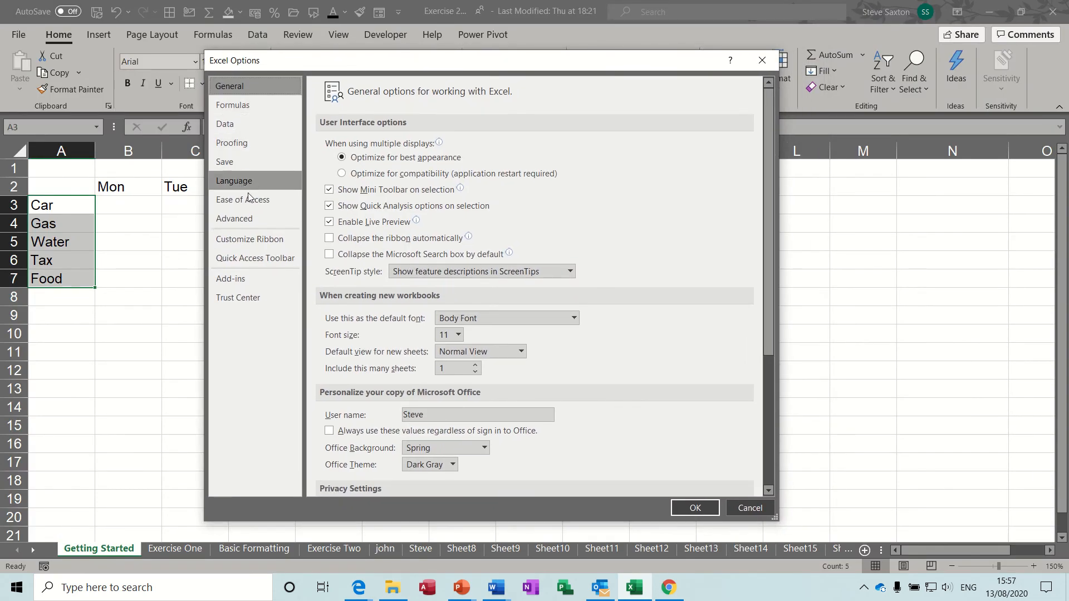
{"action": "left_click", "coordinate": [252, 217]}
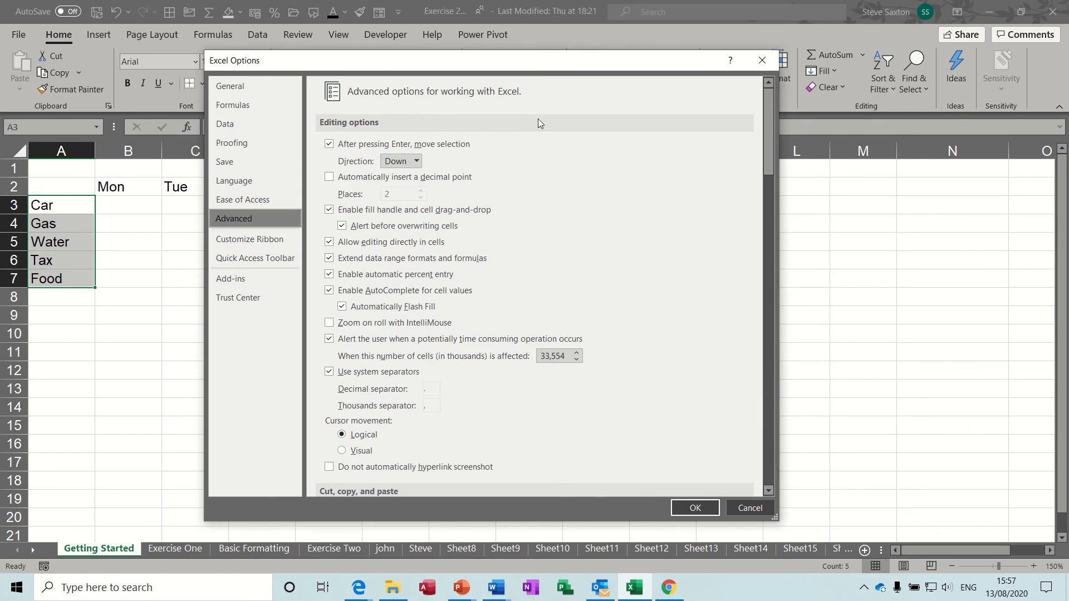
{"action": "left_click_drag", "start_coordinate": [769, 106], "coordinate": [776, 440]}
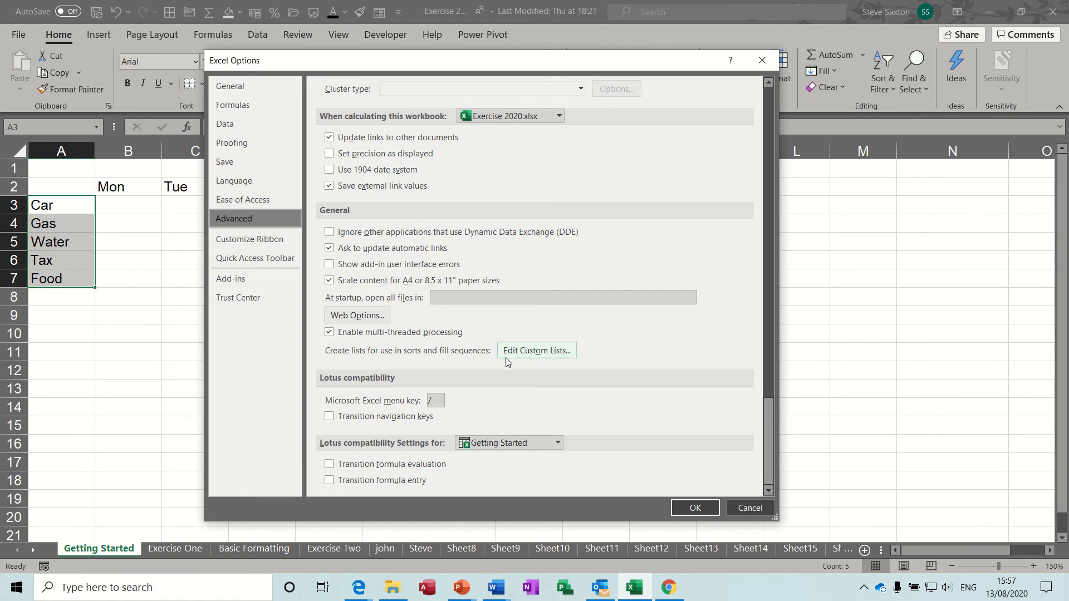
{"action": "left_click", "coordinate": [550, 352]}
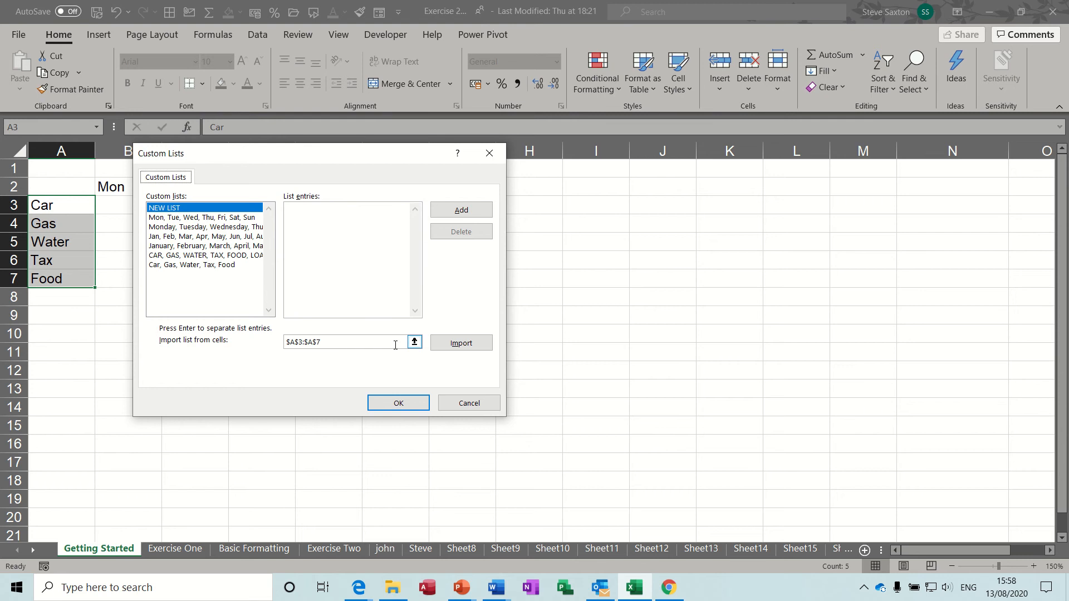
{"action": "left_click", "coordinate": [180, 256]}
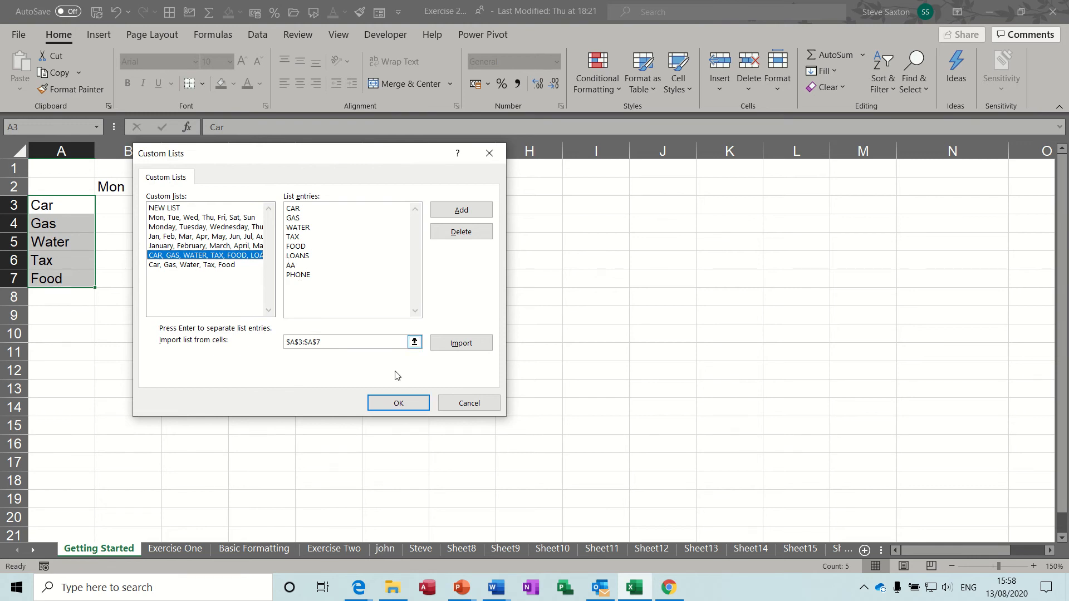
{"action": "left_click", "coordinate": [462, 403]}
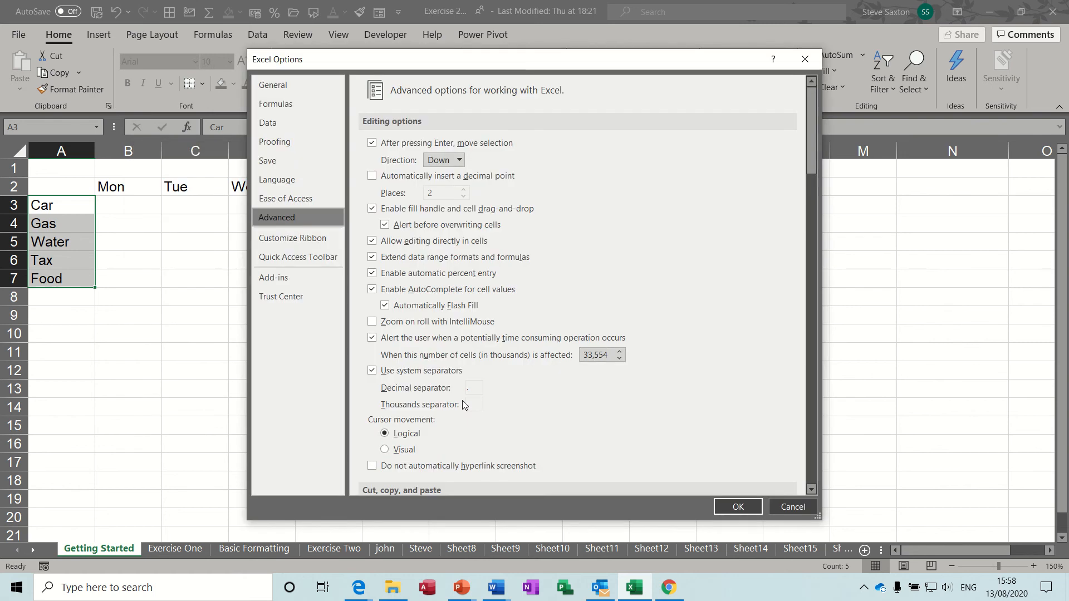
{"action": "left_click", "coordinate": [780, 507]}
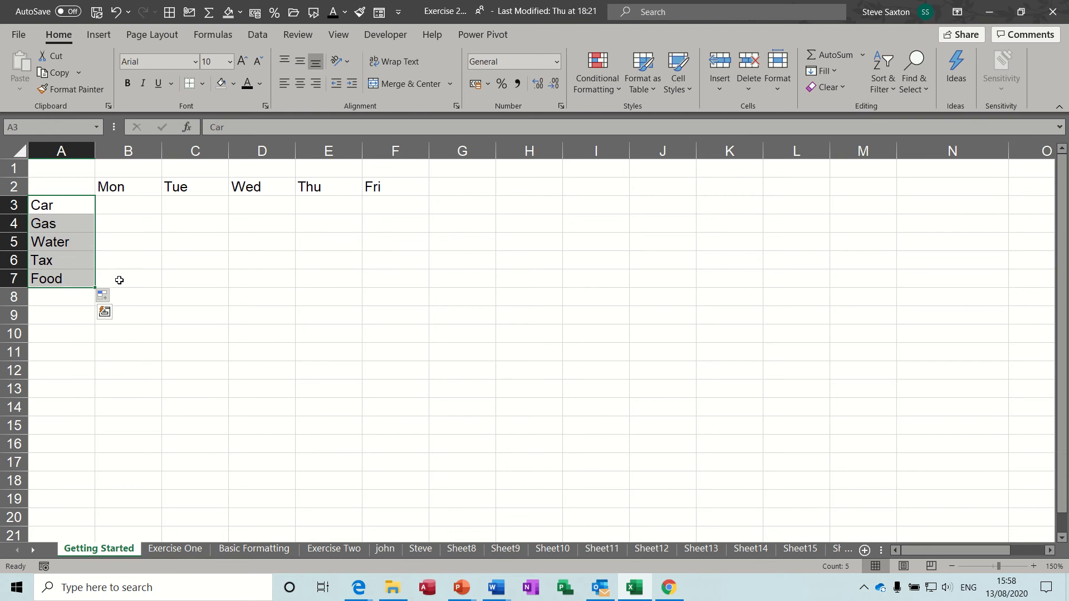
Enter Total in G2 and Total, Max, Min, Average into A8:A11
{"action": "left_click", "coordinate": [456, 191]}
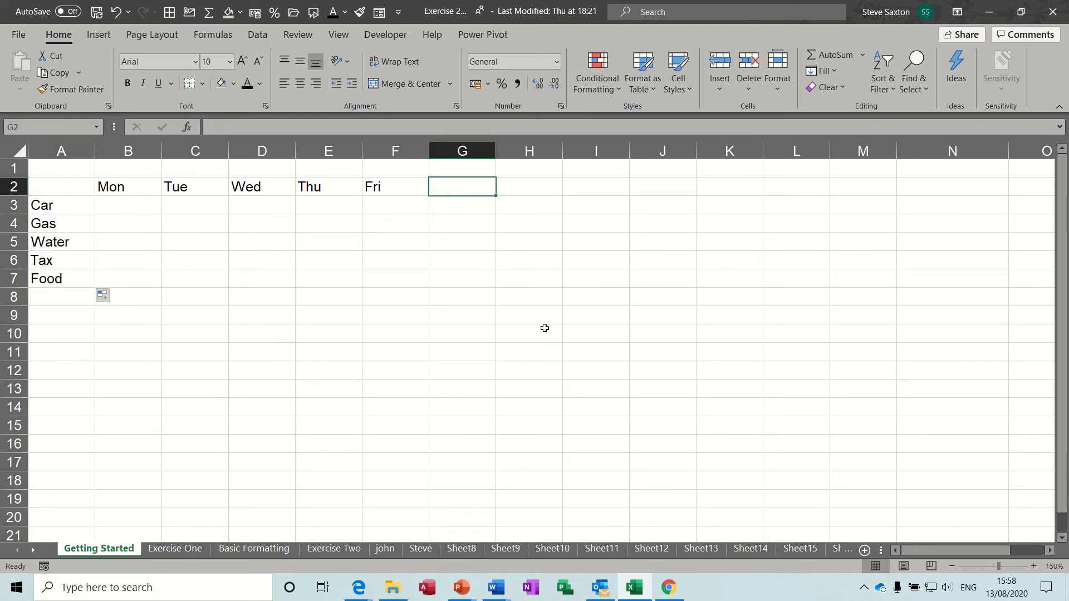
{"action": "type", "text": "Total"}
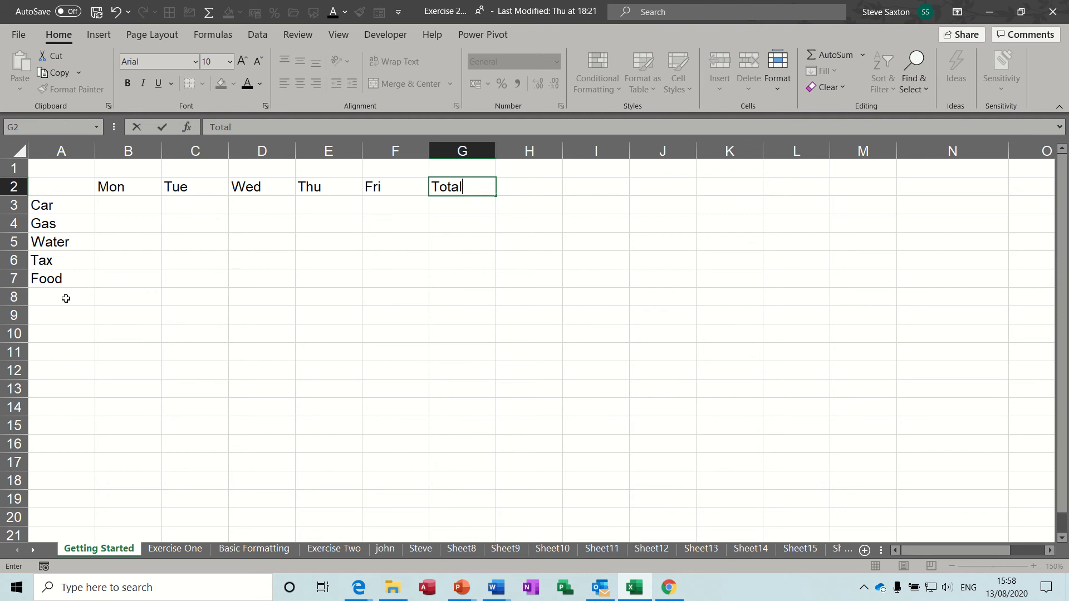
{"action": "left_click", "coordinate": [64, 299]}
{"action": "type", "text": "Total"}
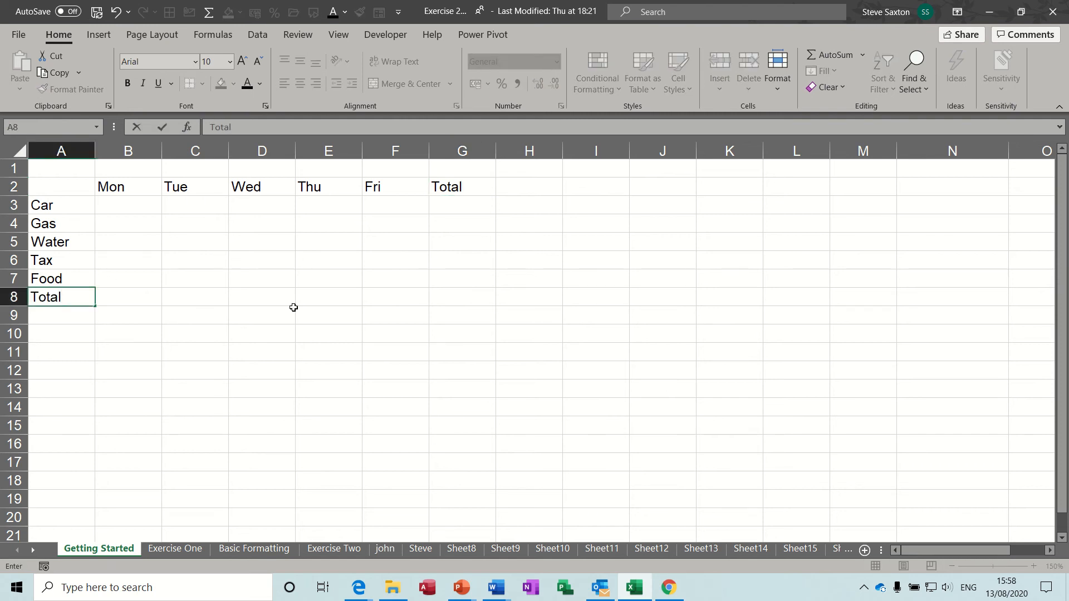
{"action": "key", "text": "Return"}
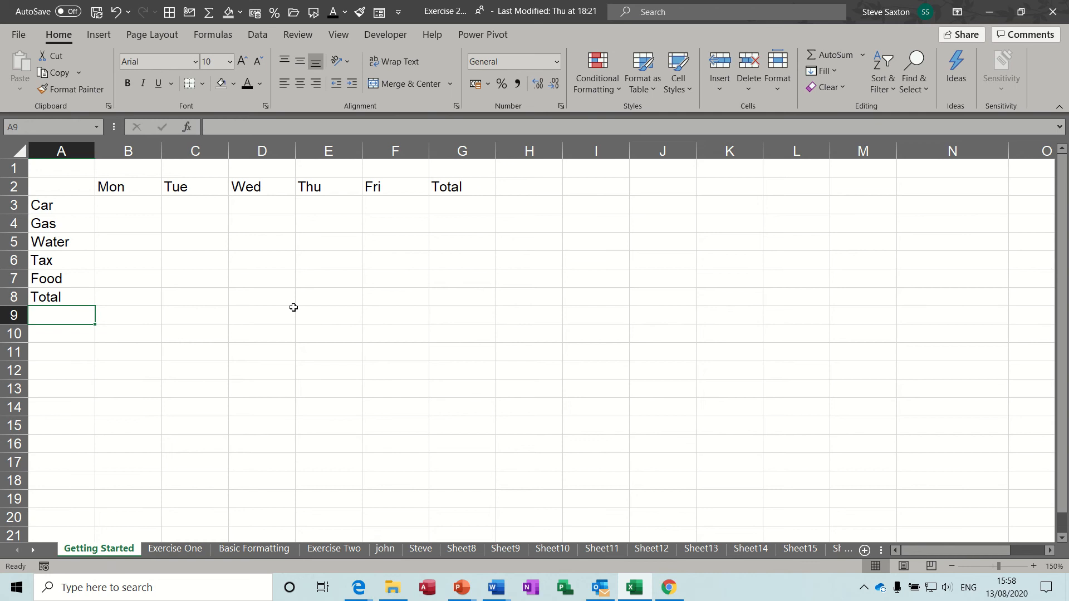
{"action": "type", "text": "Max"}
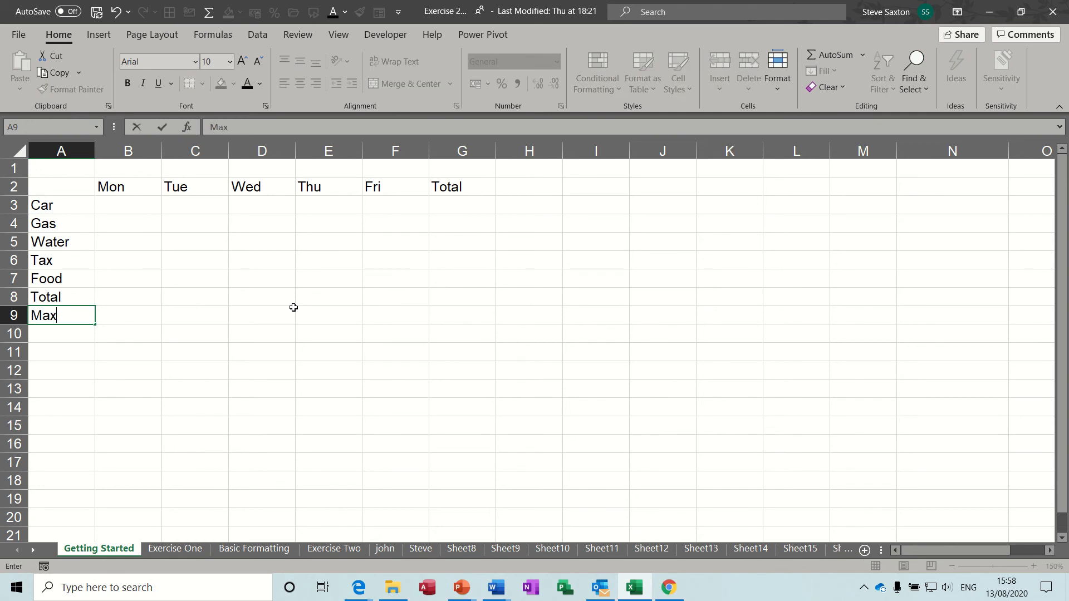
{"action": "key", "text": "Return"}
{"action": "type", "text": "Min"}
{"action": "key", "text": "Return"}
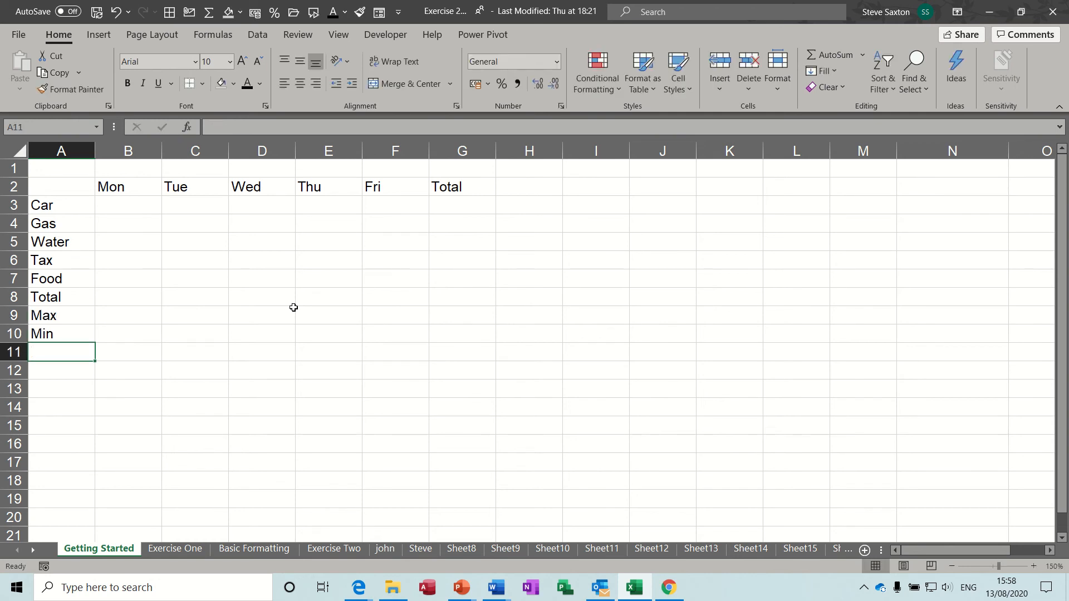
{"action": "type", "text": "Average"}
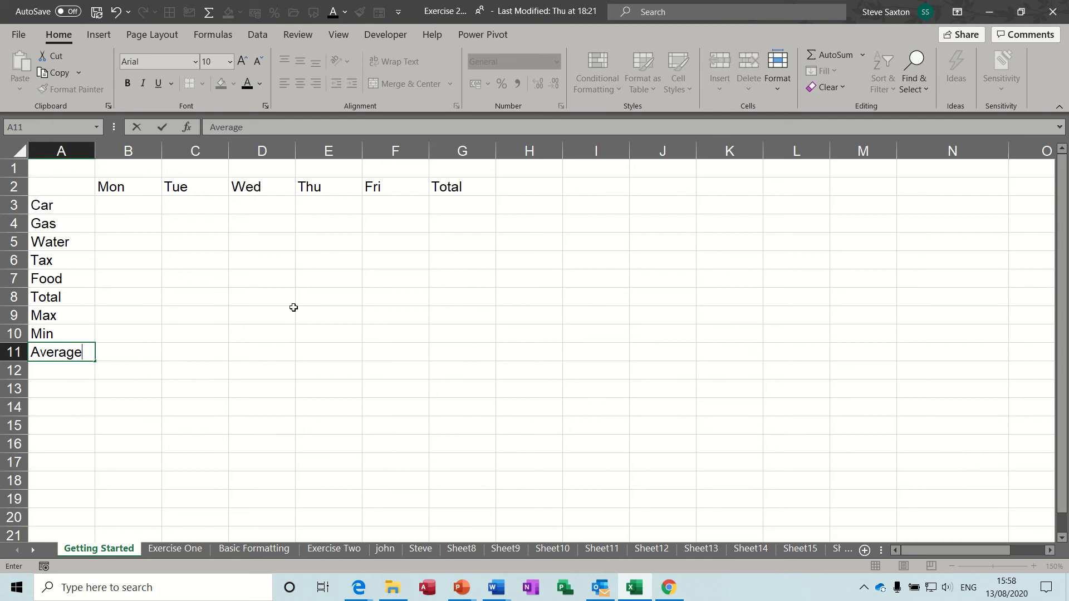
{"action": "left_click", "coordinate": [143, 354]}
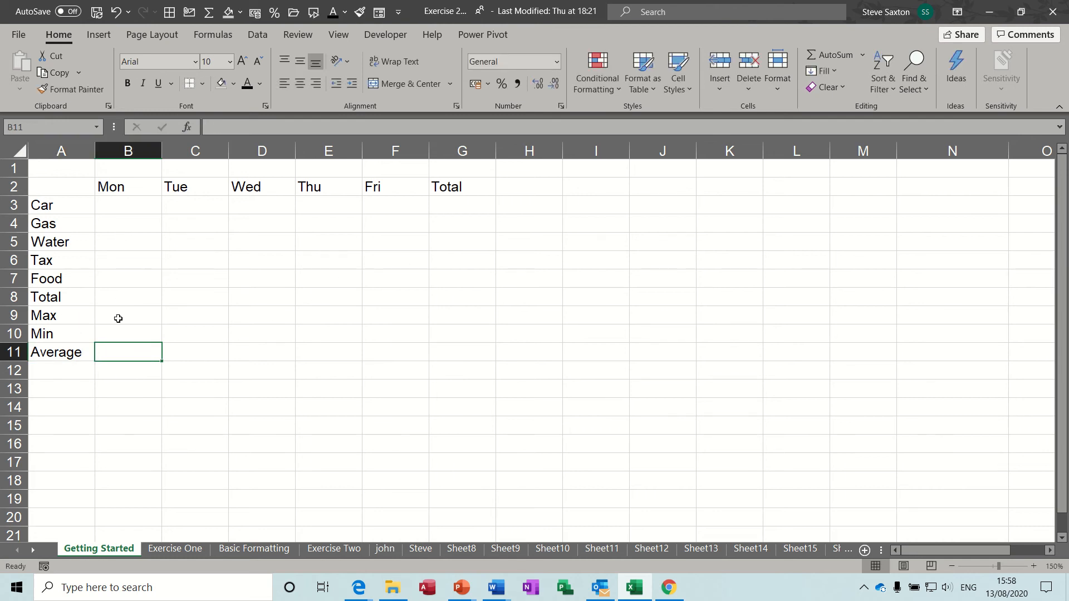
{"action": "left_click", "coordinate": [131, 376]}
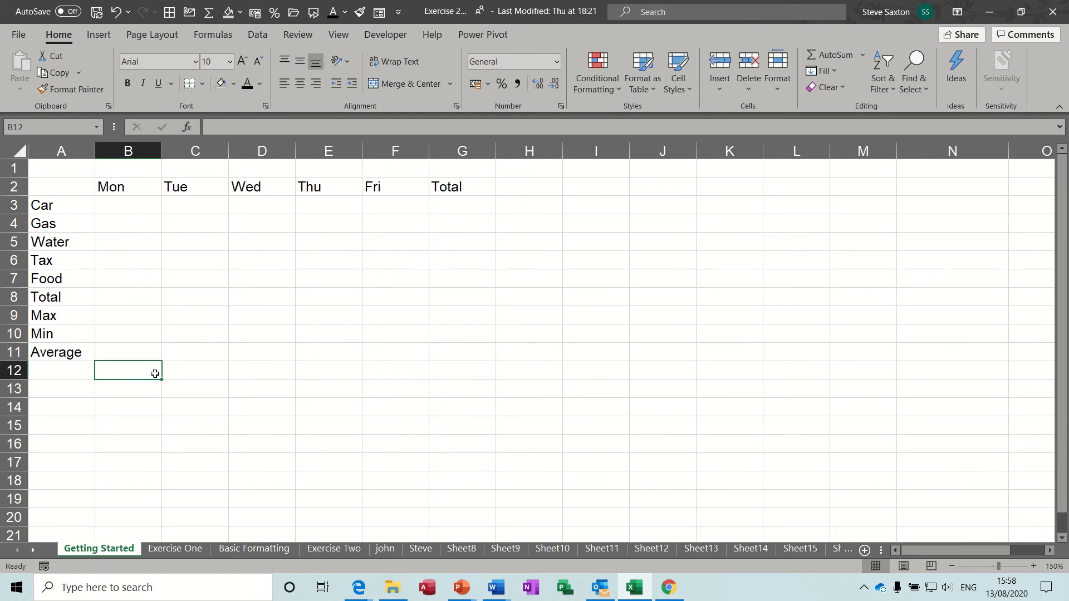
Enter the title 'Weekly Budegt' in A1 and resize column A
{"action": "left_click", "coordinate": [62, 168]}
{"action": "type", "text": "W"}
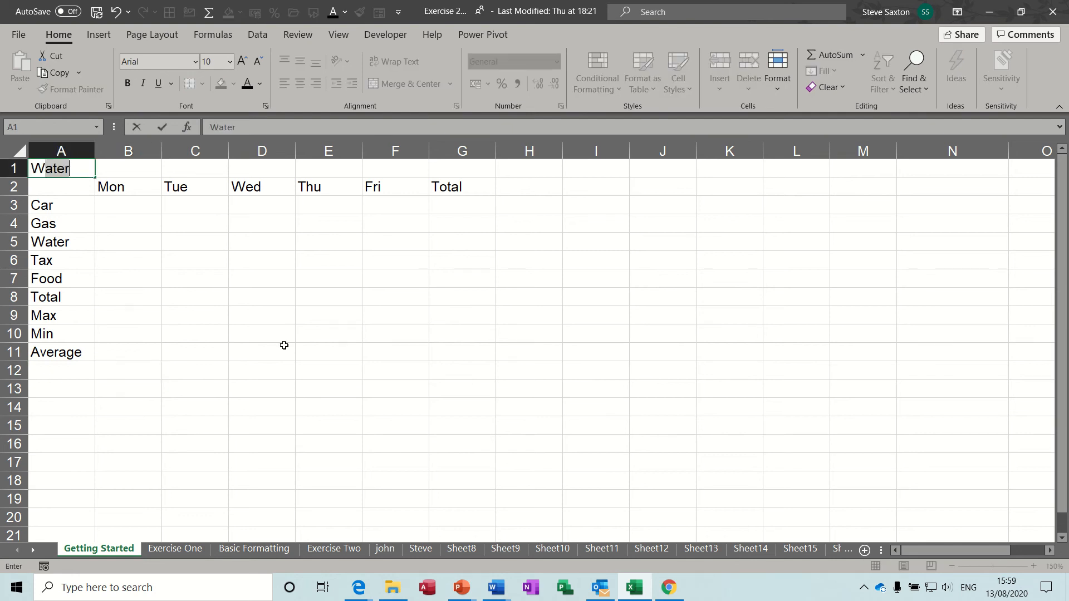
{"action": "type", "text": "eekly Budegt"}
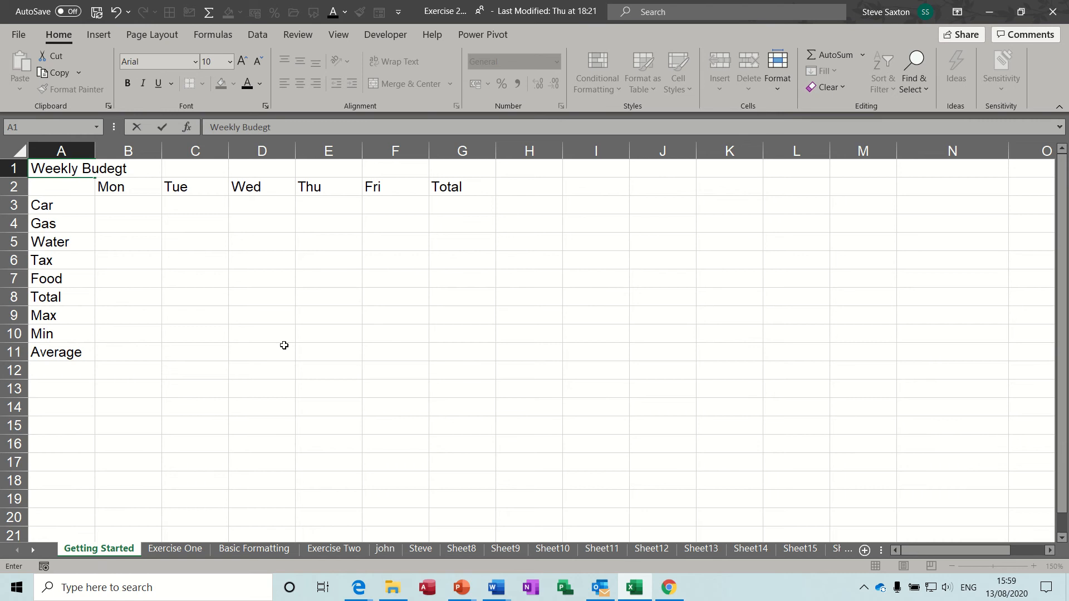
{"action": "left_click", "coordinate": [115, 210]}
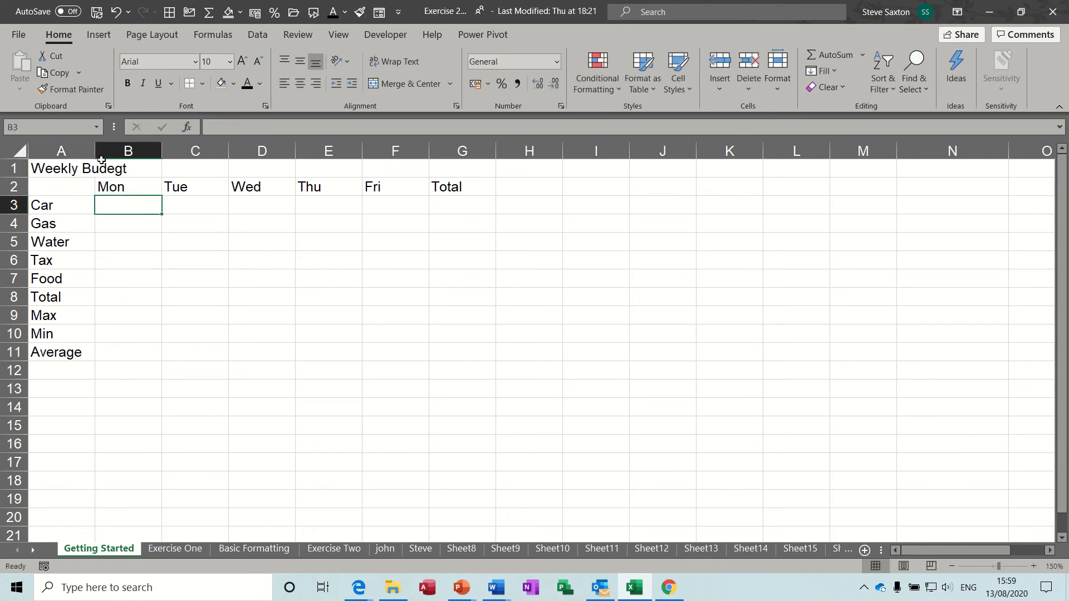
{"action": "left_click", "coordinate": [59, 166]}
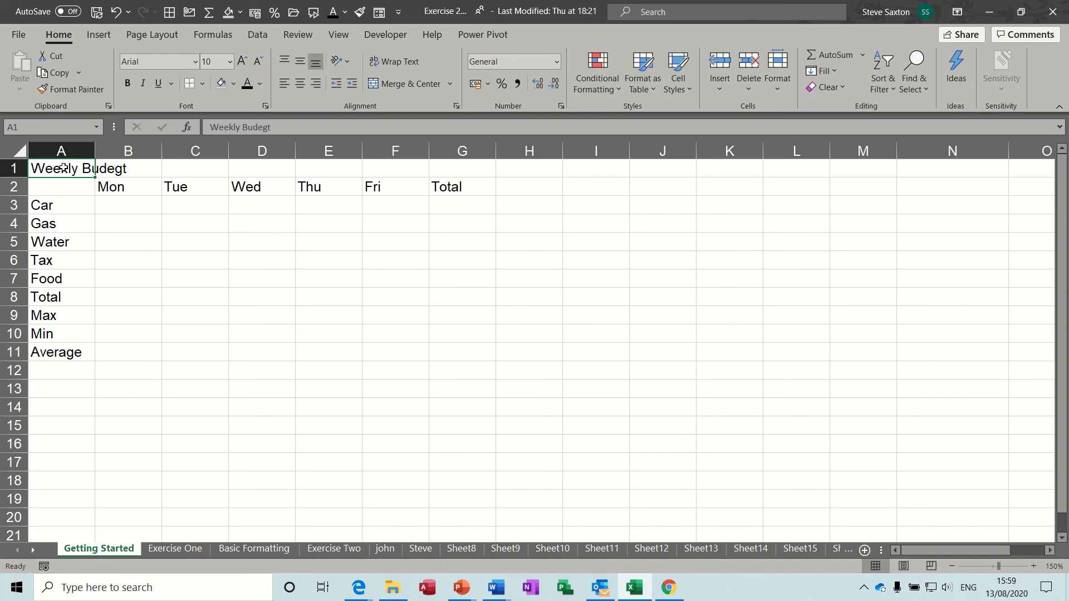
{"action": "left_click", "coordinate": [135, 169]}
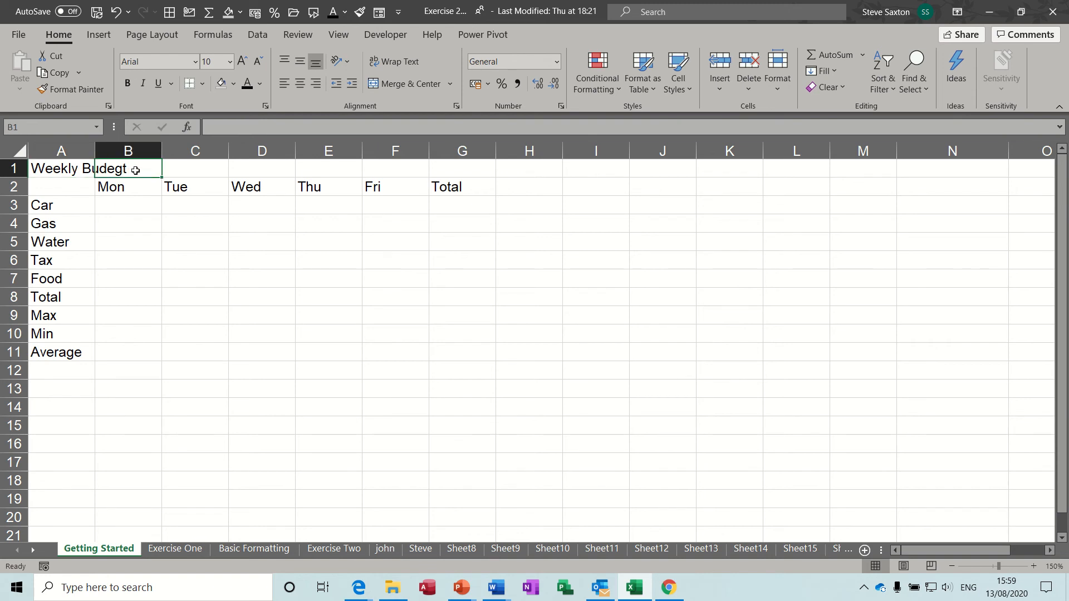
{"action": "left_click", "coordinate": [55, 168]}
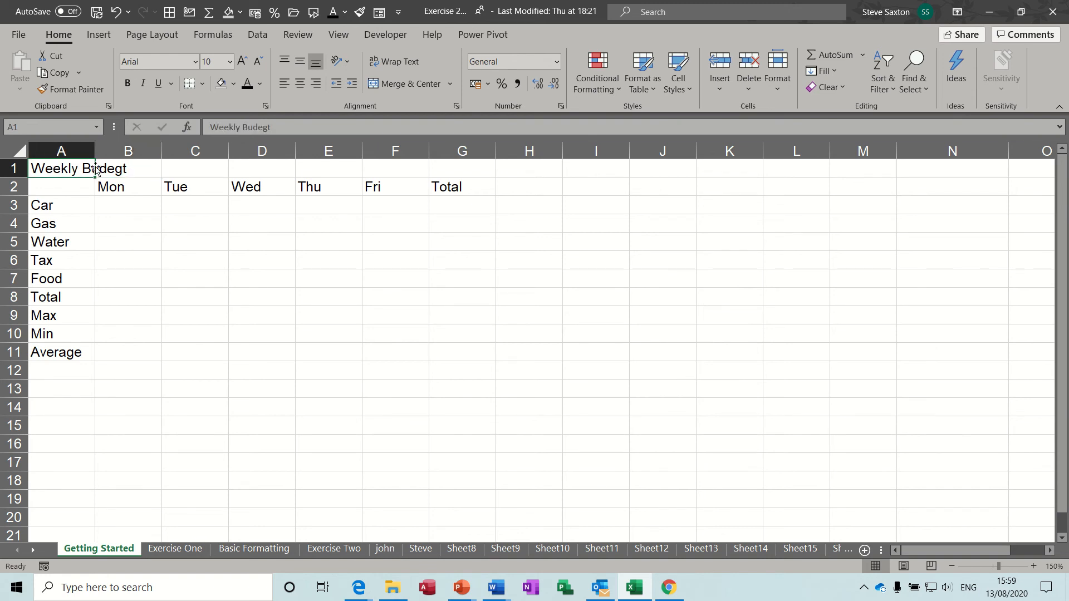
{"action": "mouse_move", "coordinate": [95, 151]}
{"action": "left_mouse_down"}
{"action": "mouse_move", "coordinate": [145, 154]}
{"action": "mouse_move", "coordinate": [91, 155]}
{"action": "left_mouse_up"}
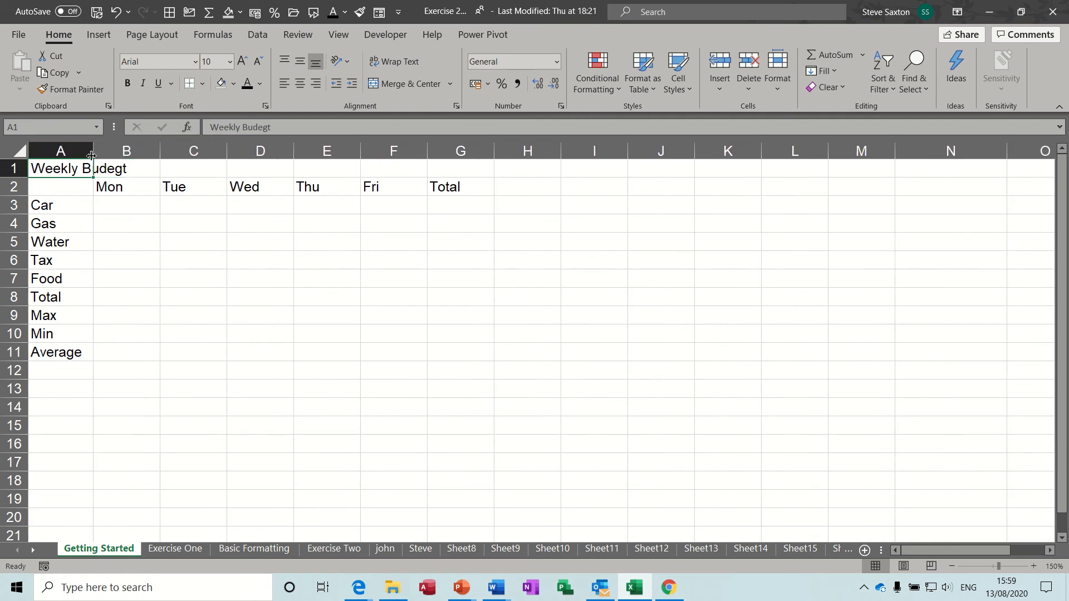
{"action": "left_click", "coordinate": [144, 170]}
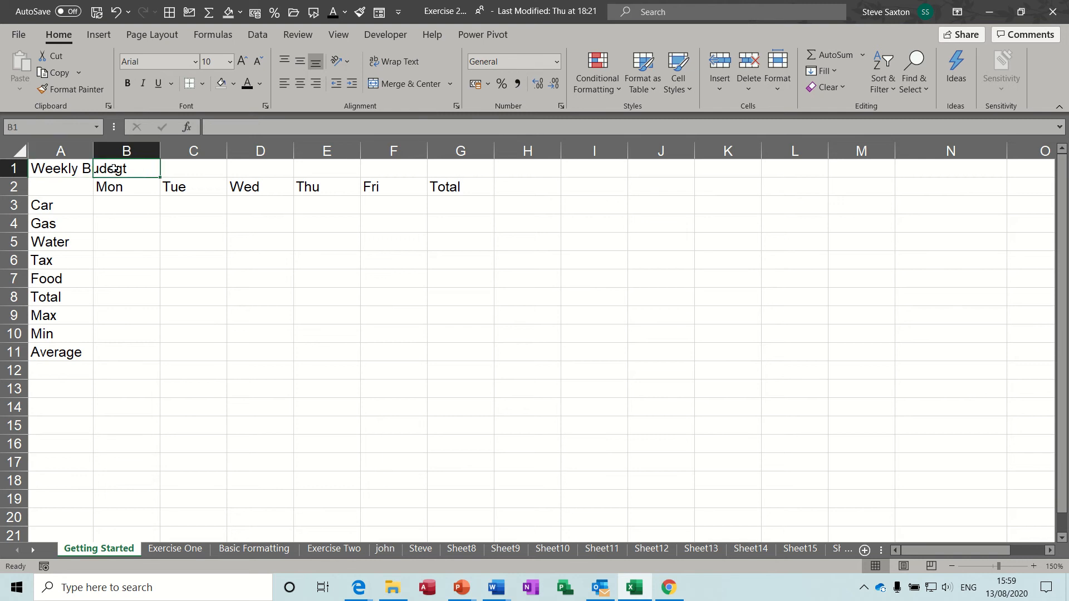
{"action": "left_click", "coordinate": [45, 167]}
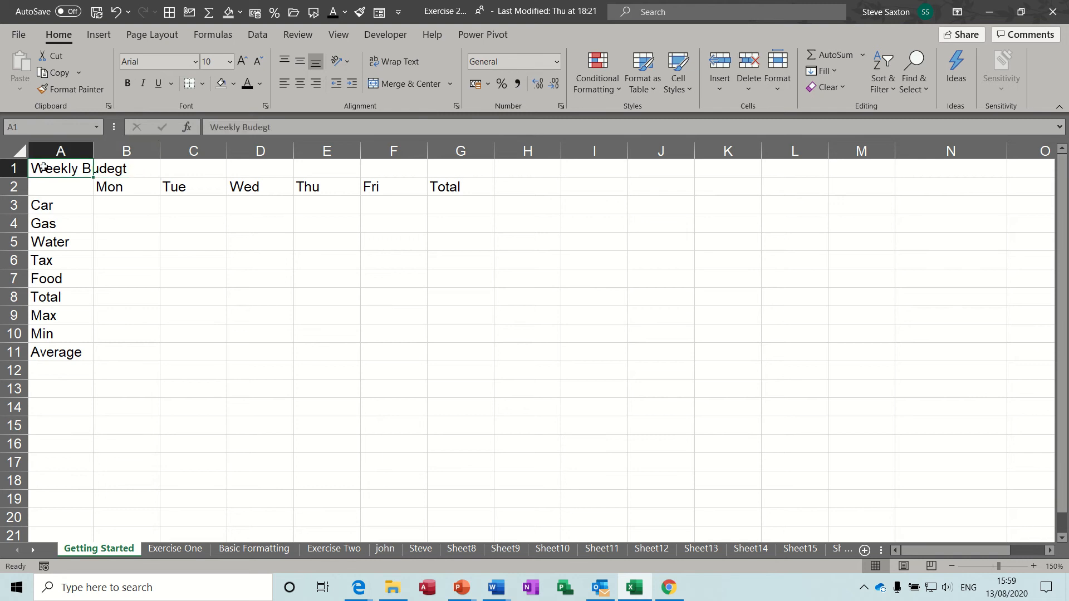
Correct the A1 title to 'Weekly Budget' in the formula bar
{"action": "left_click", "coordinate": [282, 126]}
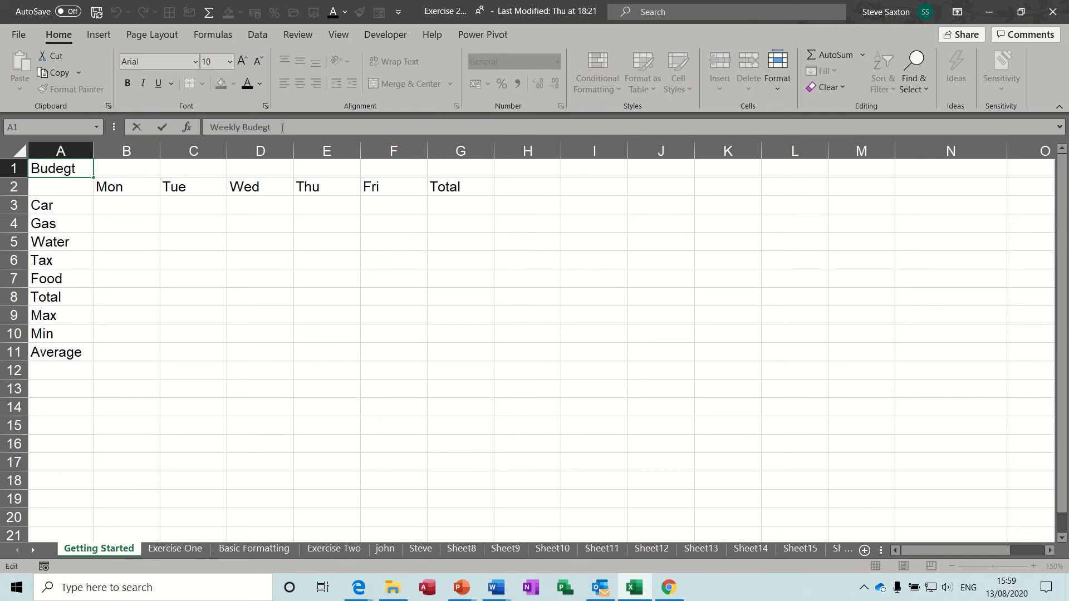
{"action": "key", "text": "BackSpace"}
{"action": "key", "text": "BackSpace"}
{"action": "key", "text": "BackSpace"}
{"action": "type", "text": "g"}
{"action": "left_click", "coordinate": [162, 130]}
{"action": "left_click", "coordinate": [119, 208]}
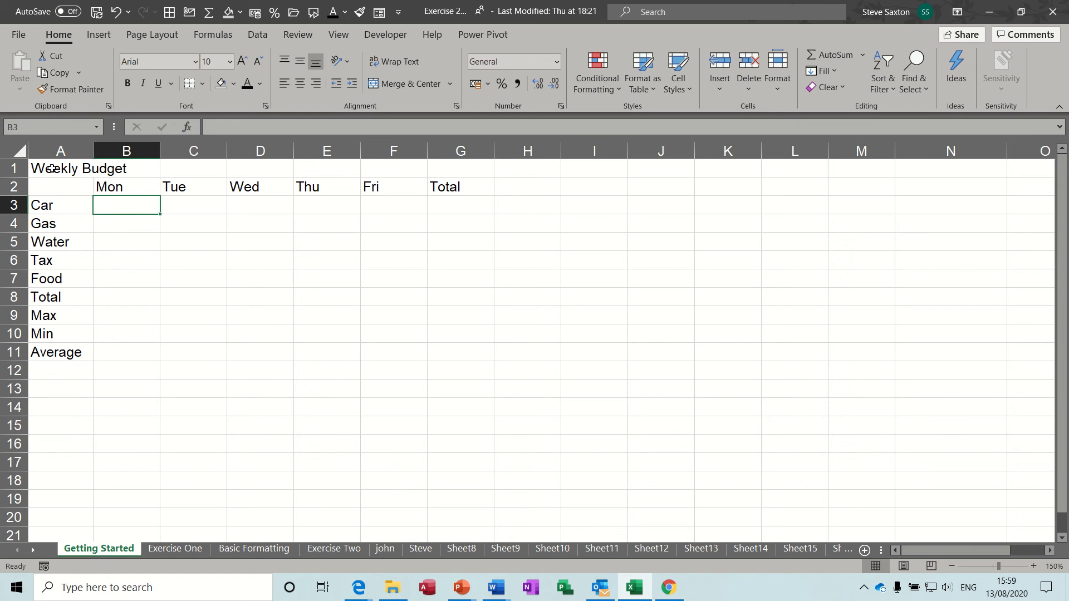
{"action": "left_click", "coordinate": [226, 291]}
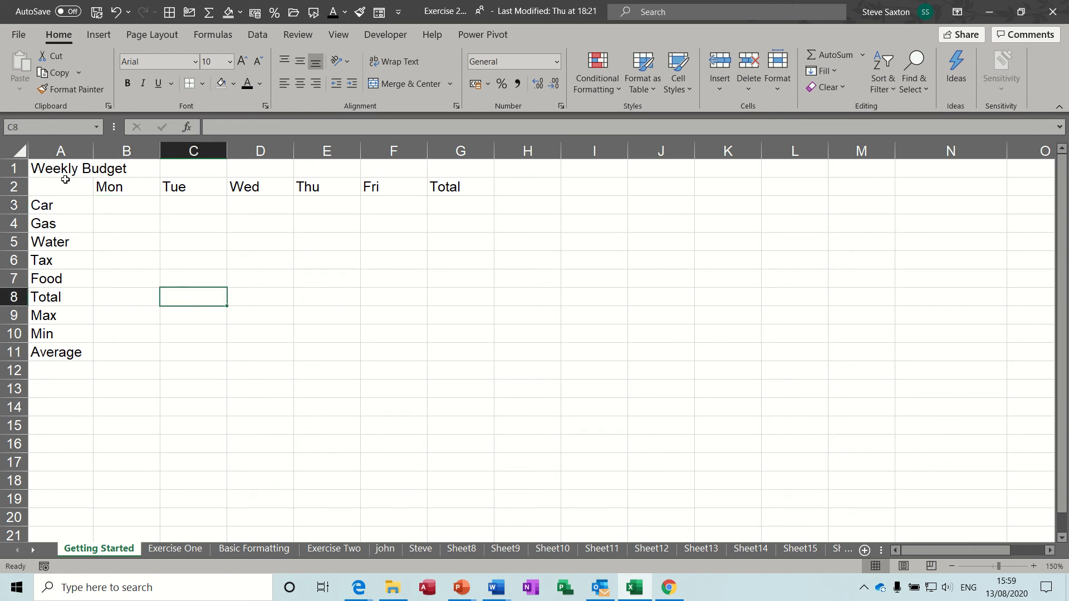
Merge and centre the Weekly Budget title across A1:G1, then select the table A1:G11
{"action": "left_click_drag", "start_coordinate": [52, 168], "coordinate": [444, 169]}
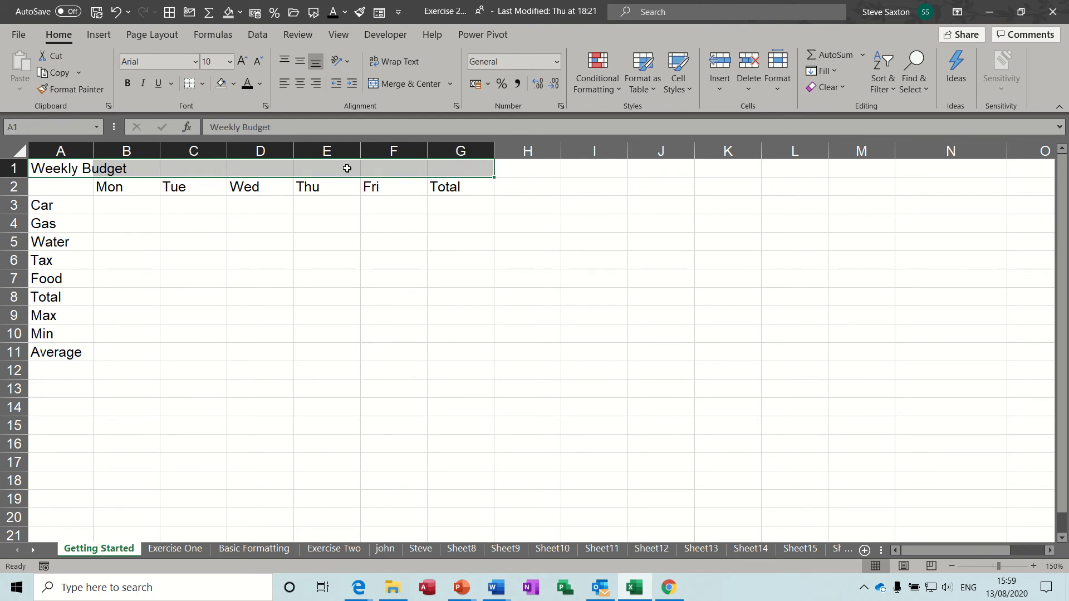
{"action": "left_click", "coordinate": [406, 84]}
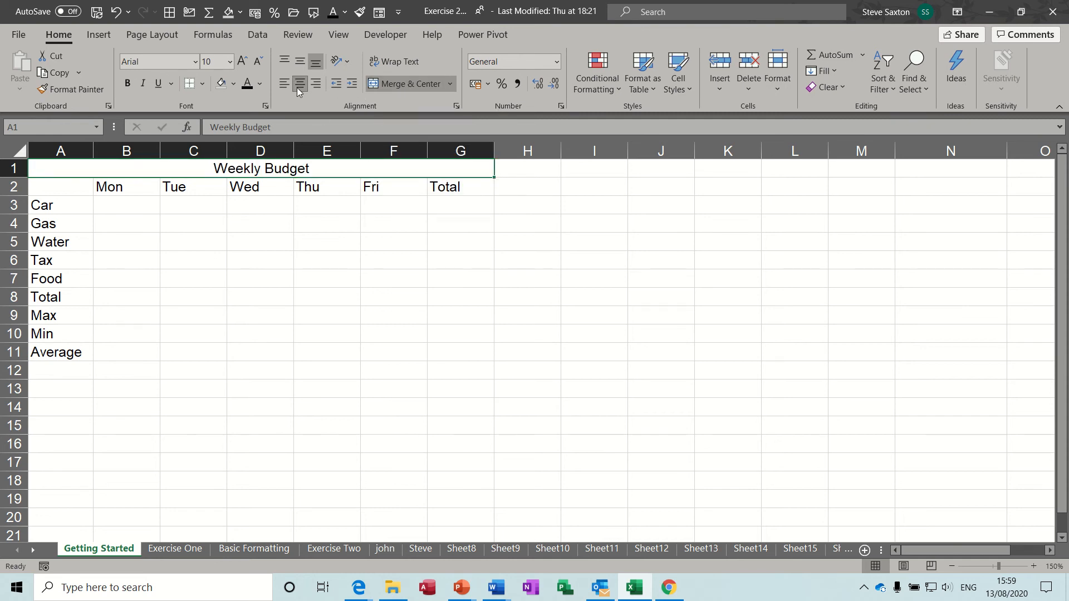
{"action": "left_click", "coordinate": [262, 298]}
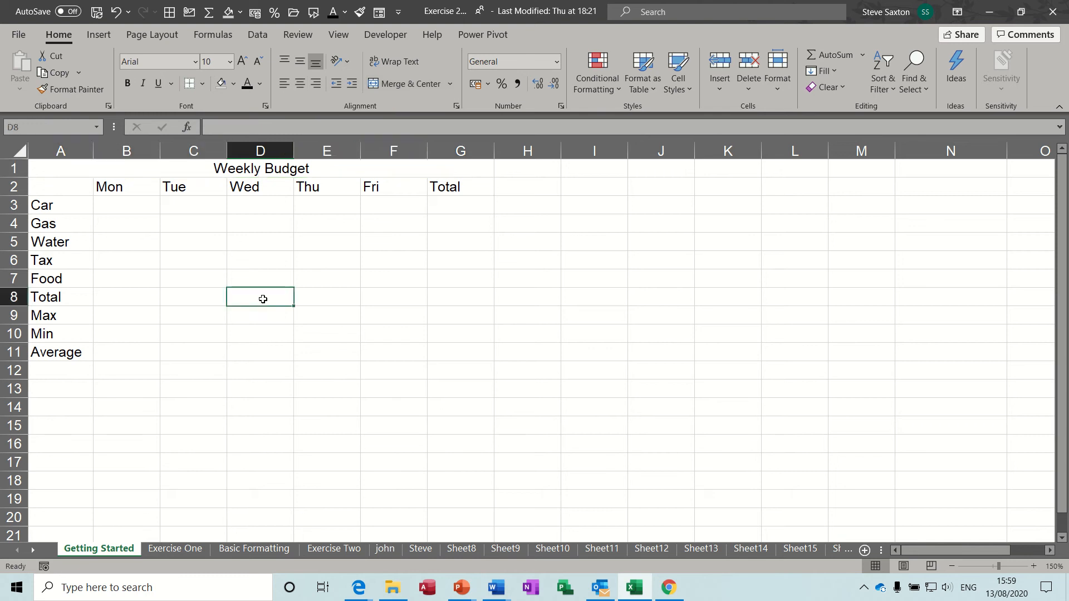
{"action": "left_click", "coordinate": [241, 169]}
{"action": "left_click", "coordinate": [308, 331]}
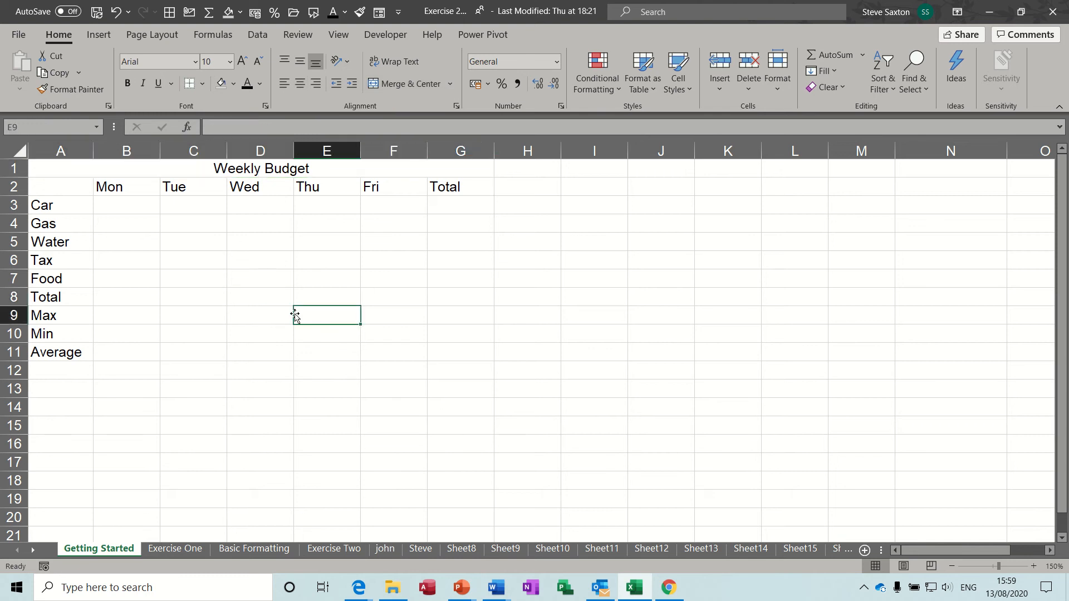
{"action": "left_click", "coordinate": [237, 168]}
{"action": "left_click_drag", "start_coordinate": [237, 168], "coordinate": [236, 362]}
{"action": "left_click_drag", "start_coordinate": [256, 168], "coordinate": [246, 355]}
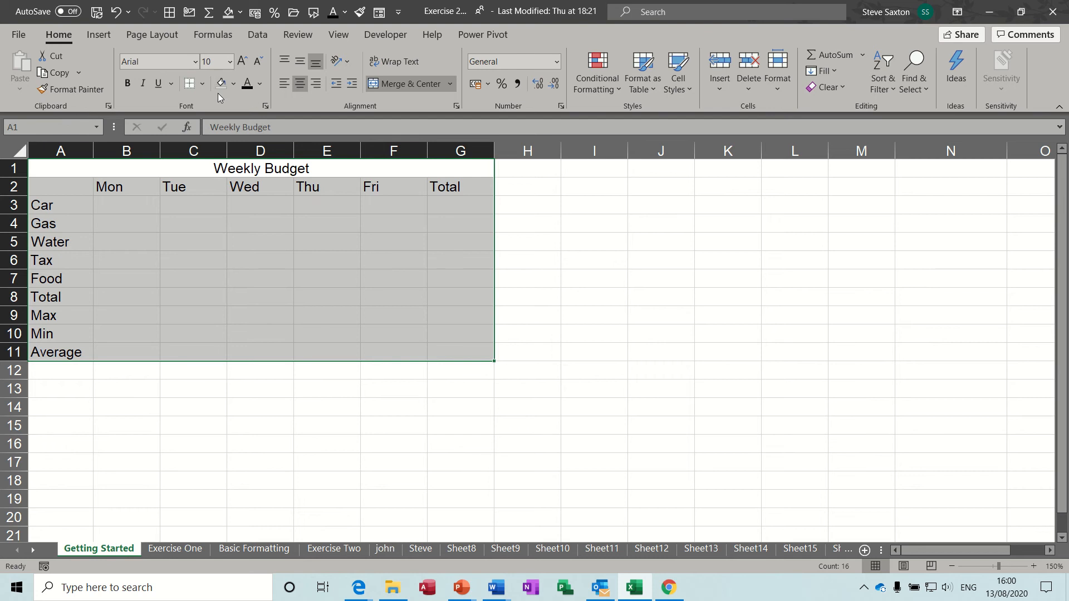
Apply All Borders to every cell of the A1:G11 table
{"action": "left_click", "coordinate": [202, 85]}
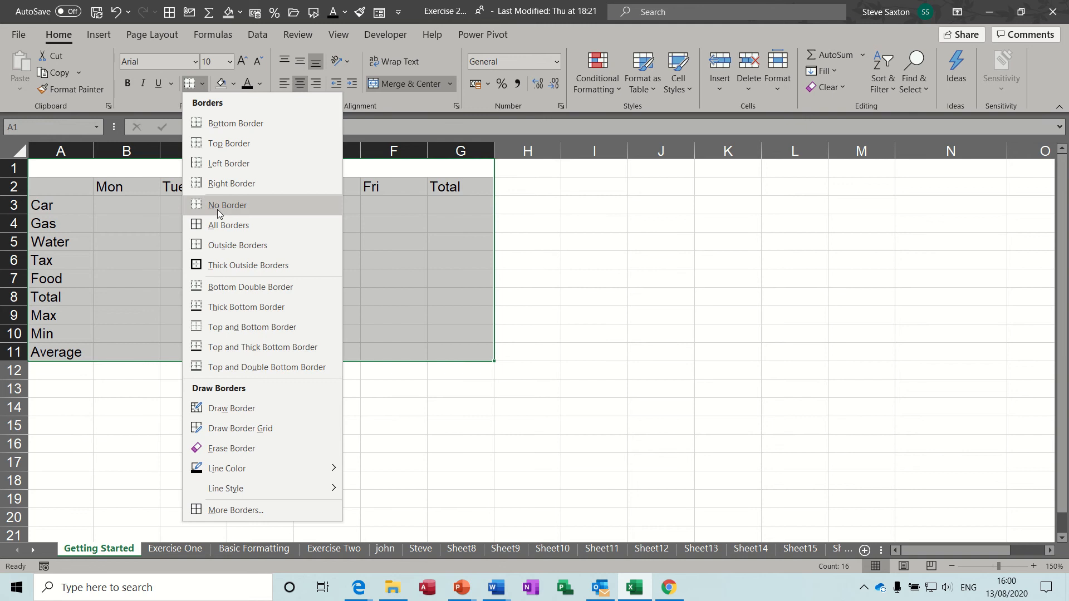
{"action": "left_click", "coordinate": [219, 226]}
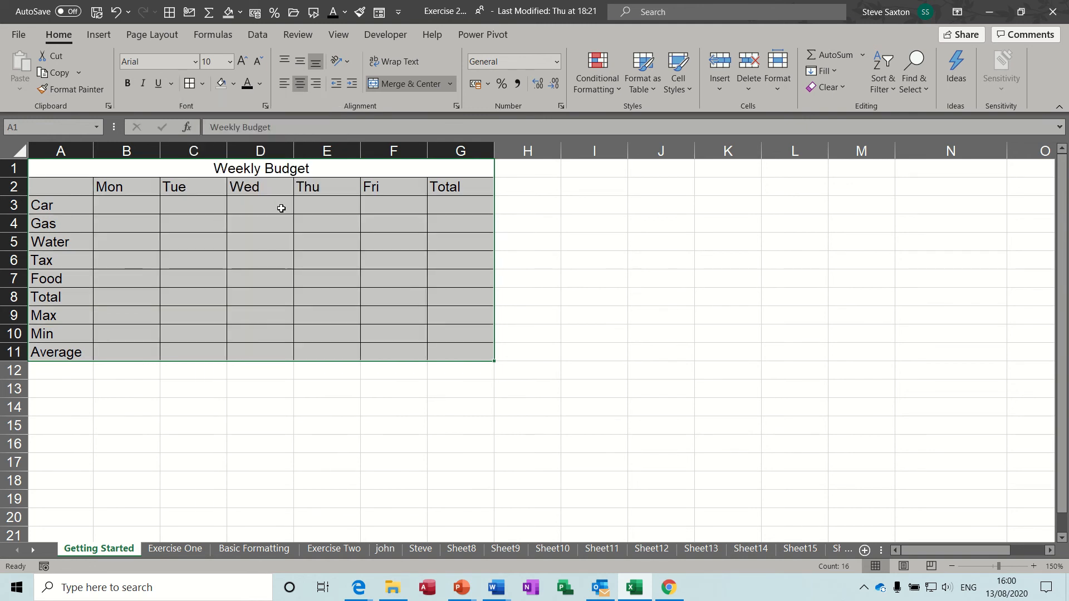
{"action": "left_click", "coordinate": [282, 267]}
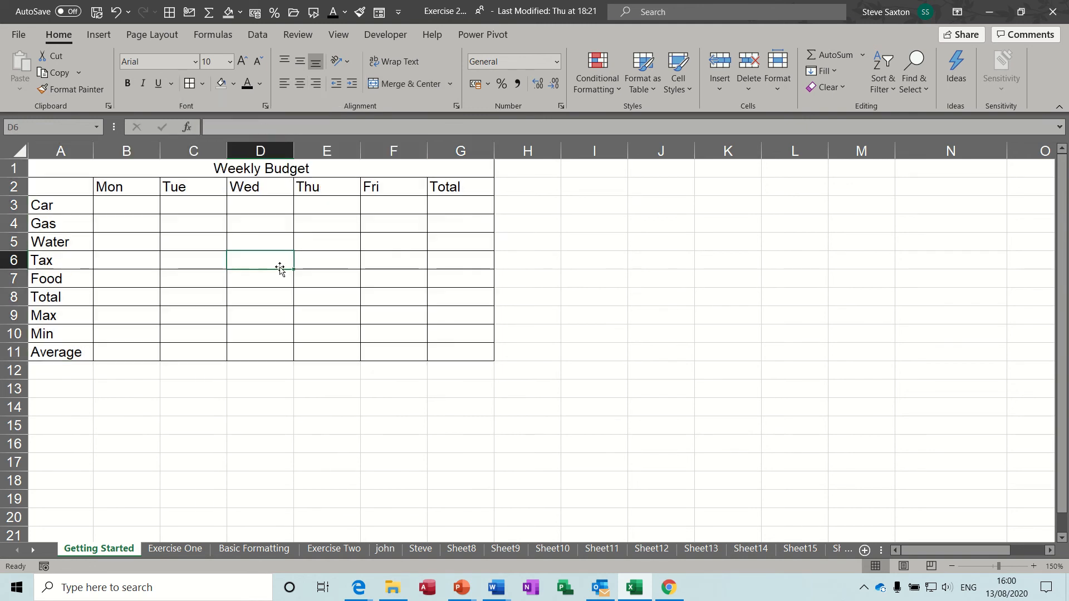
{"action": "left_click_drag", "start_coordinate": [122, 205], "coordinate": [380, 277]}
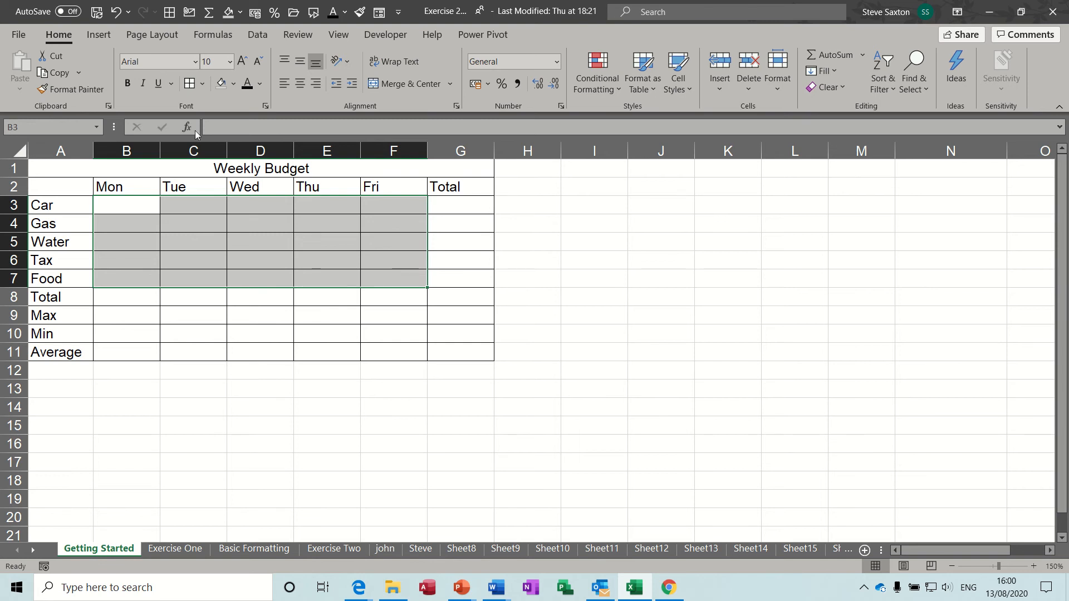
Fill the amount cells B3:F7 and cell B12 with yellow
{"action": "left_click", "coordinate": [234, 84]}
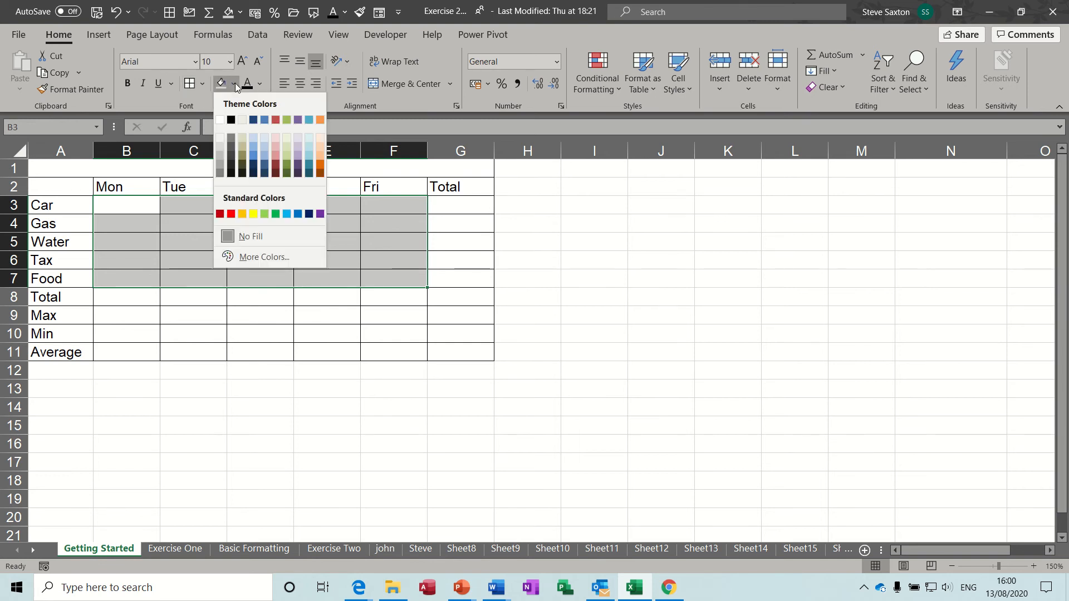
{"action": "left_click", "coordinate": [254, 215]}
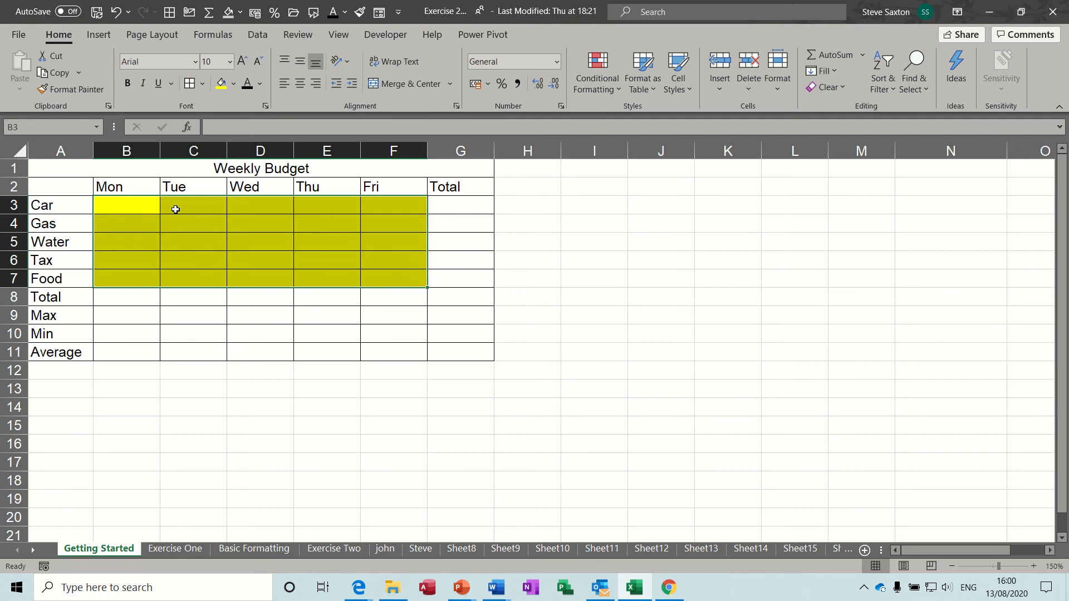
{"action": "left_click", "coordinate": [269, 234]}
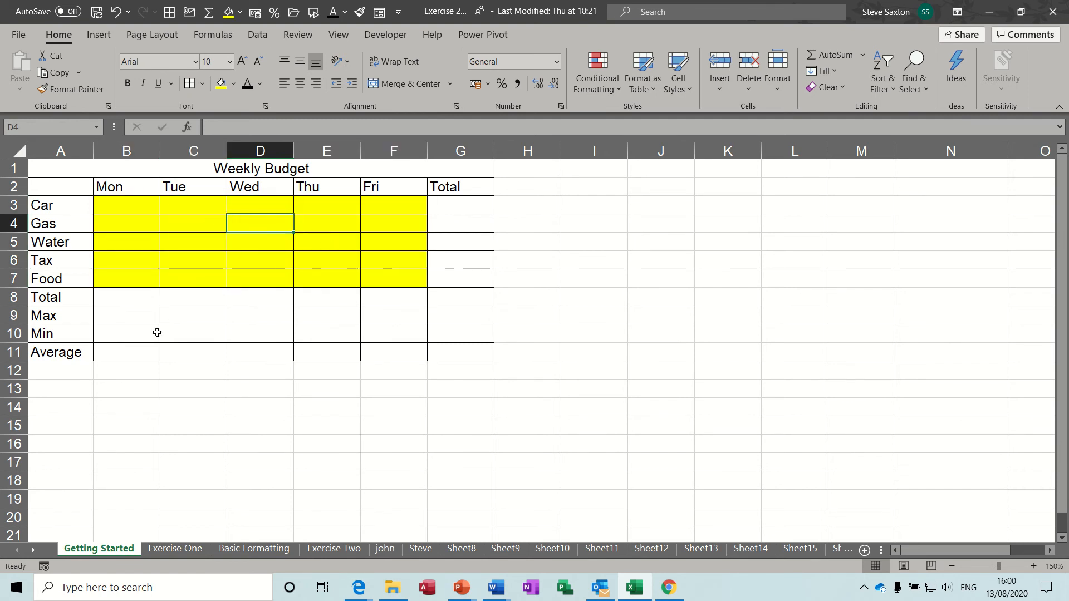
{"action": "left_click", "coordinate": [114, 372]}
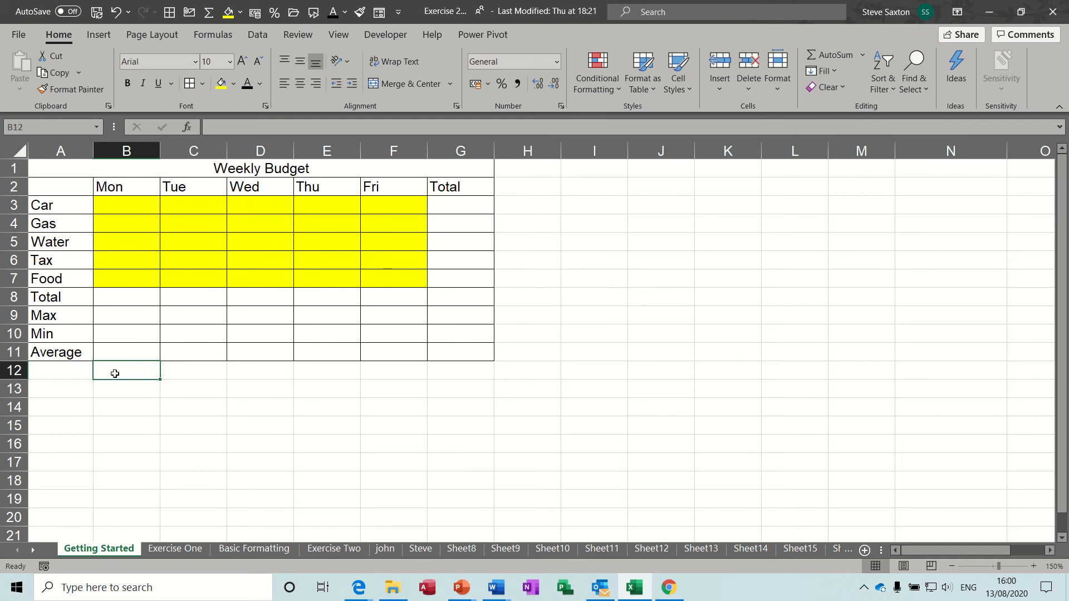
{"action": "left_click", "coordinate": [221, 83]}
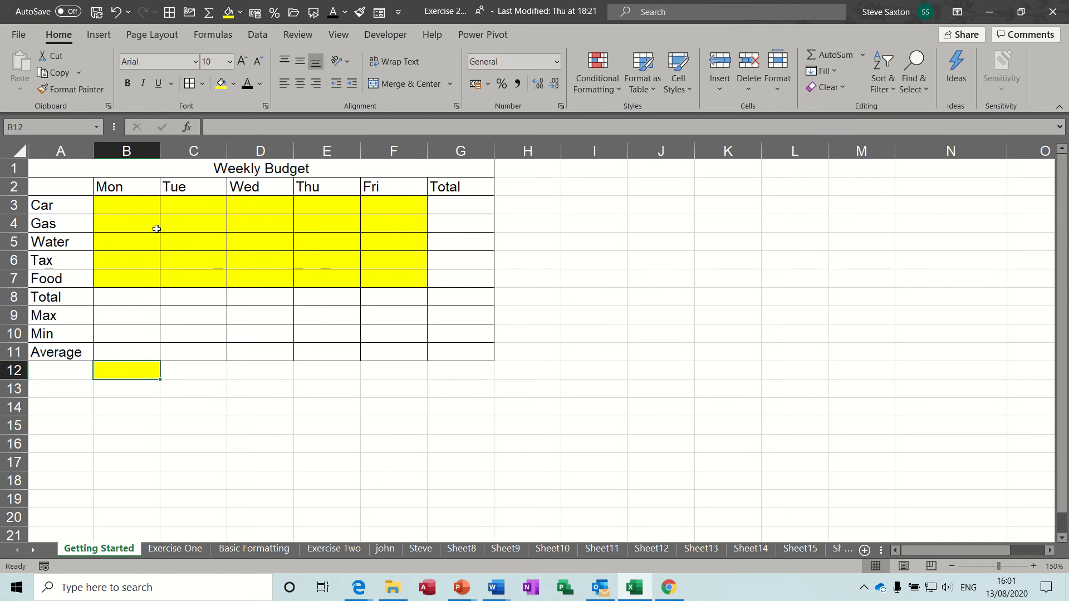
Fill Car with 10 daily and Gas as the series 5, 10 up to 25 for Mon–Fri
{"action": "left_click", "coordinate": [119, 205]}
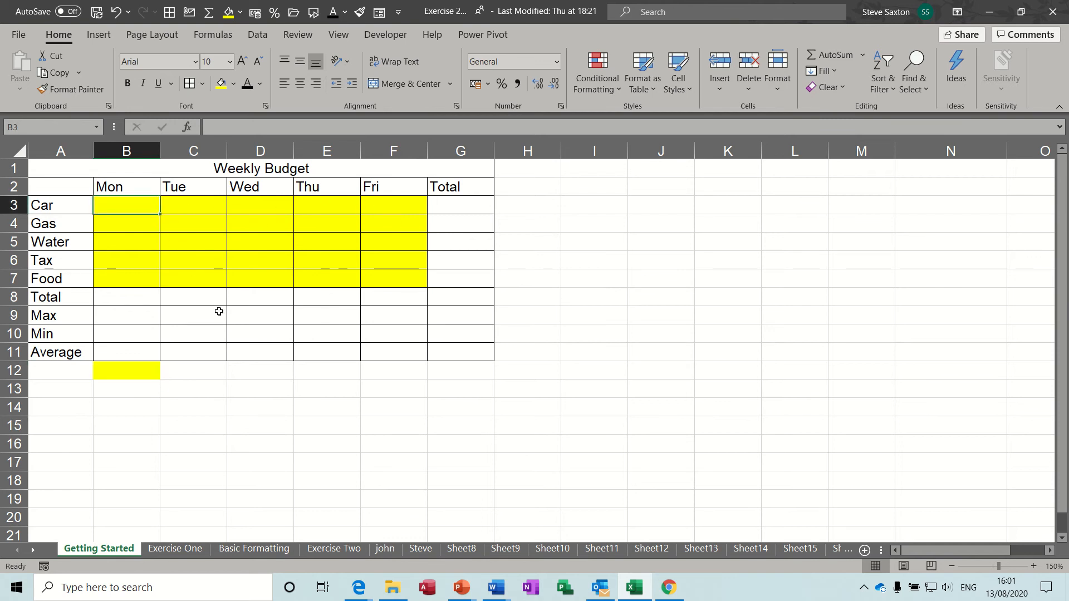
{"action": "type", "text": "10"}
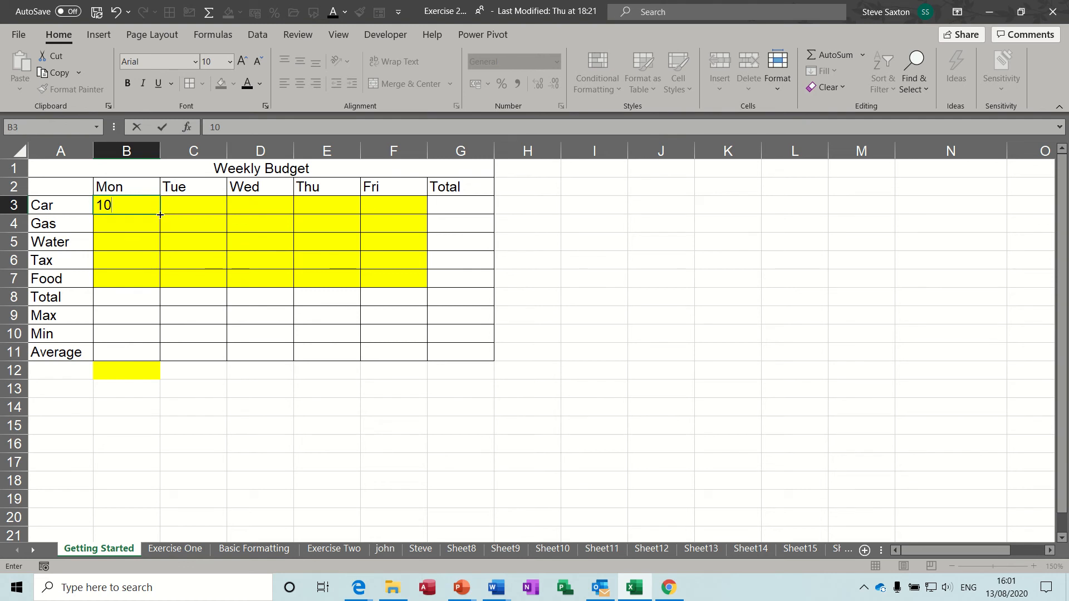
{"action": "left_click_drag", "start_coordinate": [160, 215], "coordinate": [377, 211]}
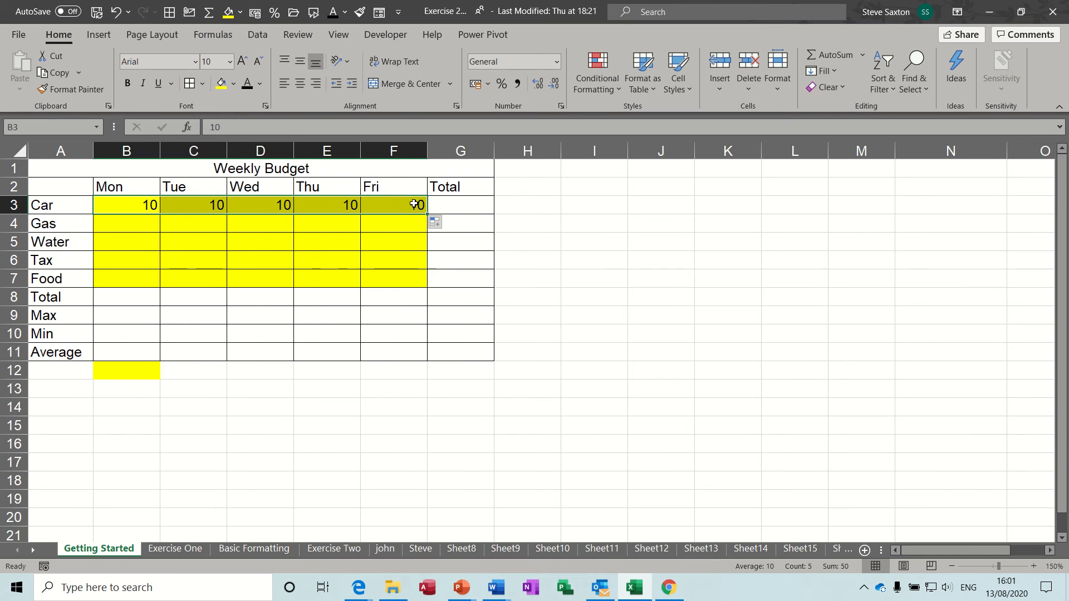
{"action": "left_click", "coordinate": [122, 225]}
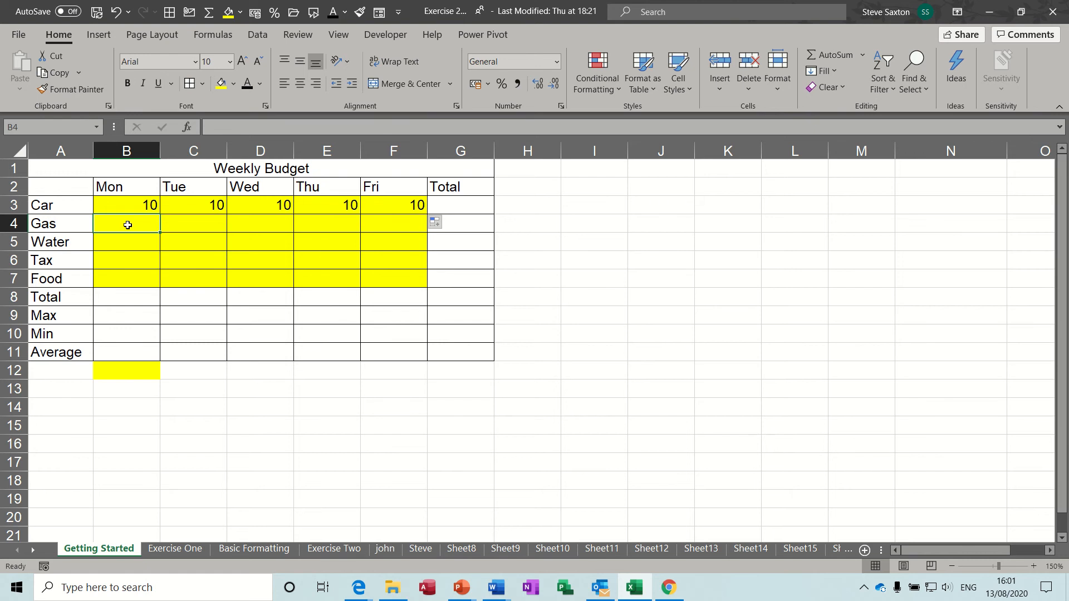
{"action": "type", "text": "5"}
{"action": "key", "text": "Tab"}
{"action": "type", "text": "10"}
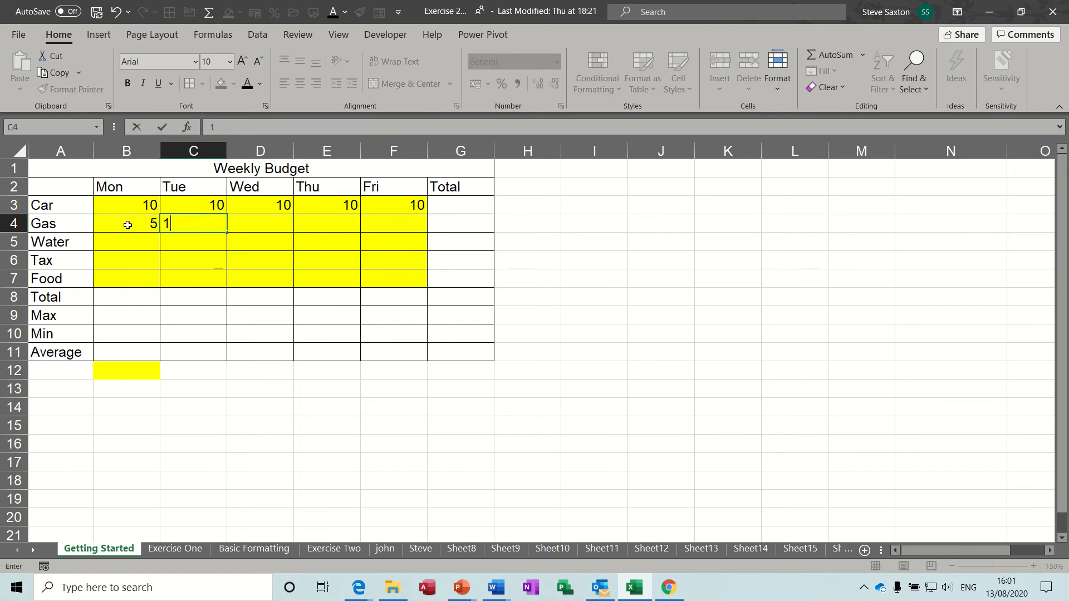
{"action": "left_click", "coordinate": [211, 253]}
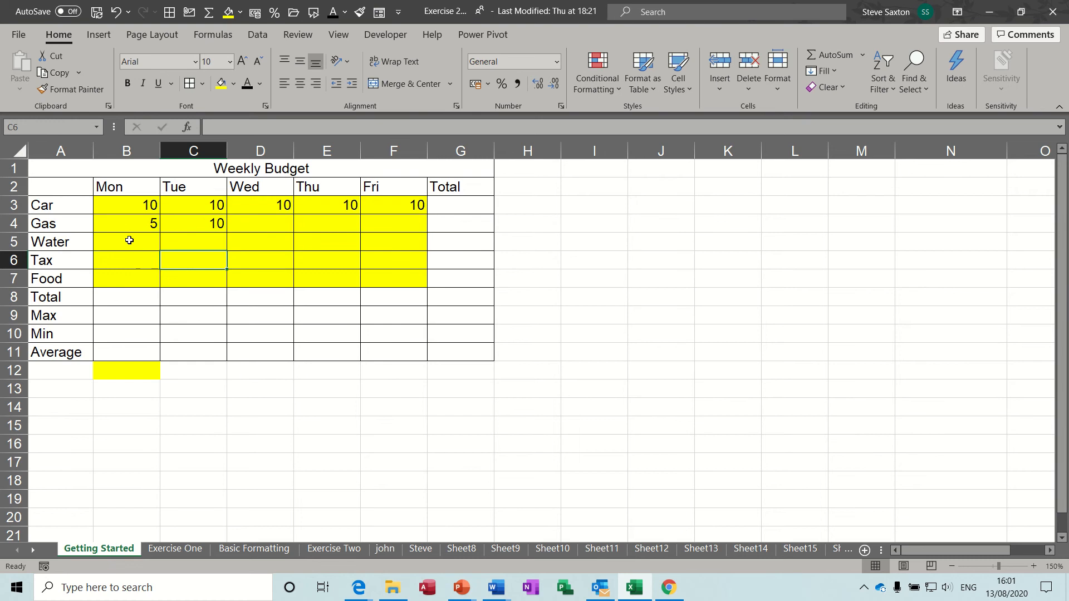
{"action": "left_click_drag", "start_coordinate": [113, 224], "coordinate": [404, 234]}
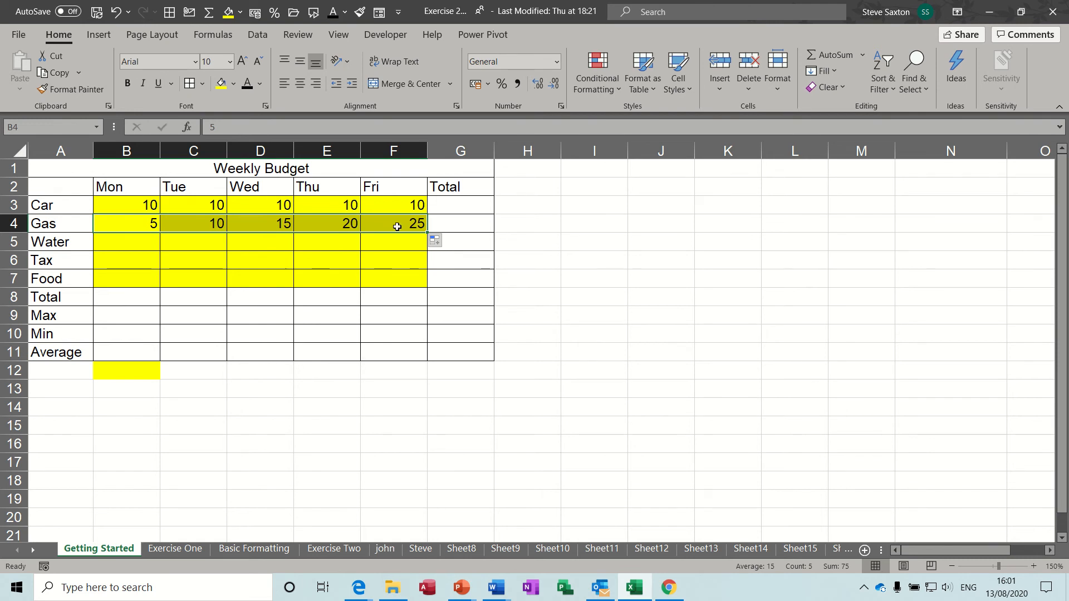
Enter Water as 1 and 7 and extend the series to 25 by Friday
{"action": "left_click", "coordinate": [128, 245]}
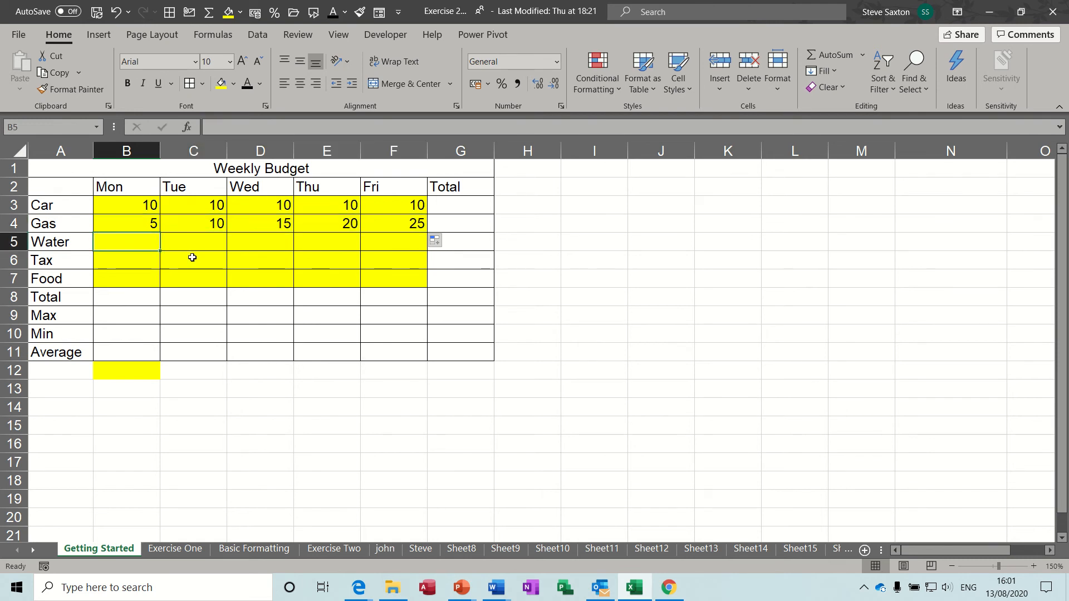
{"action": "type", "text": "1"}
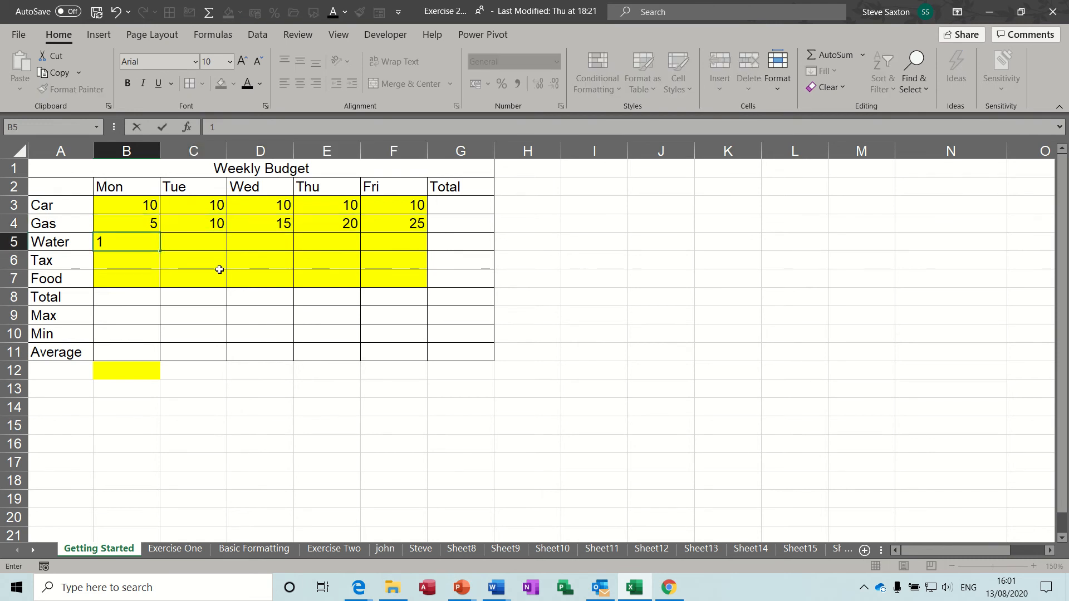
{"action": "key", "text": "Tab"}
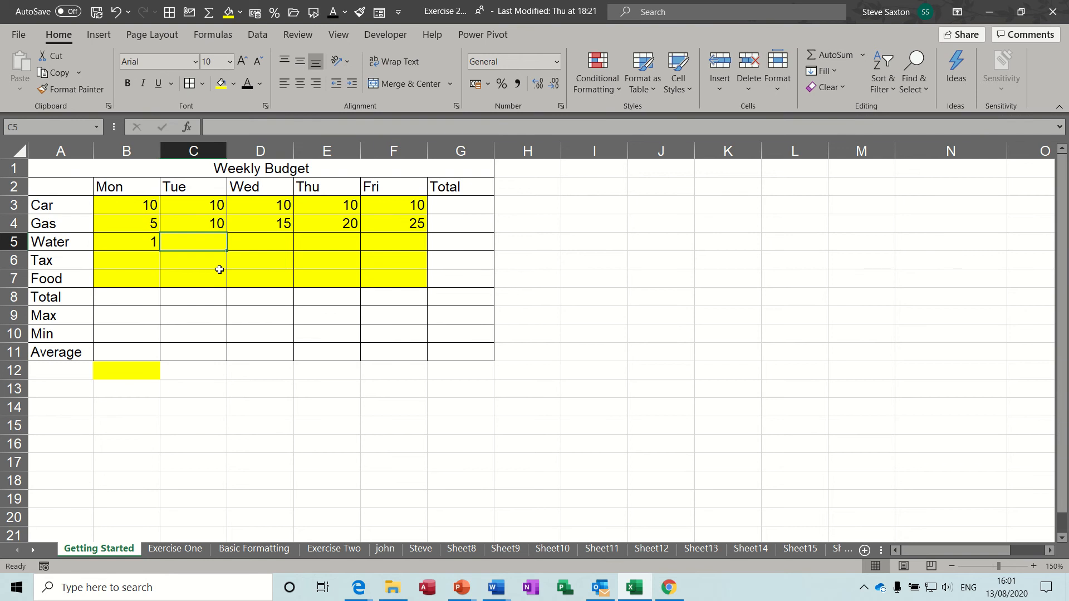
{"action": "type", "text": "7"}
{"action": "key", "text": "Tab"}
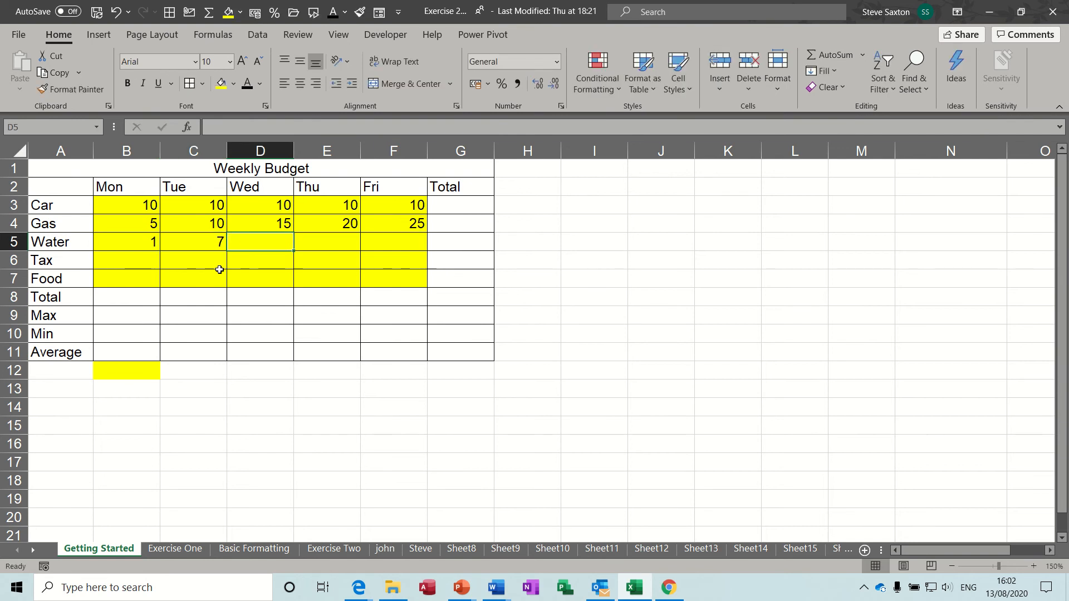
{"action": "left_click_drag", "start_coordinate": [131, 241], "coordinate": [409, 251]}
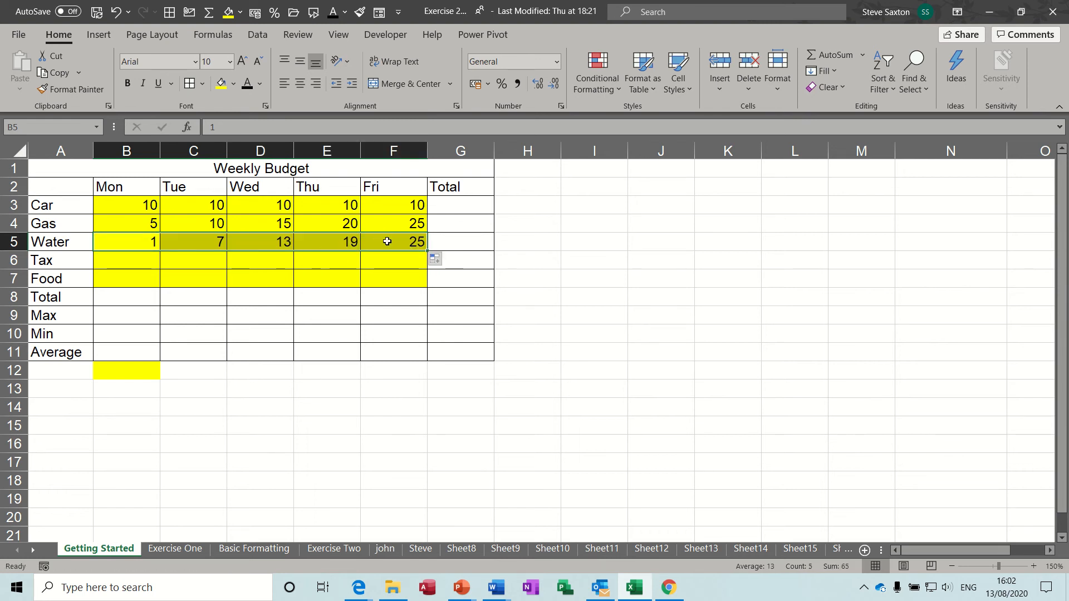
Fill Tax and Food with 10 for every day Monday to Friday
{"action": "left_click", "coordinate": [126, 260]}
{"action": "type", "text": "10"}
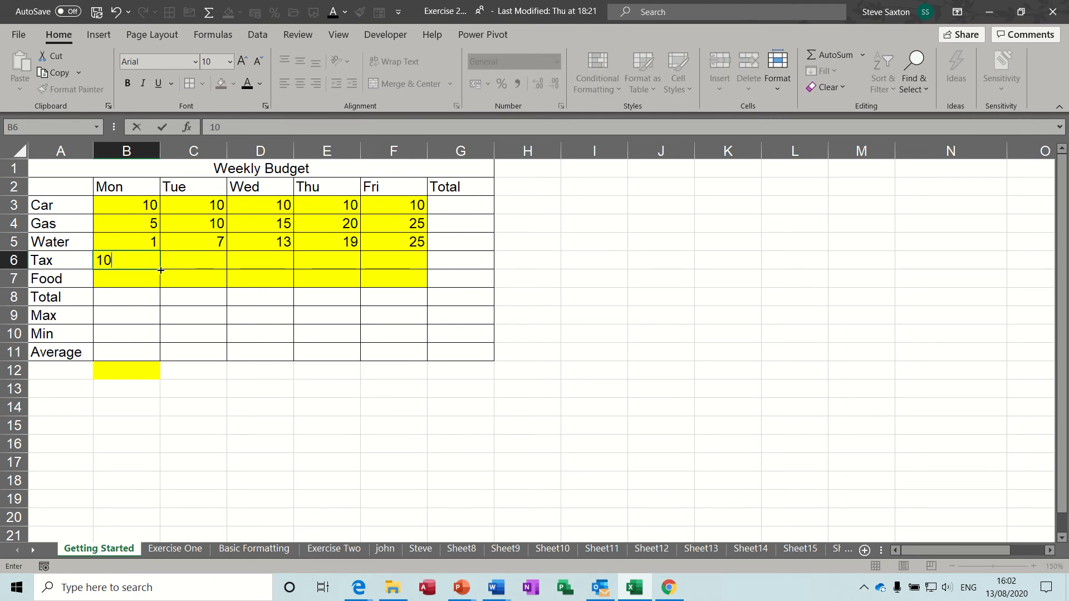
{"action": "left_click_drag", "start_coordinate": [159, 269], "coordinate": [158, 278]}
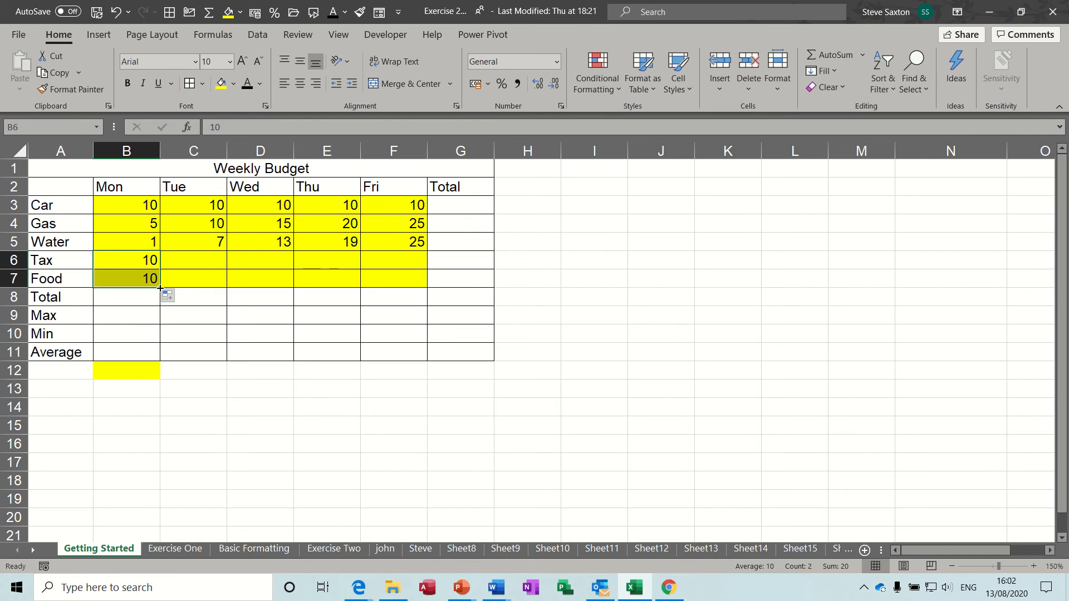
{"action": "left_click_drag", "start_coordinate": [160, 288], "coordinate": [413, 283]}
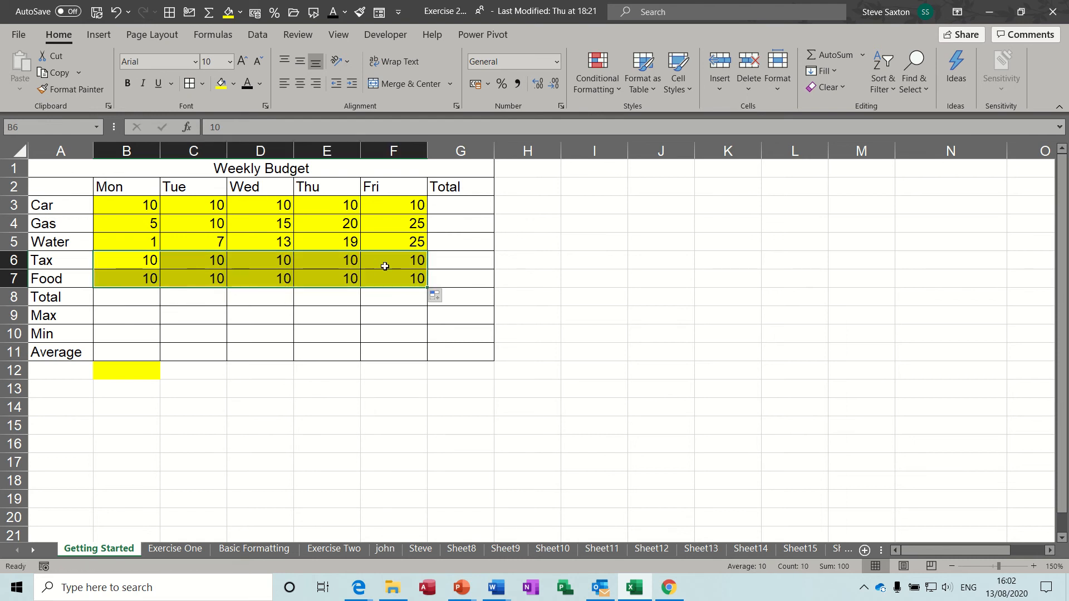
{"action": "left_click", "coordinate": [255, 242]}
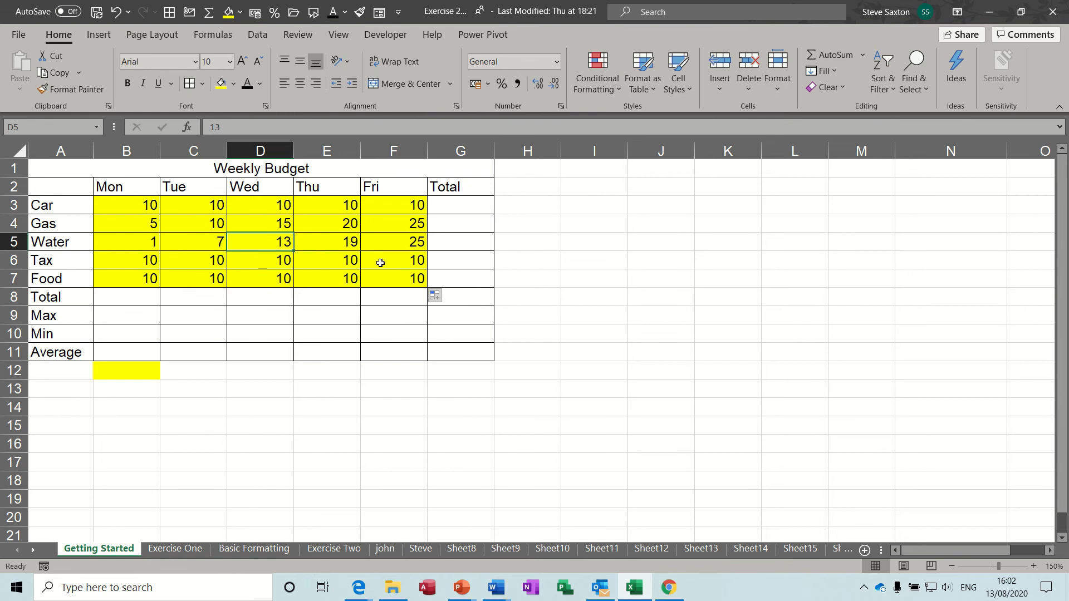
Format the daily amounts in B3:F7 as £ Accounting with two decimals, e.g. £ 10.00
{"action": "left_click", "coordinate": [196, 280]}
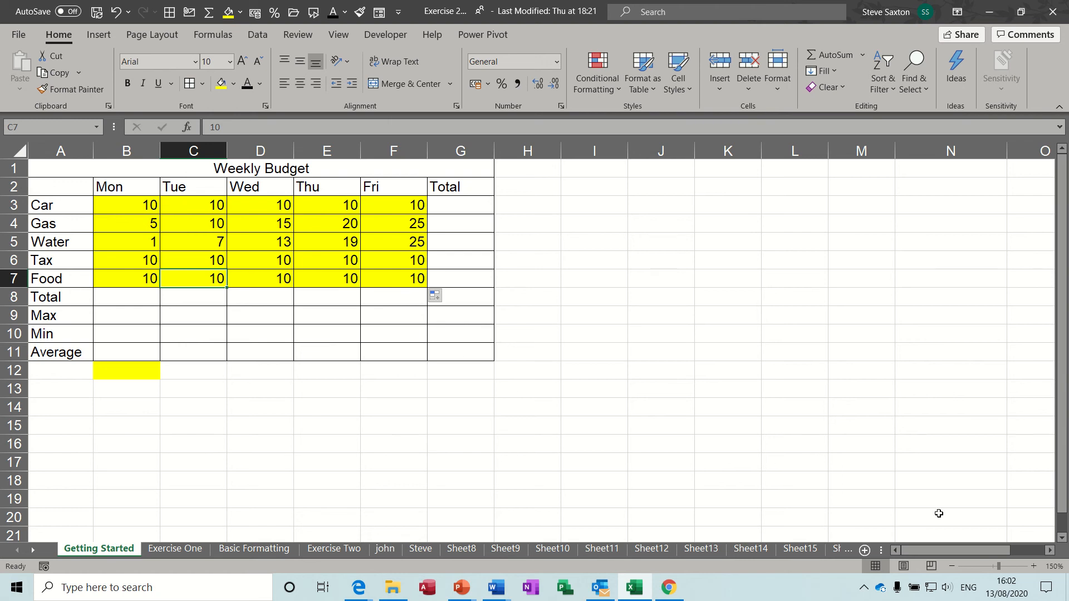
{"action": "left_click", "coordinate": [1035, 566]}
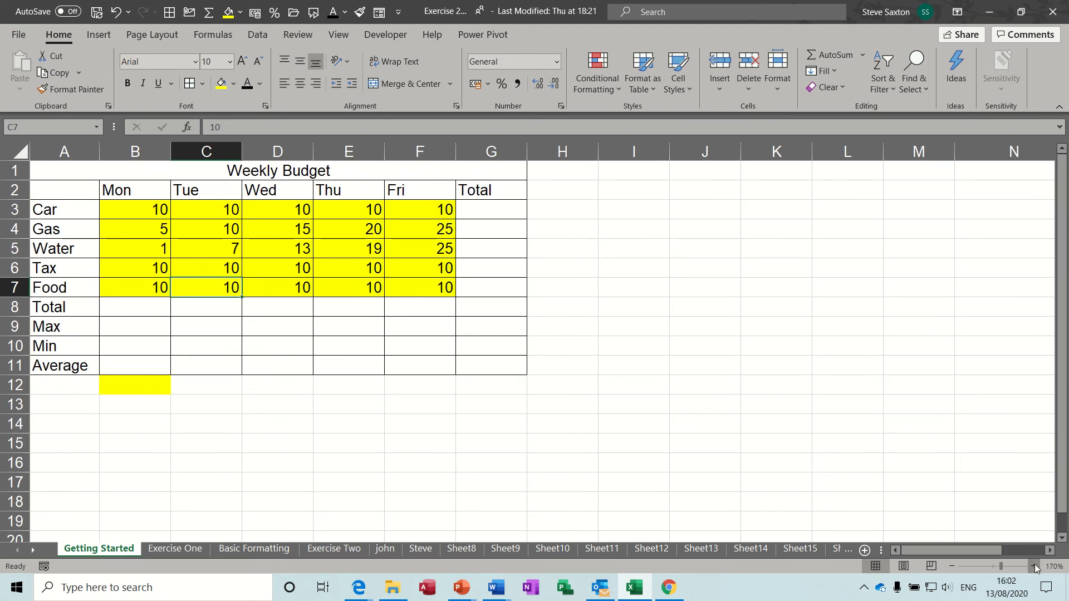
{"action": "left_click", "coordinate": [1035, 565]}
{"action": "left_click", "coordinate": [1035, 565]}
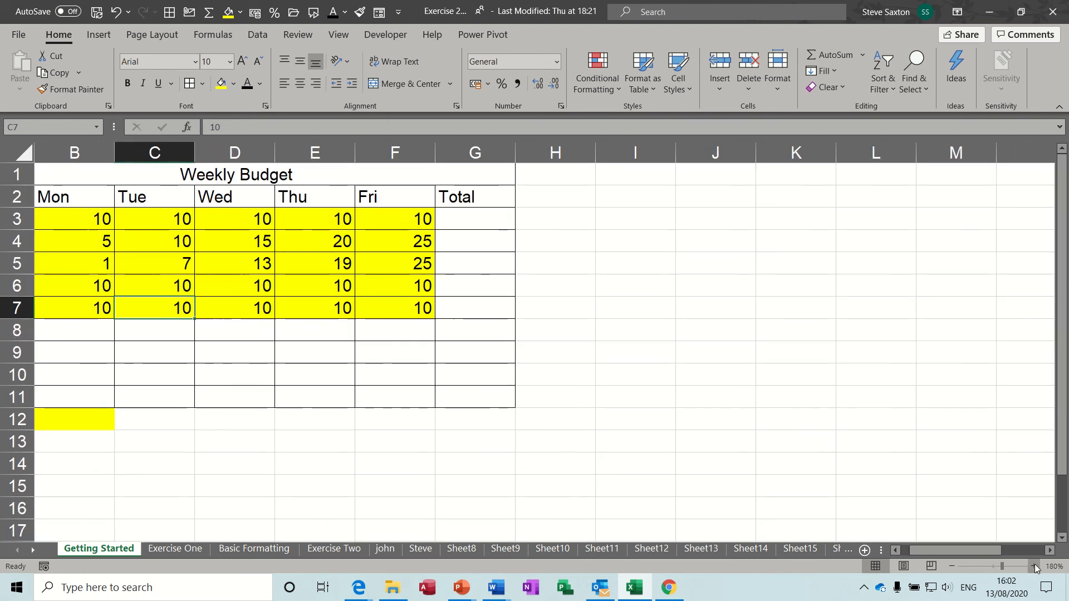
{"action": "left_click", "coordinate": [952, 566]}
{"action": "left_click", "coordinate": [953, 566]}
{"action": "left_click", "coordinate": [952, 565]}
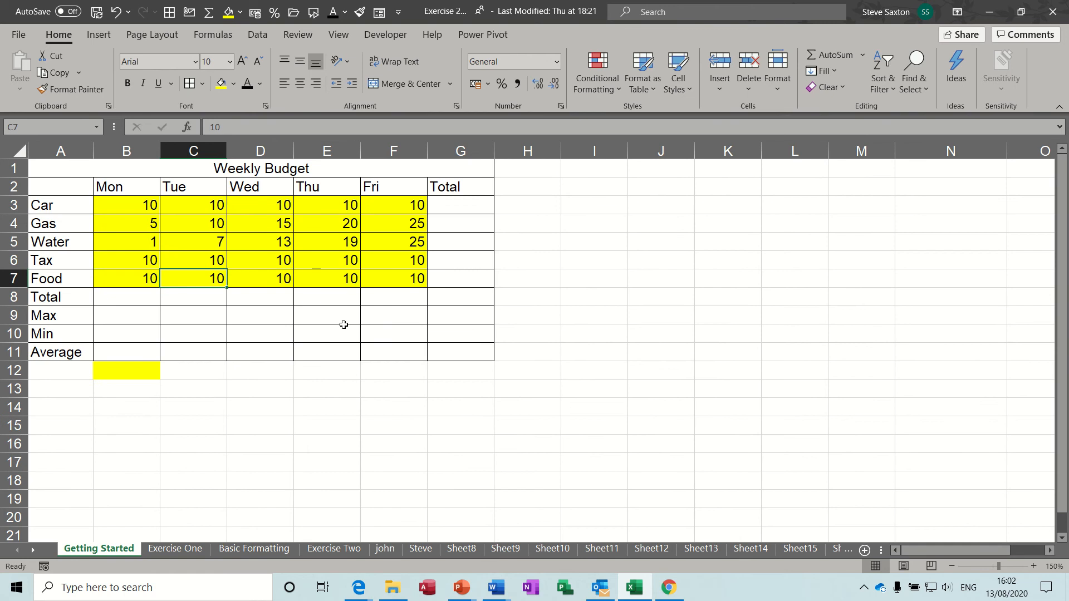
{"action": "left_click", "coordinate": [122, 241]}
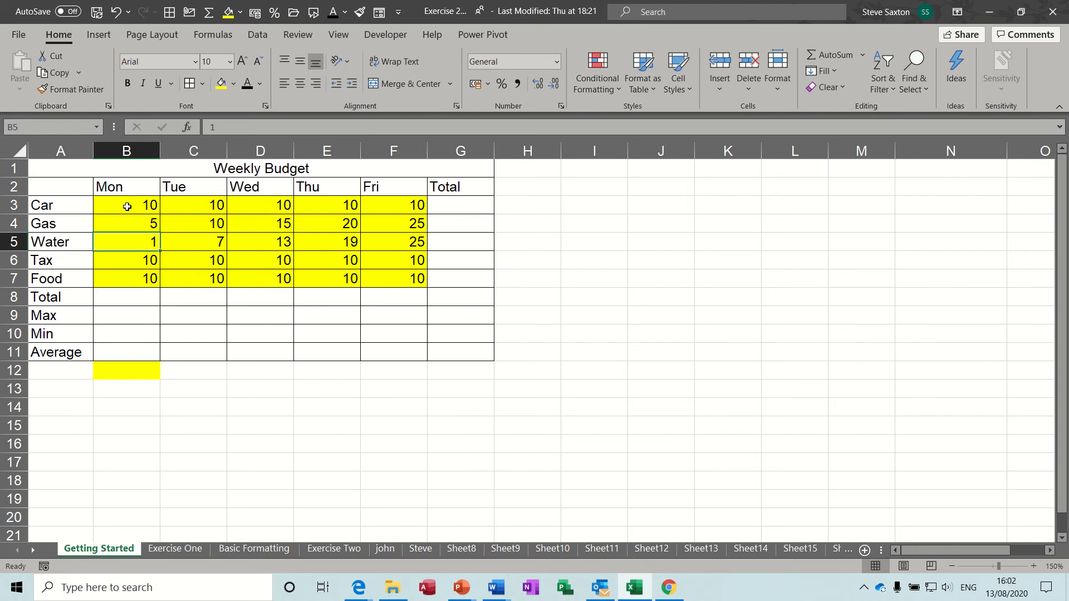
{"action": "left_click_drag", "start_coordinate": [127, 207], "coordinate": [400, 276]}
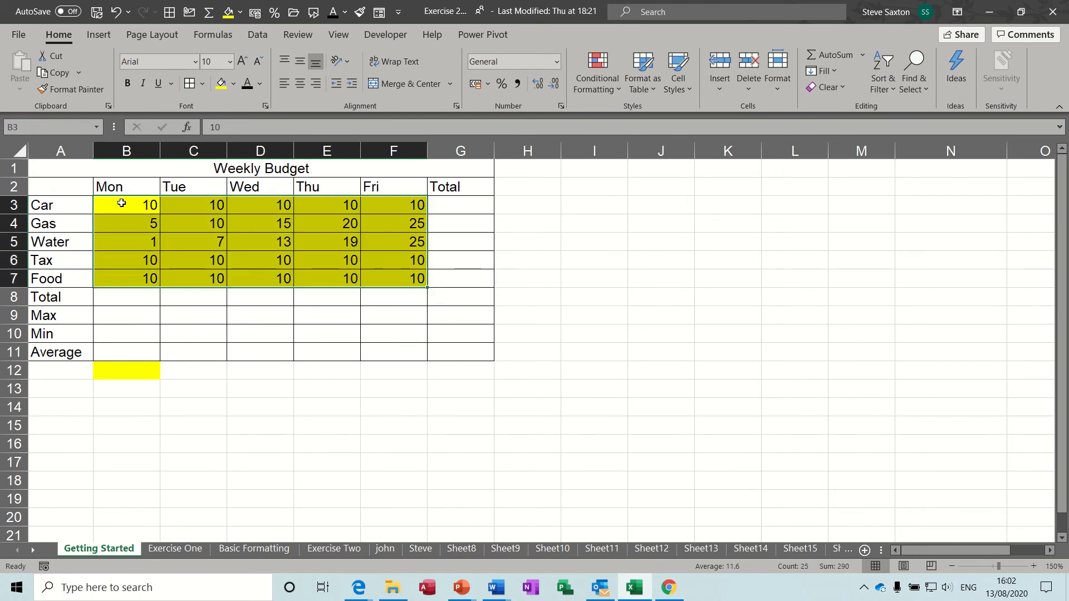
{"action": "left_click_drag", "start_coordinate": [122, 203], "coordinate": [402, 272]}
{"action": "left_click", "coordinate": [474, 84]}
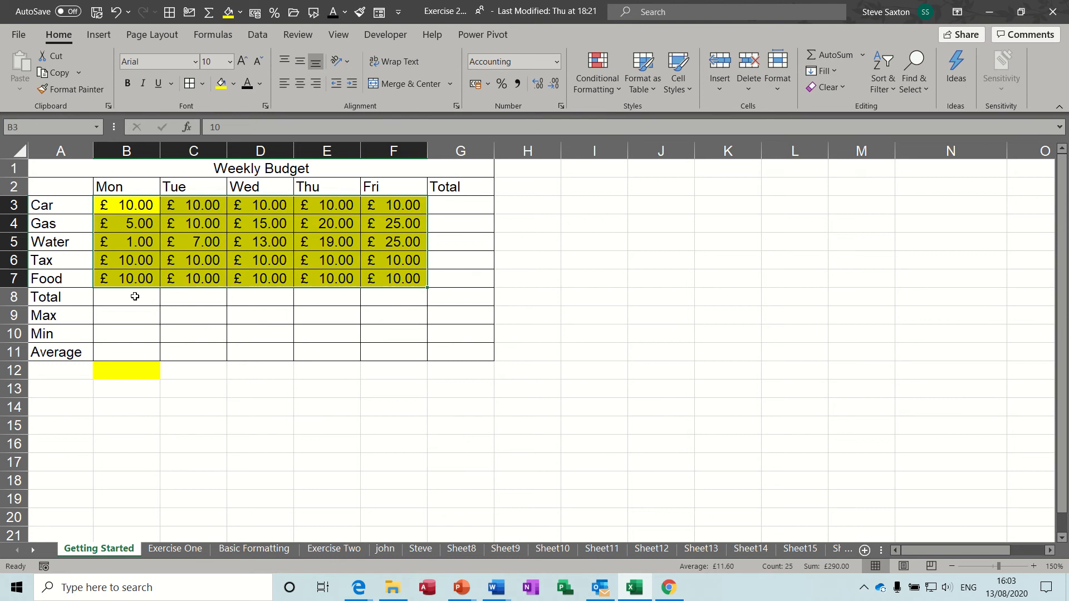
{"action": "left_click", "coordinate": [131, 372]}
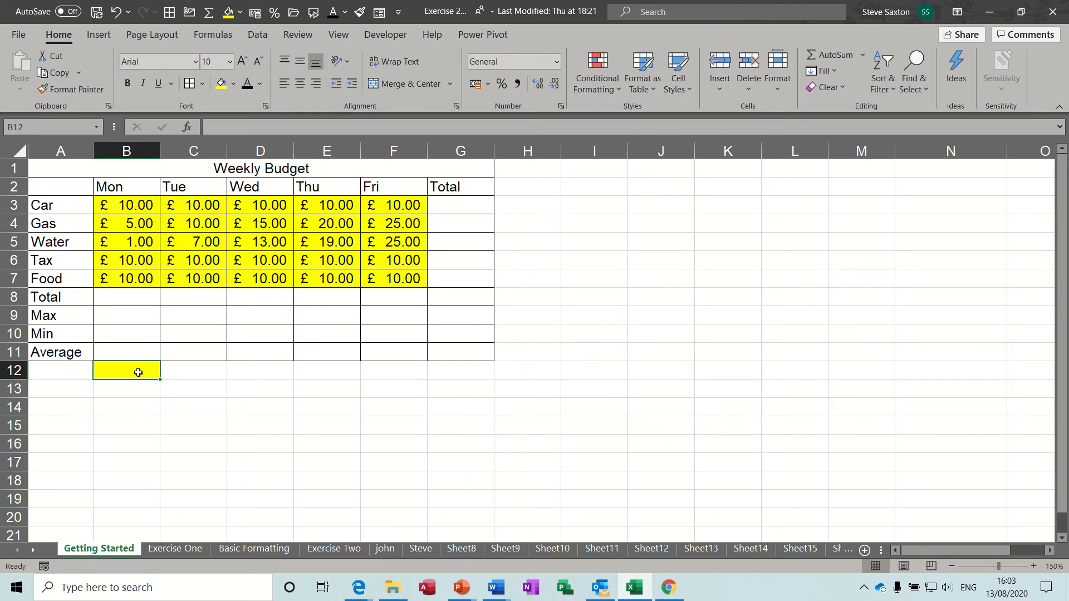
Enter =2+4/2 in cell B12 so it displays 4
{"action": "type", "text": "=2"}
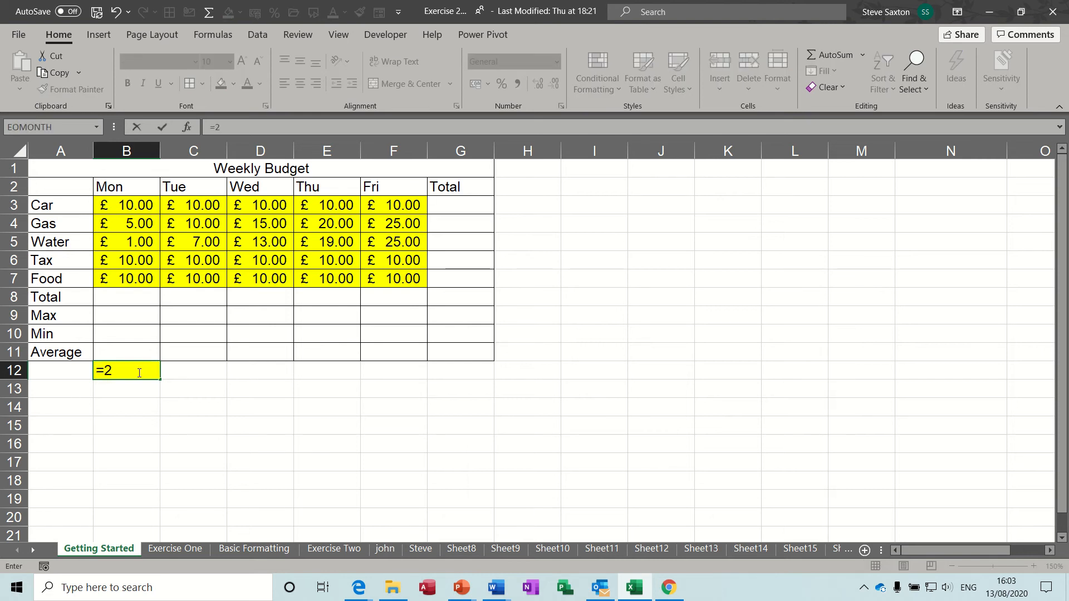
{"action": "type", "text": "+4/2"}
{"action": "left_click", "coordinate": [163, 127]}
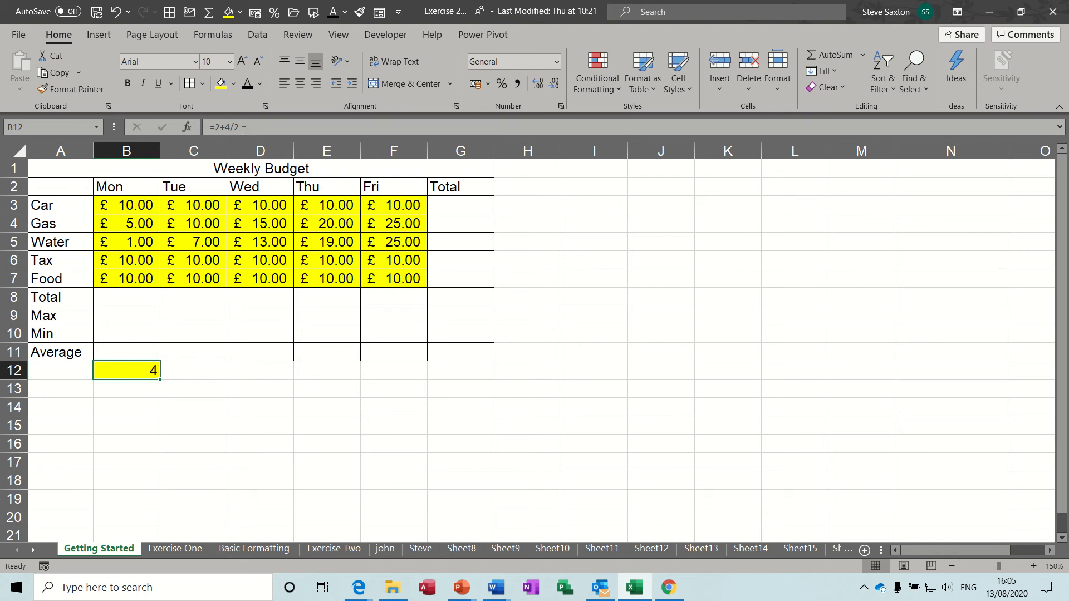
Change B12 to =(2+4)/2 to get 3, then clear it and begin a new formula
{"action": "left_click", "coordinate": [216, 128]}
{"action": "type", "text": "("}
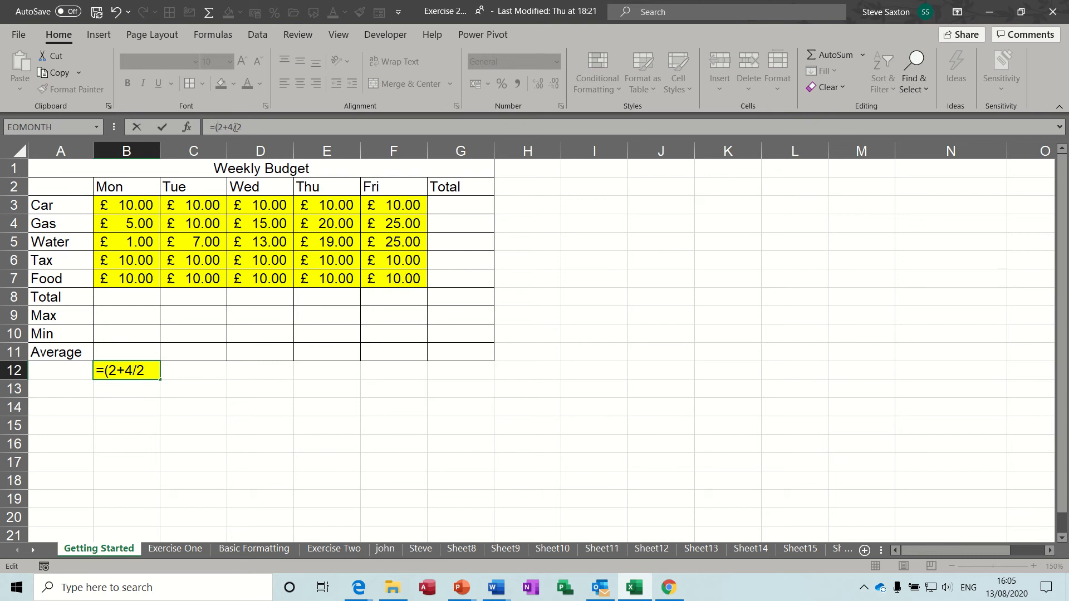
{"action": "left_click", "coordinate": [235, 127]}
{"action": "type", "text": ")"}
{"action": "left_click", "coordinate": [162, 127]}
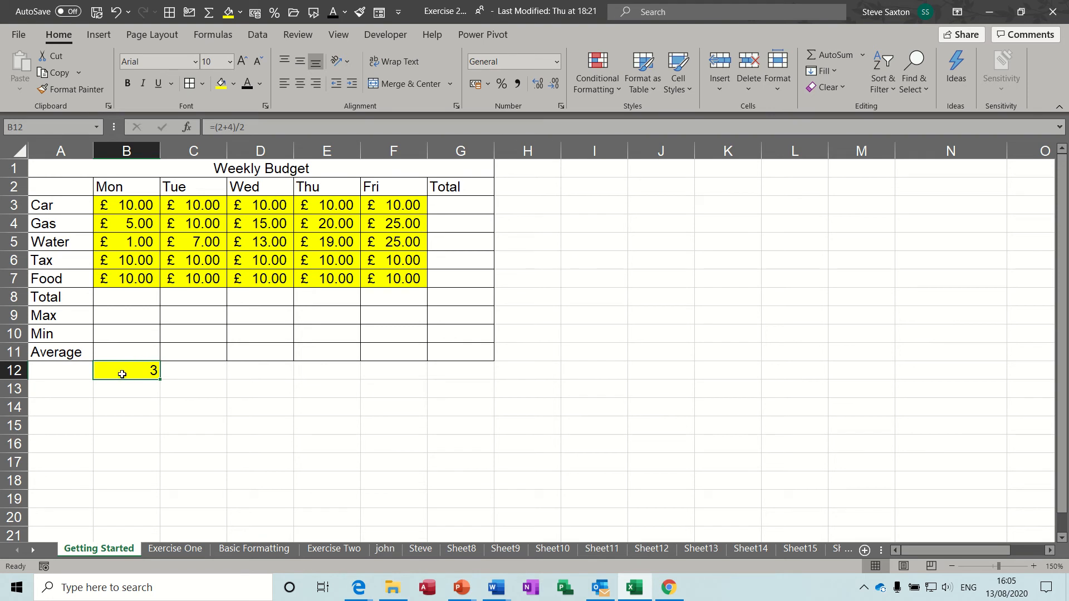
{"action": "key", "text": "Delete"}
{"action": "type", "text": "="}
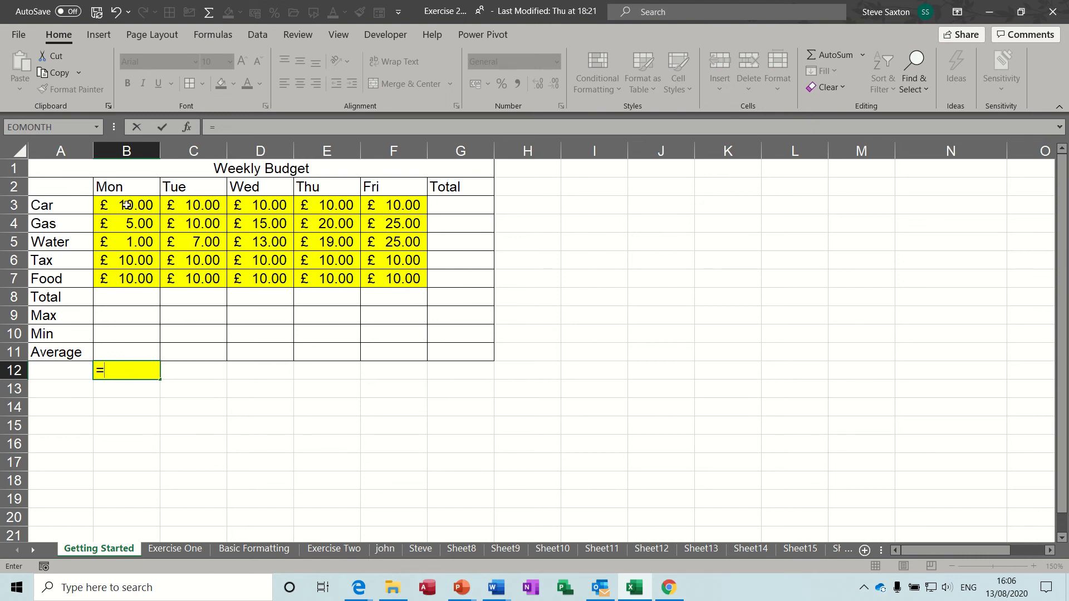
Enter =B3+C3 in B12, adding the Car Monday and Tuesday amounts
{"action": "left_click", "coordinate": [123, 203]}
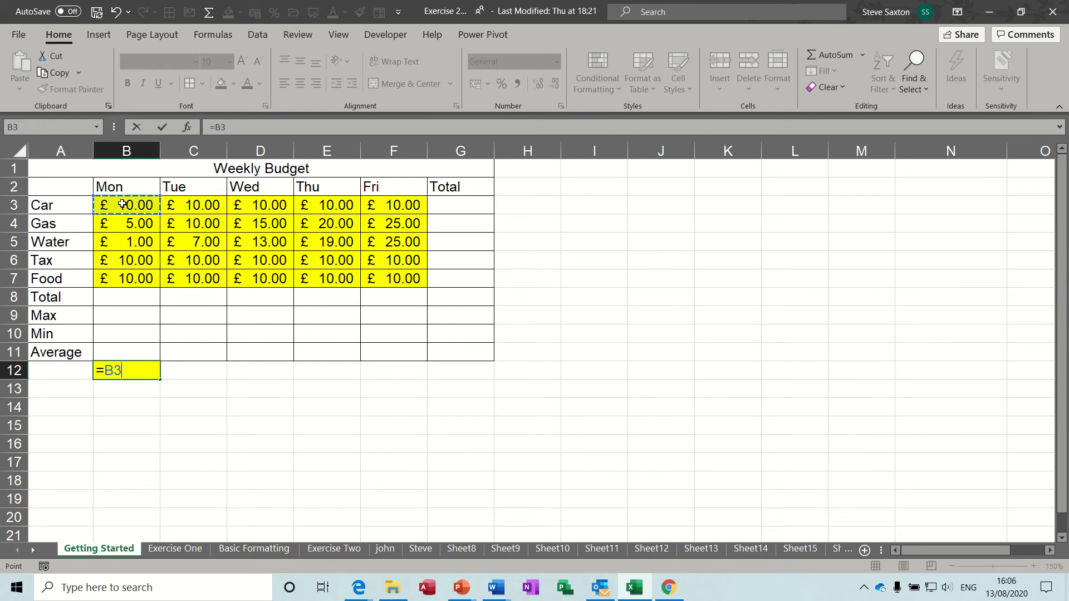
{"action": "type", "text": "+"}
{"action": "left_click", "coordinate": [192, 205]}
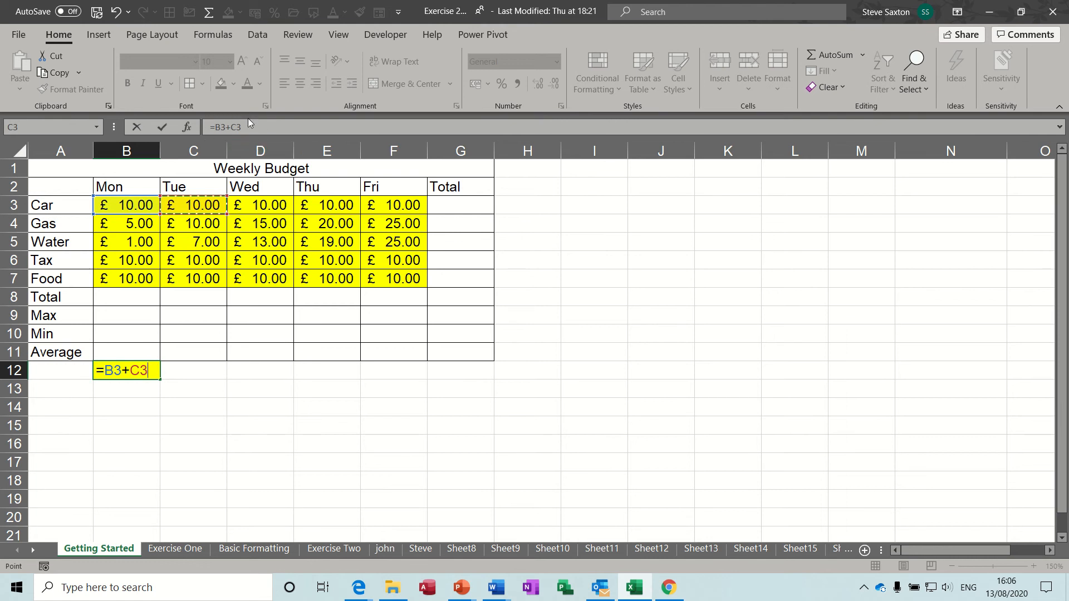
{"action": "left_click", "coordinate": [162, 129]}
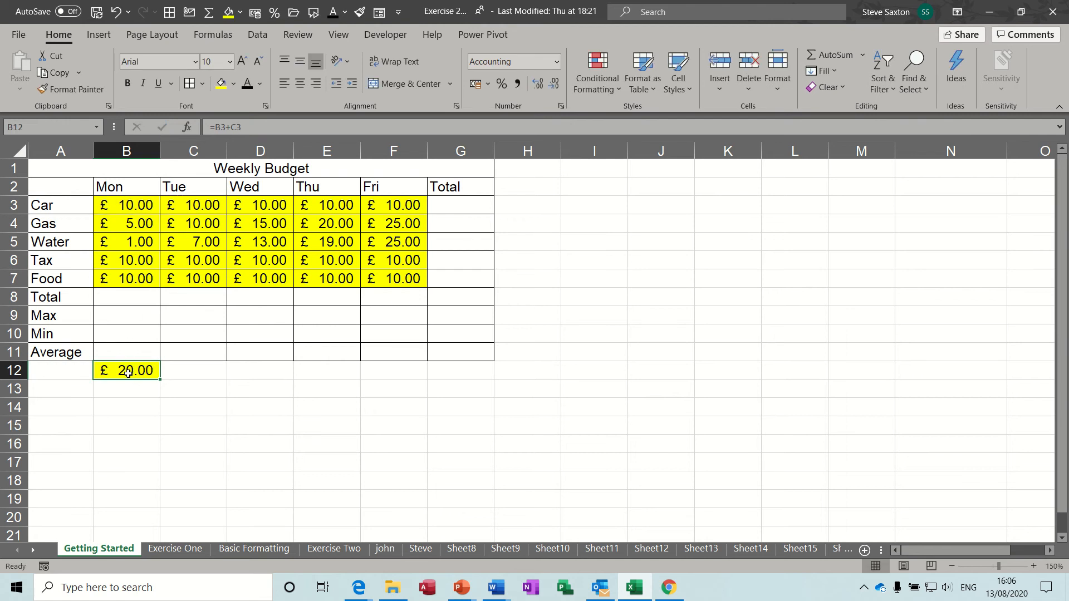
Change Monday's Car amount in B3 to 20 so B12 shows £ 30.00
{"action": "left_click", "coordinate": [127, 205]}
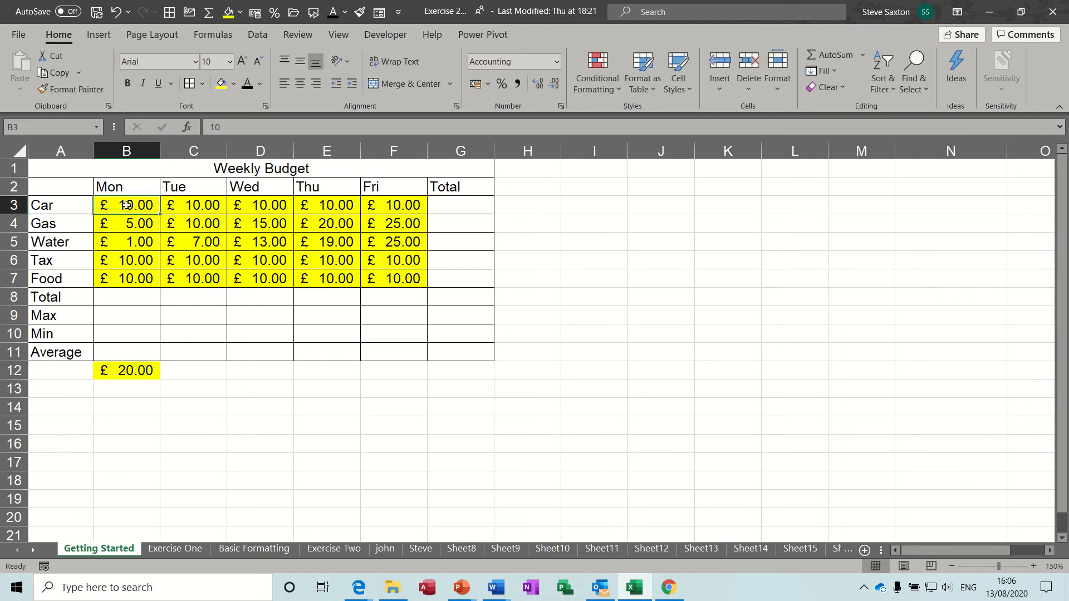
{"action": "type", "text": "20"}
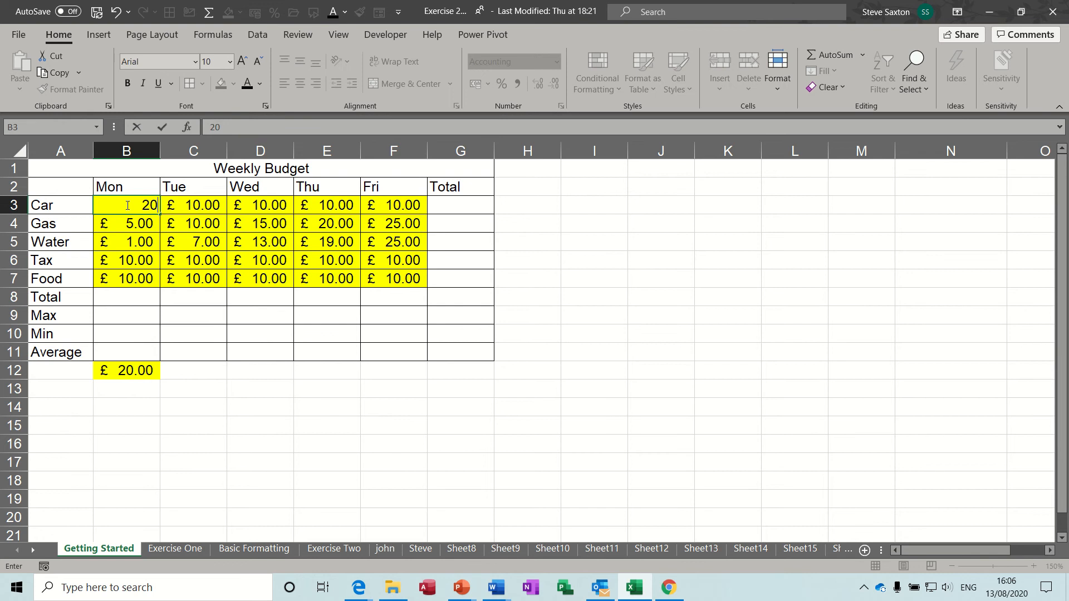
{"action": "key", "text": "Return"}
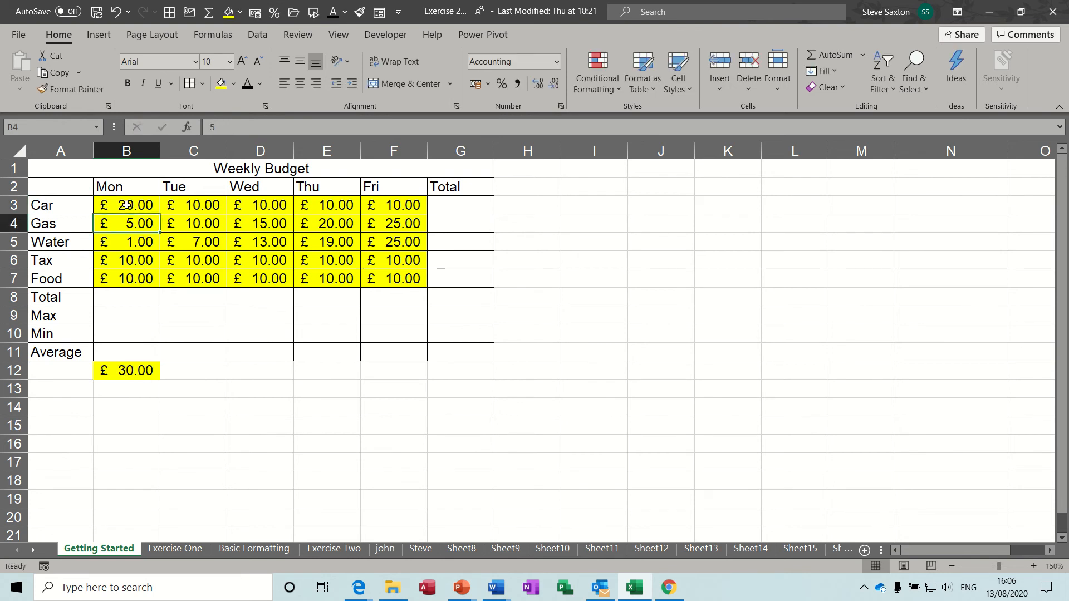
{"action": "left_click", "coordinate": [130, 370]}
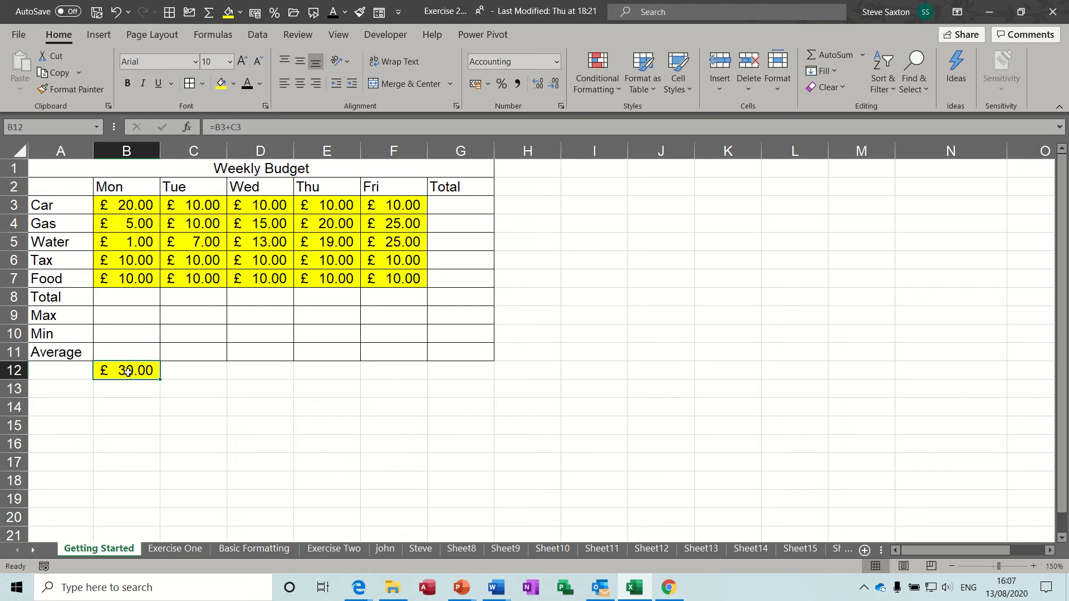
Replace B12's formula with =B3-C3, giving £ 10.00
{"action": "type", "text": "="}
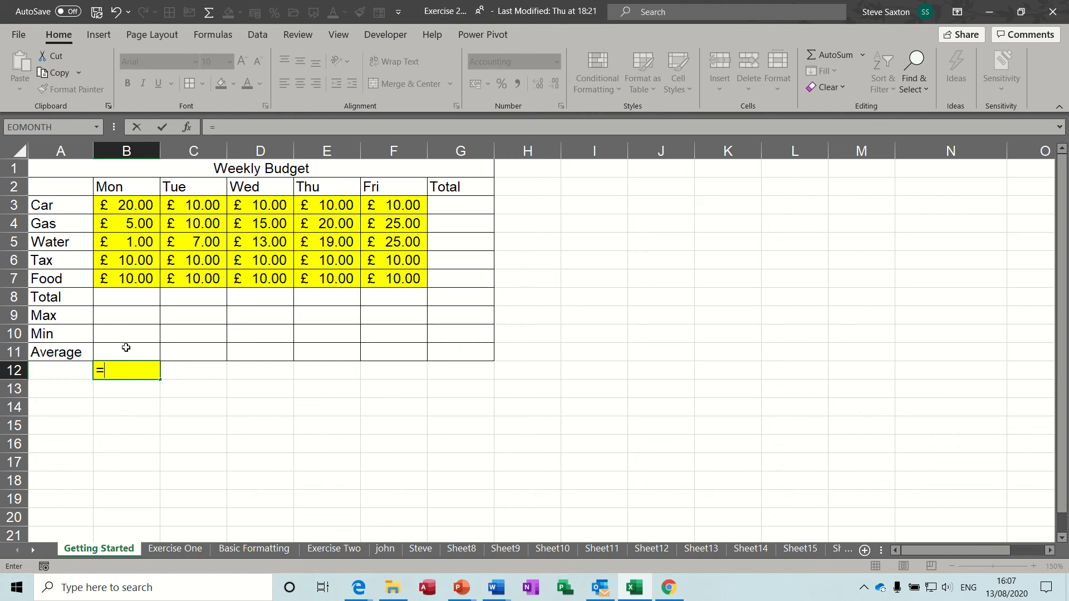
{"action": "left_click", "coordinate": [128, 206]}
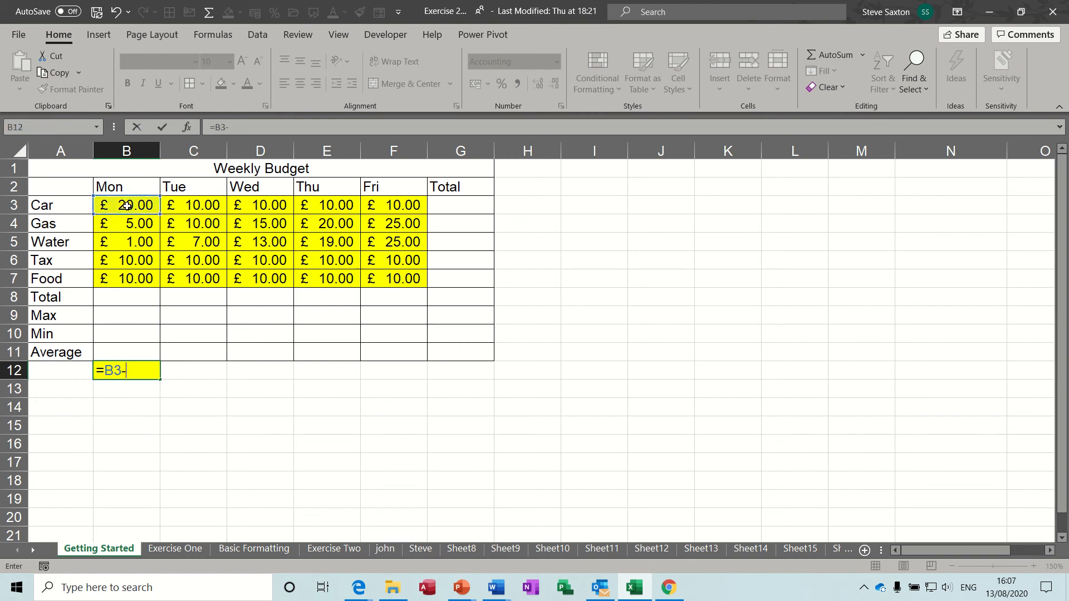
{"action": "type", "text": "-"}
{"action": "left_click", "coordinate": [196, 205]}
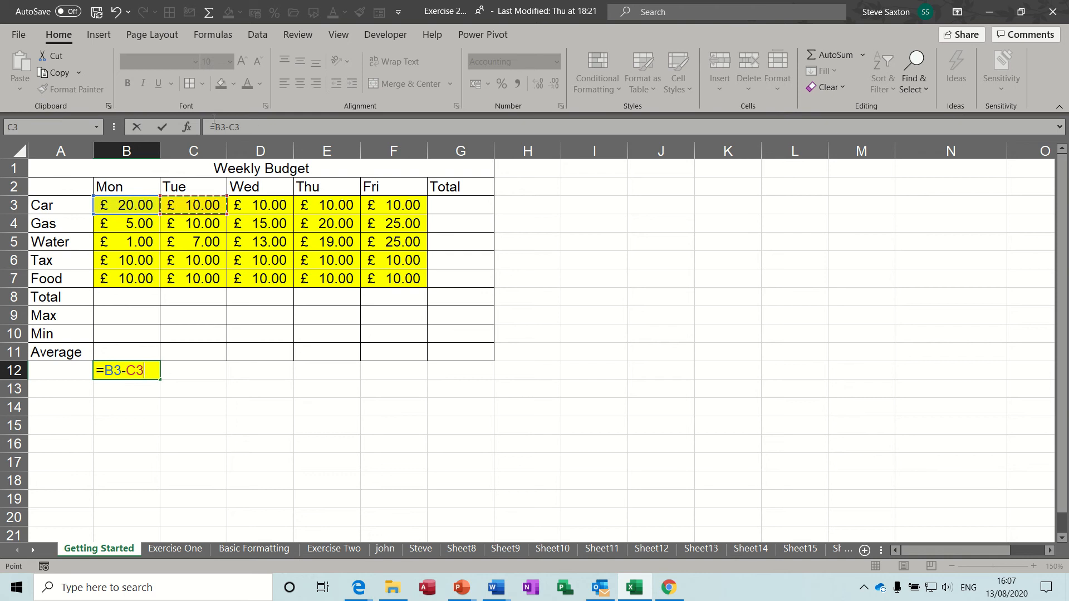
{"action": "left_click", "coordinate": [161, 127]}
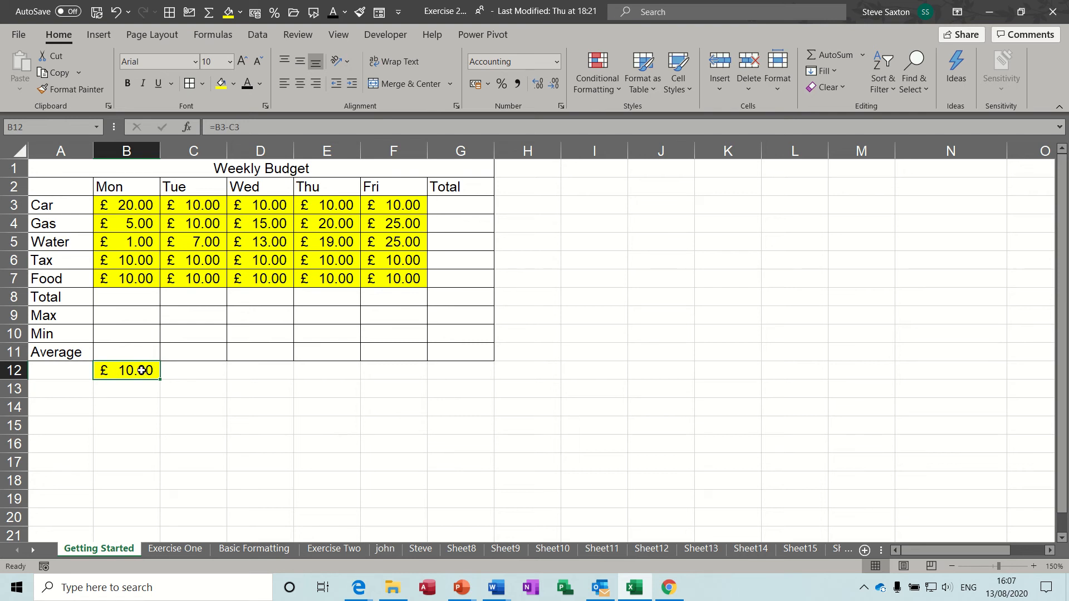
Replace B12's formula with =B3*C3, giving £ 200.00
{"action": "type", "text": "="}
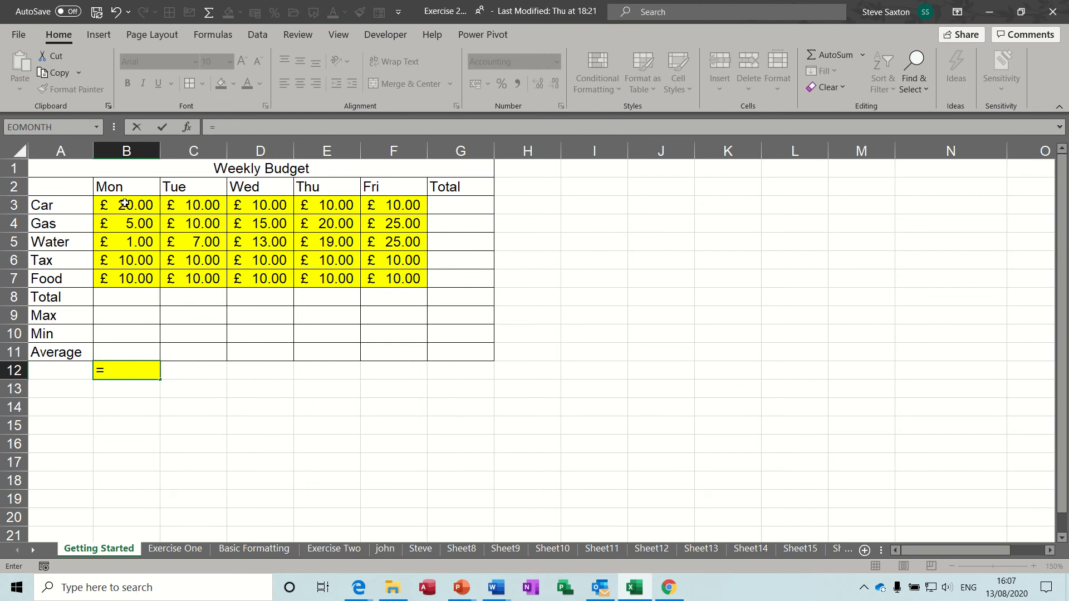
{"action": "left_click", "coordinate": [125, 205]}
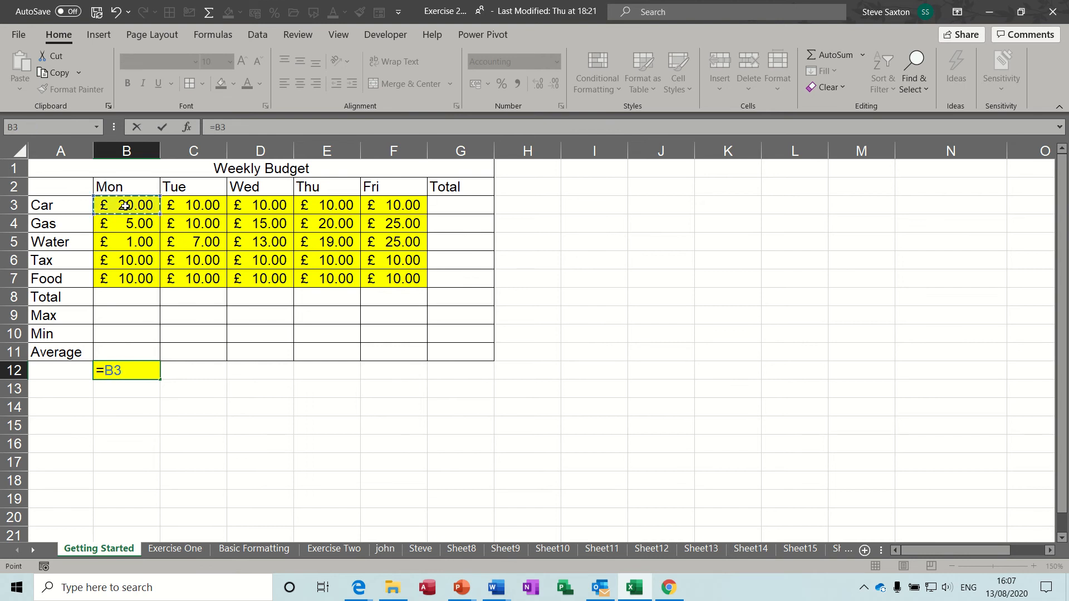
{"action": "type", "text": "*"}
{"action": "left_click", "coordinate": [193, 205]}
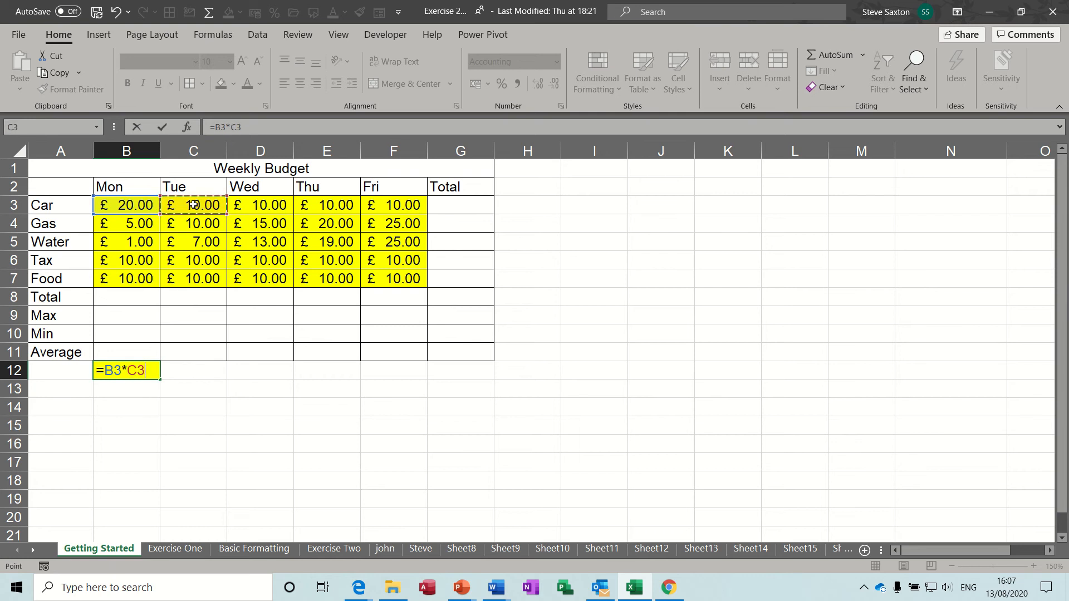
{"action": "left_click", "coordinate": [162, 128]}
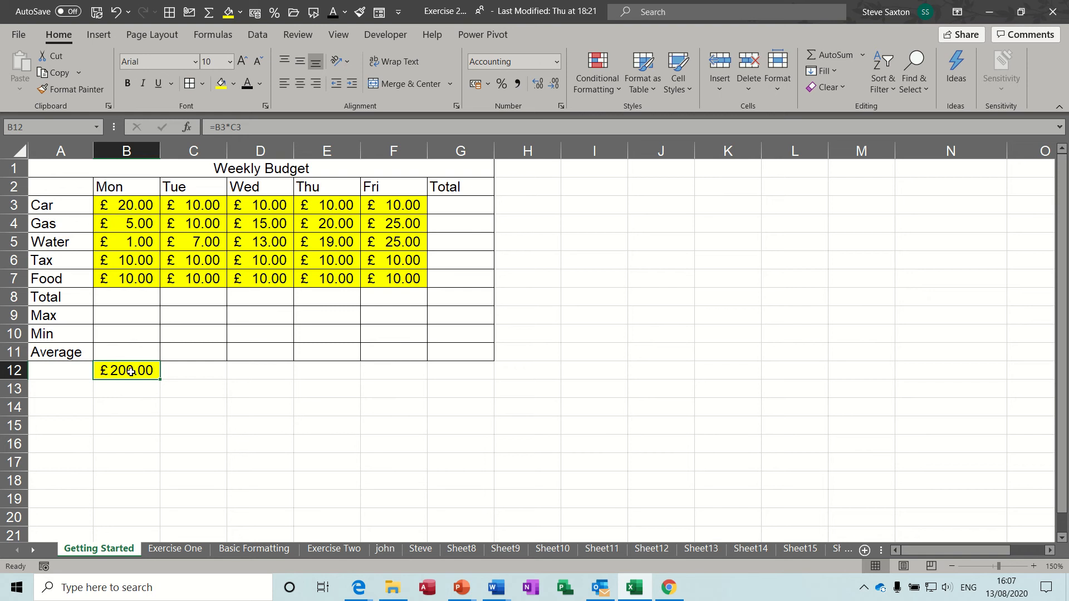
{"action": "type", "text": "="}
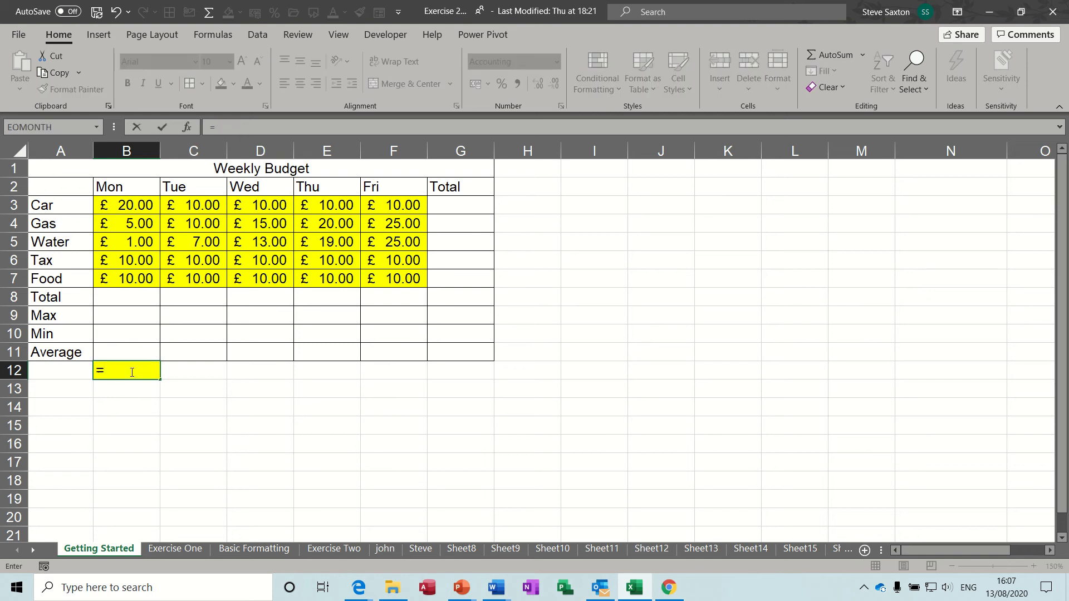
{"action": "left_click", "coordinate": [123, 203]}
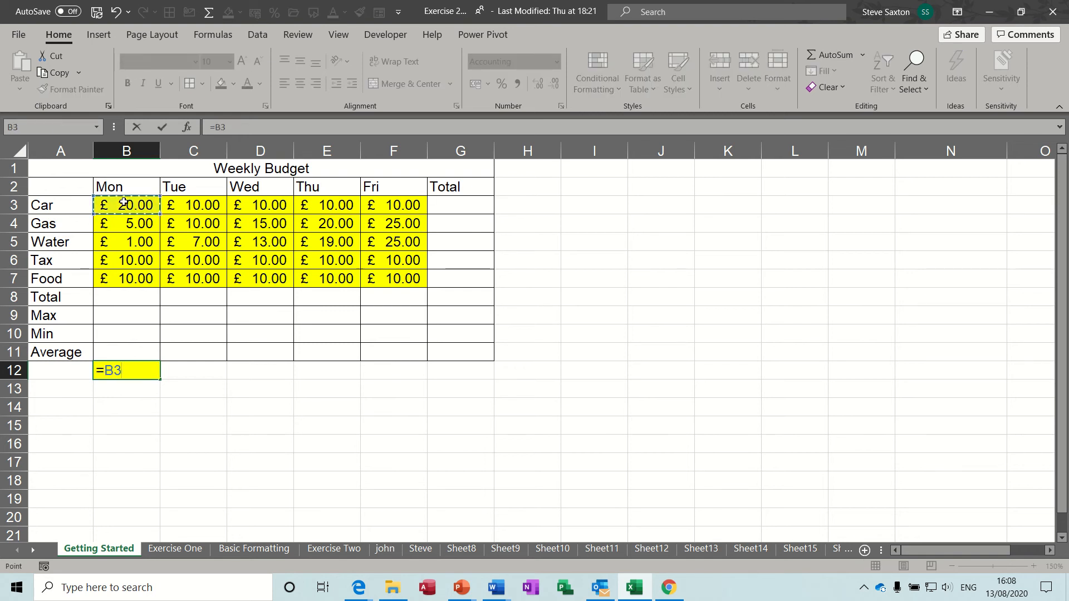
{"action": "type", "text": "/"}
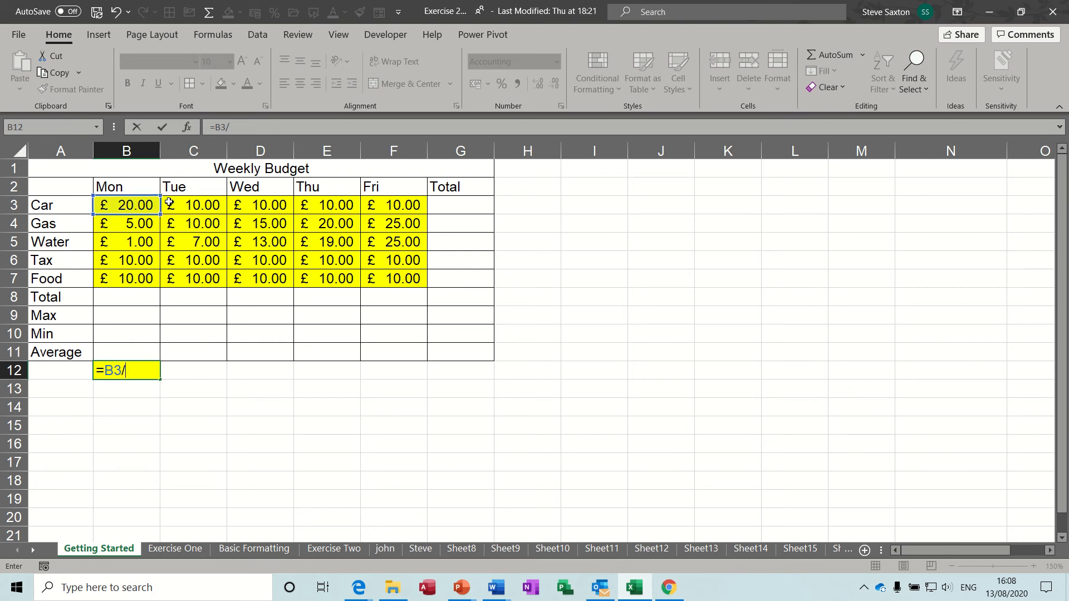
{"action": "left_click", "coordinate": [195, 205]}
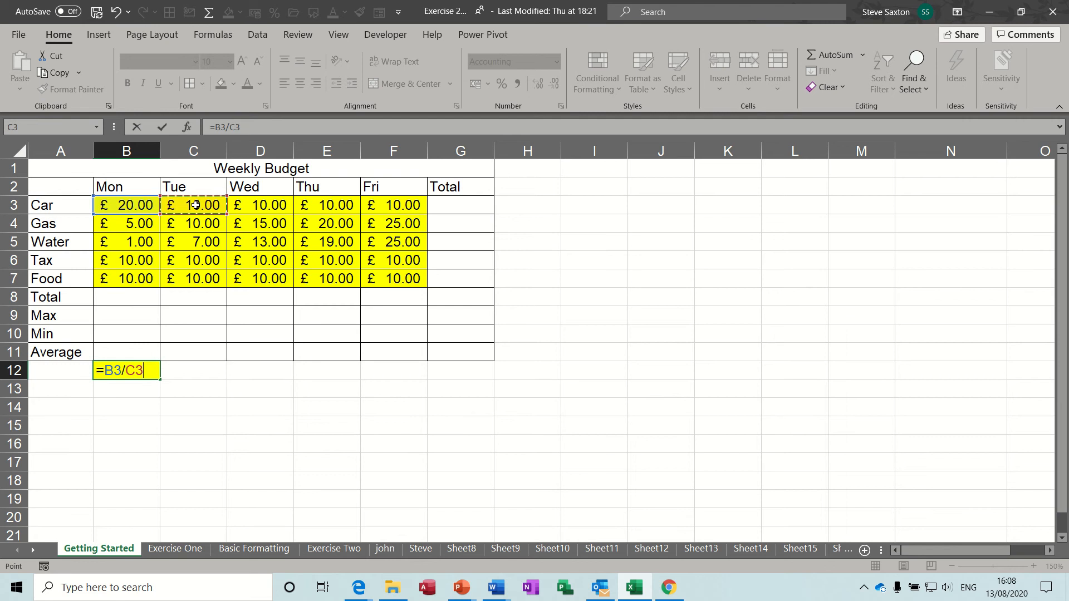
{"action": "left_click", "coordinate": [162, 128]}
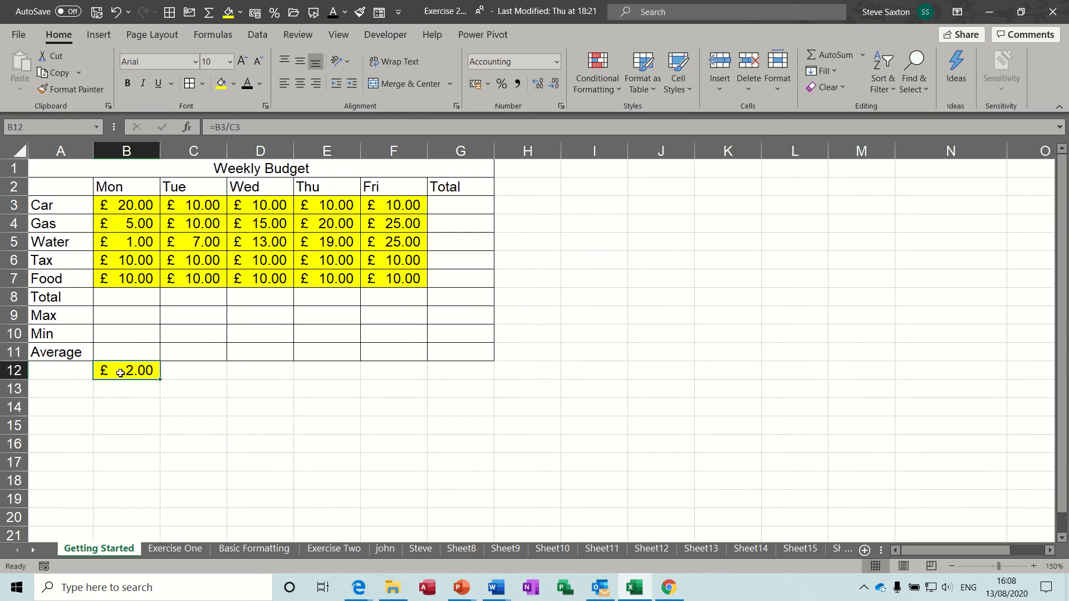
{"action": "key", "text": "Delete"}
{"action": "left_click", "coordinate": [127, 298]}
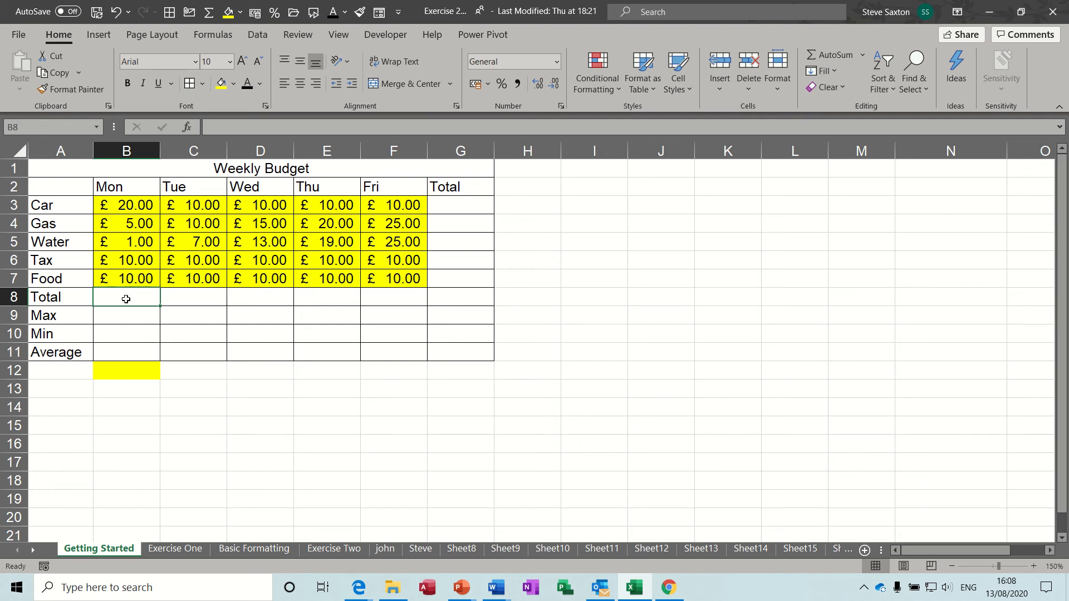
{"action": "left_click", "coordinate": [823, 56]}
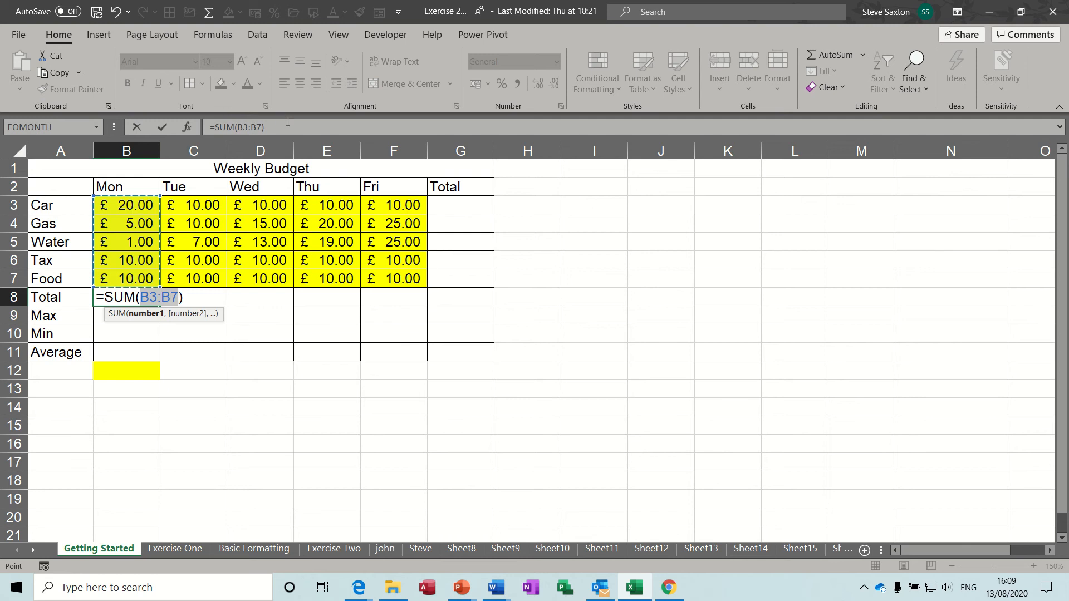
{"action": "left_click", "coordinate": [161, 127]}
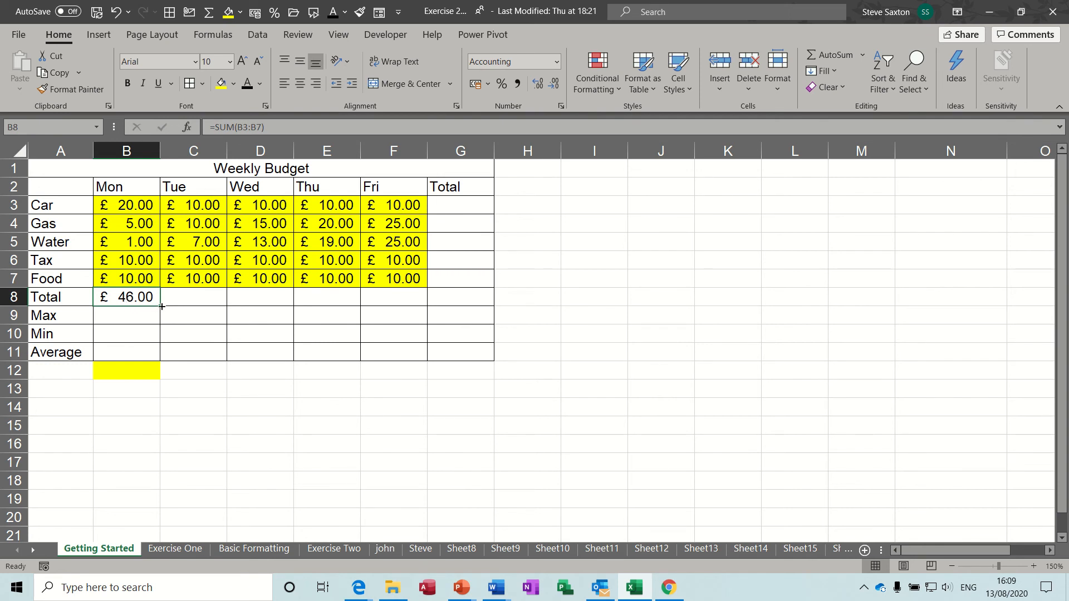
{"action": "left_click_drag", "start_coordinate": [161, 306], "coordinate": [410, 298]}
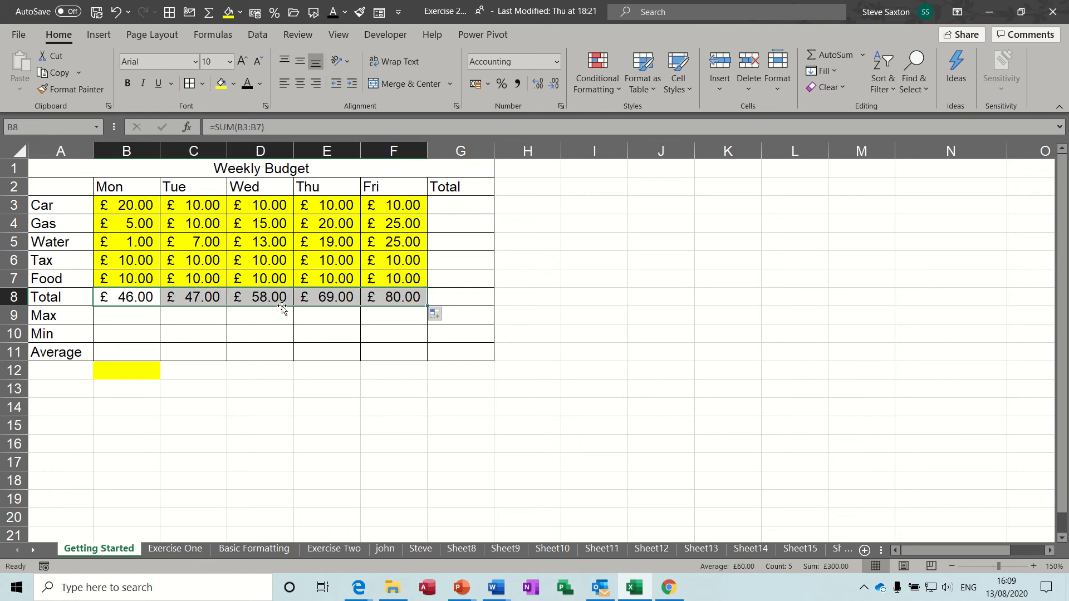
{"action": "left_click", "coordinate": [129, 298]}
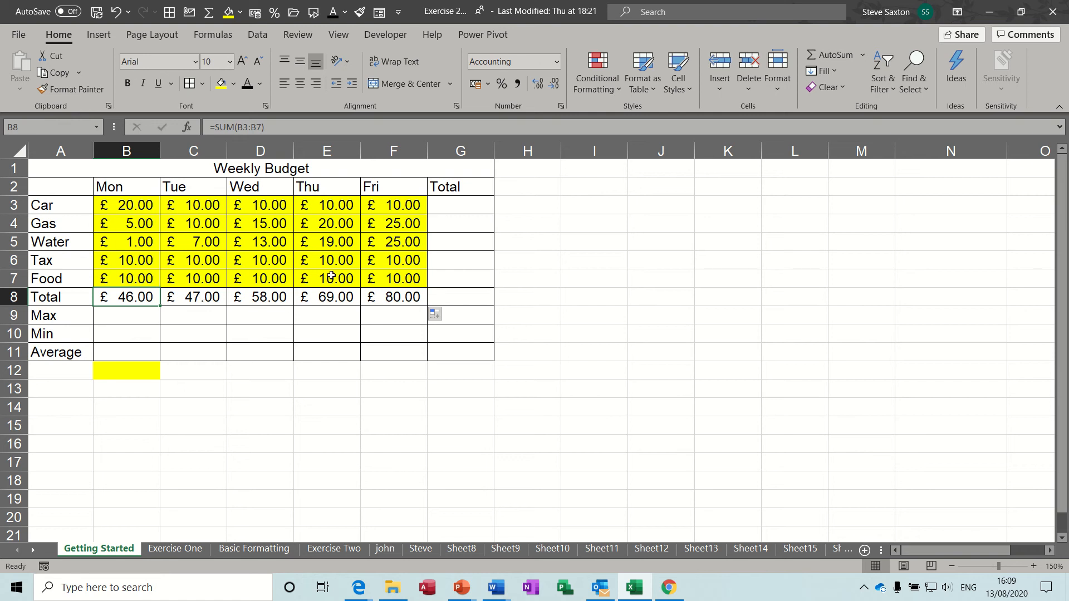
{"action": "left_click", "coordinate": [400, 297]}
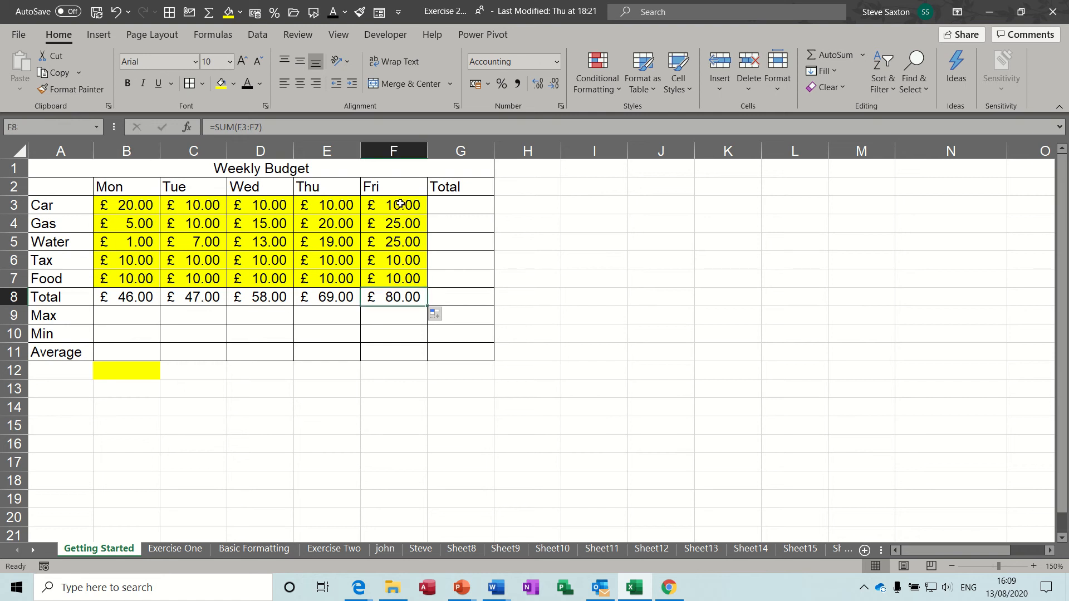
{"action": "left_click_drag", "start_coordinate": [400, 205], "coordinate": [402, 280]}
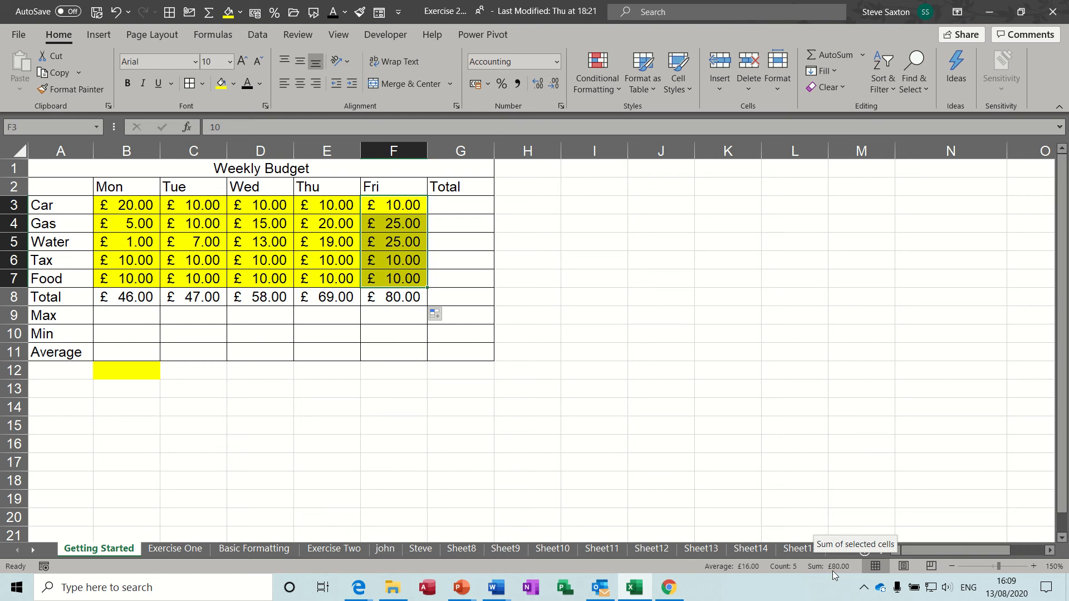
{"action": "left_click", "coordinate": [396, 296]}
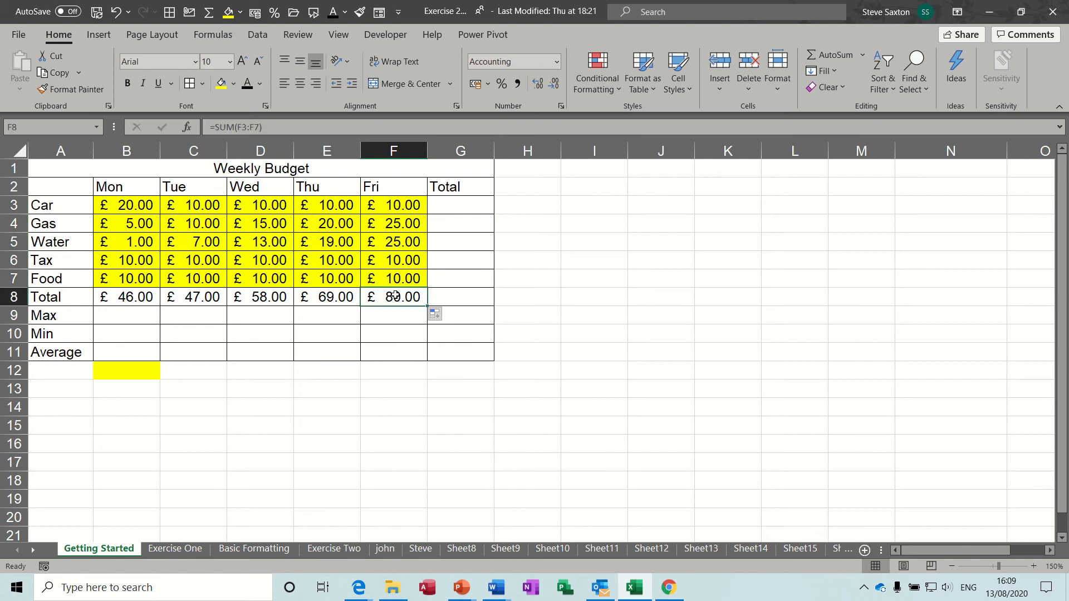
{"action": "left_click", "coordinate": [138, 295]}
{"action": "left_click", "coordinate": [184, 302]}
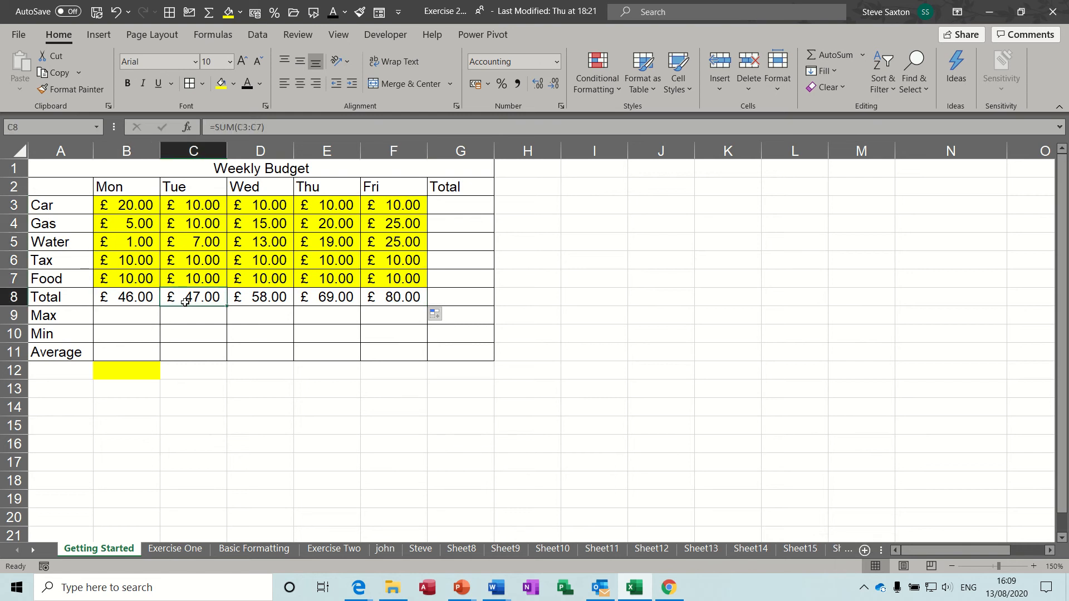
{"action": "left_click", "coordinate": [253, 297]}
{"action": "left_click", "coordinate": [317, 297]}
{"action": "left_click", "coordinate": [381, 296]}
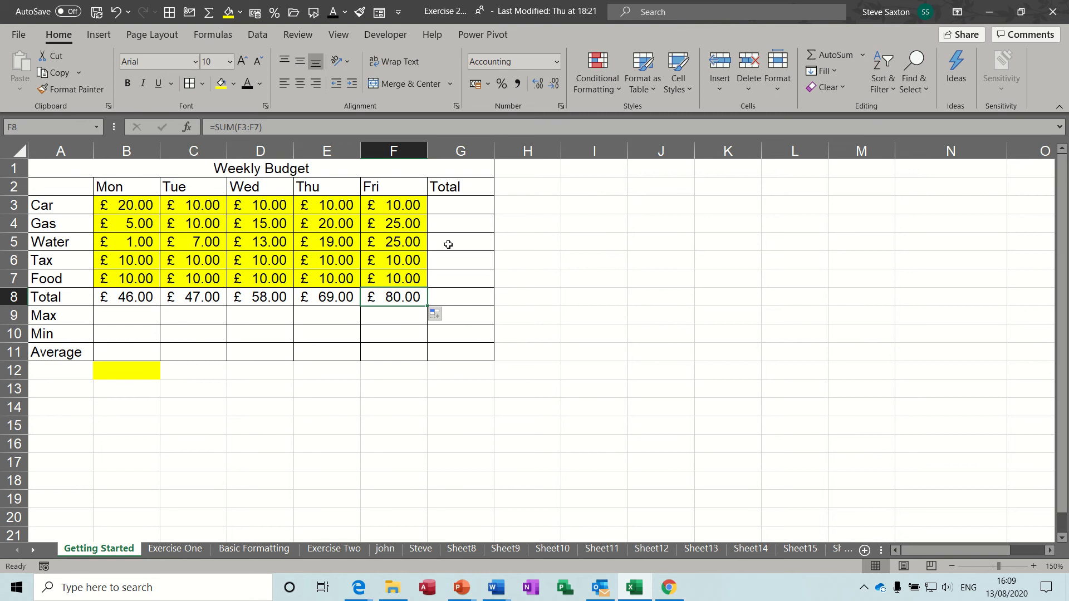
{"action": "left_click", "coordinate": [461, 205]}
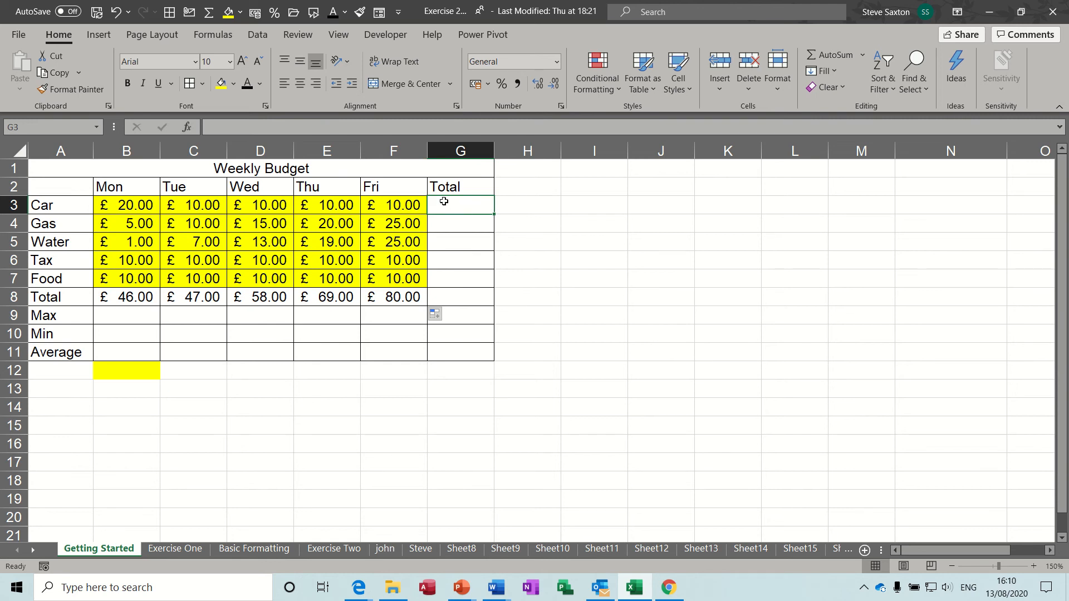
{"action": "left_click", "coordinate": [726, 277]}
{"action": "left_click", "coordinate": [527, 386]}
{"action": "left_click", "coordinate": [316, 407]}
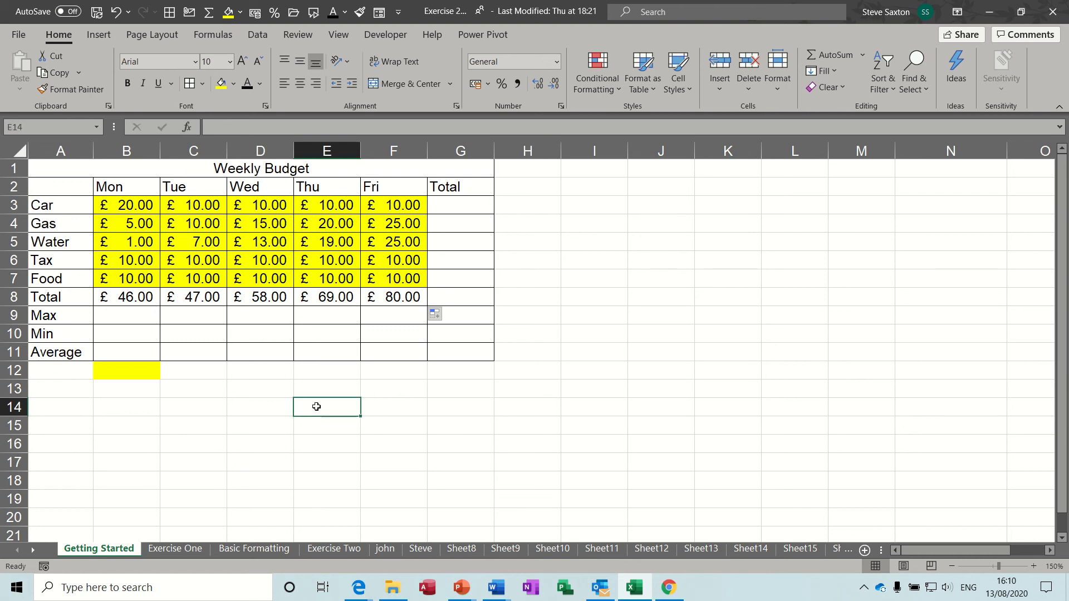
{"action": "left_click", "coordinate": [824, 55]}
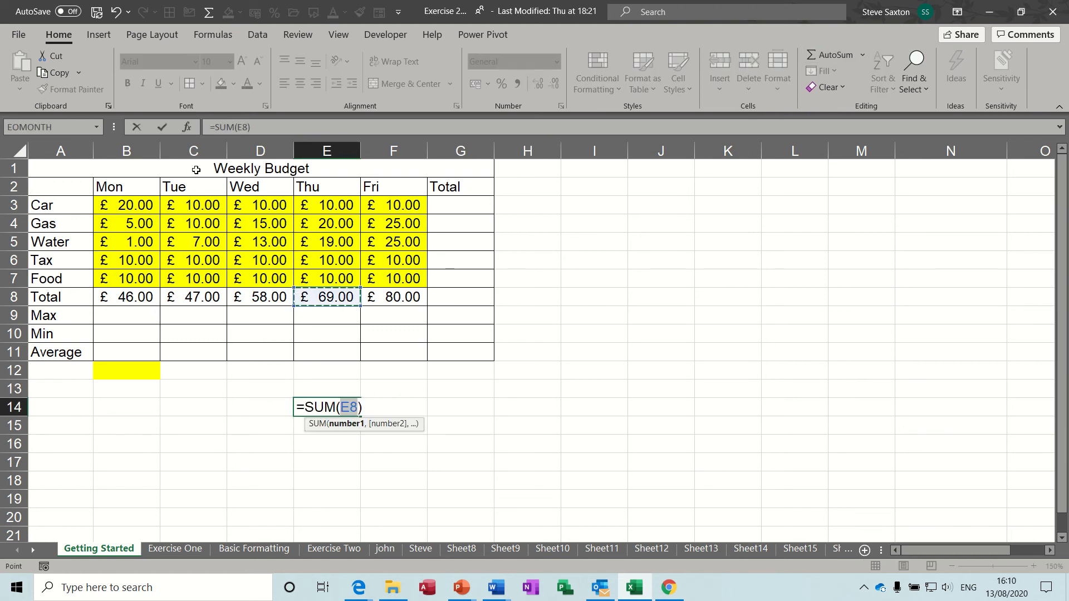
{"action": "left_click", "coordinate": [162, 127]}
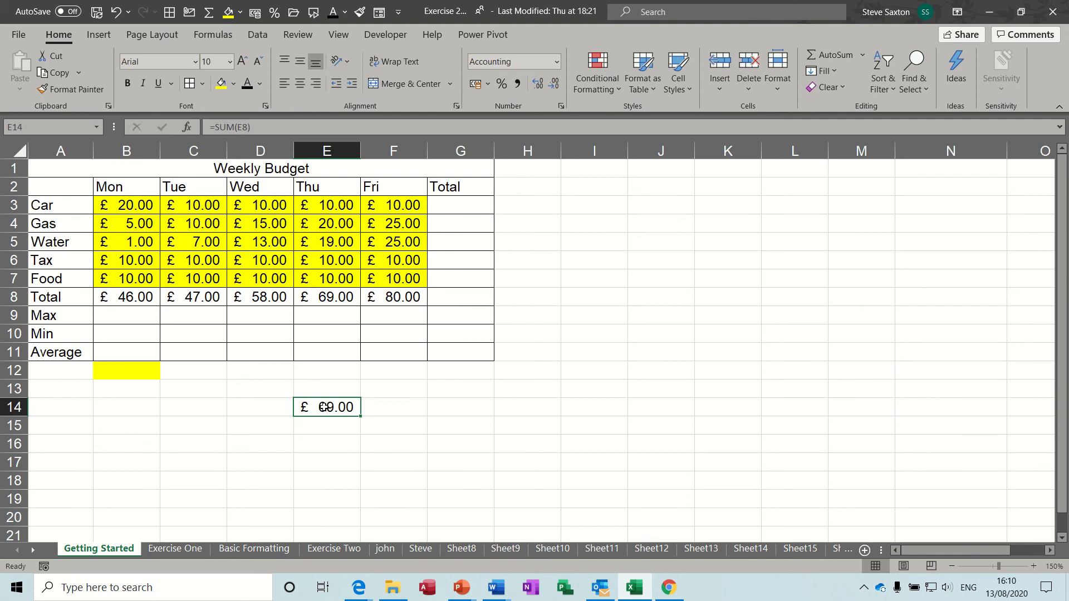
{"action": "left_click", "coordinate": [827, 59]}
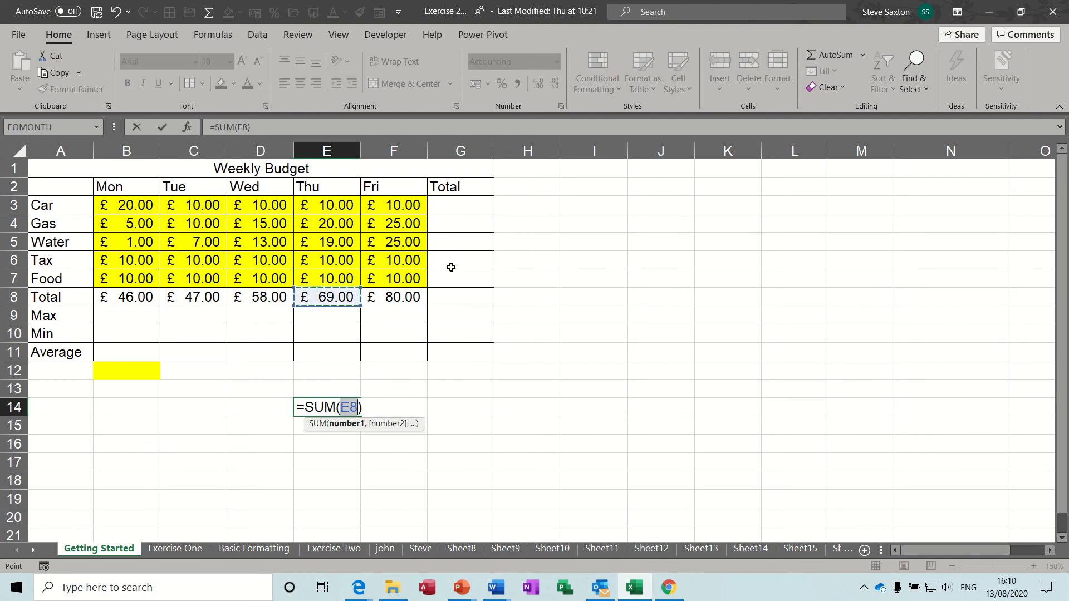
{"action": "left_click", "coordinate": [323, 213]}
{"action": "left_click_drag", "start_coordinate": [322, 213], "coordinate": [322, 279]}
{"action": "left_click", "coordinate": [161, 127]}
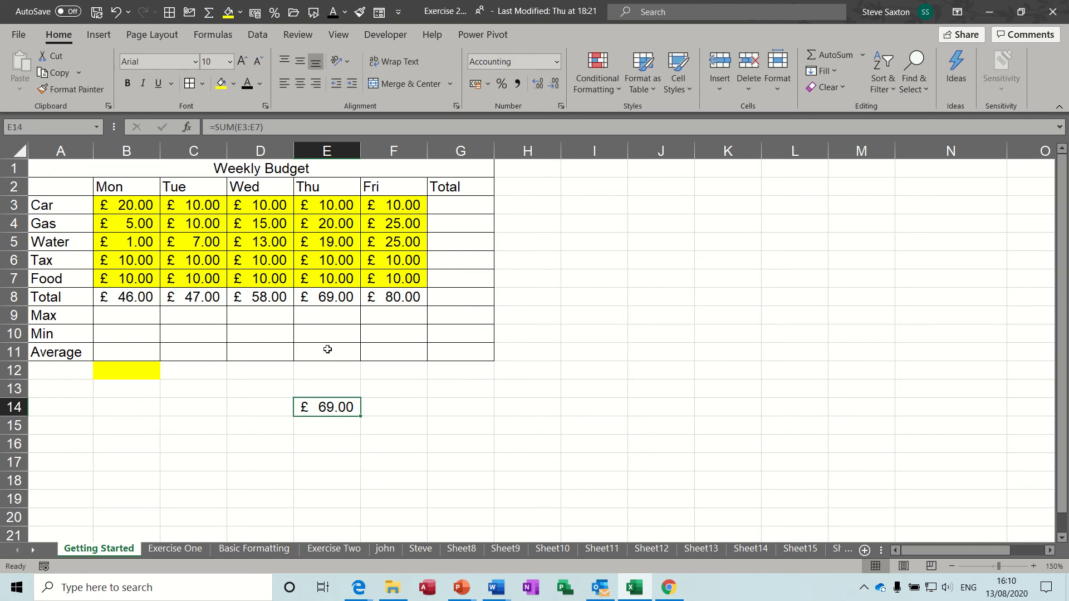
{"action": "left_click", "coordinate": [327, 297]}
{"action": "left_click", "coordinate": [325, 410]}
{"action": "left_click", "coordinate": [456, 205]}
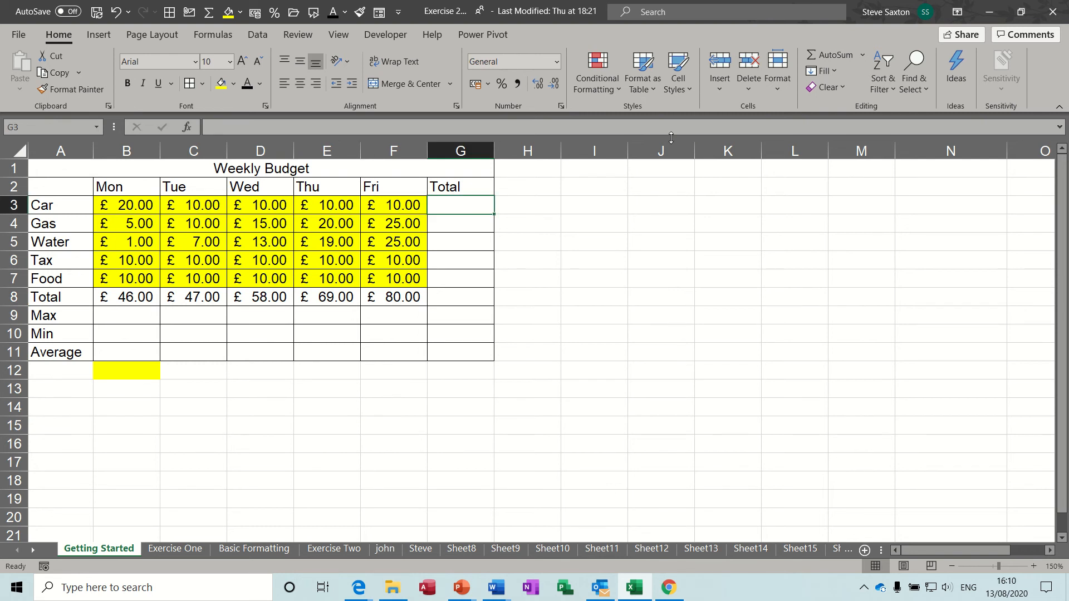
AutoSum the Car row into G3 as =SUM(B3:F3) and fill down to G8 for a £ 300.00 grand total
{"action": "left_click", "coordinate": [823, 58]}
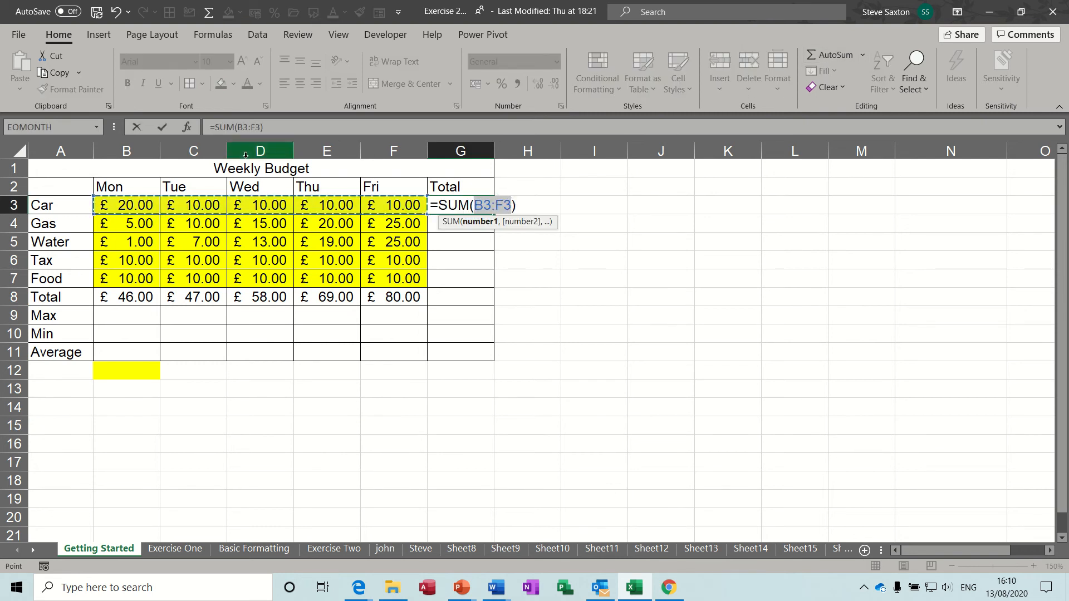
{"action": "left_click", "coordinate": [162, 126]}
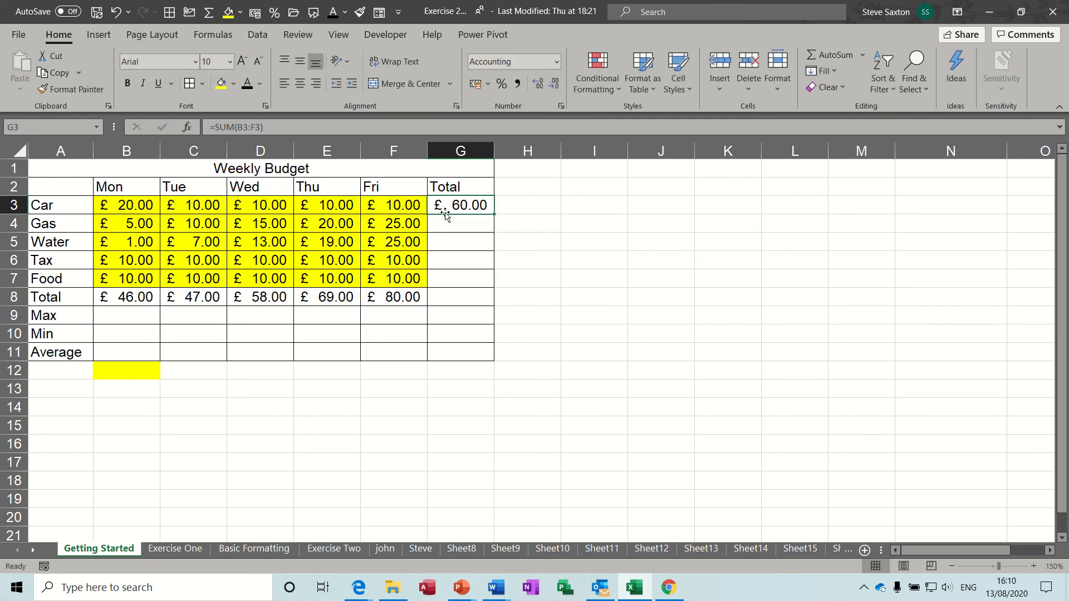
{"action": "left_click_drag", "start_coordinate": [494, 213], "coordinate": [487, 303]}
{"action": "left_click", "coordinate": [474, 298]}
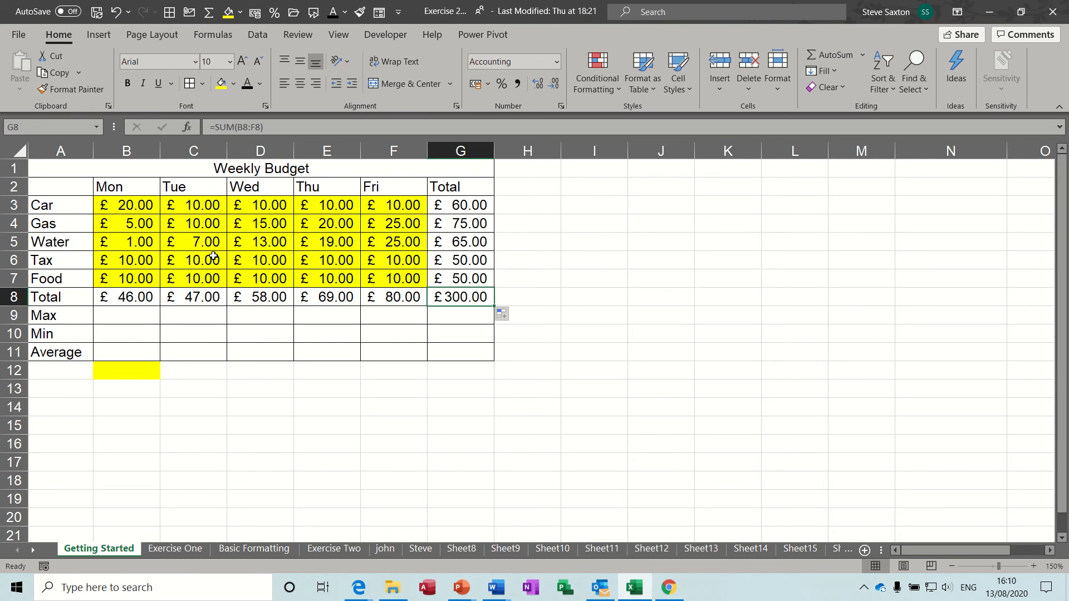
{"action": "left_click", "coordinate": [128, 296]}
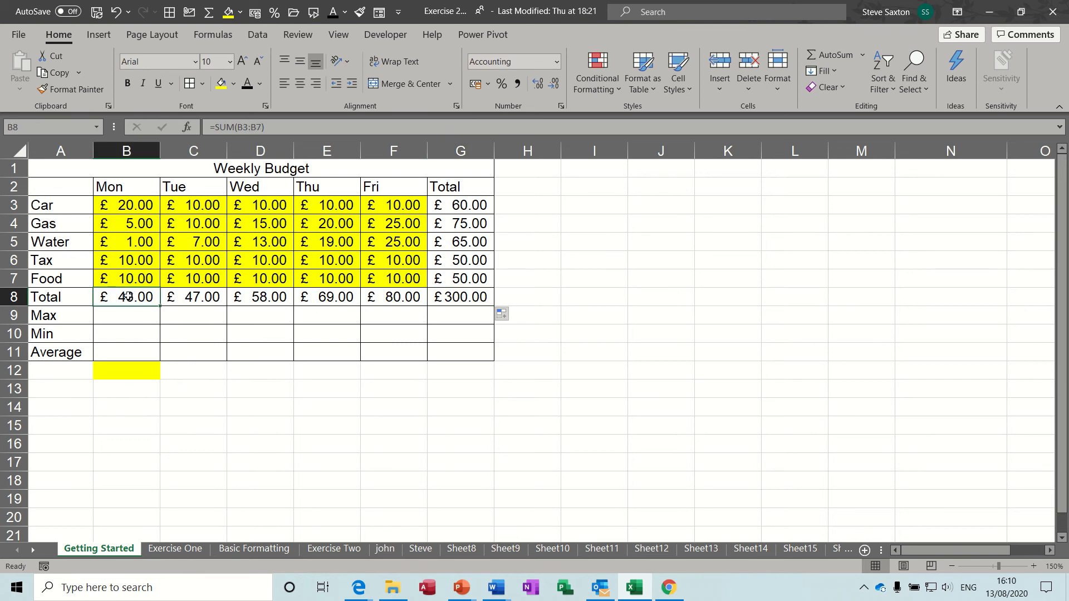
Clear Monday's total in B8 and insert a blank row 5 between Gas and Water
{"action": "key", "text": "Delete"}
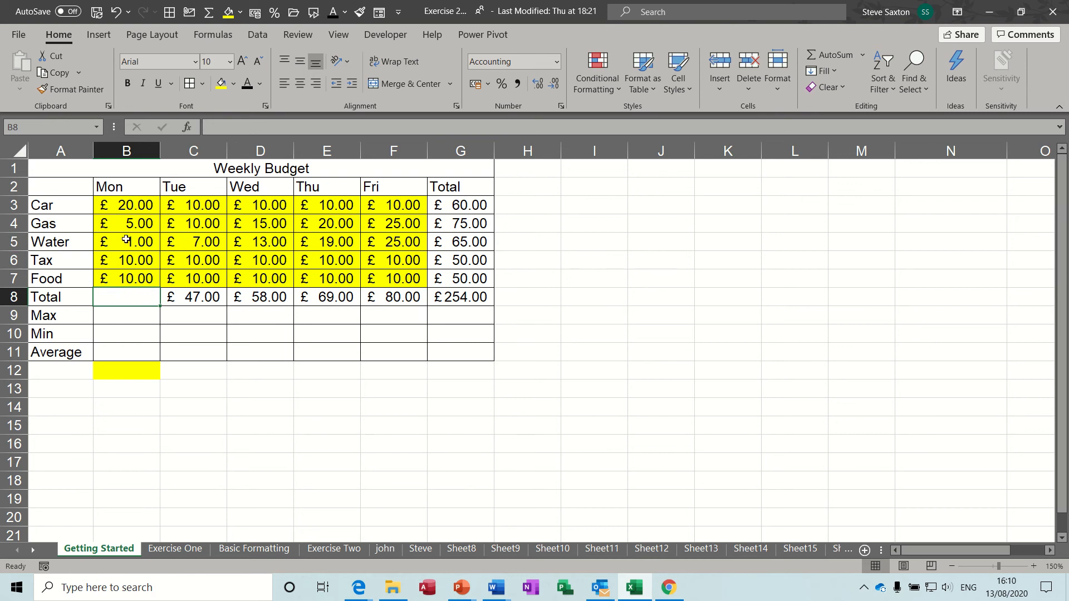
{"action": "left_click", "coordinate": [11, 242]}
{"action": "right_click", "coordinate": [13, 243]}
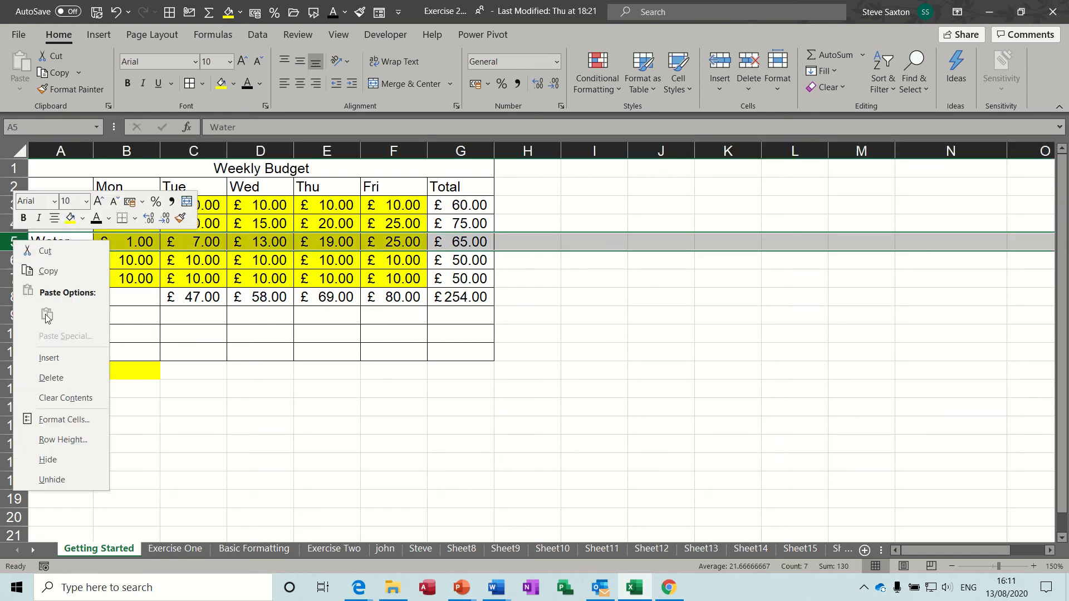
{"action": "left_click", "coordinate": [51, 358]}
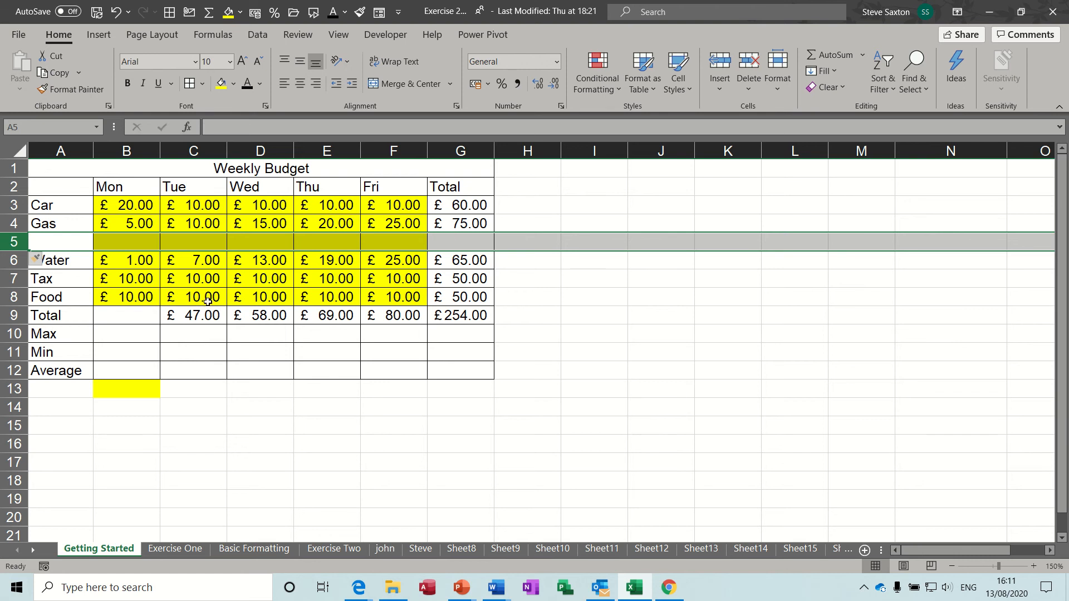
{"action": "left_click", "coordinate": [138, 315]}
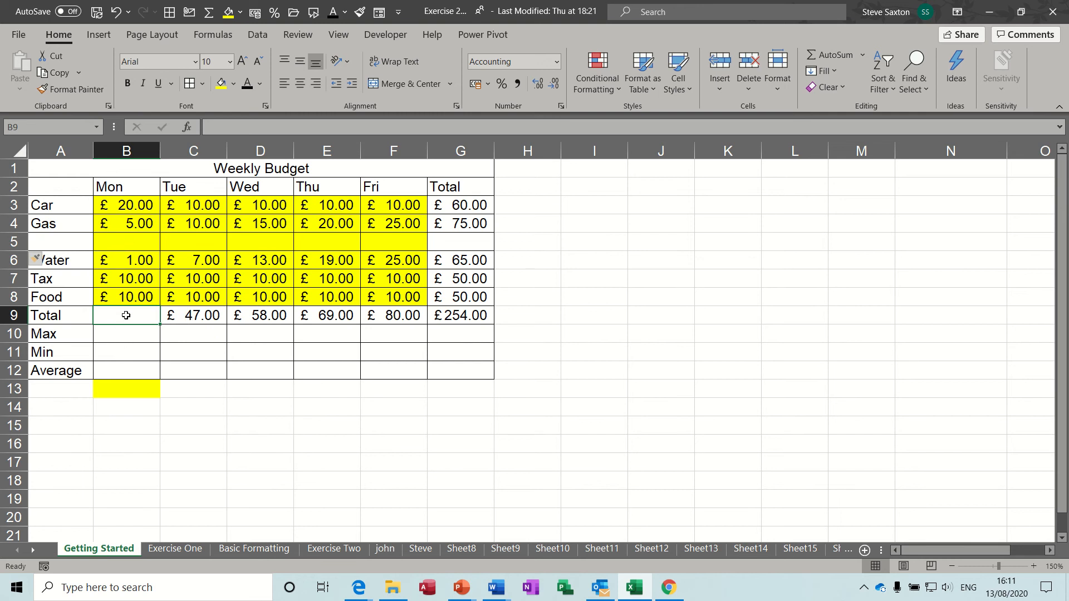
Set Monday's total in B9 to =SUM(B3:B8), showing £ 46.00 and a £ 300.00 grand total
{"action": "left_click", "coordinate": [827, 53]}
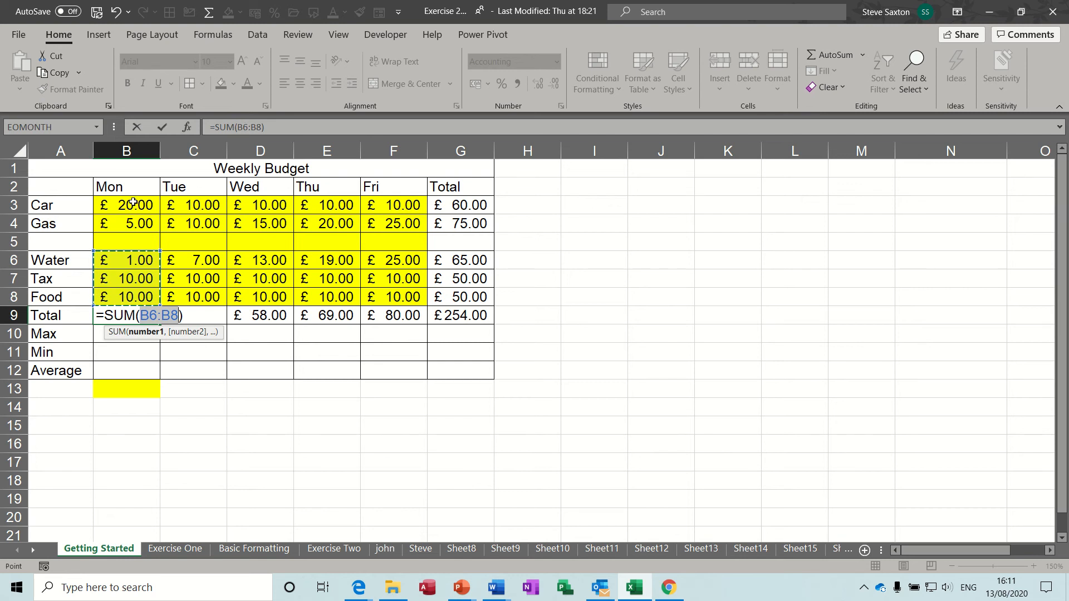
{"action": "left_click_drag", "start_coordinate": [133, 203], "coordinate": [123, 297]}
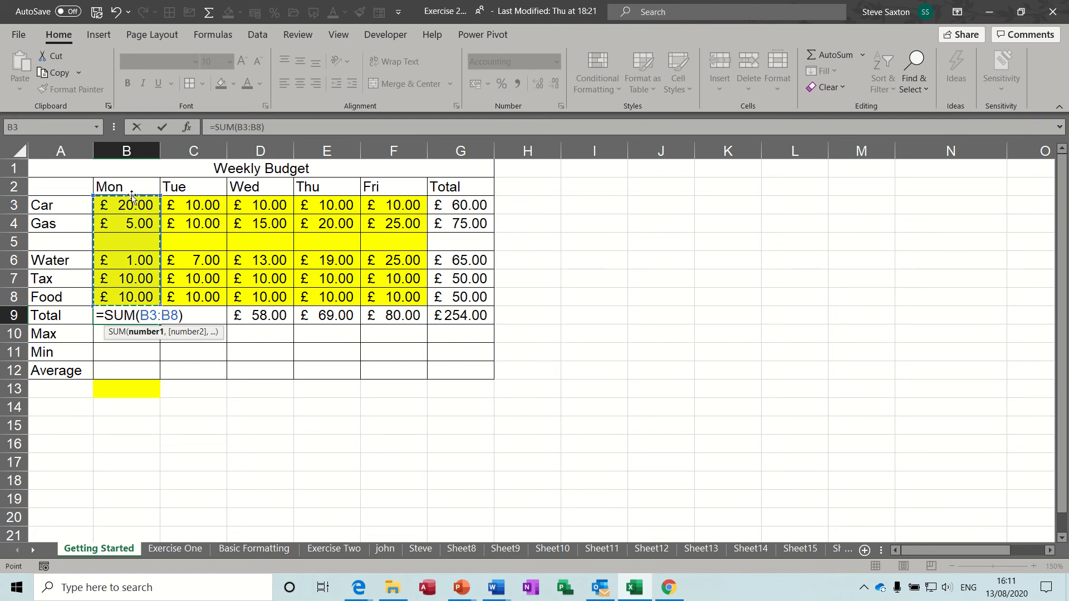
{"action": "left_click_drag", "start_coordinate": [132, 202], "coordinate": [134, 296]}
{"action": "left_click_drag", "start_coordinate": [132, 206], "coordinate": [128, 296]}
{"action": "left_click", "coordinate": [161, 127]}
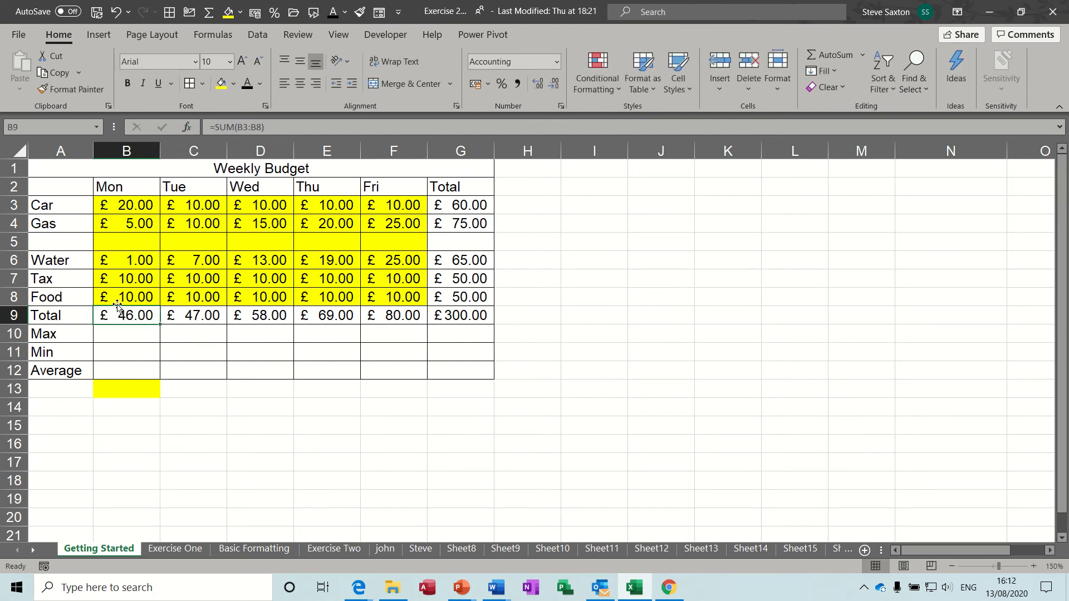
{"action": "left_click", "coordinate": [12, 241]}
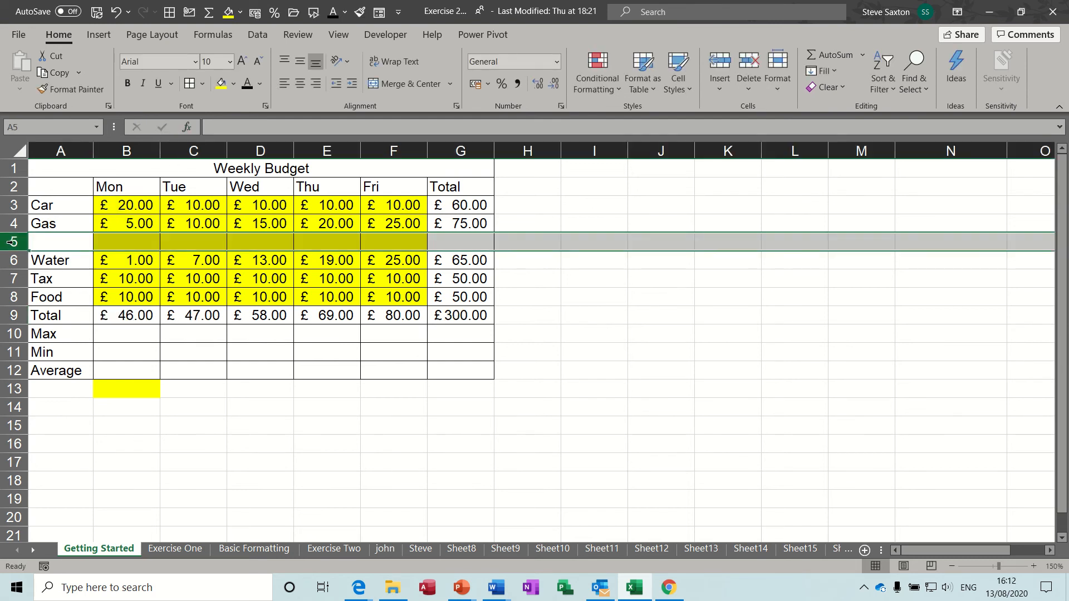
Delete blank row 5 and confirm Monday's total in B8 now reads =SUM(B3:B7), £ 46.00
{"action": "right_click", "coordinate": [14, 244]}
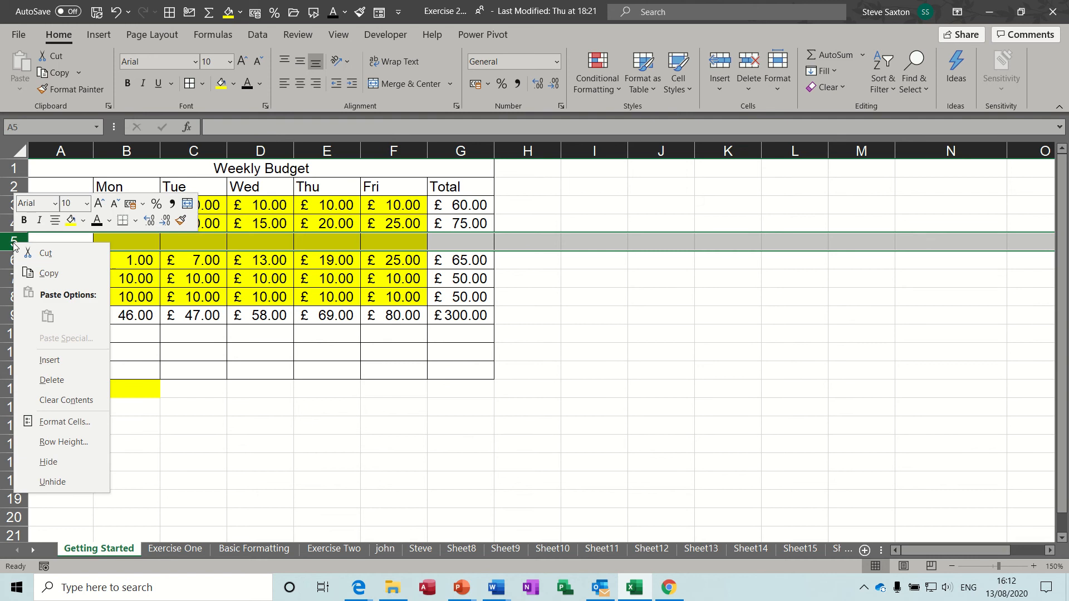
{"action": "left_click", "coordinate": [50, 380]}
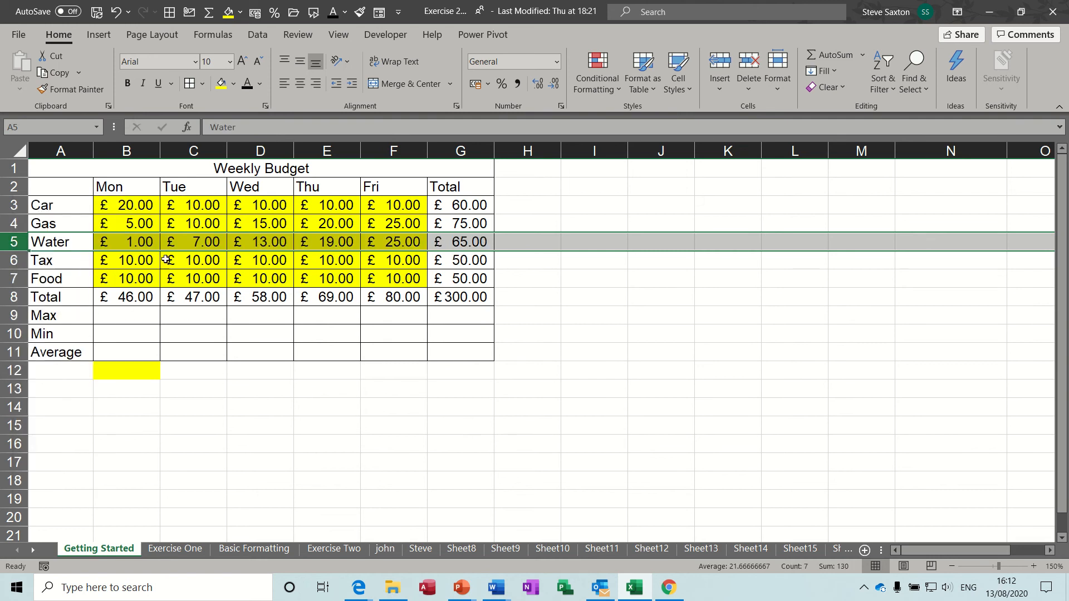
{"action": "left_click", "coordinate": [139, 297]}
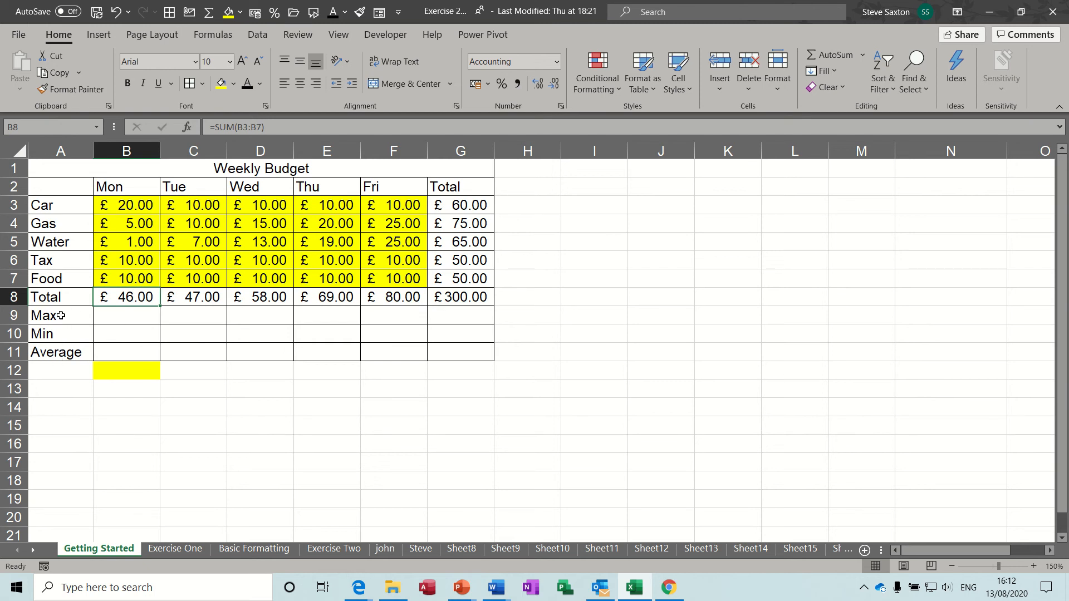
{"action": "left_click", "coordinate": [131, 316]}
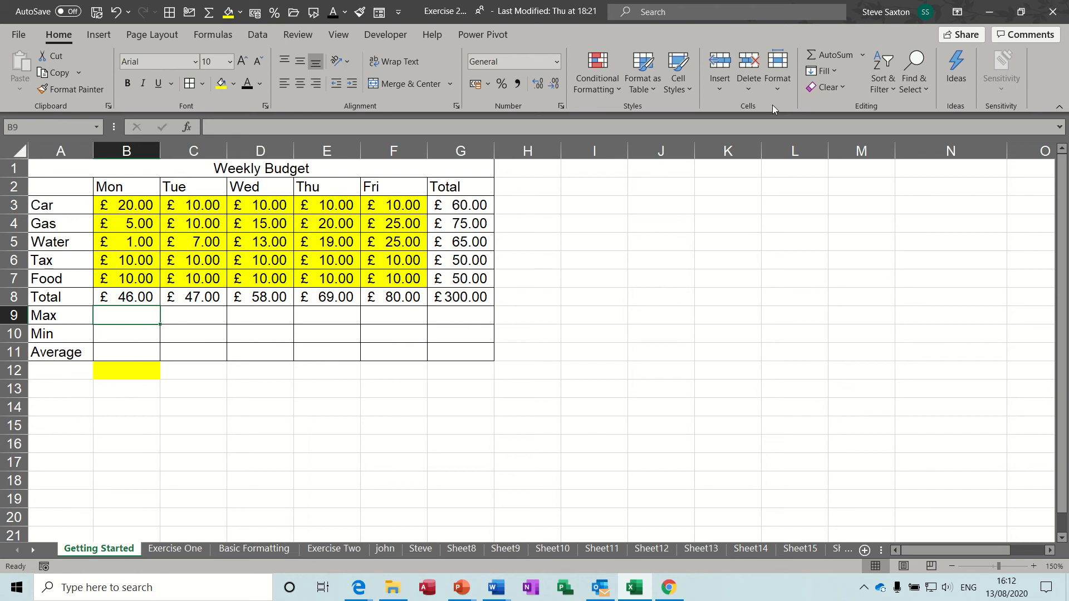
Enter =MAX(B3:B7) in B9 so Monday's Max shows £20.00
{"action": "left_click", "coordinate": [865, 56]}
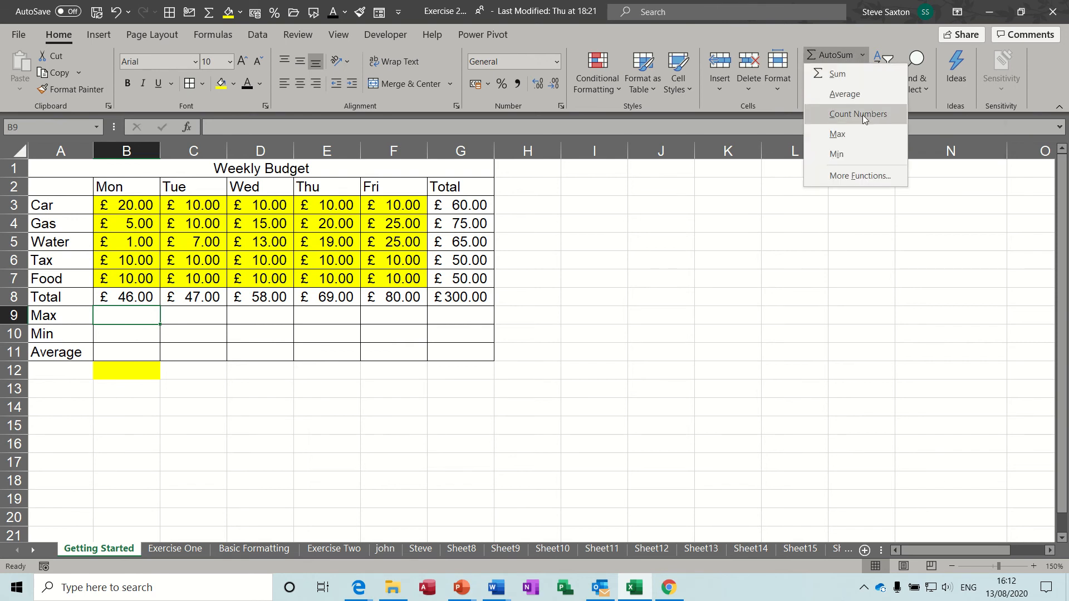
{"action": "left_click", "coordinate": [861, 134]}
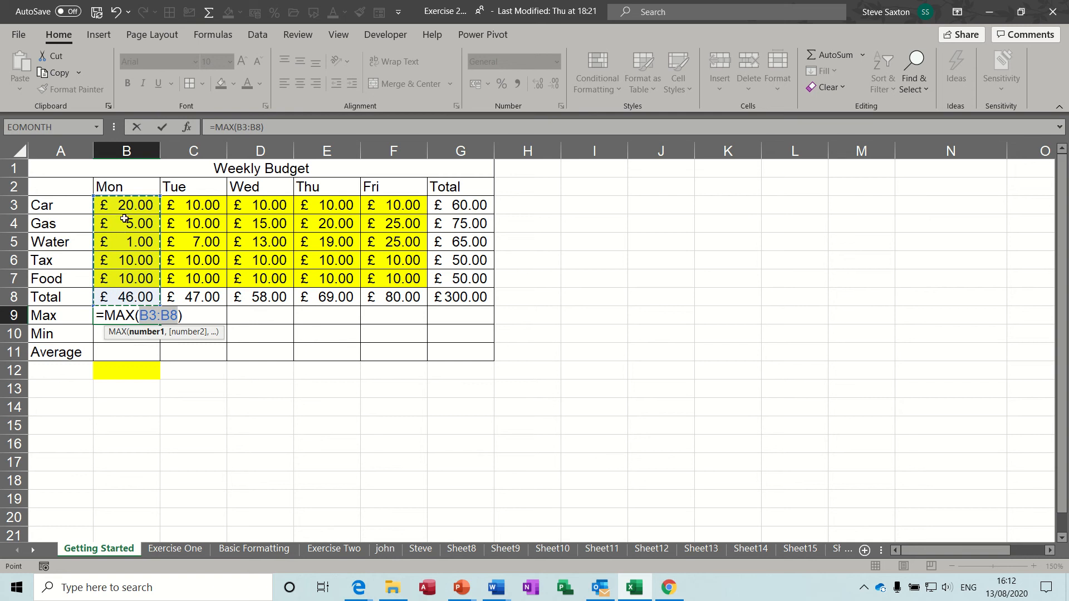
{"action": "left_click_drag", "start_coordinate": [130, 205], "coordinate": [130, 280]}
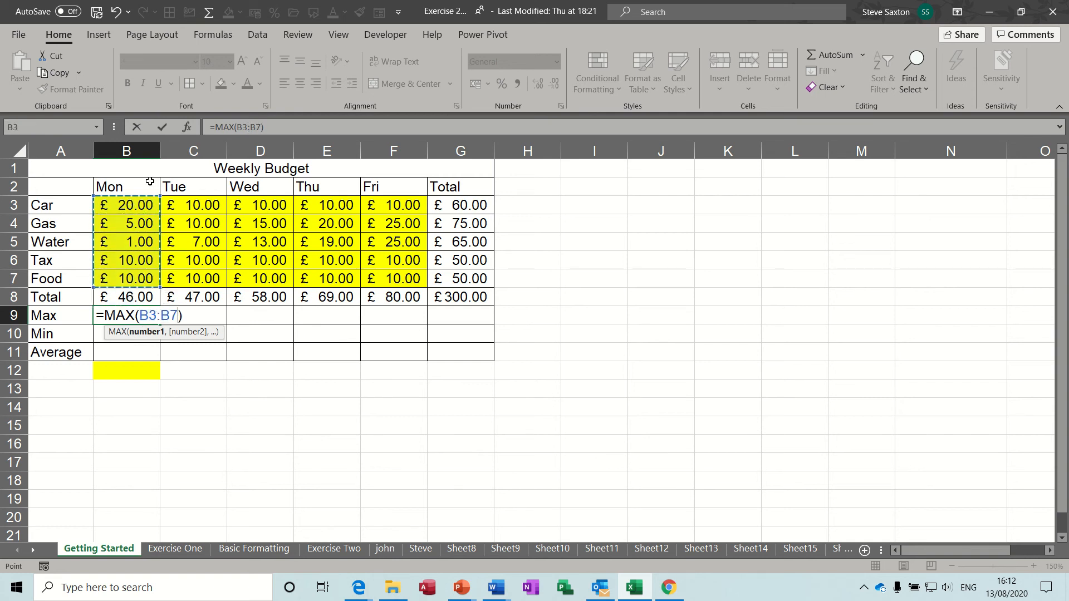
{"action": "left_click", "coordinate": [161, 128]}
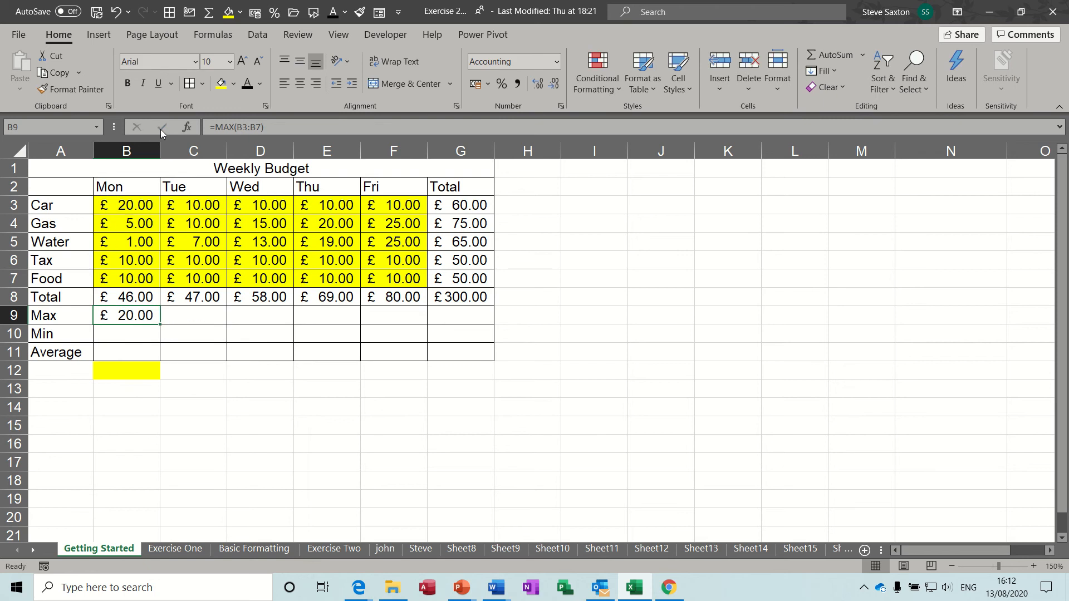
{"action": "left_click", "coordinate": [122, 337]}
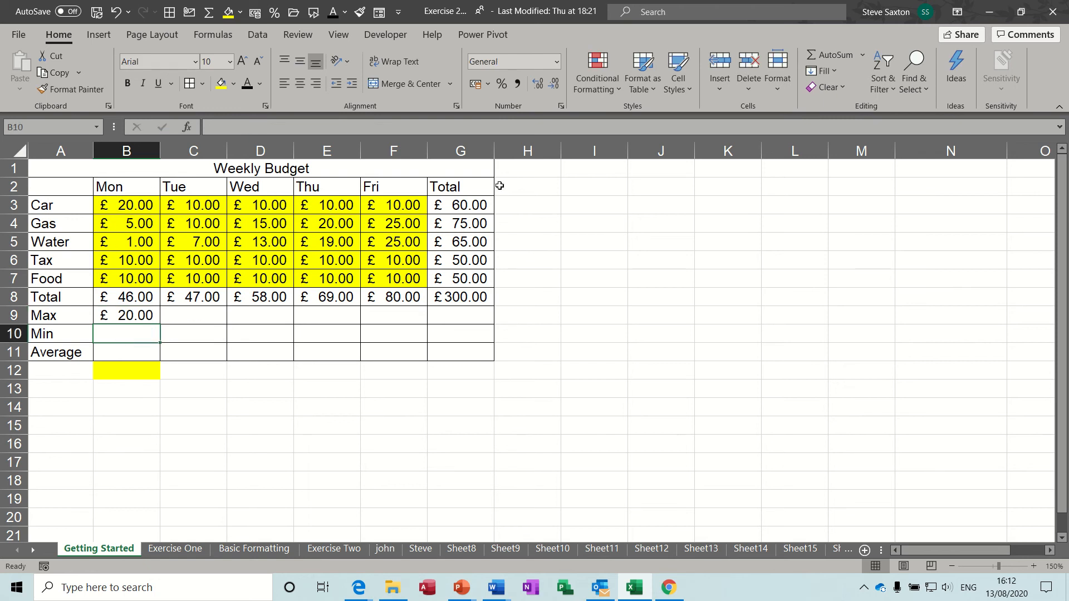
Enter =MIN(B3:B7) in B10 so Monday's Min shows £1.00
{"action": "left_click", "coordinate": [863, 54]}
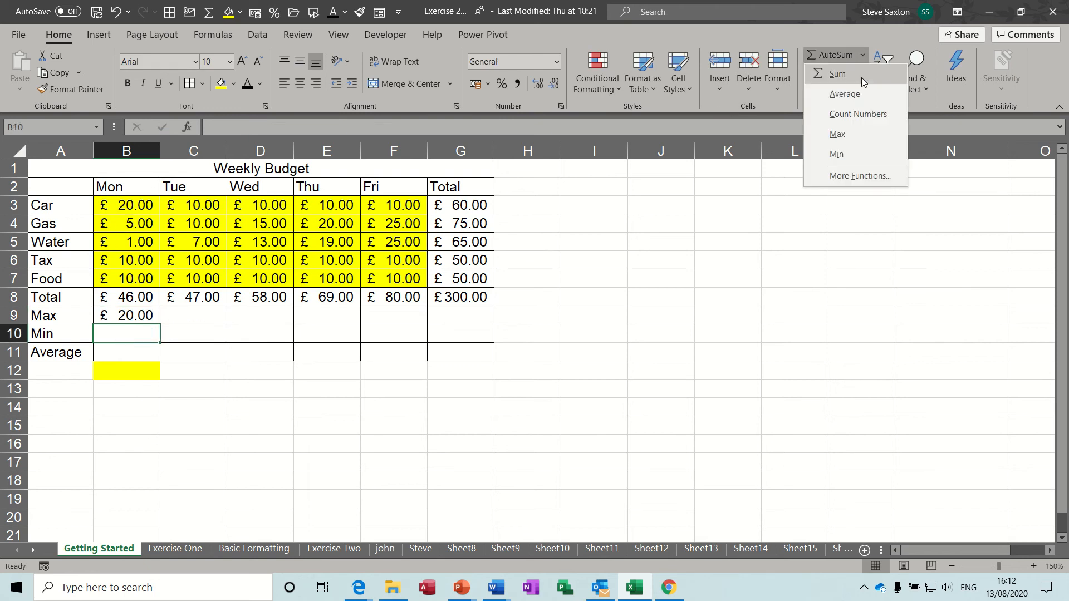
{"action": "left_click", "coordinate": [839, 155]}
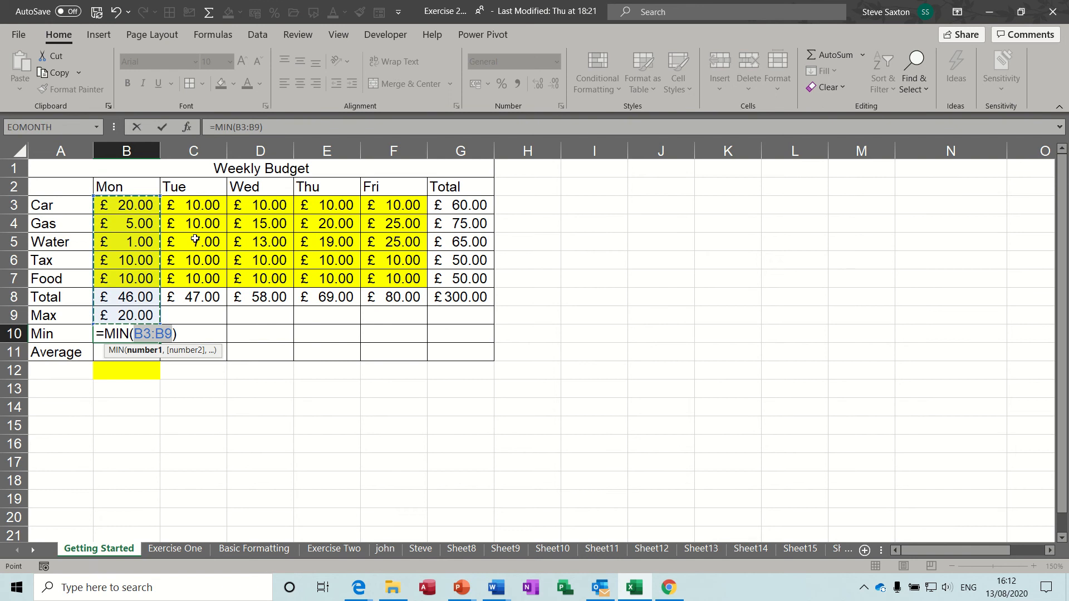
{"action": "left_click_drag", "start_coordinate": [131, 205], "coordinate": [132, 276]}
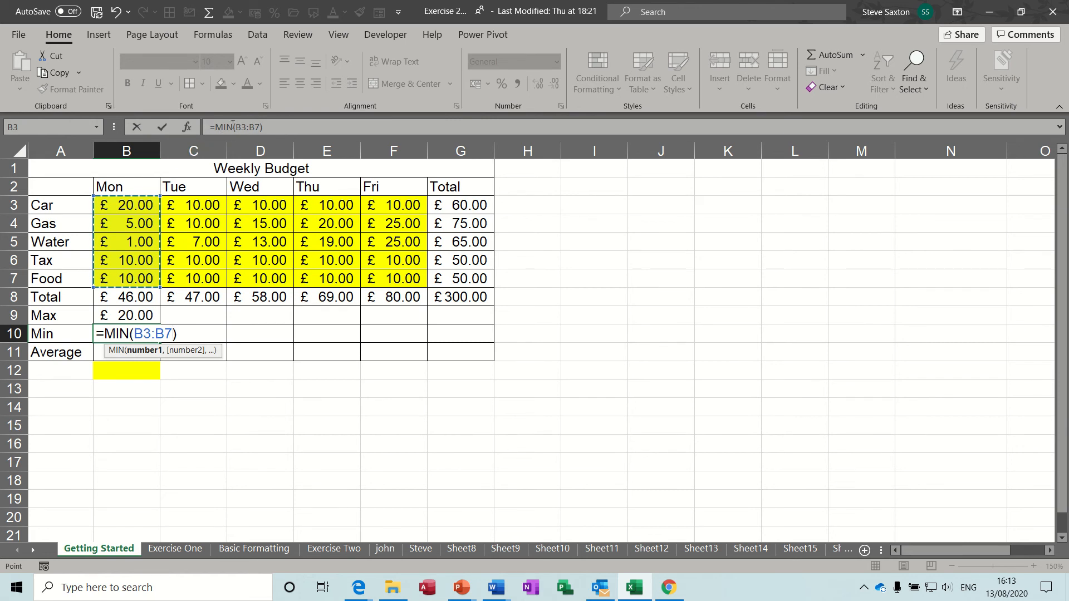
{"action": "left_click", "coordinate": [162, 127]}
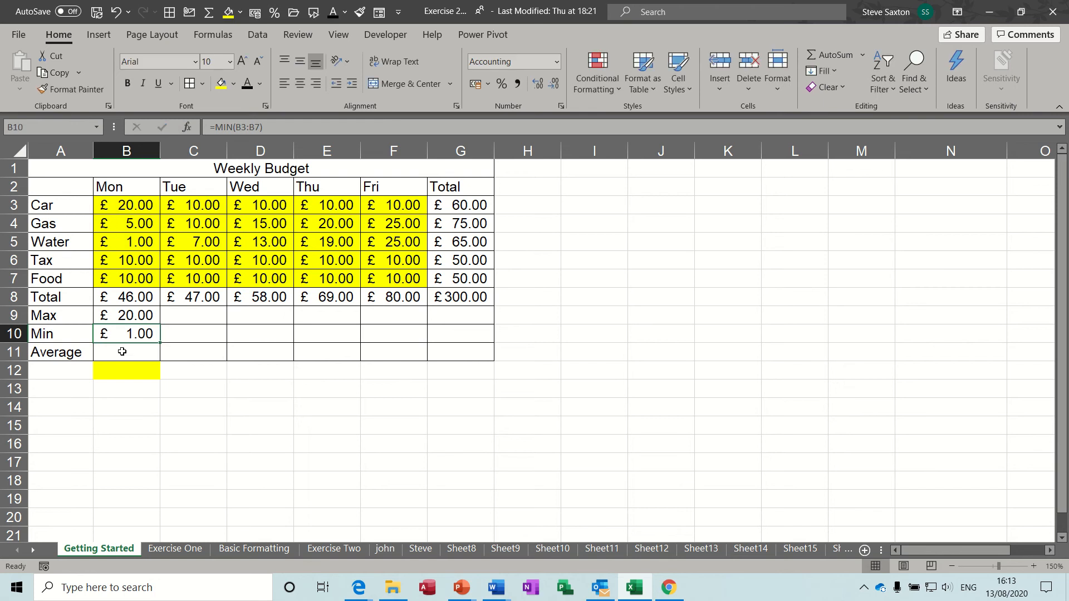
{"action": "left_click", "coordinate": [122, 352]}
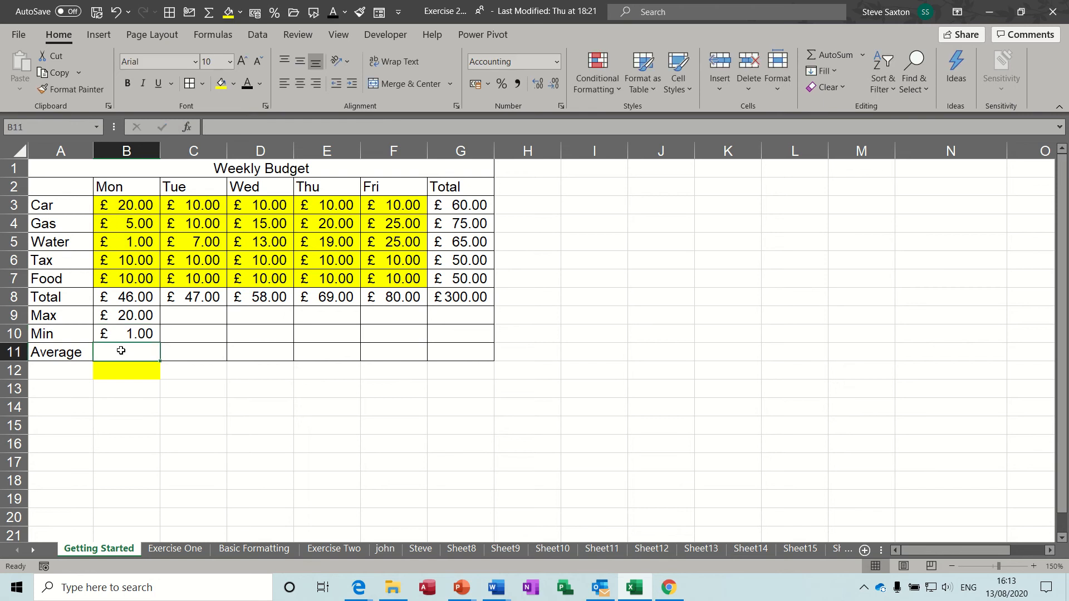
Enter =AVERAGE(B3:B7) in B11 (£9.20) and fill the Max, Min and Average rows across to column G
{"action": "left_click", "coordinate": [862, 54]}
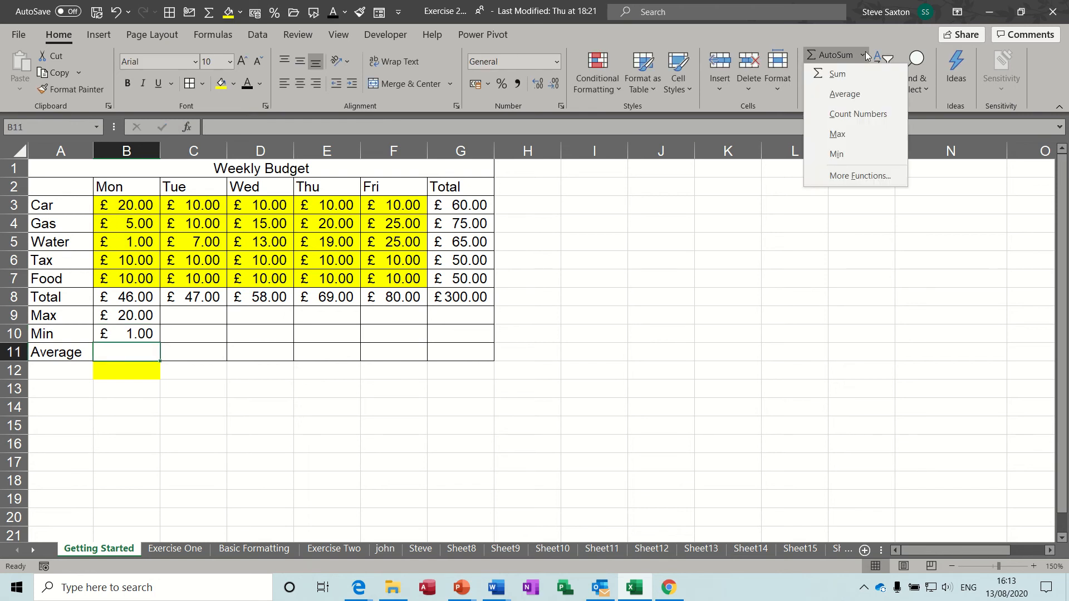
{"action": "left_click", "coordinate": [855, 96]}
{"action": "left_click_drag", "start_coordinate": [144, 205], "coordinate": [140, 279]}
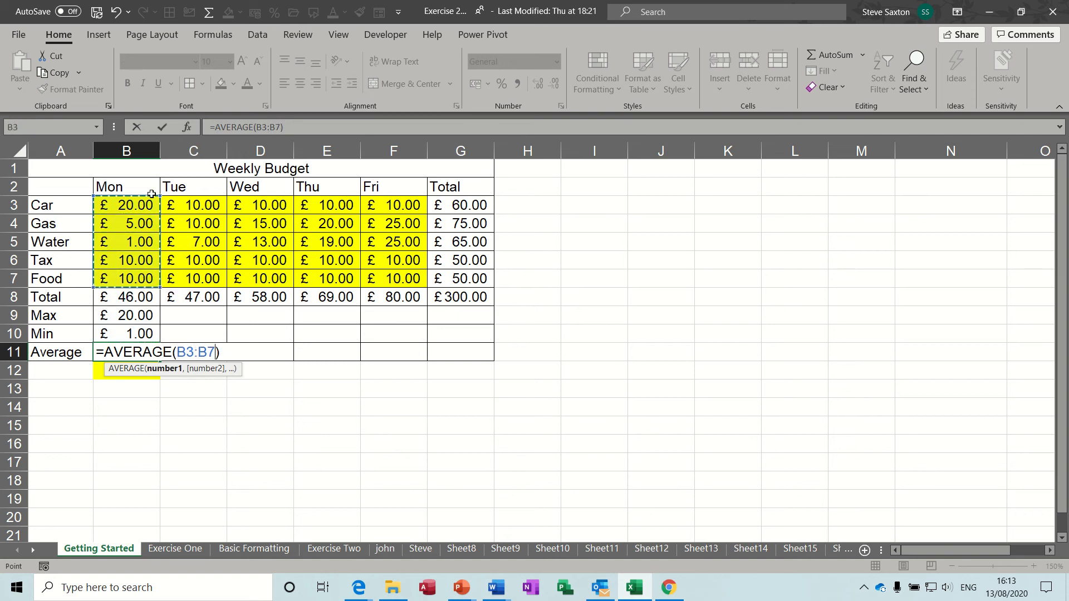
{"action": "left_click", "coordinate": [162, 127]}
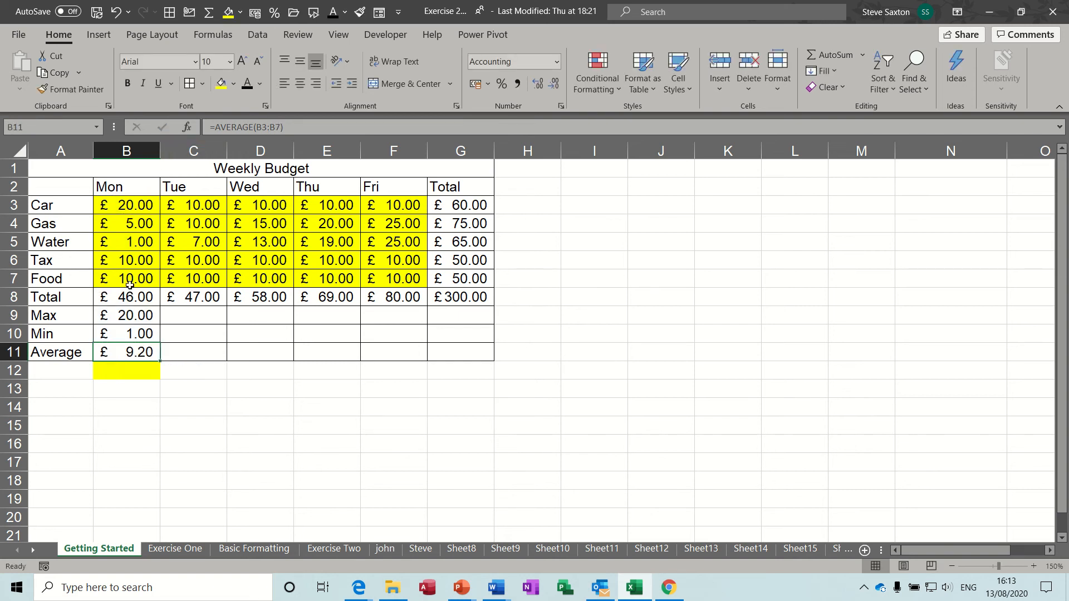
{"action": "left_click_drag", "start_coordinate": [128, 315], "coordinate": [479, 352]}
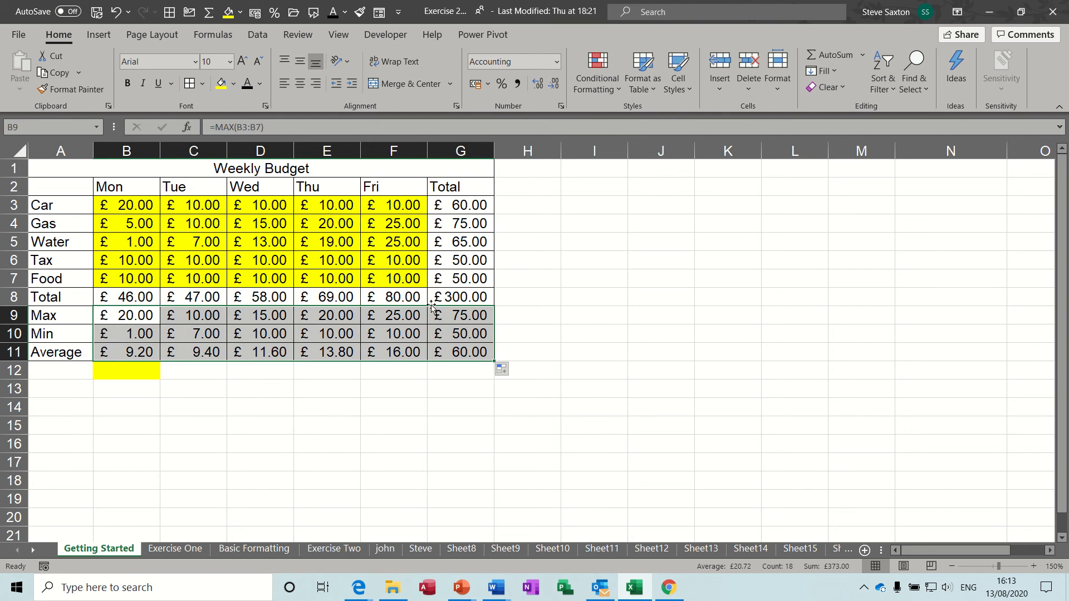
Test Monday's Car at 200, check the Min in B10, then undo back to £20.00
{"action": "left_click", "coordinate": [126, 210]}
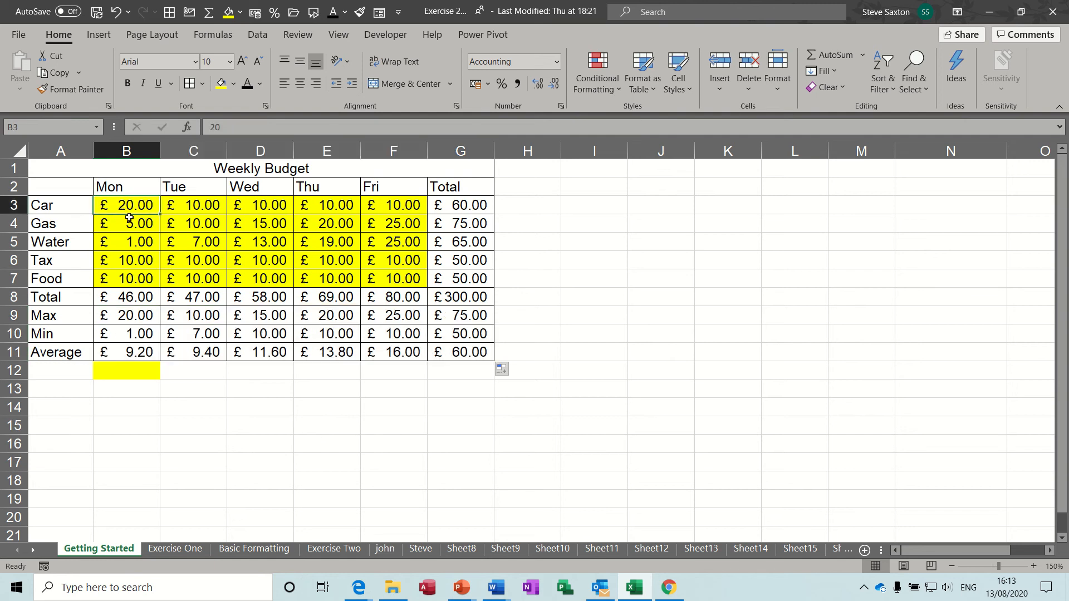
{"action": "type", "text": "200"}
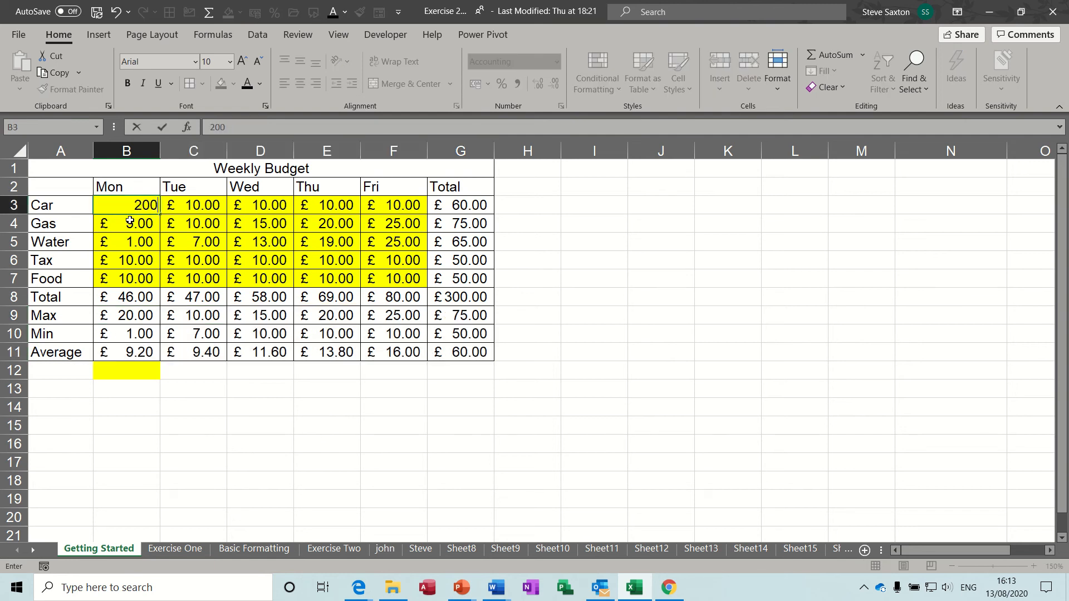
{"action": "key", "text": "Return"}
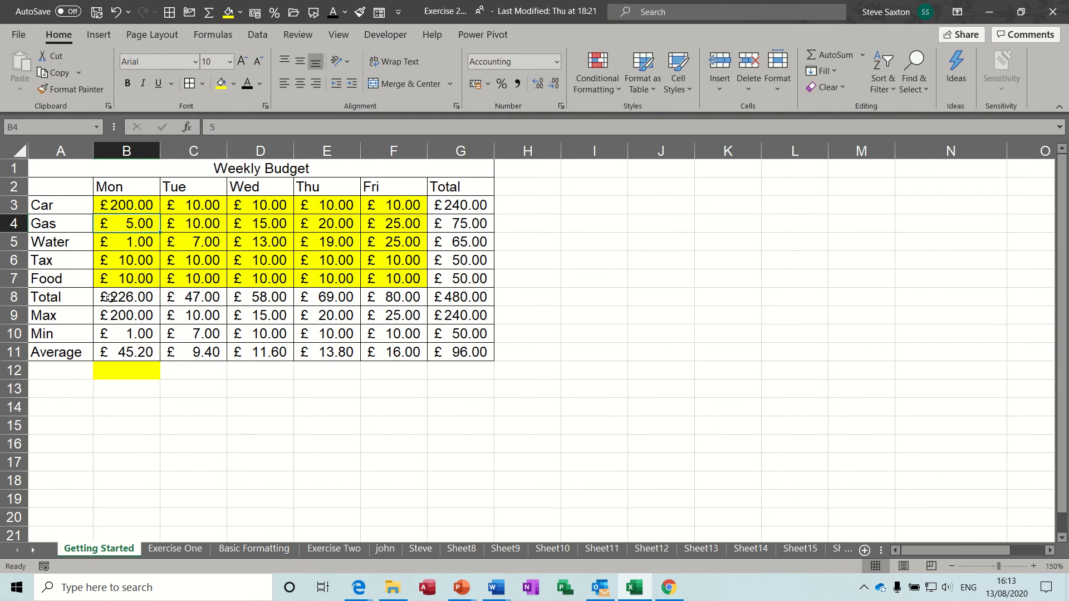
{"action": "left_click", "coordinate": [126, 334]}
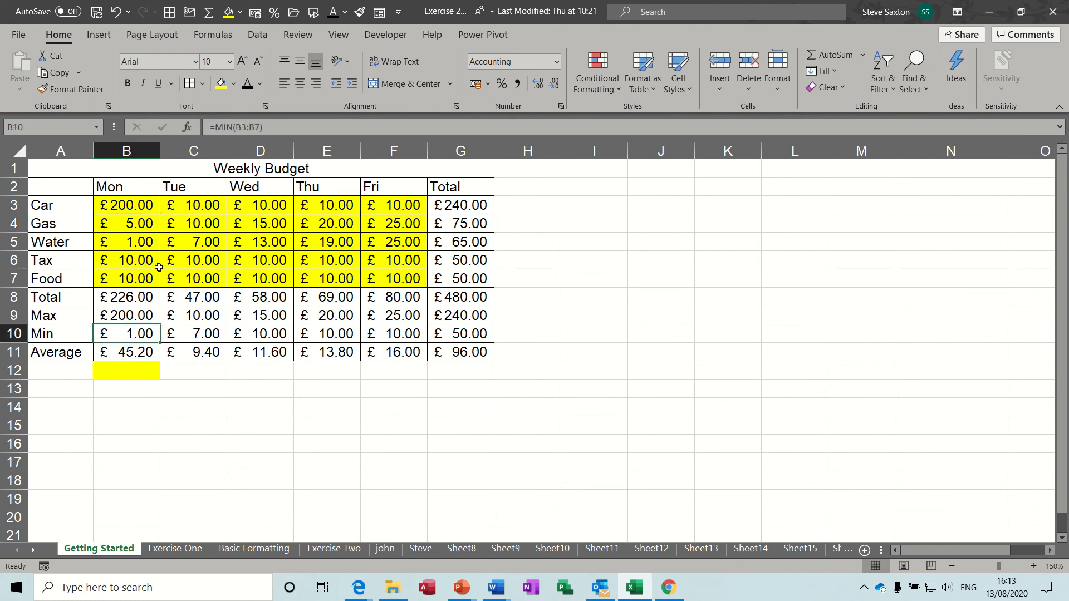
{"action": "key", "text": "ctrl+z"}
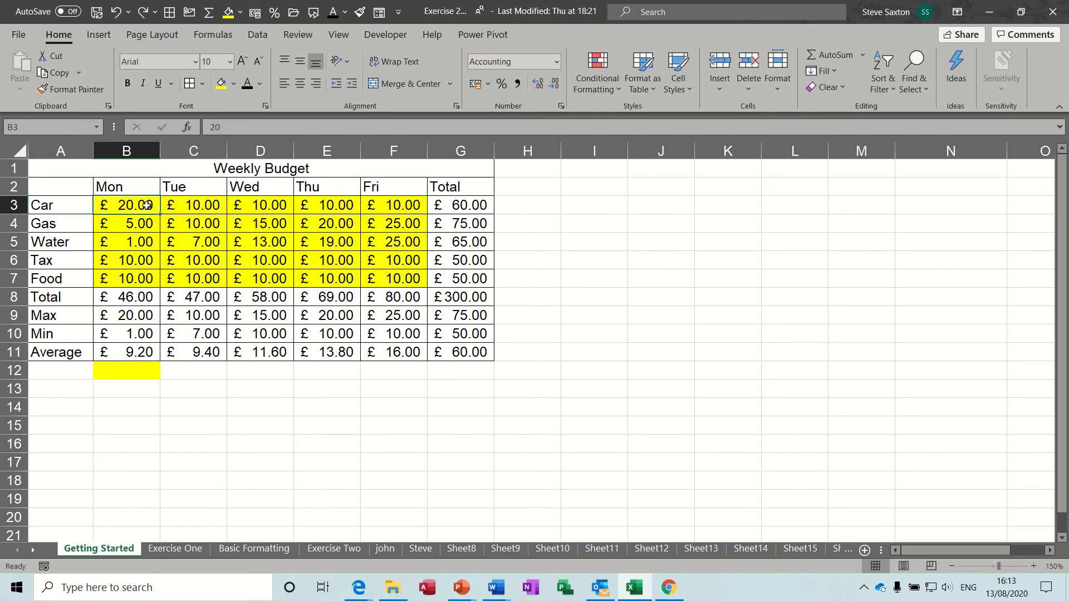
{"action": "mouse_move", "coordinate": [147, 206]}
{"action": "left_mouse_down"}
{"action": "mouse_move", "coordinate": [349, 247]}
{"action": "mouse_move", "coordinate": [386, 276]}
{"action": "left_mouse_up"}
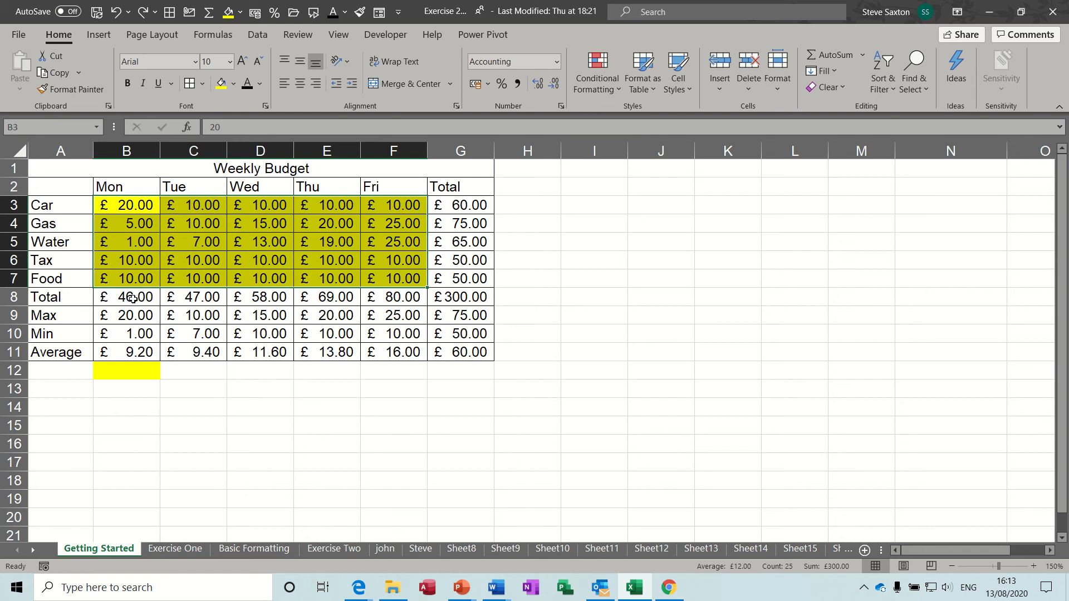
{"action": "left_click_drag", "start_coordinate": [134, 299], "coordinate": [437, 351]}
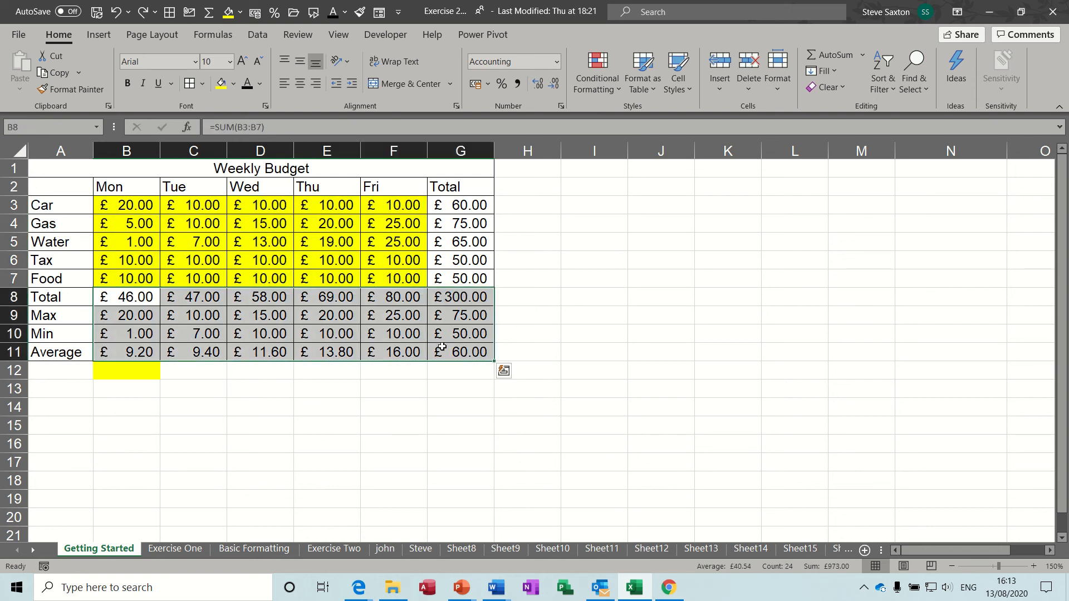
{"action": "left_click_drag", "start_coordinate": [139, 209], "coordinate": [376, 278]}
{"action": "left_click_drag", "start_coordinate": [150, 300], "coordinate": [443, 350]}
{"action": "left_click_drag", "start_coordinate": [460, 209], "coordinate": [460, 347]}
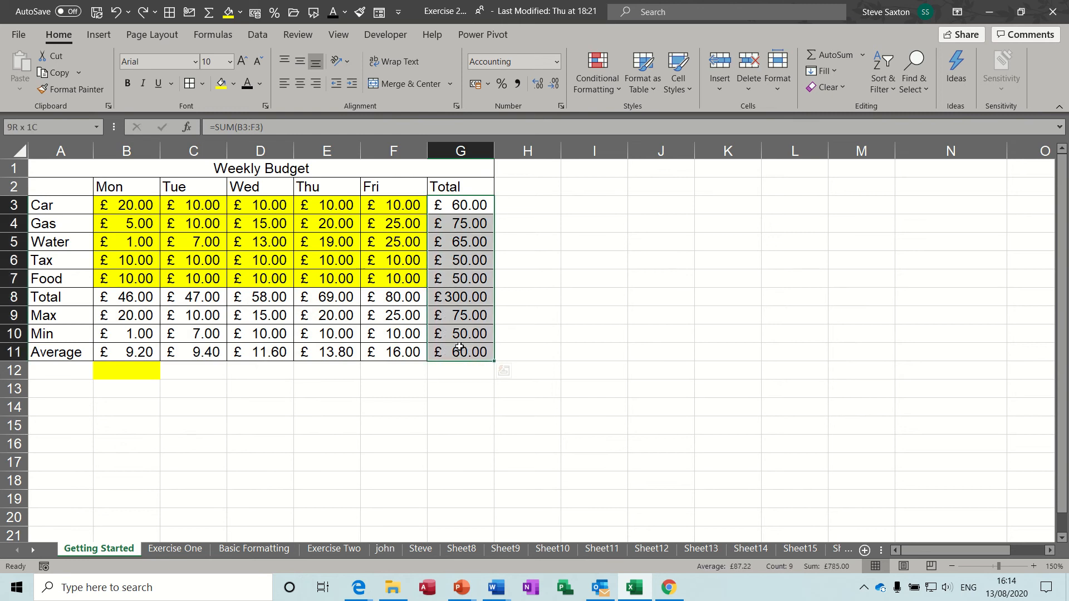
{"action": "left_click_drag", "start_coordinate": [120, 299], "coordinate": [466, 355]}
{"action": "left_click", "coordinate": [138, 298]}
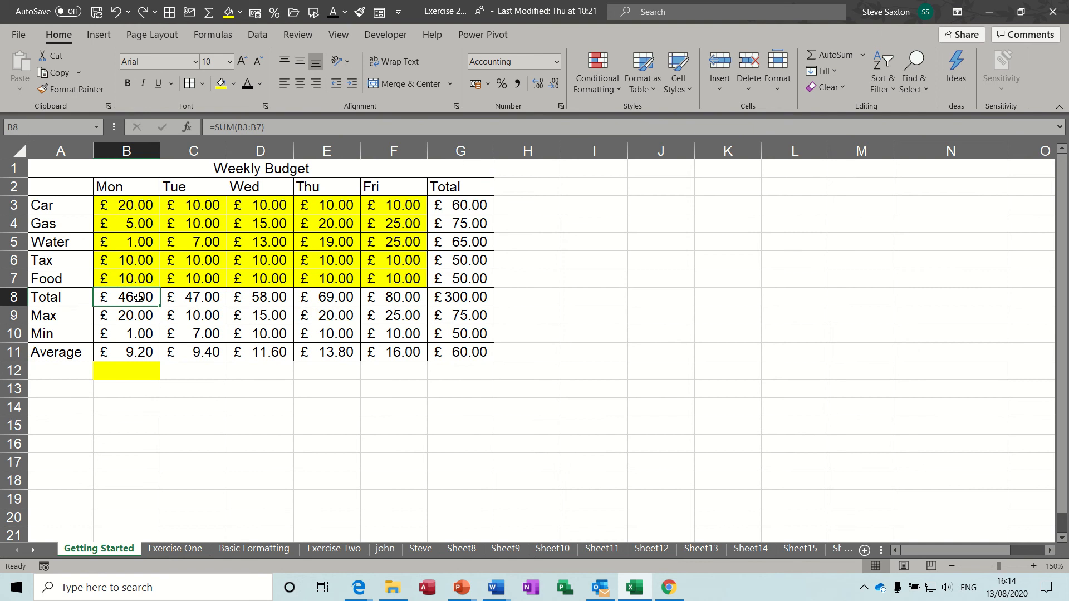
{"action": "left_click_drag", "start_coordinate": [119, 204], "coordinate": [385, 276]}
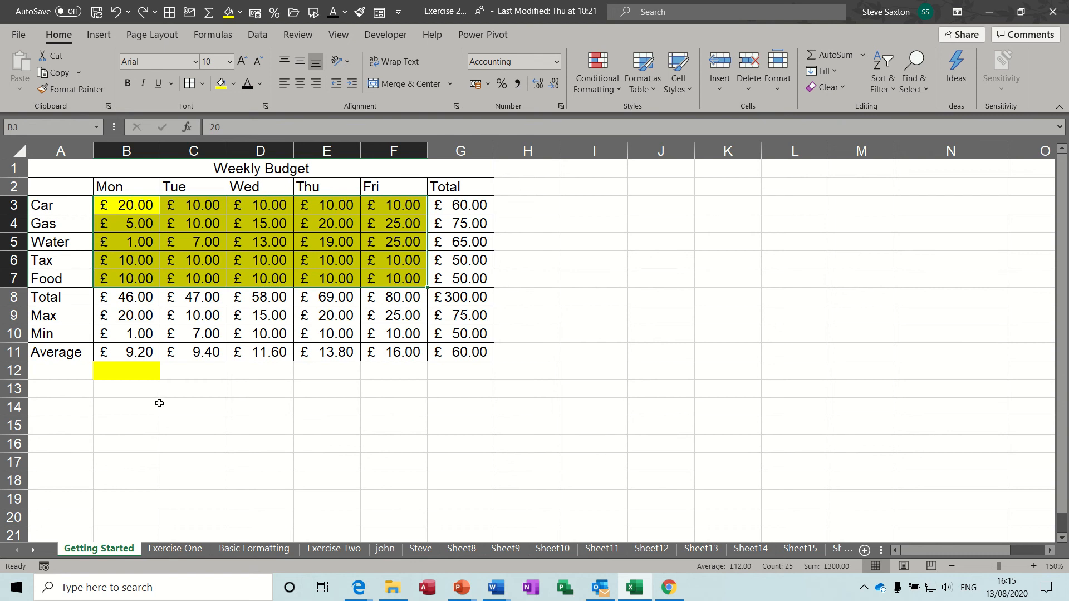
Head row 14 with Week 1 to Week 5 in B14:F14 and Total in G14
{"action": "left_click", "coordinate": [117, 409]}
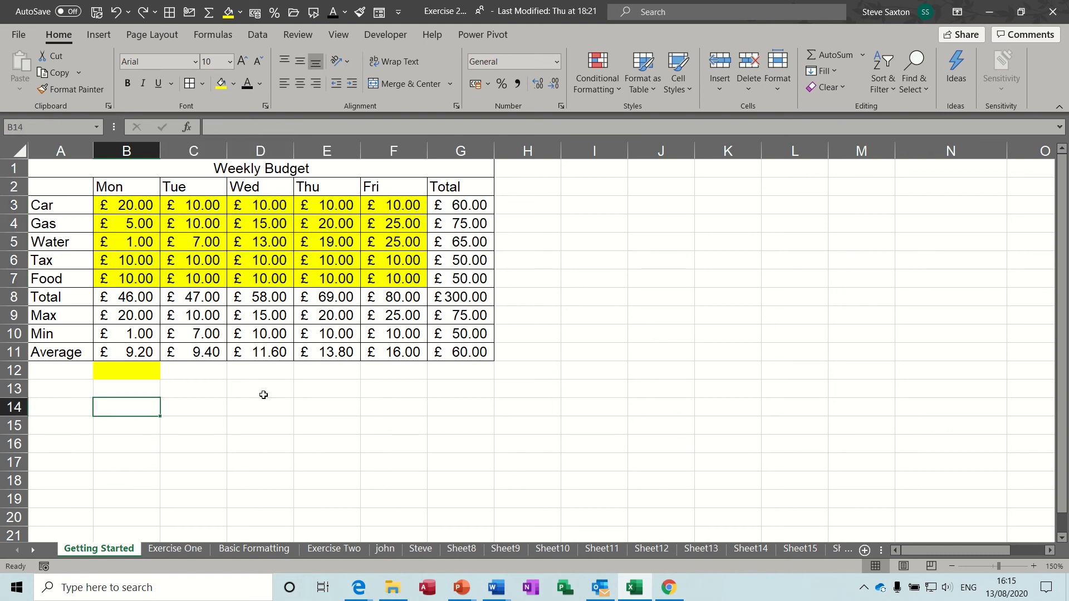
{"action": "type", "text": "Week "}
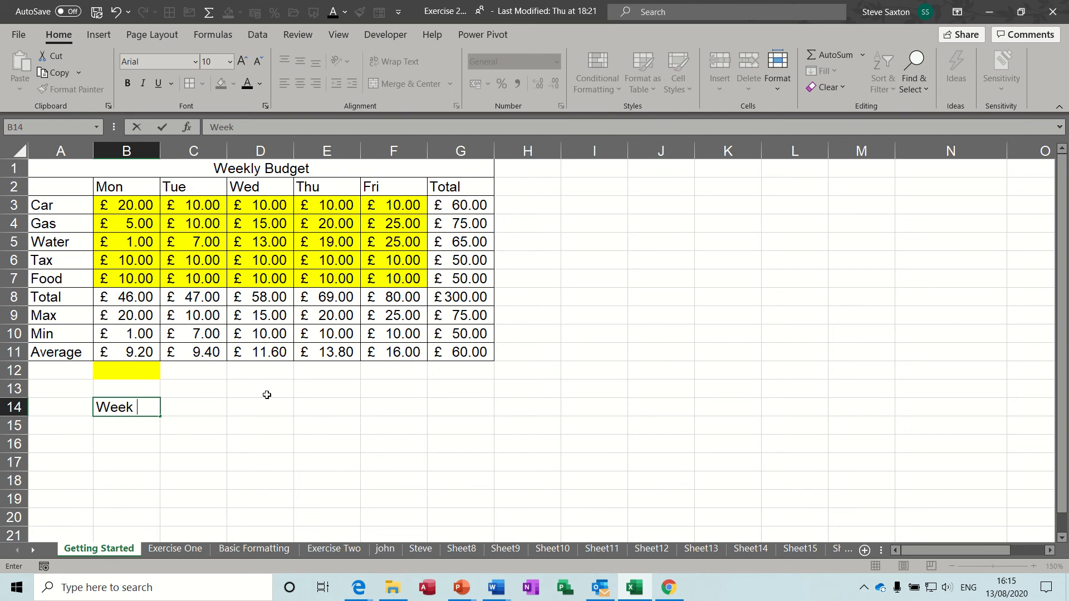
{"action": "type", "text": "1"}
{"action": "left_click_drag", "start_coordinate": [160, 416], "coordinate": [396, 416]}
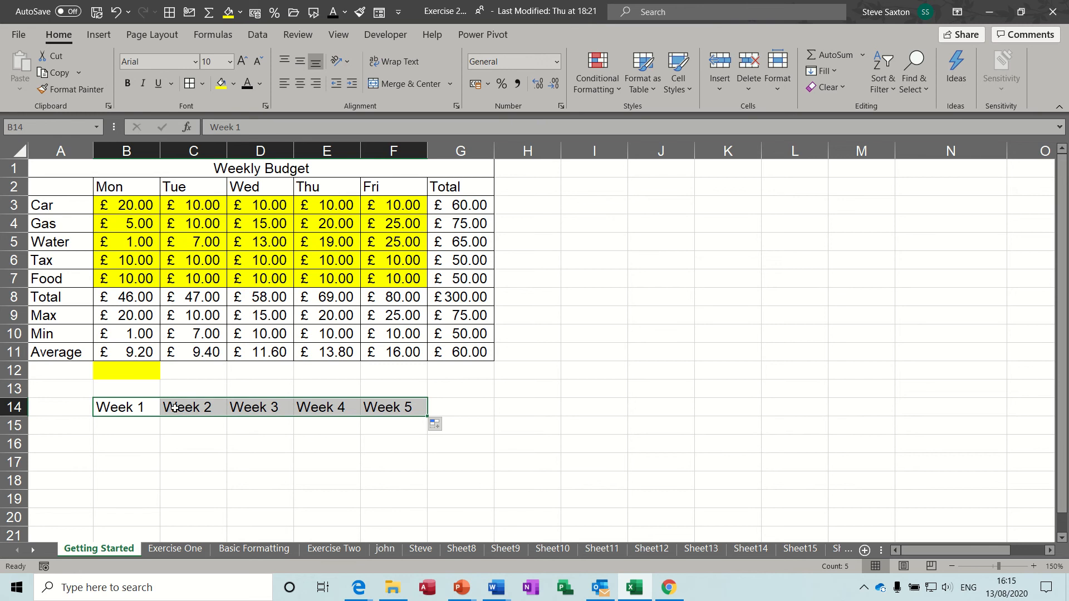
{"action": "left_click", "coordinate": [456, 408]}
{"action": "left_click", "coordinate": [684, 366]}
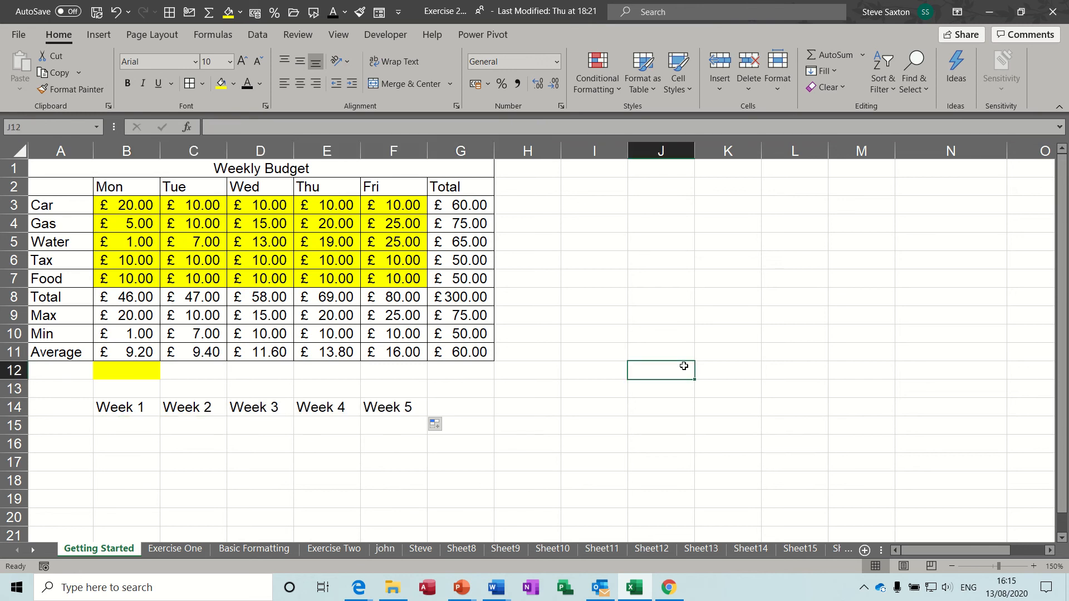
{"action": "type", "text": "Total"}
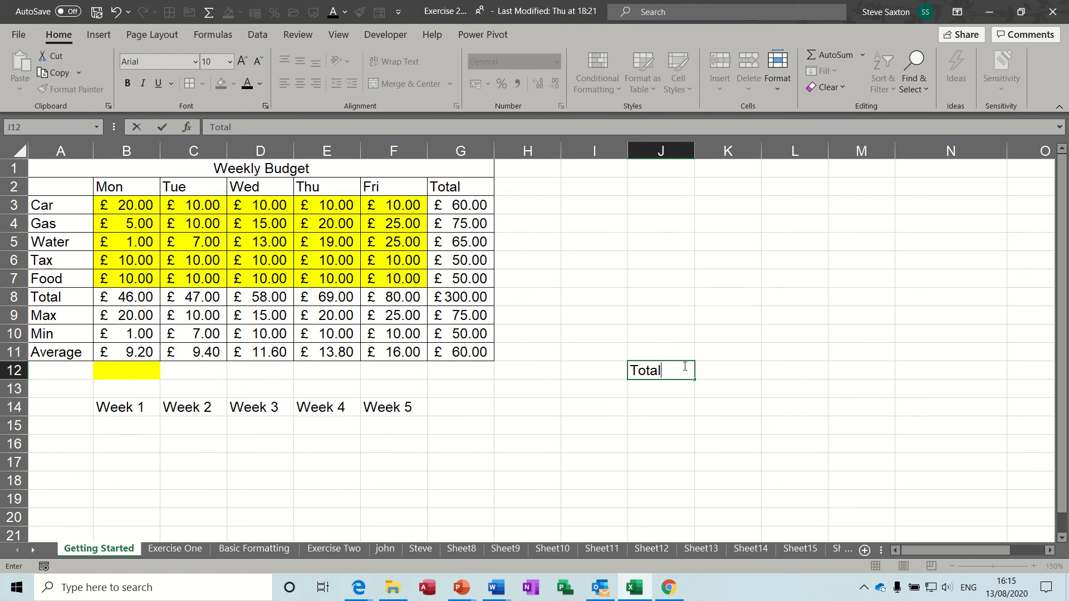
{"action": "key", "text": "BackSpace"}
{"action": "key", "text": "BackSpace"}
{"action": "key", "text": "BackSpace"}
{"action": "left_click", "coordinate": [465, 409]}
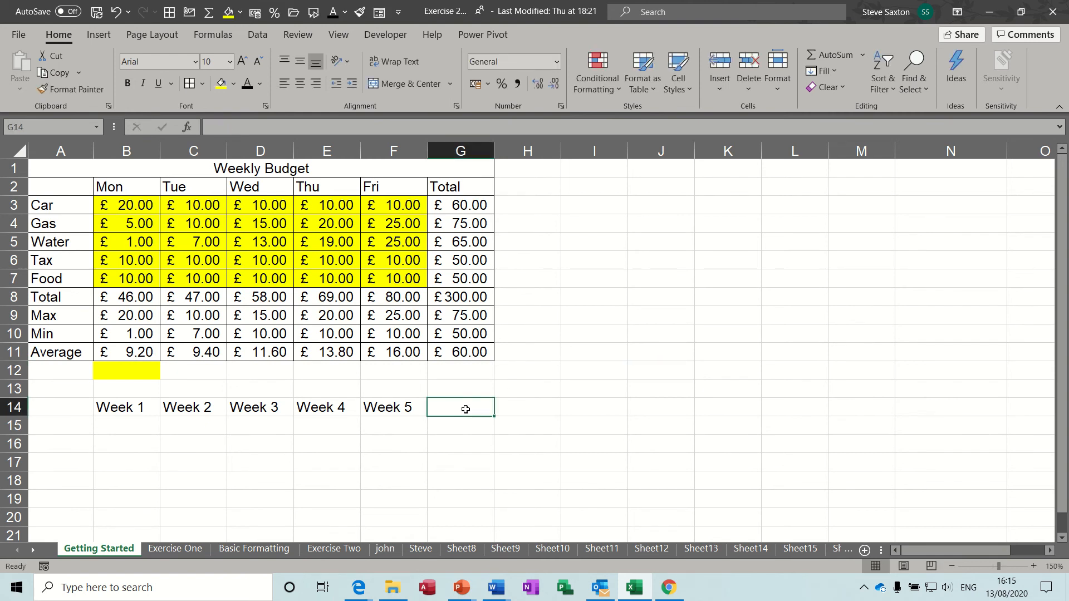
{"action": "type", "text": "Total"}
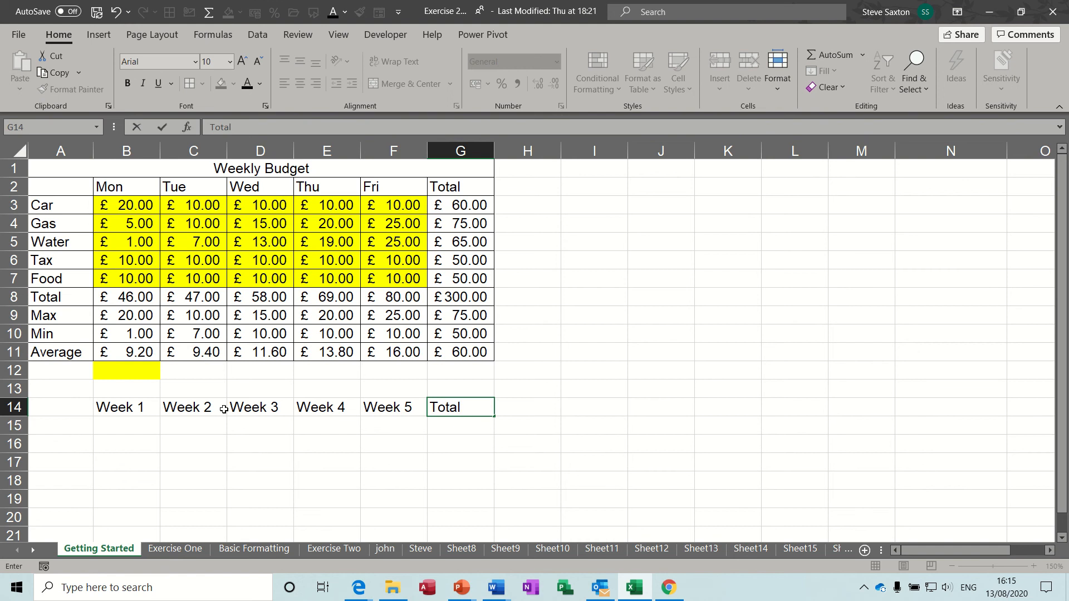
{"action": "left_click", "coordinate": [77, 429]}
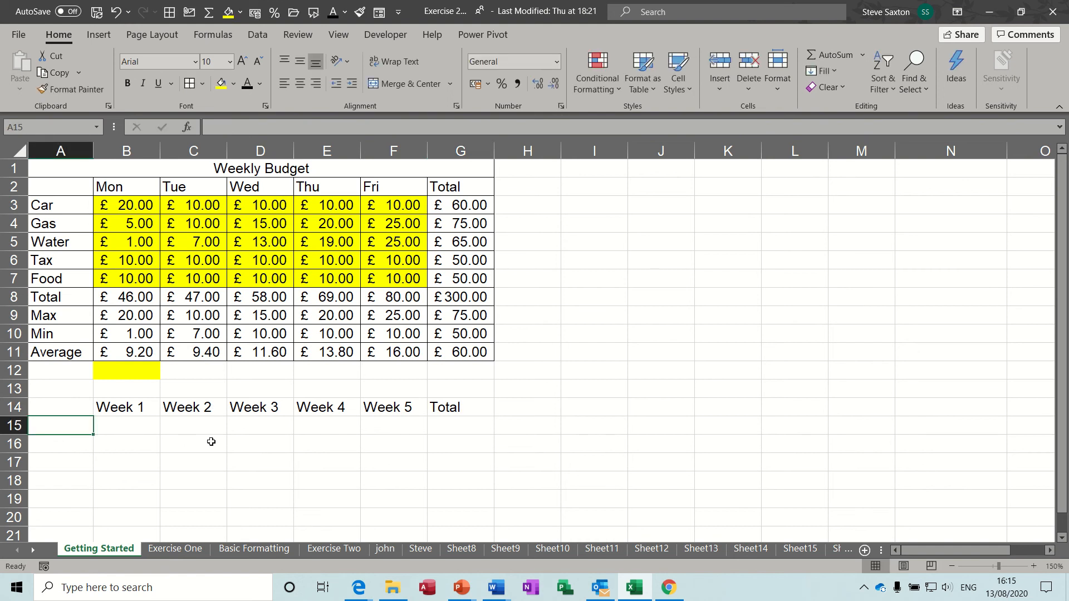
Label A15:A17 as Income, Expense and Balance
{"action": "type", "text": "Incom"}
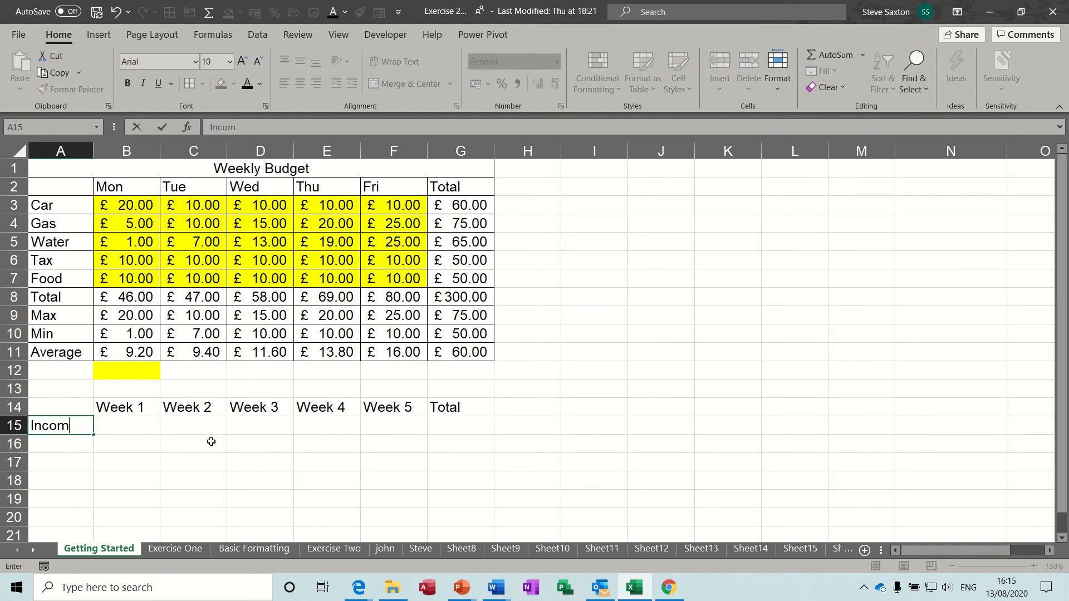
{"action": "type", "text": "e"}
{"action": "key", "text": "Return"}
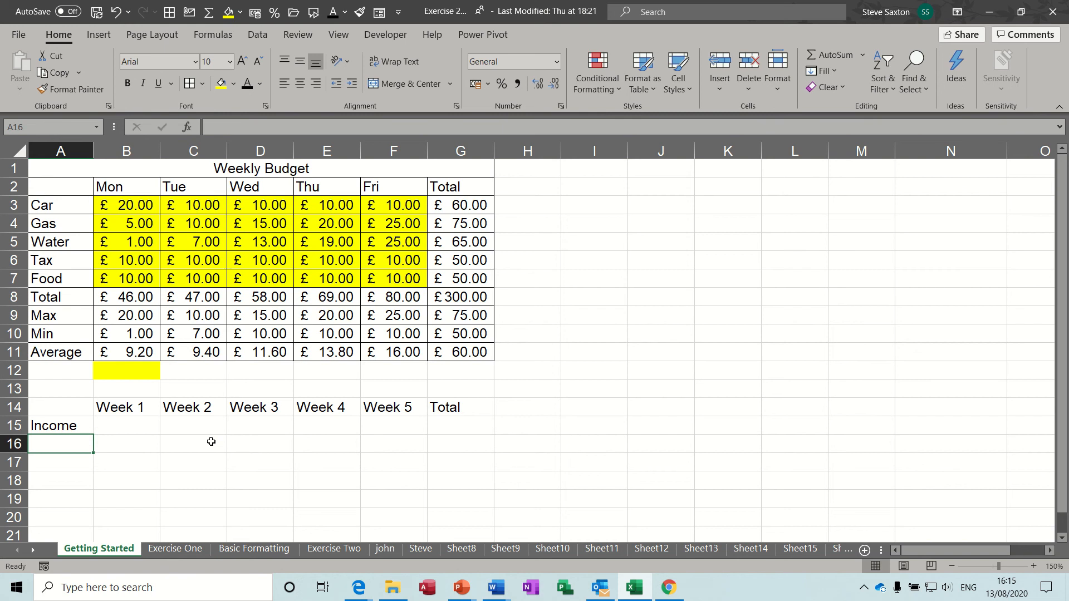
{"action": "type", "text": "Expense"}
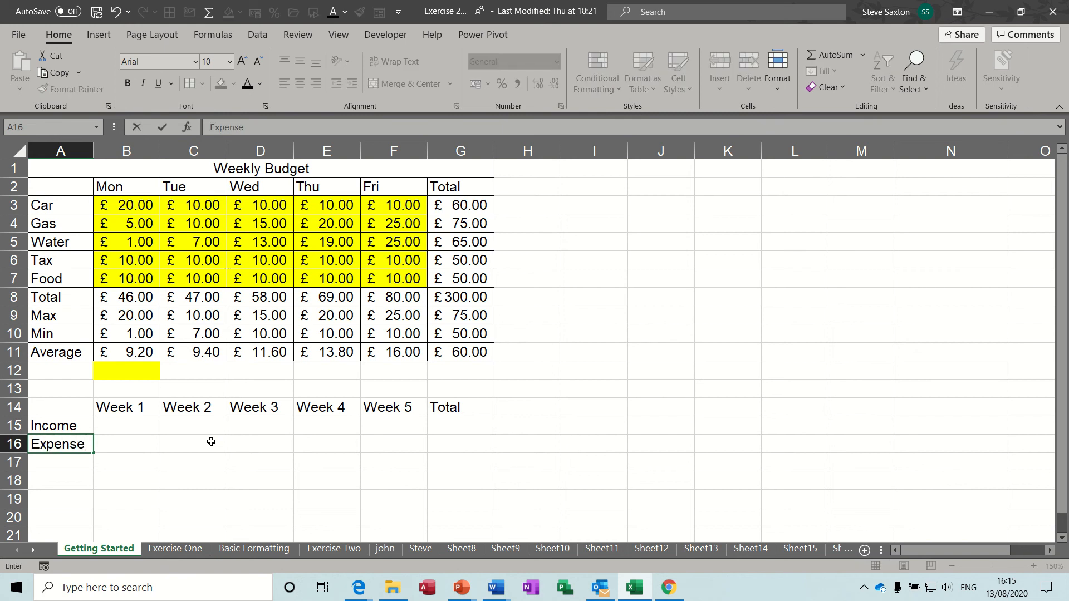
{"action": "key", "text": "Return"}
{"action": "type", "text": "lance"}
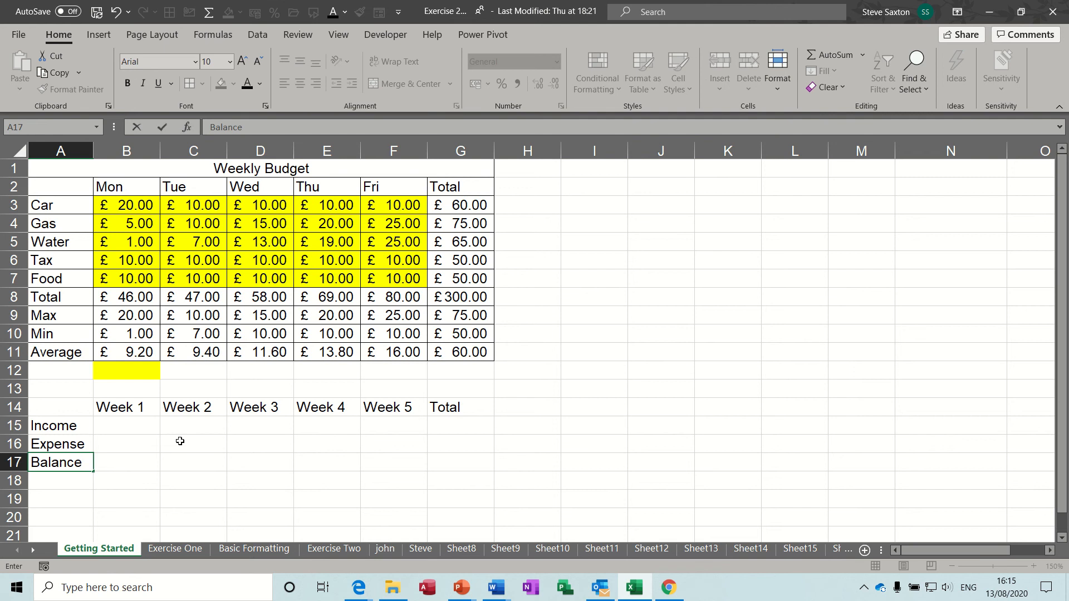
{"action": "left_click", "coordinate": [187, 440]}
Apply All Borders to A14:G17, then select the Income and Expense cells B15:F16
{"action": "left_click_drag", "start_coordinate": [61, 410], "coordinate": [454, 459]}
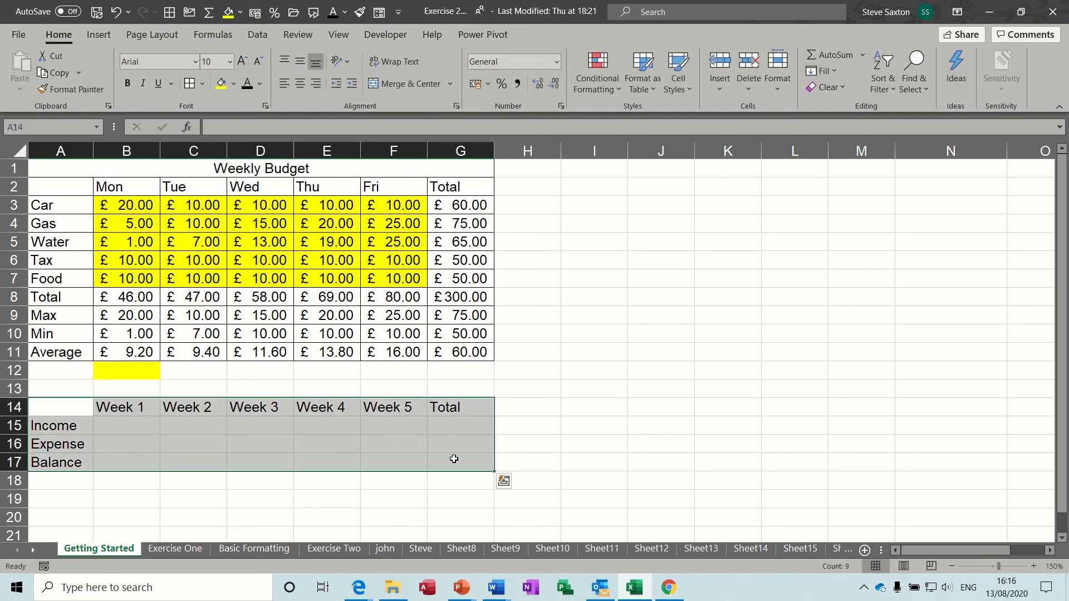
{"action": "left_click", "coordinate": [189, 85]}
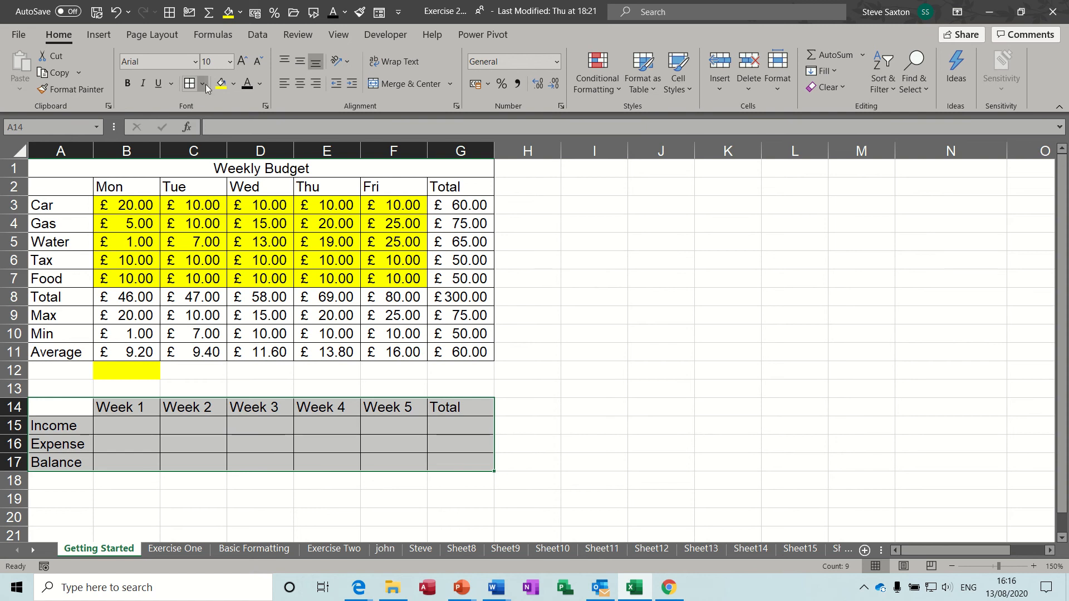
{"action": "left_click", "coordinate": [204, 84]}
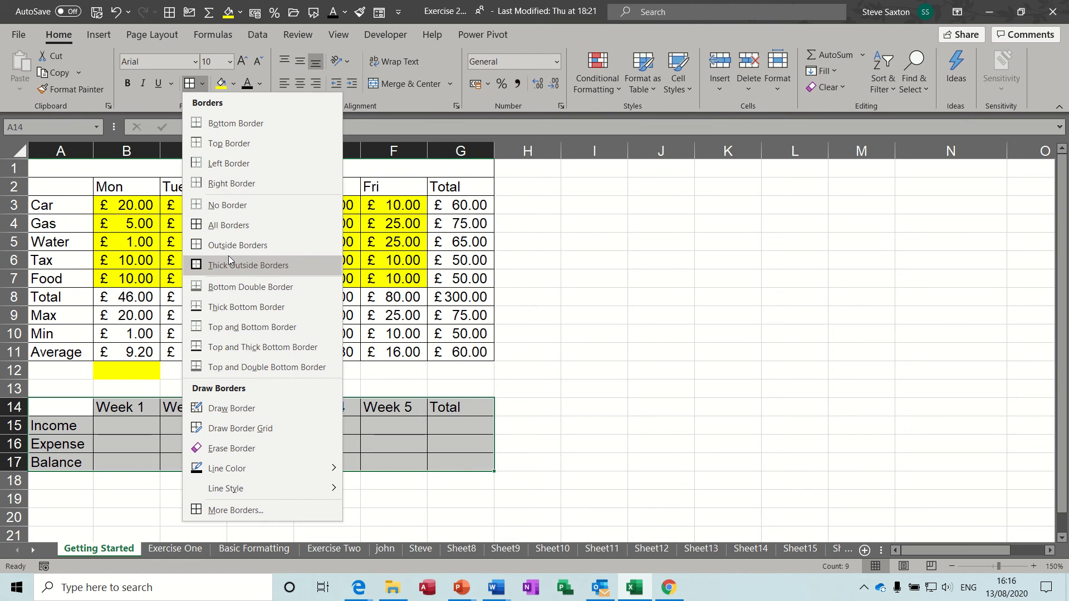
{"action": "left_click", "coordinate": [190, 85]}
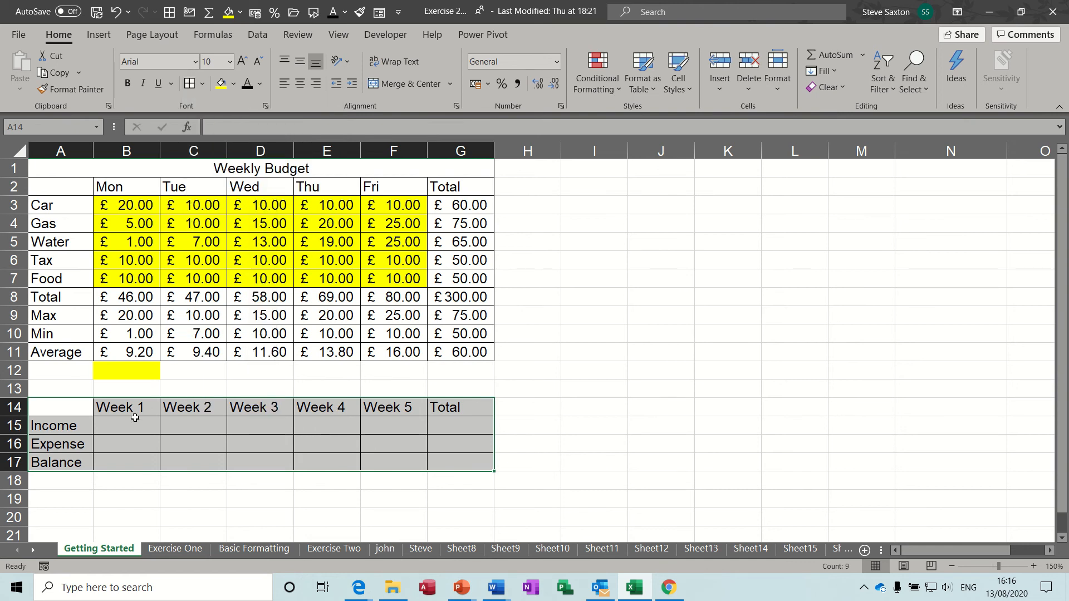
{"action": "left_click", "coordinate": [127, 425]}
{"action": "left_click_drag", "start_coordinate": [127, 425], "coordinate": [376, 439]}
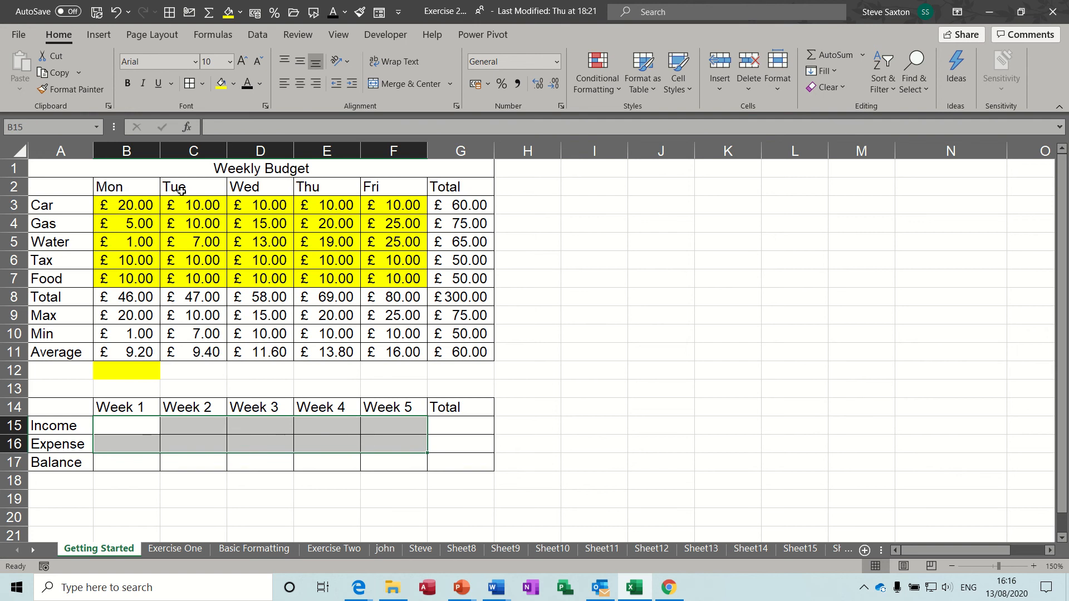
Give B15:F16 a yellow fill
{"action": "left_click", "coordinate": [221, 84]}
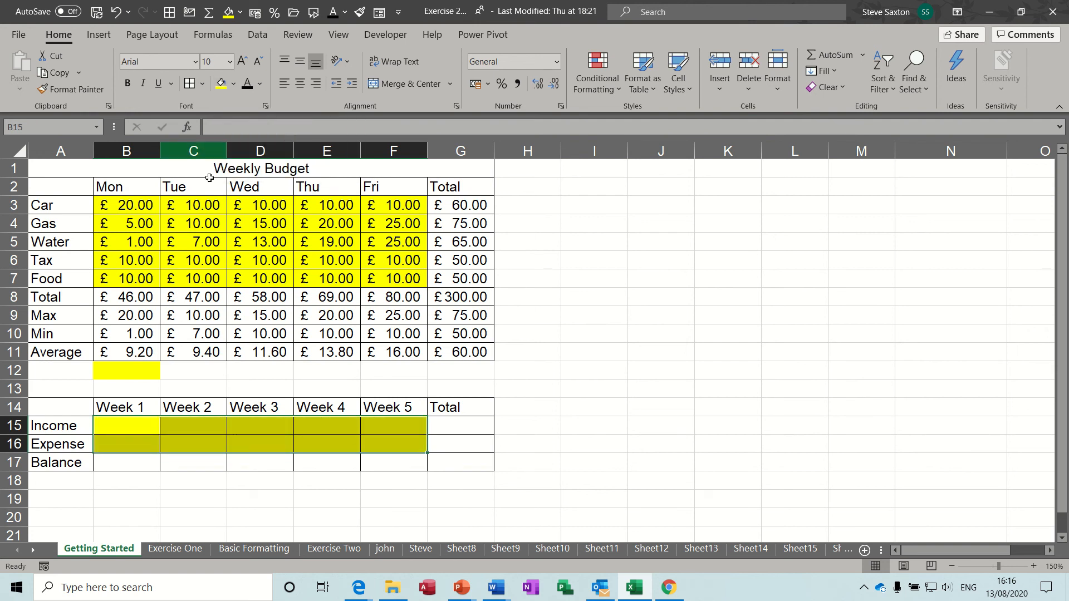
{"action": "left_click", "coordinate": [129, 464]}
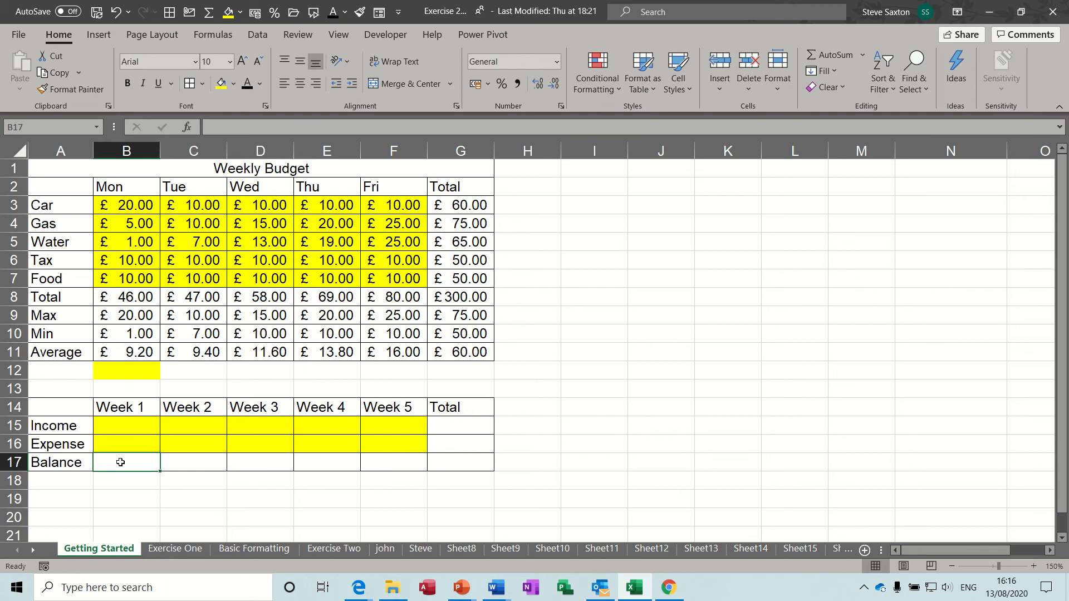
Enter =B15-B16 in B17 and fill it across to F17 for Weeks 1–5
{"action": "type", "text": "="}
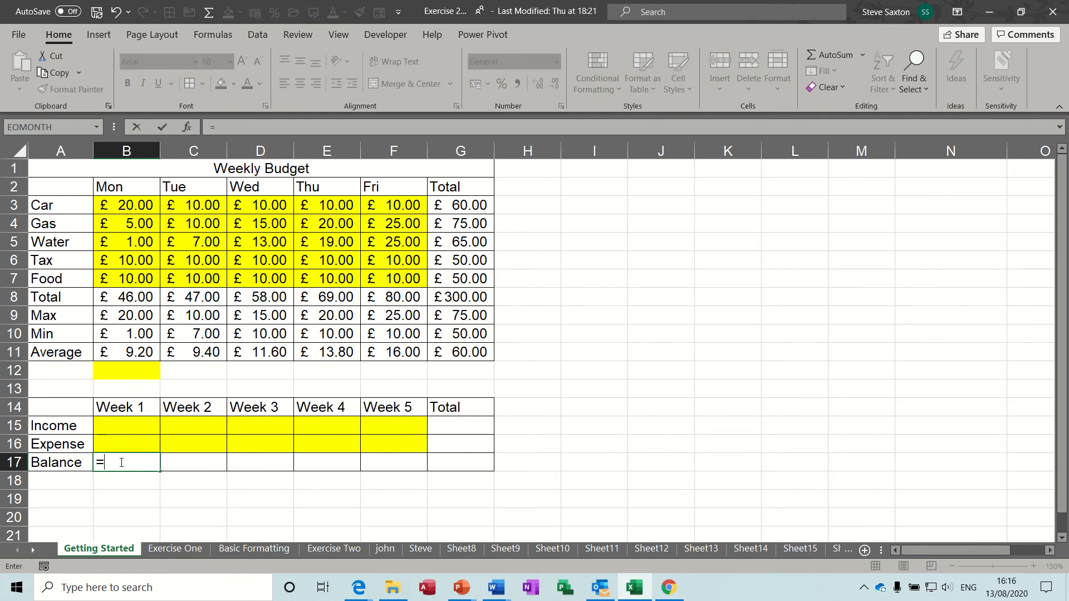
{"action": "left_click", "coordinate": [121, 424]}
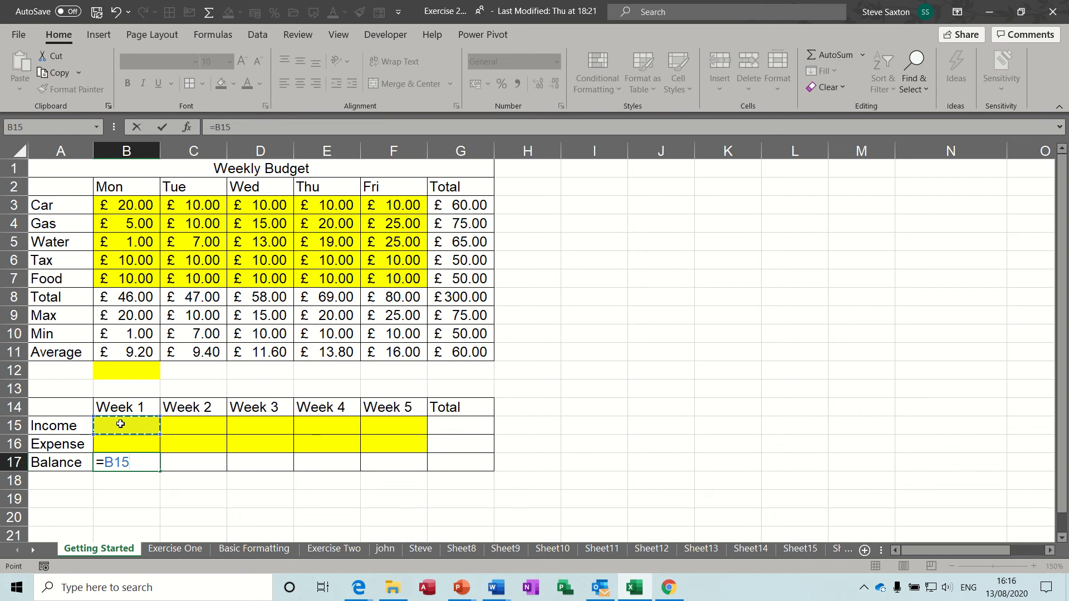
{"action": "type", "text": "-"}
{"action": "left_click", "coordinate": [128, 445]}
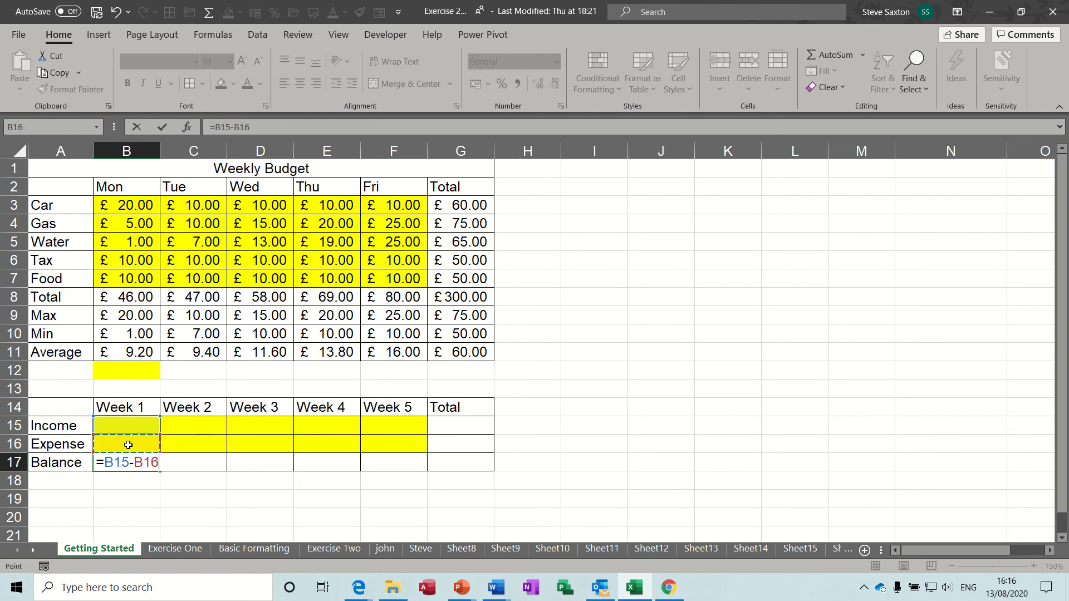
{"action": "left_click", "coordinate": [162, 128]}
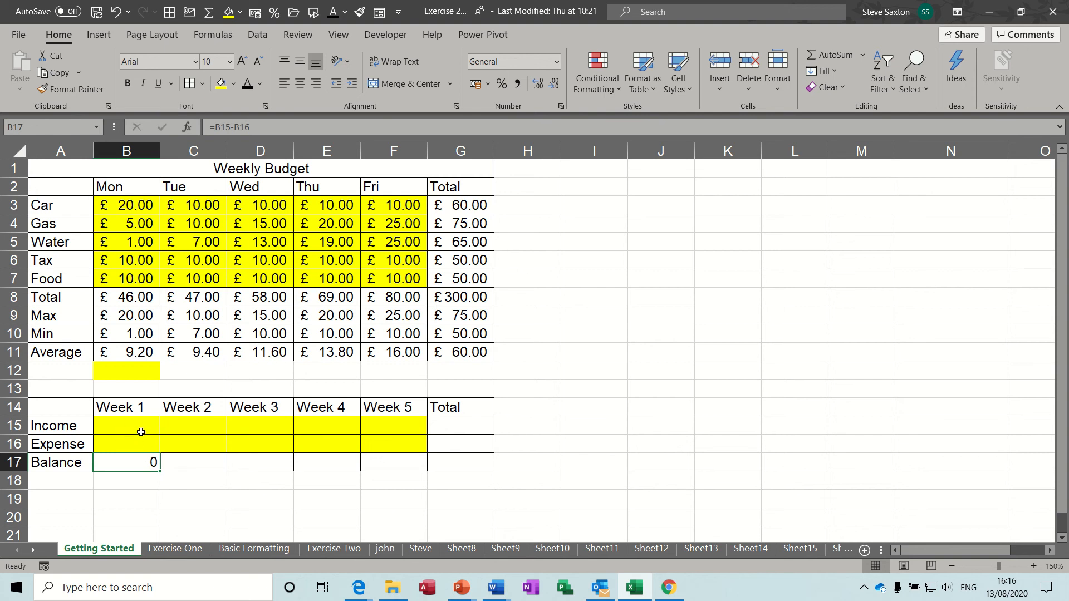
{"action": "left_click_drag", "start_coordinate": [161, 471], "coordinate": [404, 463]}
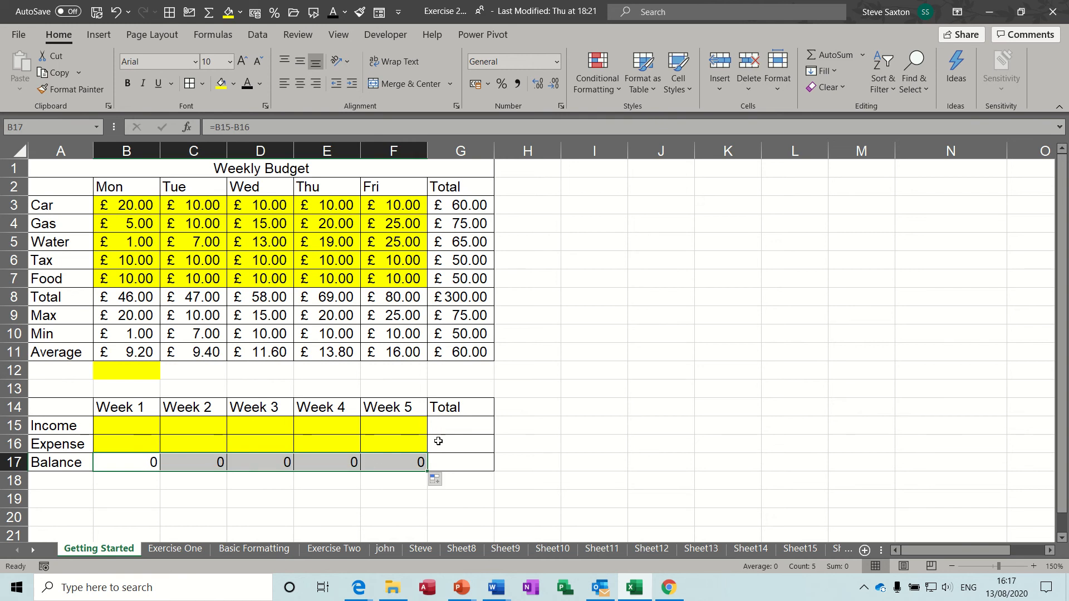
{"action": "left_click", "coordinate": [467, 425]}
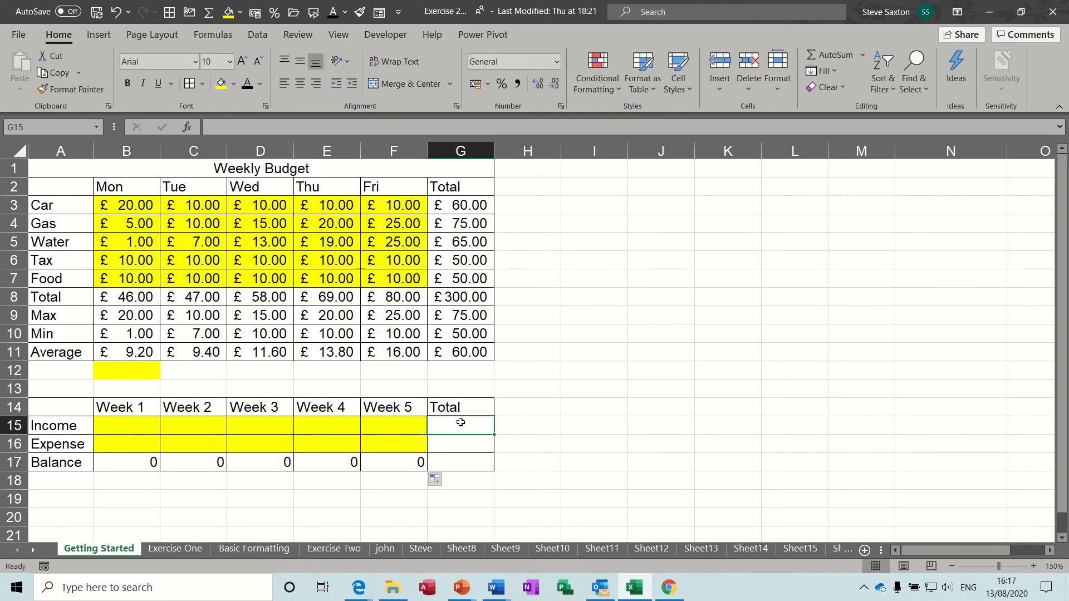
Enter =SUM(B15:F15) in G15 and copy the total down through G17
{"action": "left_click_drag", "start_coordinate": [139, 427], "coordinate": [388, 424]}
{"action": "left_click", "coordinate": [457, 427]}
{"action": "left_click", "coordinate": [826, 51]}
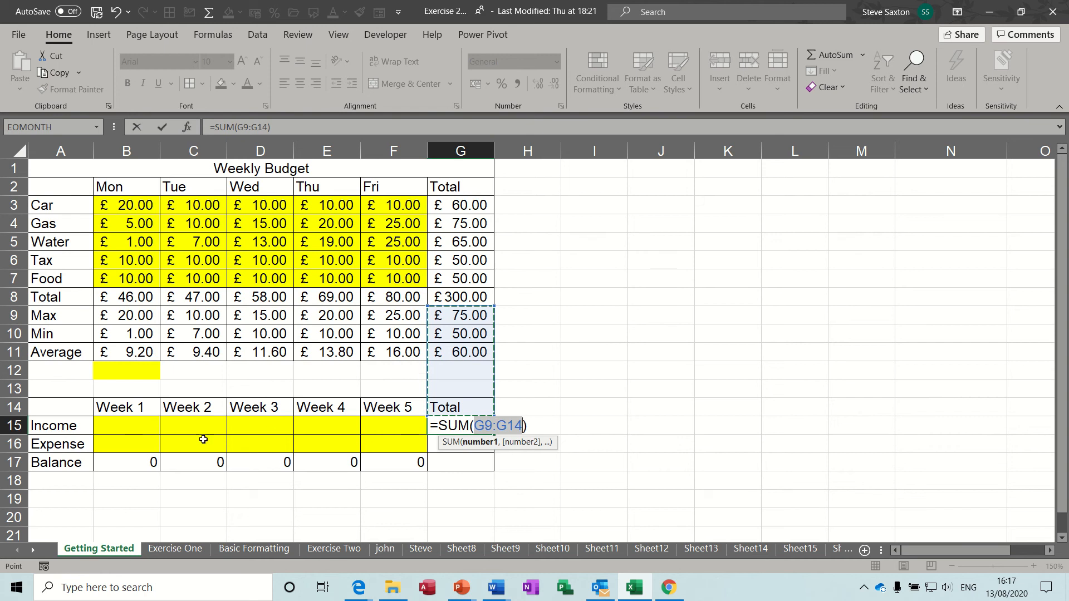
{"action": "left_click_drag", "start_coordinate": [129, 424], "coordinate": [382, 424]}
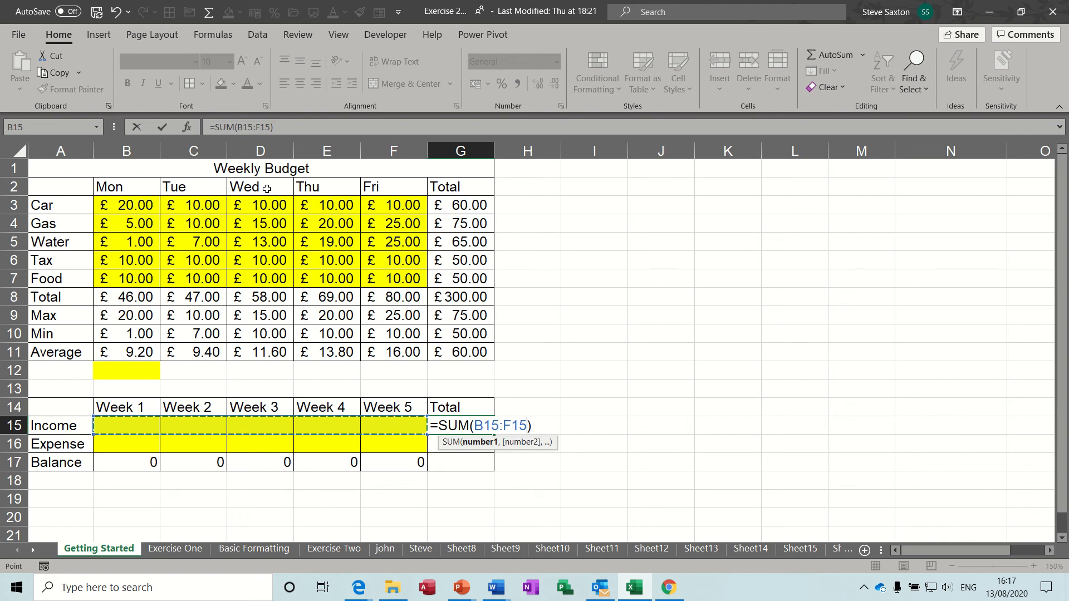
{"action": "left_click", "coordinate": [161, 129]}
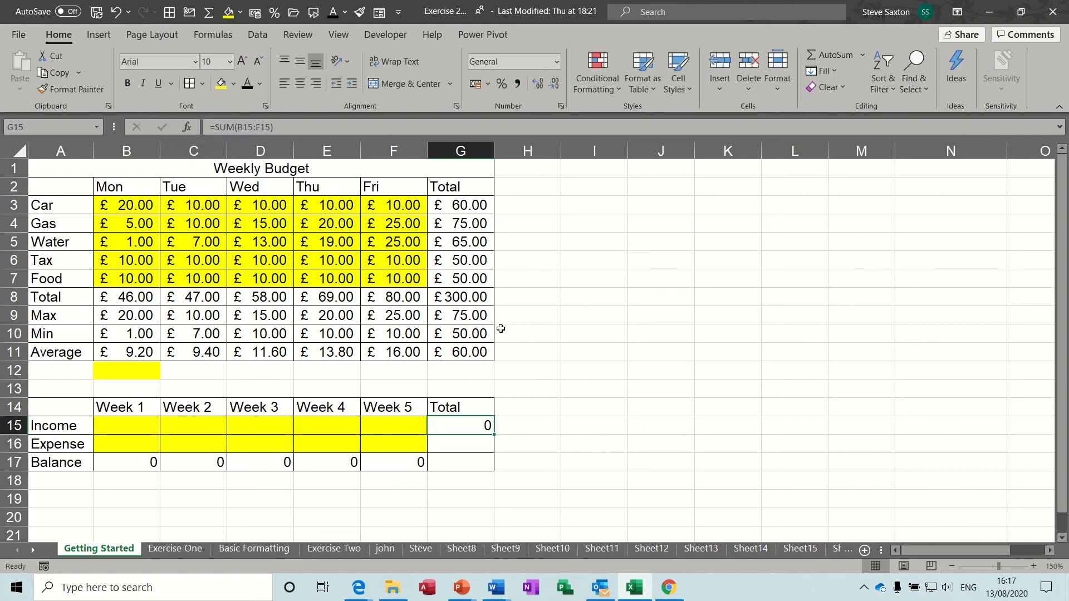
{"action": "left_click_drag", "start_coordinate": [495, 434], "coordinate": [493, 469]}
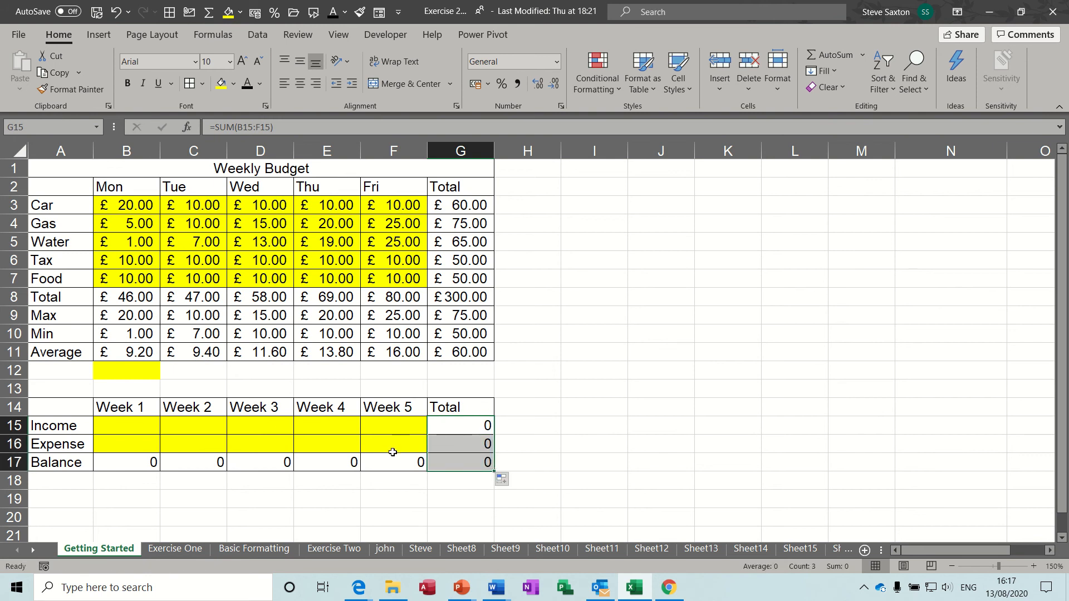
{"action": "left_click_drag", "start_coordinate": [125, 426], "coordinate": [438, 458]}
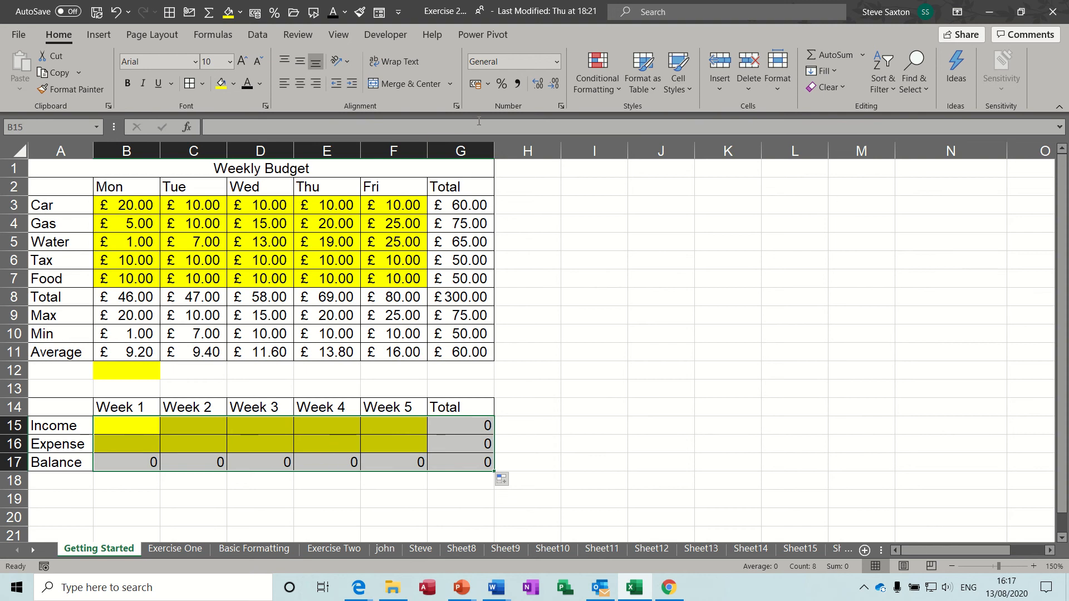
Format the weekly figures as £ accounting amounts and compare them with the budget above
{"action": "left_click", "coordinate": [477, 84]}
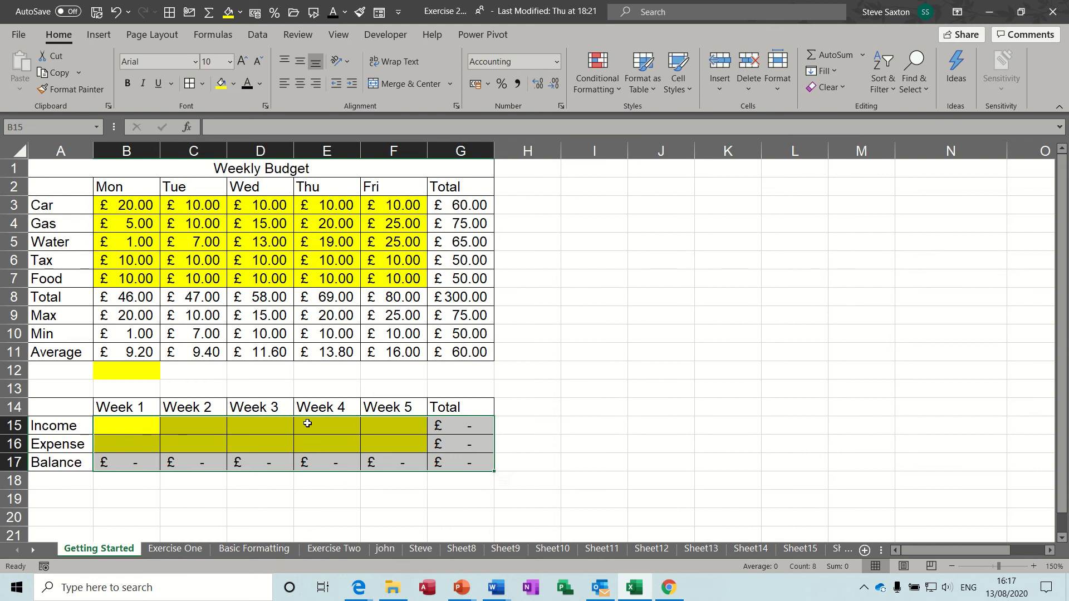
{"action": "left_click", "coordinate": [145, 428]}
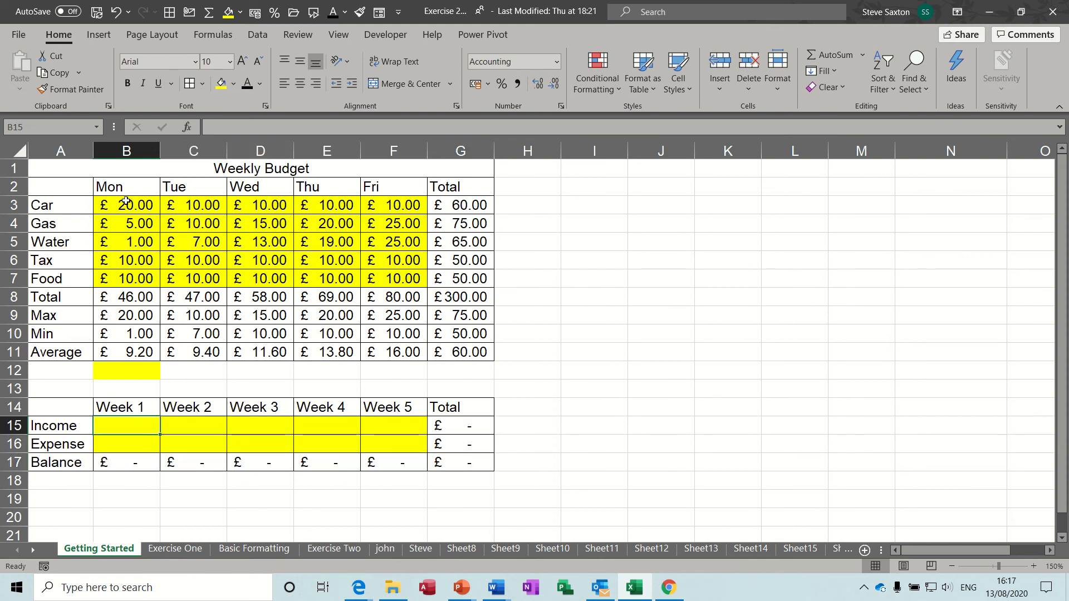
{"action": "mouse_move", "coordinate": [130, 202]}
{"action": "left_mouse_down"}
{"action": "mouse_move", "coordinate": [281, 261]}
{"action": "mouse_move", "coordinate": [442, 348]}
{"action": "mouse_move", "coordinate": [416, 340]}
{"action": "left_mouse_up"}
{"action": "left_click_drag", "start_coordinate": [284, 221], "coordinate": [333, 245]}
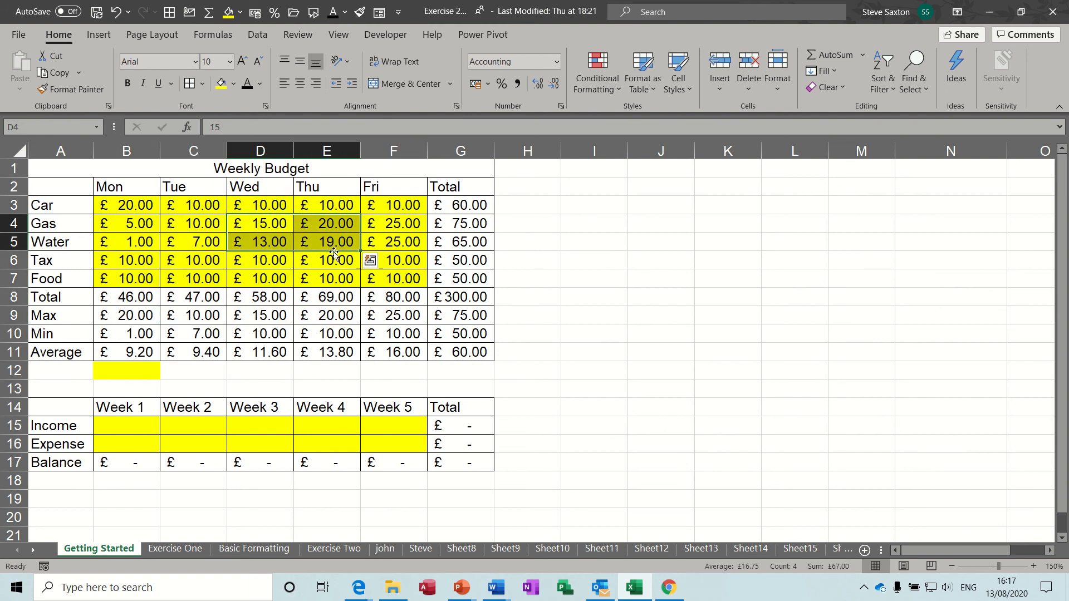
{"action": "left_click_drag", "start_coordinate": [155, 294], "coordinate": [363, 331]}
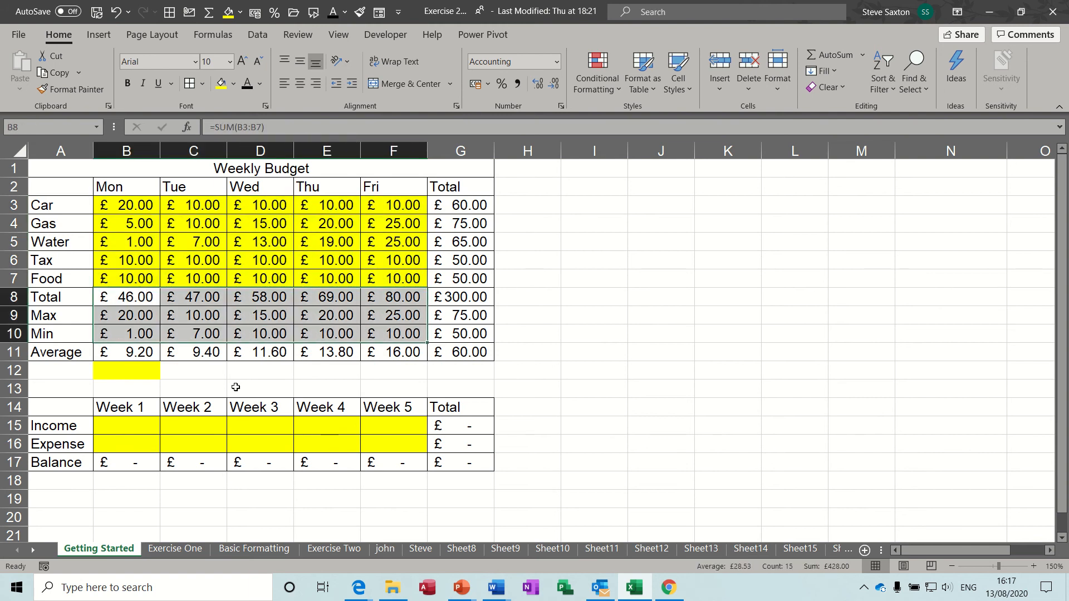
{"action": "left_click_drag", "start_coordinate": [76, 406], "coordinate": [460, 459]}
Enter Week 1 Income 10 and Expense 5, then check the £5.00 Balance total in G17
{"action": "left_click", "coordinate": [135, 426]}
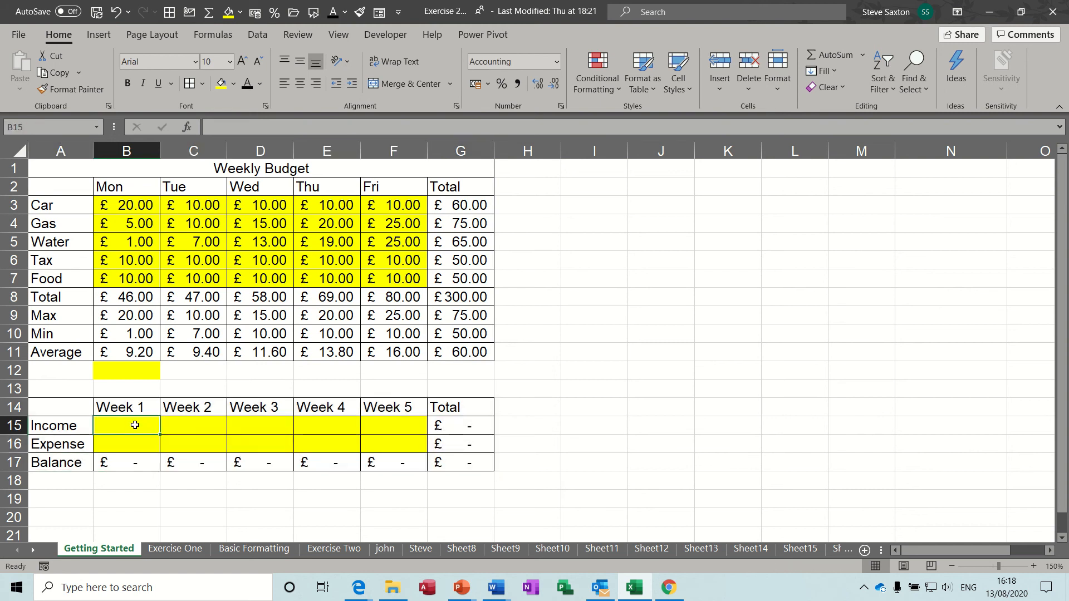
{"action": "type", "text": "10"}
{"action": "key", "text": "Return"}
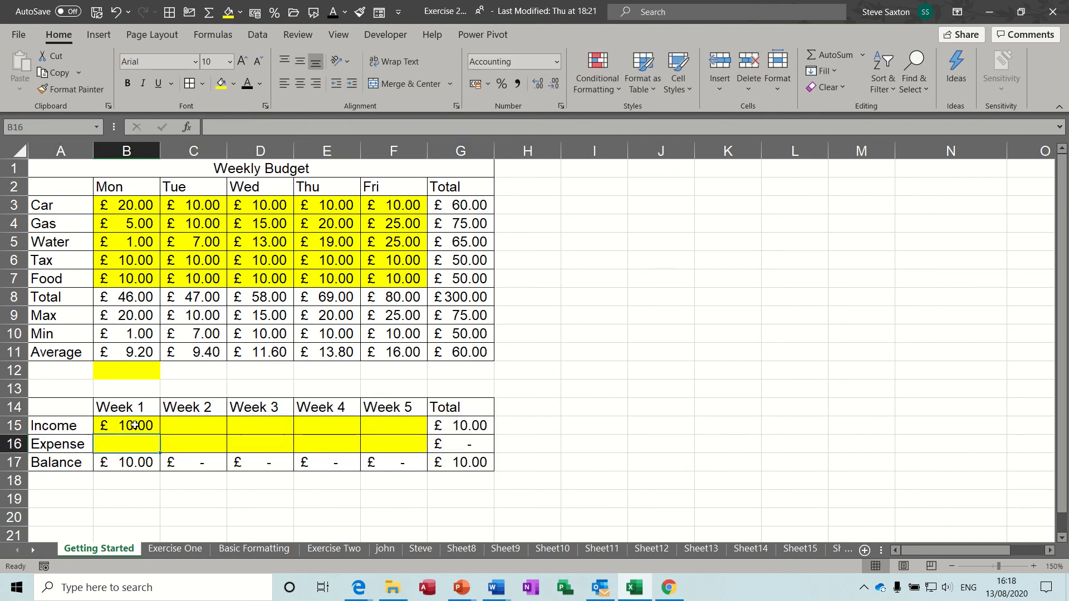
{"action": "type", "text": "5"}
{"action": "key", "text": "Return"}
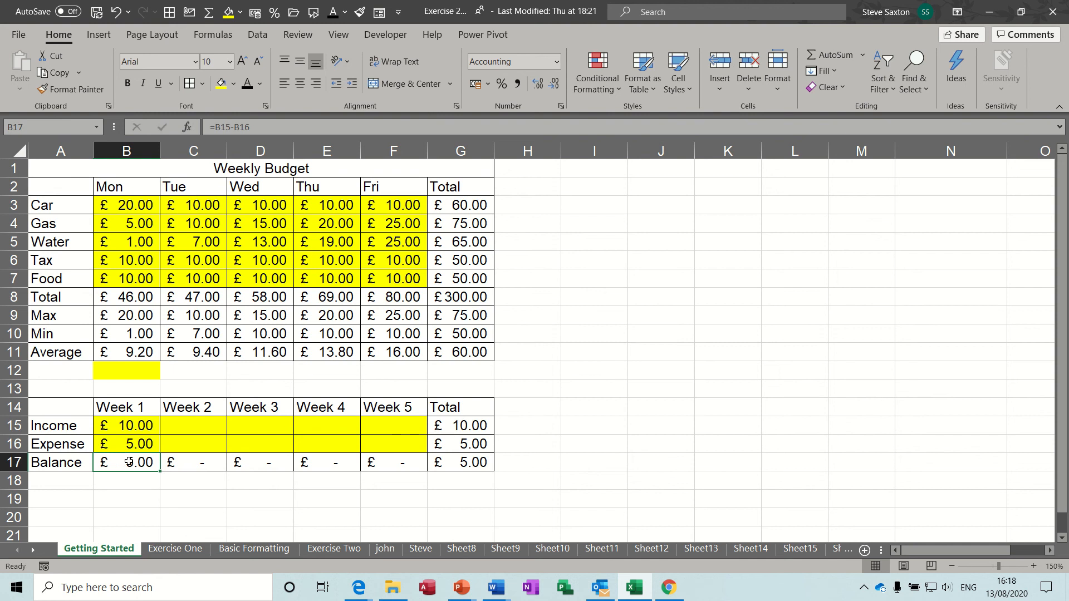
{"action": "left_click", "coordinate": [472, 457]}
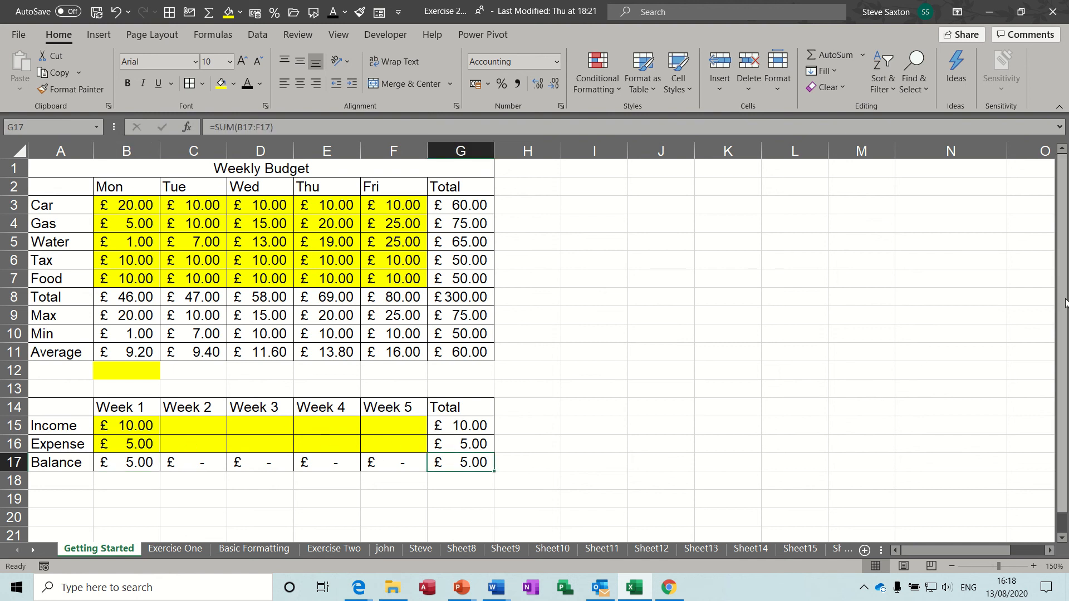
{"action": "left_click_drag", "start_coordinate": [1063, 308], "coordinate": [1062, 327]}
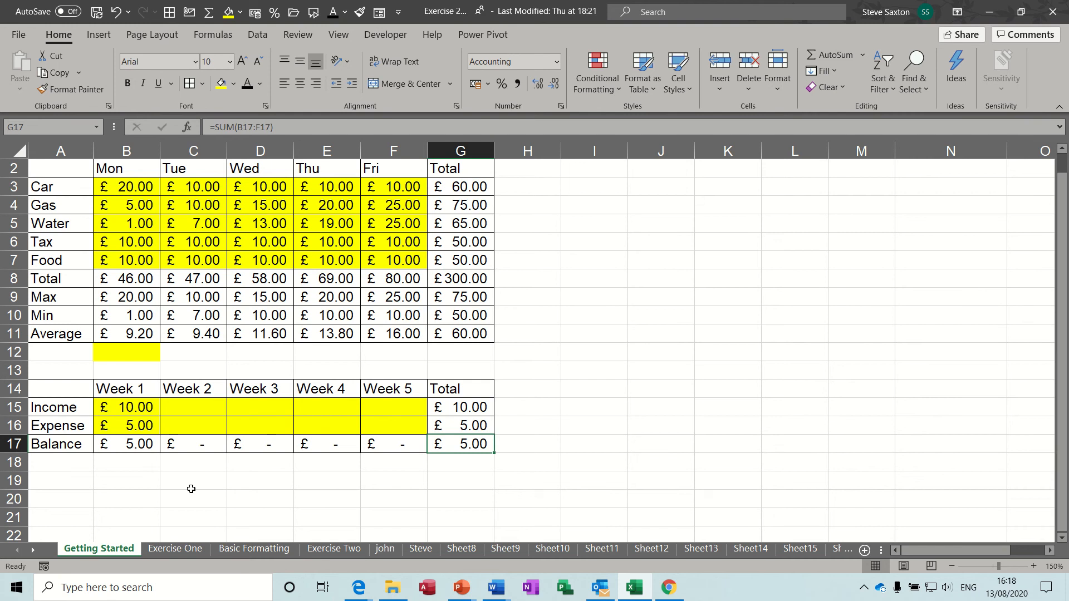
{"action": "left_click", "coordinate": [128, 484]}
Enter the two employees' first names as headings in B20 and C20, and Monday in A21
{"action": "left_click", "coordinate": [129, 498]}
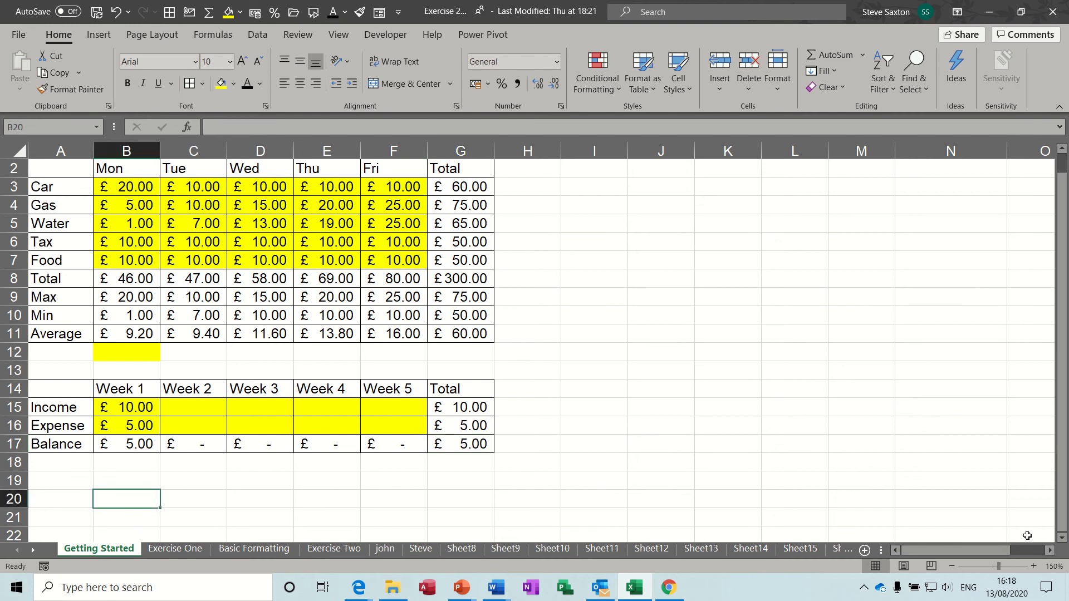
{"action": "left_click", "coordinate": [1062, 538]}
{"action": "left_click", "coordinate": [1062, 539]}
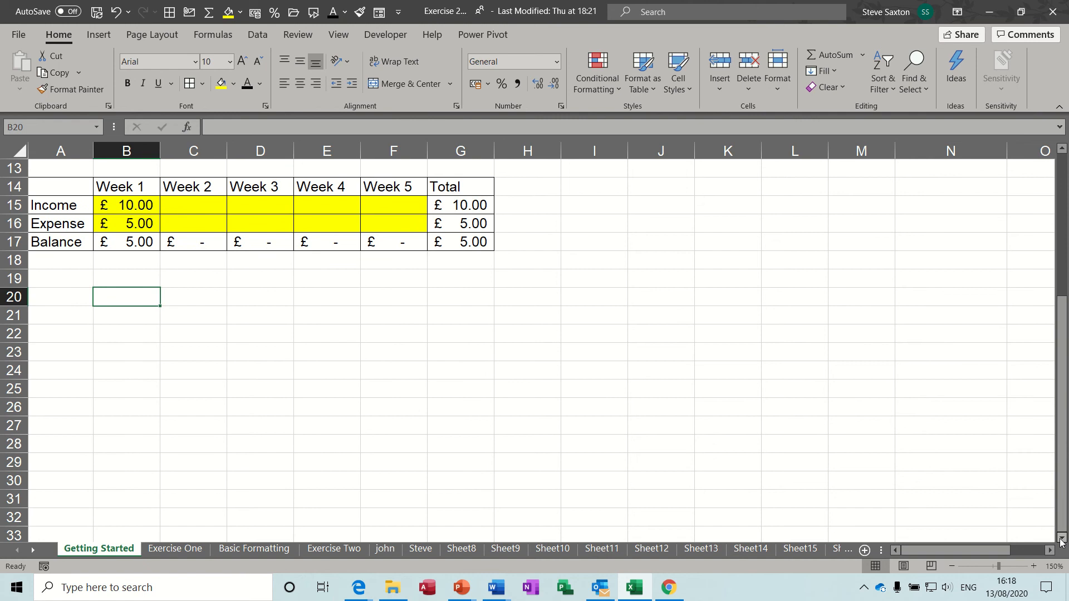
{"action": "type", "text": "Steve"}
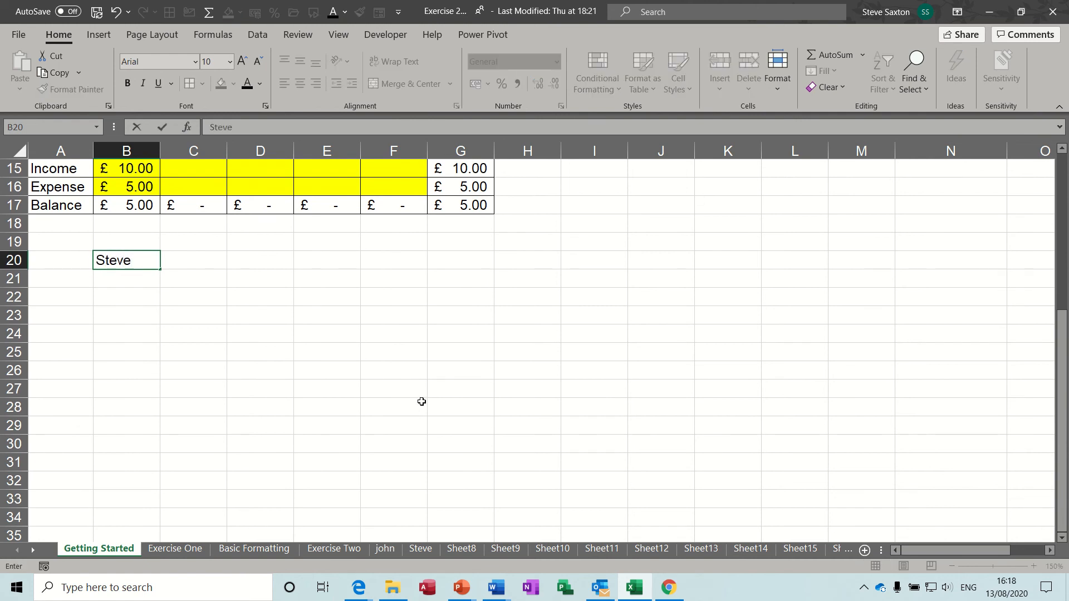
{"action": "key", "text": "Tab"}
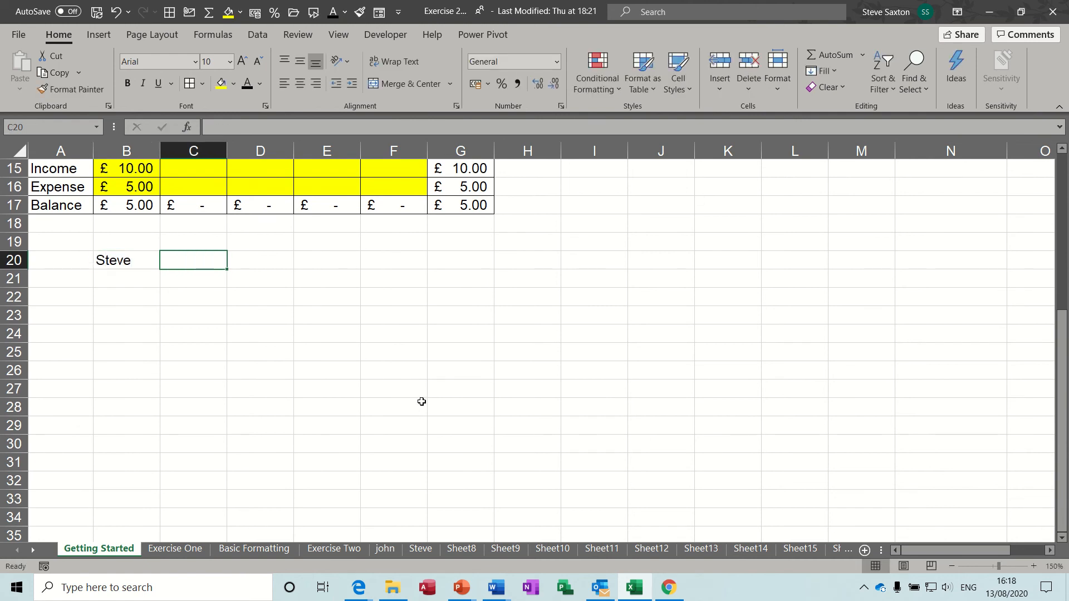
{"action": "type", "text": "Anne"}
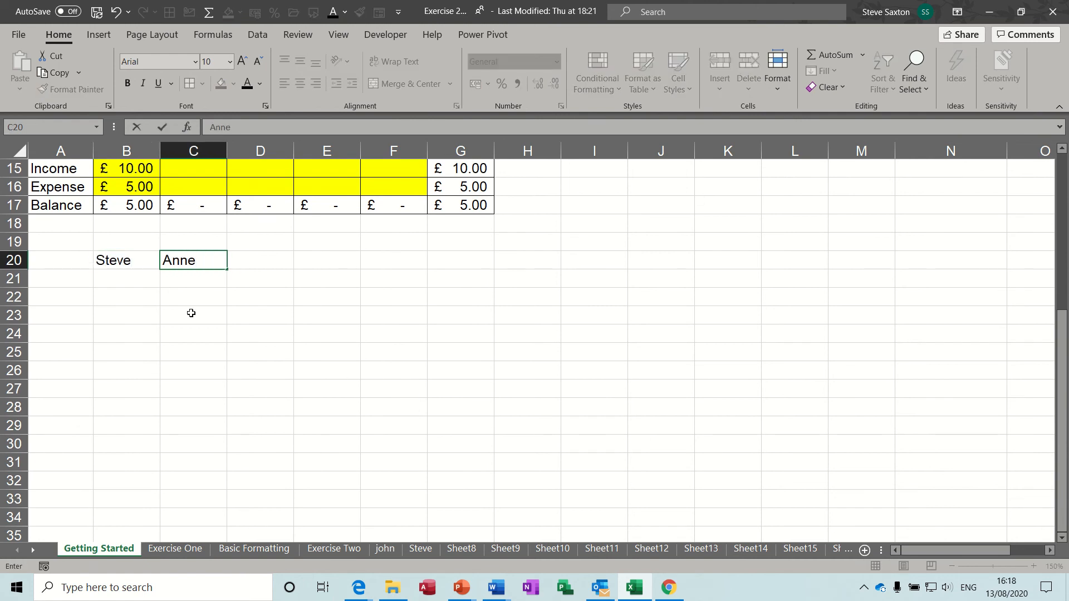
{"action": "left_click", "coordinate": [73, 275]}
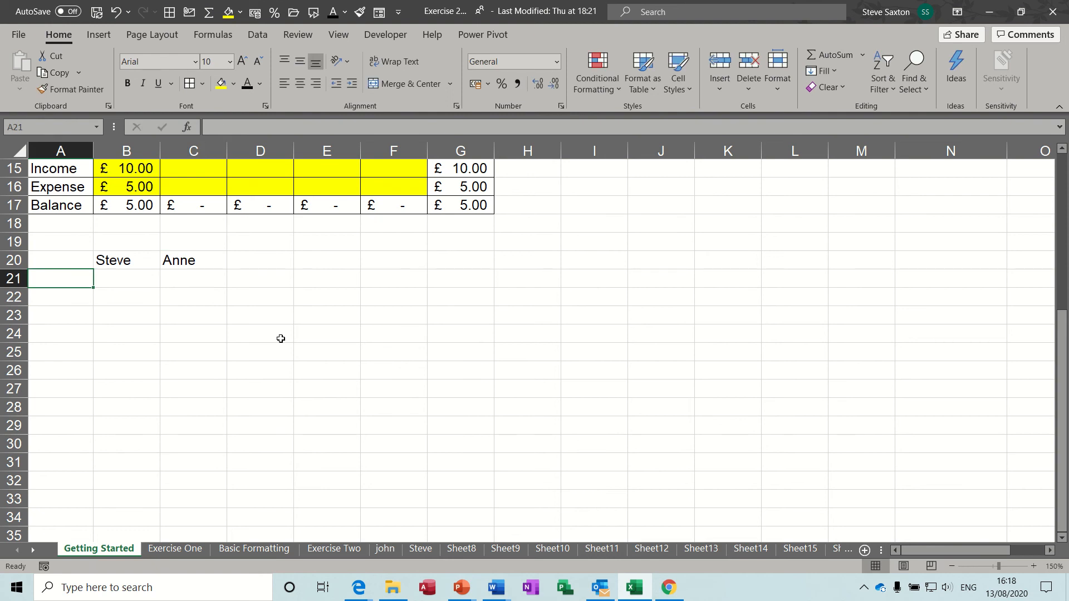
{"action": "type", "text": "Monday"}
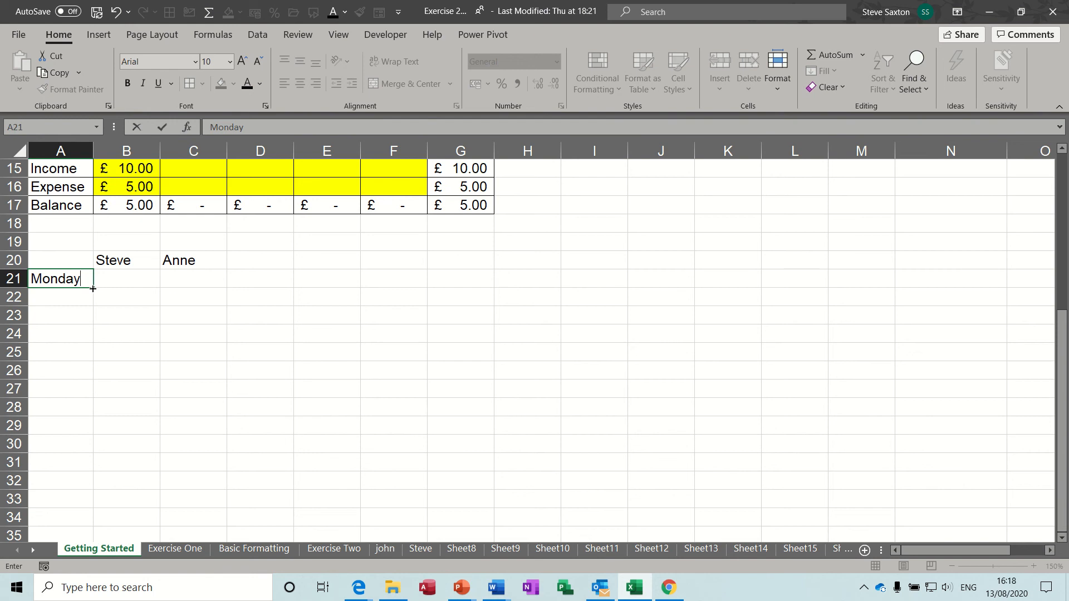
Fill Monday through Sunday down A21:A27 and autofit columns A and B
{"action": "left_click_drag", "start_coordinate": [94, 290], "coordinate": [93, 400]}
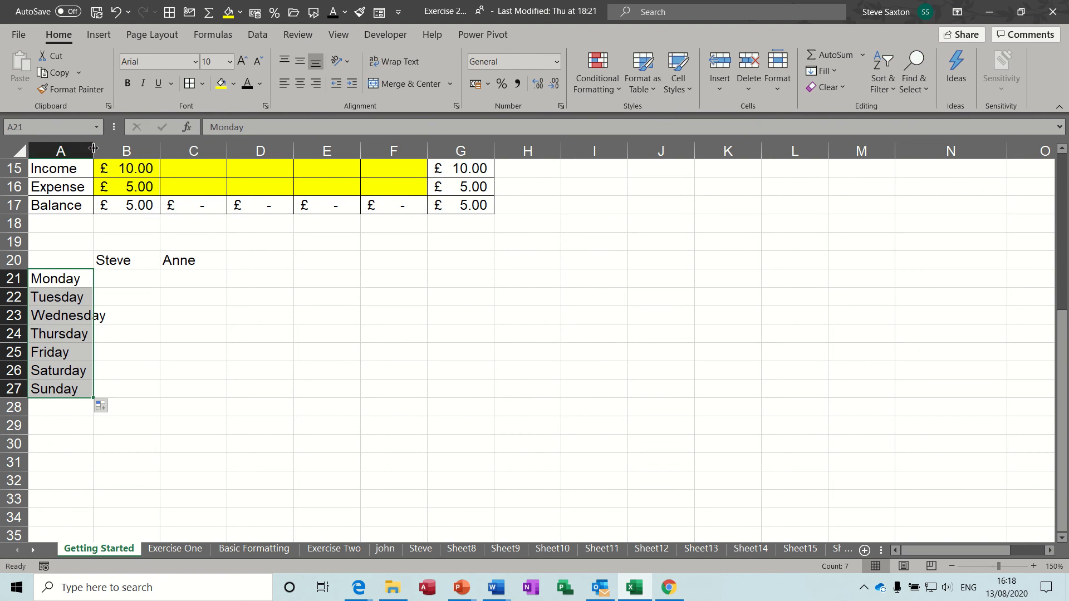
{"action": "left_click_drag", "start_coordinate": [93, 150], "coordinate": [129, 152]}
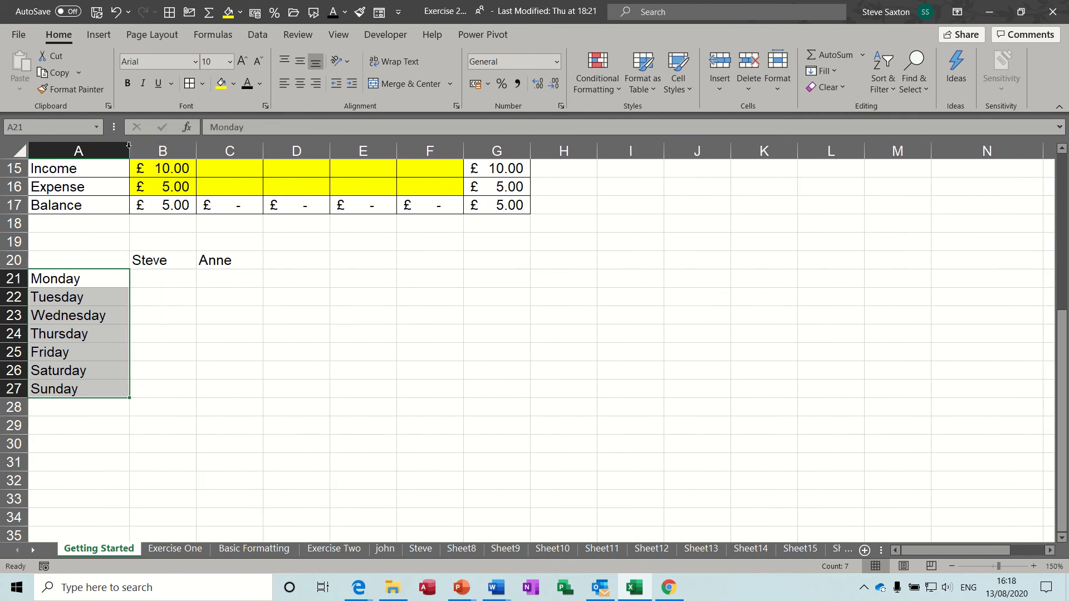
{"action": "double_click", "coordinate": [128, 145]}
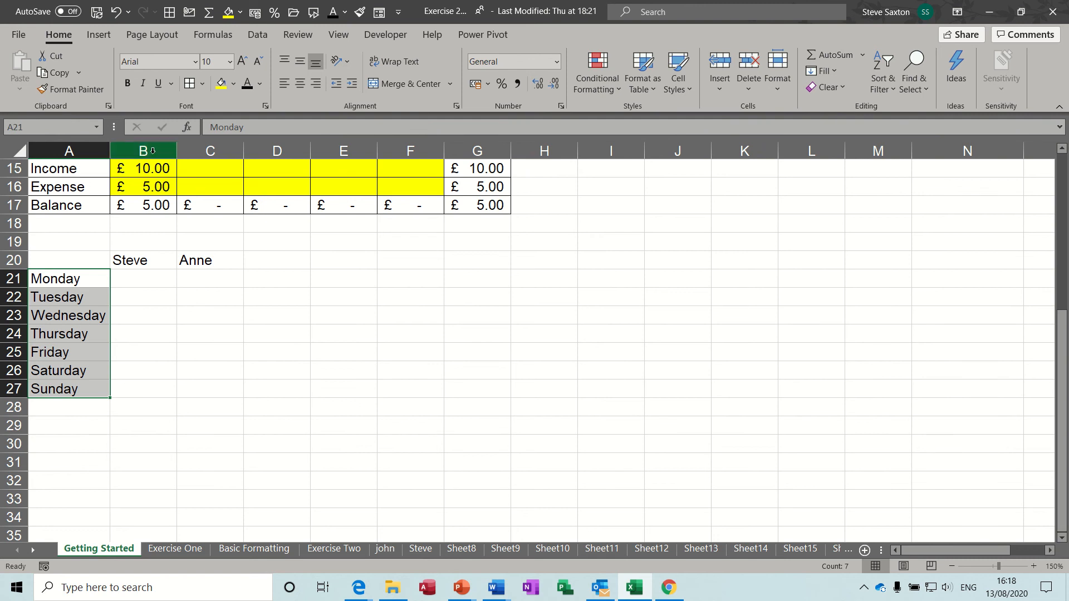
{"action": "left_click_drag", "start_coordinate": [179, 149], "coordinate": [156, 150]}
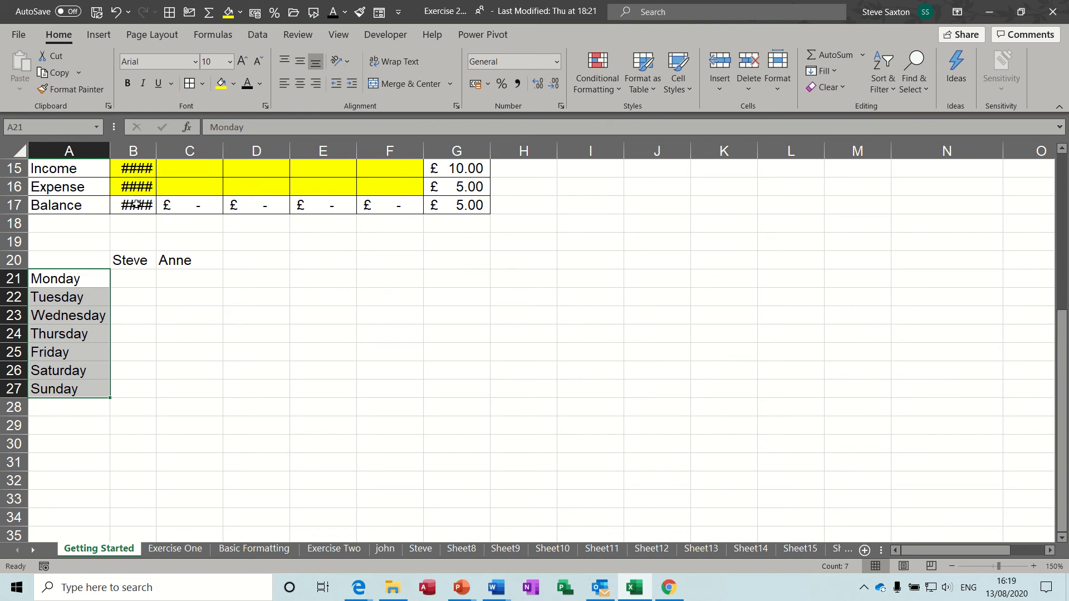
{"action": "double_click", "coordinate": [156, 150]}
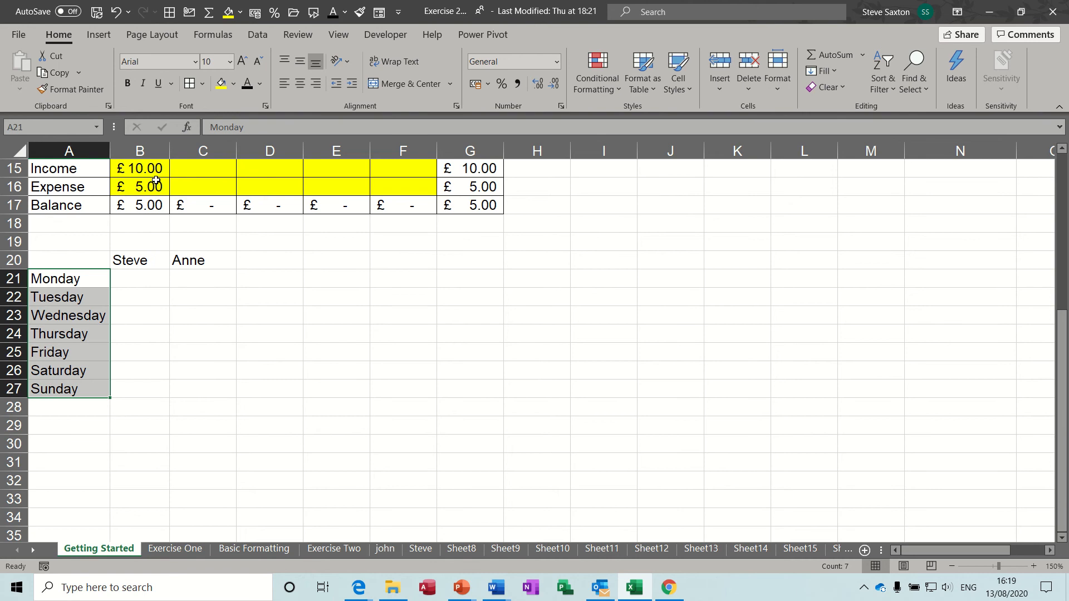
Add the labels Total, Rate, Gross Pay and Net Pay in A28:A31
{"action": "left_click", "coordinate": [73, 412]}
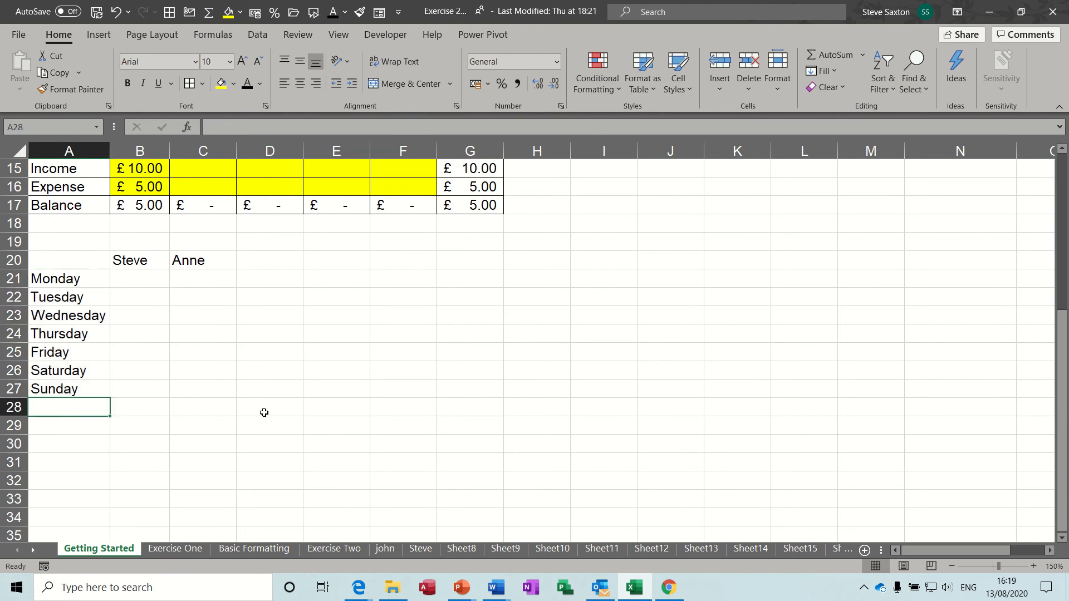
{"action": "type", "text": "Total"}
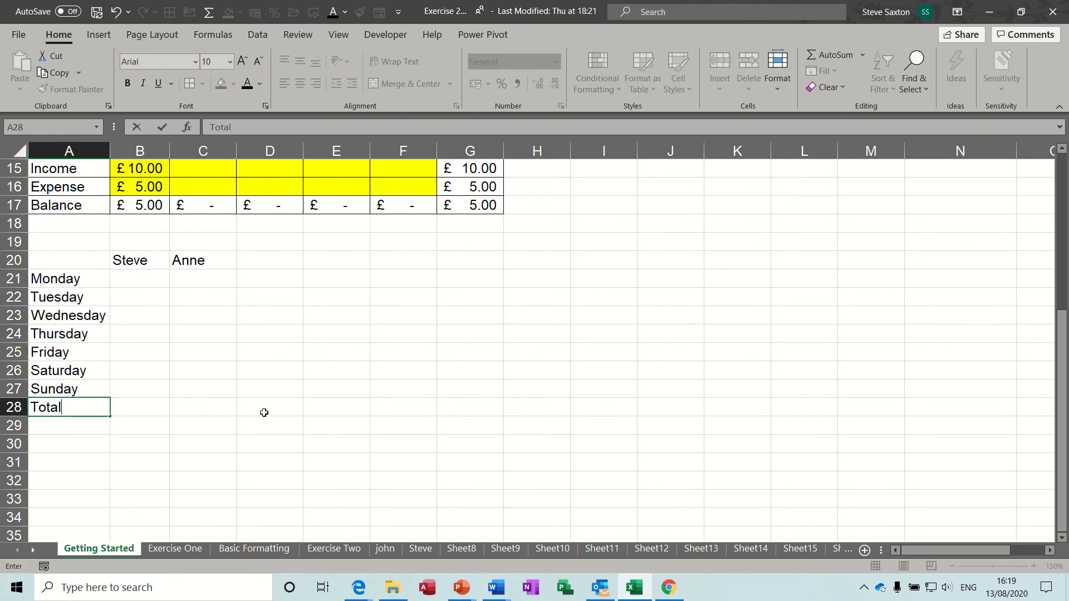
{"action": "key", "text": "Return"}
{"action": "type", "text": "ate"}
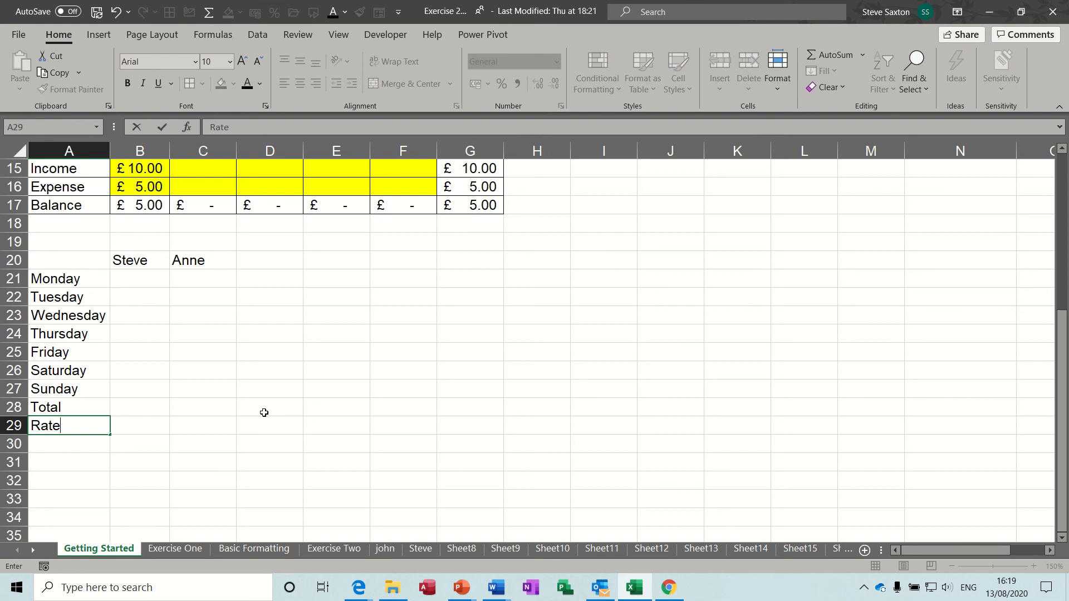
{"action": "key", "text": "Return"}
{"action": "type", "text": "G"}
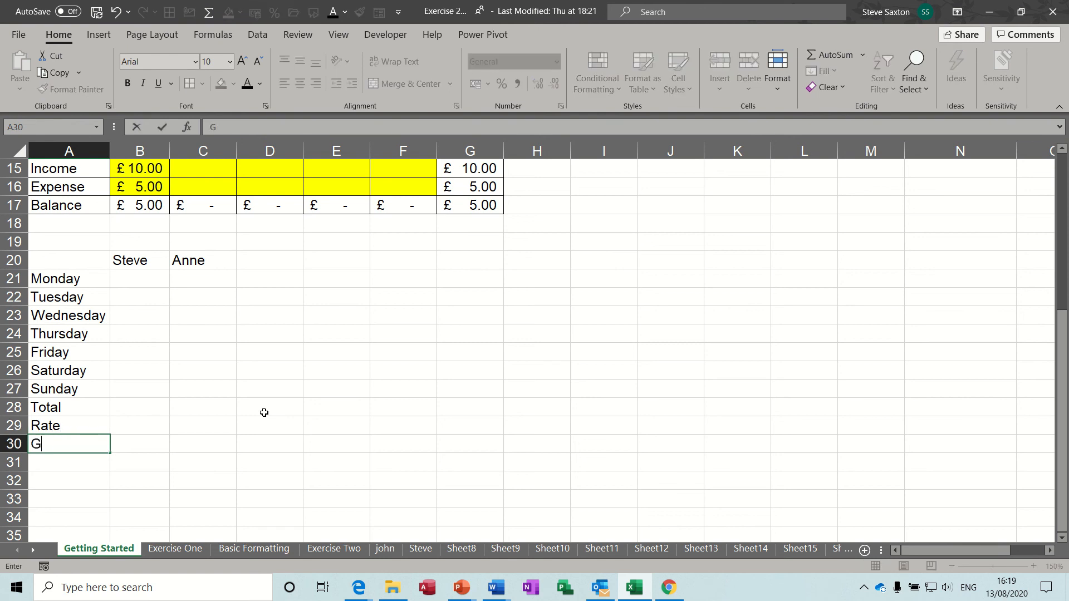
{"action": "type", "text": "ross Pay"}
{"action": "key", "text": "Return"}
{"action": "type", "text": "Net Pay"}
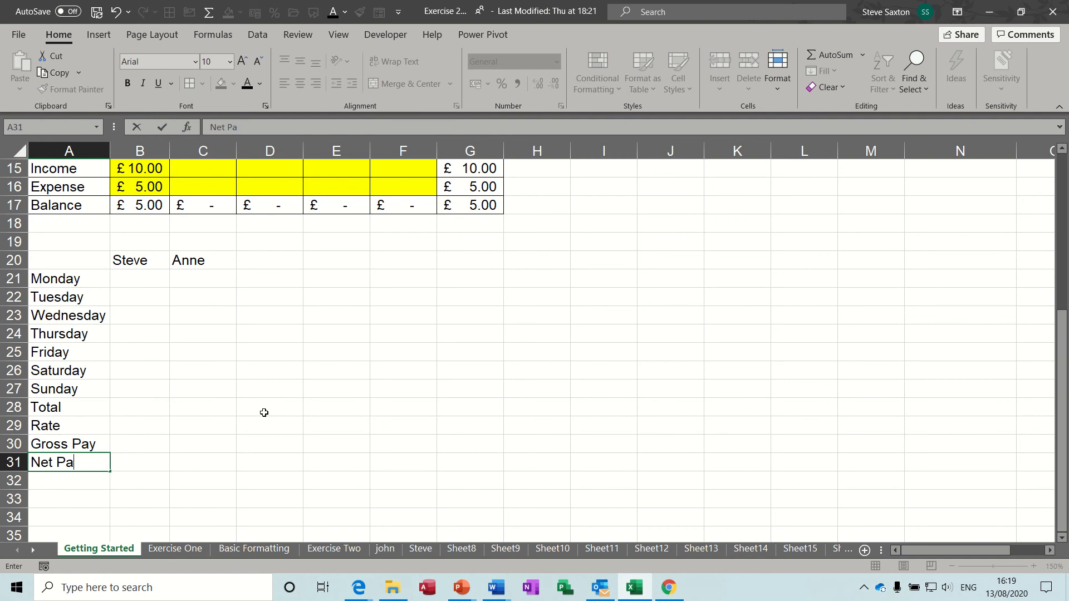
Complete the Net Pay label in A31 and apply All Borders to the pay grid A20:C31
{"action": "right_click", "coordinate": [164, 389]}
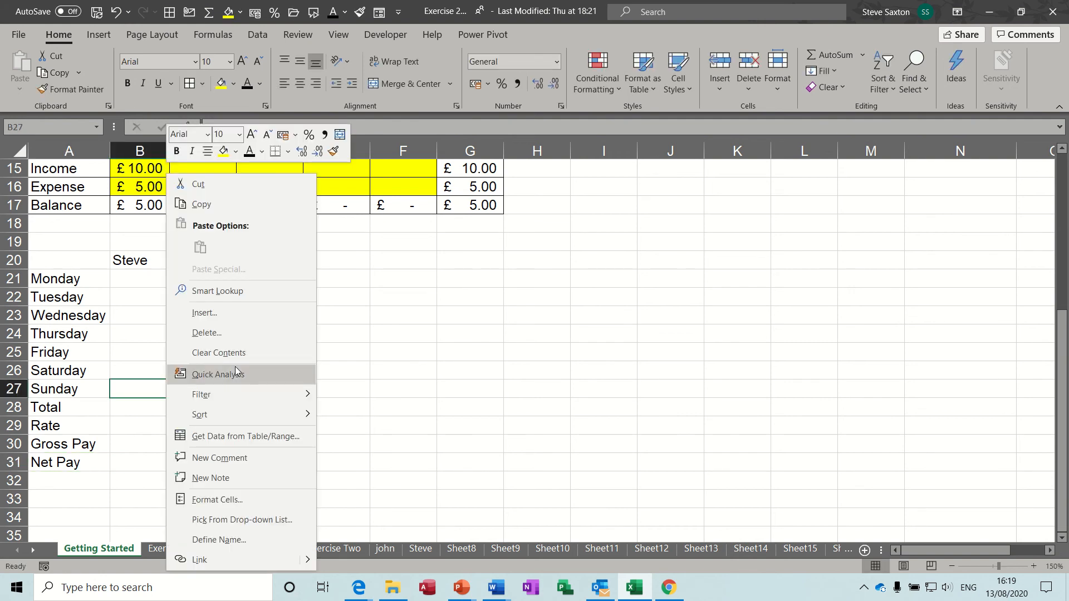
{"action": "left_click", "coordinate": [131, 369]}
{"action": "left_click", "coordinate": [129, 367]}
{"action": "left_click_drag", "start_coordinate": [129, 368], "coordinate": [200, 461]}
{"action": "left_click", "coordinate": [67, 258]}
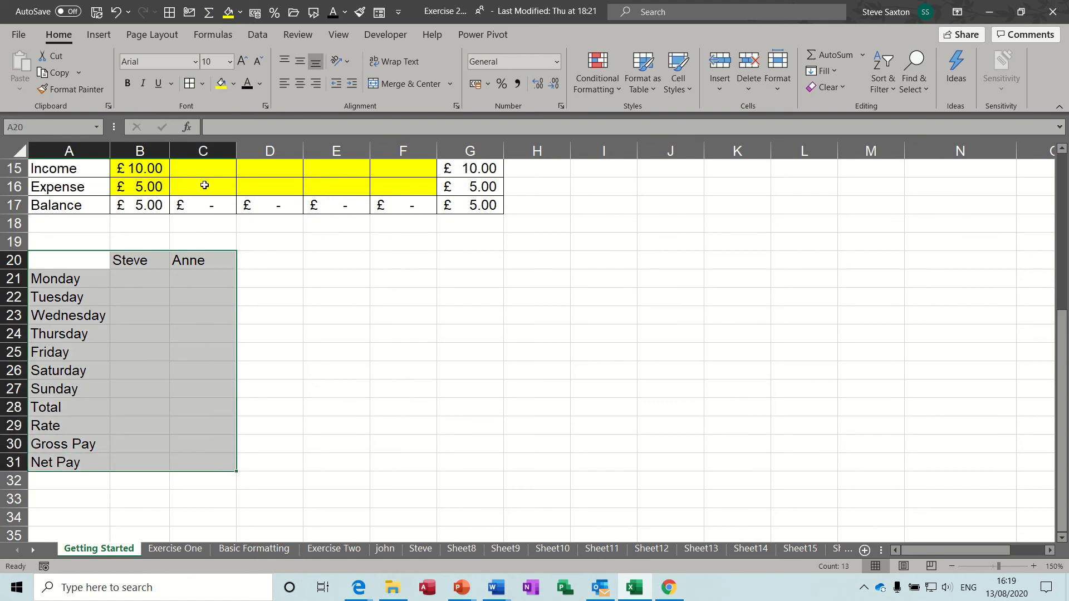
{"action": "left_click", "coordinate": [190, 84]}
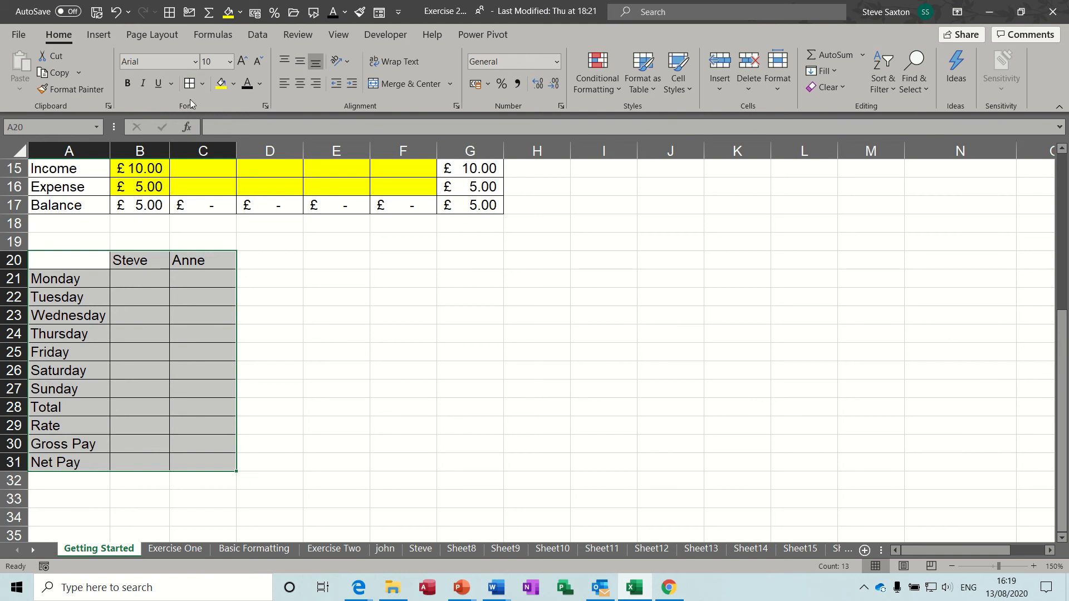
{"action": "left_click_drag", "start_coordinate": [145, 278], "coordinate": [203, 386]}
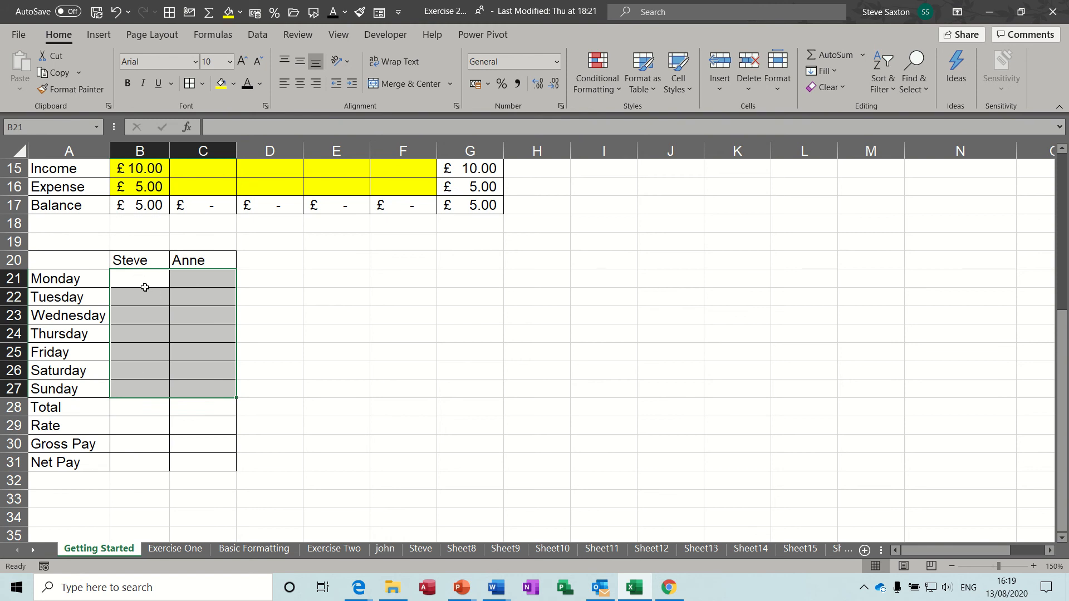
Give the daily hours cells B21:C27 a yellow fill
{"action": "left_click", "coordinate": [221, 83]}
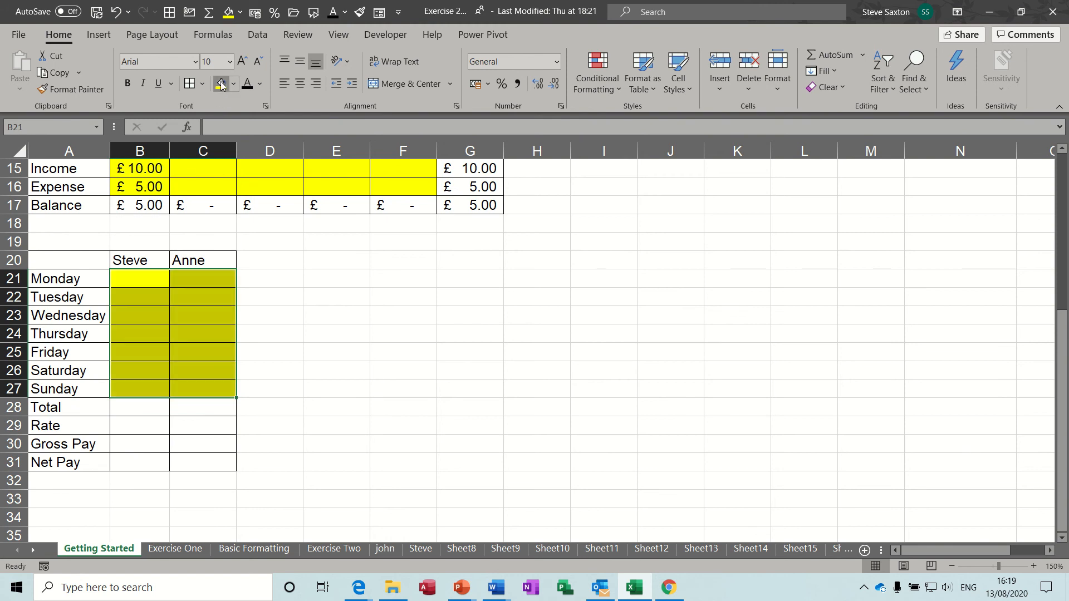
{"action": "left_click", "coordinate": [137, 407]}
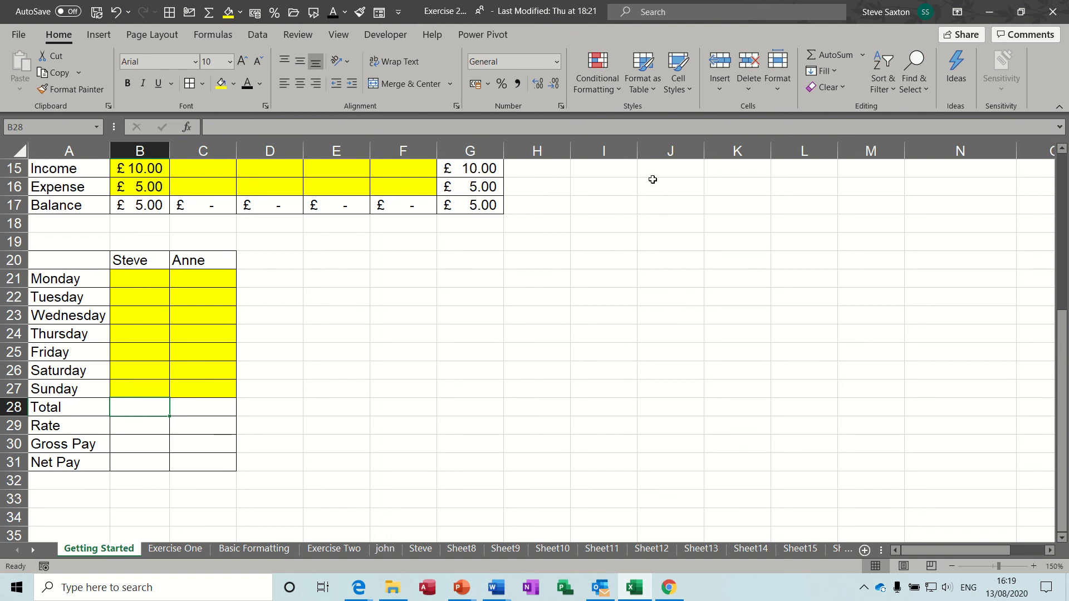
AutoSum B21:B27 into B28 and copy the Total formula across to C28
{"action": "left_click", "coordinate": [830, 54]}
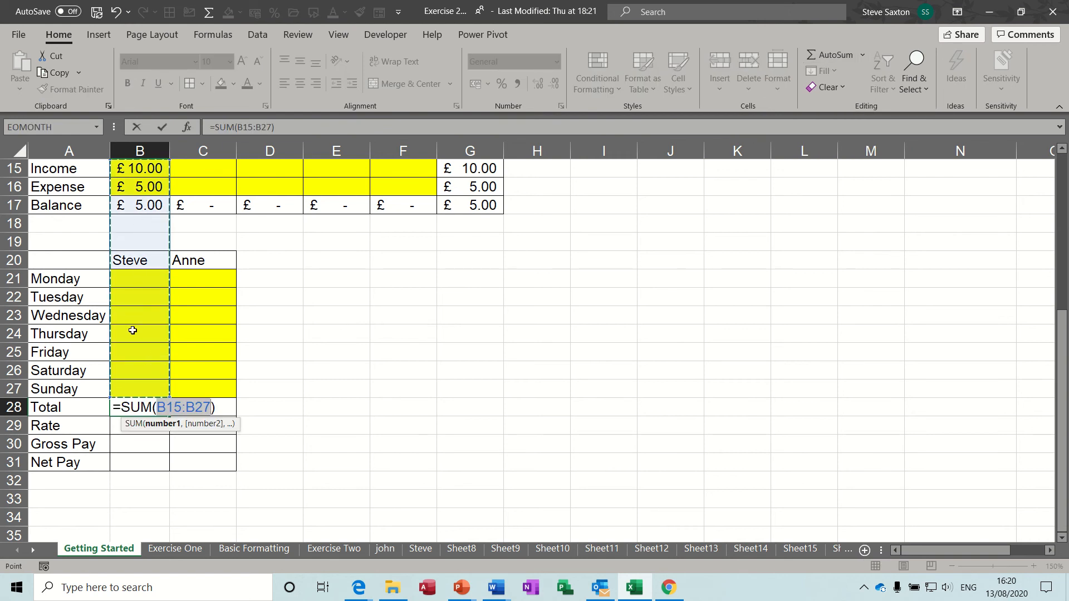
{"action": "left_click_drag", "start_coordinate": [138, 280], "coordinate": [135, 390]}
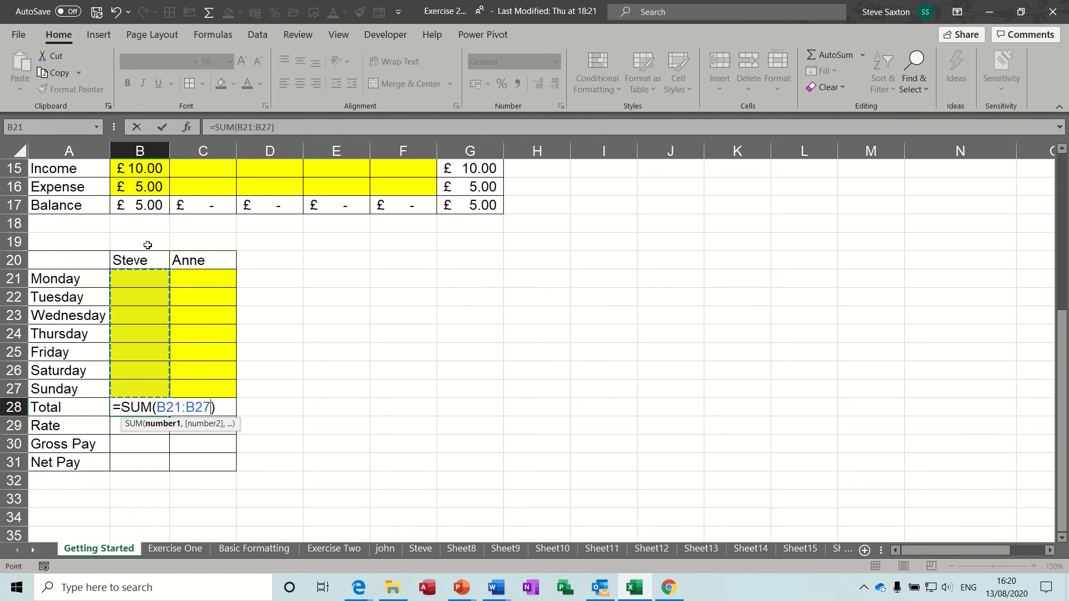
{"action": "left_click", "coordinate": [160, 127]}
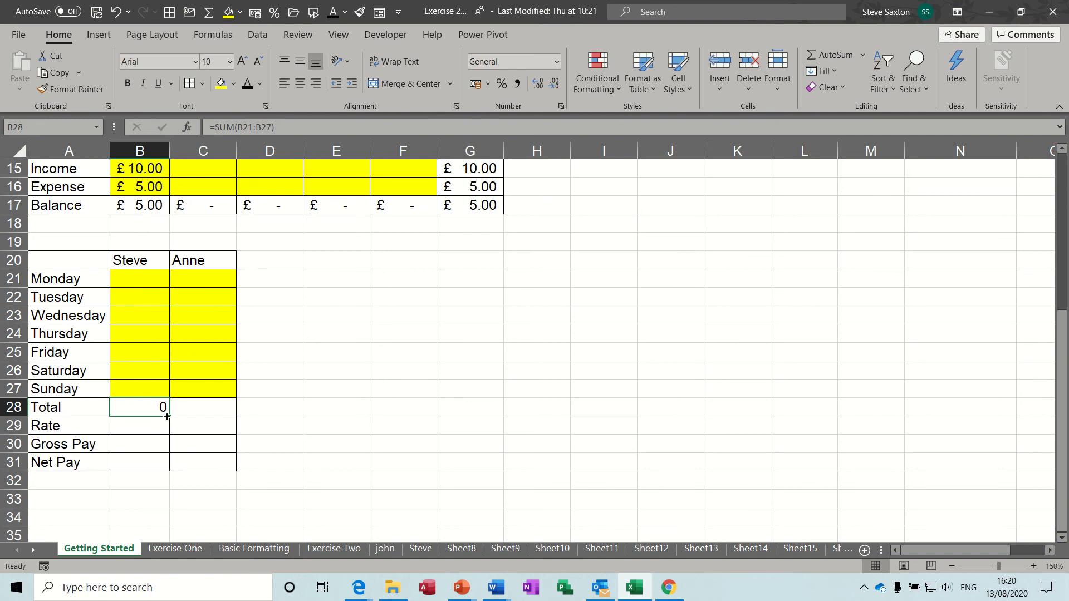
{"action": "left_click_drag", "start_coordinate": [167, 417], "coordinate": [229, 415]}
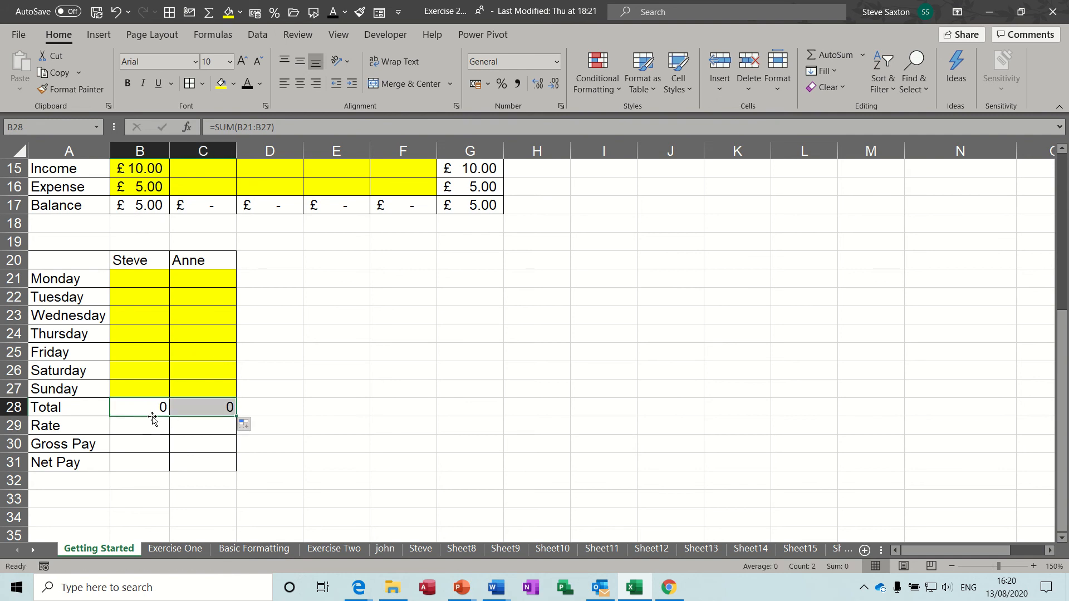
Enter a sample 10 hours for Monday in B21
{"action": "left_click", "coordinate": [141, 278]}
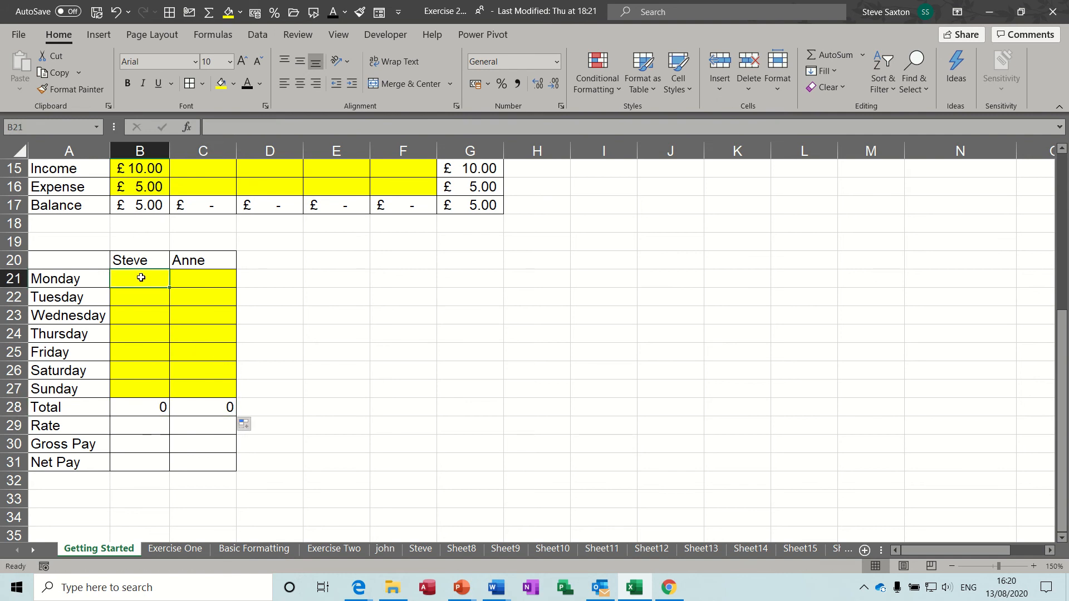
{"action": "type", "text": "10"}
{"action": "key", "text": "Return"}
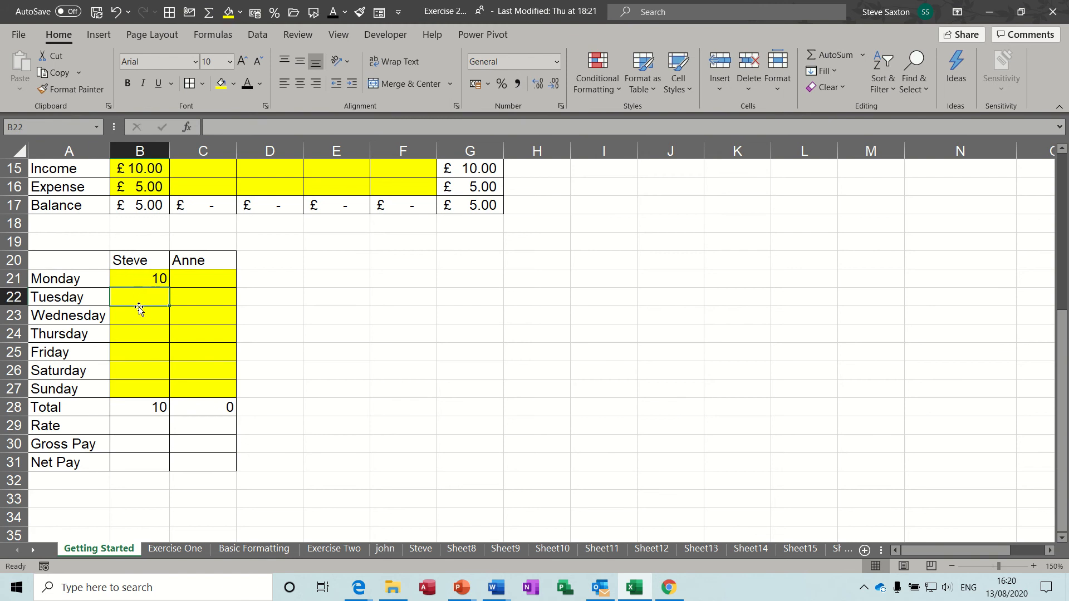
{"action": "left_click", "coordinate": [134, 428]}
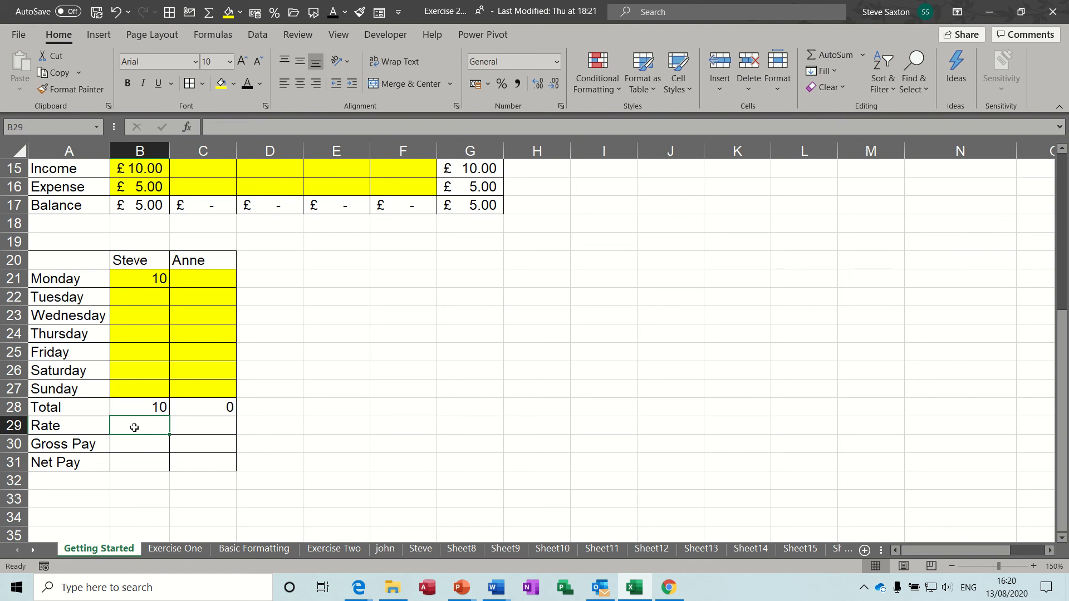
Enter hourly rates of 10 in B29 and 11.25 in C29
{"action": "type", "text": "10"}
{"action": "left_click", "coordinate": [205, 429]}
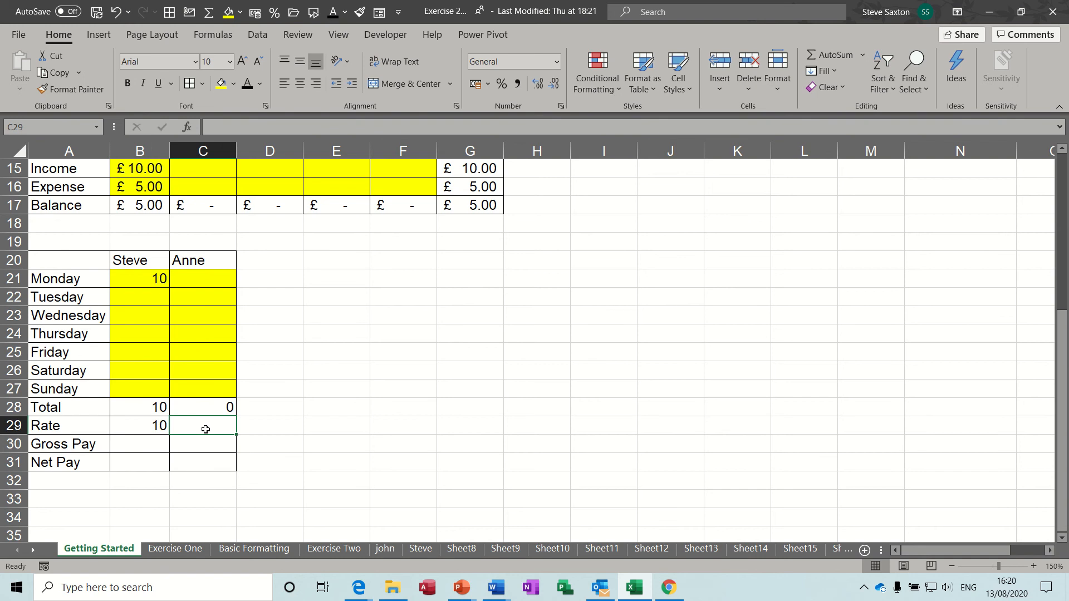
{"action": "type", "text": "11.25"}
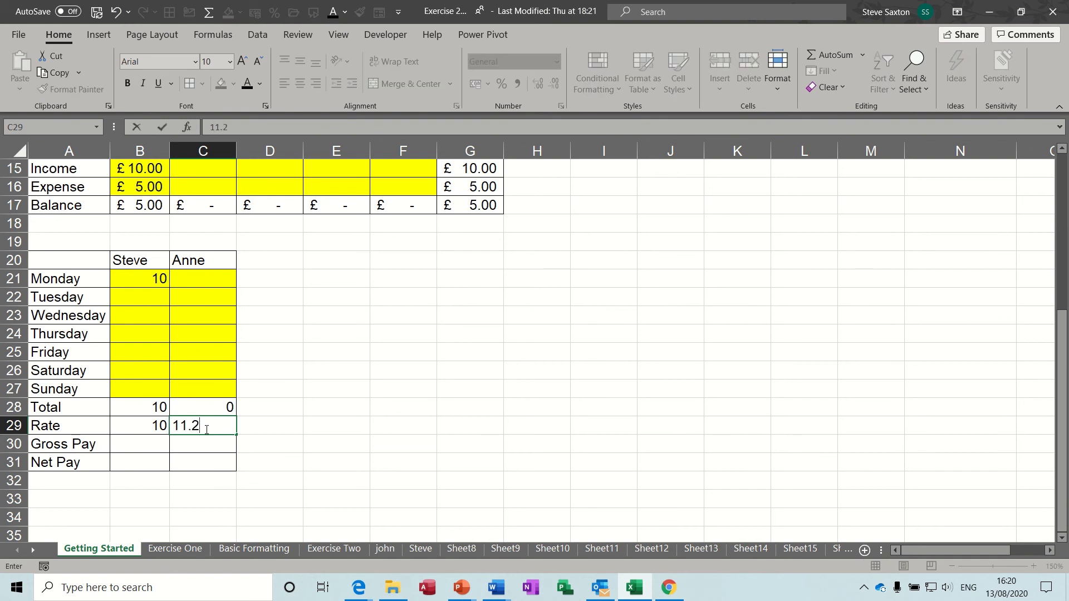
{"action": "left_click", "coordinate": [142, 428]}
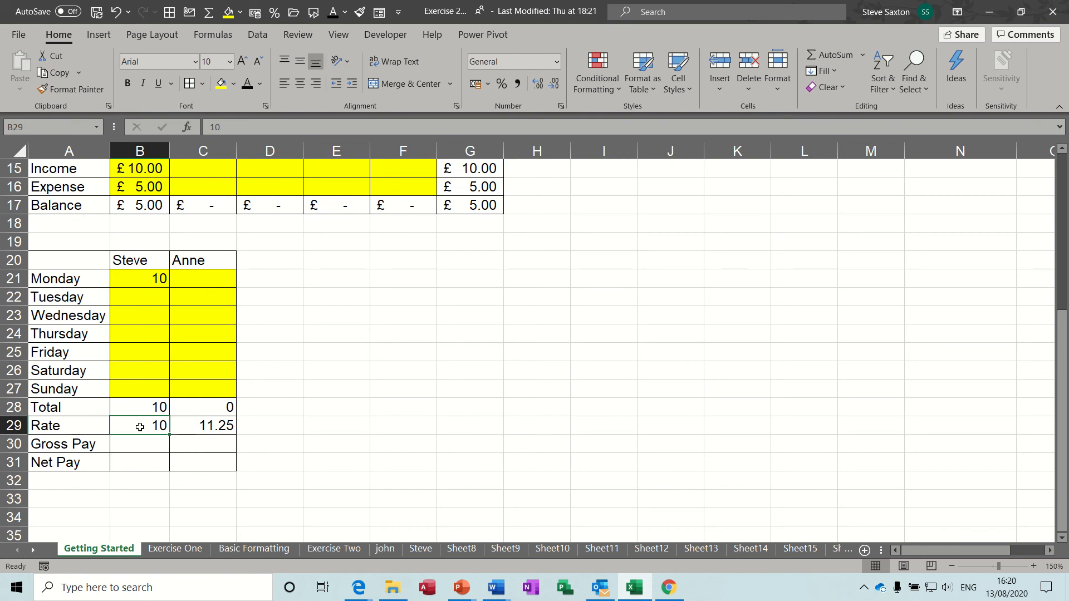
{"action": "left_click", "coordinate": [145, 444]}
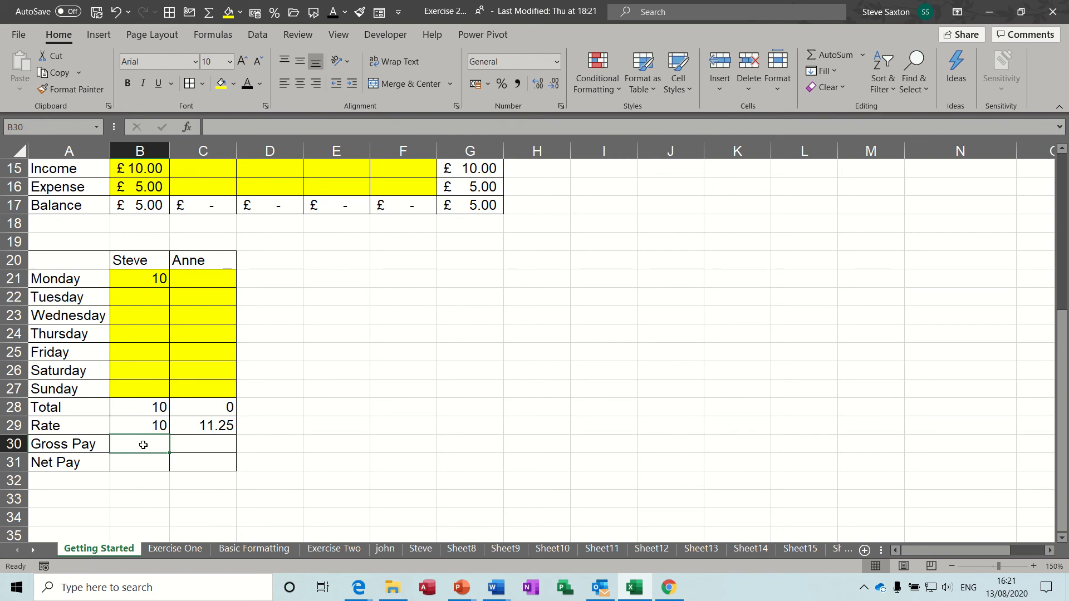
Enter Gross Pay as =B28*B29 in B30 and copy it across to C30
{"action": "type", "text": "="}
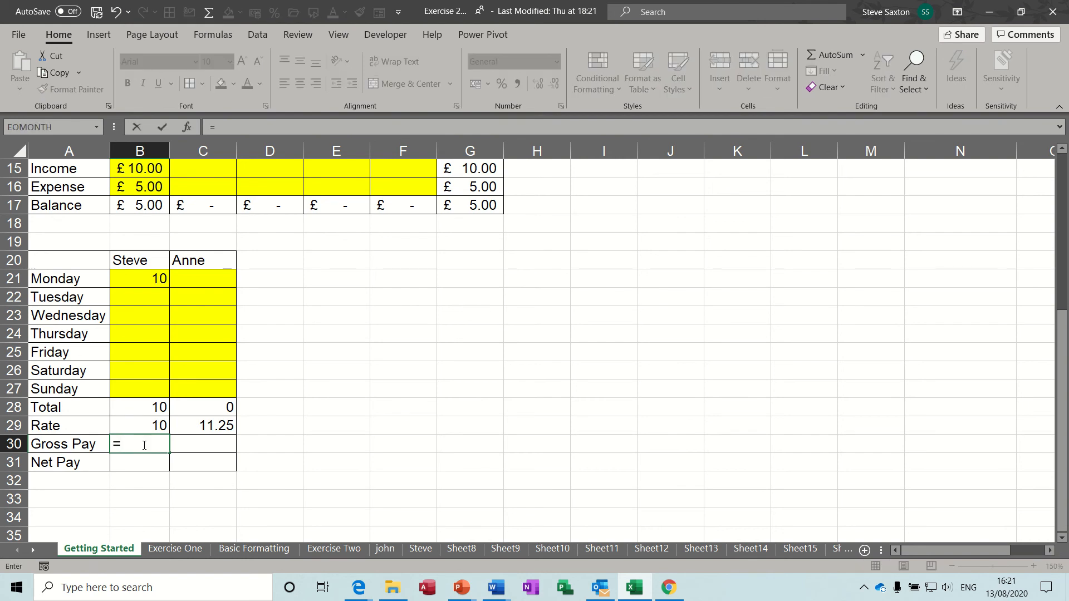
{"action": "left_click", "coordinate": [142, 406]}
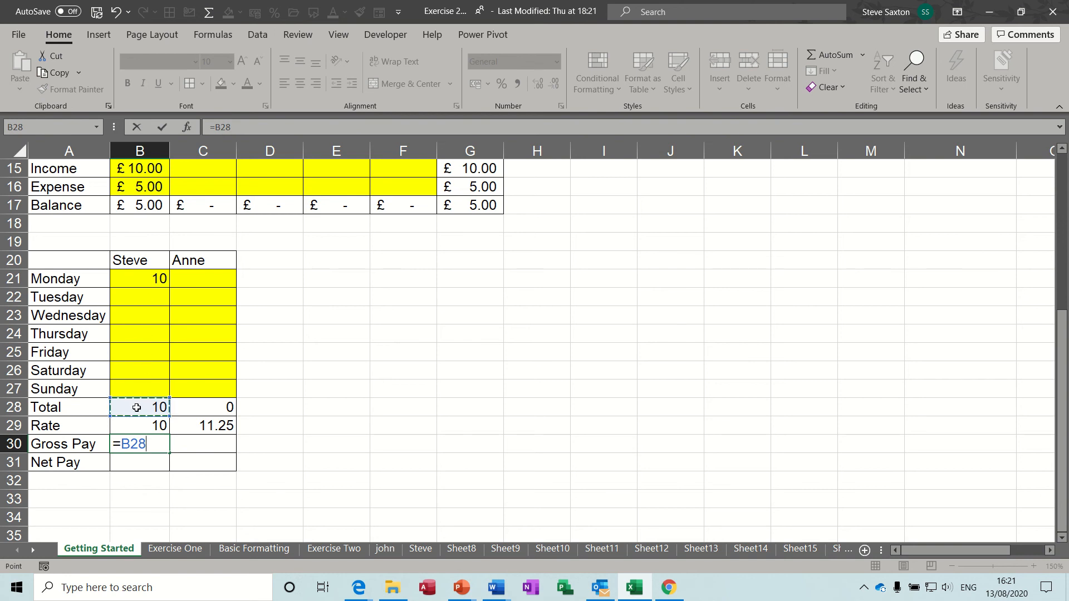
{"action": "type", "text": "*"}
{"action": "left_click", "coordinate": [138, 426]}
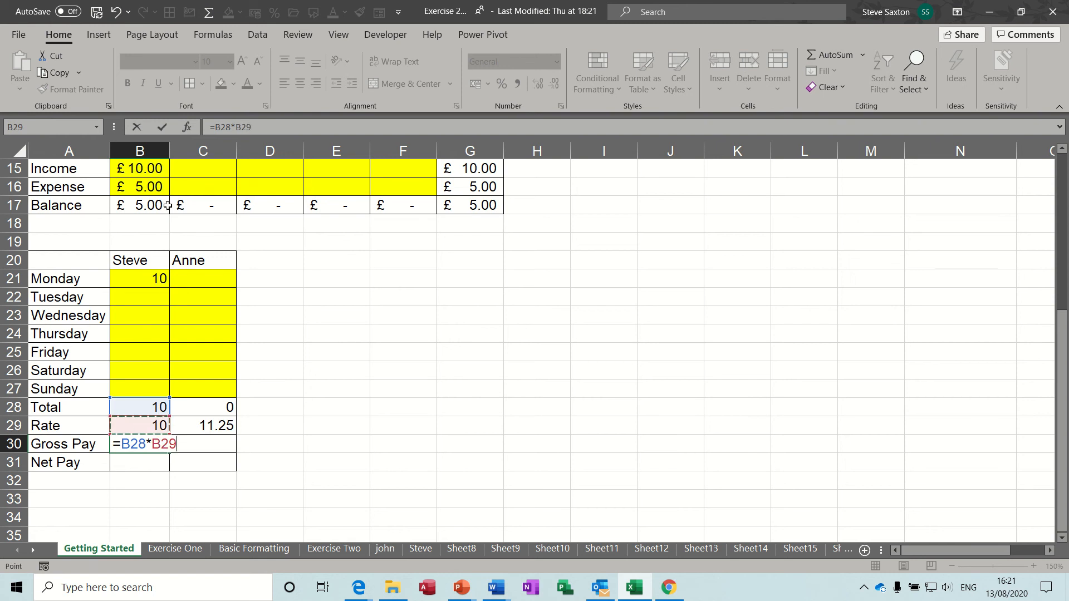
{"action": "left_click", "coordinate": [162, 125]}
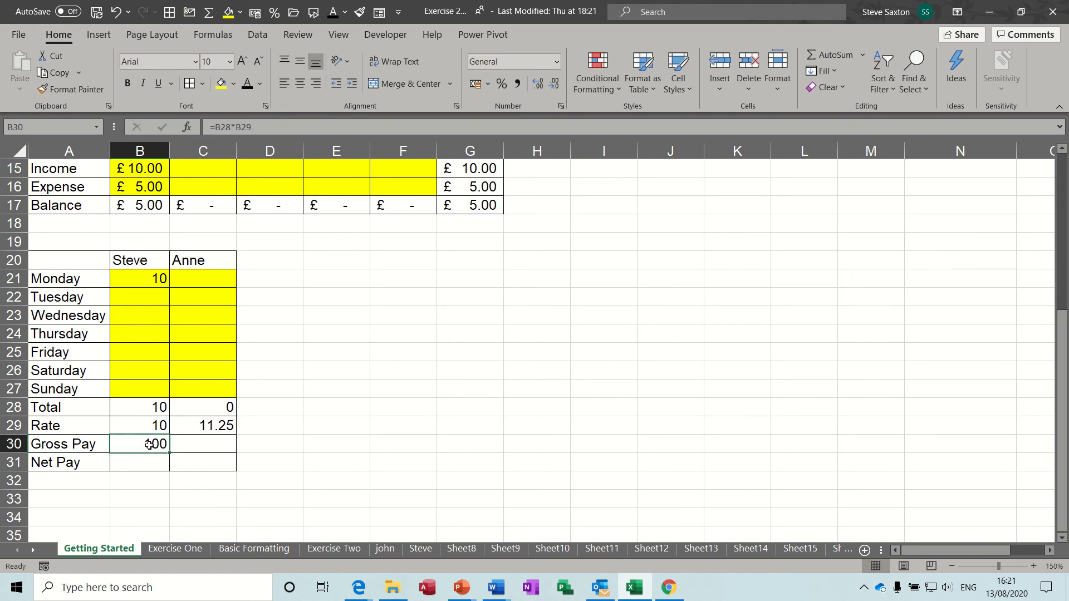
{"action": "left_click_drag", "start_coordinate": [170, 454], "coordinate": [223, 452]}
{"action": "left_click", "coordinate": [204, 445]}
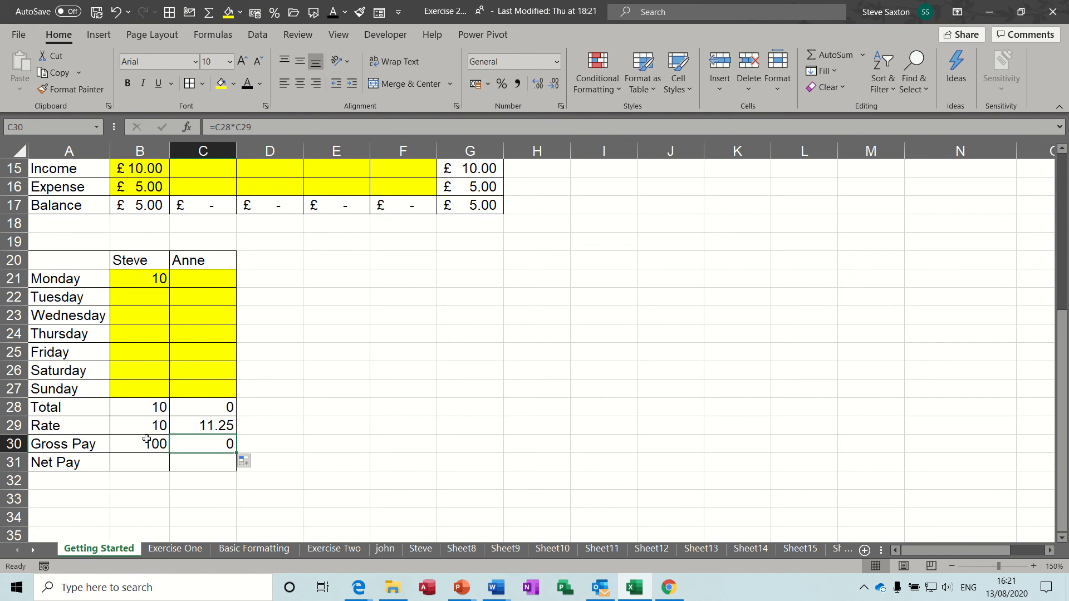
{"action": "left_click", "coordinate": [138, 462]}
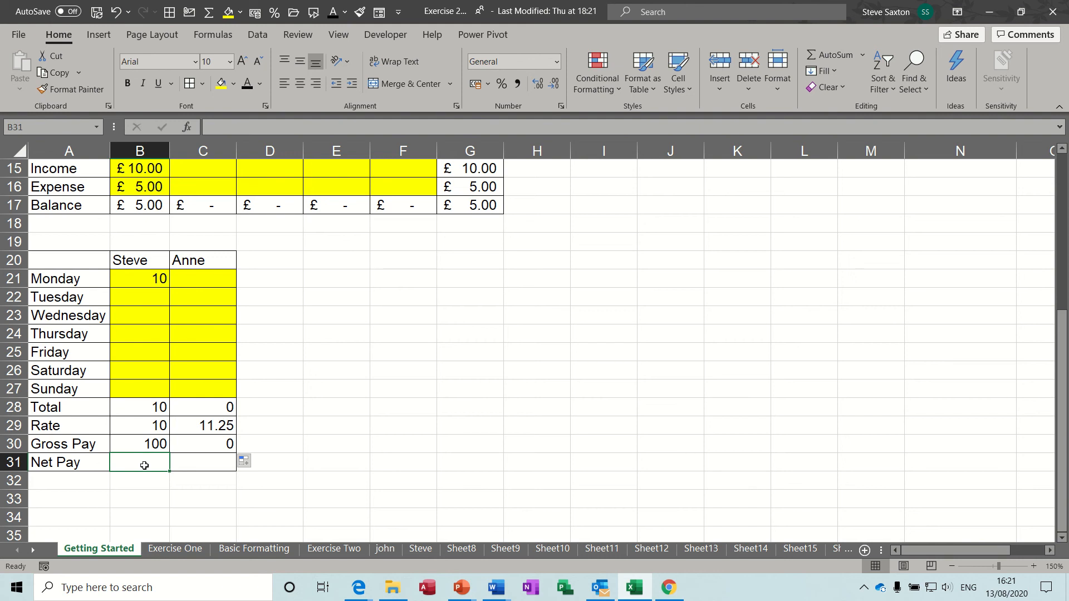
Enter Net Pay as =B30*0.7 in B31 and copy it across to C31
{"action": "type", "text": "="}
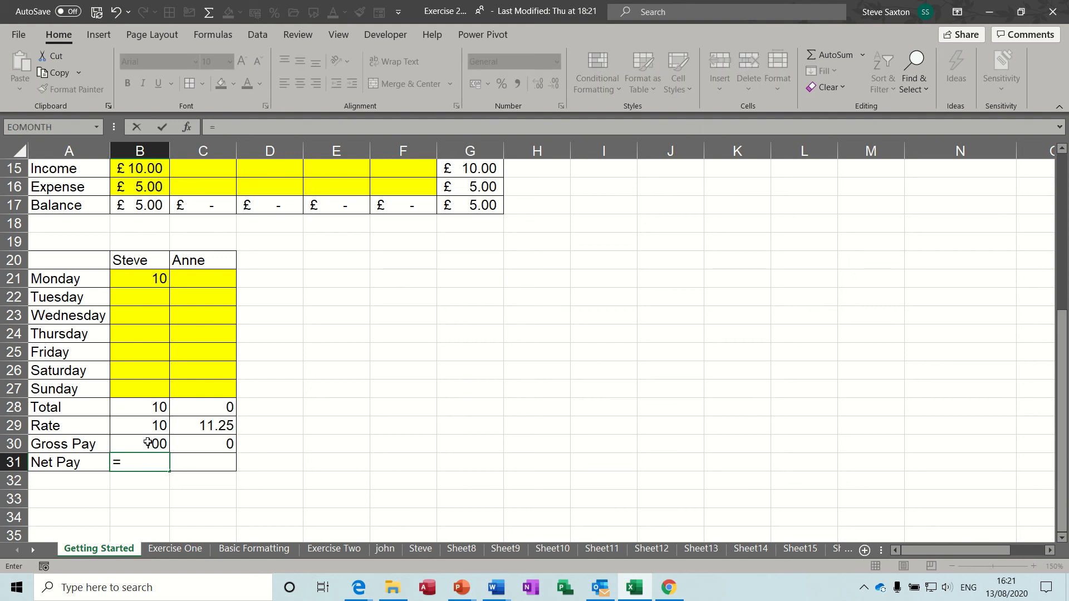
{"action": "left_click", "coordinate": [147, 443]}
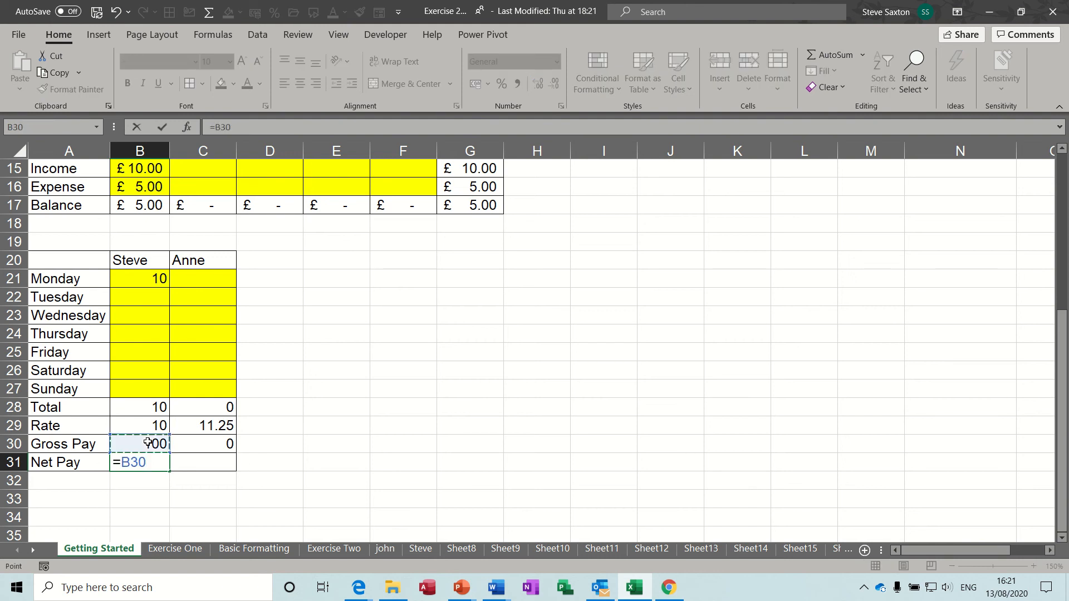
{"action": "type", "text": "*"}
{"action": "left_click", "coordinate": [165, 127]}
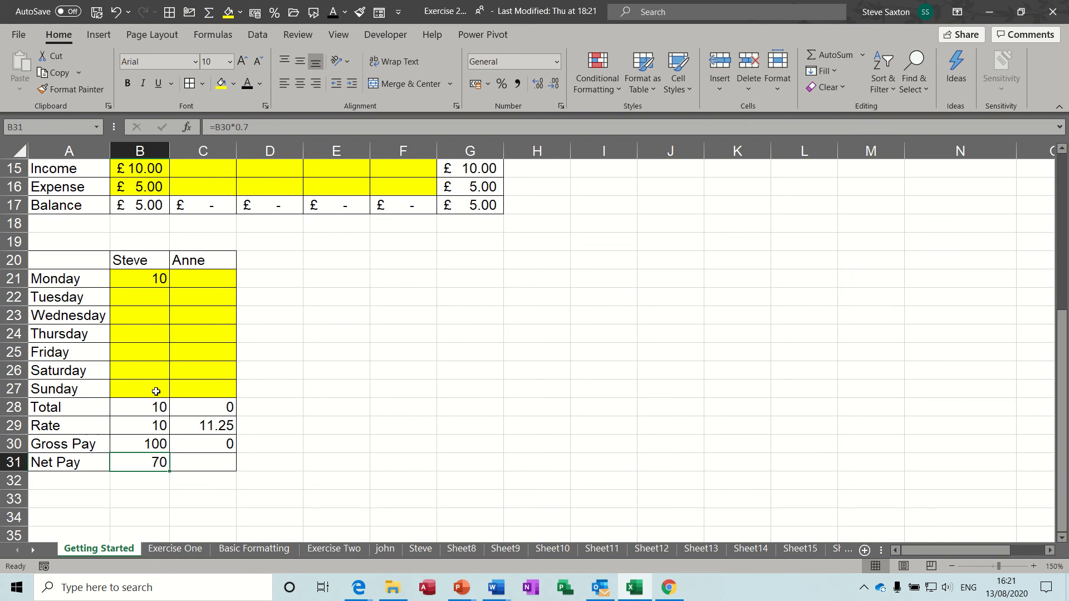
{"action": "left_click_drag", "start_coordinate": [168, 472], "coordinate": [231, 471]}
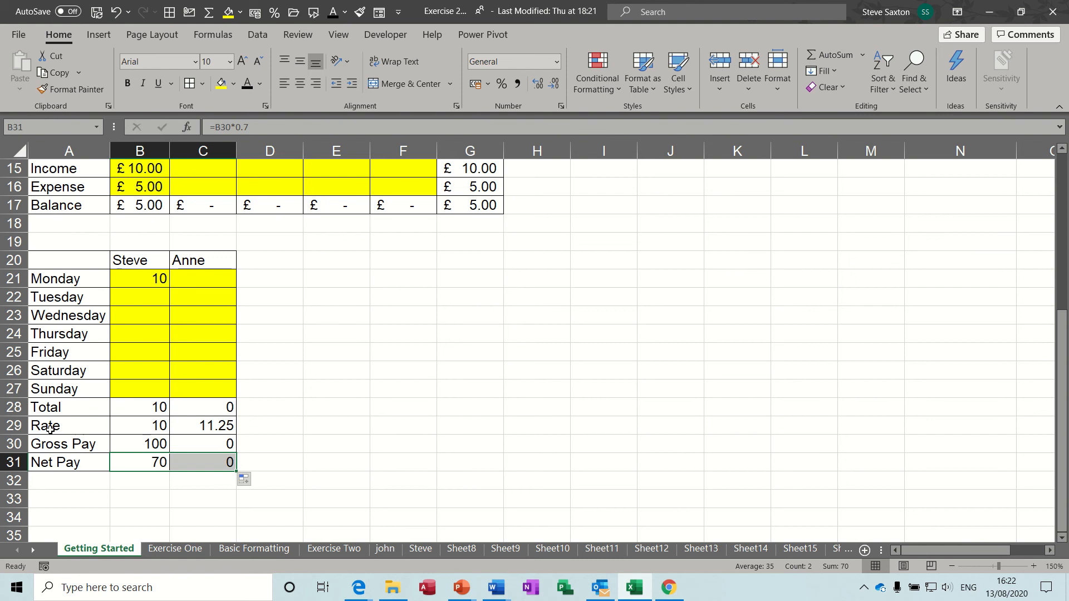
Apply £ Accounting format to B29:C31 and copy the 11.25 rate from C29 into B29
{"action": "left_click_drag", "start_coordinate": [128, 423], "coordinate": [201, 462]}
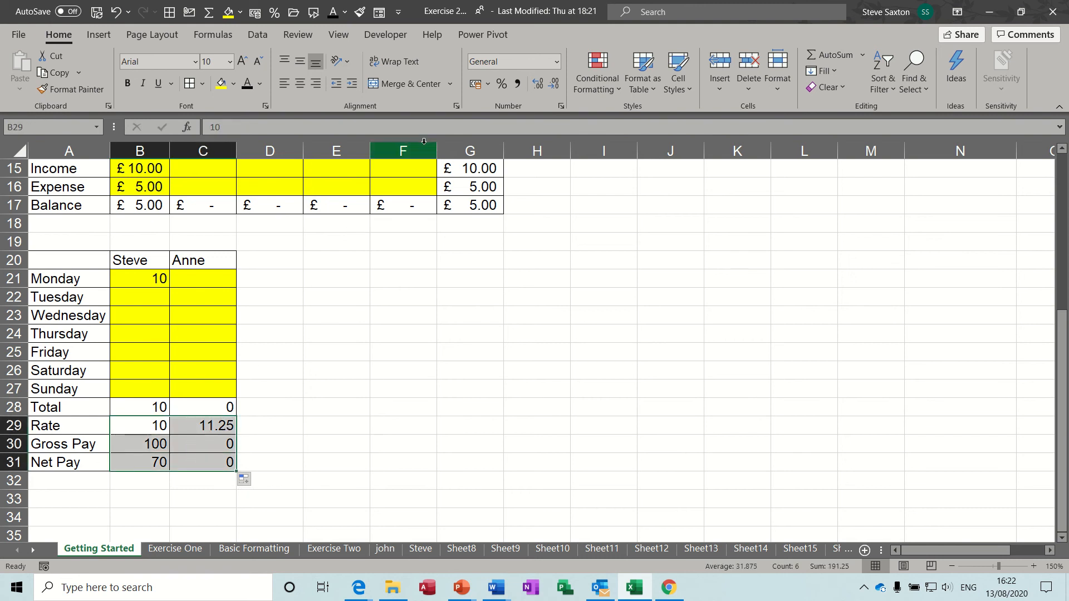
{"action": "left_click", "coordinate": [477, 83]}
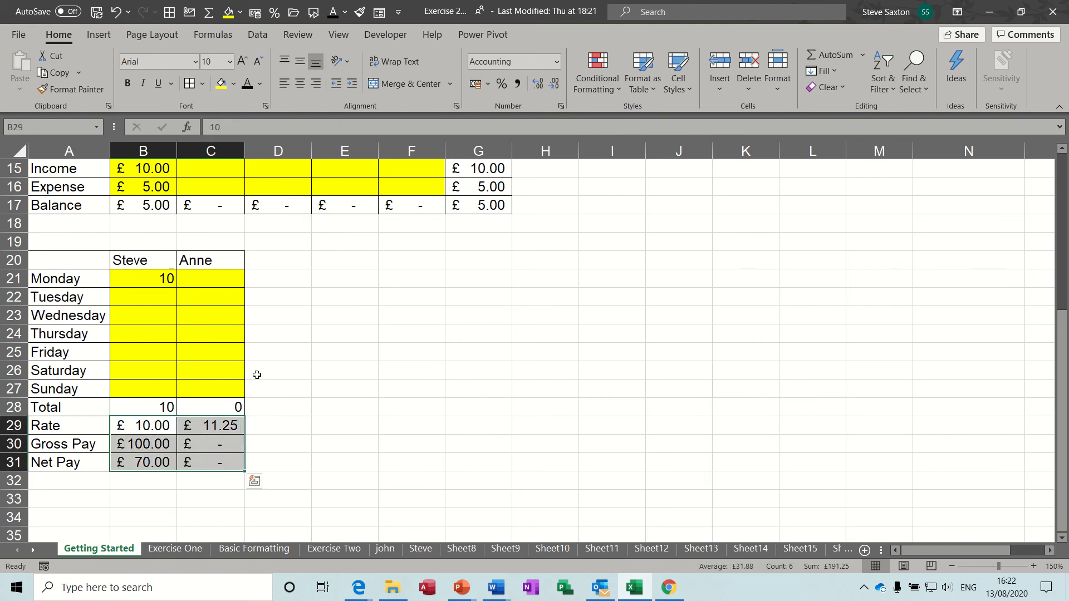
{"action": "left_click", "coordinate": [152, 427]}
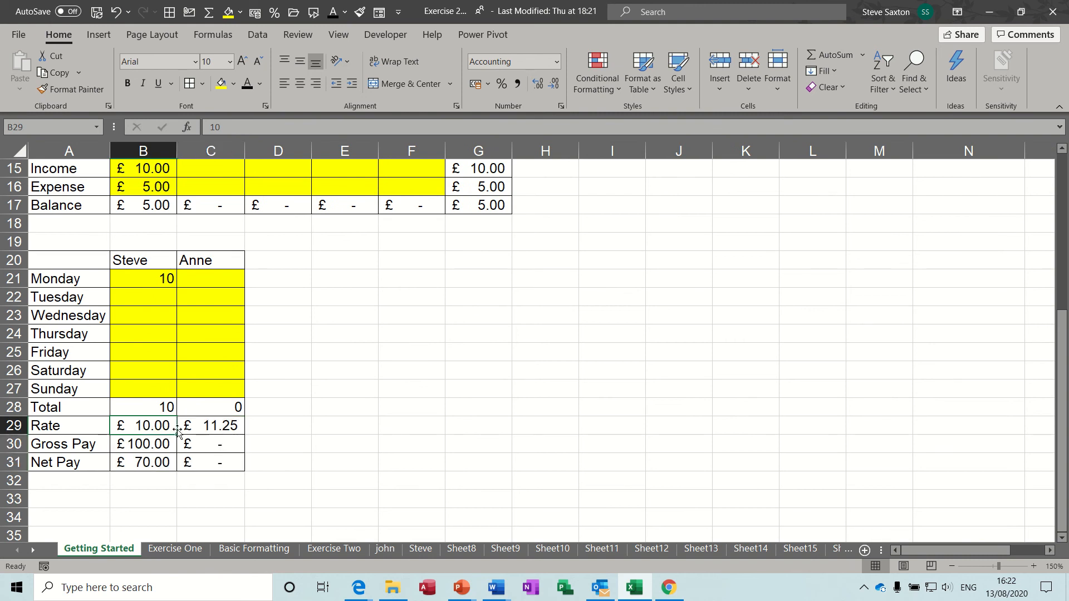
{"action": "left_click", "coordinate": [226, 431]}
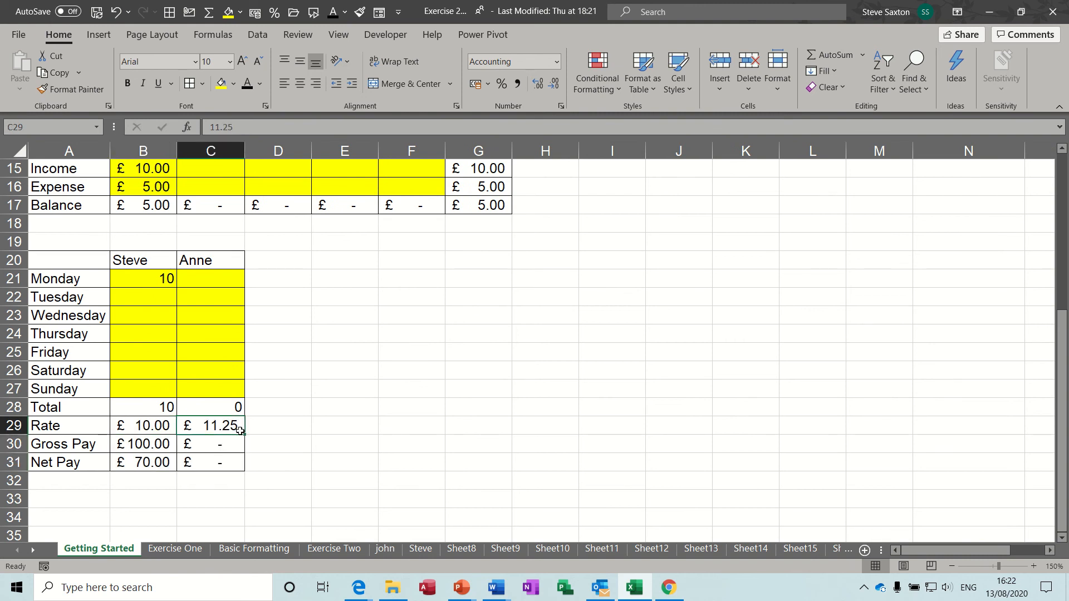
{"action": "left_click_drag", "start_coordinate": [245, 435], "coordinate": [233, 435]}
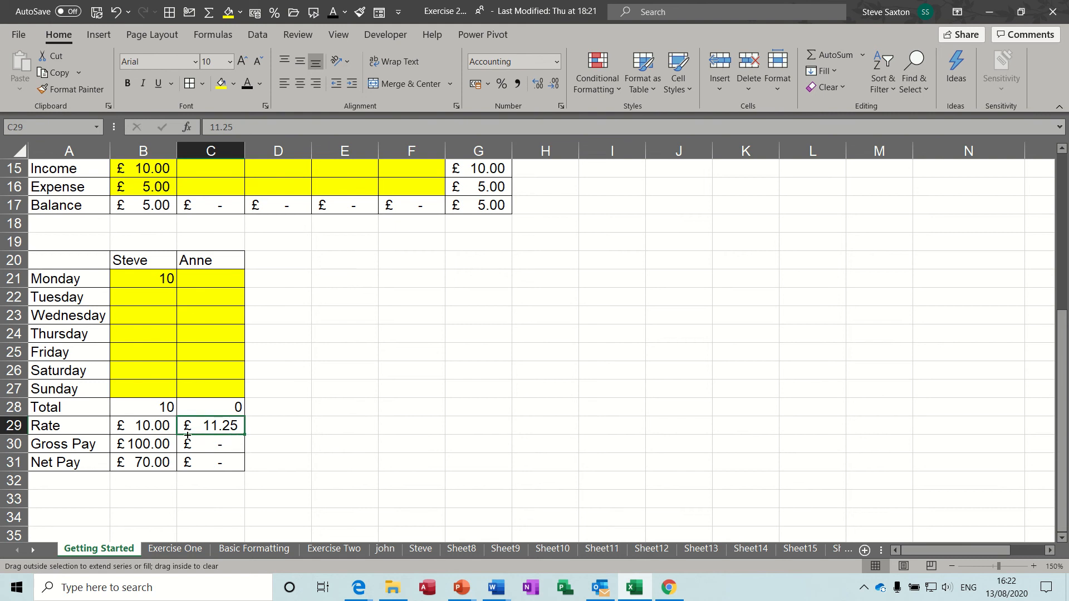
{"action": "left_click_drag", "start_coordinate": [147, 435], "coordinate": [108, 432]}
{"action": "left_click", "coordinate": [143, 463]}
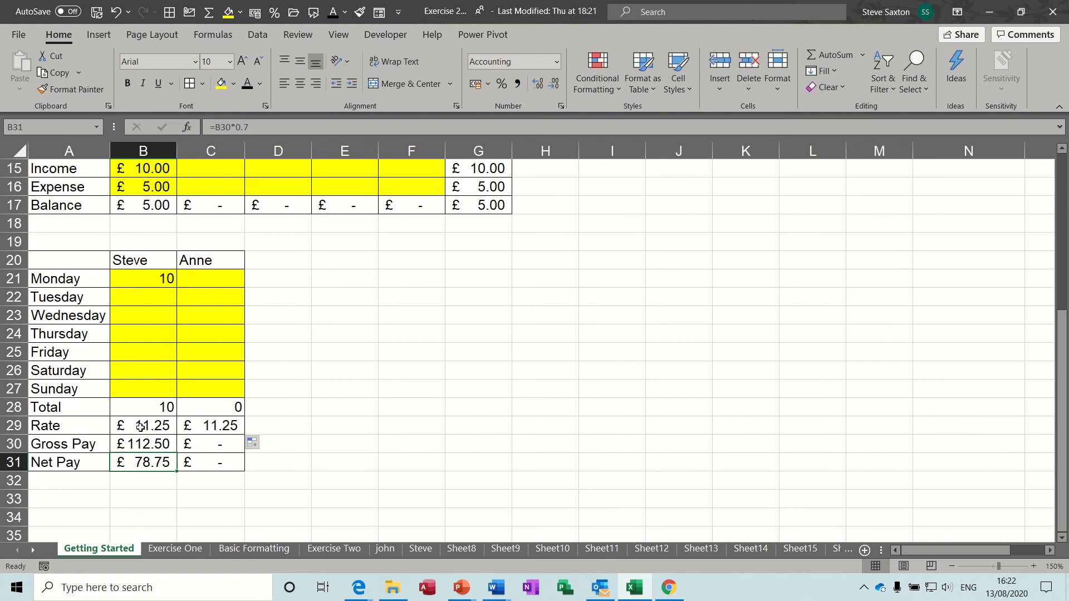
Enter sample hours 3, 4, 5, 6 Monday–Thursday in column C and 3 Tuesday–Thursday in column B
{"action": "left_click", "coordinate": [206, 281]}
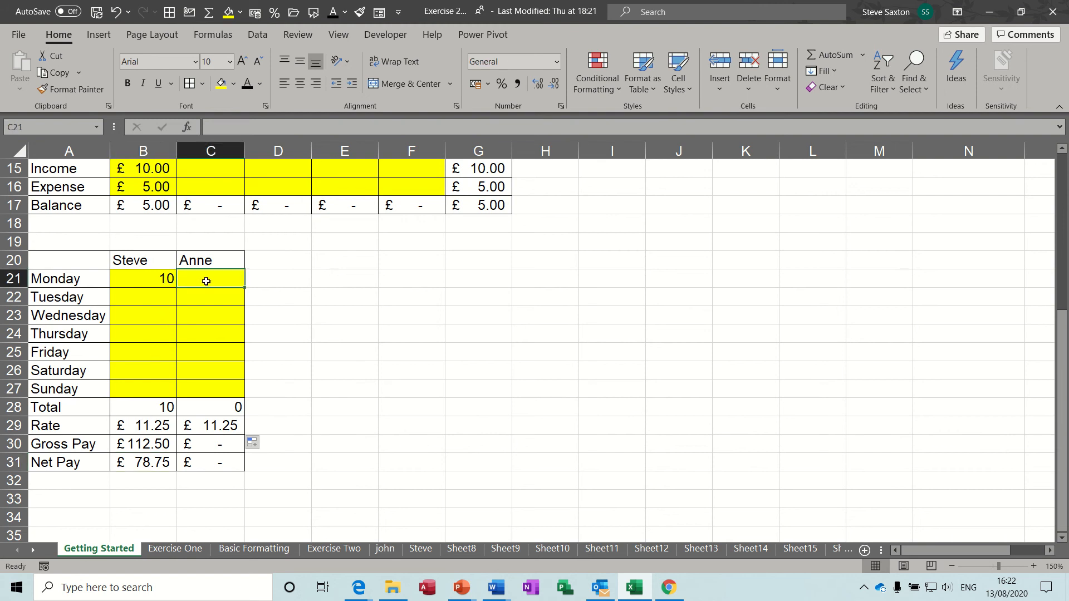
{"action": "type", "text": "3"}
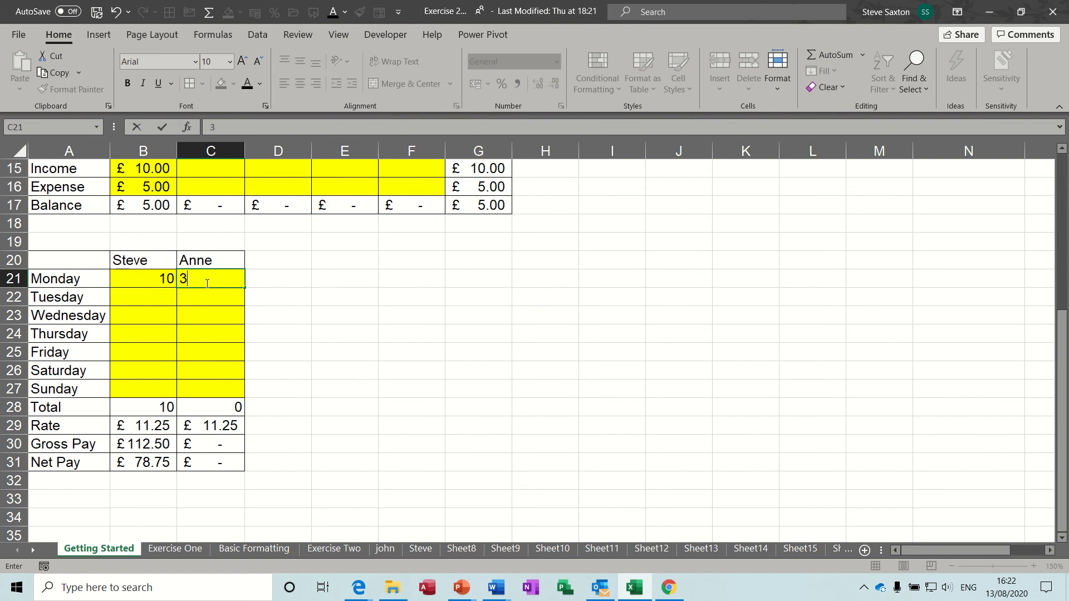
{"action": "key", "text": "Return"}
{"action": "type", "text": "4"}
{"action": "key", "text": "Return"}
{"action": "type", "text": "5"}
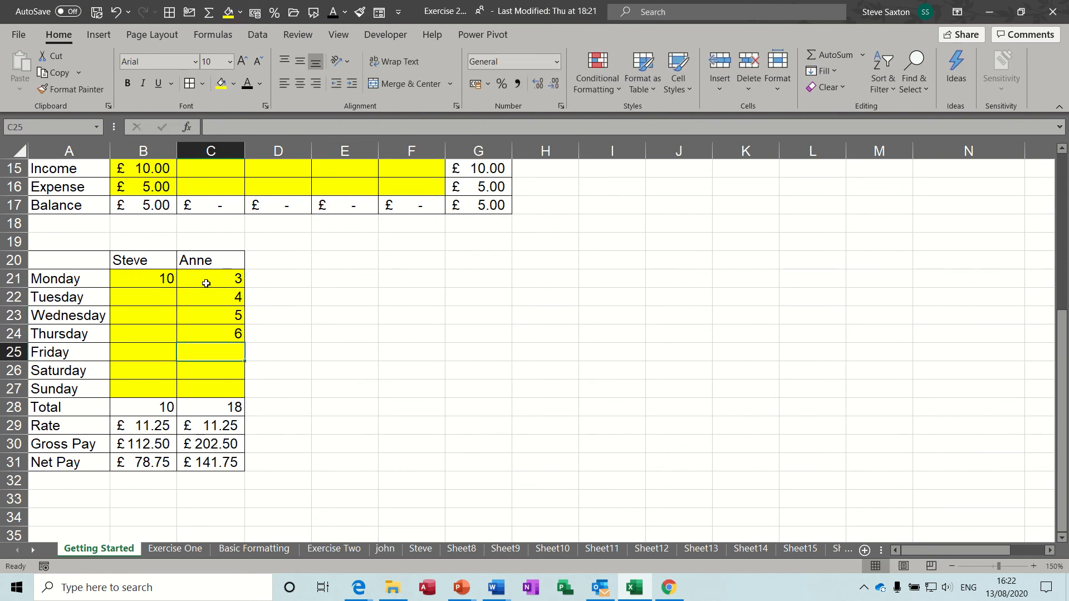
{"action": "left_click", "coordinate": [155, 300]}
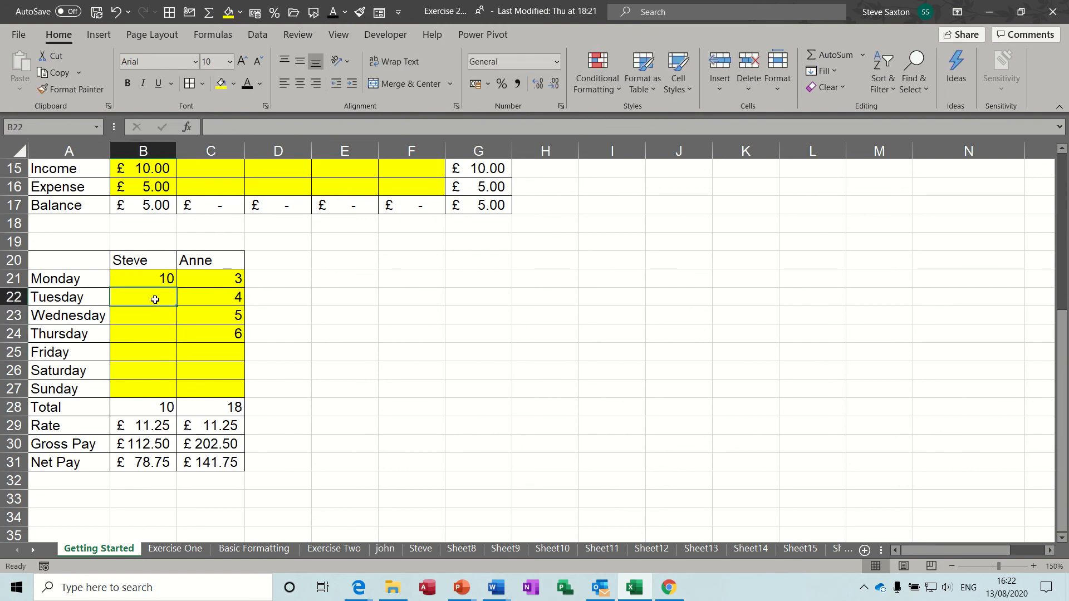
{"action": "type", "text": "3"}
{"action": "key", "text": "Return"}
{"action": "type", "text": "3"}
{"action": "key", "text": "Return"}
{"action": "type", "text": "3"}
{"action": "key", "text": "Return"}
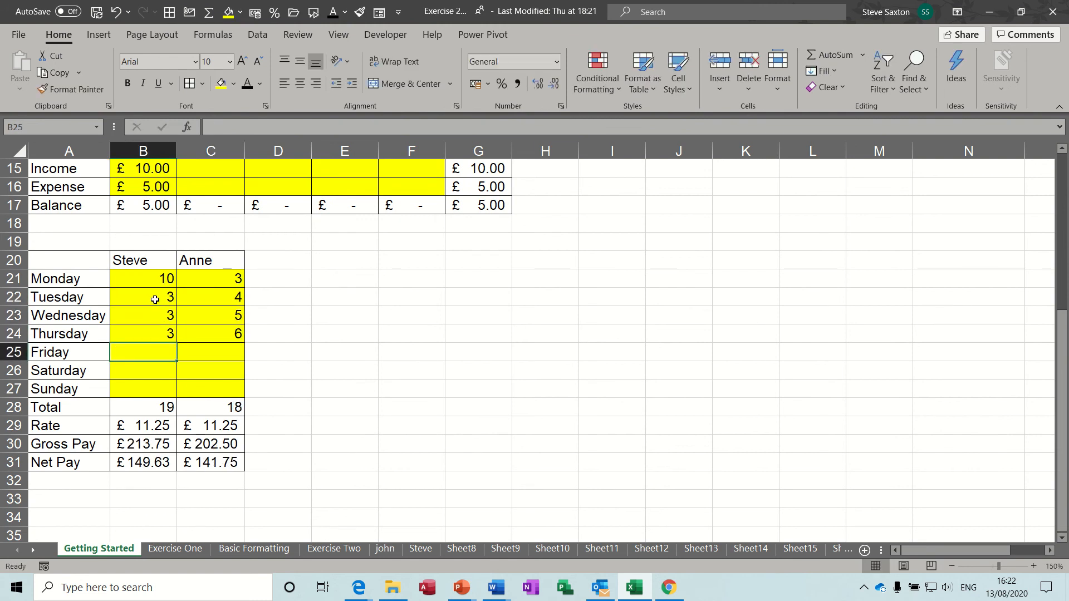
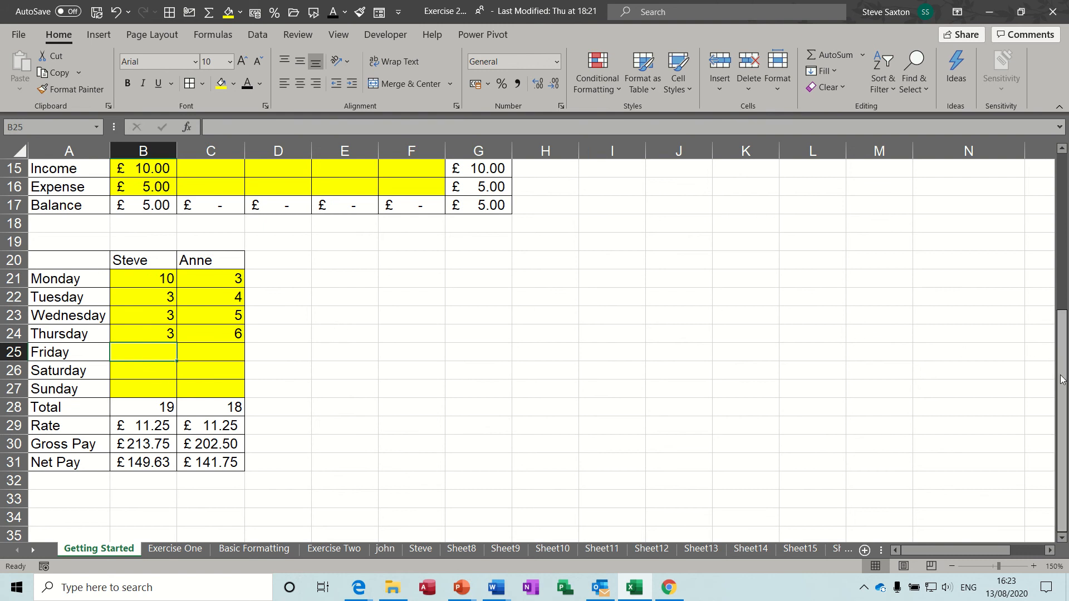
Bring up the Exercise One sheet with its CAR-to-PHONE monthly expense figures
{"action": "left_click_drag", "start_coordinate": [1064, 321], "coordinate": [1064, 189]}
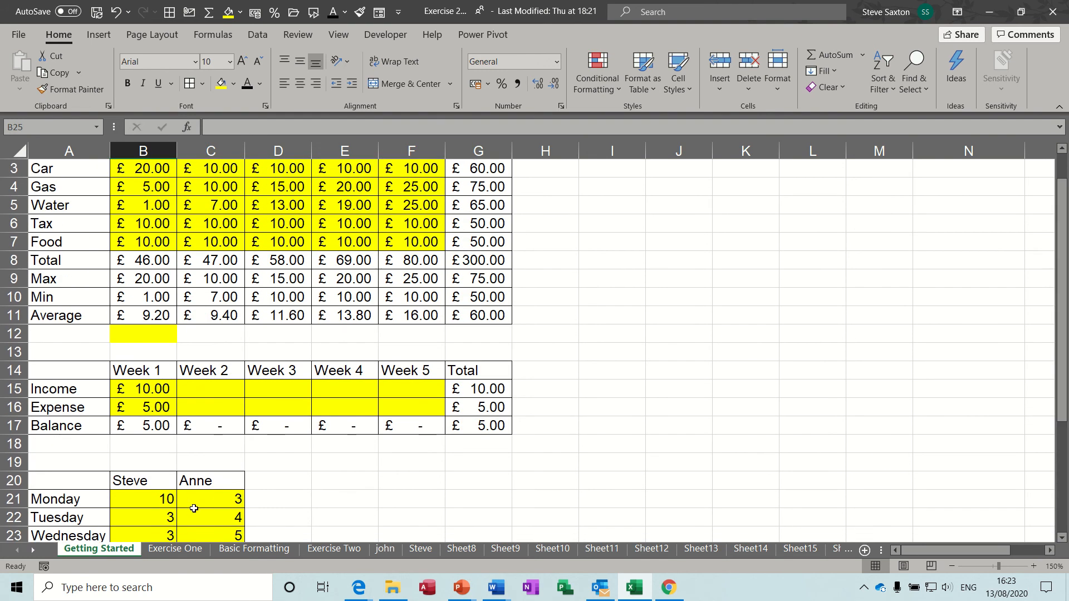
{"action": "left_click", "coordinate": [177, 550]}
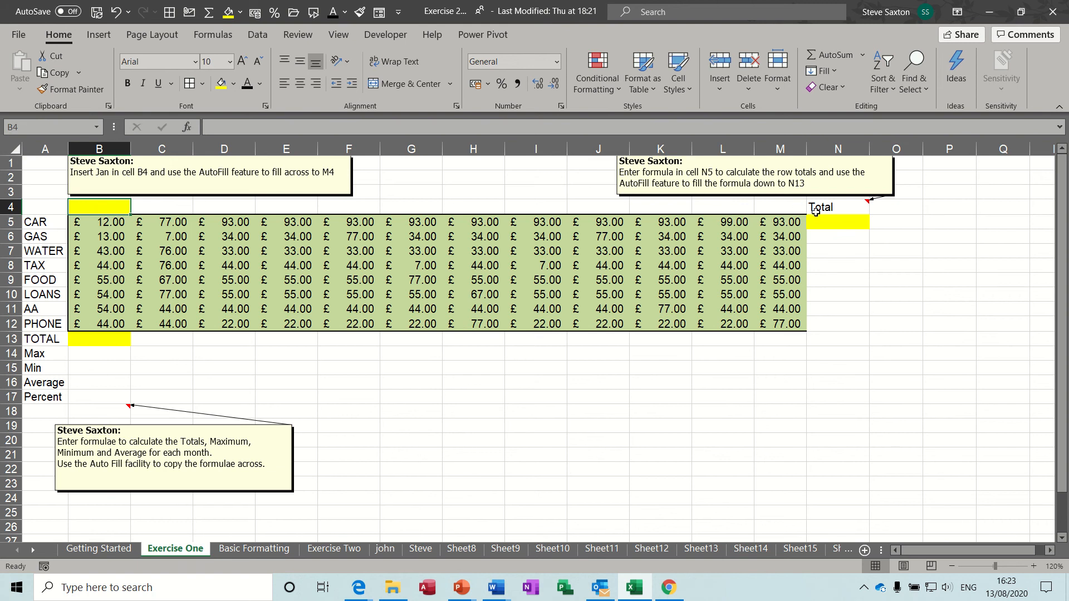
Enter Jan in B4 and AutoFill the month names across to Dec in M4
{"action": "left_click", "coordinate": [846, 222]}
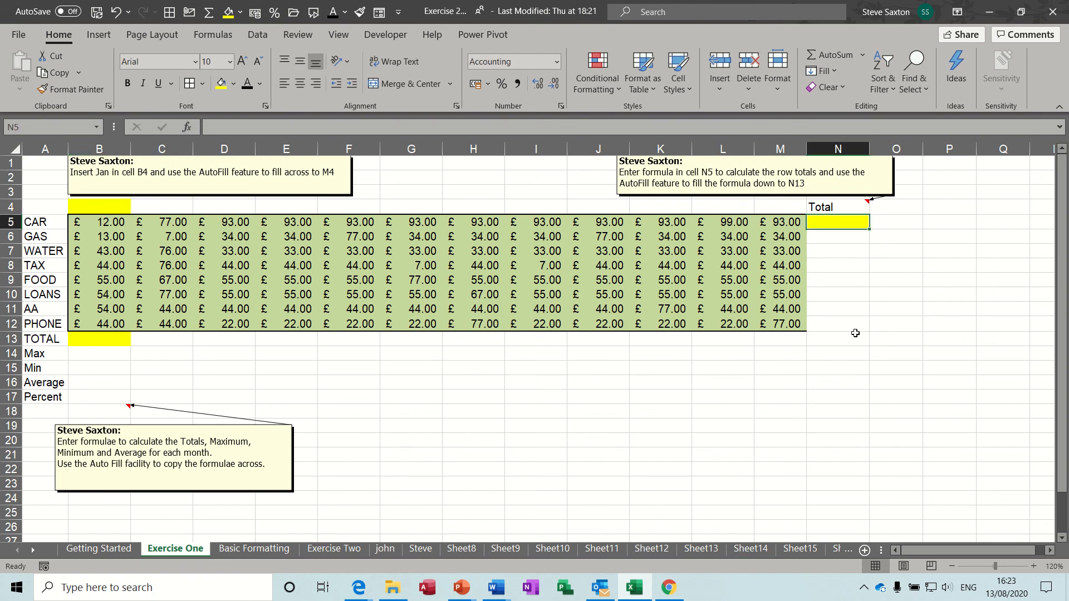
{"action": "left_click", "coordinate": [103, 338]}
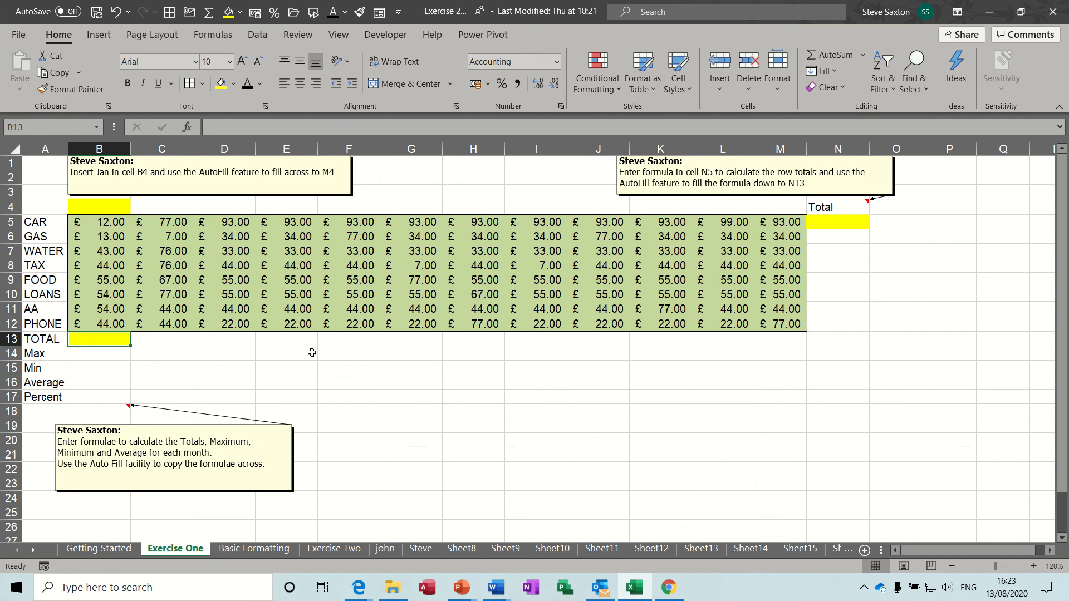
{"action": "left_click", "coordinate": [53, 396]}
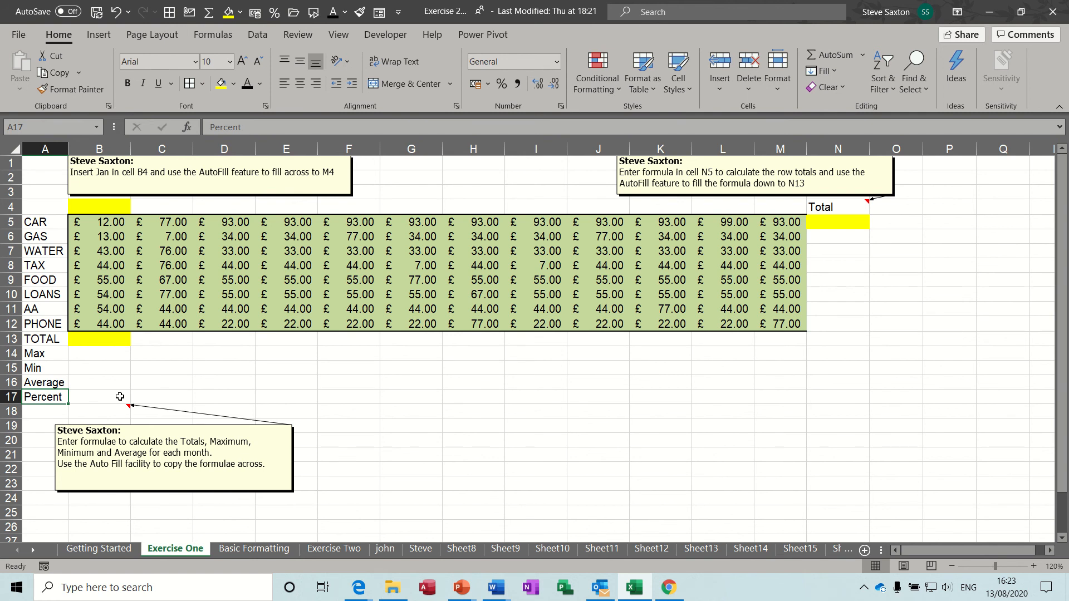
{"action": "left_click", "coordinate": [111, 207]}
{"action": "type", "text": "Jan"}
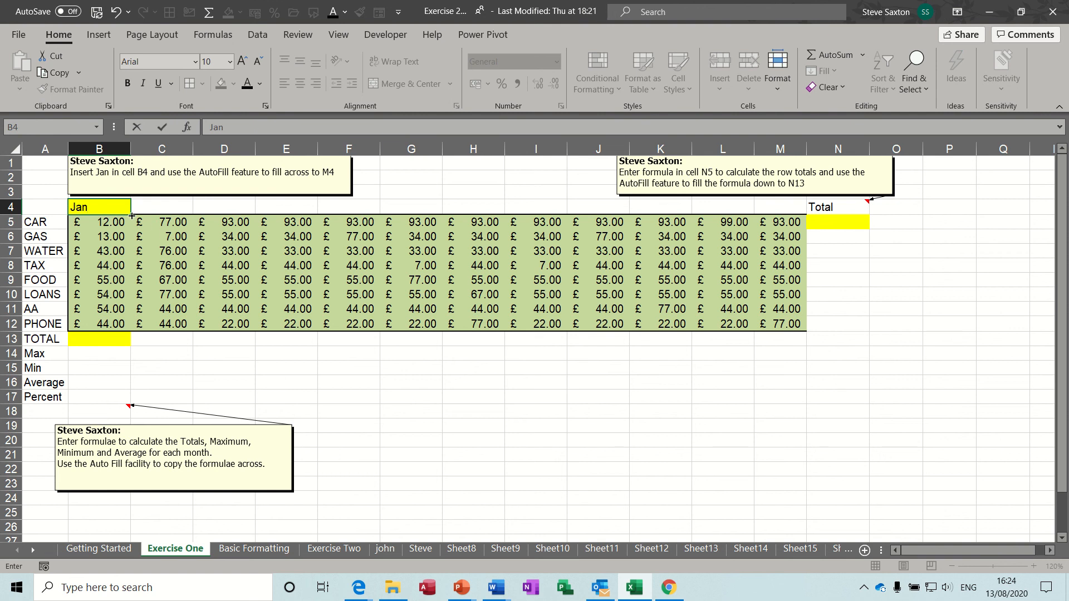
{"action": "left_click_drag", "start_coordinate": [131, 215], "coordinate": [821, 267]}
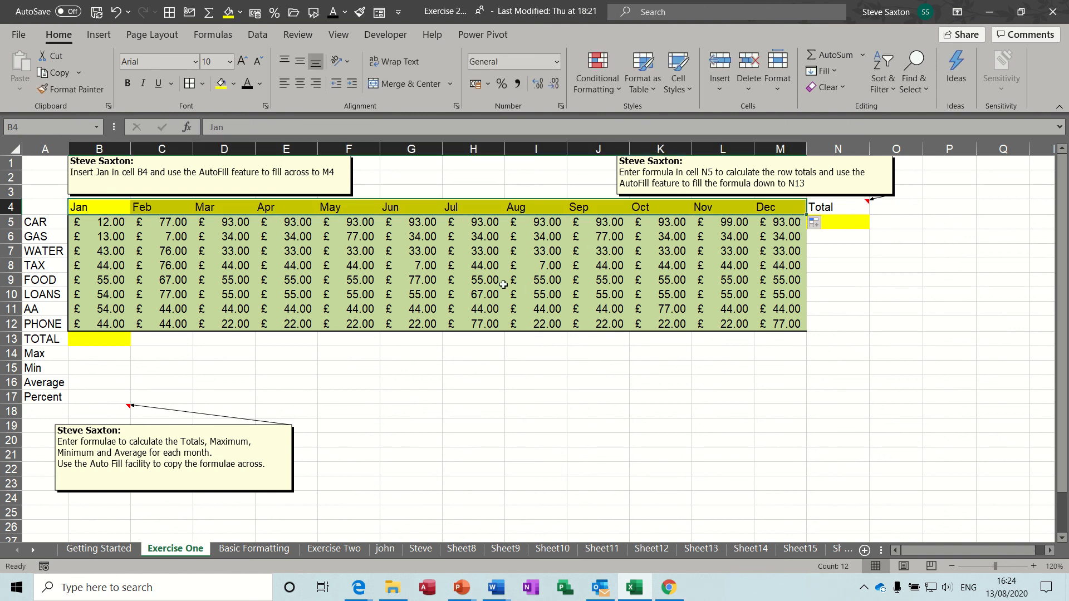
{"action": "left_click", "coordinate": [840, 223]}
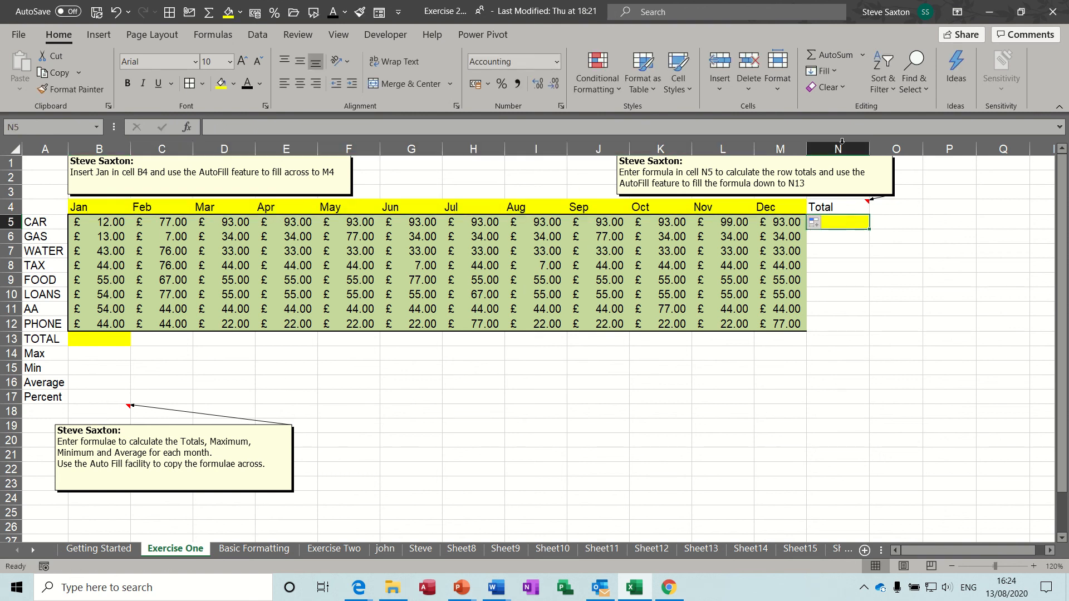
AutoSum the CAR row in N5 and copy the row totals down to N12
{"action": "left_click", "coordinate": [828, 54]}
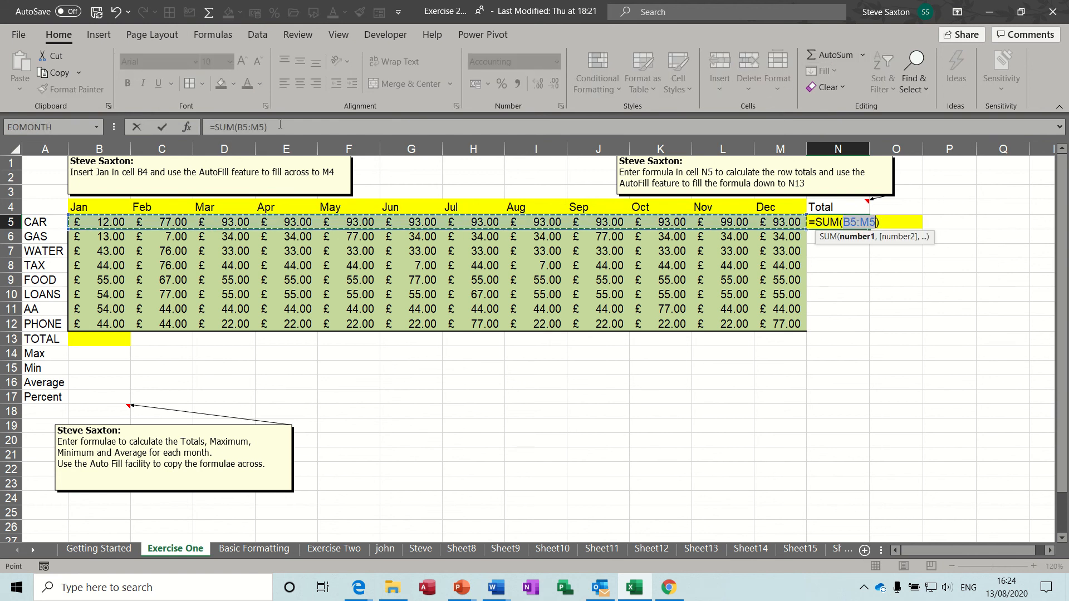
{"action": "left_click", "coordinate": [162, 127]}
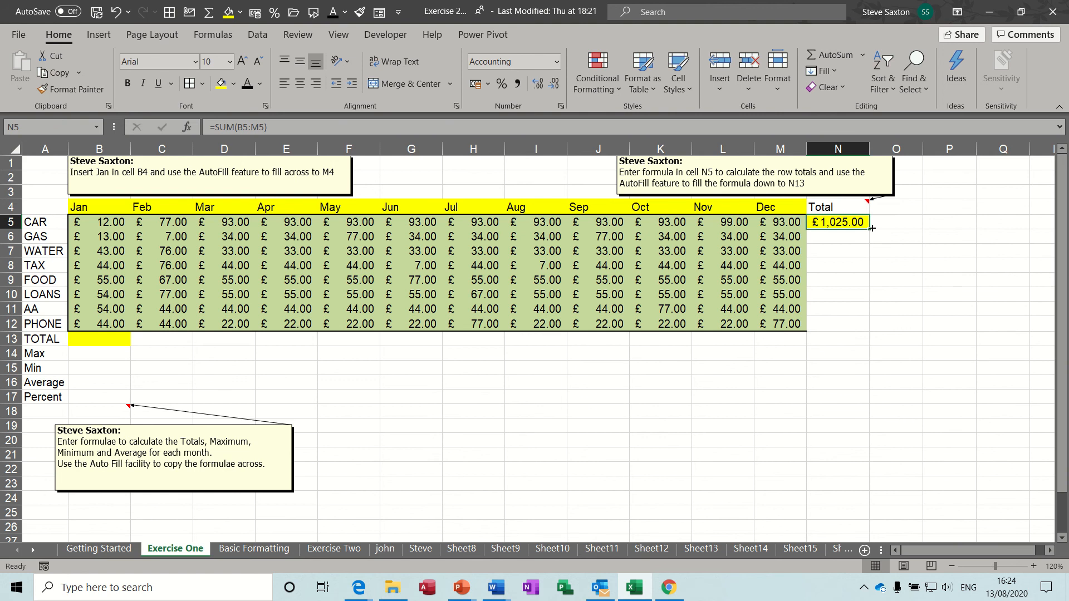
{"action": "left_click_drag", "start_coordinate": [869, 228], "coordinate": [868, 328]}
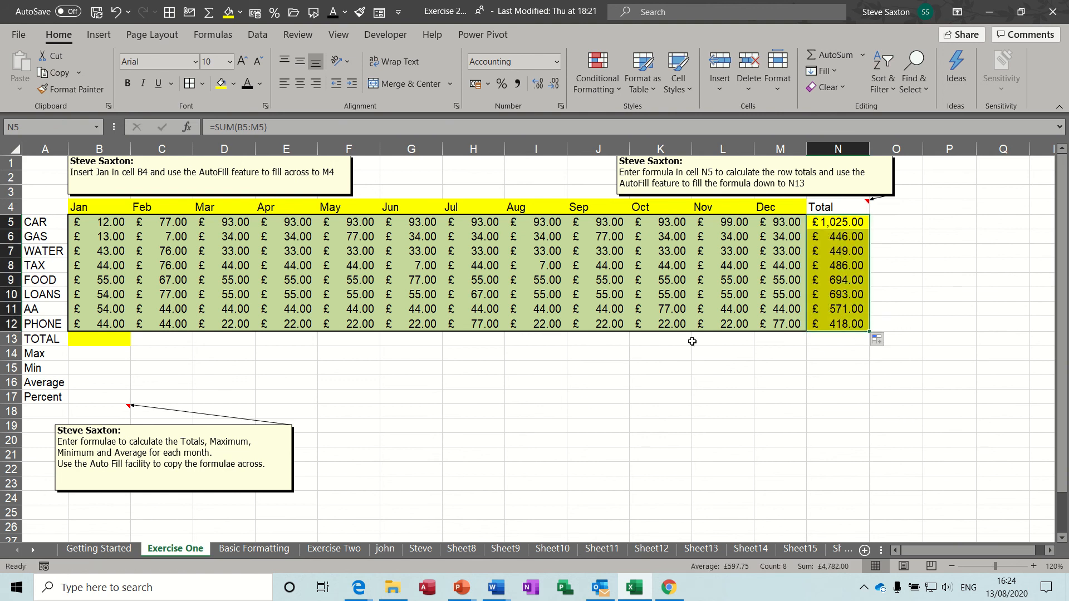
Sum the Jan column in B13 and copy the totals across row 13, reaching £4,782.00
{"action": "left_click", "coordinate": [112, 339]}
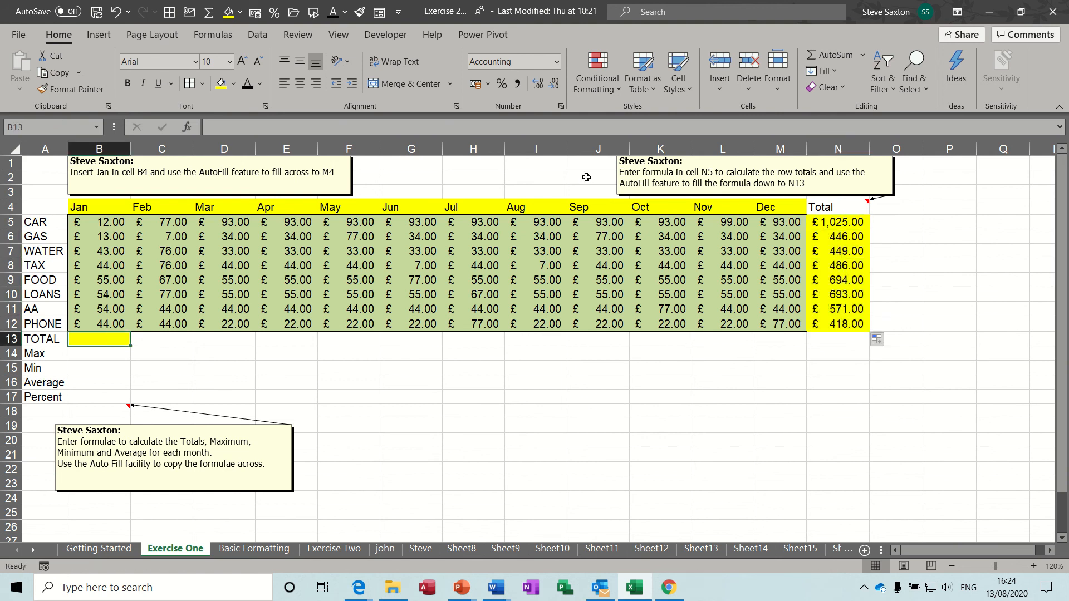
{"action": "left_click", "coordinate": [825, 55]}
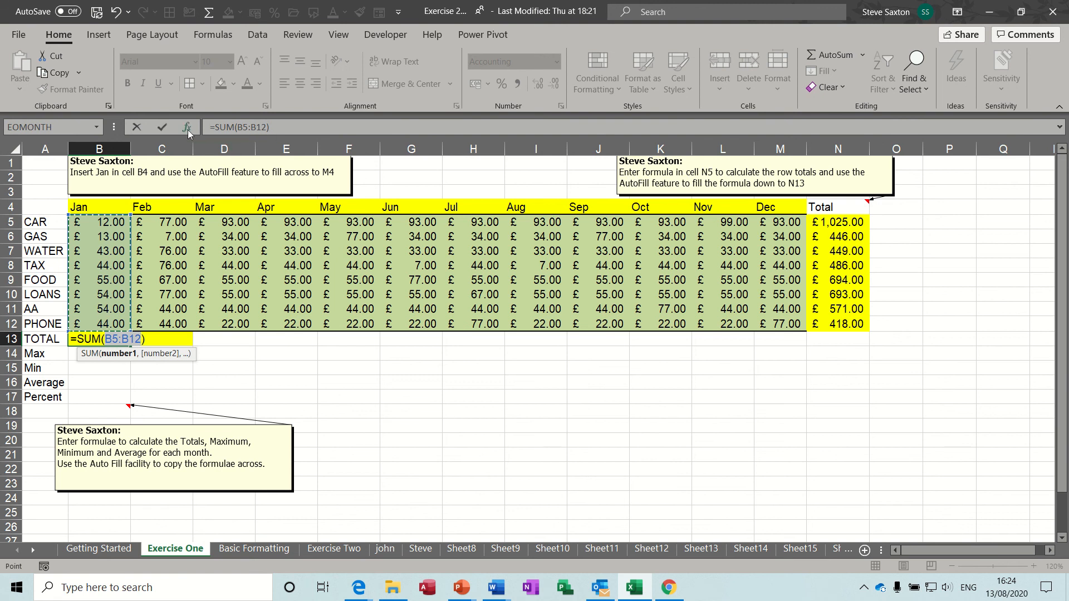
{"action": "left_click", "coordinate": [162, 127]}
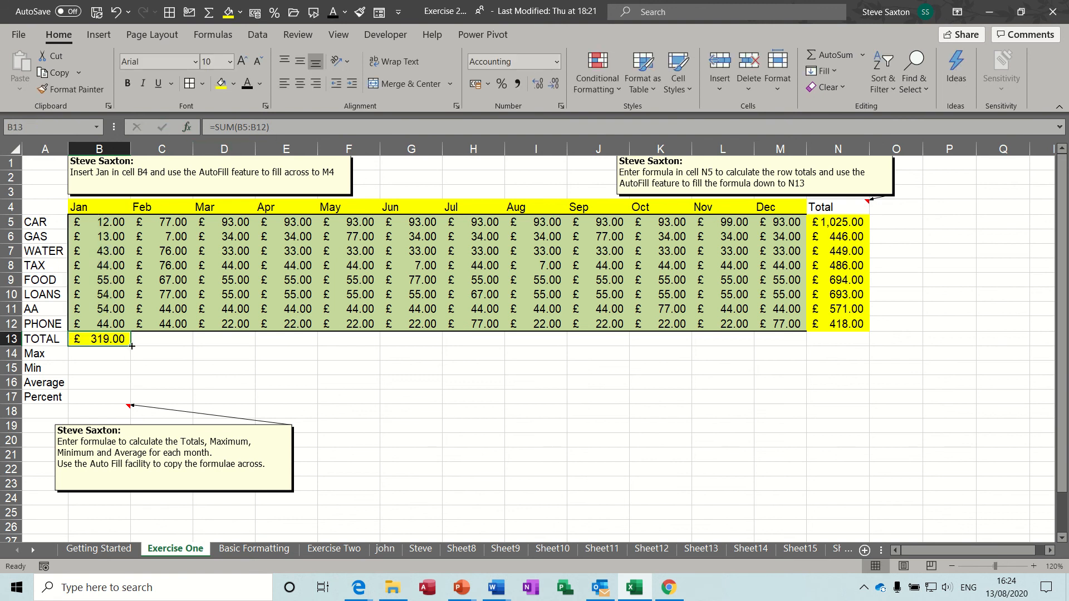
{"action": "left_click_drag", "start_coordinate": [131, 346], "coordinate": [812, 342]}
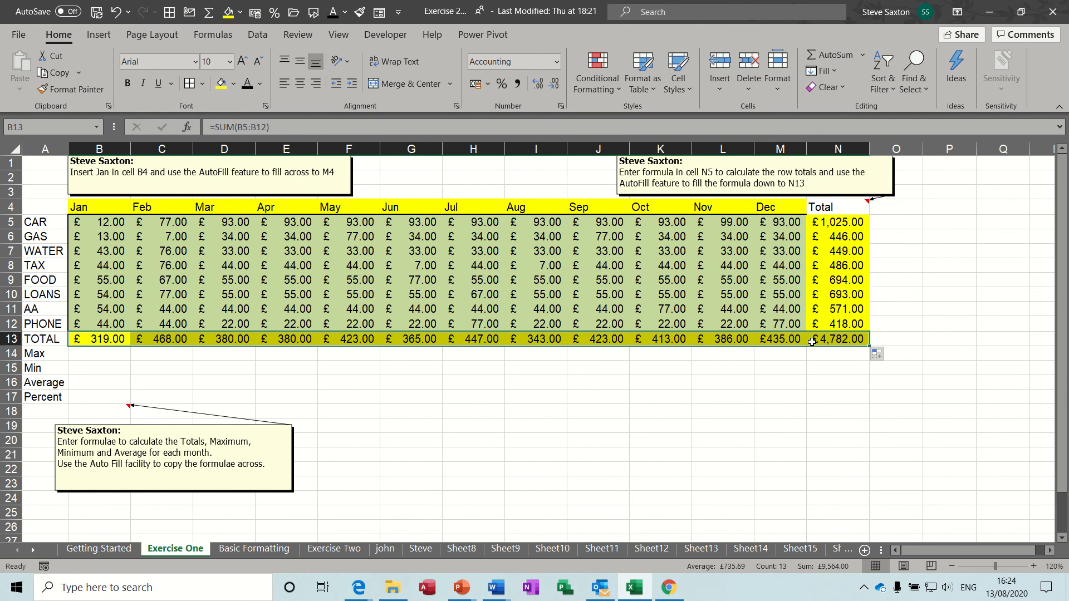
{"action": "left_click", "coordinate": [107, 355]}
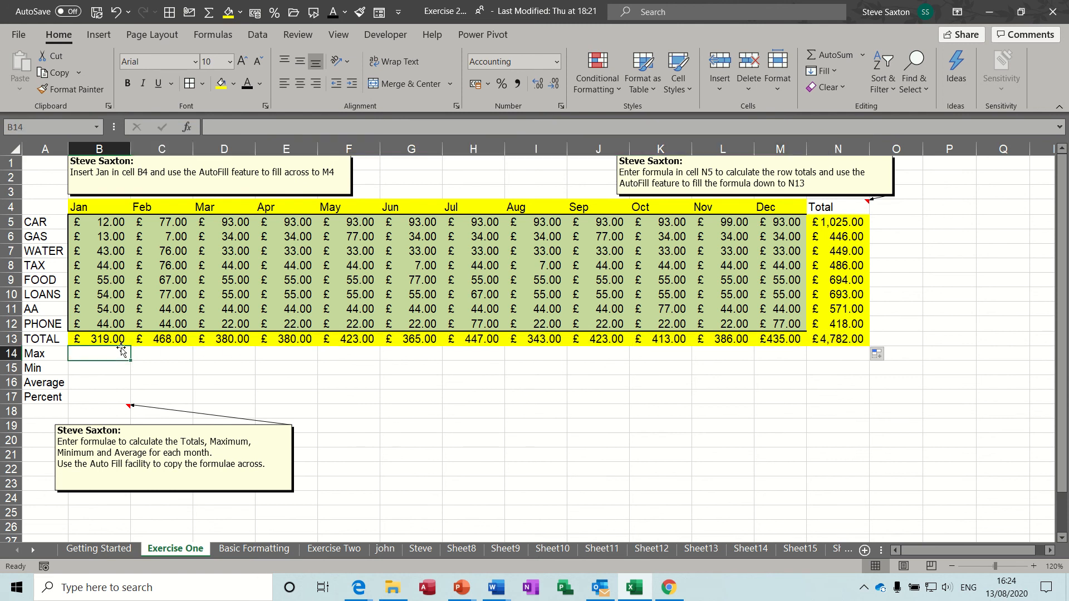
Enter a MAX of B5:B12 in B14 and copy it across row 14 to N14
{"action": "left_click", "coordinate": [863, 54]}
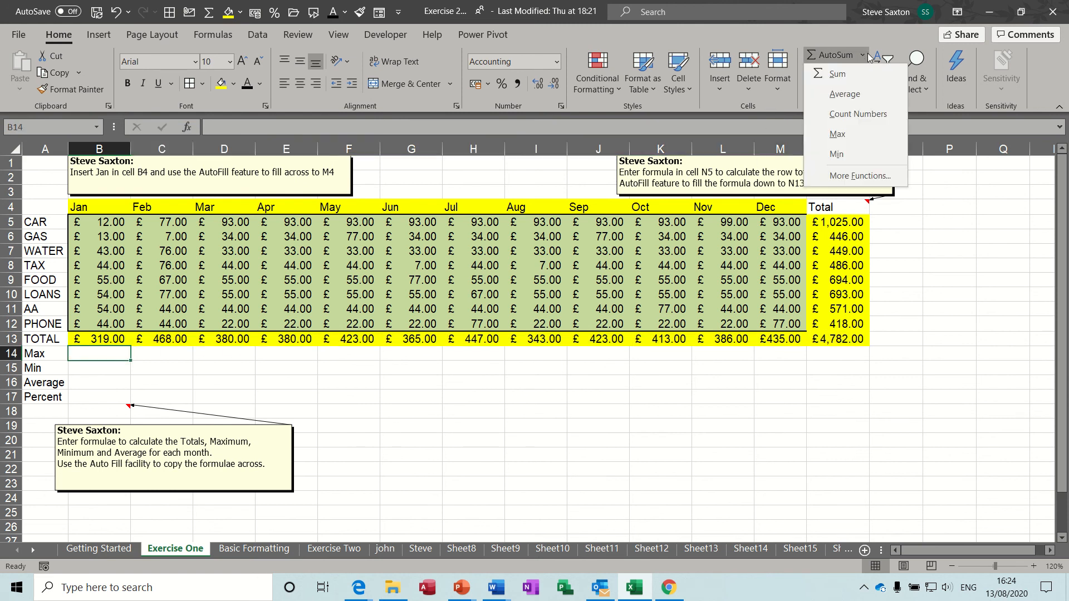
{"action": "left_click", "coordinate": [838, 135]}
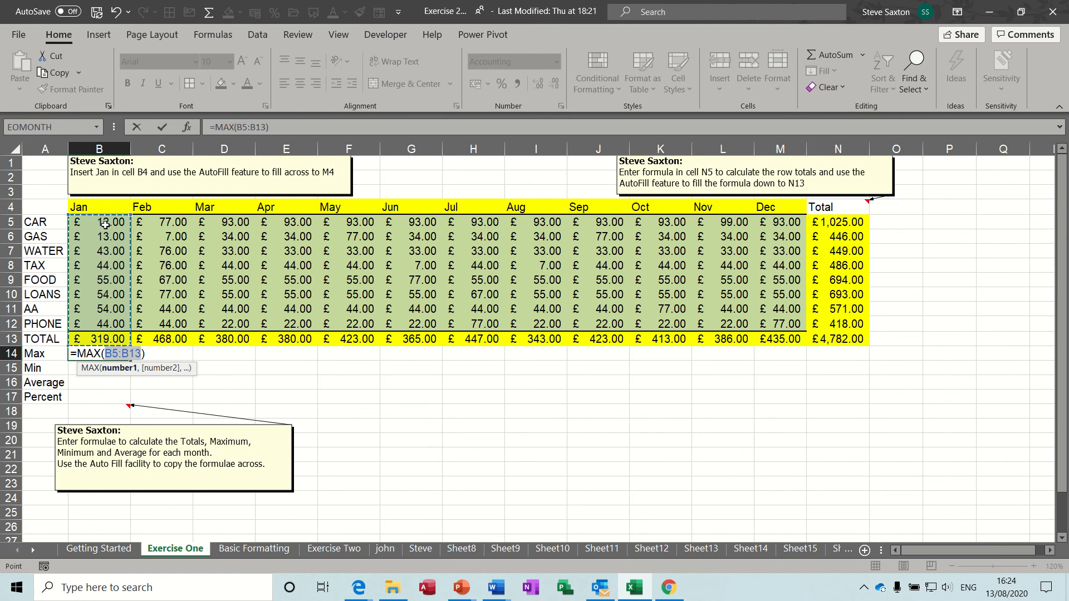
{"action": "left_click_drag", "start_coordinate": [107, 226], "coordinate": [104, 322]}
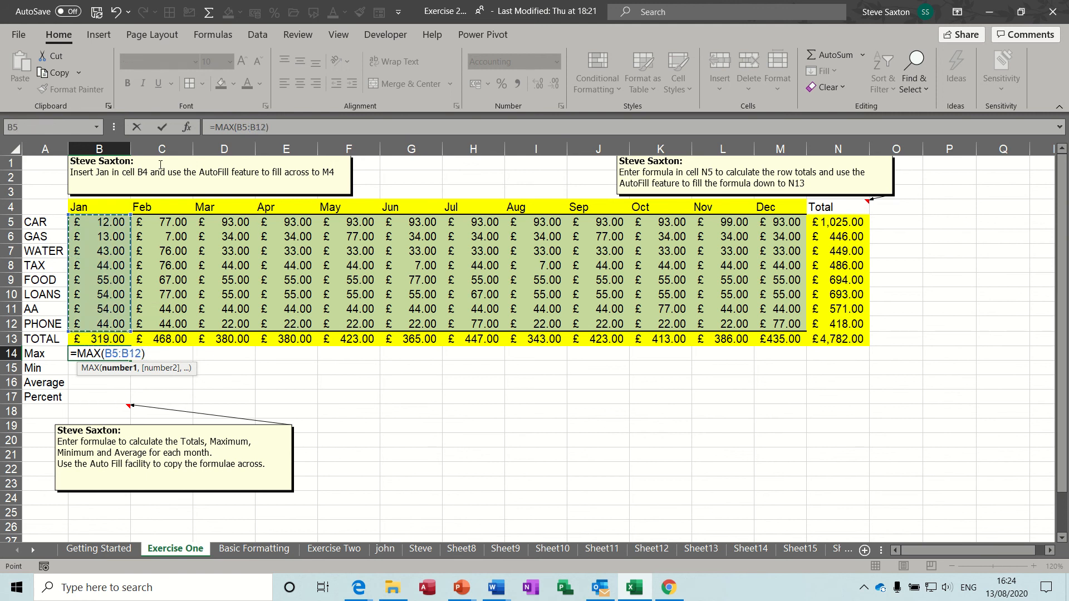
{"action": "left_click", "coordinate": [163, 127]}
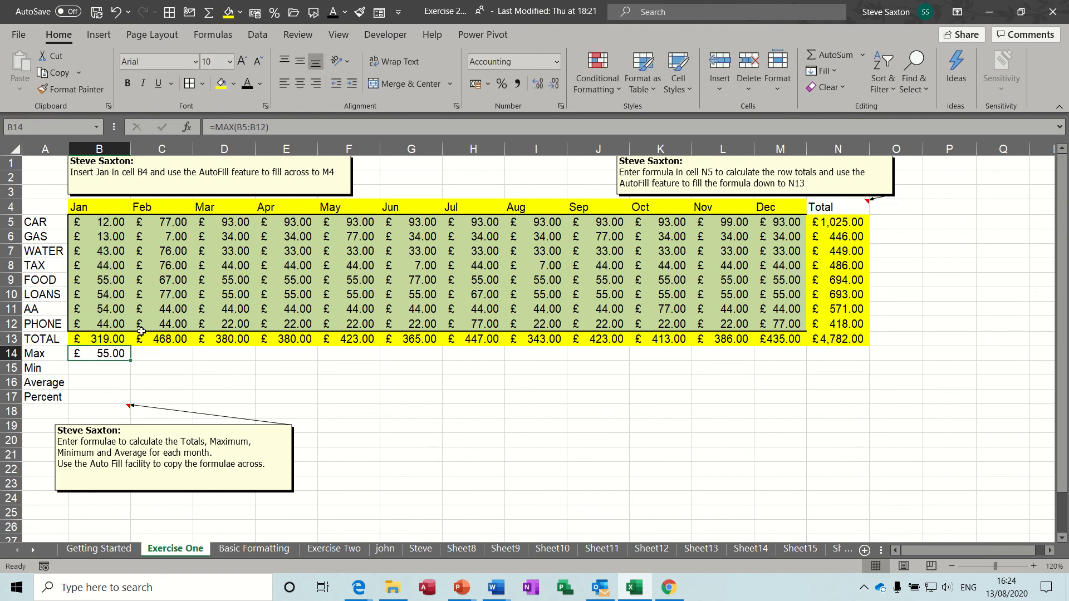
{"action": "left_click_drag", "start_coordinate": [130, 361], "coordinate": [847, 359]}
Enter a MIN of the expense rows B5:B12 in B15
{"action": "left_click", "coordinate": [122, 370]}
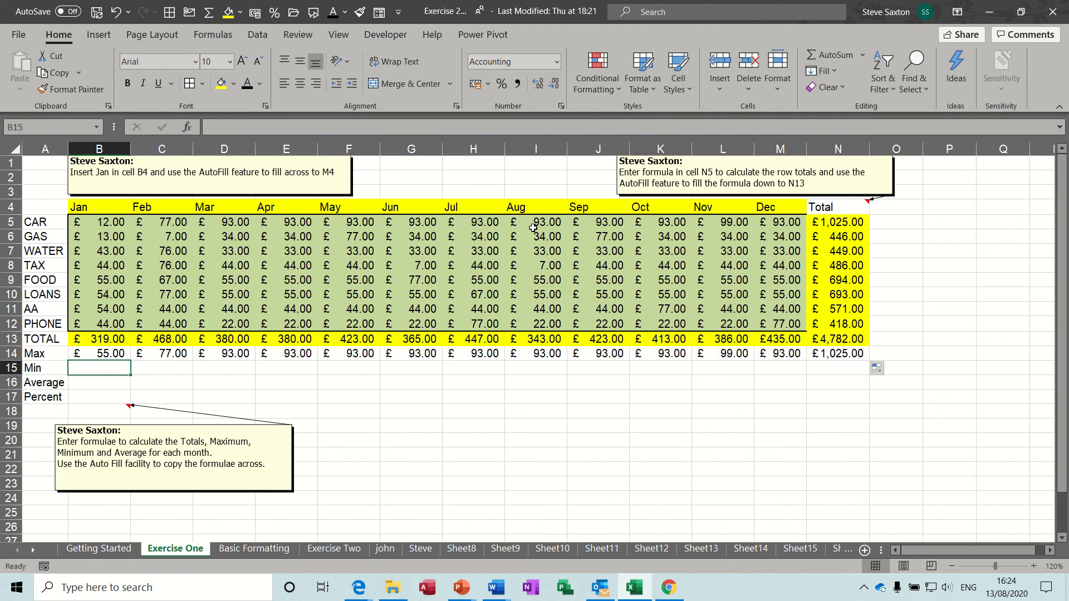
{"action": "left_click", "coordinate": [864, 53]}
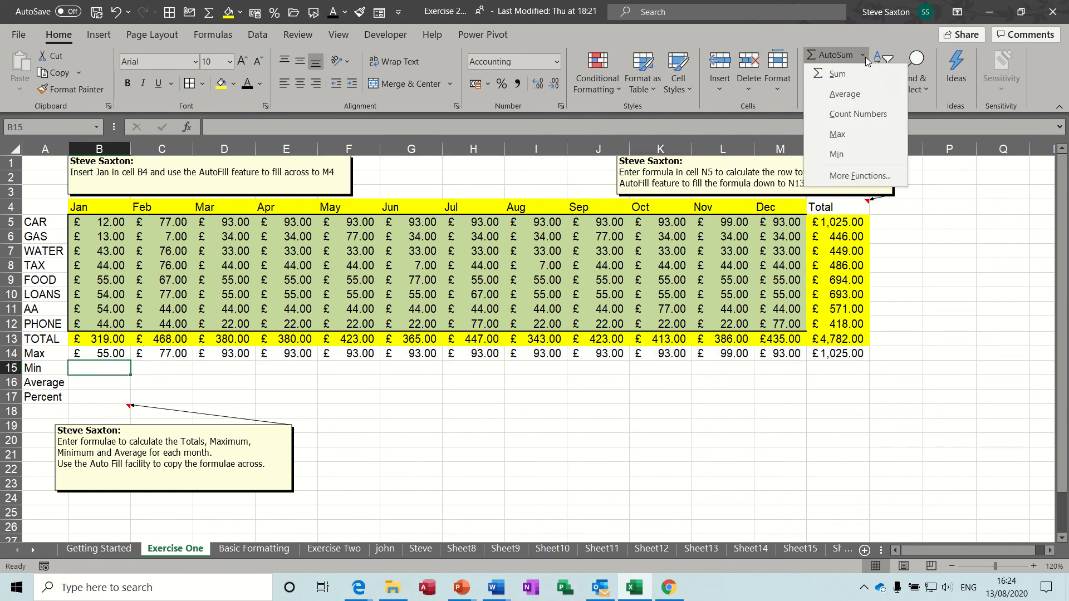
{"action": "left_click", "coordinate": [850, 154]}
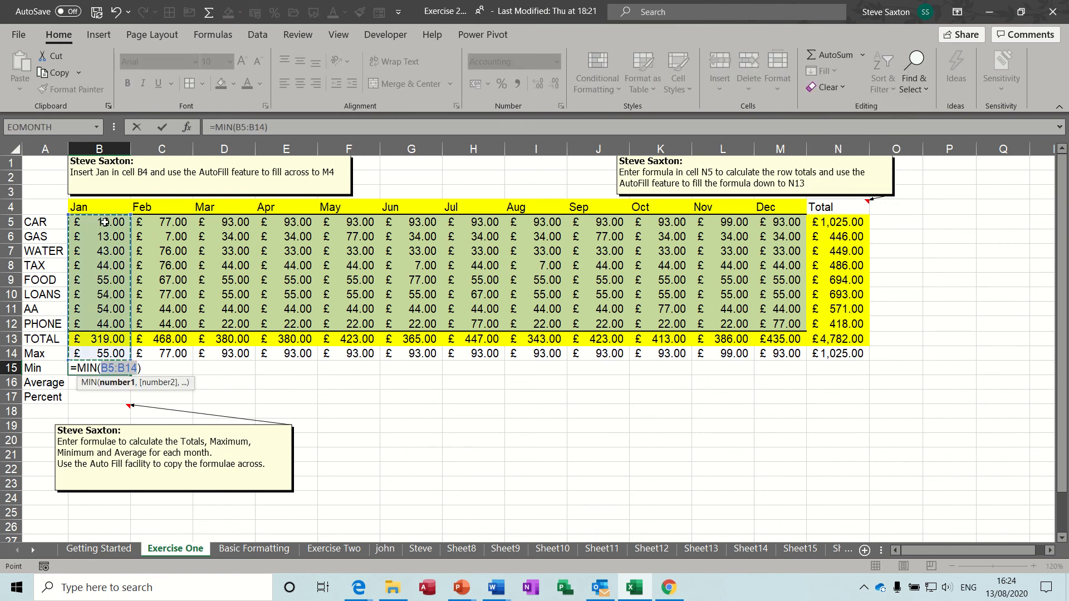
{"action": "left_click_drag", "start_coordinate": [103, 222], "coordinate": [112, 324]}
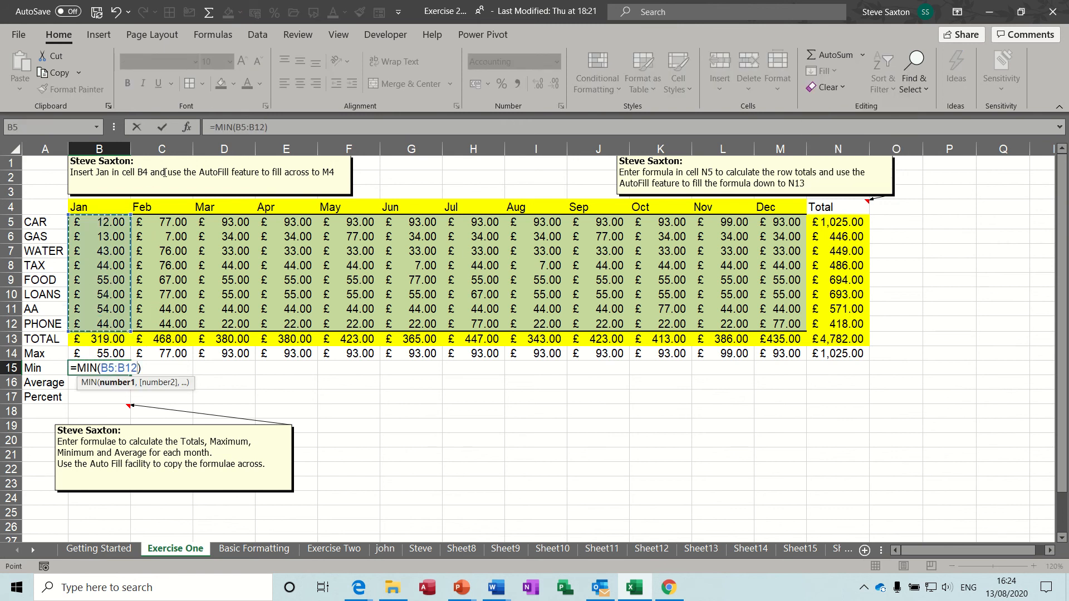
{"action": "left_click", "coordinate": [162, 129]}
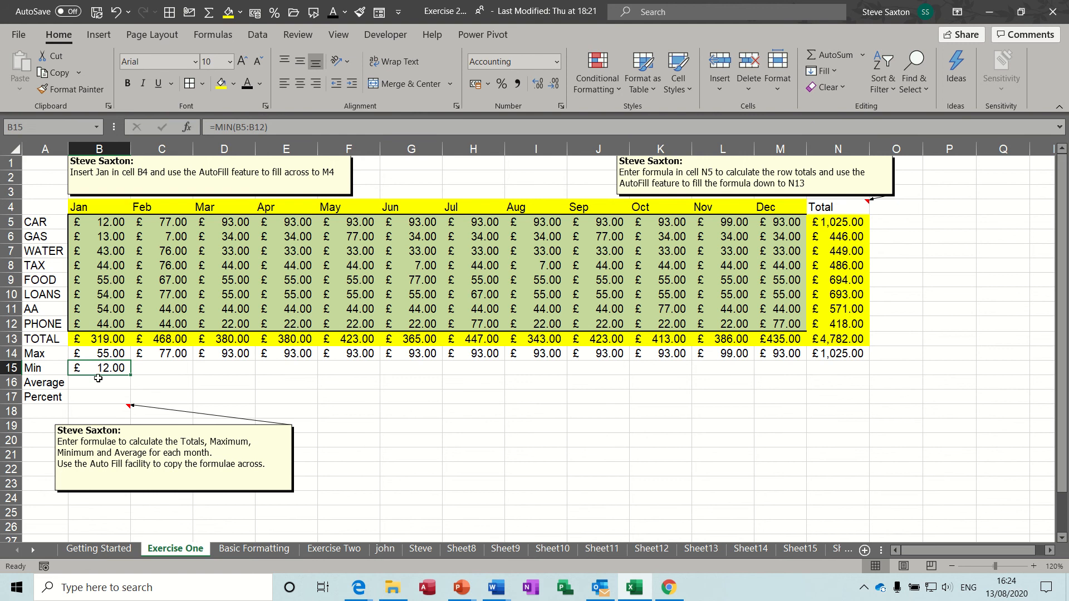
Enter an AVERAGE of B5:B12 in B16 and fill Min and Average across to the Total column
{"action": "key", "text": "Return"}
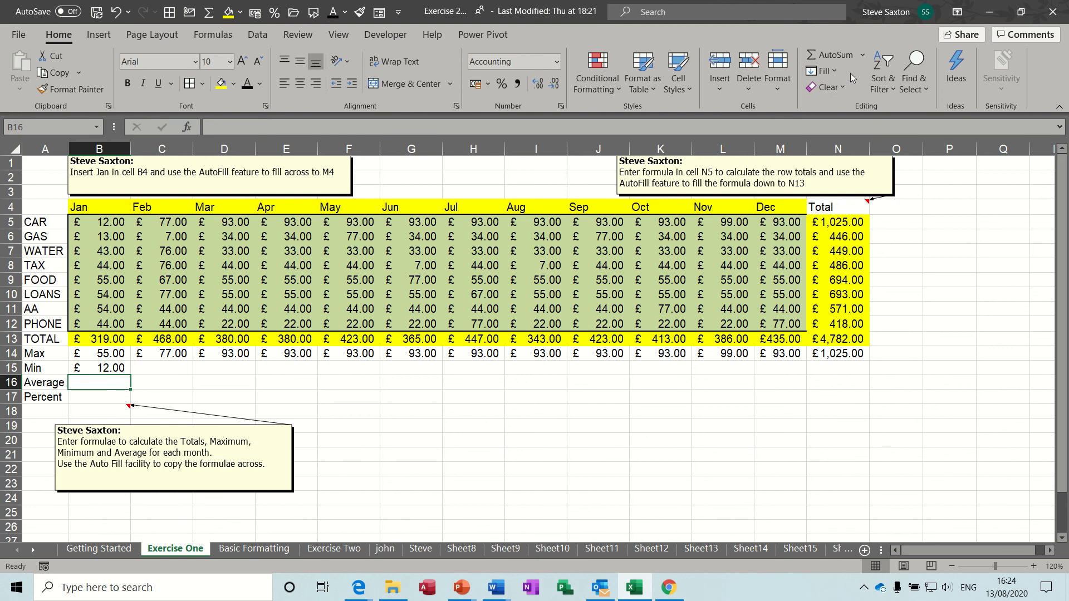
{"action": "left_click", "coordinate": [863, 54]}
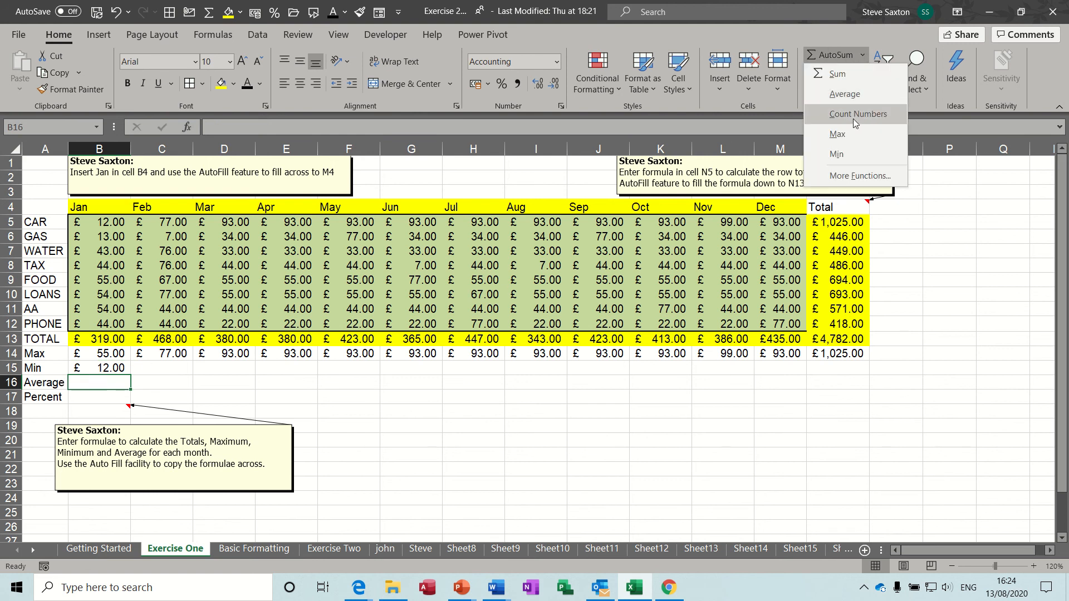
{"action": "left_click", "coordinate": [845, 94]}
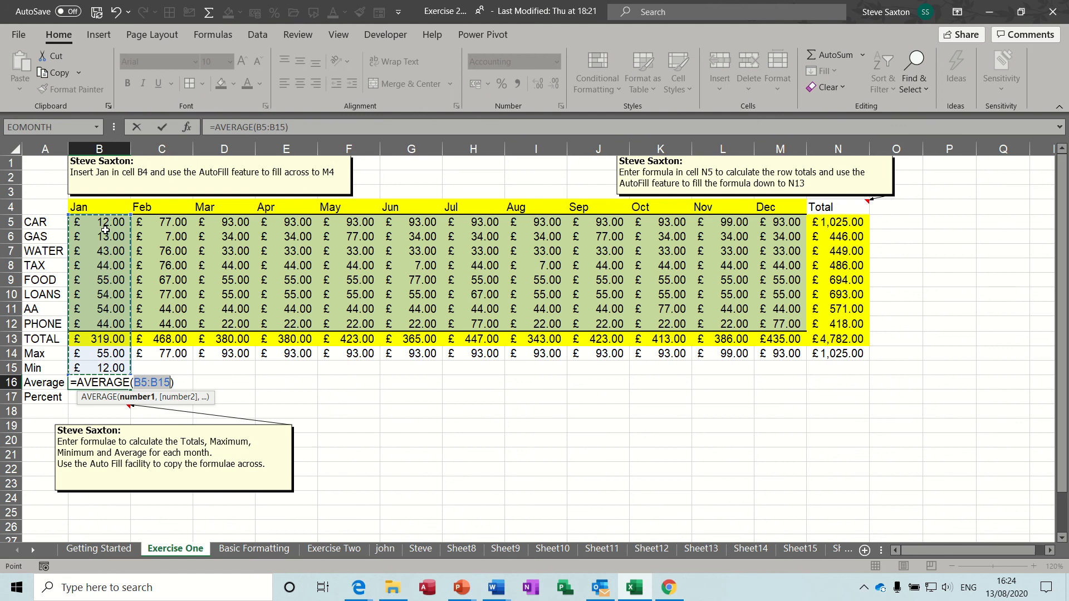
{"action": "left_click_drag", "start_coordinate": [105, 228], "coordinate": [106, 322]}
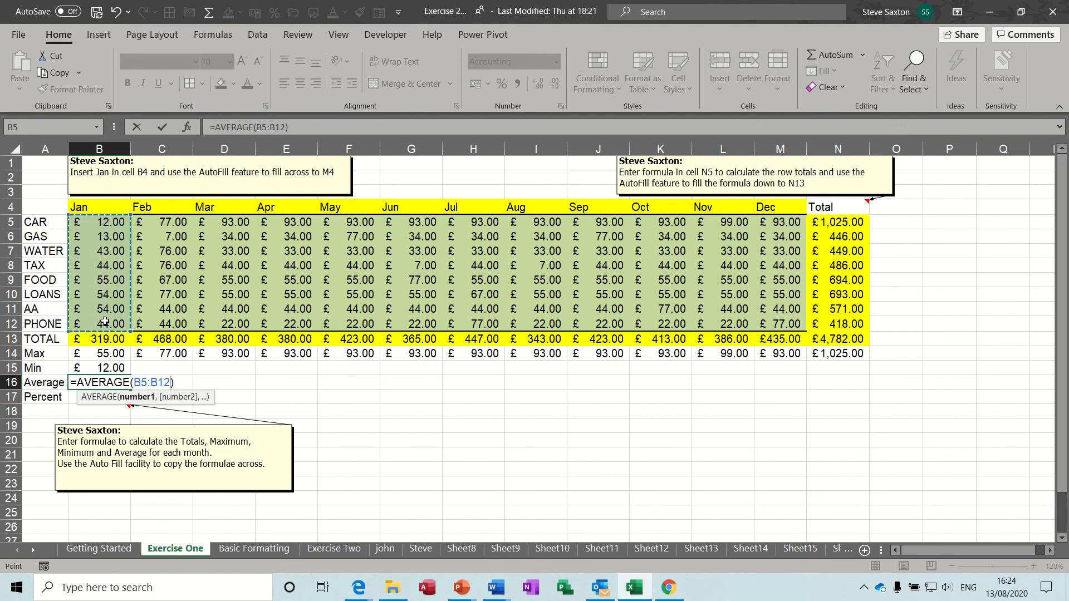
{"action": "left_click", "coordinate": [162, 127]}
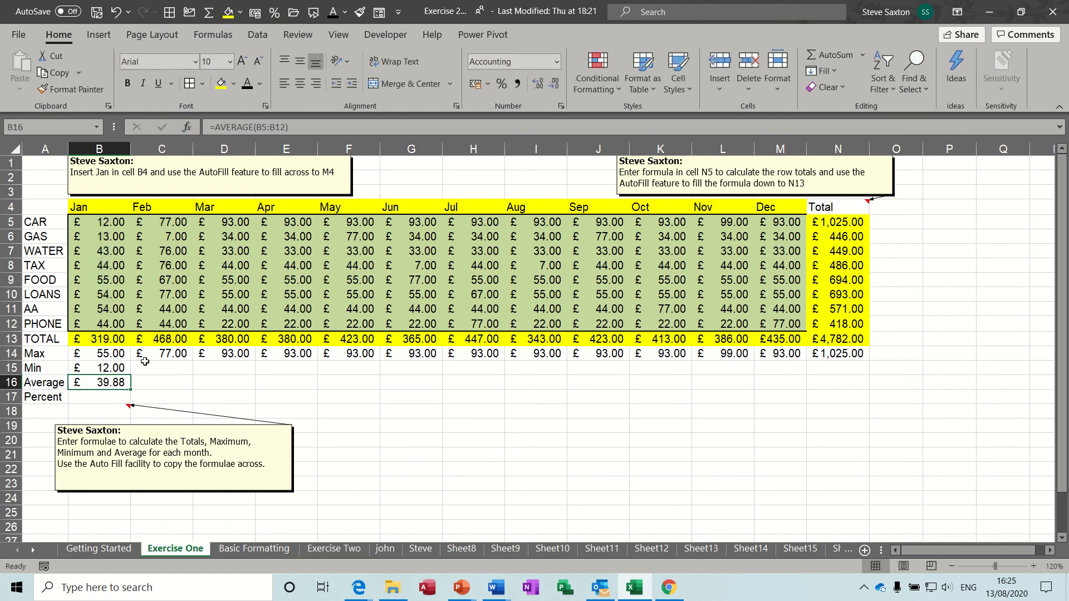
{"action": "left_click_drag", "start_coordinate": [110, 367], "coordinate": [866, 390]}
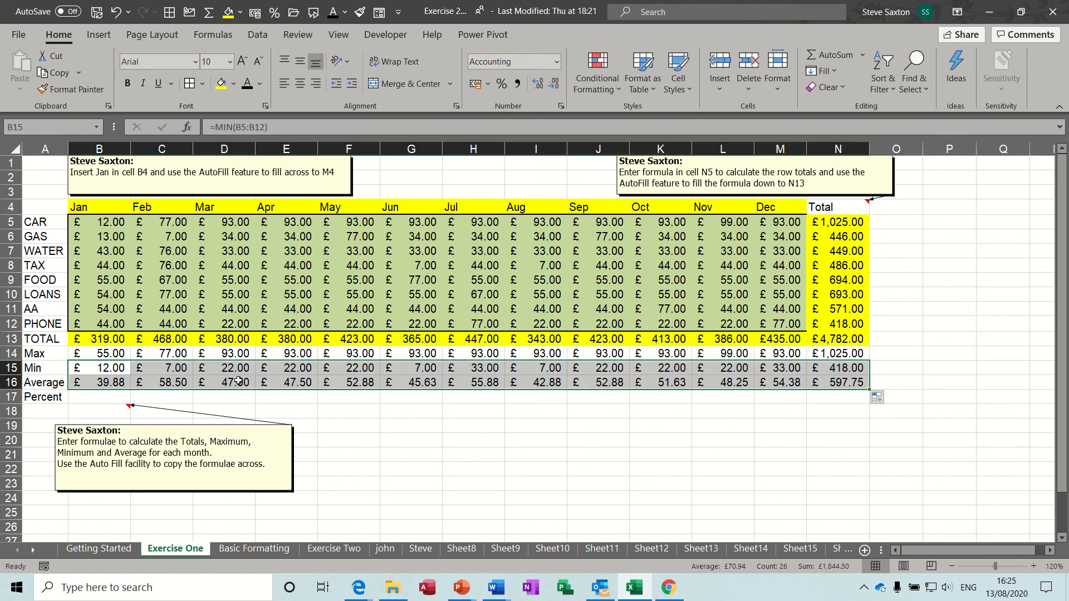
{"action": "left_click", "coordinate": [98, 396]}
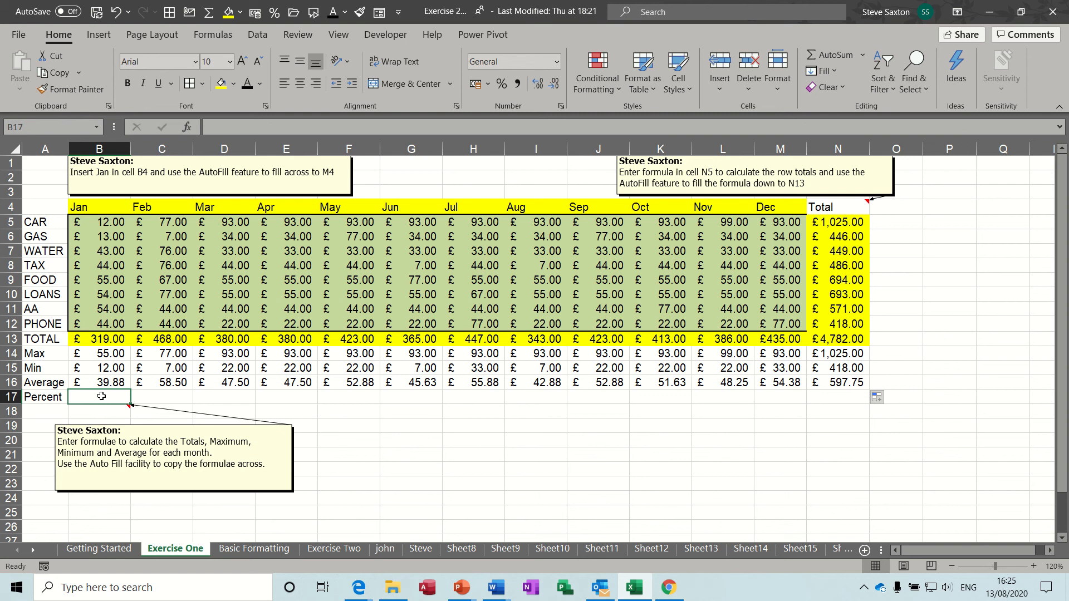
Enter =B13/N13 in B17 for January's share of the grand total
{"action": "left_click", "coordinate": [104, 338]}
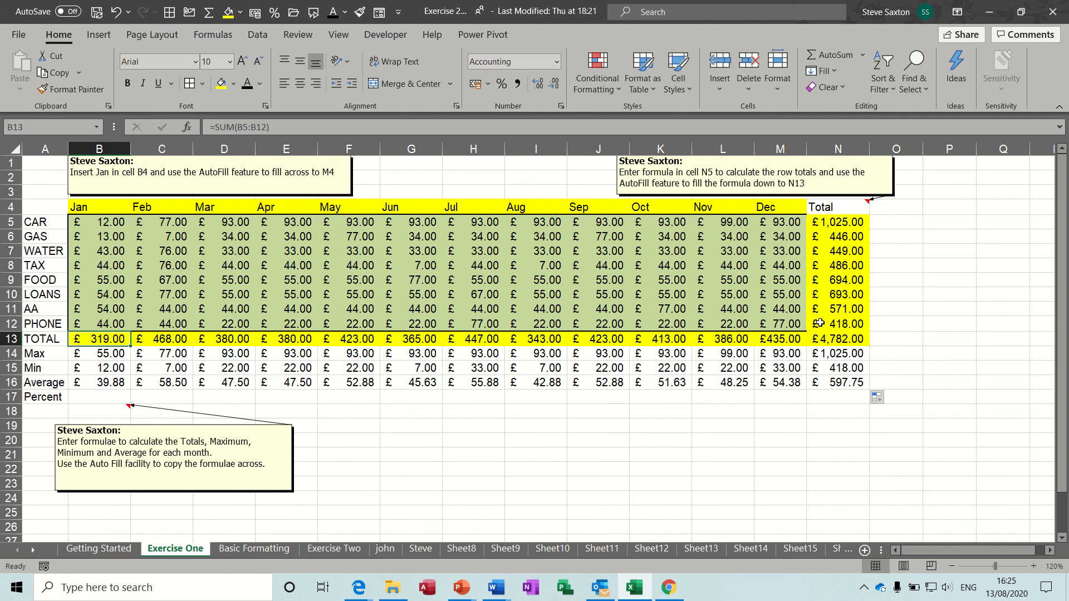
{"action": "left_click", "coordinate": [842, 346]}
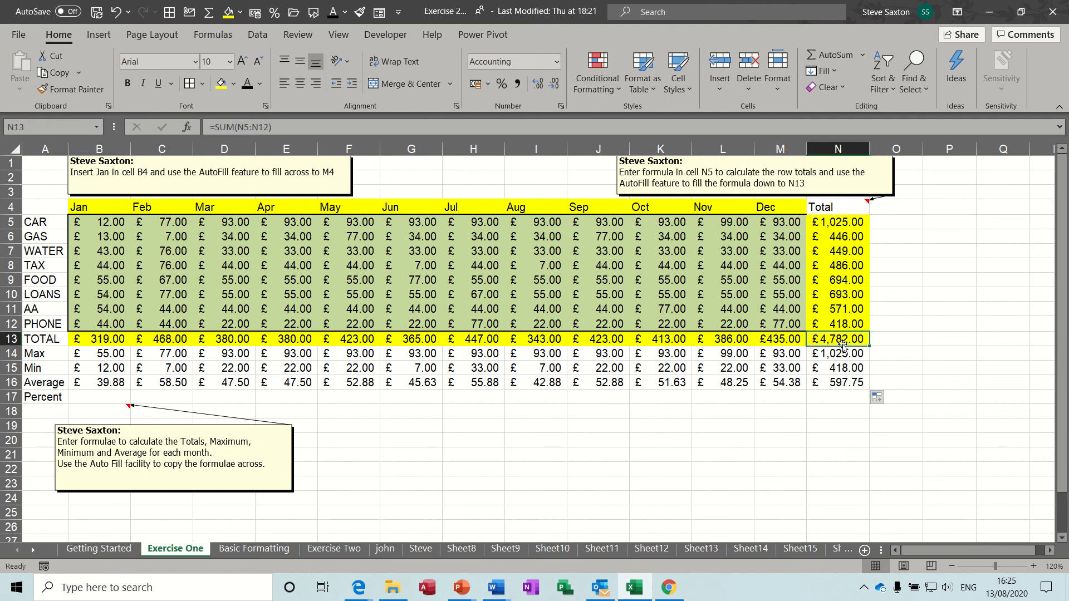
{"action": "left_click", "coordinate": [112, 397]}
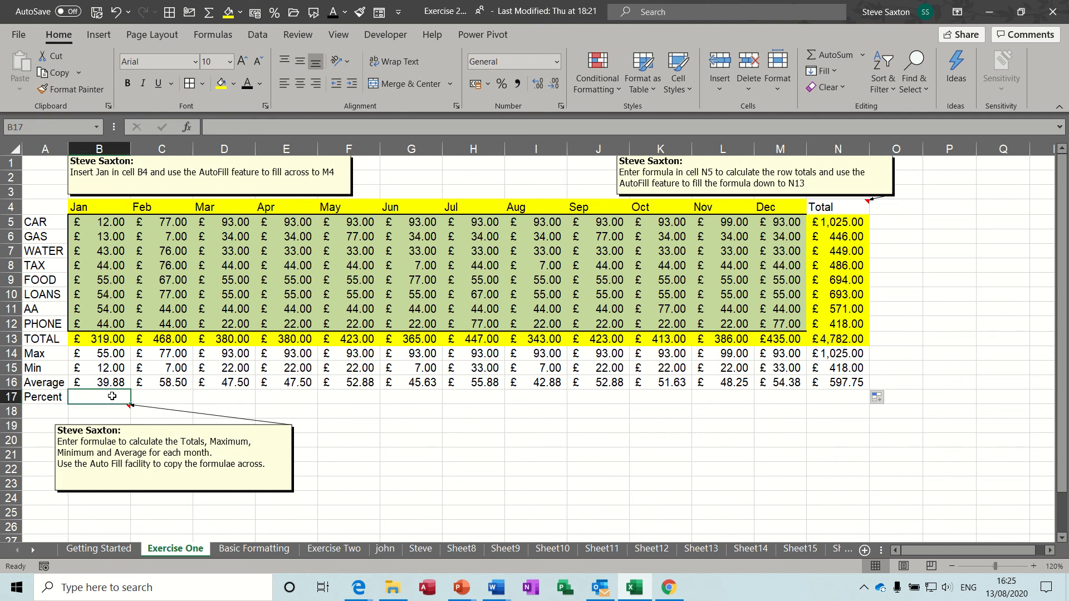
{"action": "type", "text": "="}
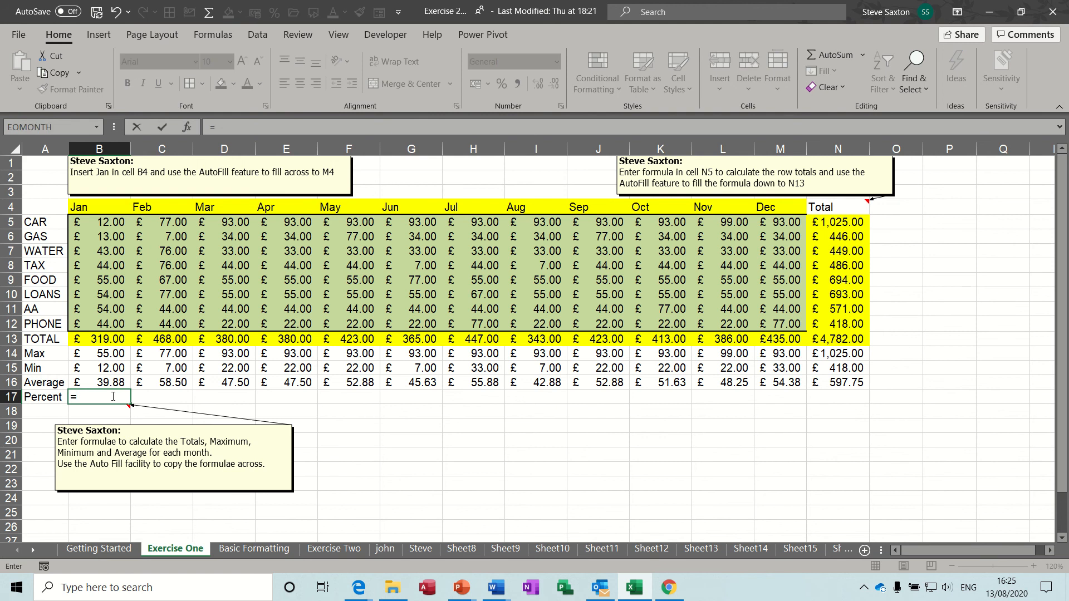
{"action": "left_click", "coordinate": [105, 340]}
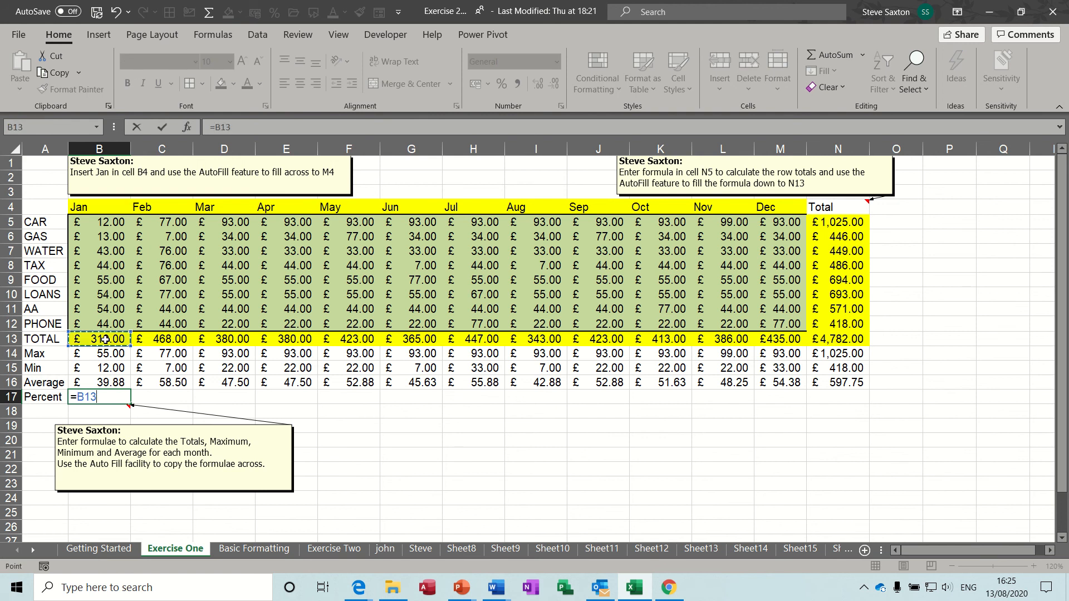
{"action": "type", "text": "/"}
{"action": "left_click", "coordinate": [834, 337]}
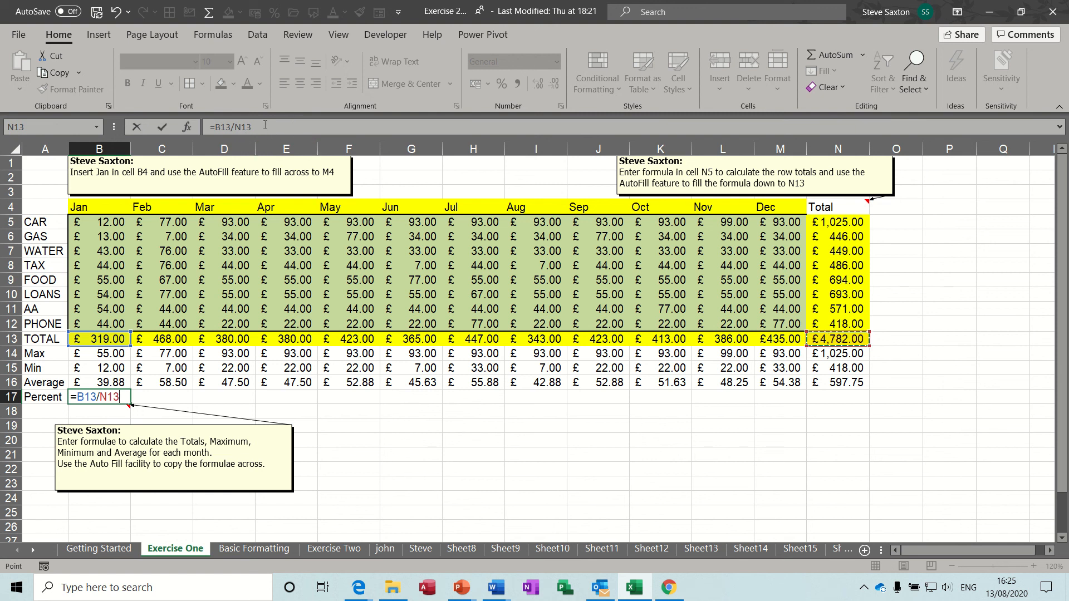
{"action": "left_click", "coordinate": [163, 127]}
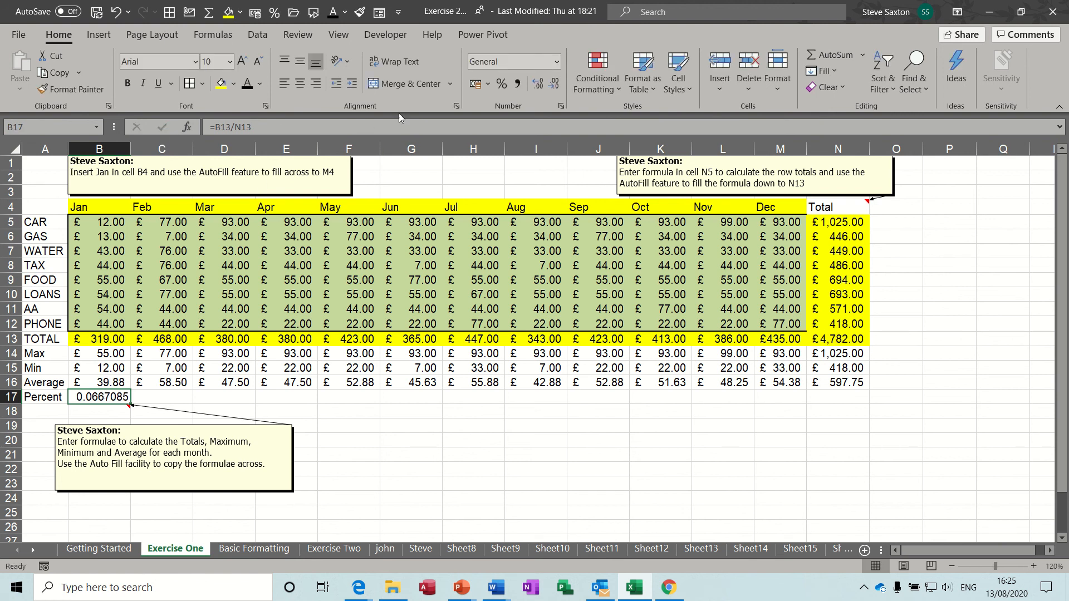
Format B17 as a percentage with two decimals (6.67%) and copy it to C17:D17
{"action": "left_click", "coordinate": [502, 84]}
{"action": "left_click", "coordinate": [539, 86]}
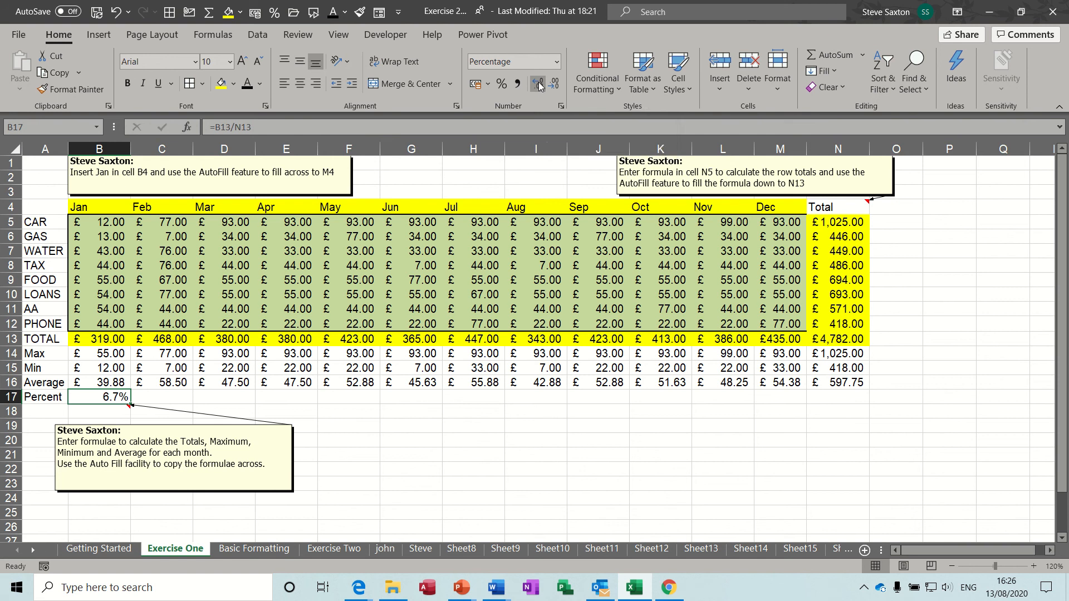
{"action": "left_click", "coordinate": [540, 86]}
{"action": "left_click_drag", "start_coordinate": [130, 403], "coordinate": [238, 410]}
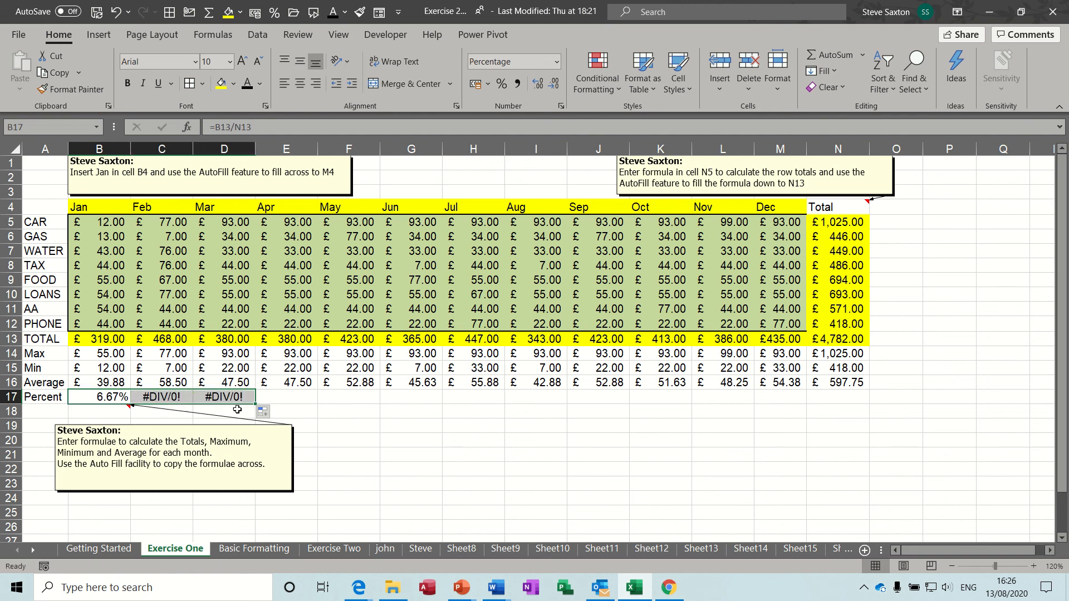
{"action": "left_click", "coordinate": [159, 397]}
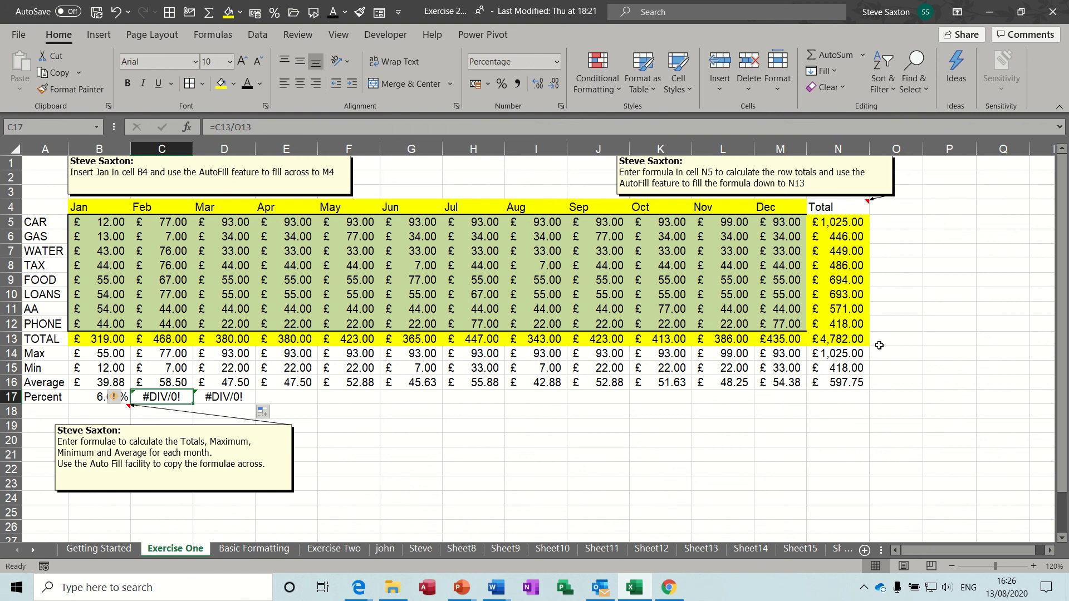
Fill O13 yellow like the total row and check which empty cell D17 divides by
{"action": "left_click", "coordinate": [897, 342]}
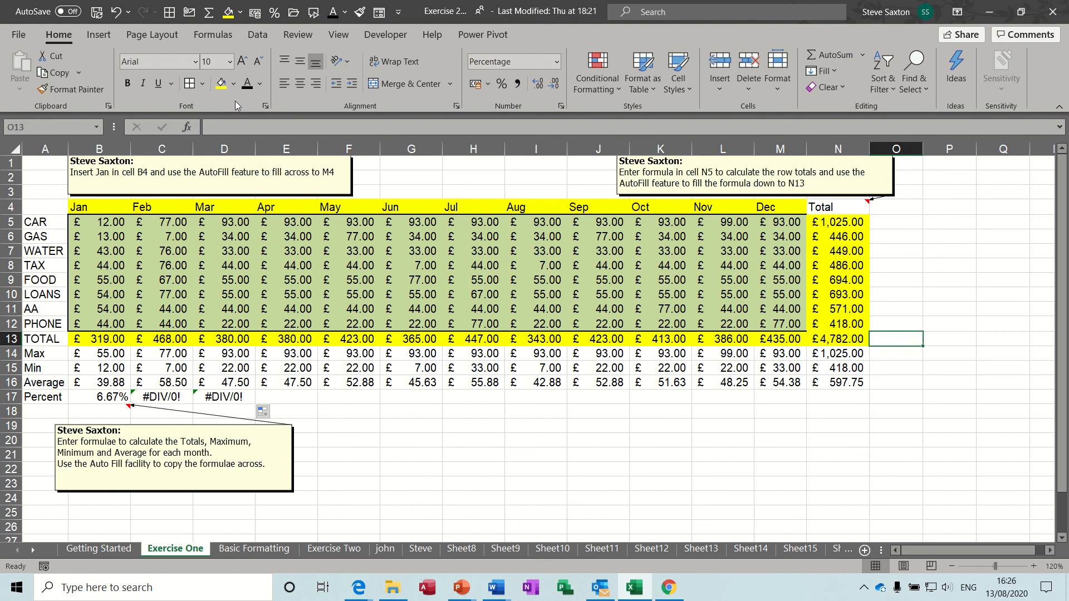
{"action": "left_click", "coordinate": [220, 83]}
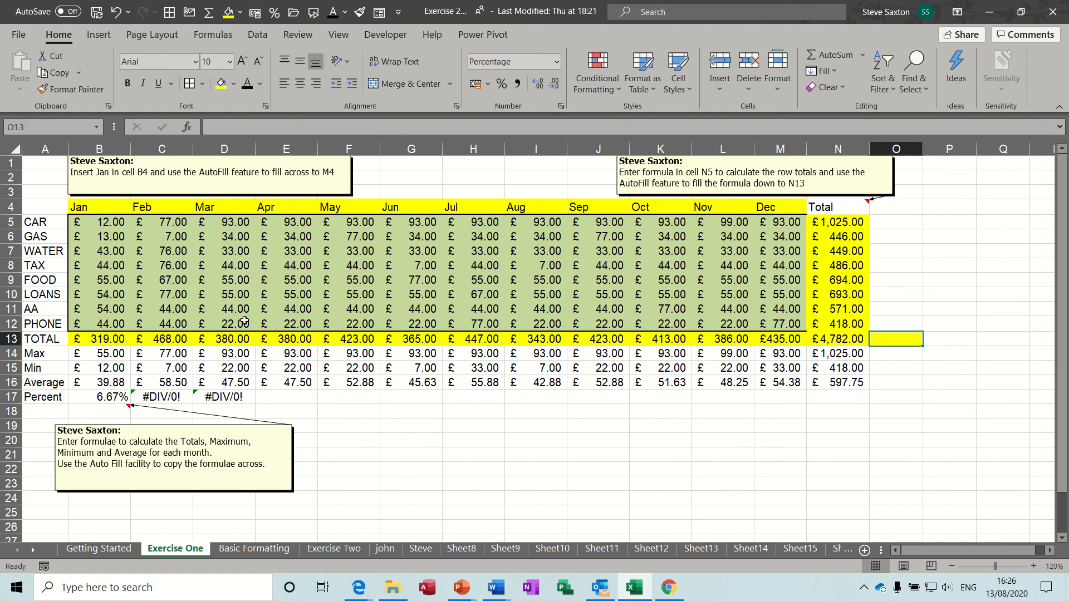
{"action": "left_click", "coordinate": [226, 397]}
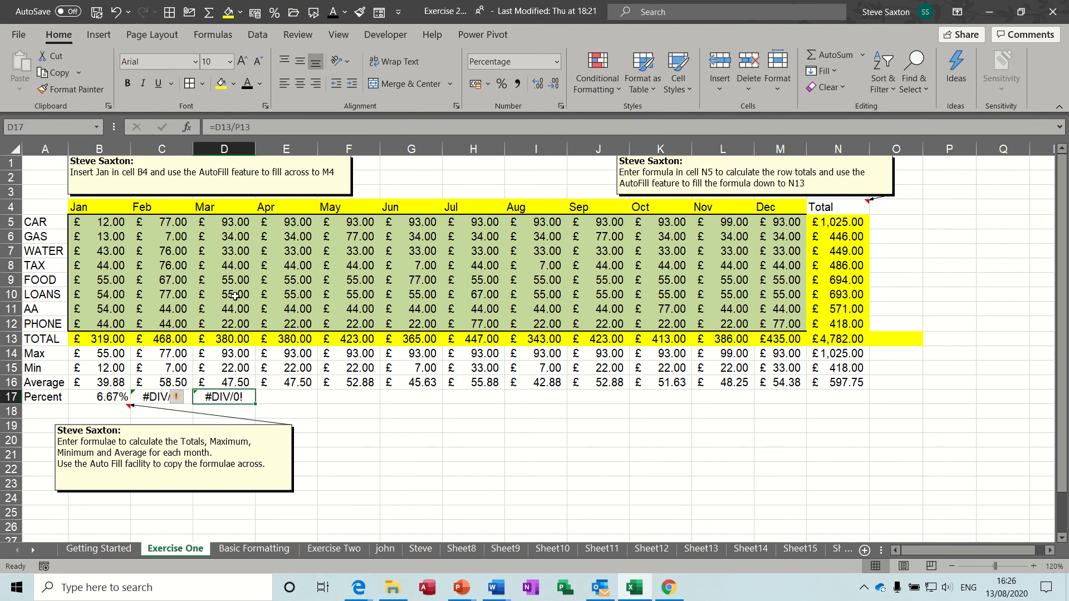
{"action": "left_click", "coordinate": [939, 336]}
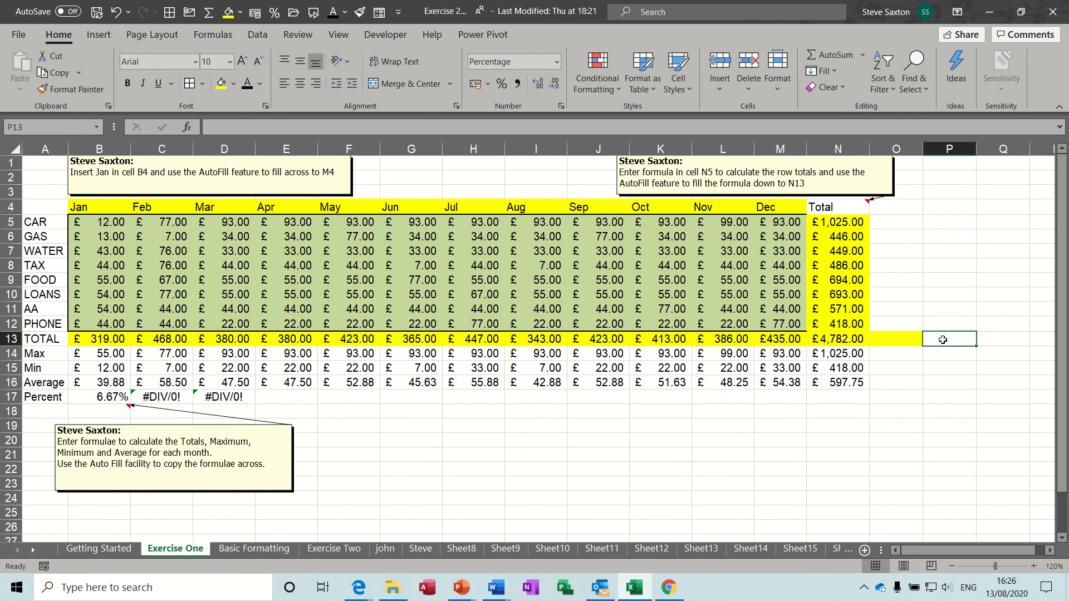
Fill P13 yellow and review the Max and Min formulas in B14:D15
{"action": "left_click", "coordinate": [221, 84]}
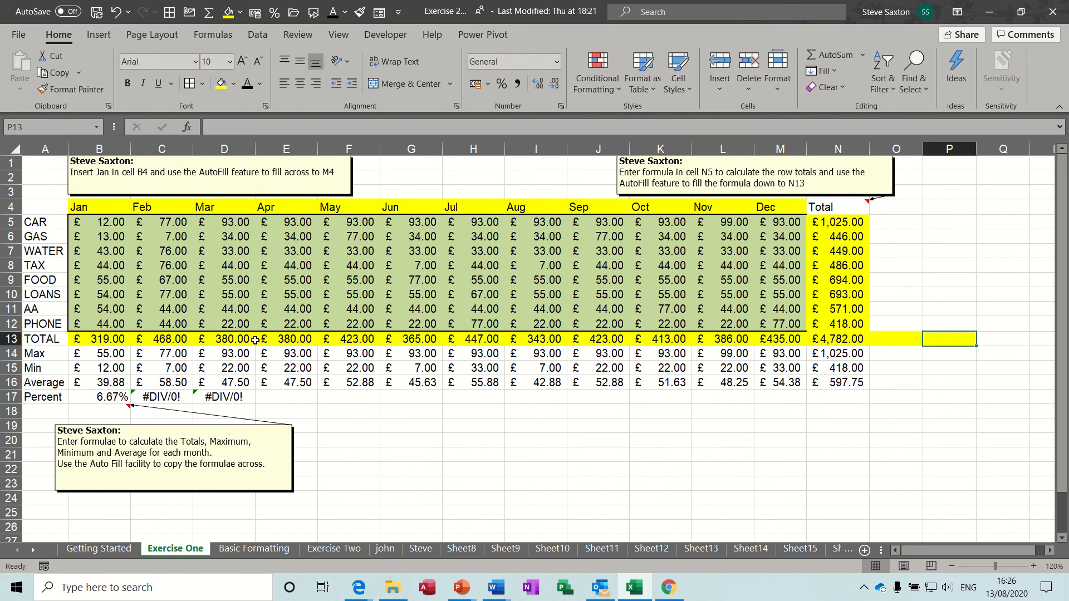
{"action": "left_click", "coordinate": [109, 397]}
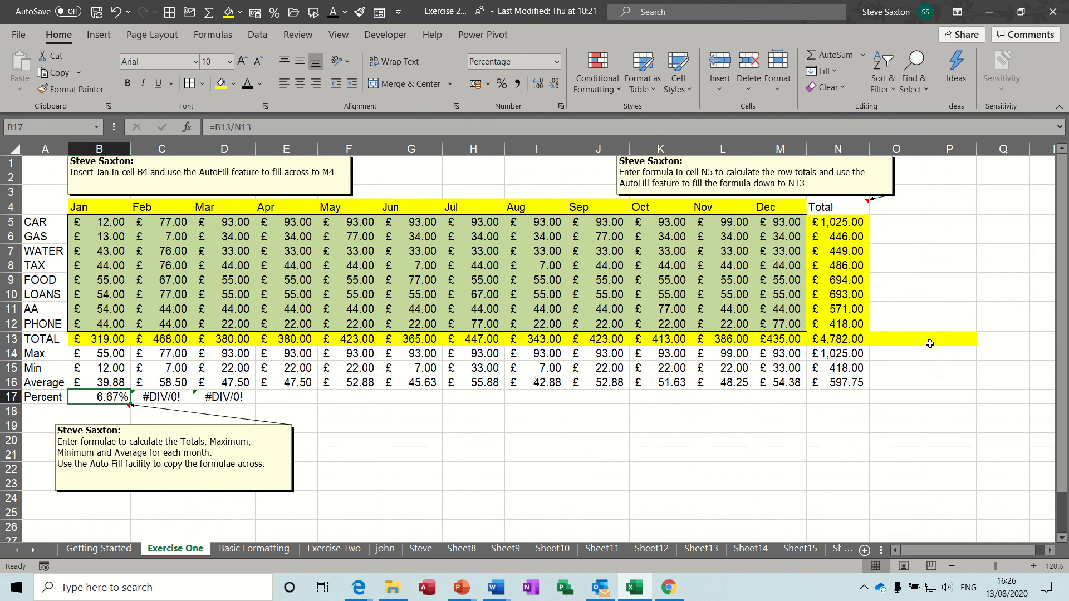
{"action": "left_click", "coordinate": [108, 353]}
{"action": "left_click", "coordinate": [103, 369]}
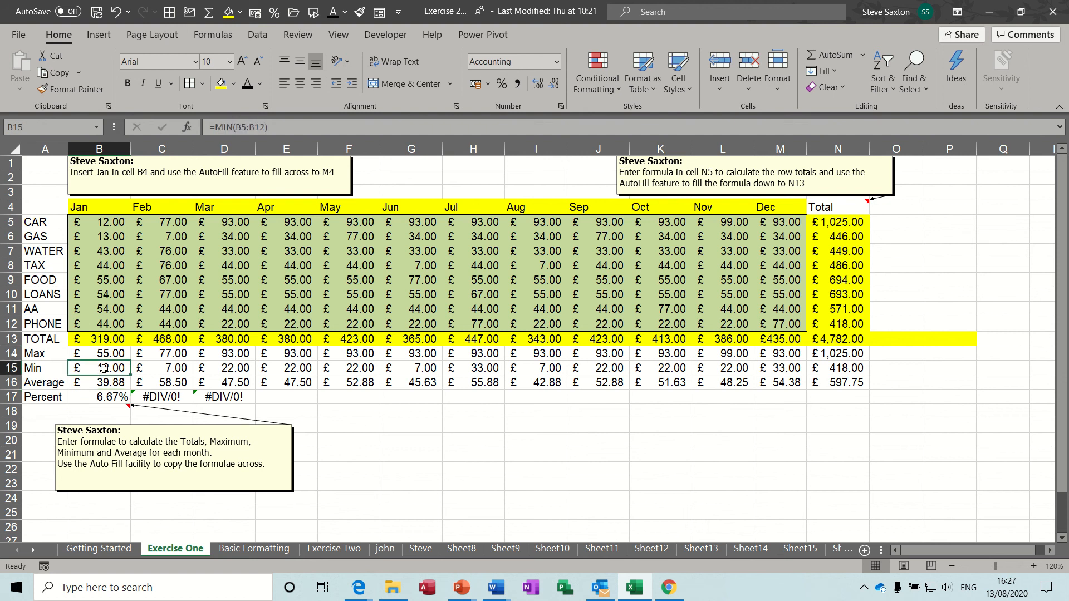
{"action": "left_click", "coordinate": [104, 352]}
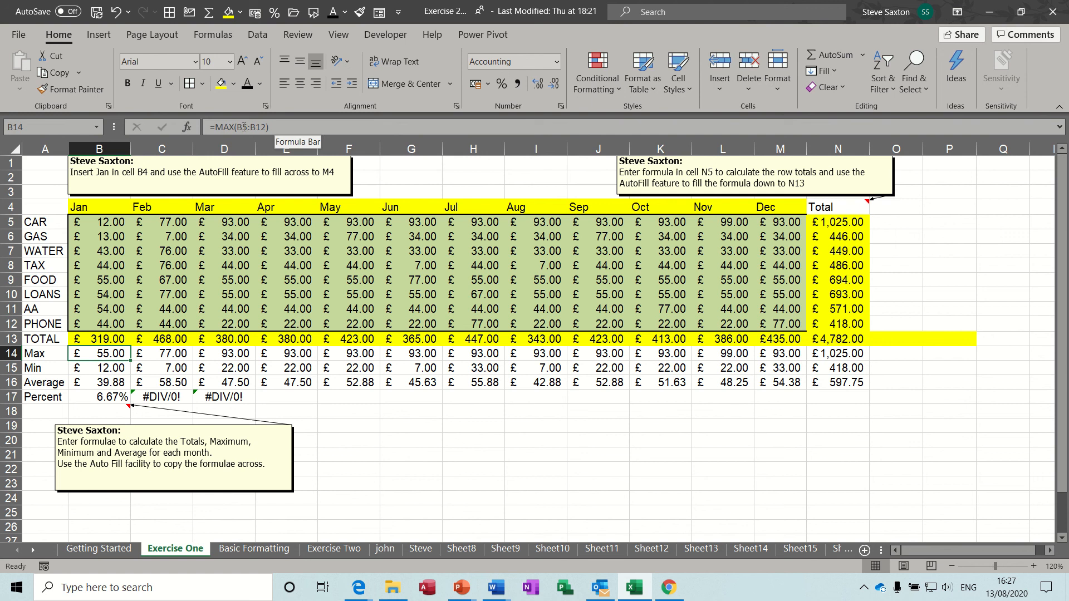
{"action": "left_click", "coordinate": [162, 353]}
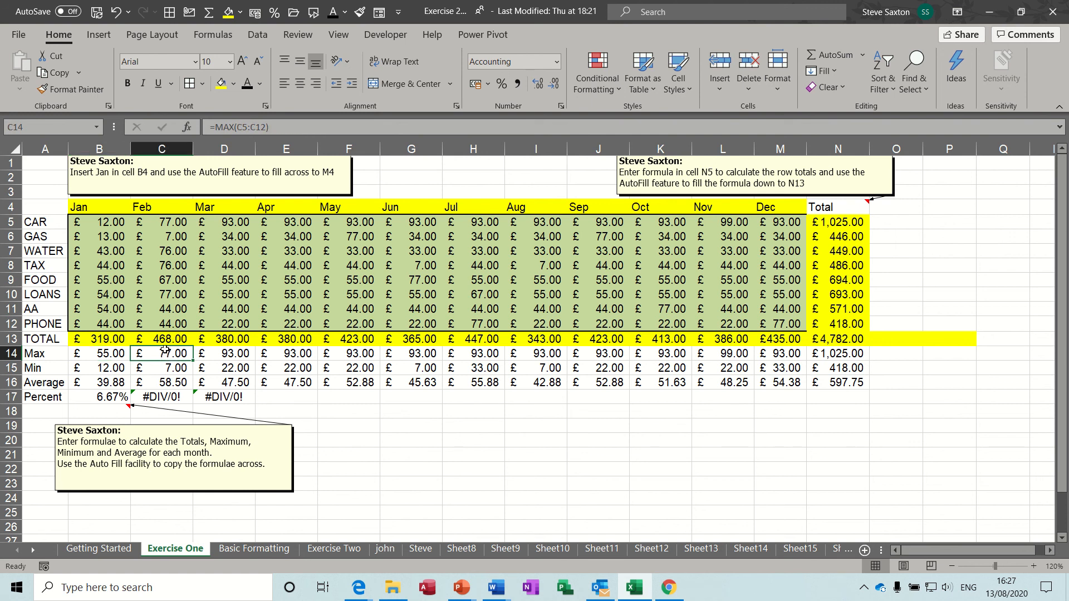
{"action": "left_click", "coordinate": [228, 353]}
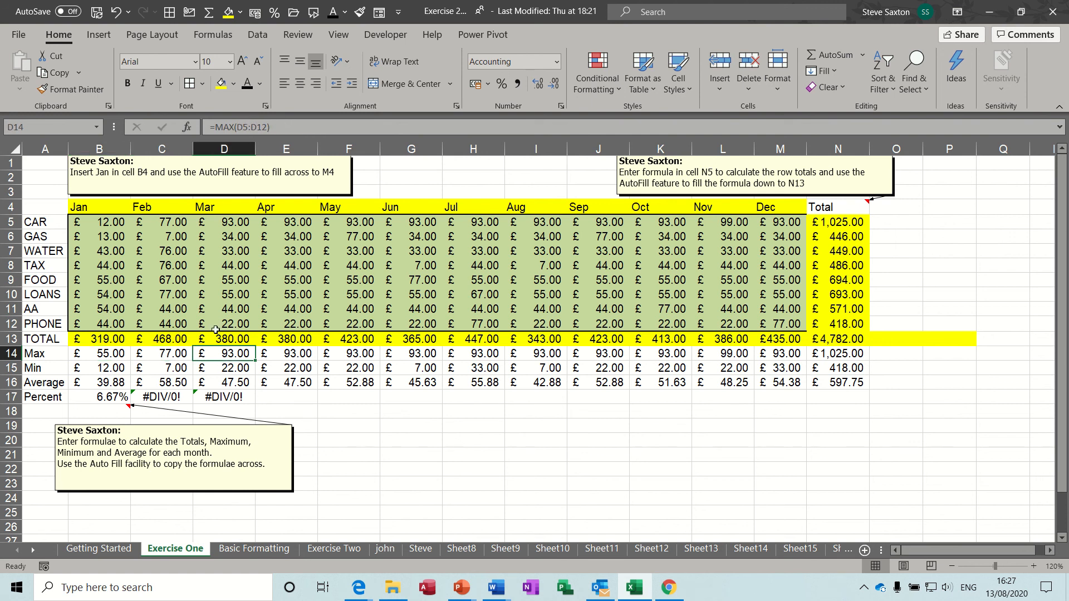
{"action": "left_click", "coordinate": [100, 396]}
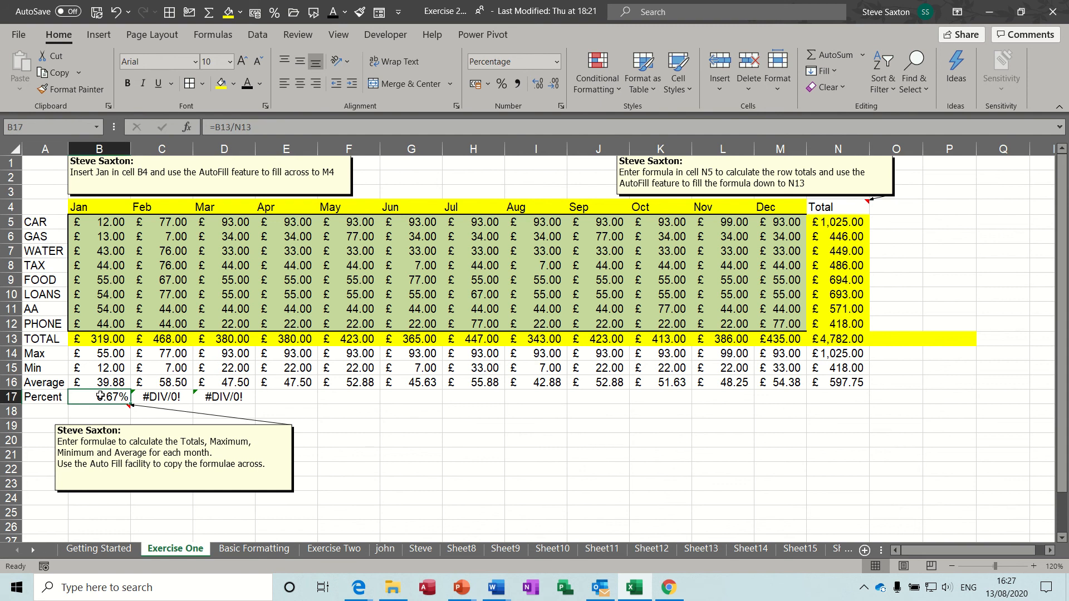
Compare the #DIV/0! Percent formulas with the N13 grand total and reopen B17's formula for editing
{"action": "left_click", "coordinate": [169, 397]}
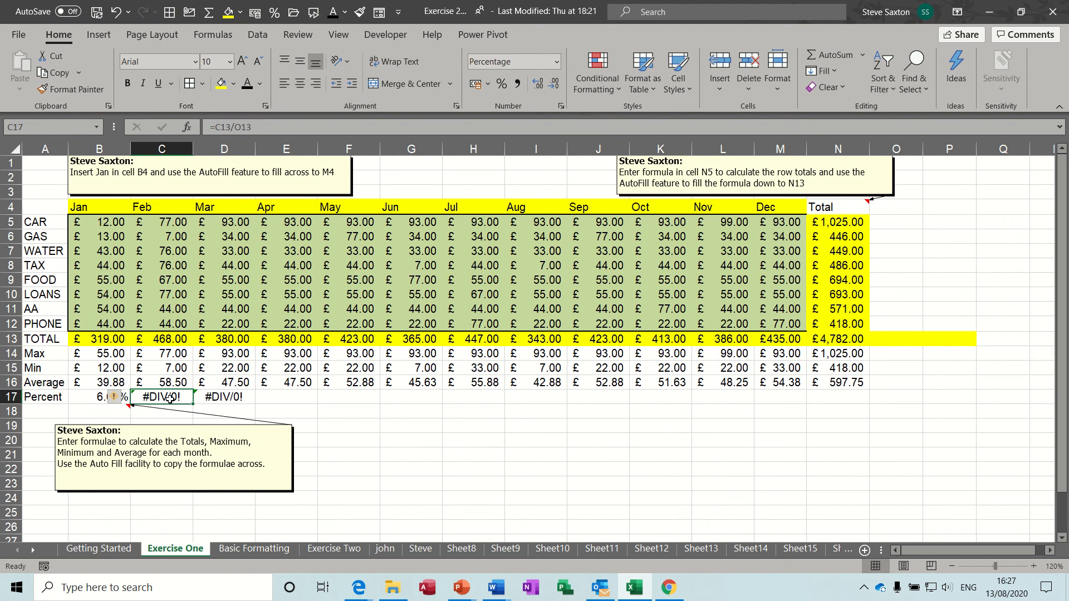
{"action": "left_click", "coordinate": [223, 398]}
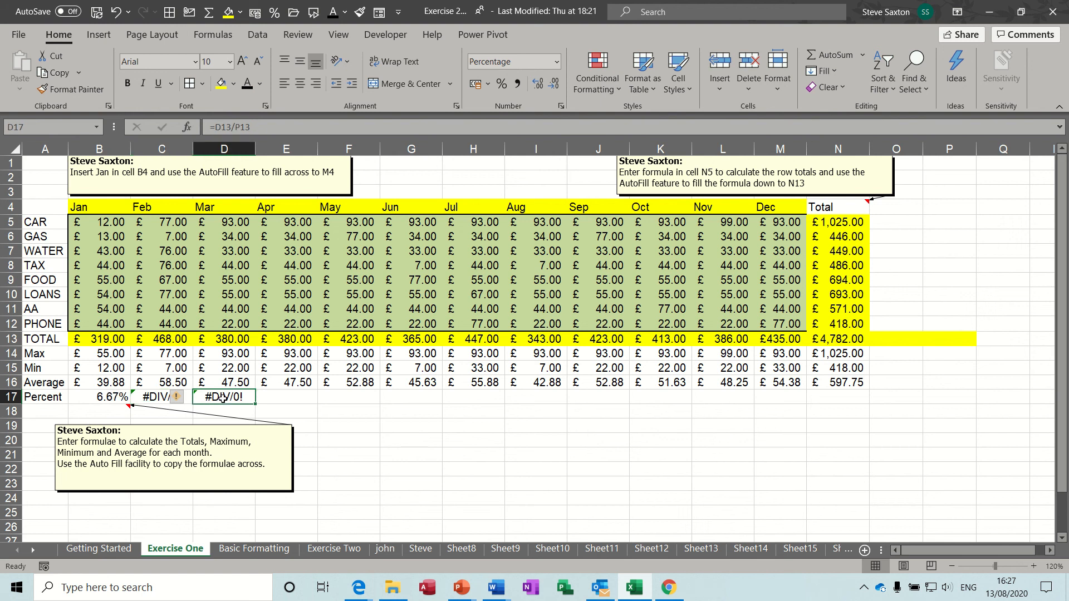
{"action": "left_click", "coordinate": [282, 396]}
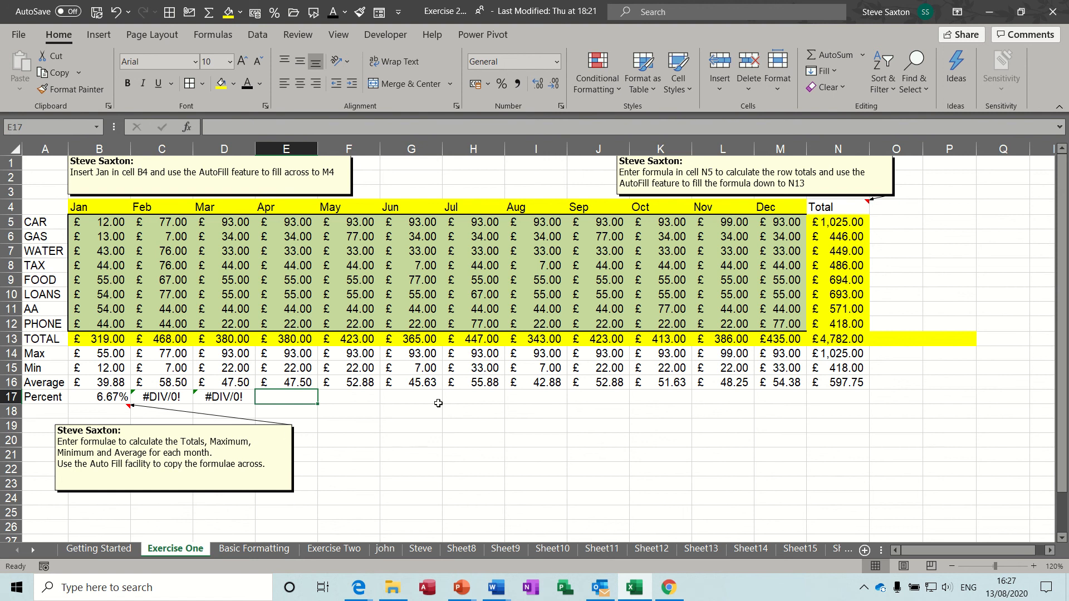
{"action": "left_click", "coordinate": [778, 398]}
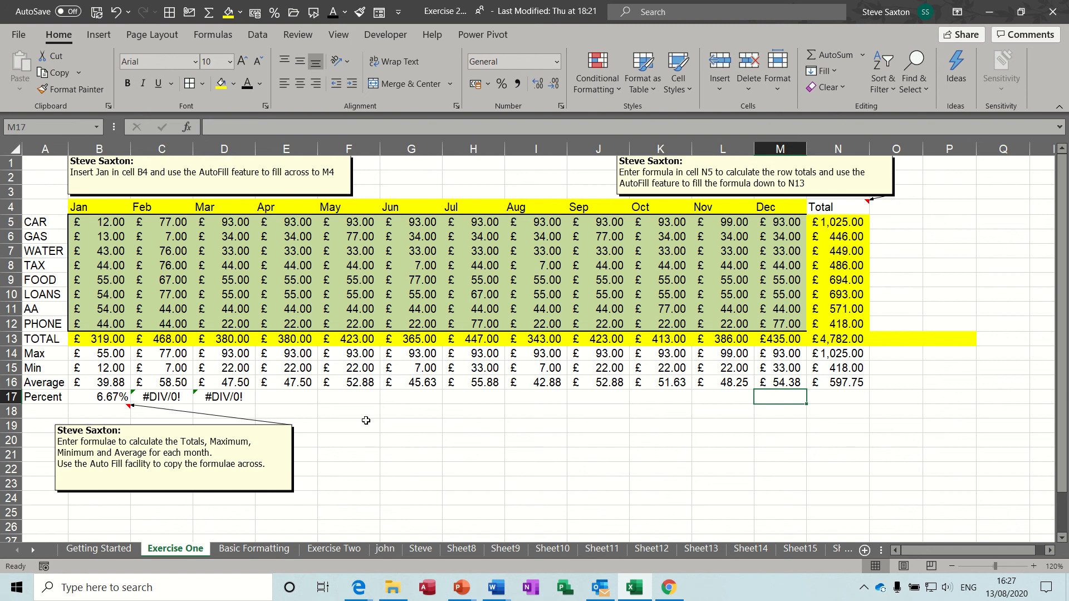
{"action": "left_click", "coordinate": [94, 397]}
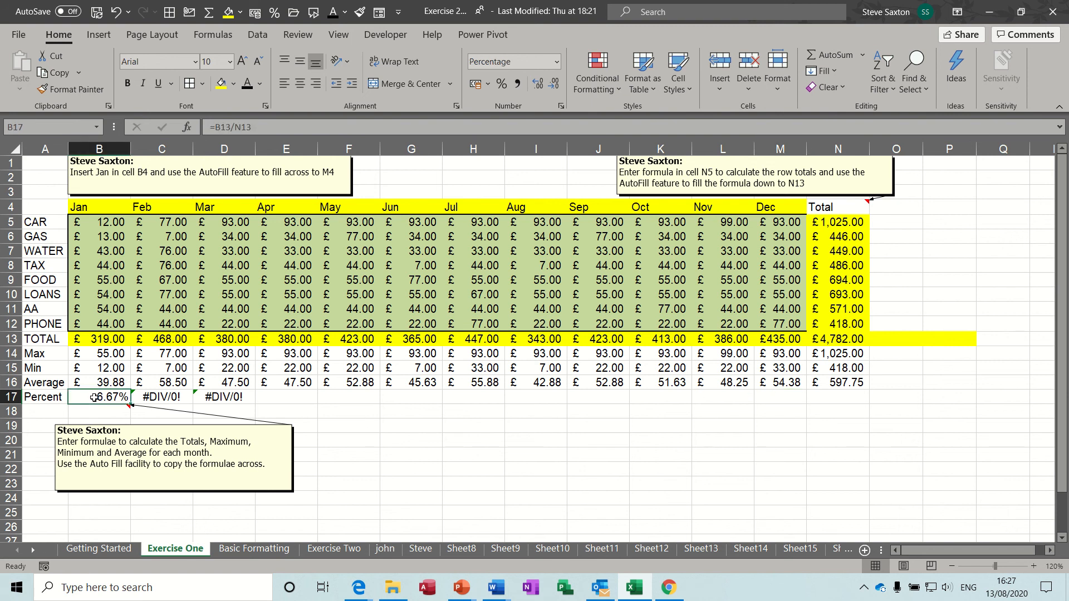
{"action": "left_click", "coordinate": [839, 337]}
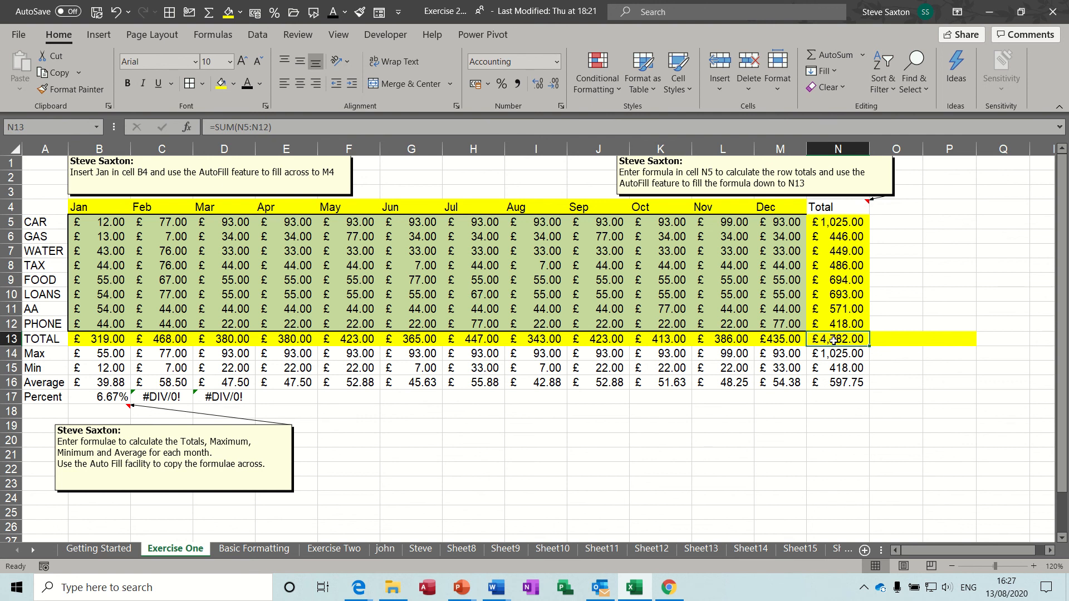
{"action": "left_click", "coordinate": [891, 338]}
{"action": "left_click", "coordinate": [955, 338]}
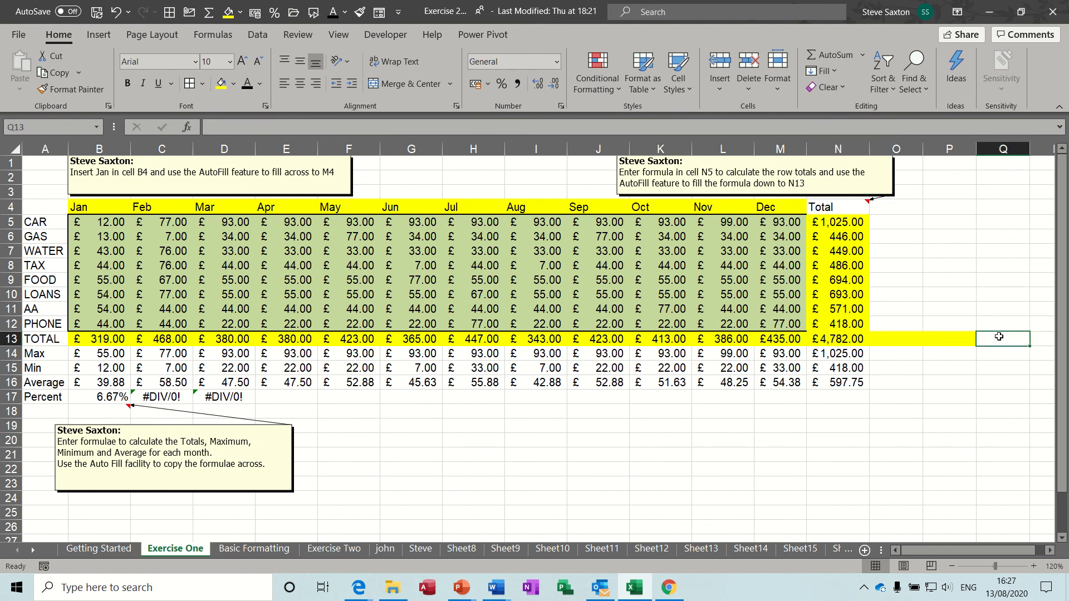
{"action": "left_click", "coordinate": [999, 337]}
{"action": "left_click", "coordinate": [836, 336]}
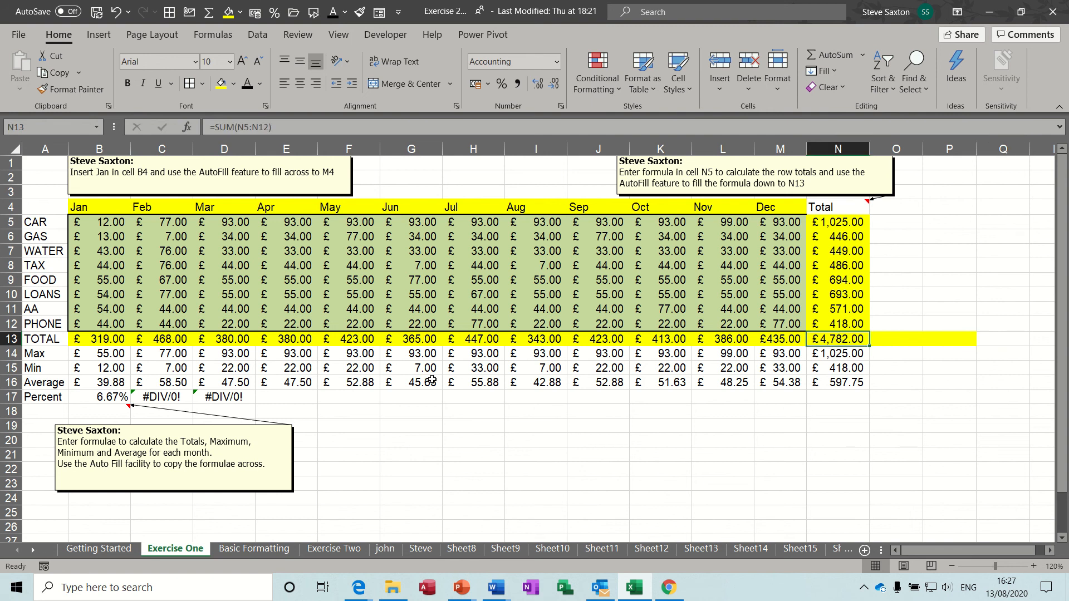
{"action": "left_click", "coordinate": [103, 396]}
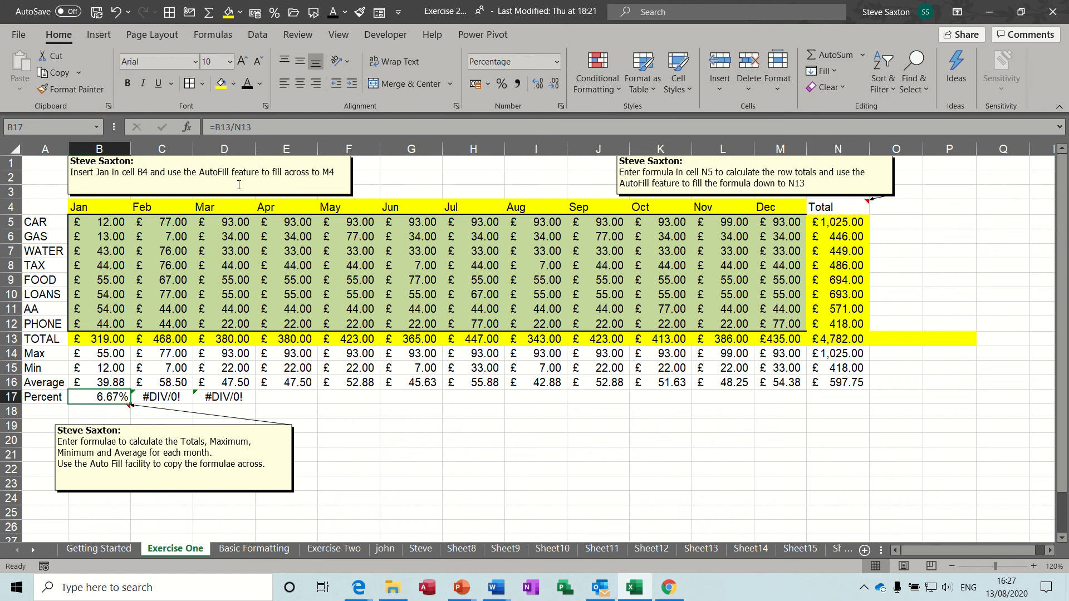
{"action": "left_click", "coordinate": [236, 127]}
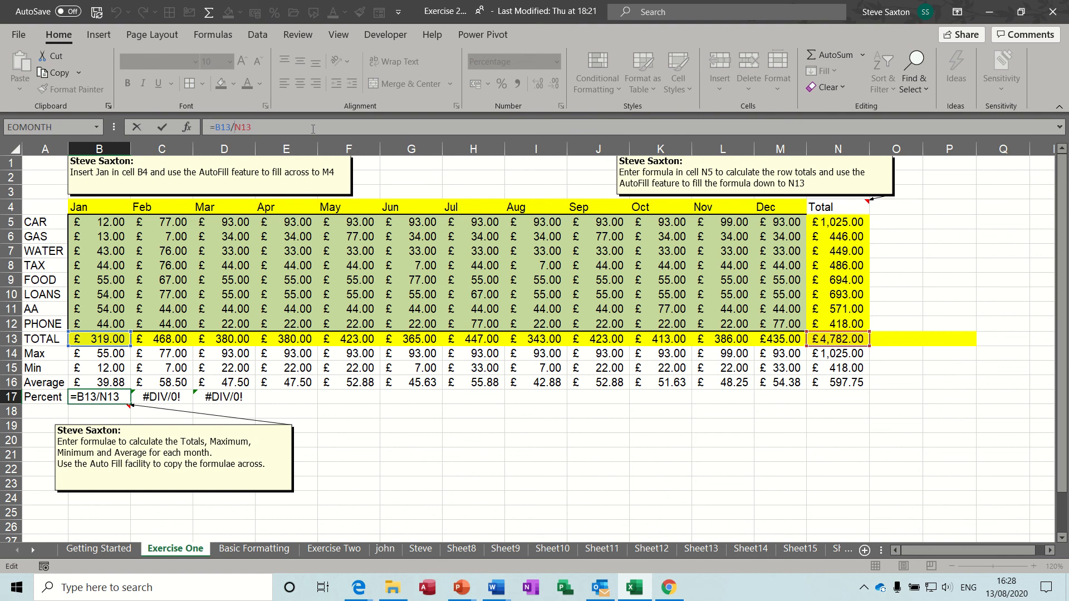
Make B17 divide by an absolute $N$13 and fill the formula across to N17
{"action": "key", "text": "F4"}
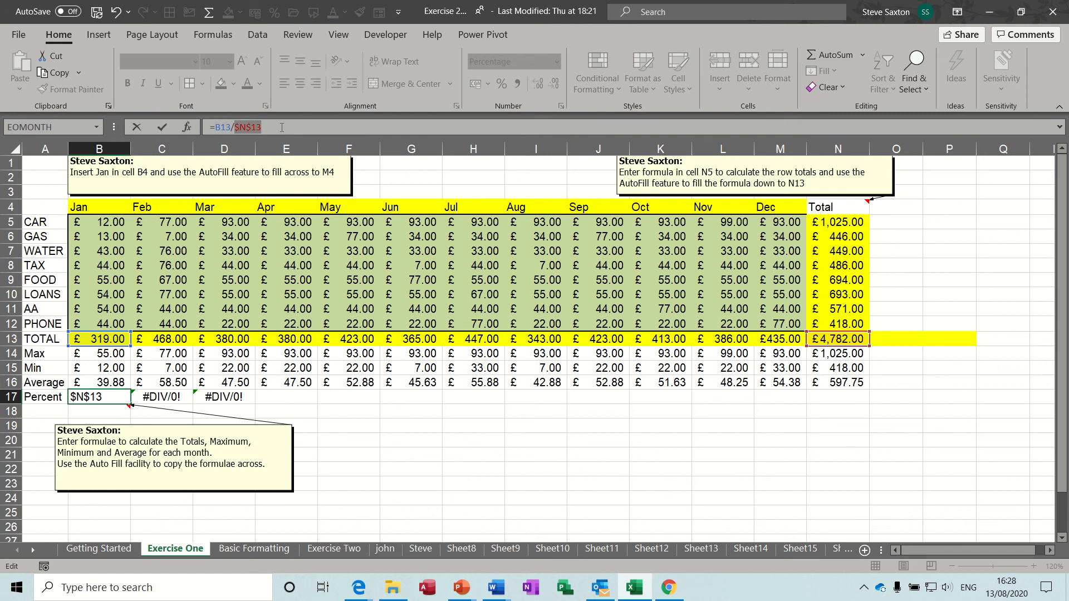
{"action": "left_click", "coordinate": [162, 127]}
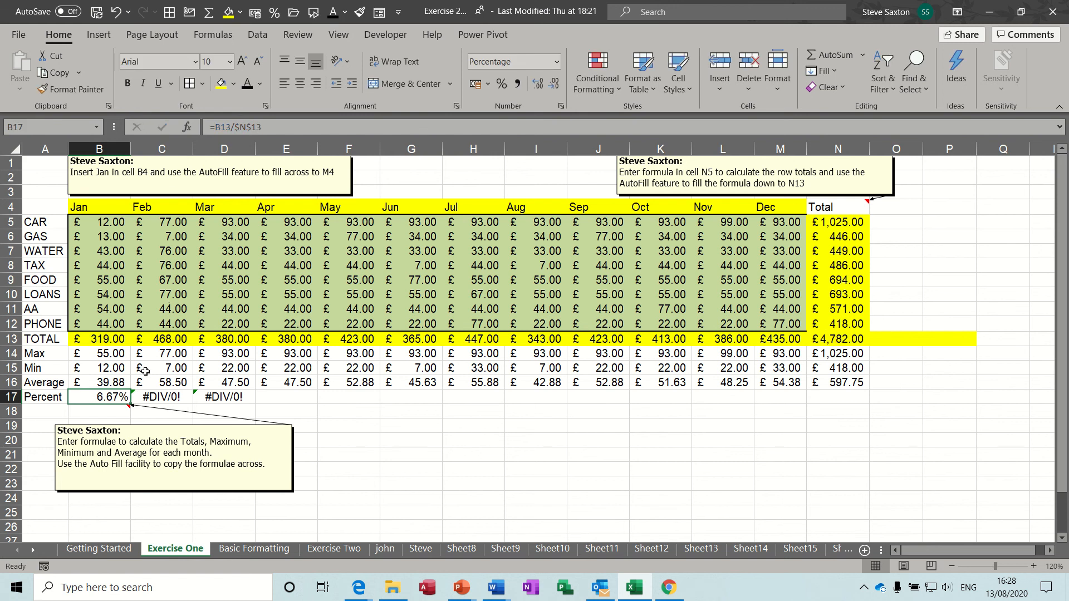
{"action": "left_click_drag", "start_coordinate": [130, 405], "coordinate": [862, 405]}
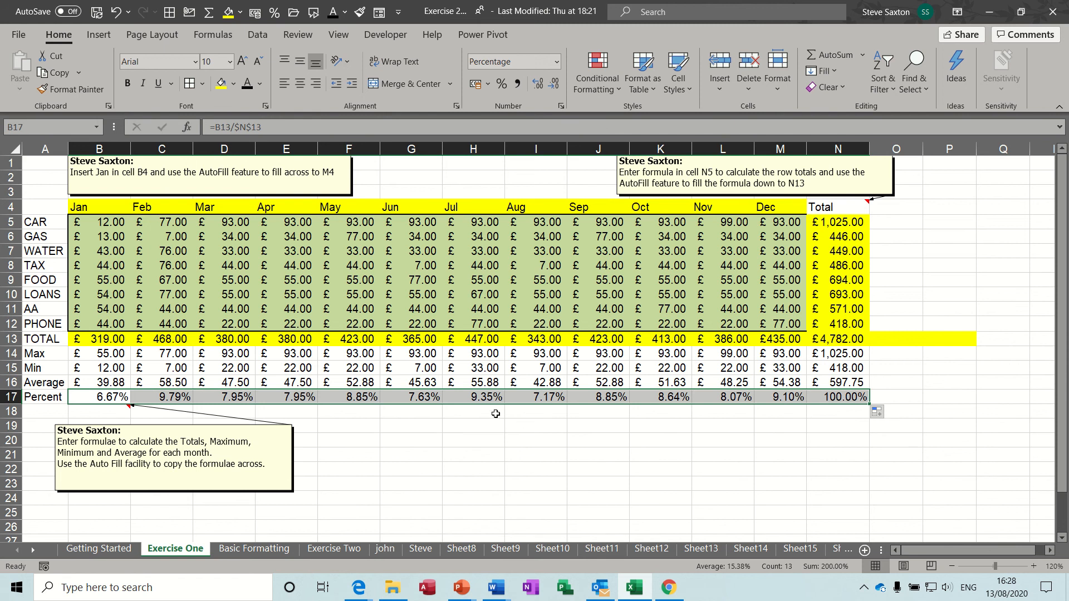
Verify the copied Percent formulas from C17 to M17, totalling 100.00% in N17
{"action": "left_click", "coordinate": [482, 398]}
{"action": "left_click", "coordinate": [550, 396]}
{"action": "left_click", "coordinate": [607, 397]}
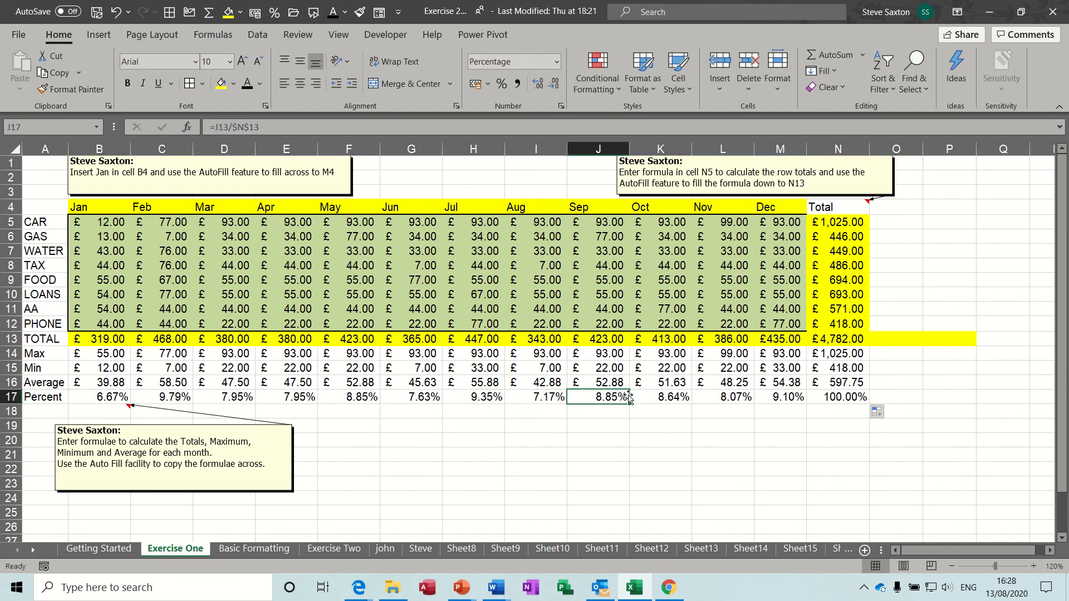
{"action": "left_click", "coordinate": [668, 397]}
{"action": "left_click", "coordinate": [721, 397]}
{"action": "left_click", "coordinate": [773, 397]}
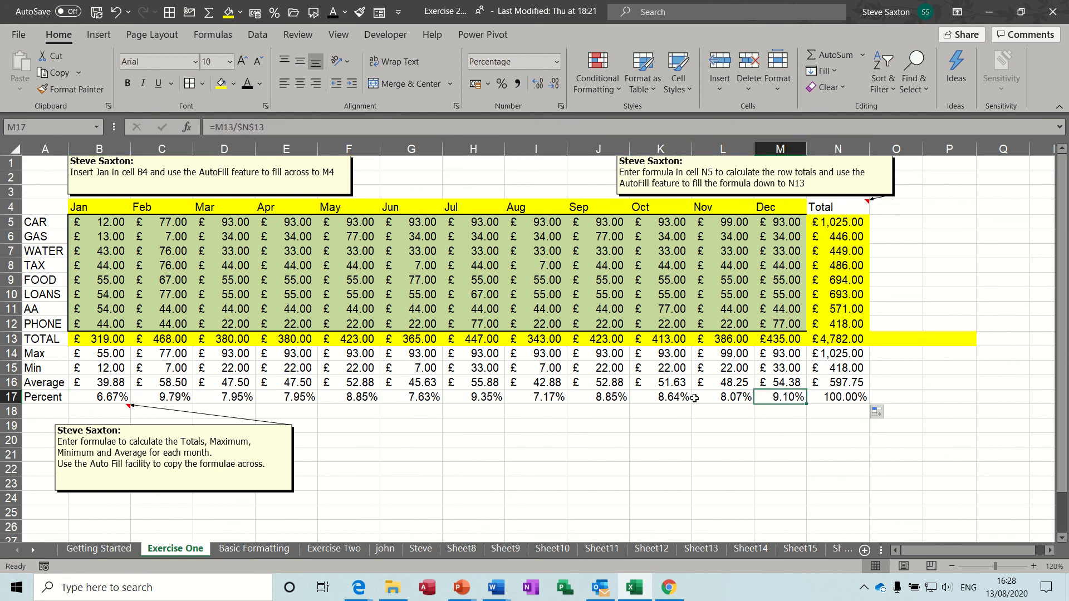
{"action": "left_click", "coordinate": [532, 400]}
{"action": "left_click", "coordinate": [618, 397]}
{"action": "left_click", "coordinate": [663, 397]}
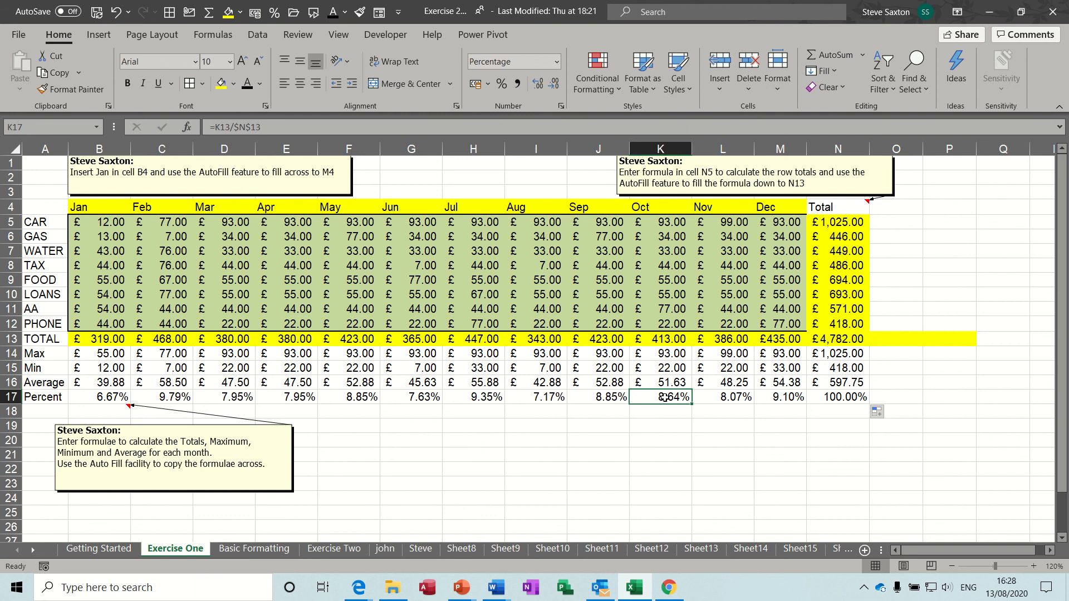
{"action": "left_click", "coordinate": [723, 397]}
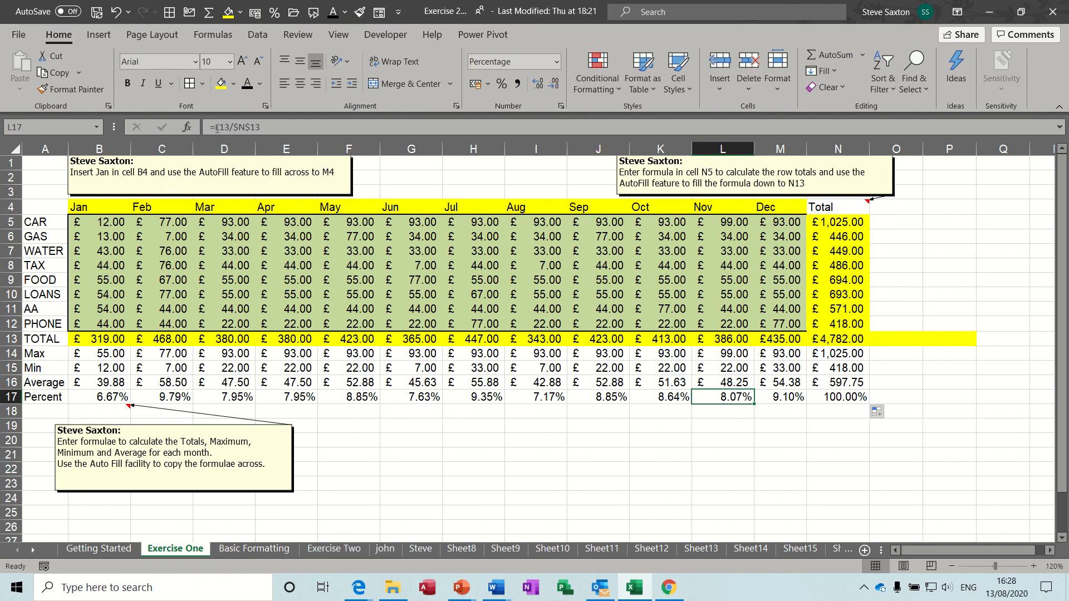
{"action": "left_click", "coordinate": [170, 396]}
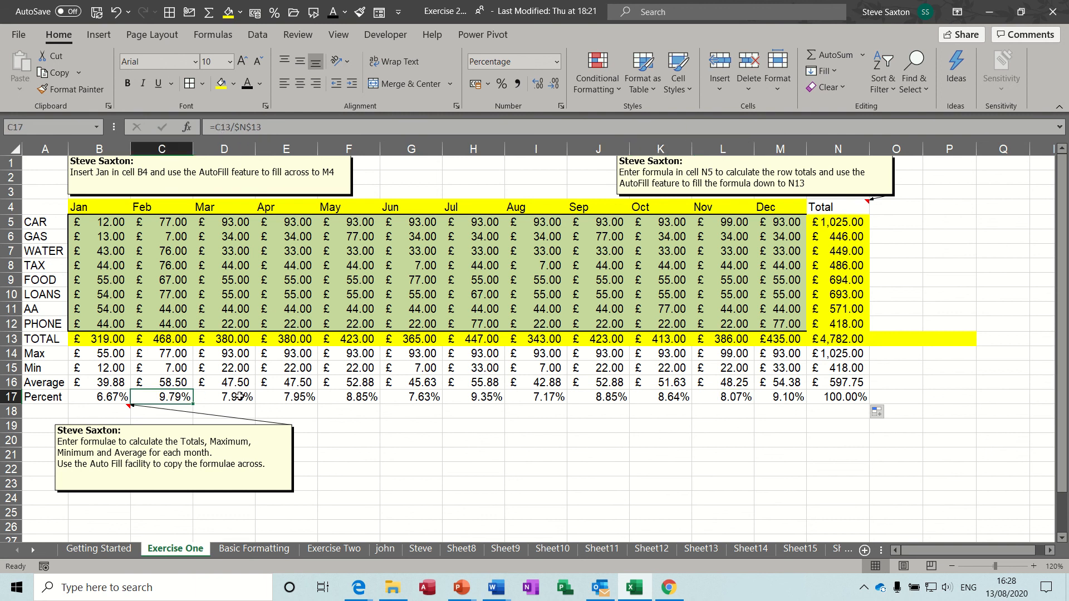
{"action": "left_click", "coordinate": [247, 398]}
{"action": "left_click", "coordinate": [298, 401]}
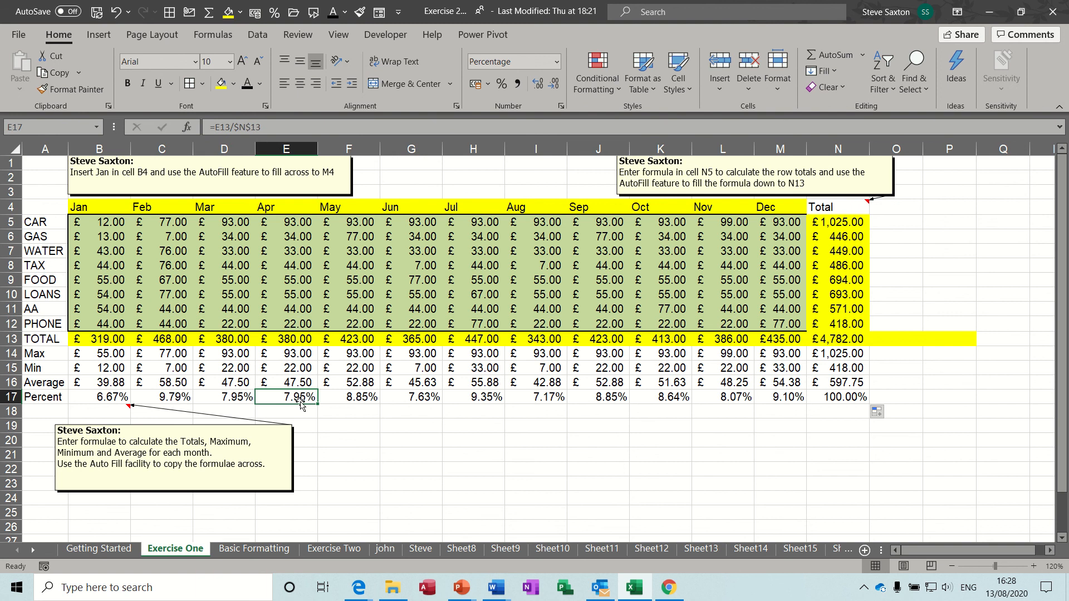
{"action": "left_click", "coordinate": [342, 402]}
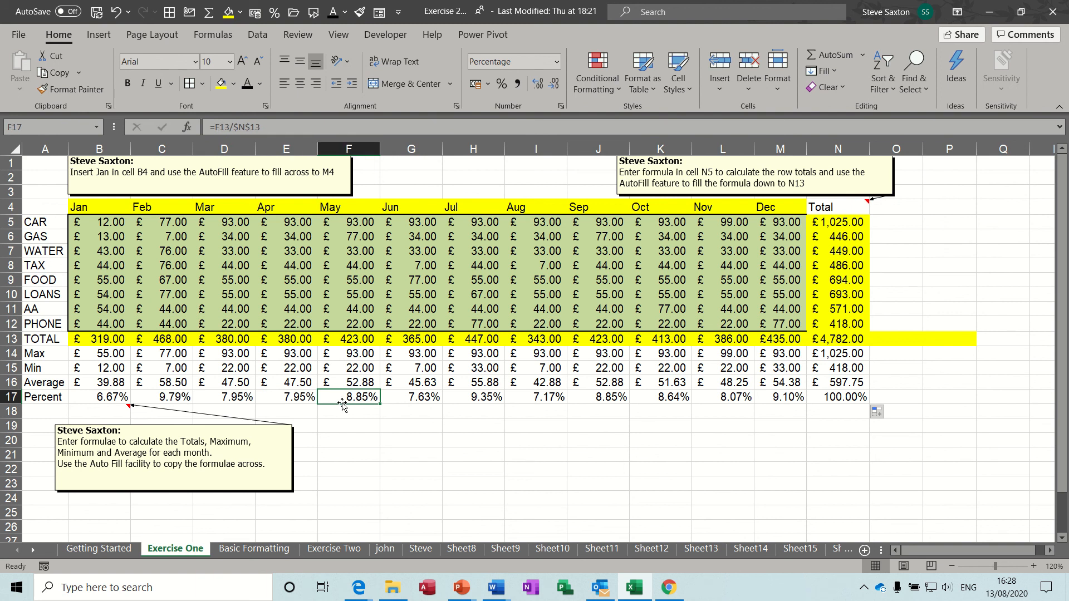
{"action": "left_click", "coordinate": [837, 397]}
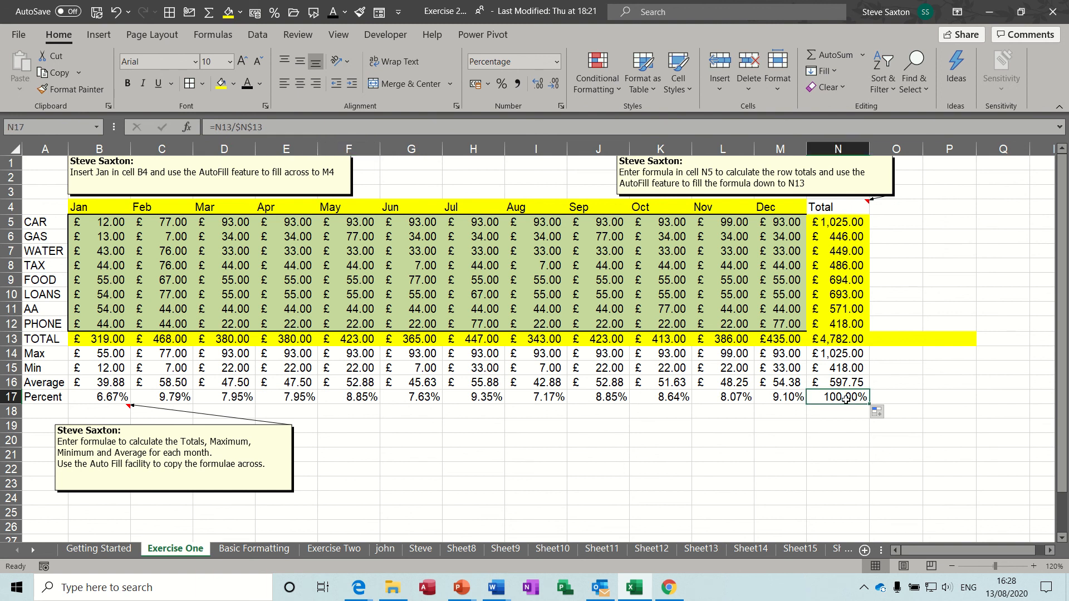
{"action": "left_click", "coordinate": [892, 225]}
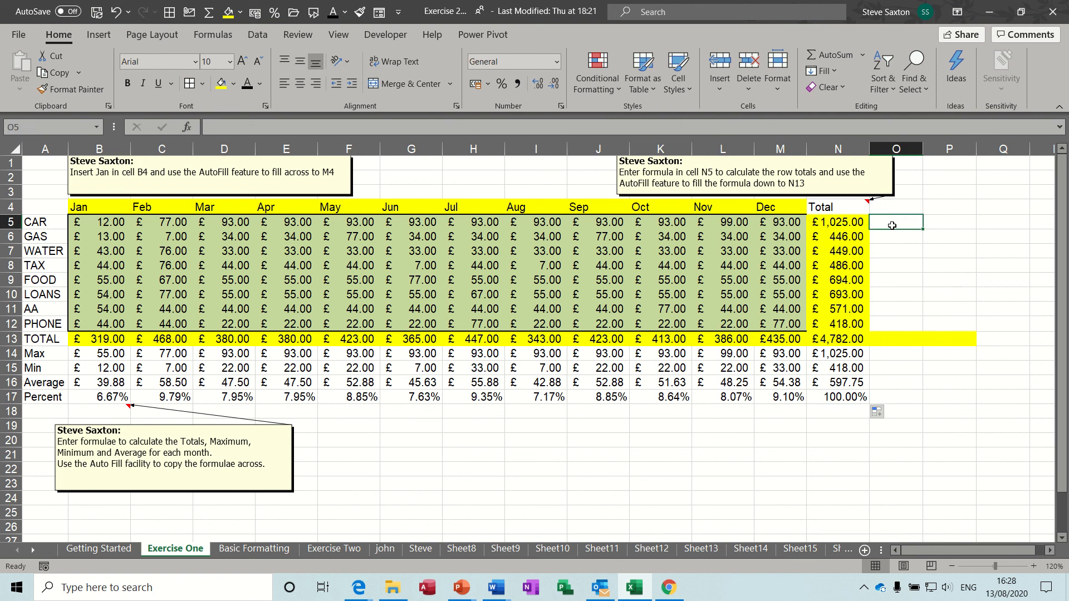
Enter =N5/N13 in O5 as the CAR share, shown as a percentage with two decimals
{"action": "type", "text": "="}
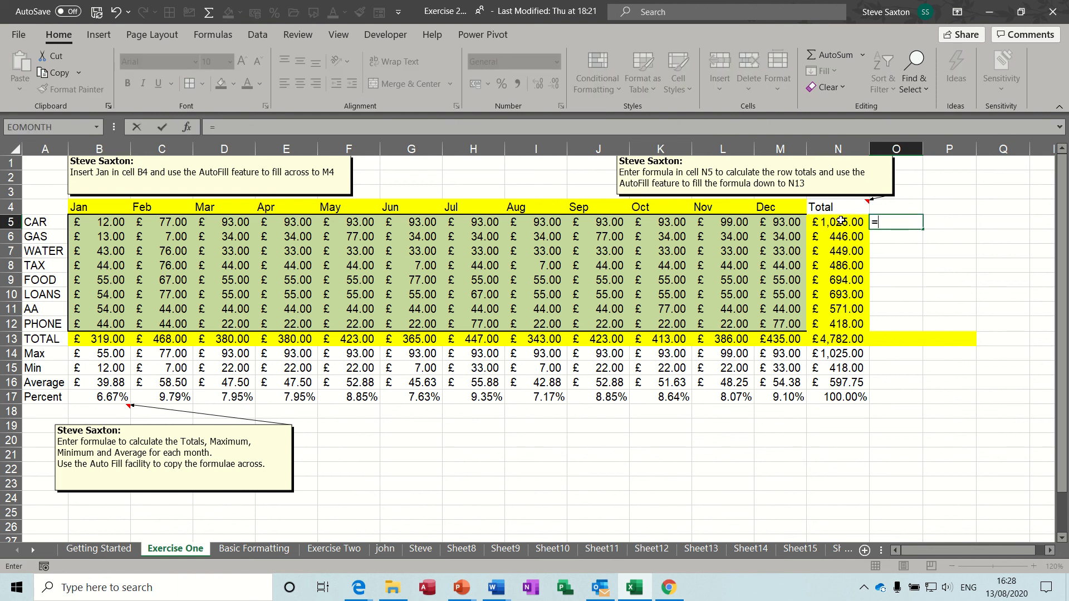
{"action": "left_click", "coordinate": [839, 222]}
{"action": "type", "text": "/"}
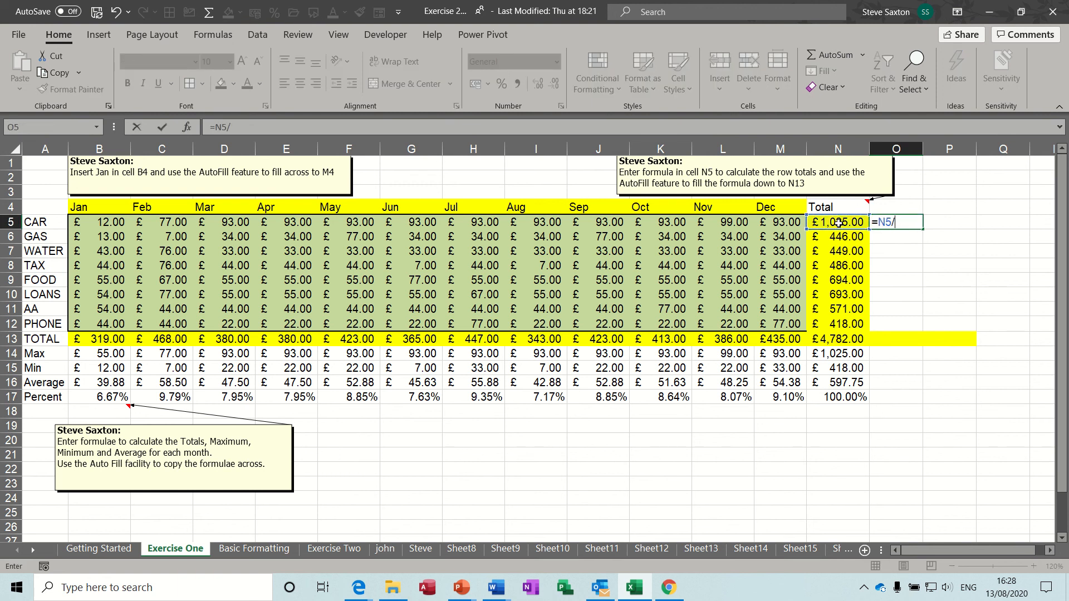
{"action": "left_click", "coordinate": [832, 342]}
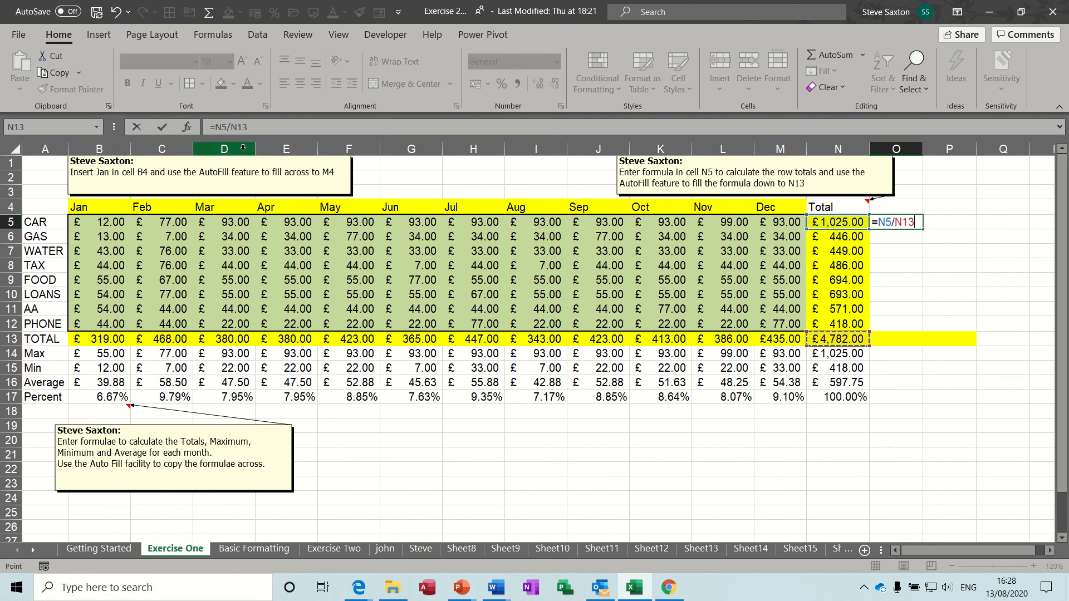
{"action": "left_click", "coordinate": [162, 127]}
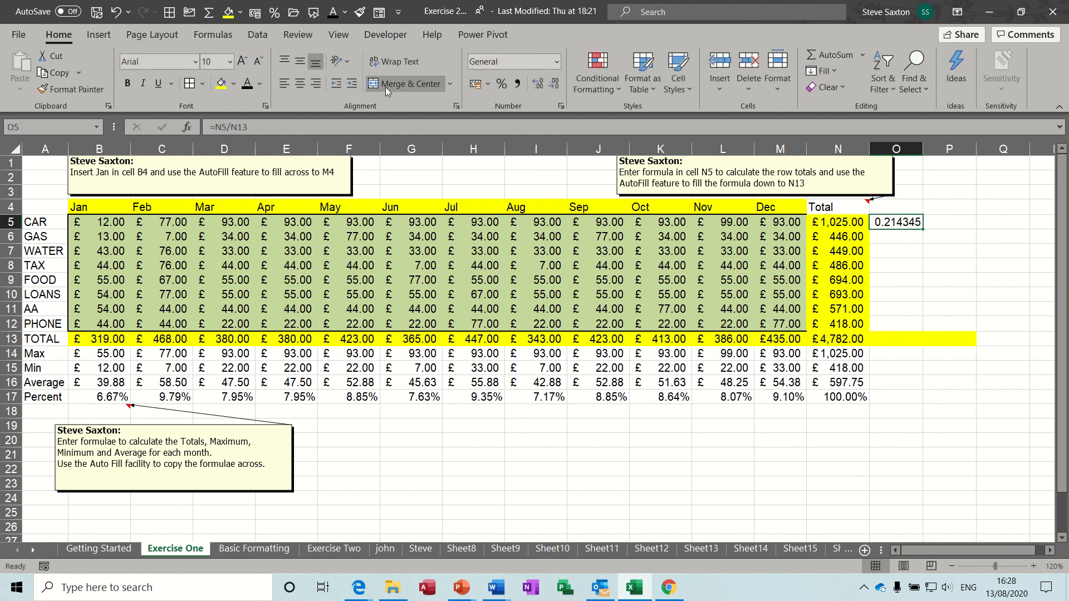
{"action": "left_click", "coordinate": [502, 84]}
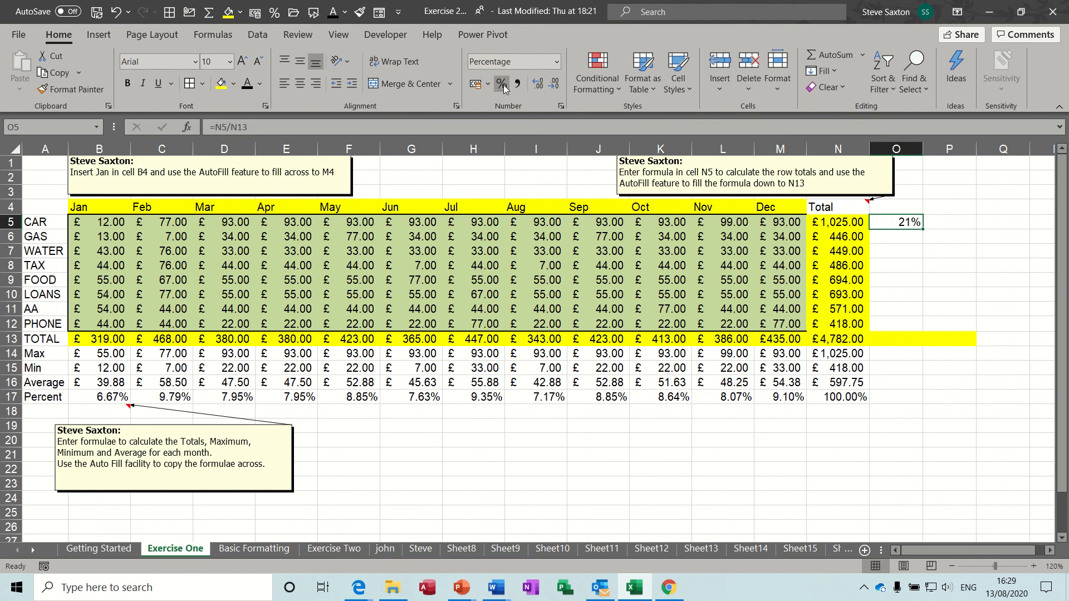
{"action": "left_click", "coordinate": [540, 86]}
{"action": "left_click", "coordinate": [540, 86]}
Make O5's divisor an absolute $N$13 and copy the share down to O13
{"action": "left_click", "coordinate": [282, 129]}
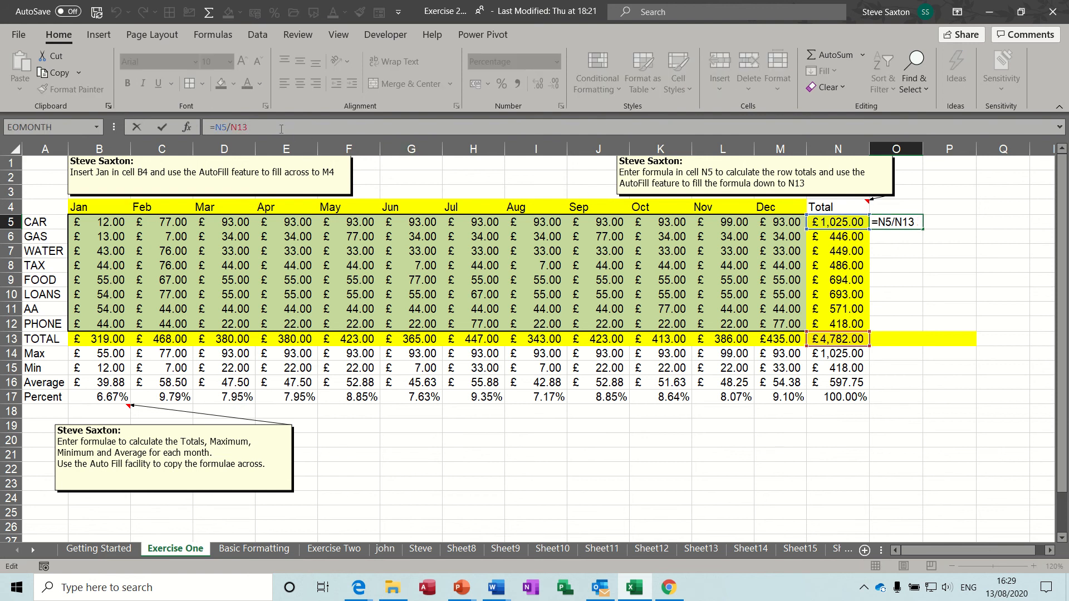
{"action": "key", "text": "F4"}
{"action": "left_click", "coordinate": [162, 128]}
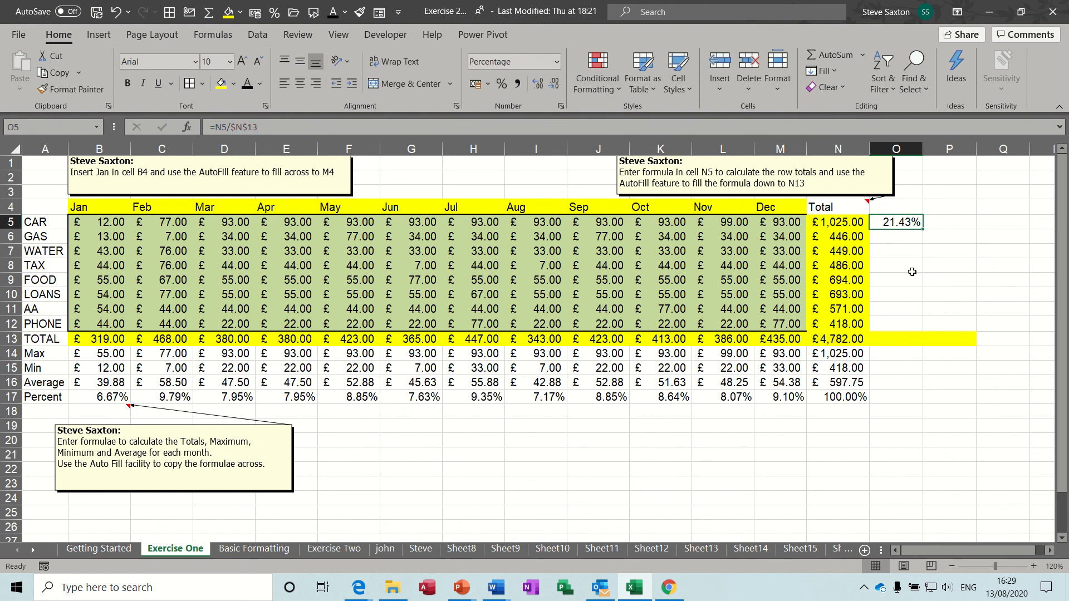
{"action": "left_click_drag", "start_coordinate": [923, 228], "coordinate": [926, 342]}
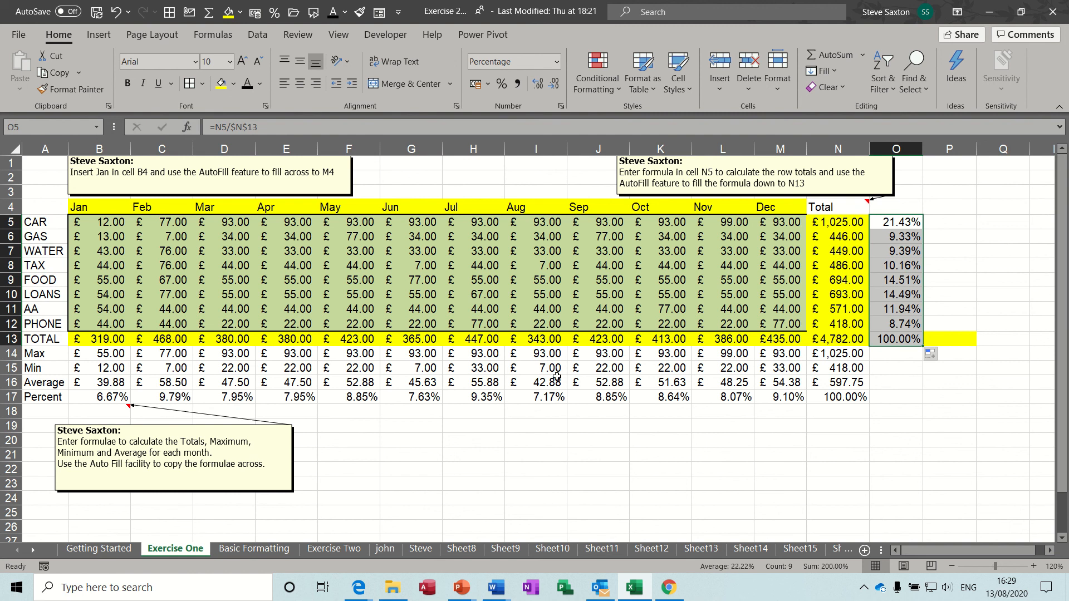
Review the Percent formulas B17 through L17, then move to the Basic Formatting sheet
{"action": "left_click", "coordinate": [103, 398]}
{"action": "left_click", "coordinate": [174, 401]}
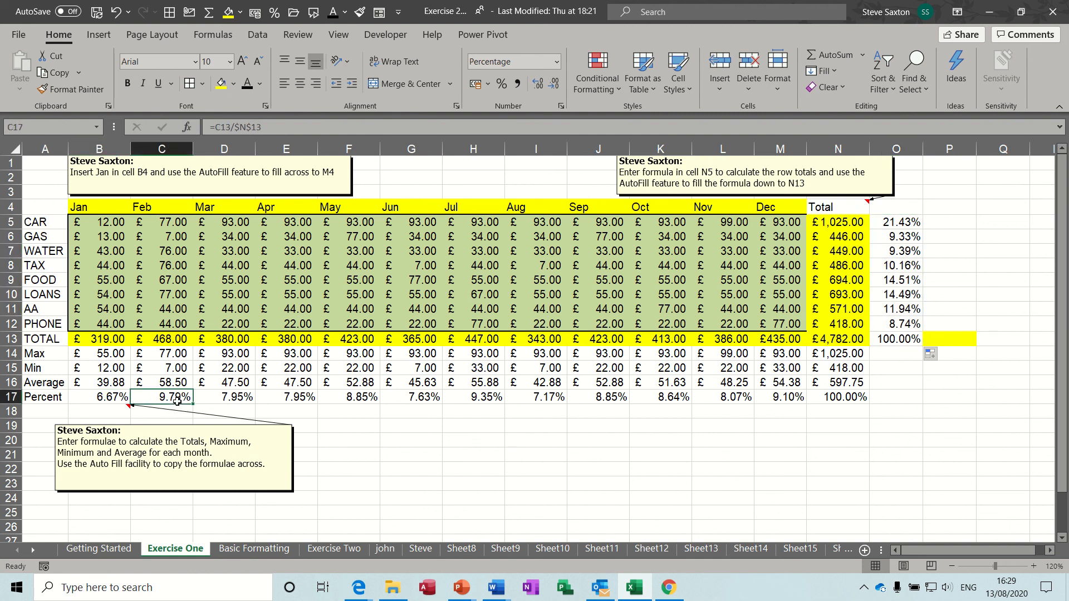
{"action": "left_click", "coordinate": [237, 399]}
{"action": "left_click", "coordinate": [287, 400]}
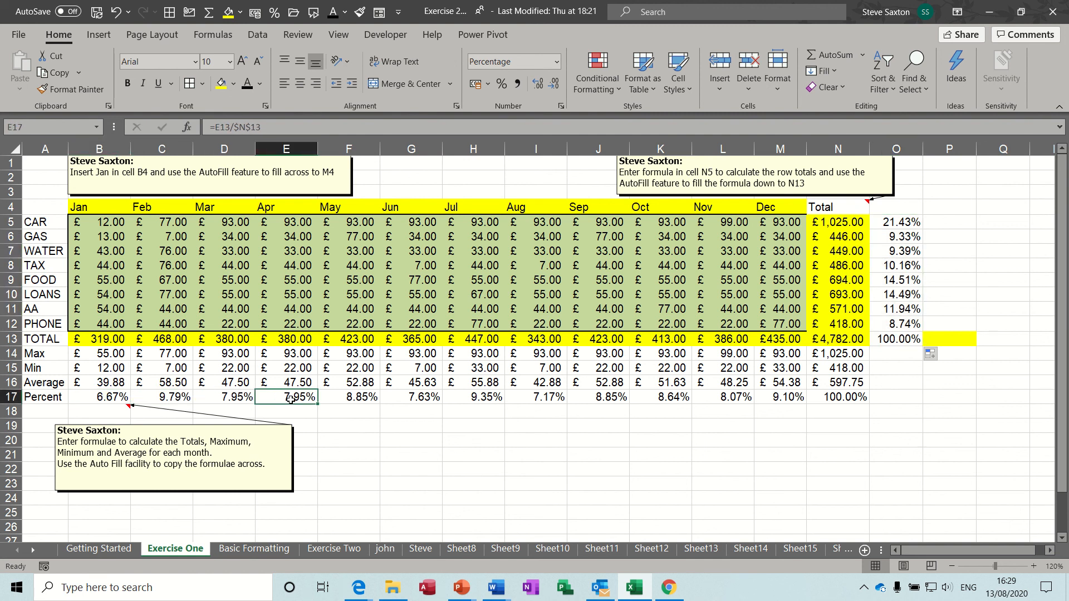
{"action": "left_click", "coordinate": [346, 401]}
{"action": "left_click", "coordinate": [420, 398]}
{"action": "left_click", "coordinate": [480, 400]}
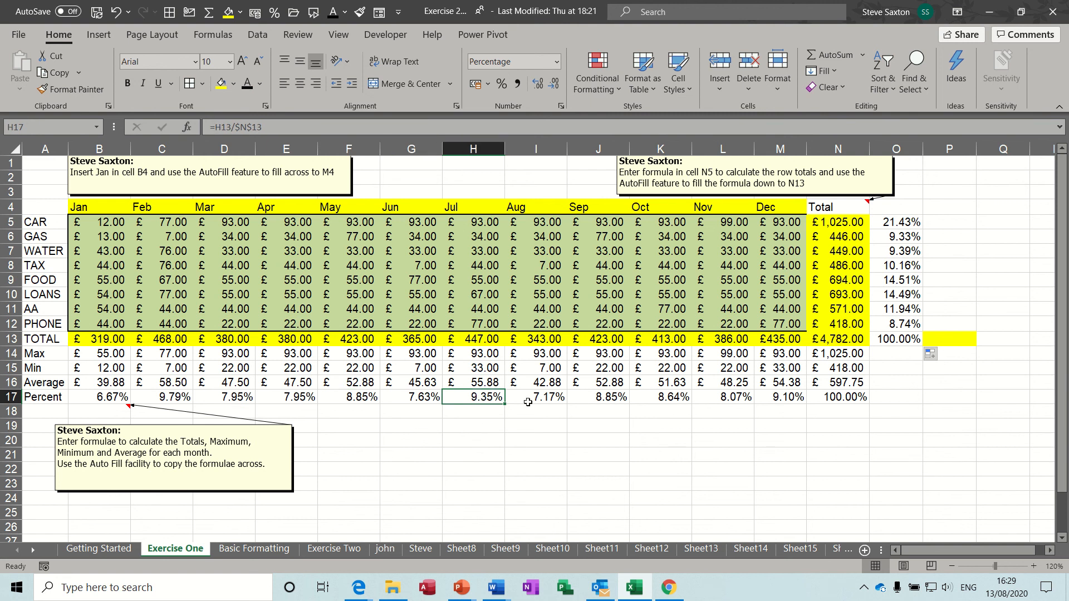
{"action": "left_click", "coordinate": [544, 404]}
{"action": "left_click", "coordinate": [601, 398]}
{"action": "left_click", "coordinate": [667, 401]}
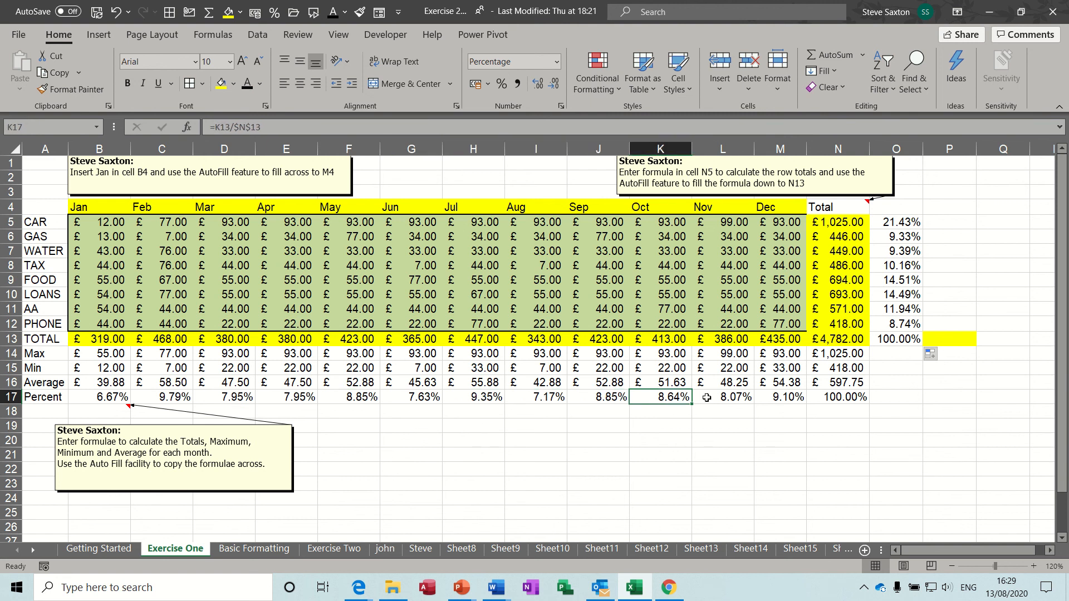
{"action": "left_click", "coordinate": [716, 400]}
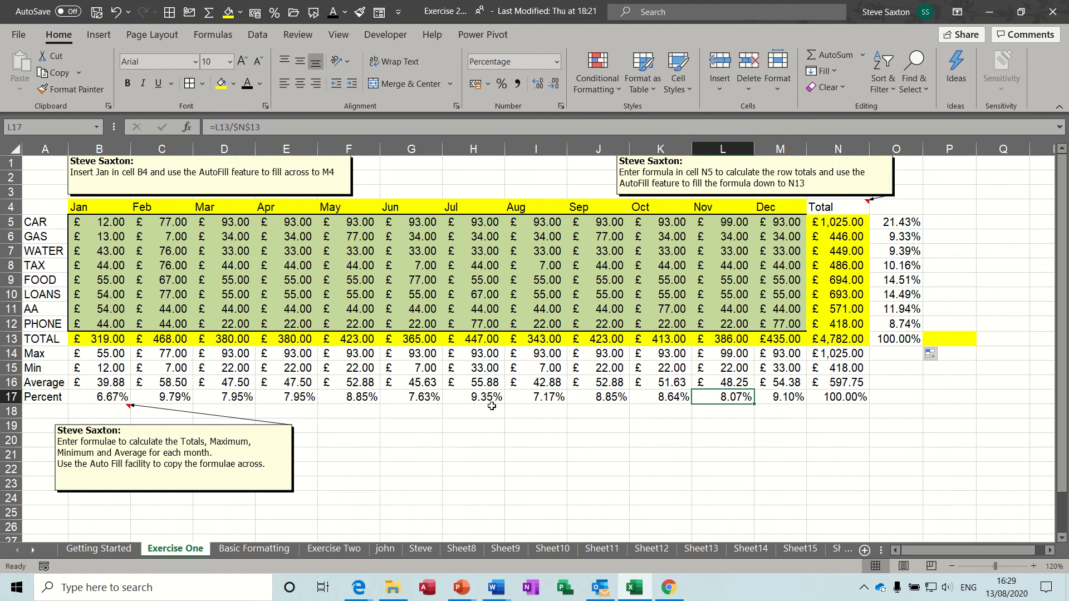
{"action": "left_click", "coordinate": [253, 550]}
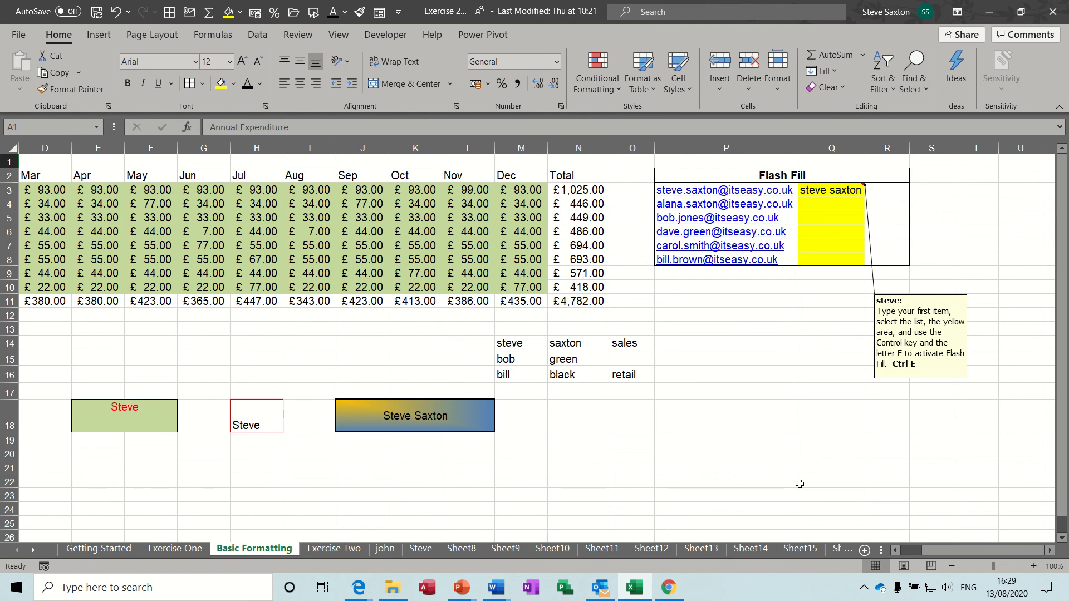
{"action": "left_click_drag", "start_coordinate": [953, 551], "coordinate": [913, 551]}
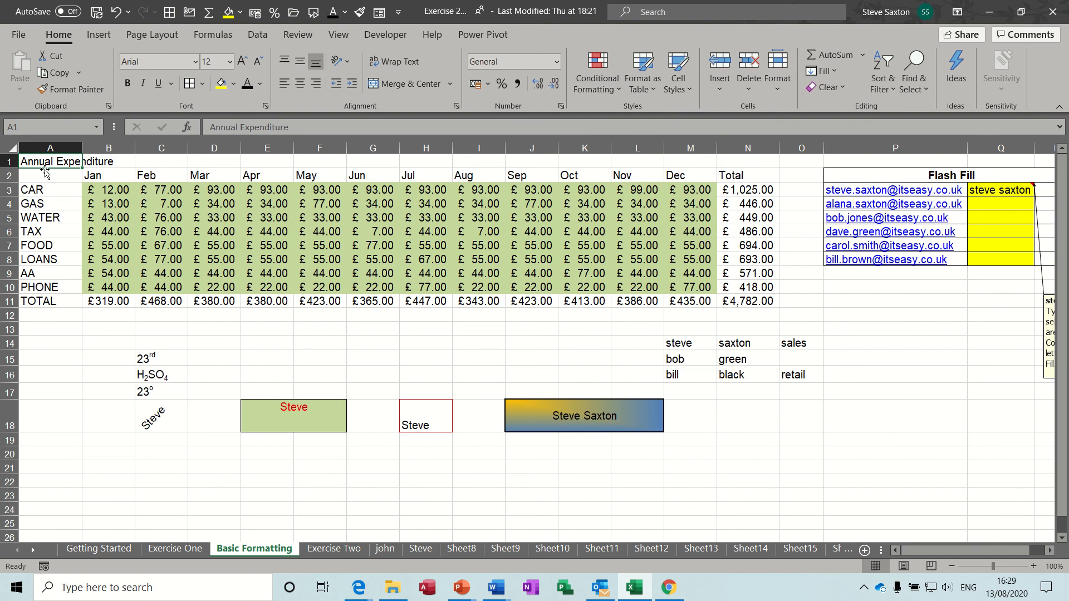
{"action": "left_click_drag", "start_coordinate": [42, 161], "coordinate": [740, 161]}
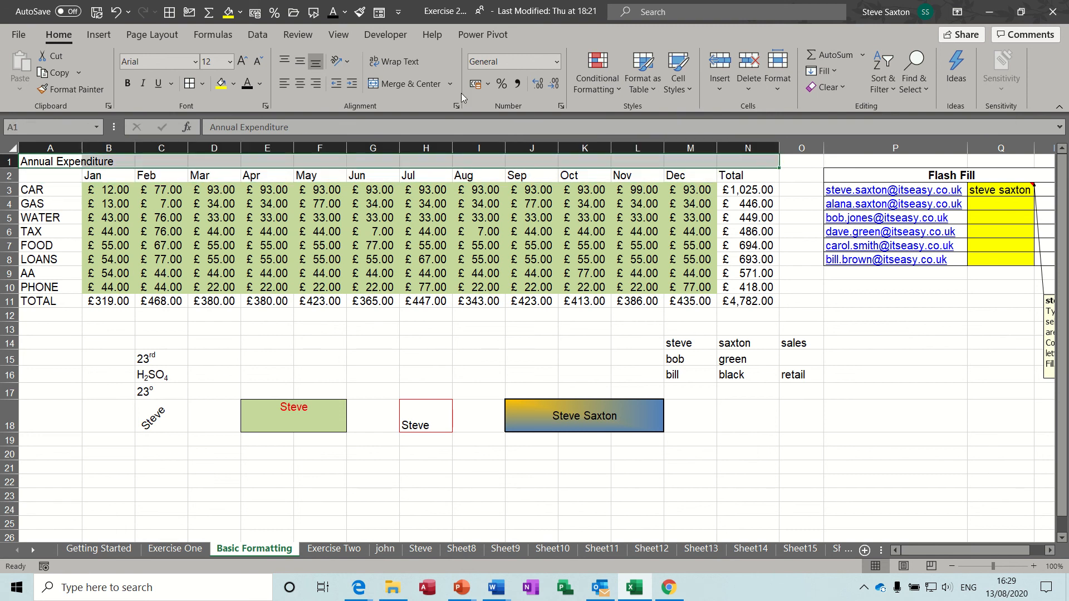
{"action": "left_click", "coordinate": [413, 86]}
{"action": "left_click", "coordinate": [413, 86]}
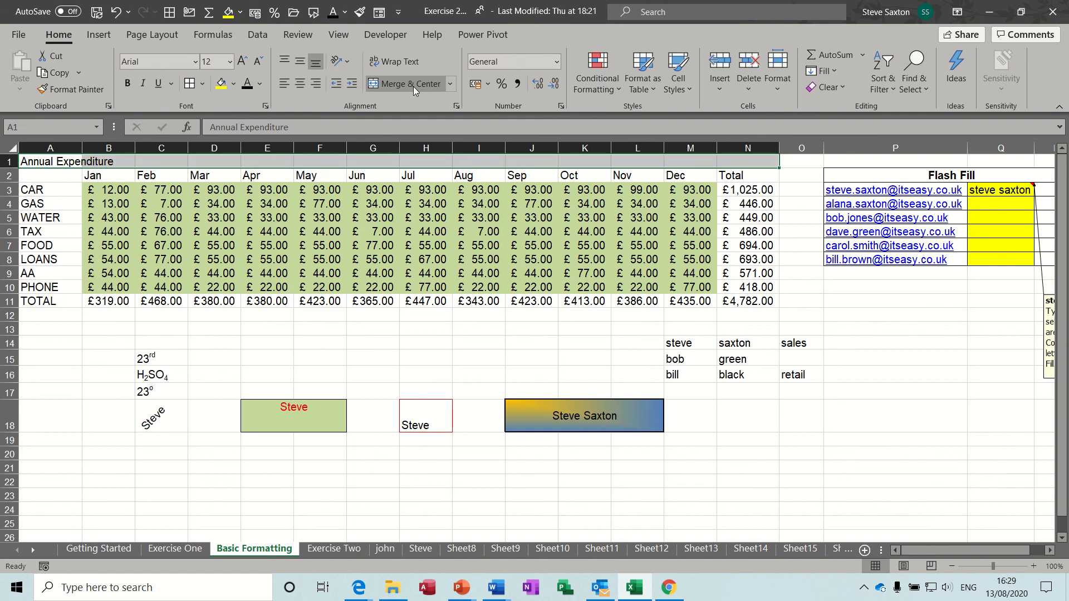
Wrap the Annual Expenditure title in A1 so it splits over two lines
{"action": "left_click", "coordinate": [54, 160]}
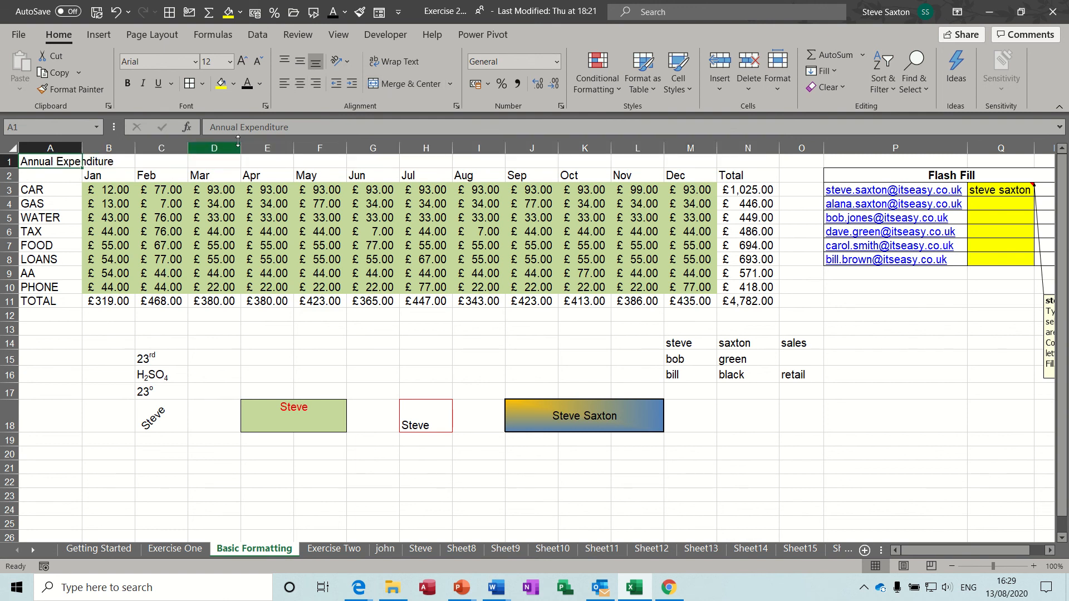
{"action": "left_click", "coordinate": [397, 62]}
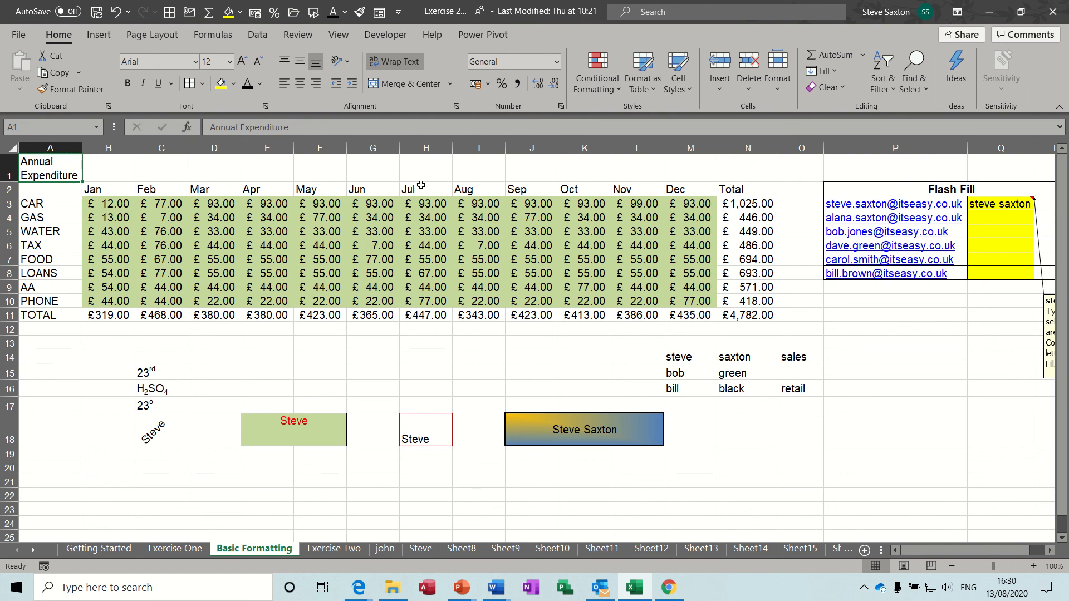
{"action": "left_click", "coordinate": [329, 360]}
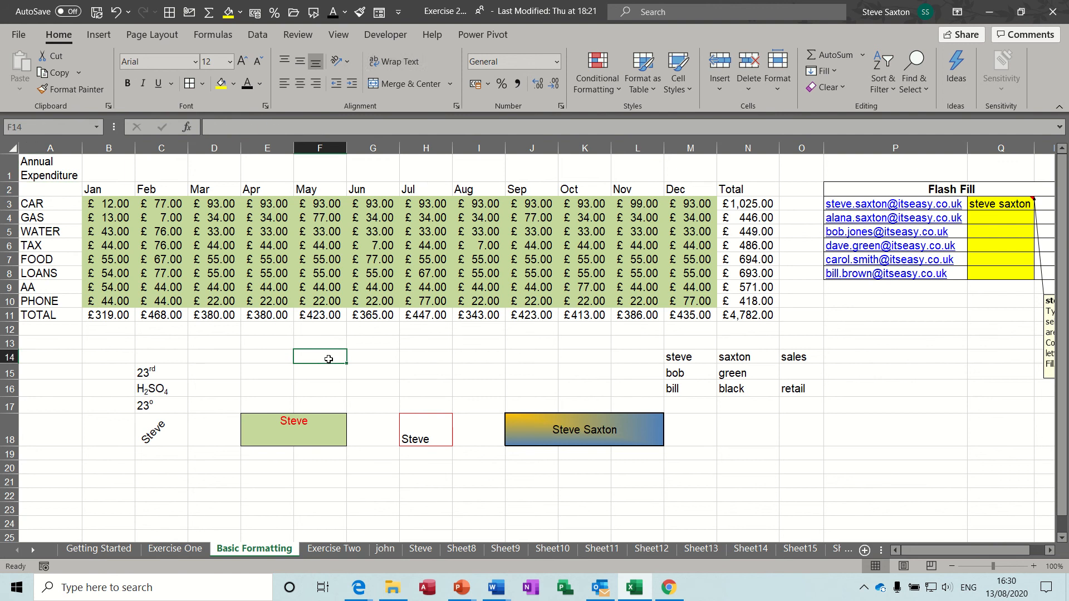
{"action": "type", "text": "dsfjdsfjbds b jj w"}
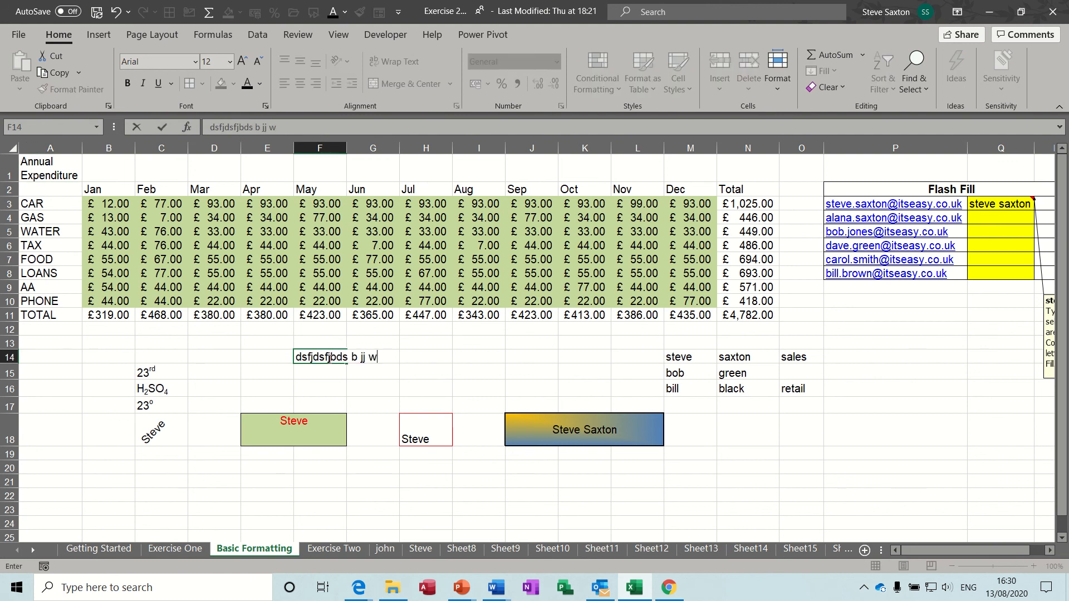
{"action": "type", "text": "jbwejfbwj fbw bjbf j"}
{"action": "key", "text": "Return"}
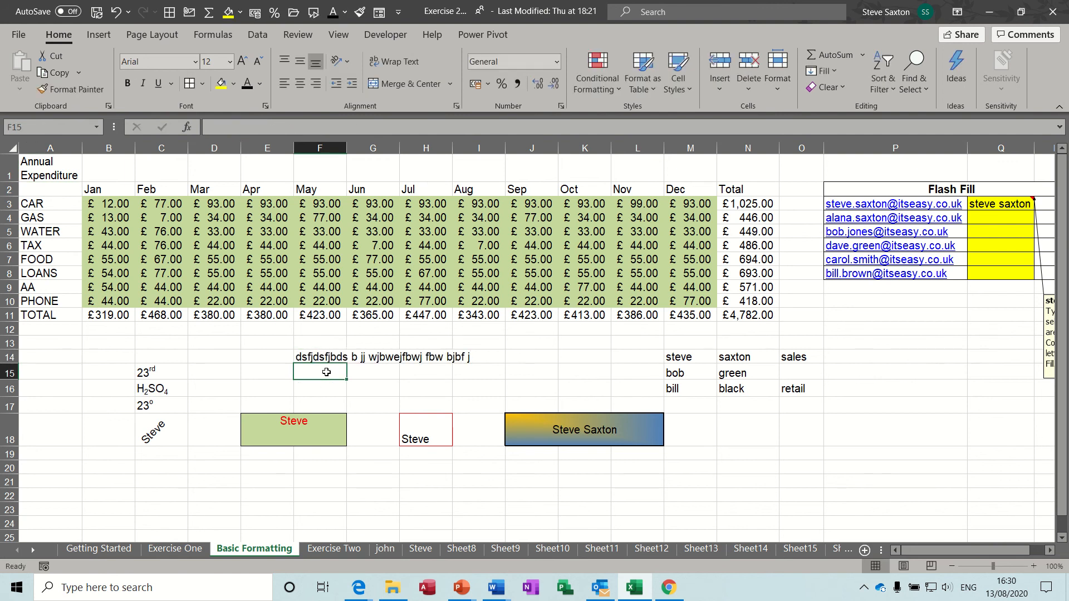
{"action": "left_click", "coordinate": [339, 355]}
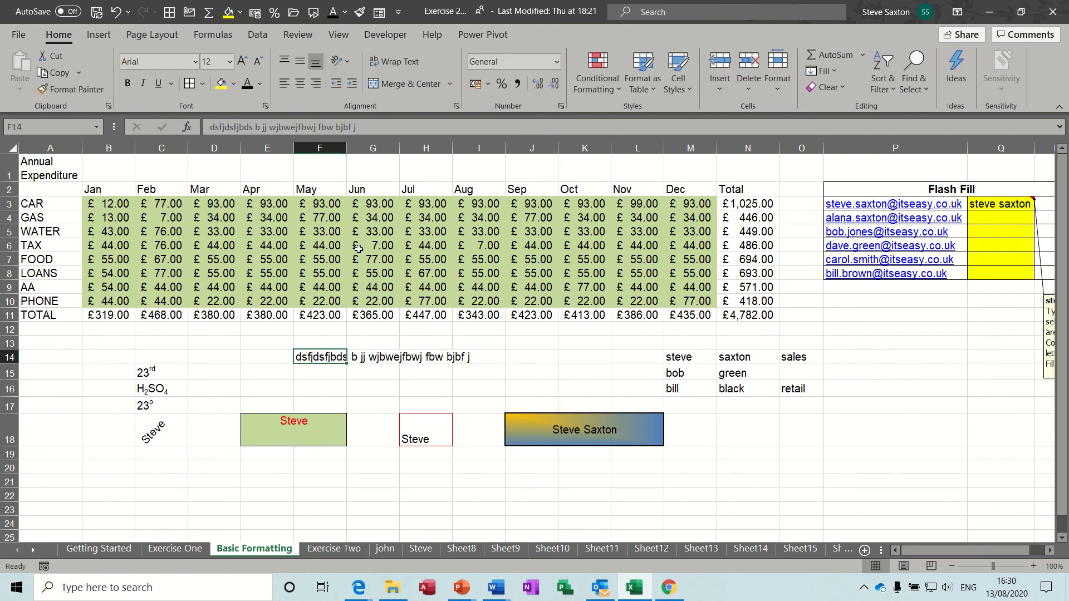
{"action": "double_click", "coordinate": [347, 148]}
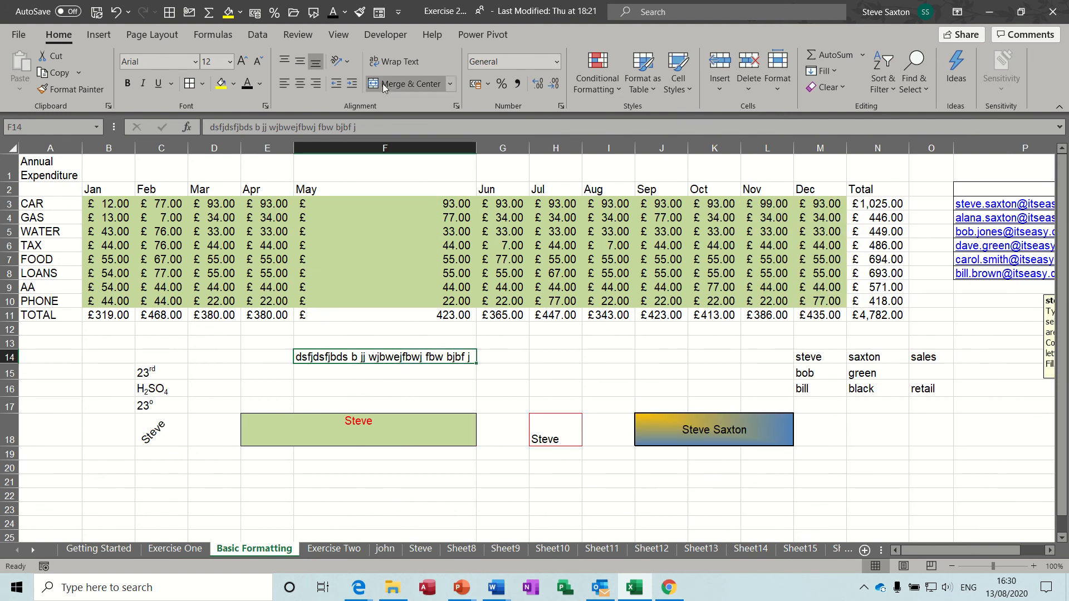
{"action": "left_click", "coordinate": [383, 60]}
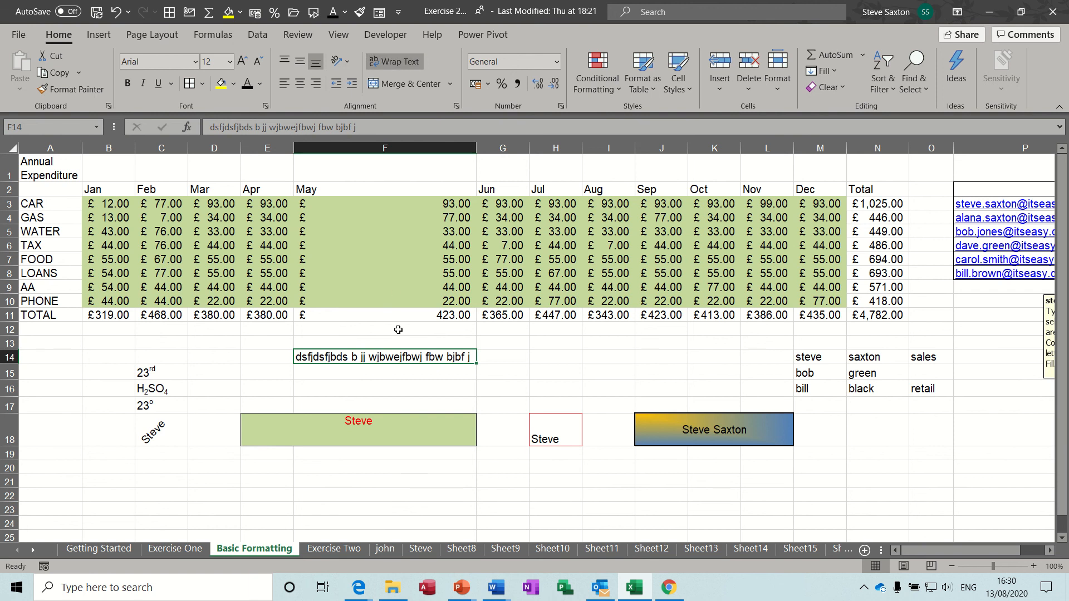
{"action": "double_click", "coordinate": [369, 357]}
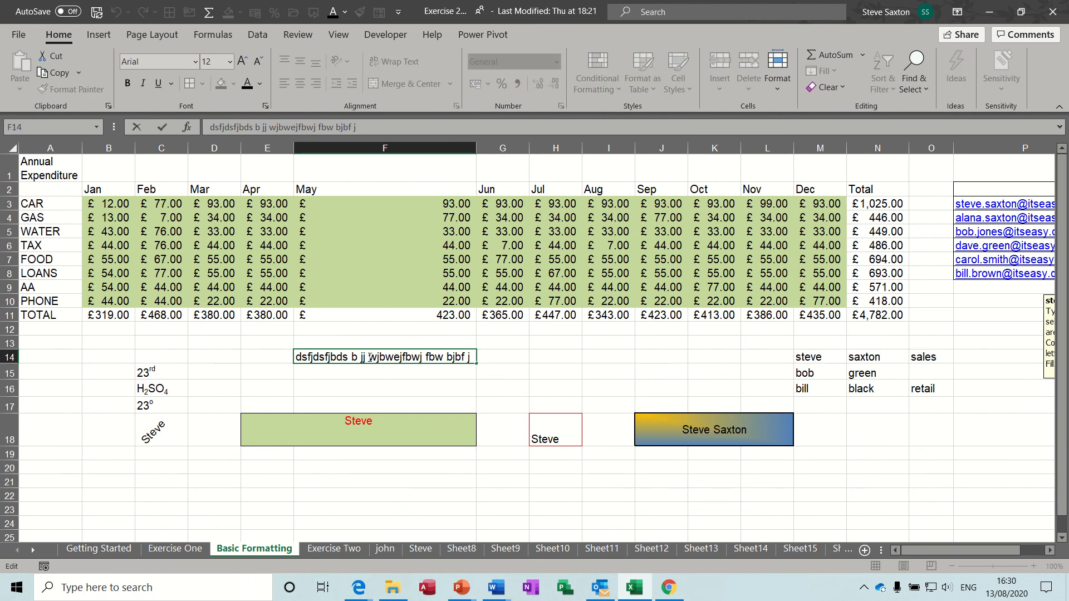
{"action": "key", "text": "alt+Return"}
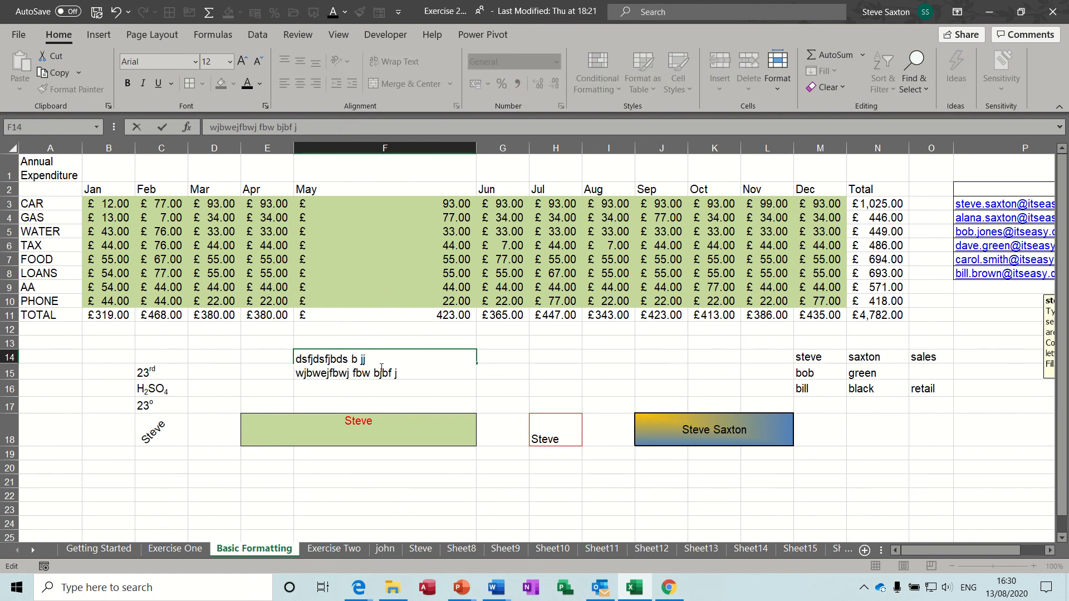
{"action": "key", "text": "Tab"}
{"action": "left_click", "coordinate": [367, 365]}
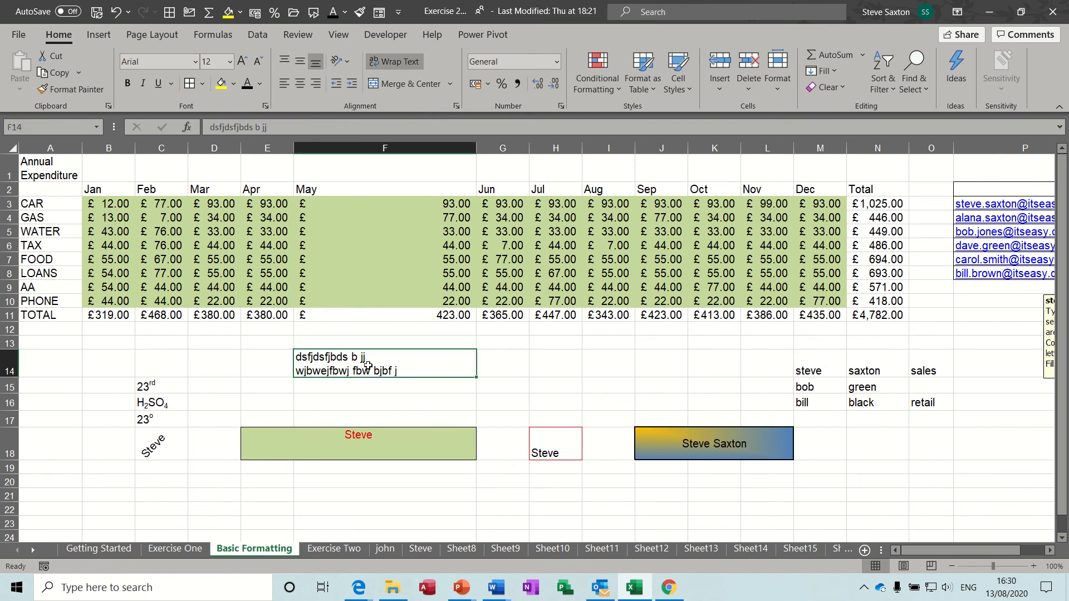
{"action": "key", "text": "Delete"}
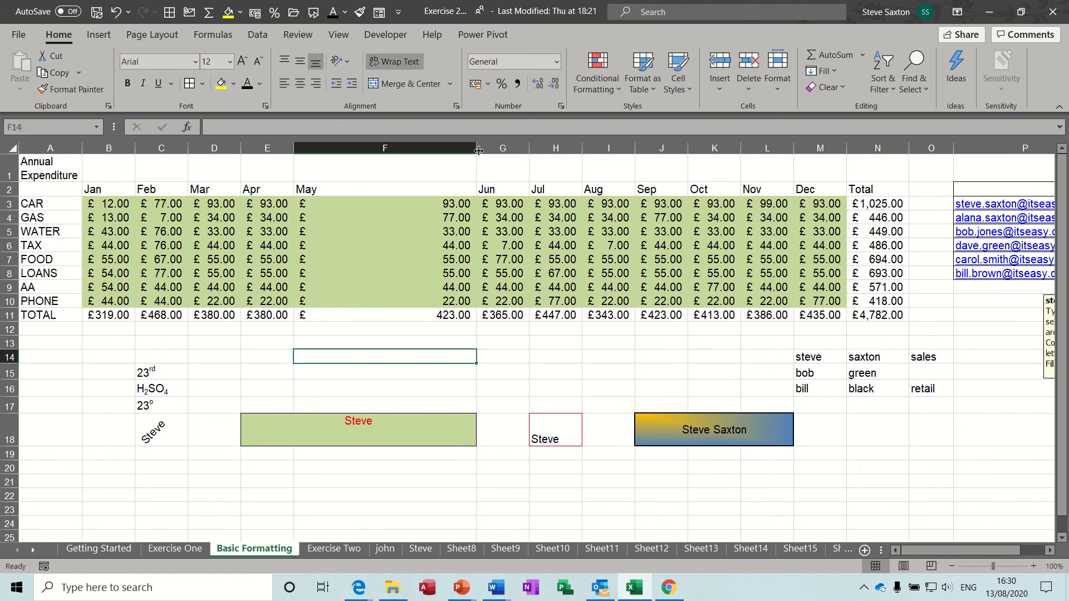
{"action": "left_click_drag", "start_coordinate": [478, 150], "coordinate": [346, 149]}
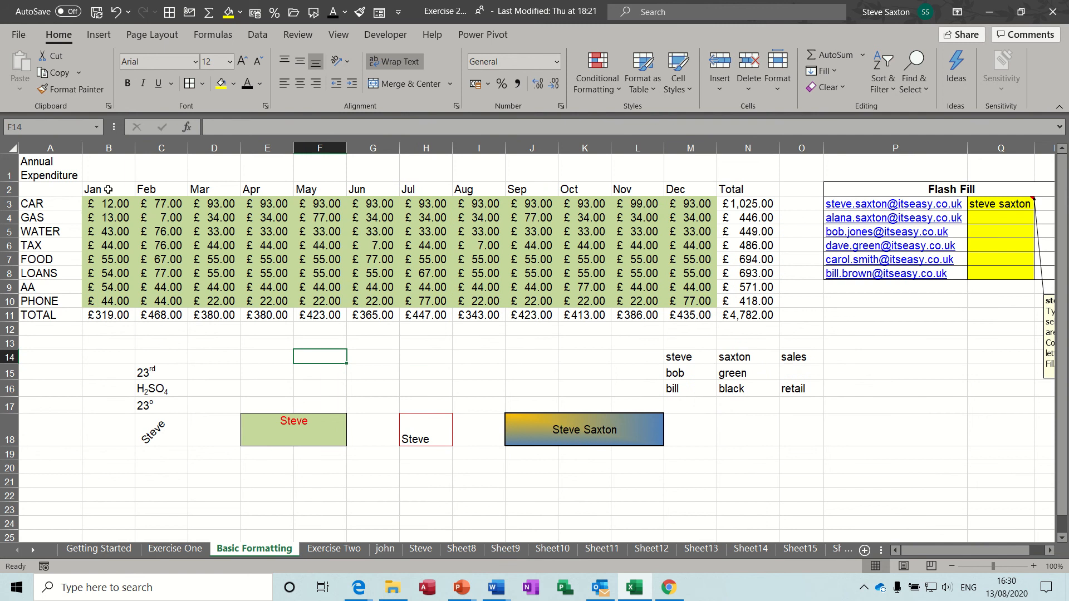
{"action": "left_click_drag", "start_coordinate": [96, 191], "coordinate": [675, 189]}
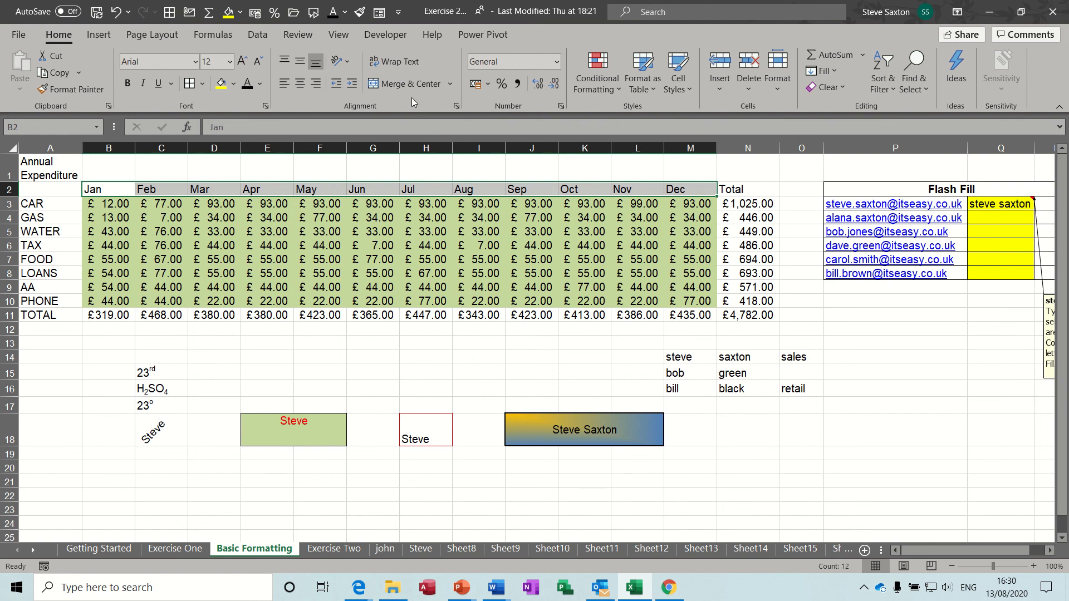
Set the Jan–Dec headers in B2:M2 to Rotate Text Up, replacing an initial counterclockwise angle
{"action": "left_click", "coordinate": [346, 62]}
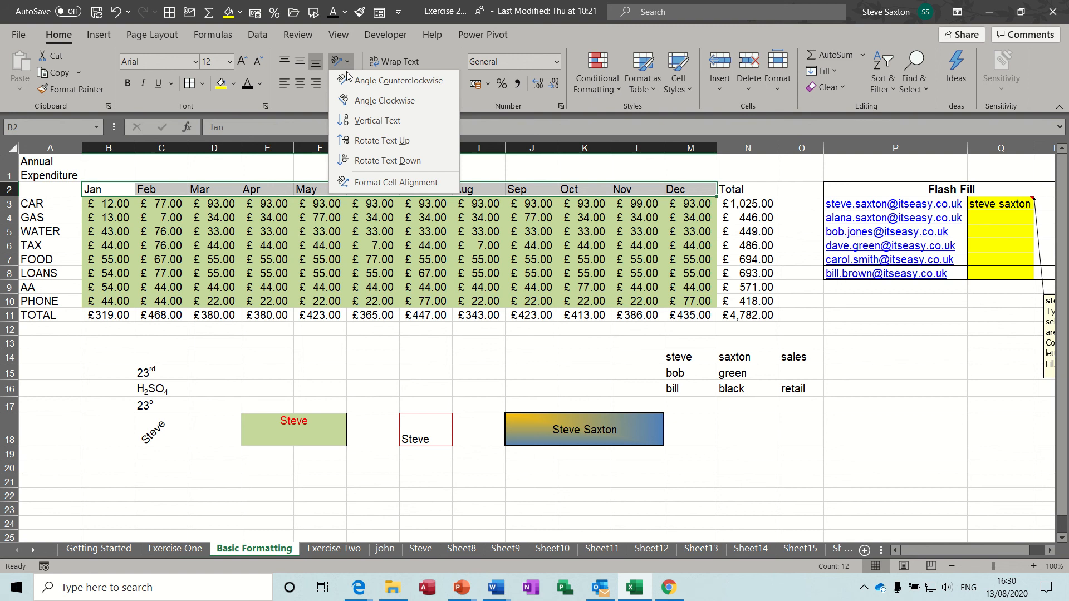
{"action": "left_click", "coordinate": [365, 82]}
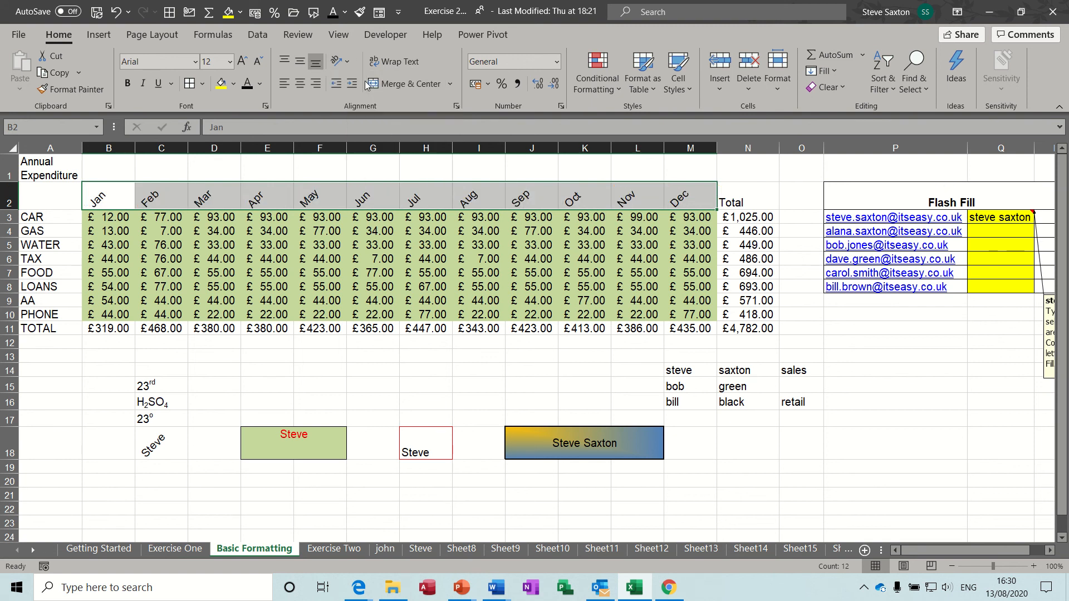
{"action": "left_click", "coordinate": [349, 60]}
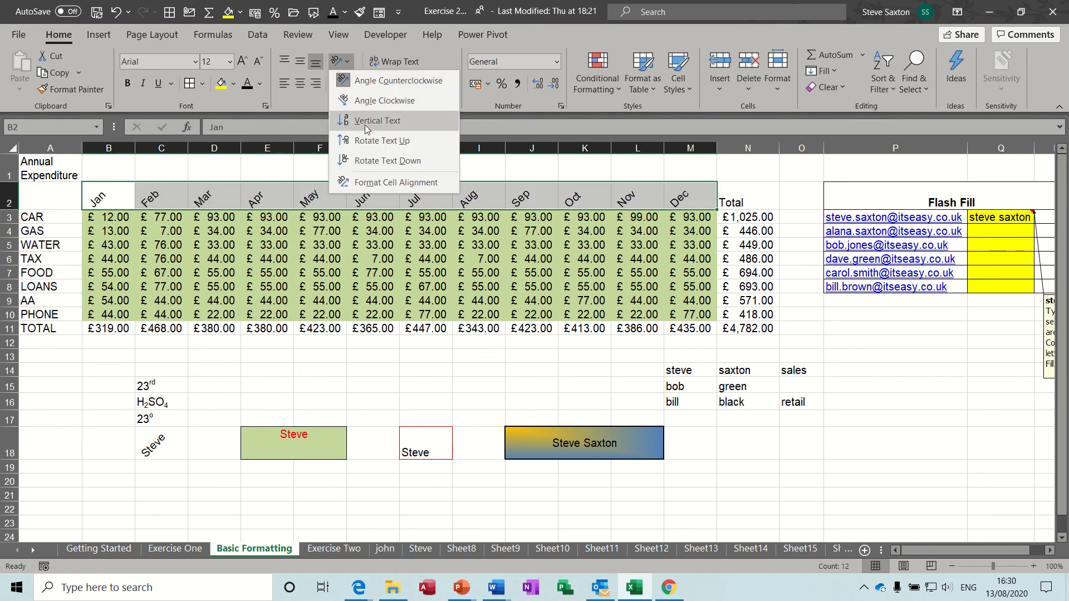
{"action": "left_click", "coordinate": [369, 141]}
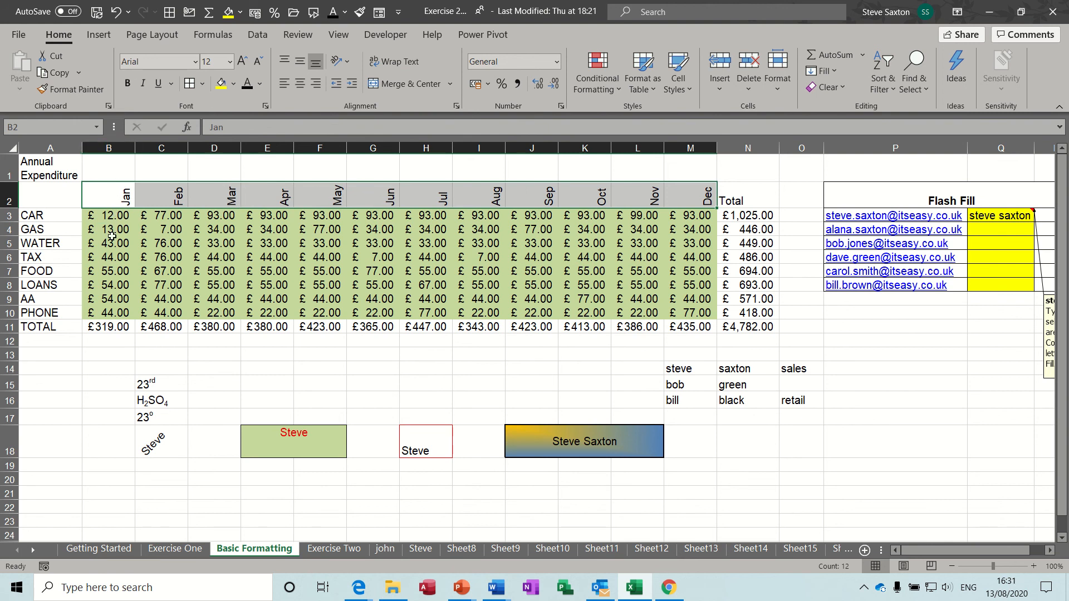
Try out selections of the Jan–May headers, the May FOOD value and row 11 totals
{"action": "left_click", "coordinate": [113, 193]}
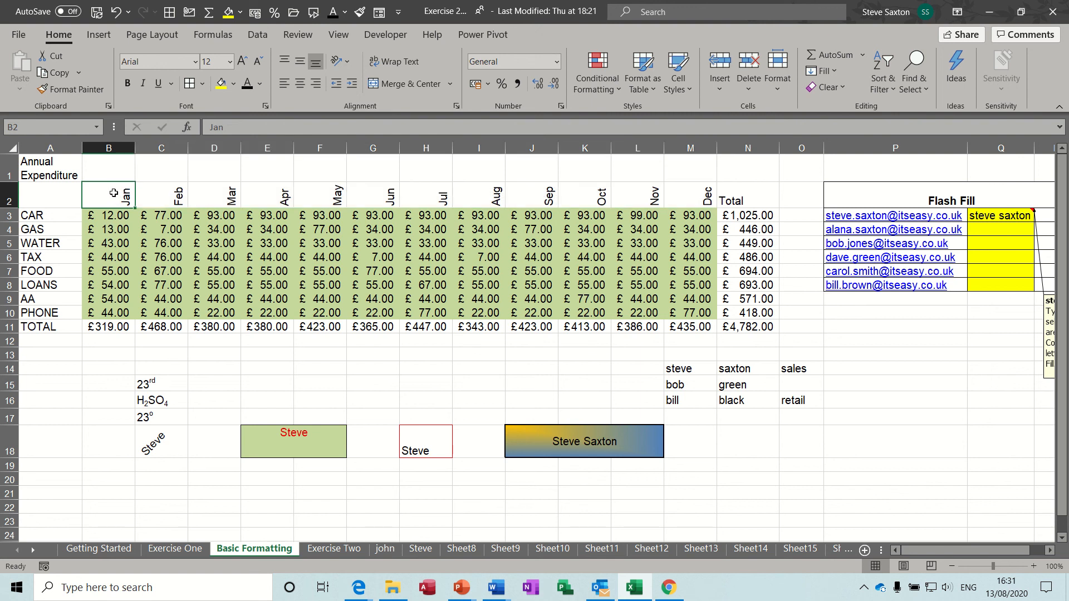
{"action": "left_click_drag", "start_coordinate": [114, 192], "coordinate": [329, 204]}
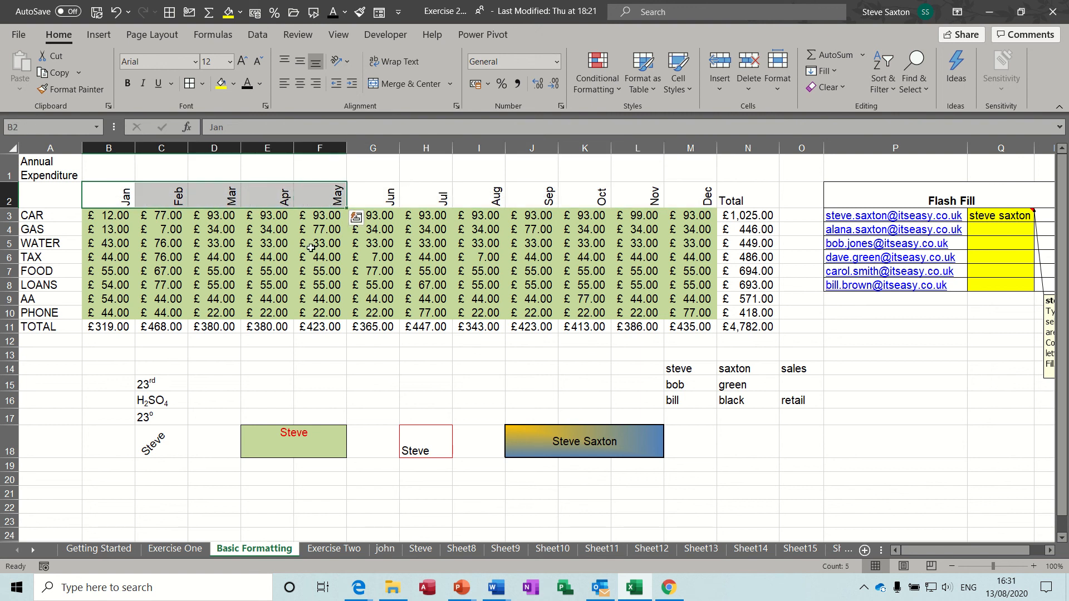
{"action": "left_click", "coordinate": [313, 271]}
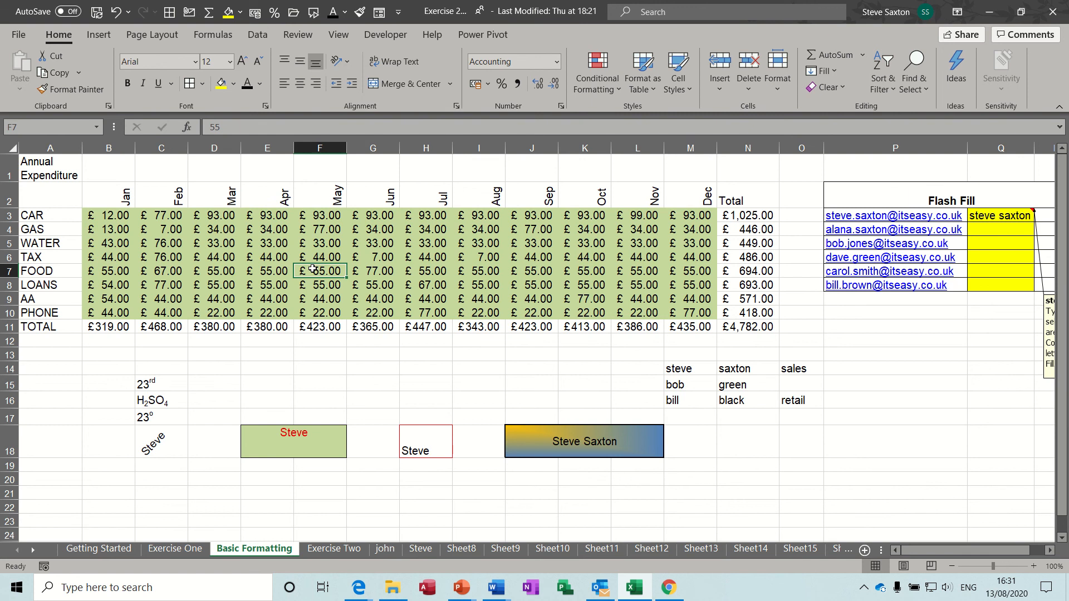
{"action": "left_click", "coordinate": [382, 196]}
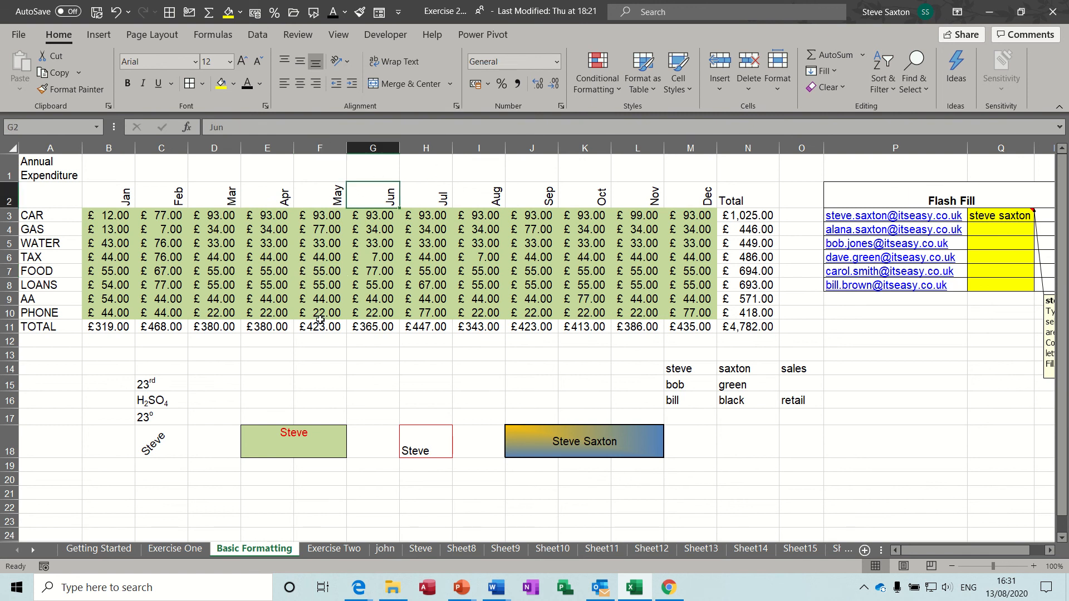
{"action": "left_click_drag", "start_coordinate": [109, 327], "coordinate": [409, 326]}
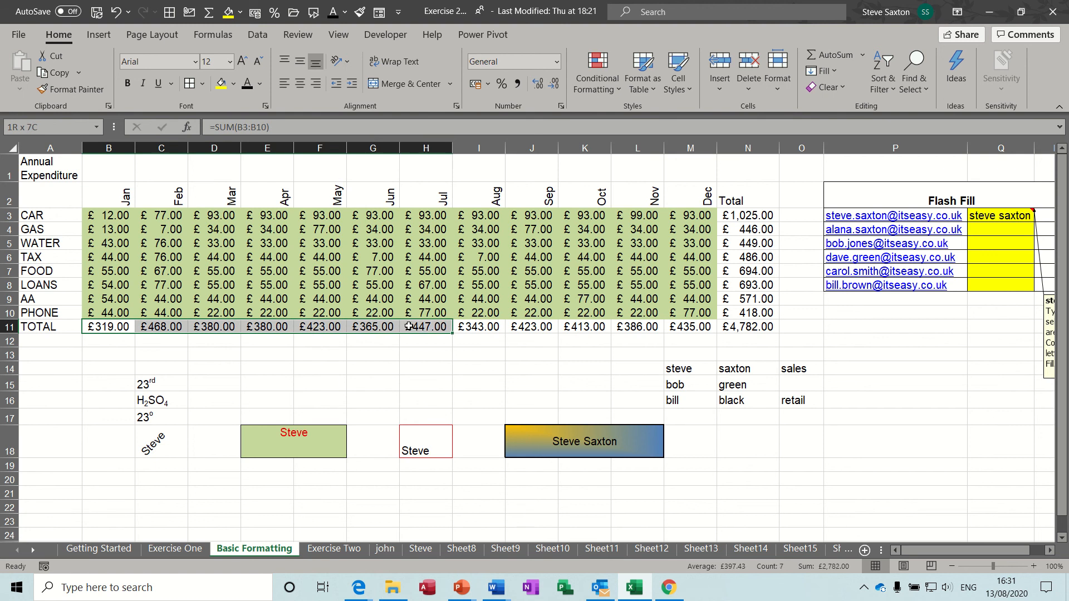
{"action": "left_click", "coordinate": [259, 257]}
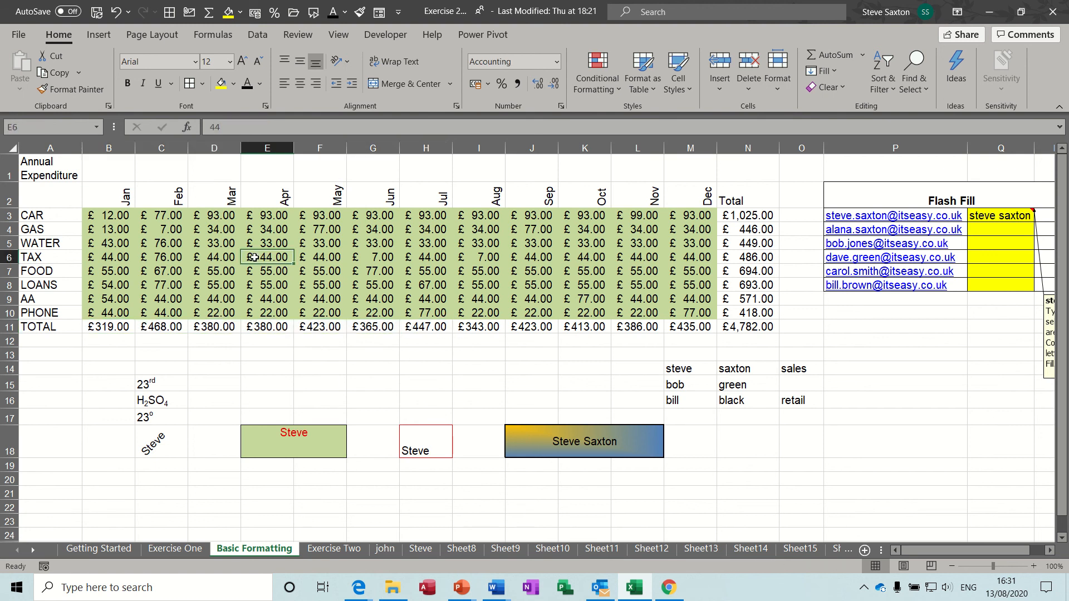
Look over the fill colour and border lists without choosing, then select B11:N11
{"action": "left_click", "coordinate": [237, 85]}
{"action": "left_click", "coordinate": [237, 84]}
{"action": "left_click", "coordinate": [202, 84]}
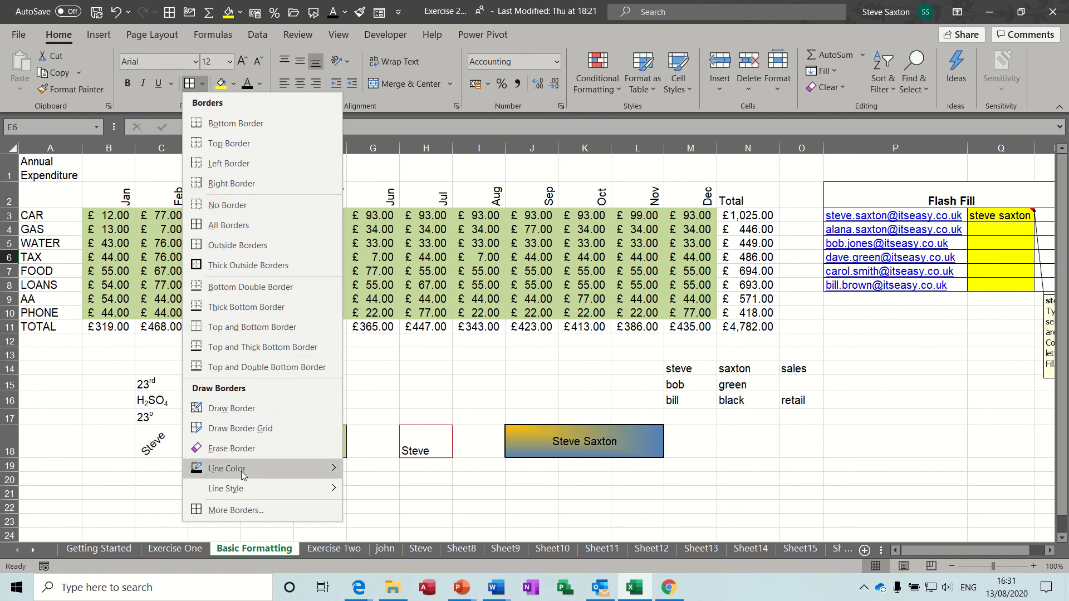
{"action": "mouse_move", "coordinate": [242, 471]}
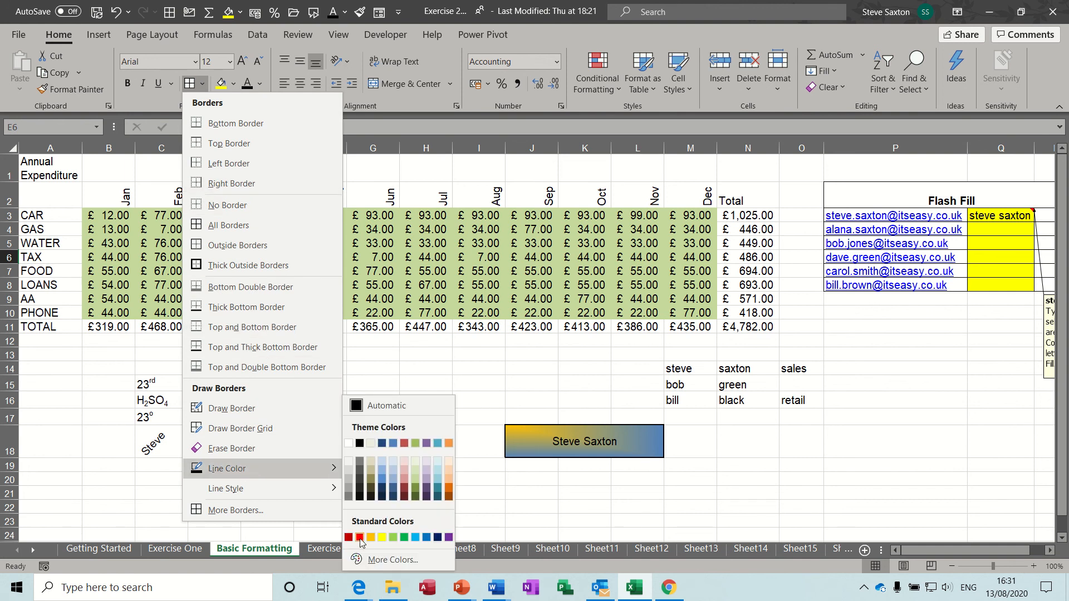
{"action": "mouse_move", "coordinate": [276, 486]}
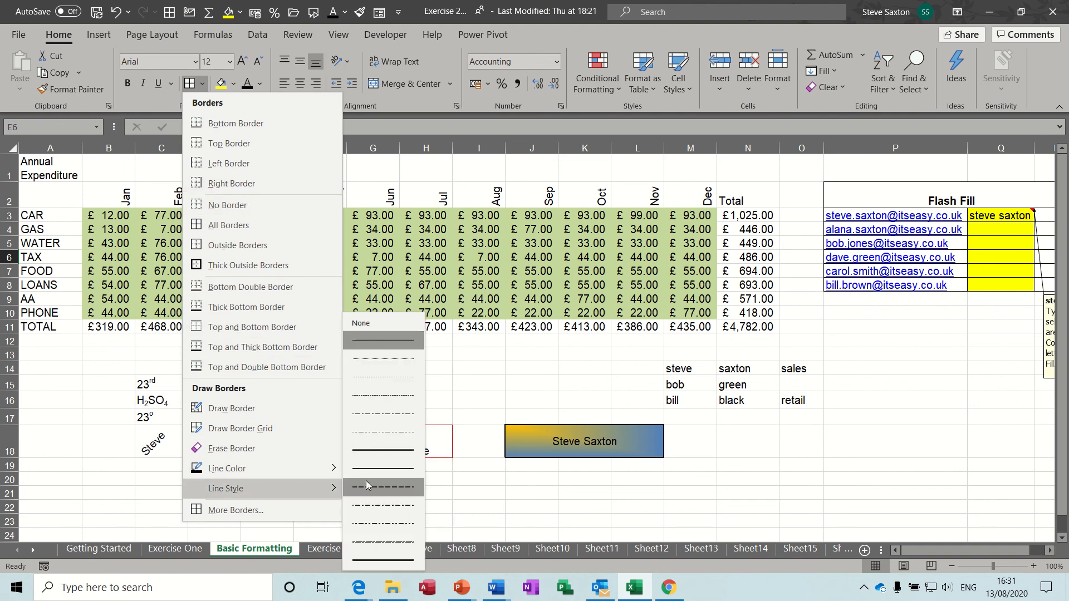
{"action": "left_click", "coordinate": [106, 352]}
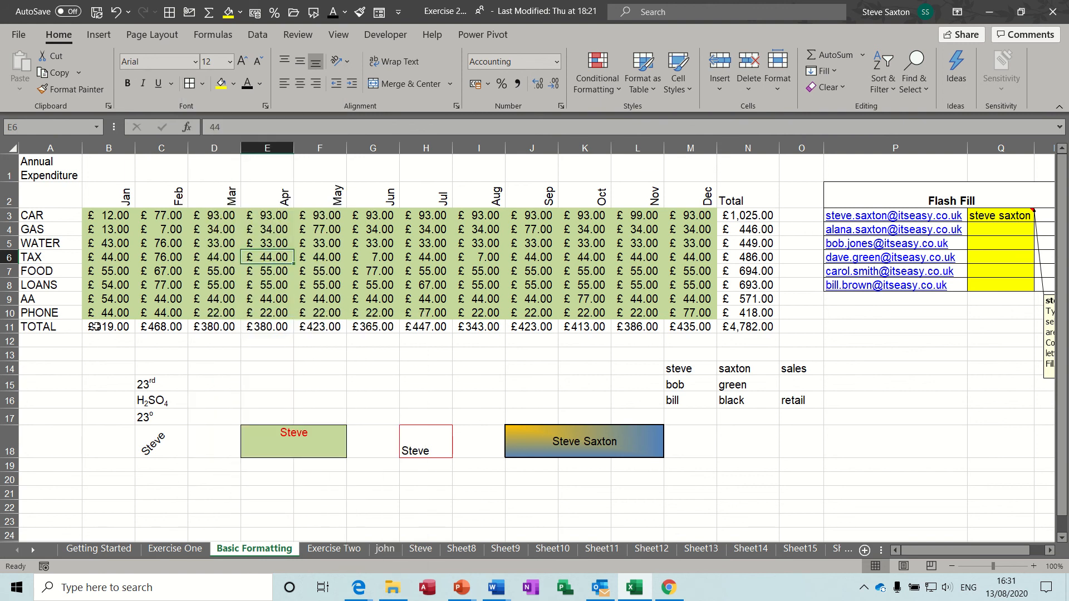
{"action": "left_click_drag", "start_coordinate": [95, 327], "coordinate": [730, 329]}
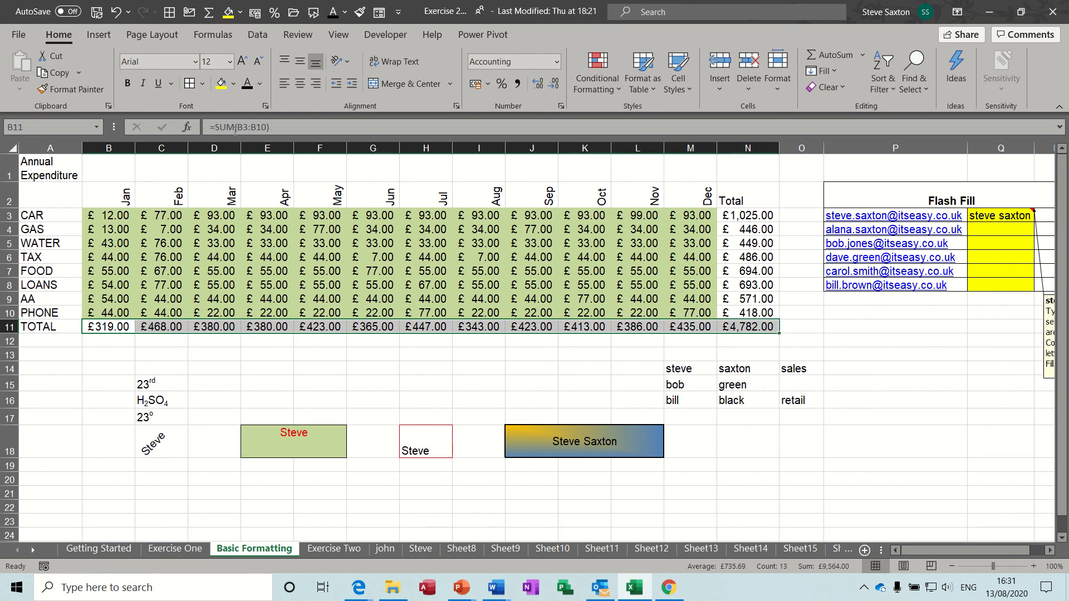
{"action": "left_click", "coordinate": [203, 85]}
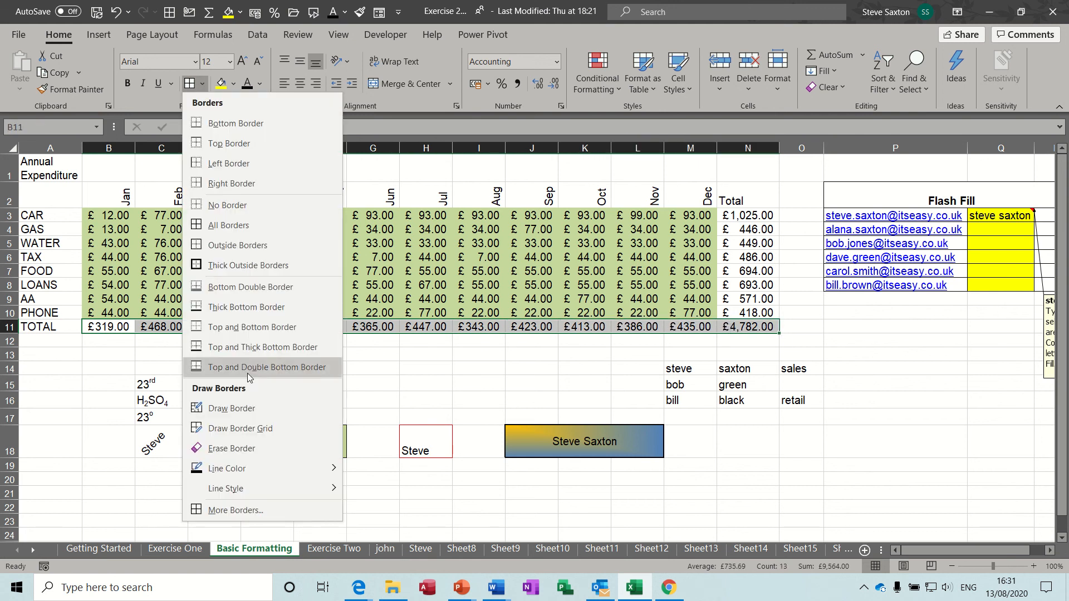
{"action": "left_click", "coordinate": [226, 511]}
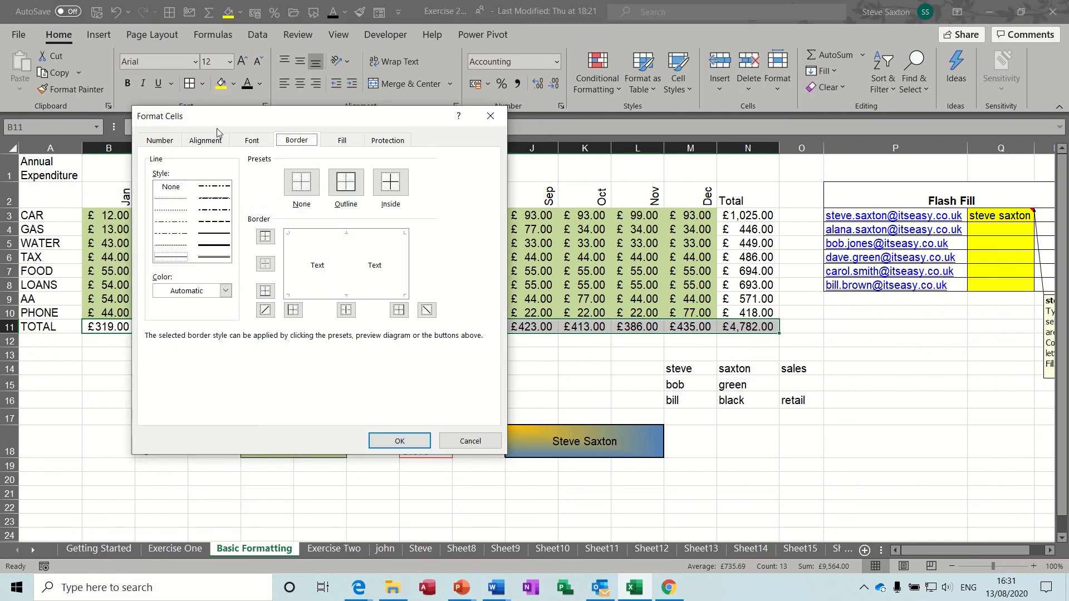
{"action": "left_click", "coordinate": [491, 117]}
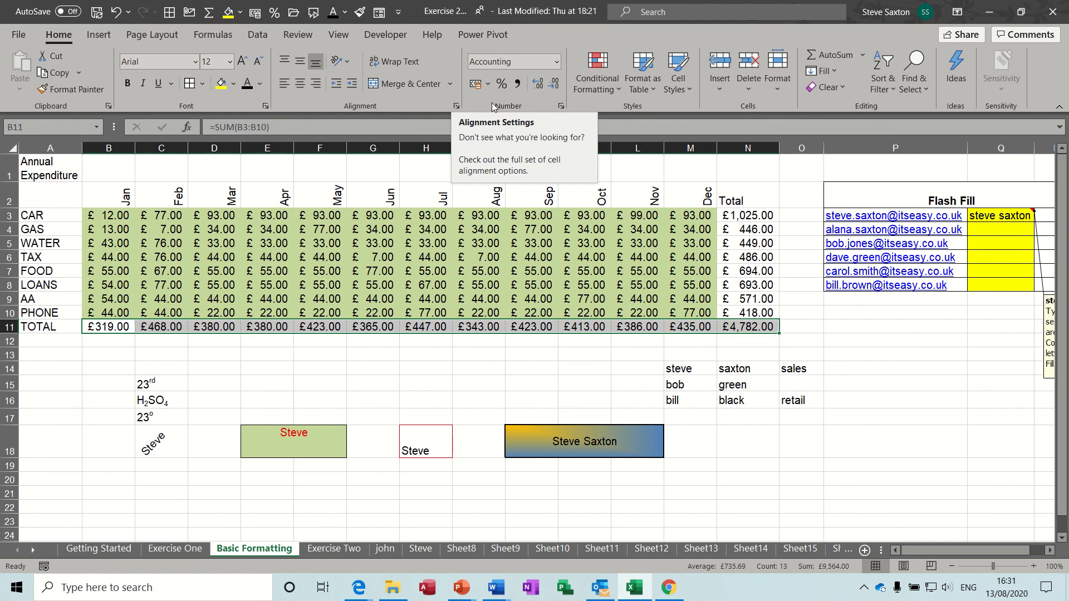
{"action": "left_click", "coordinate": [456, 106]}
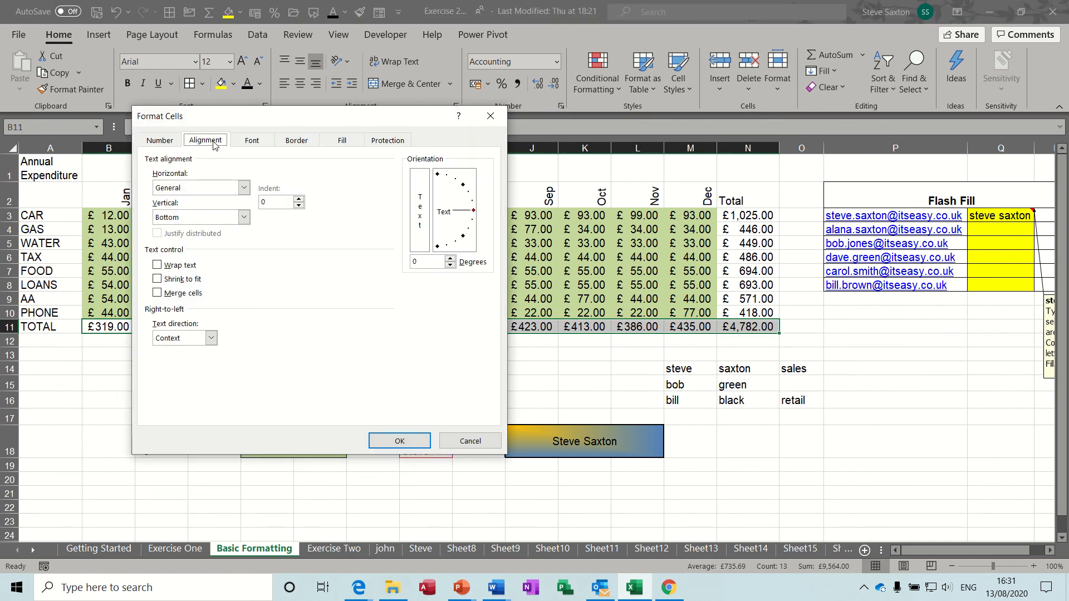
{"action": "left_click", "coordinate": [490, 116]}
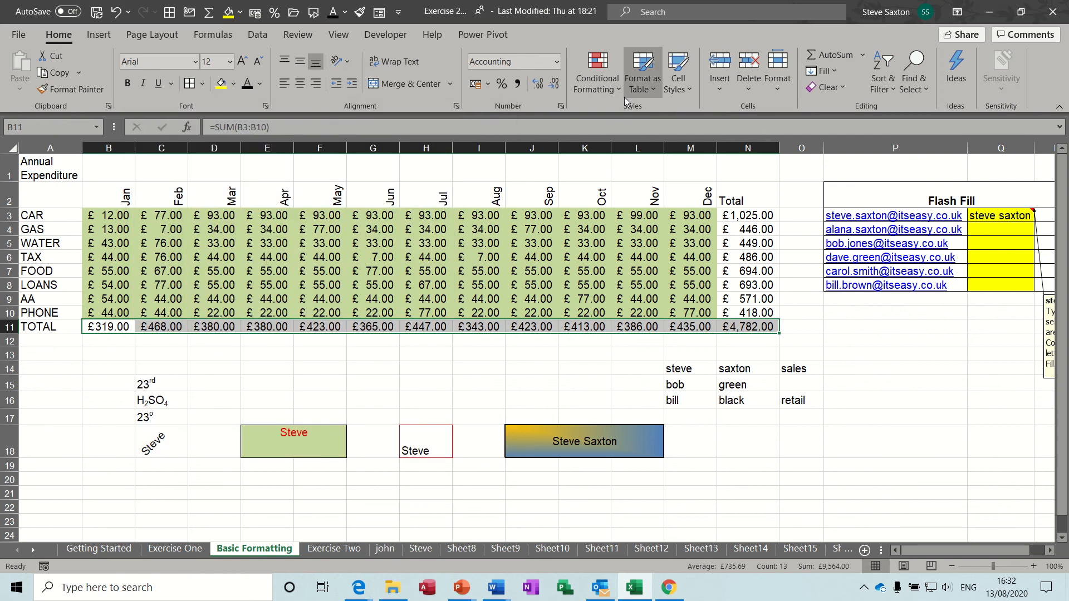
{"action": "left_click", "coordinate": [773, 82]}
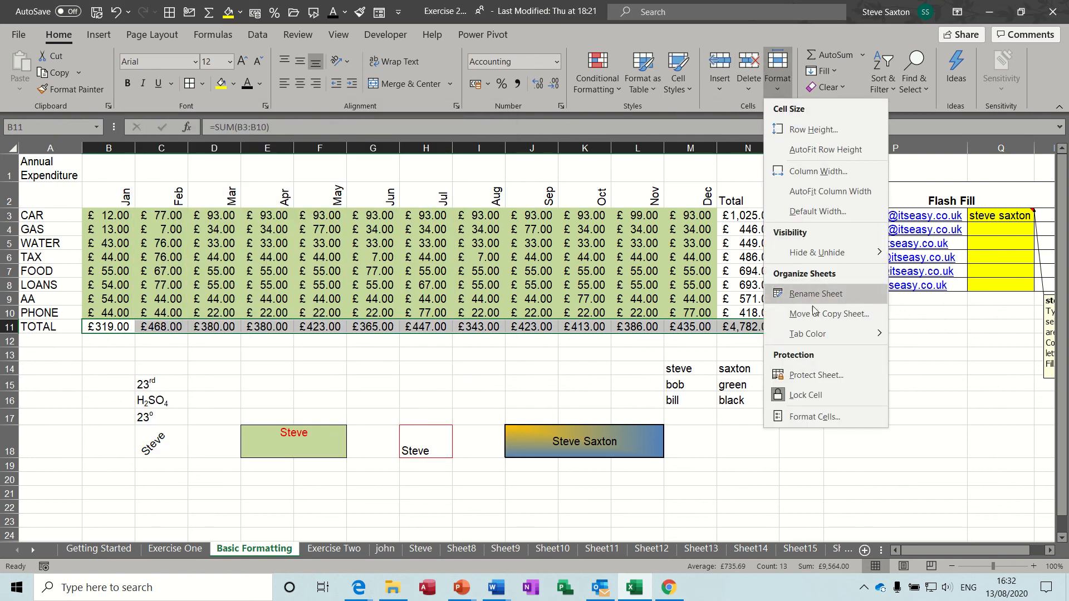
{"action": "left_click", "coordinate": [813, 417]}
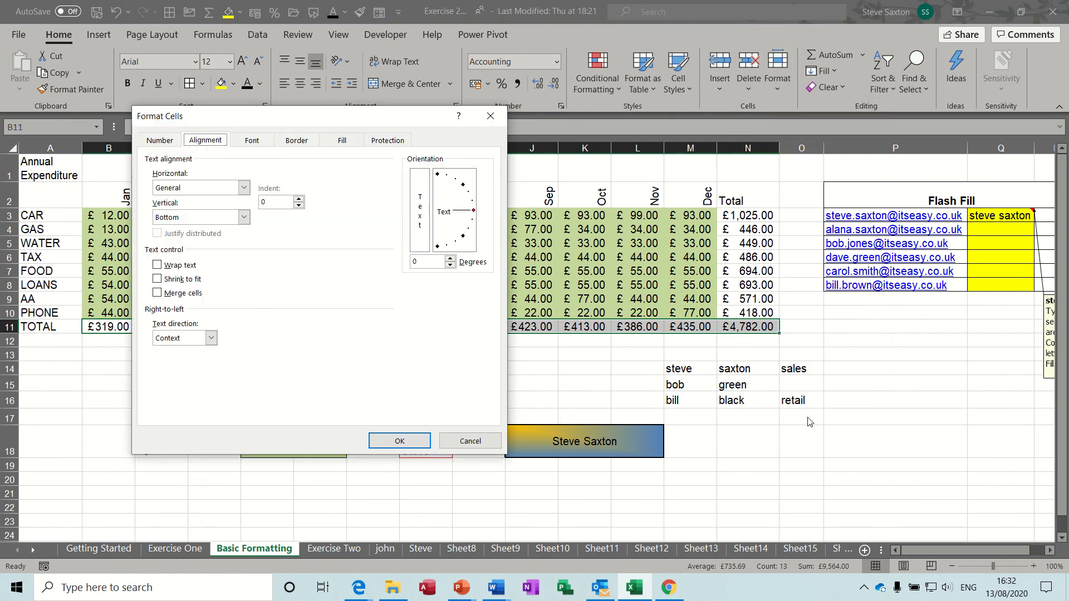
{"action": "left_click", "coordinate": [448, 441]}
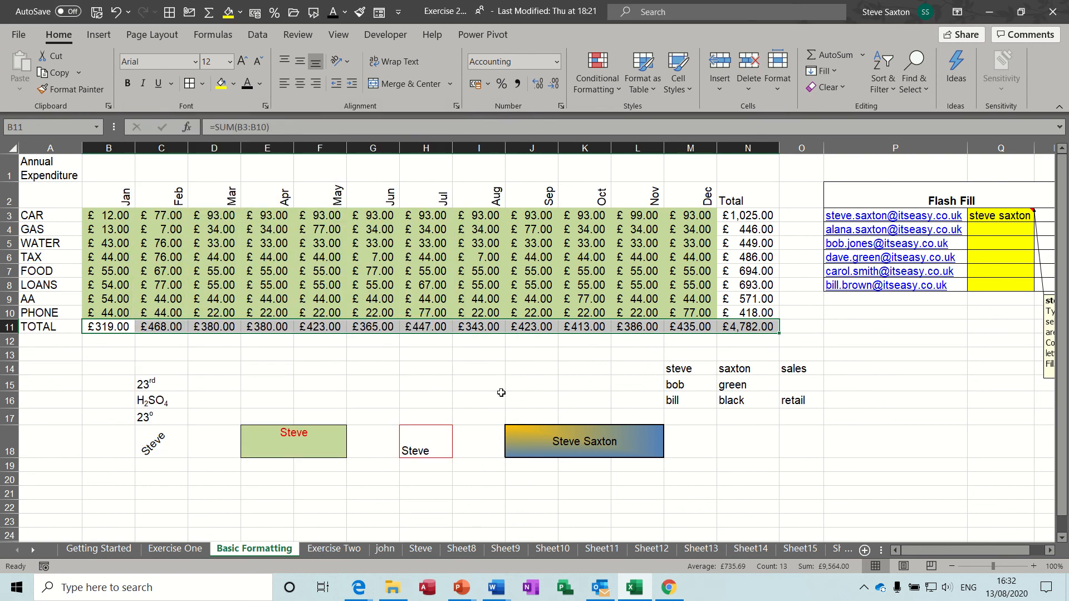
{"action": "right_click", "coordinate": [521, 371]}
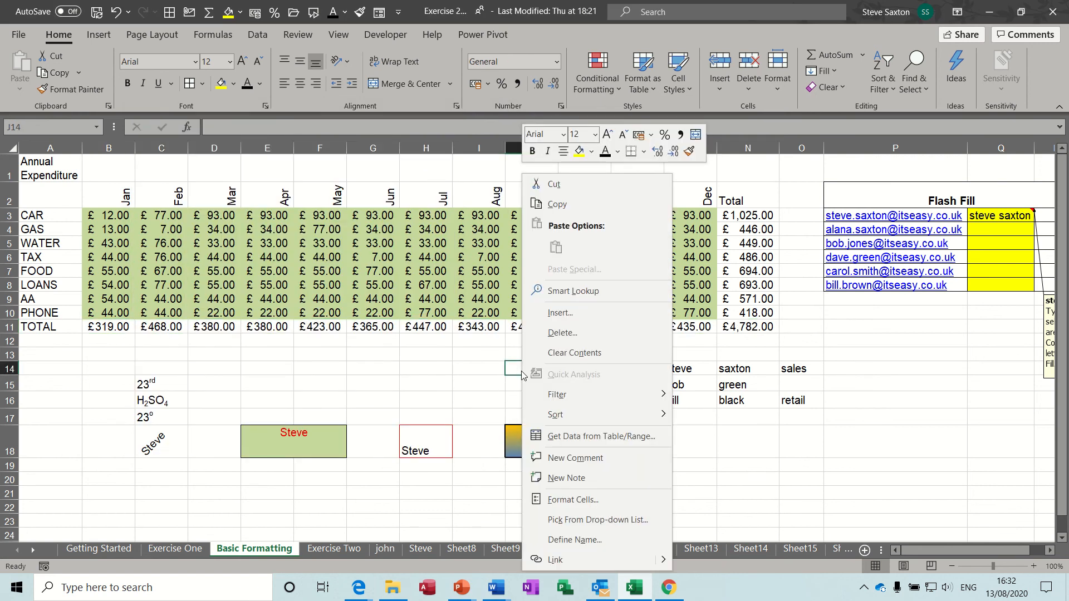
{"action": "left_click", "coordinate": [568, 500]}
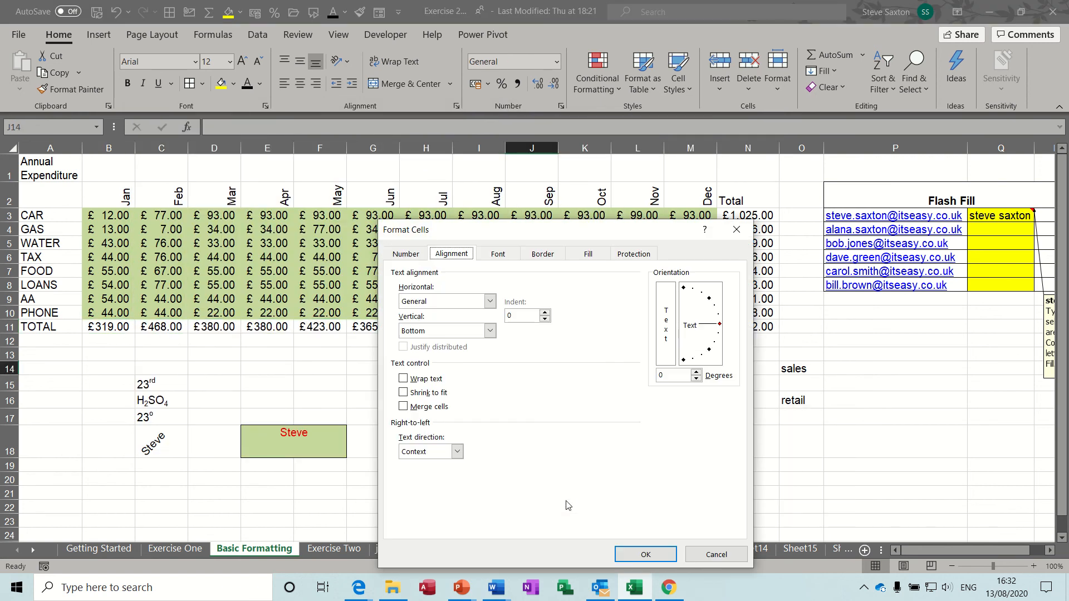
{"action": "left_click_drag", "start_coordinate": [479, 237], "coordinate": [464, 171]}
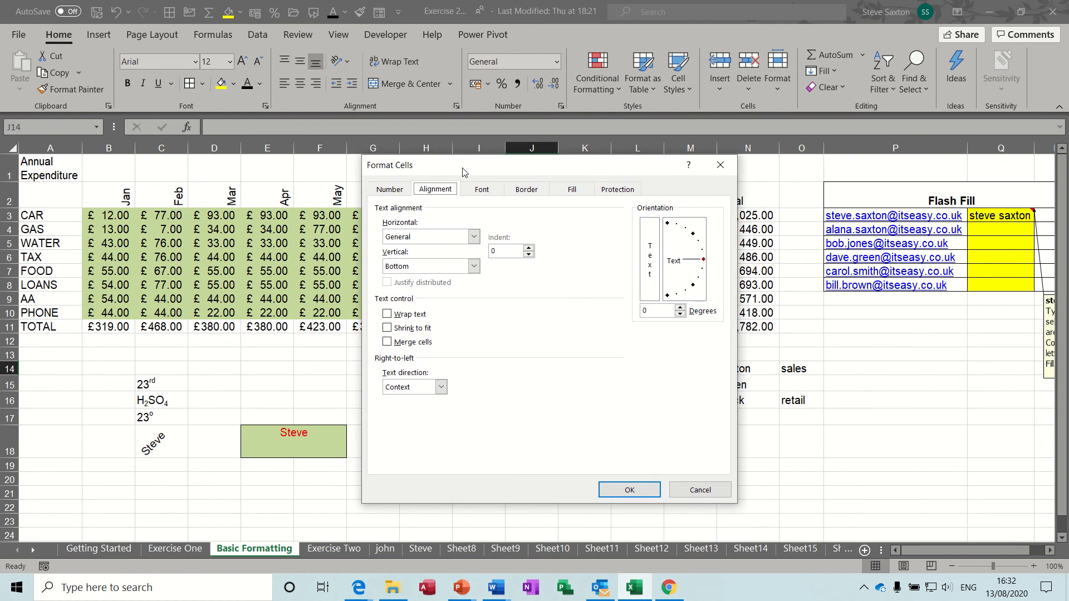
{"action": "left_click", "coordinate": [721, 167]}
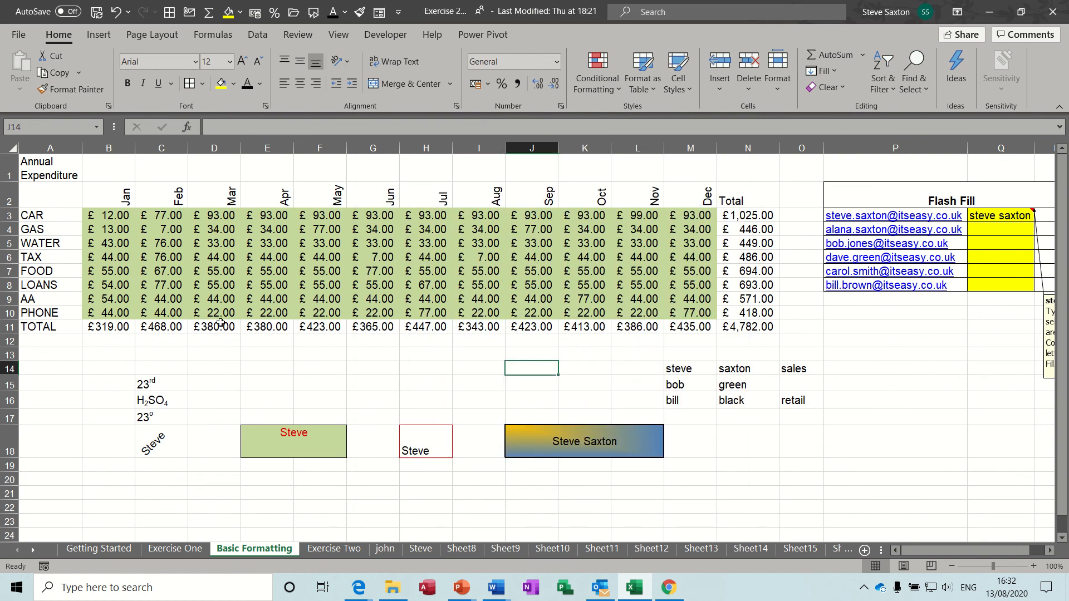
Set a thick solid red Outline border for B11:N11 in the More Borders settings
{"action": "left_click_drag", "start_coordinate": [106, 327], "coordinate": [777, 332]}
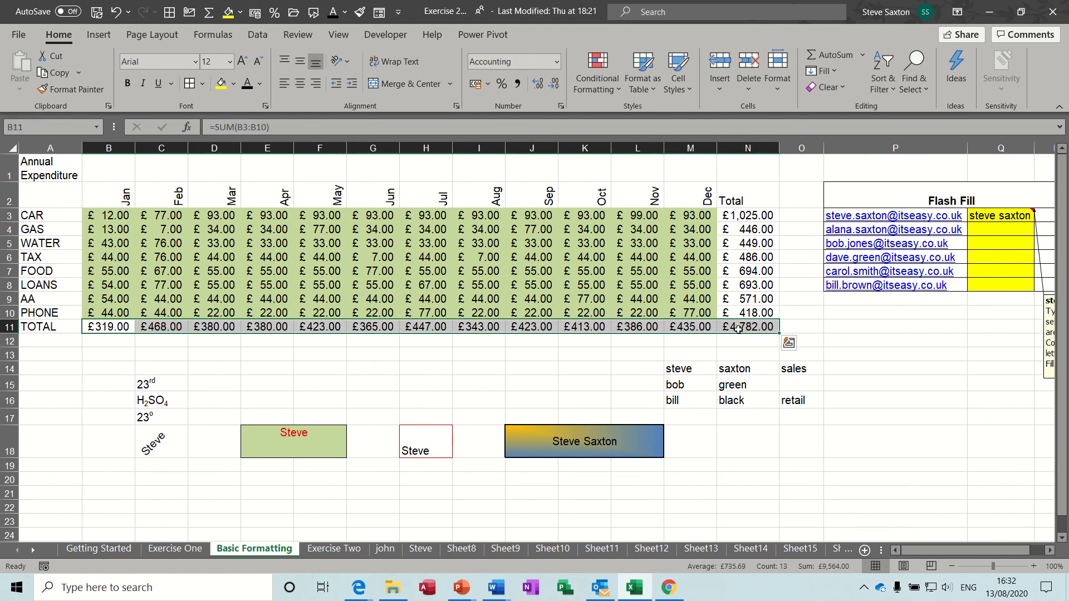
{"action": "left_click", "coordinate": [203, 84]}
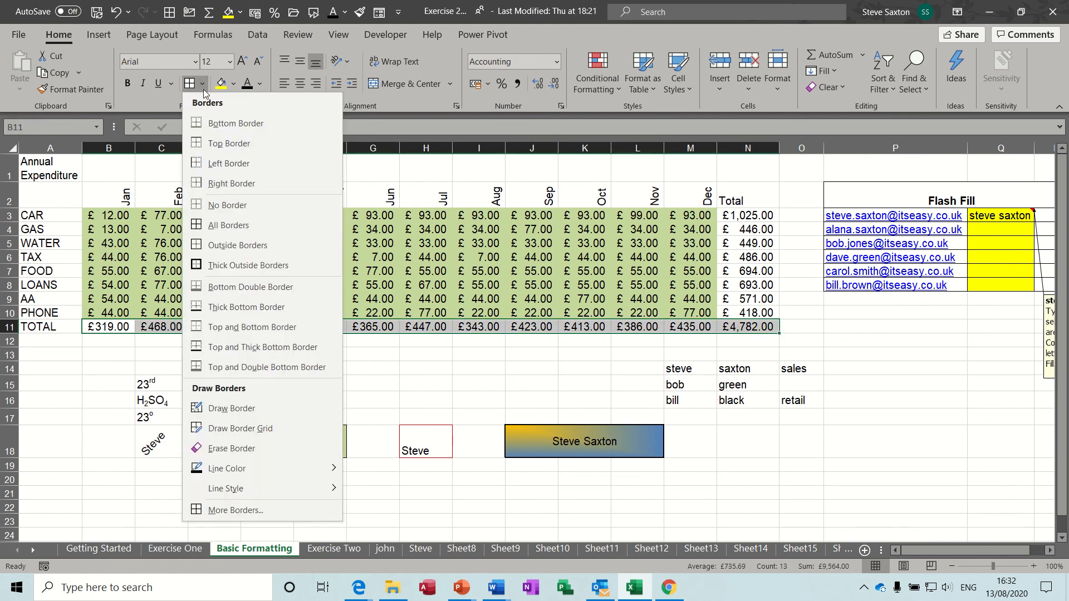
{"action": "left_click", "coordinate": [218, 510]}
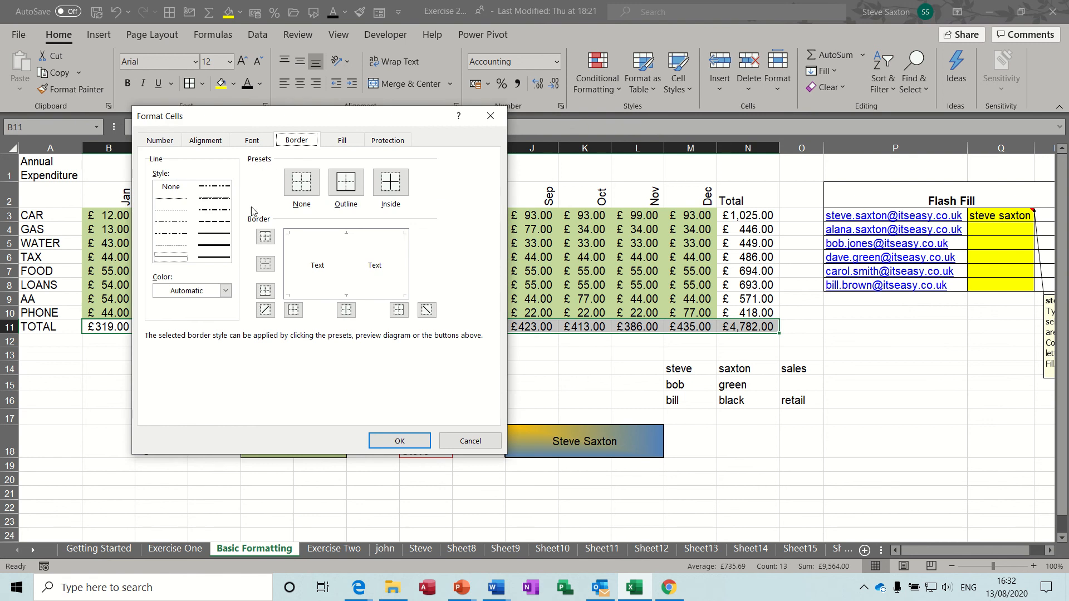
{"action": "left_click", "coordinate": [220, 246]}
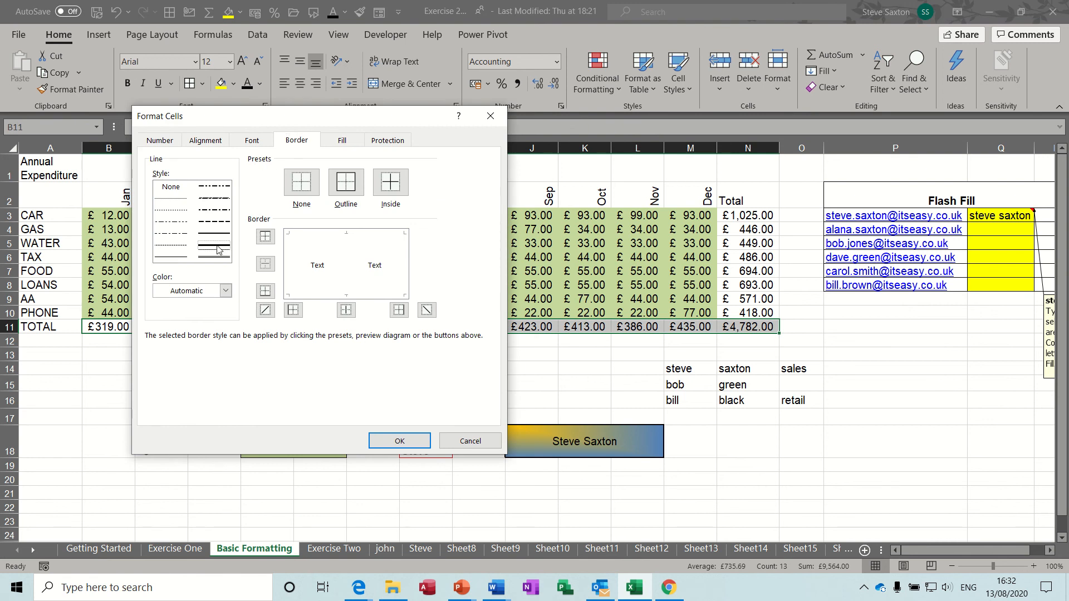
{"action": "left_click", "coordinate": [225, 291]}
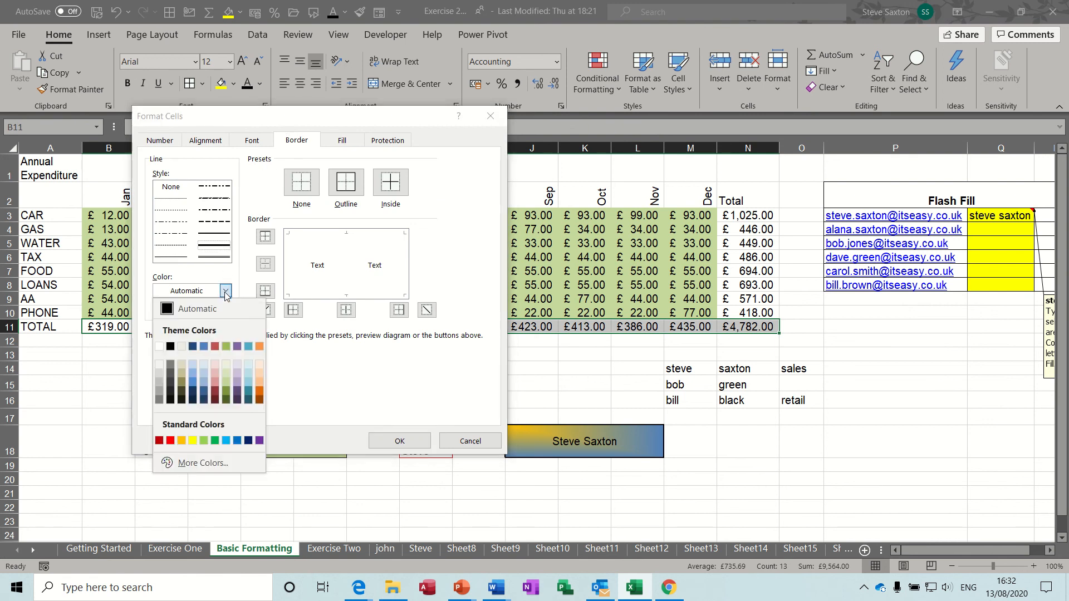
{"action": "left_click", "coordinate": [171, 441]}
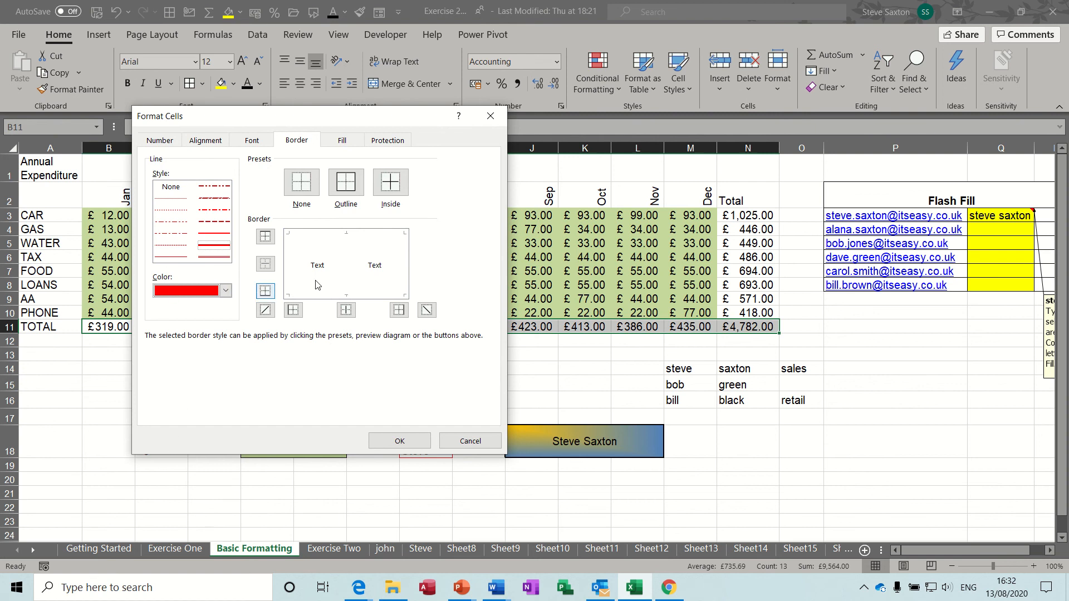
{"action": "left_click", "coordinate": [348, 183]}
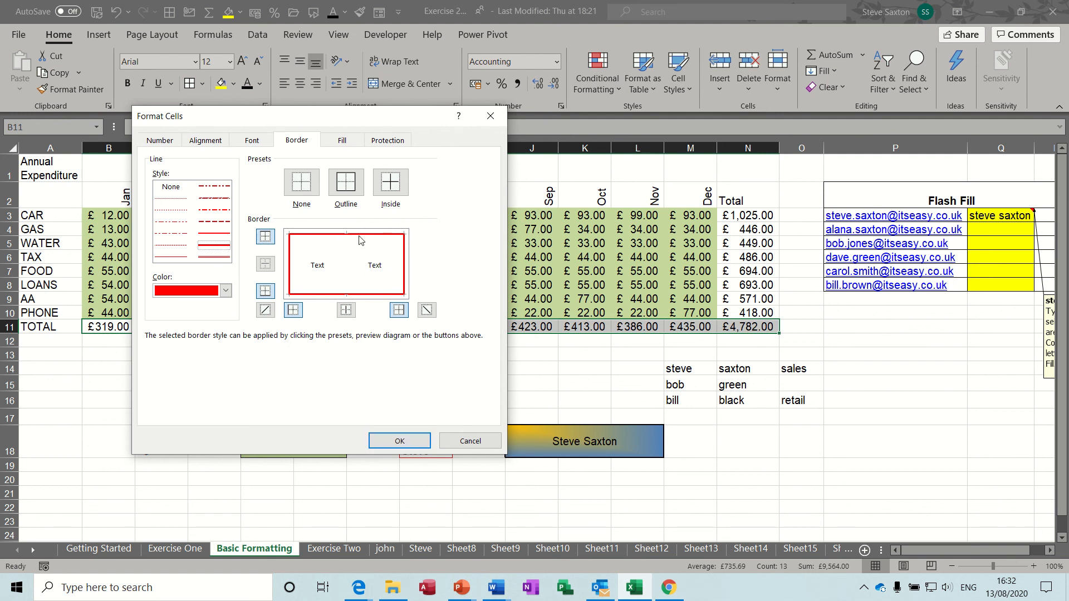
Confirm the red outline on B11:N11, check it, then select the blank row beneath
{"action": "left_click", "coordinate": [399, 440]}
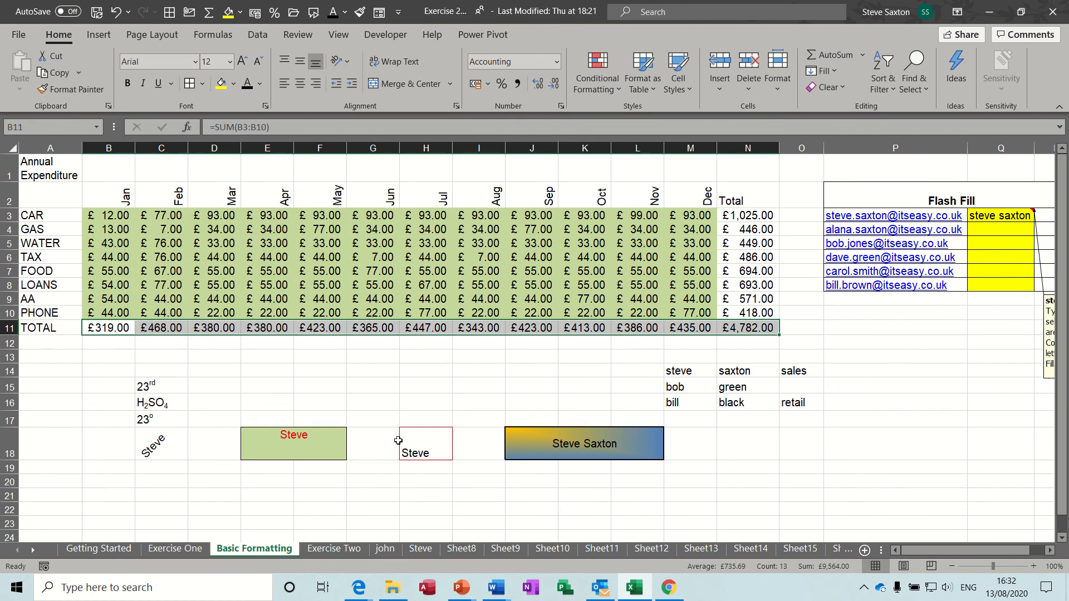
{"action": "left_click", "coordinate": [270, 360]}
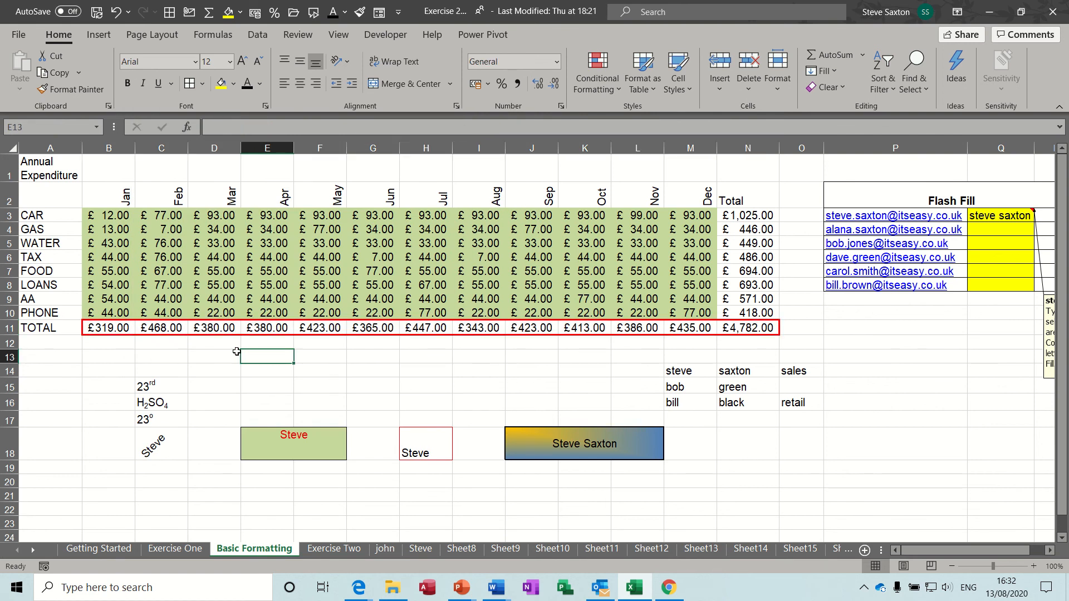
{"action": "left_click_drag", "start_coordinate": [105, 344], "coordinate": [743, 357]}
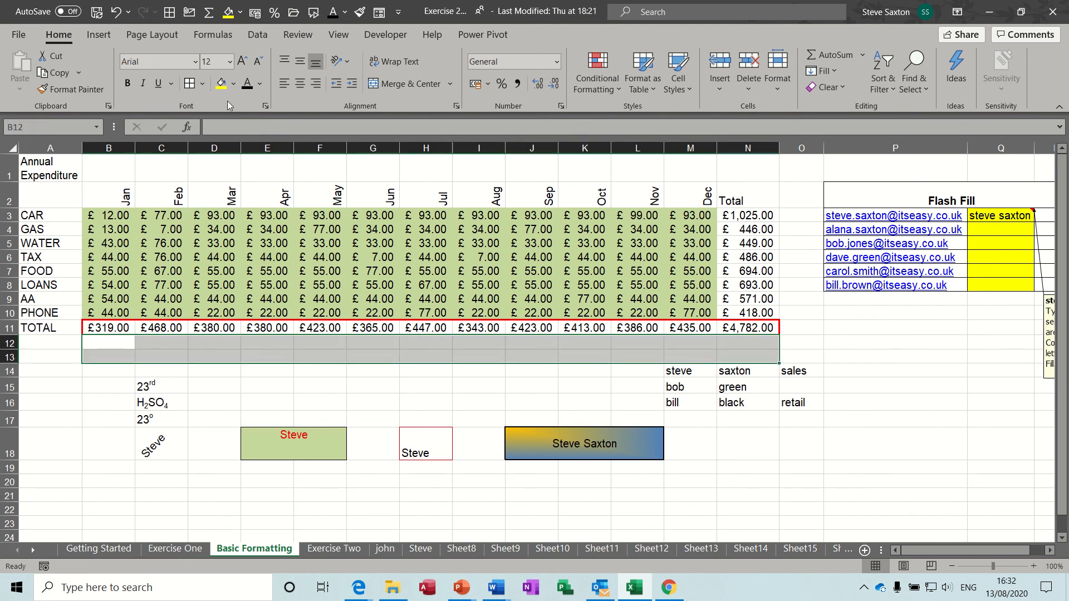
Give B12:N13 a yellow background with a blue thin-grid pattern fill
{"action": "left_click", "coordinate": [456, 106]}
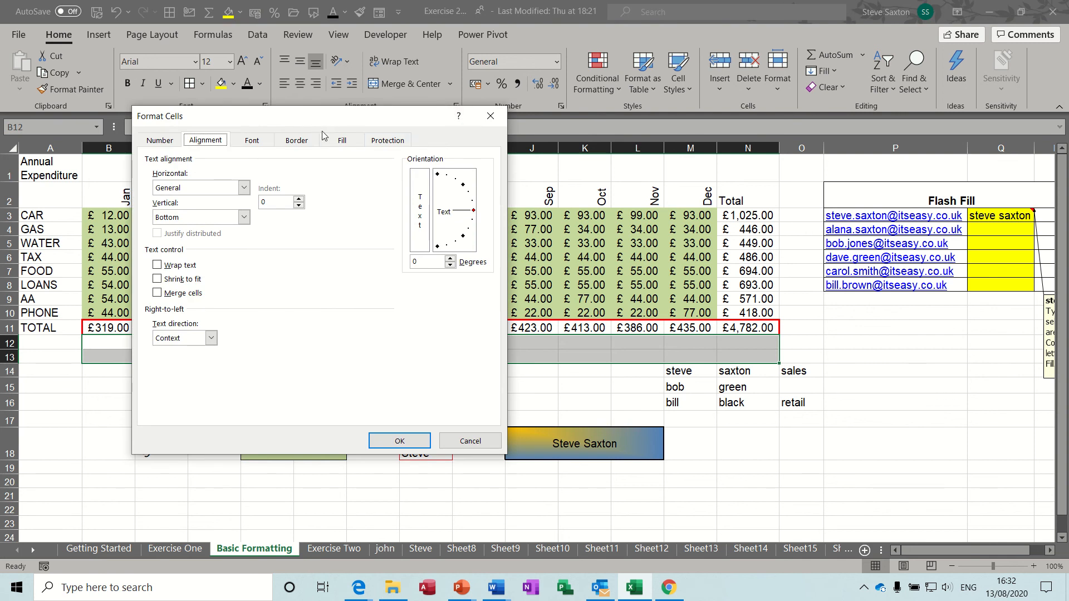
{"action": "left_click", "coordinate": [482, 103]}
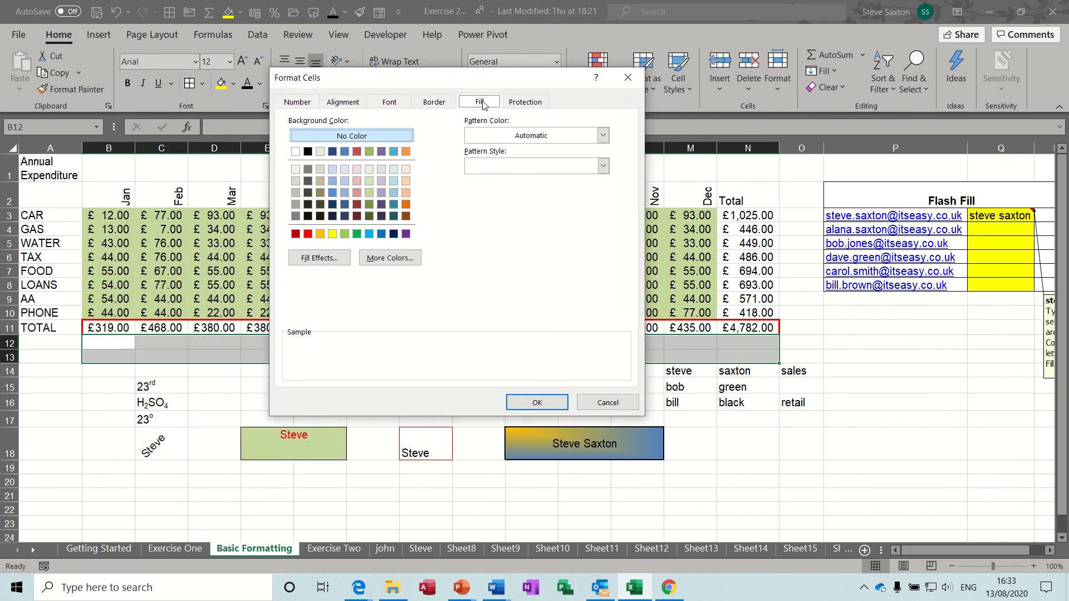
{"action": "left_click", "coordinate": [604, 136]}
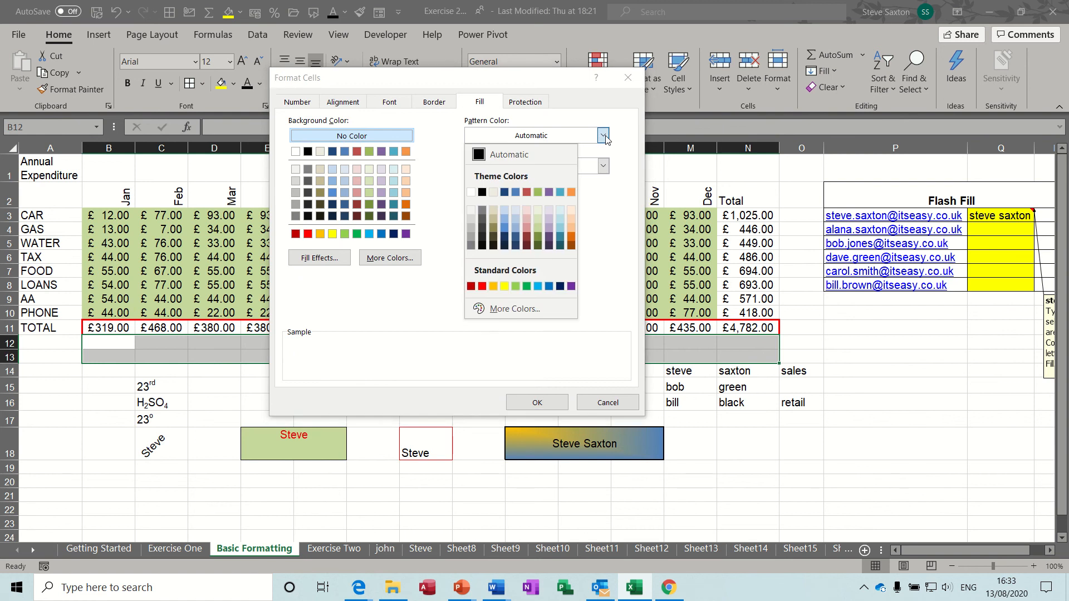
{"action": "left_click", "coordinate": [504, 227]}
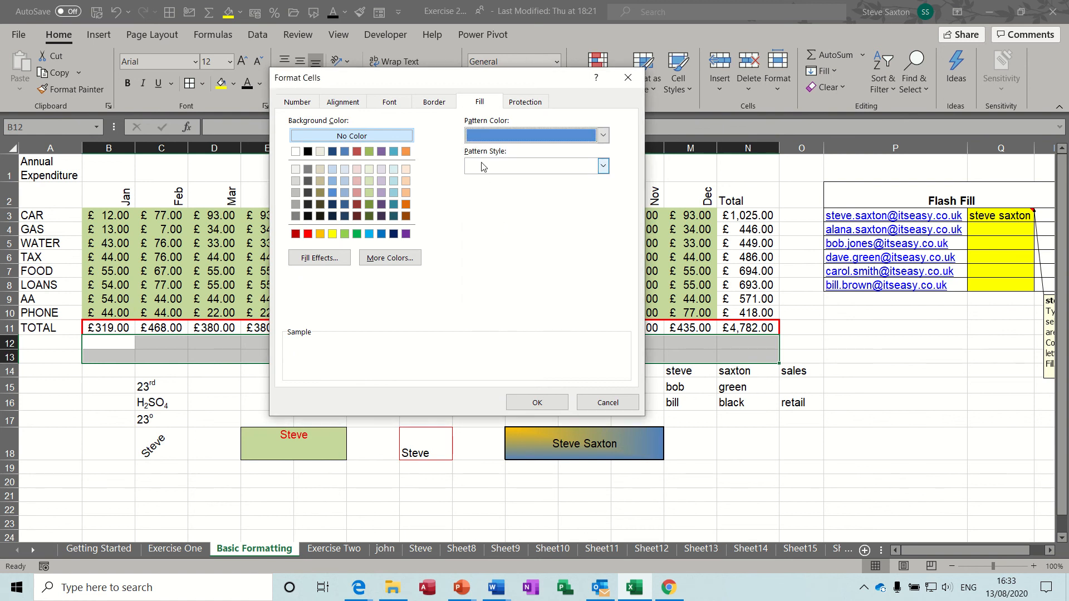
{"action": "left_click", "coordinate": [333, 234]}
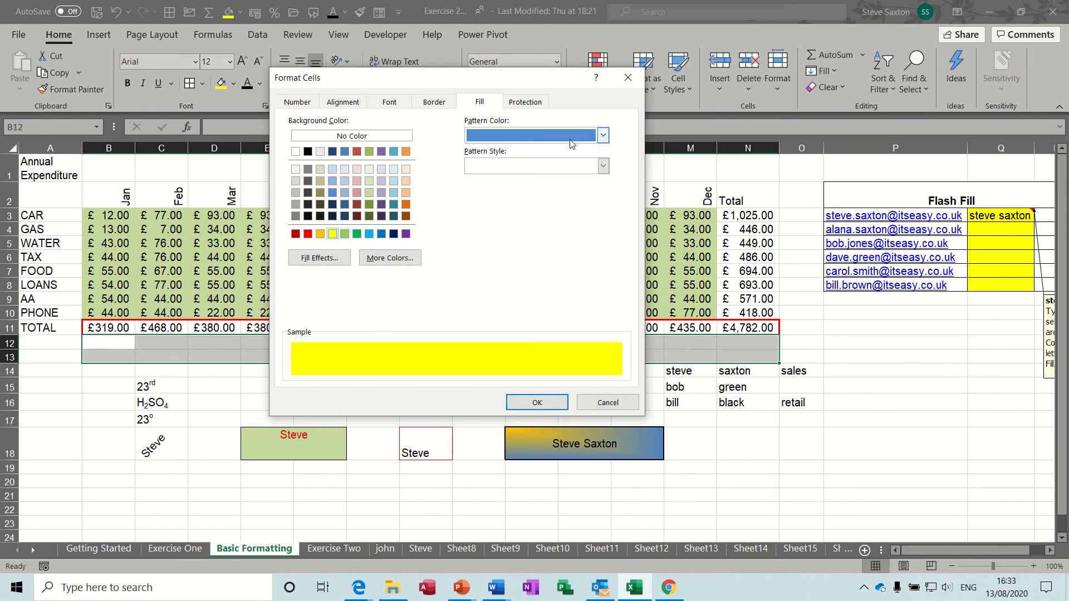
{"action": "left_click", "coordinate": [603, 166]}
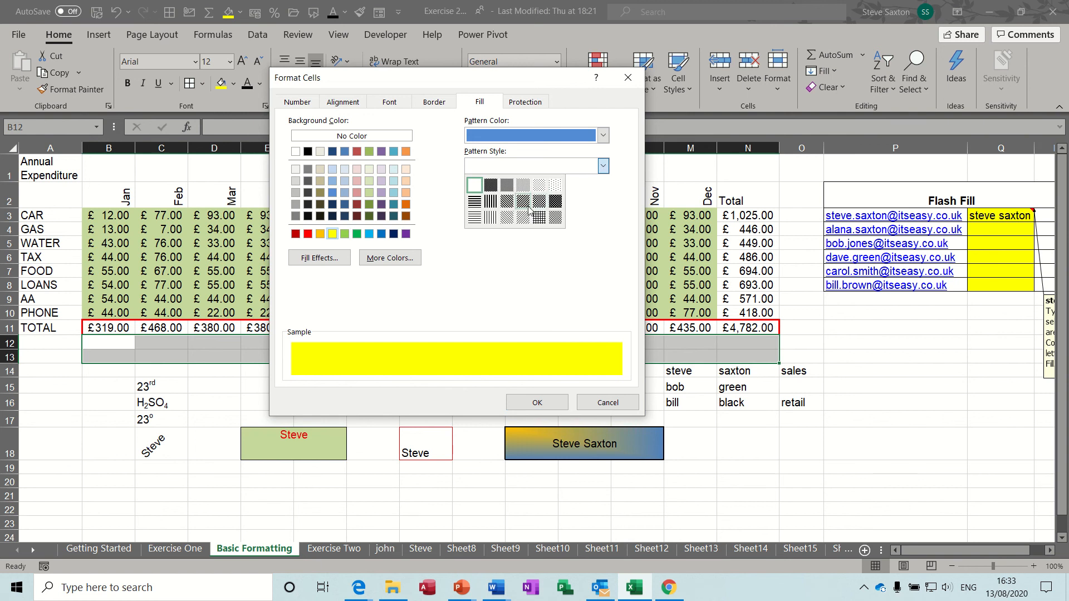
{"action": "left_click", "coordinate": [539, 217]}
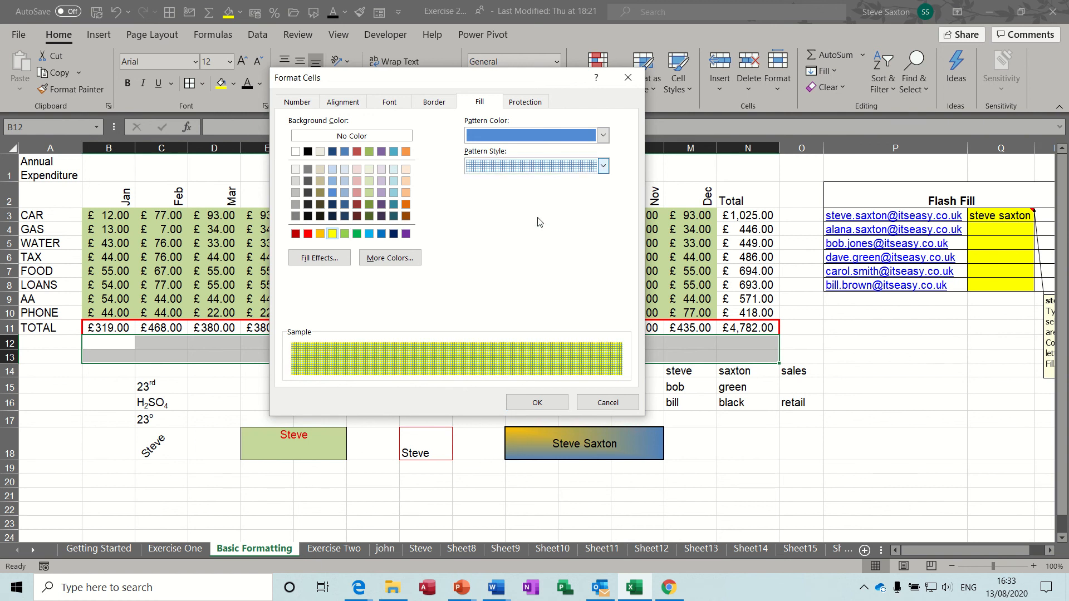
{"action": "left_click", "coordinate": [545, 403]}
{"action": "left_click", "coordinate": [341, 397]}
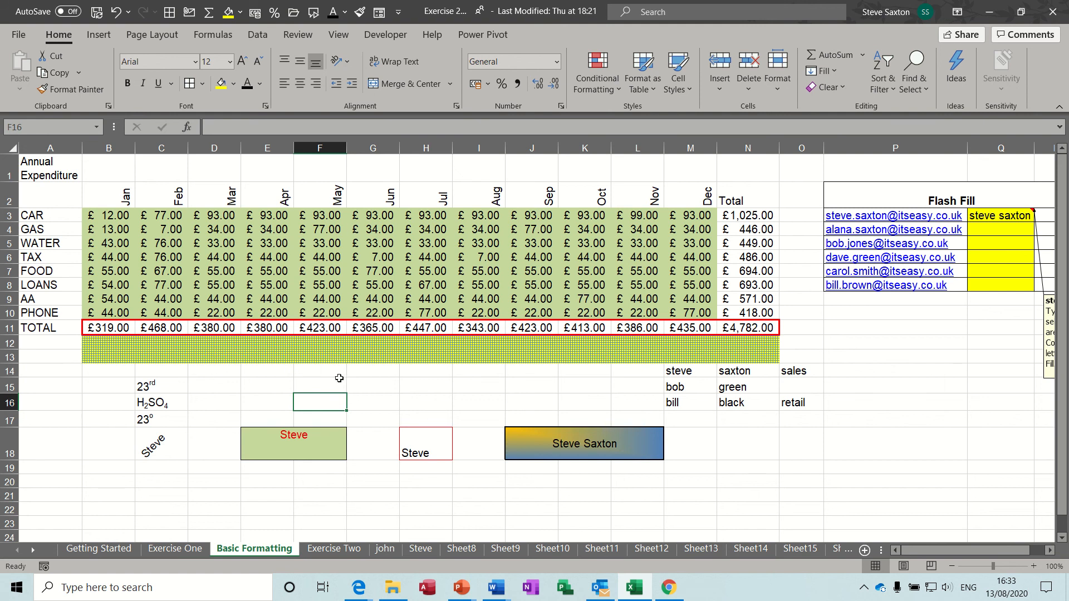
{"action": "left_click", "coordinate": [317, 356]}
{"action": "left_click", "coordinate": [323, 258]}
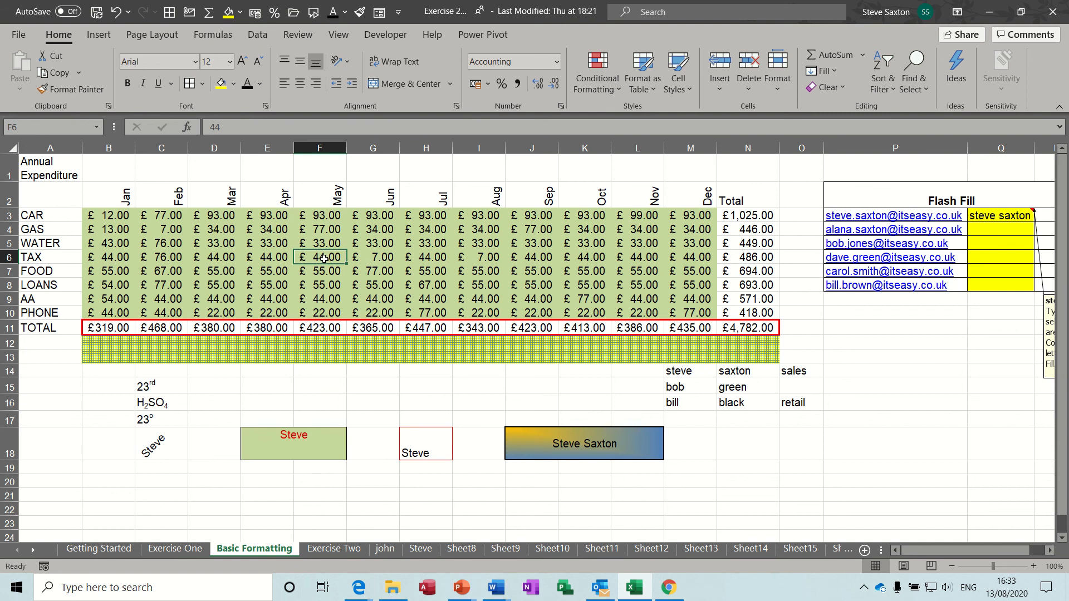
{"action": "left_click", "coordinate": [327, 352]}
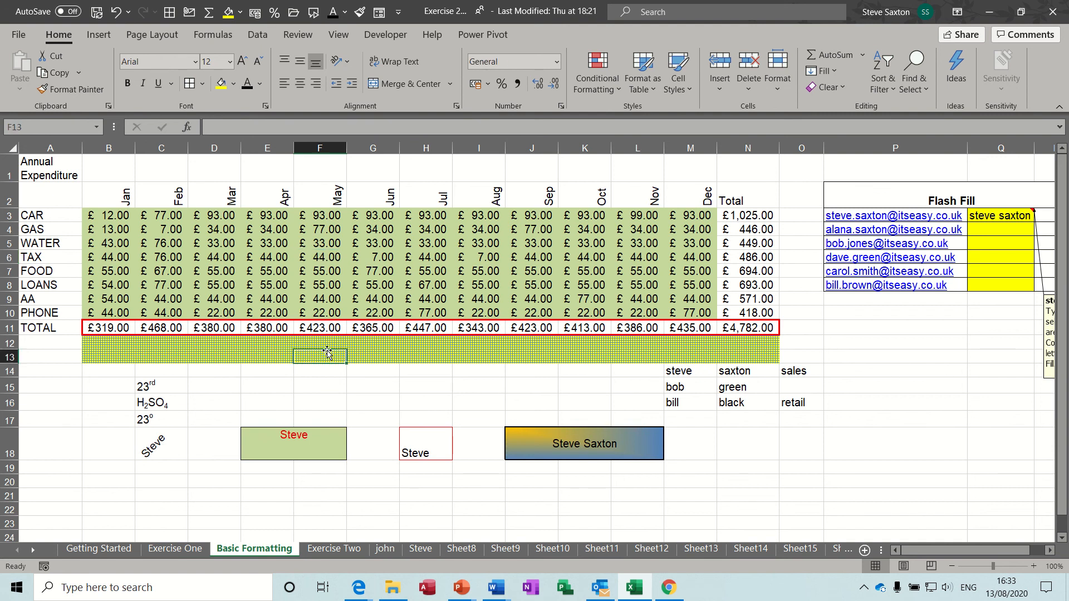
{"action": "left_click", "coordinate": [306, 396]}
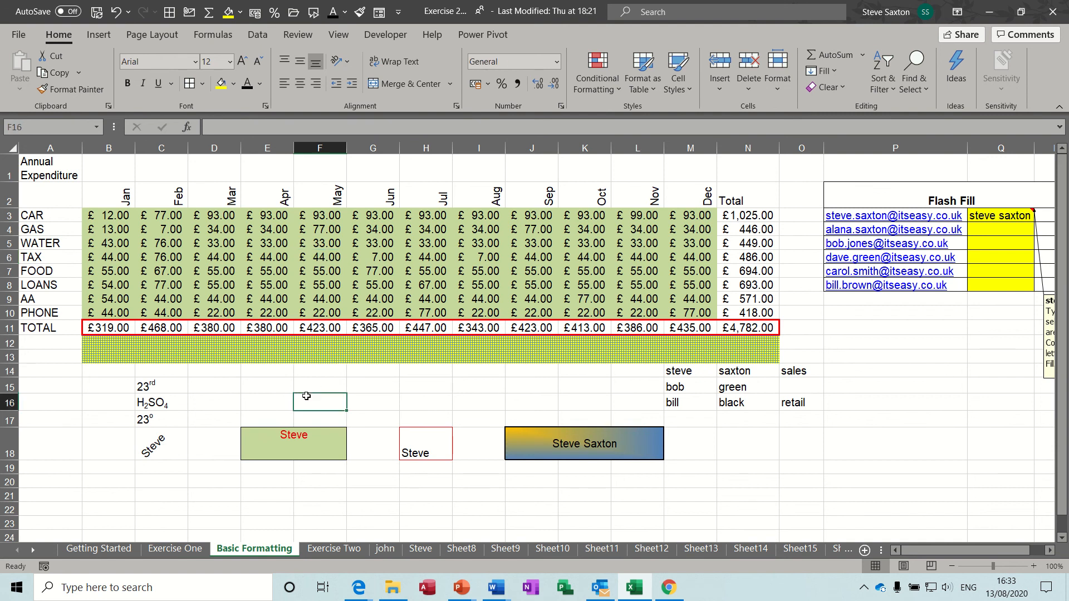
{"action": "left_click", "coordinate": [165, 390]}
{"action": "left_click", "coordinate": [169, 403]}
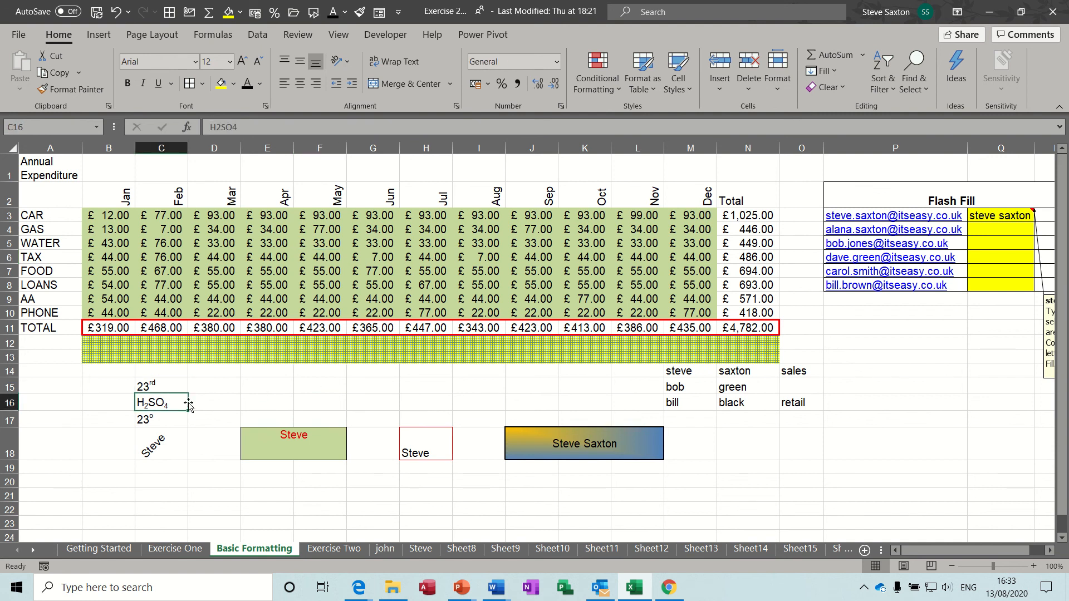
{"action": "left_click", "coordinate": [158, 420]}
{"action": "left_click", "coordinate": [166, 404]}
{"action": "left_click", "coordinate": [151, 387]}
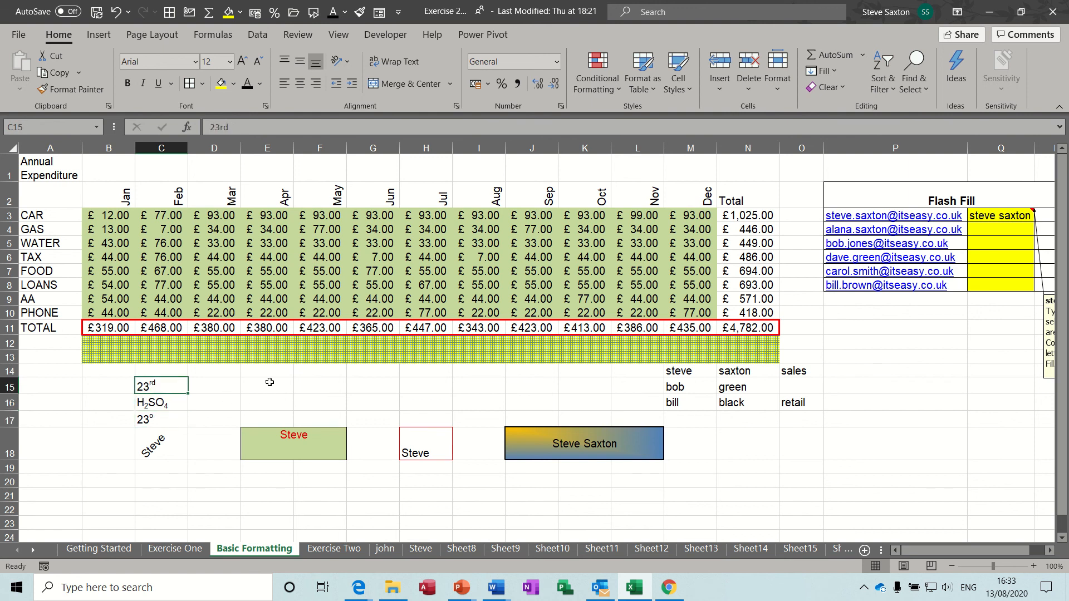
{"action": "left_click", "coordinate": [169, 422]}
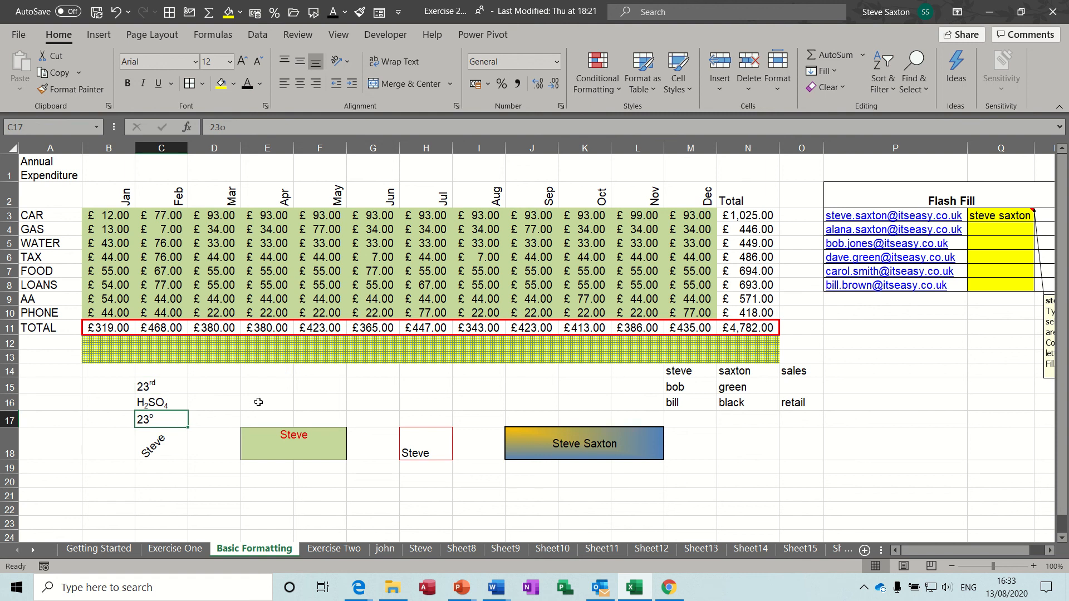
{"action": "left_click", "coordinate": [322, 385]}
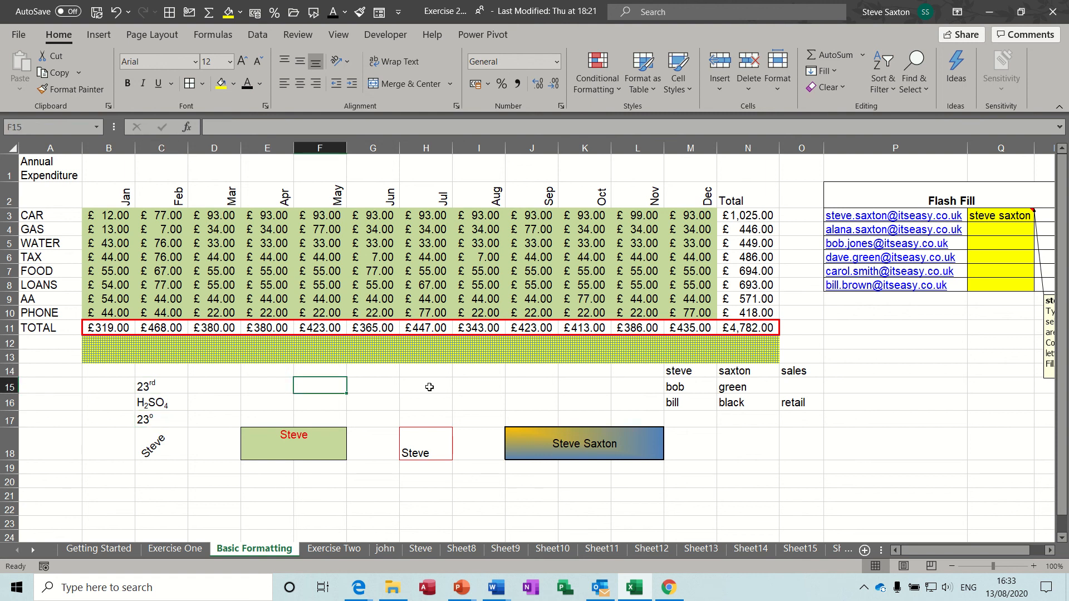
Enter 23rd in F15 and format the 'rd' as superscript via the Font dialog
{"action": "type", "text": "23rd"}
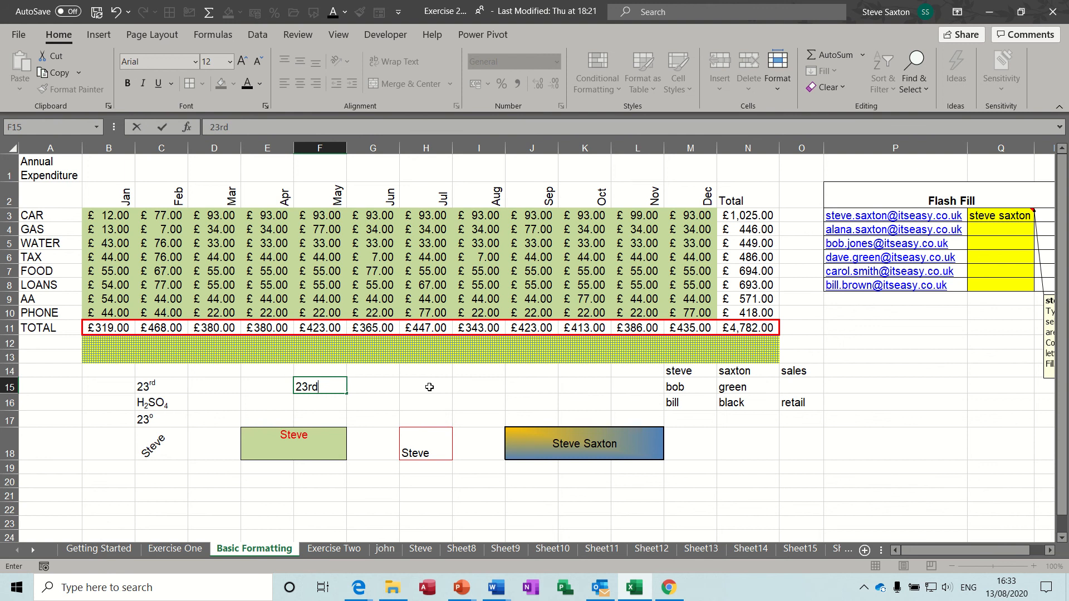
{"action": "key", "text": "ctrl+Return"}
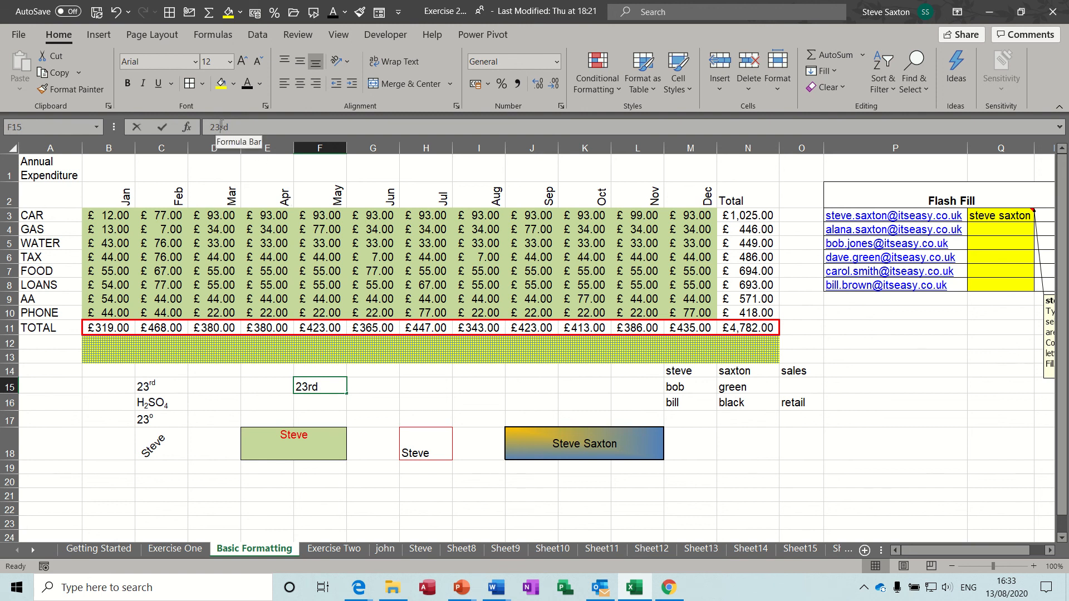
{"action": "left_click_drag", "start_coordinate": [220, 127], "coordinate": [234, 127]}
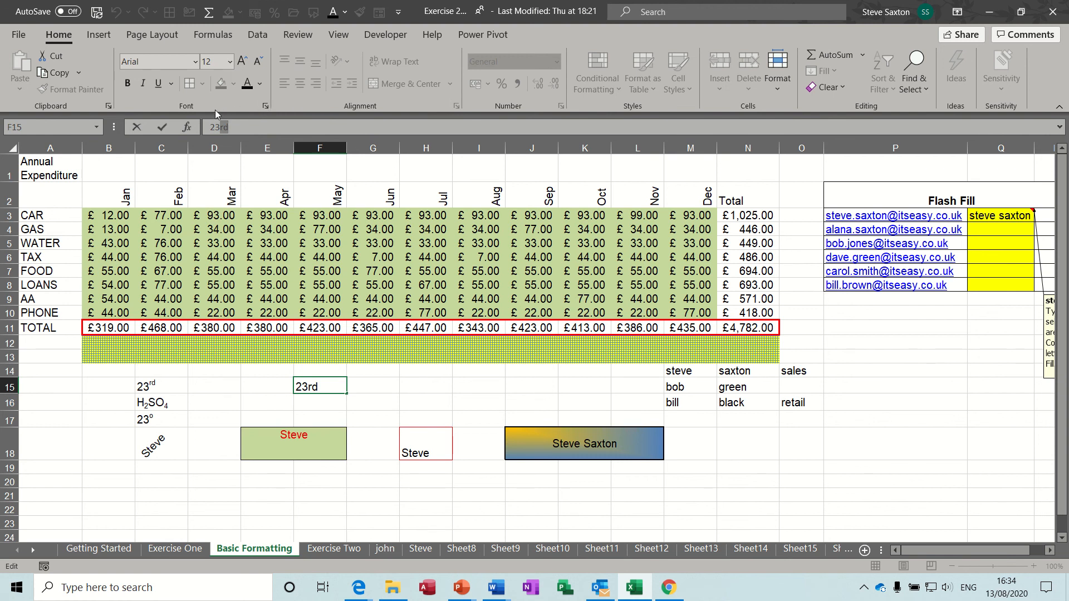
{"action": "left_click", "coordinate": [265, 105]}
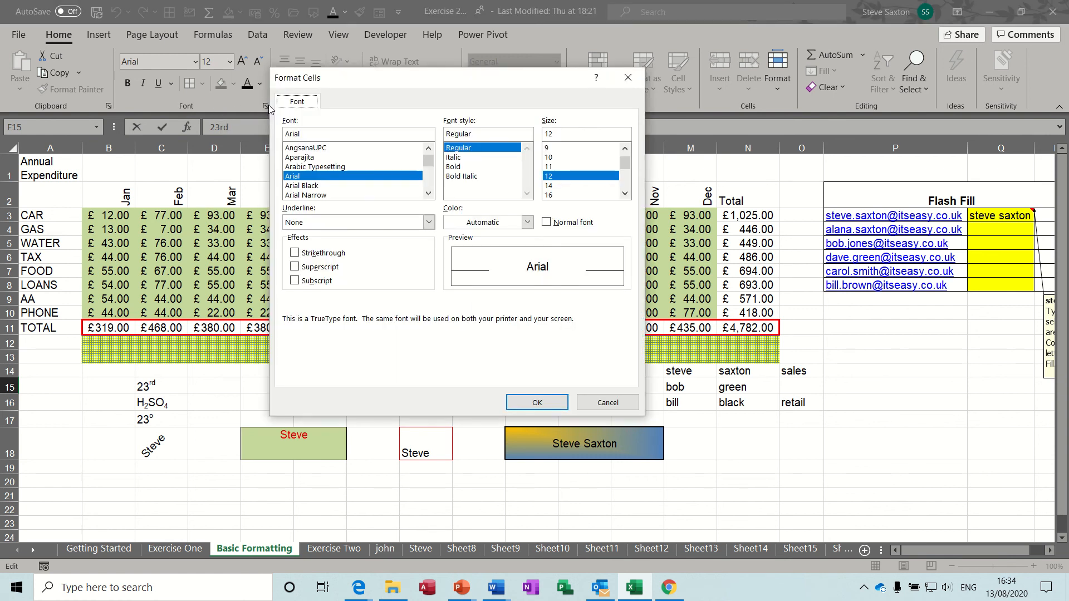
{"action": "left_click", "coordinate": [304, 268]}
{"action": "left_click", "coordinate": [515, 404]}
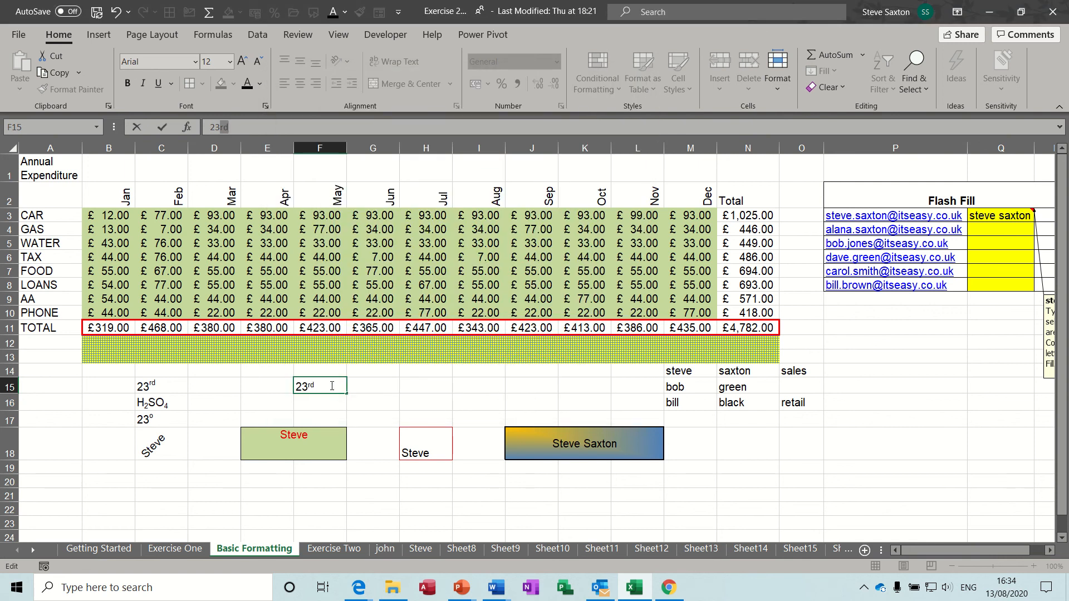
{"action": "left_click", "coordinate": [318, 406]}
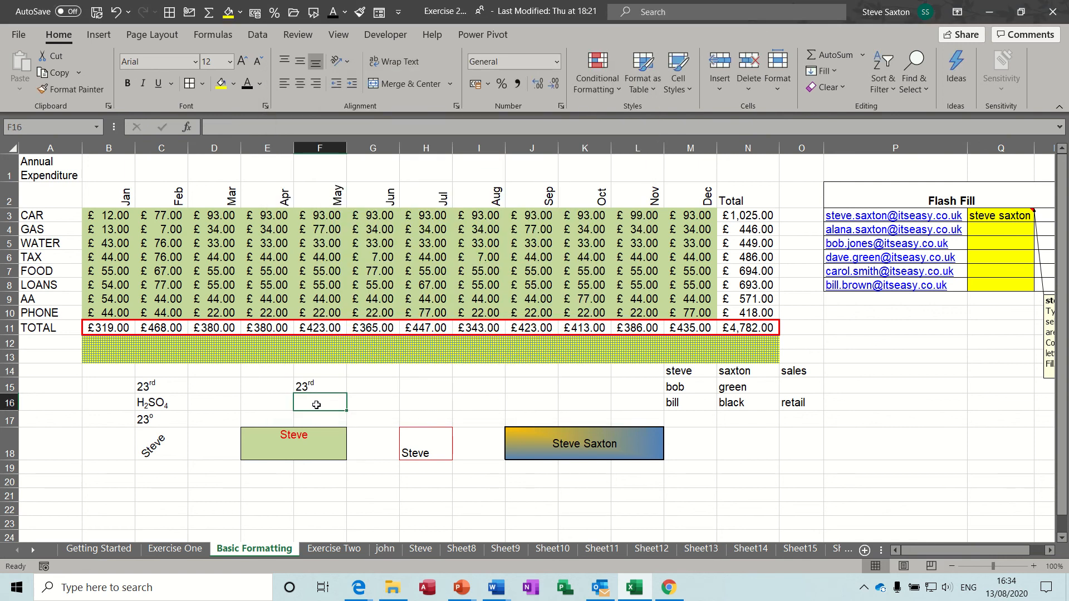
Enter H2SO4 in F16 and make the 2 a subscript
{"action": "type", "text": "H2"}
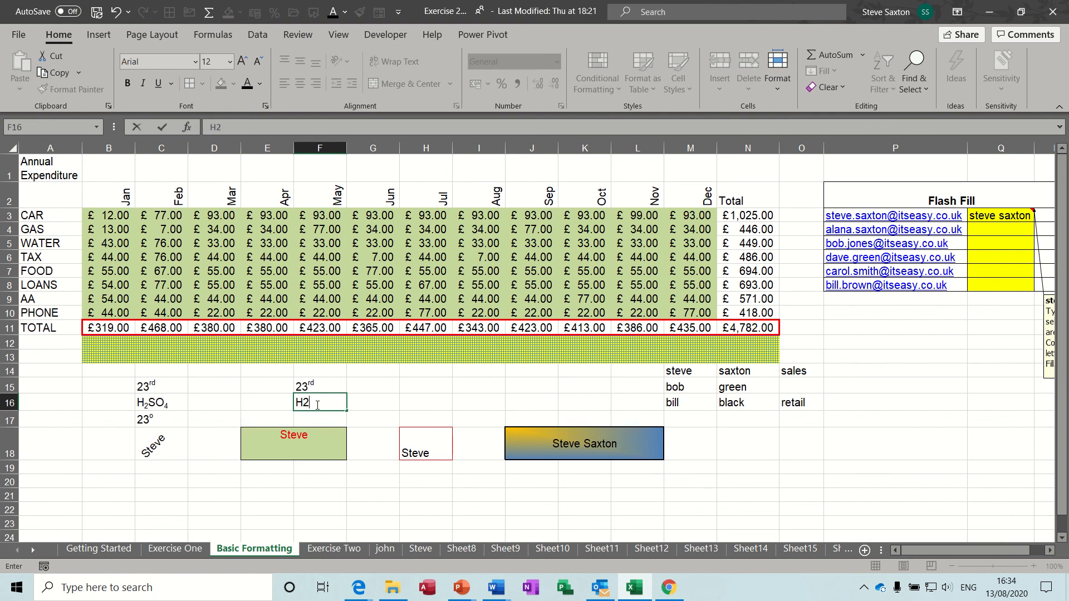
{"action": "type", "text": "SO4"}
{"action": "left_click", "coordinate": [361, 402]}
{"action": "left_click", "coordinate": [320, 403]}
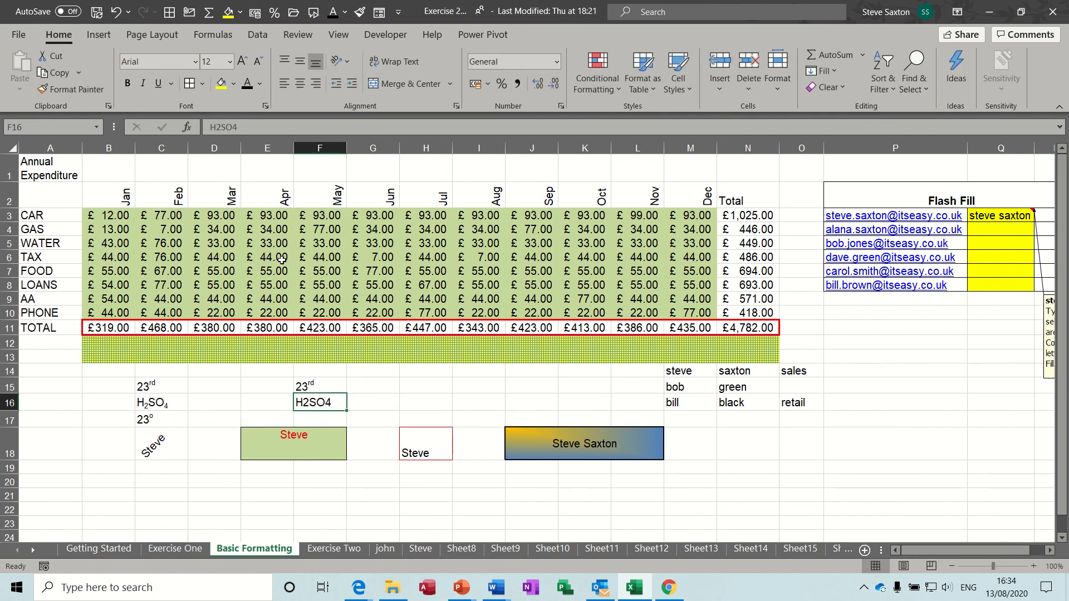
{"action": "left_click_drag", "start_coordinate": [221, 128], "coordinate": [216, 128]}
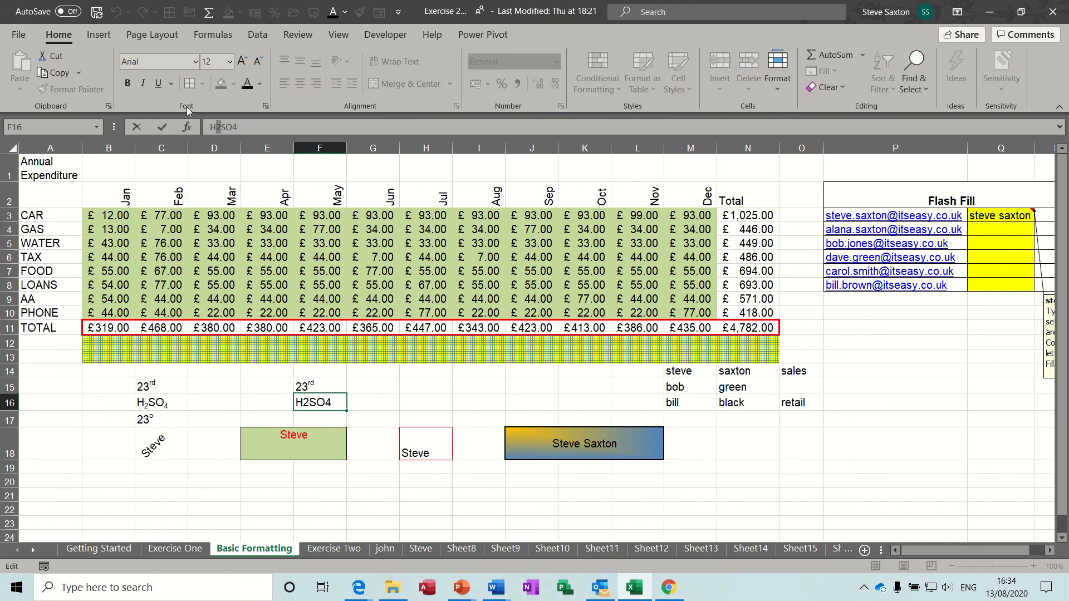
{"action": "left_click", "coordinate": [265, 106]}
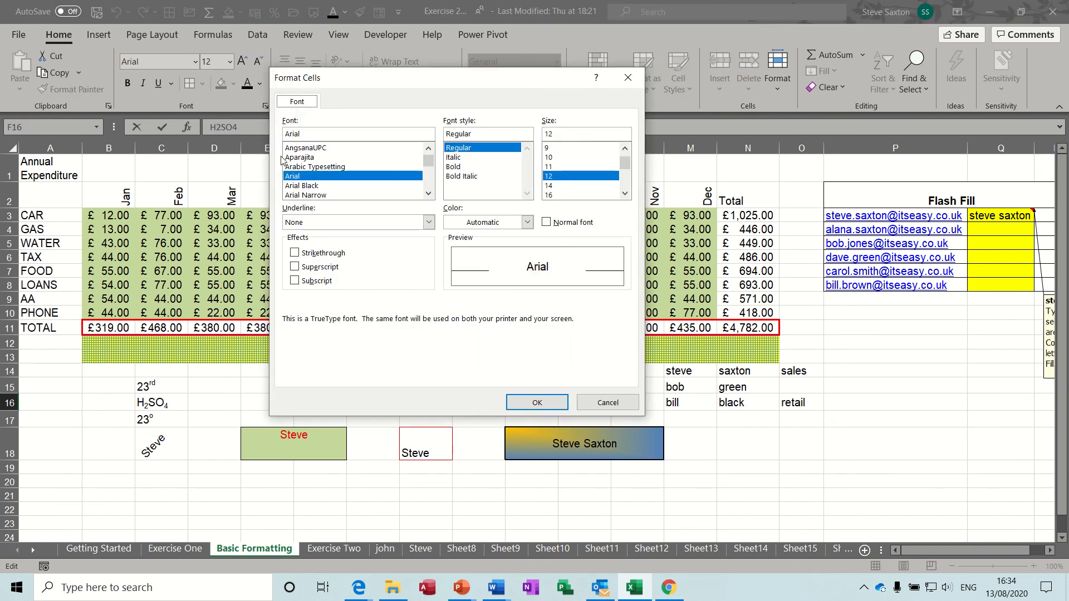
{"action": "left_click", "coordinate": [295, 280]}
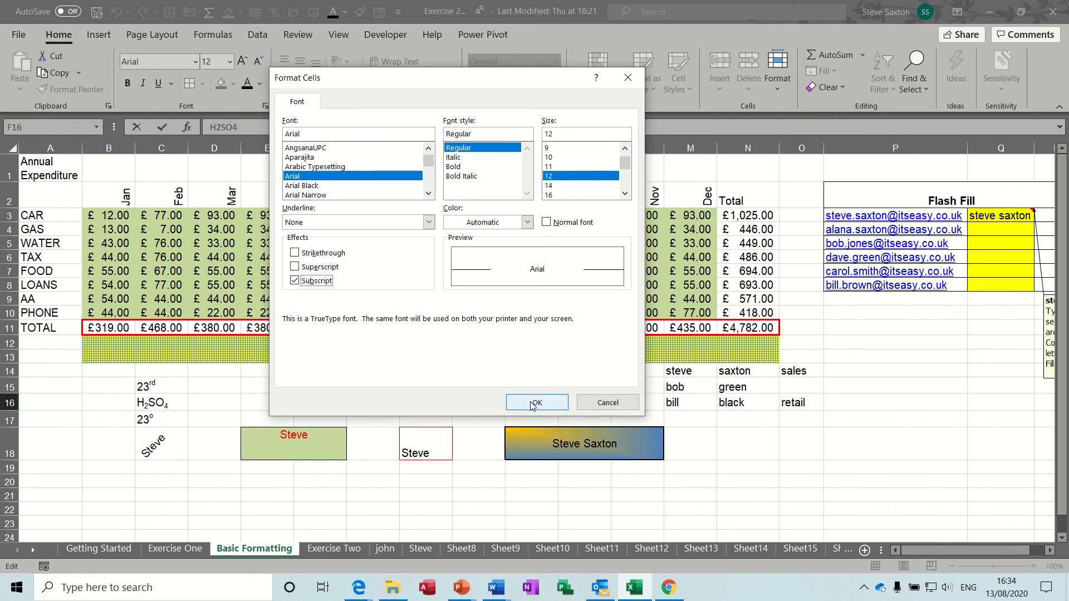
{"action": "left_click", "coordinate": [535, 403]}
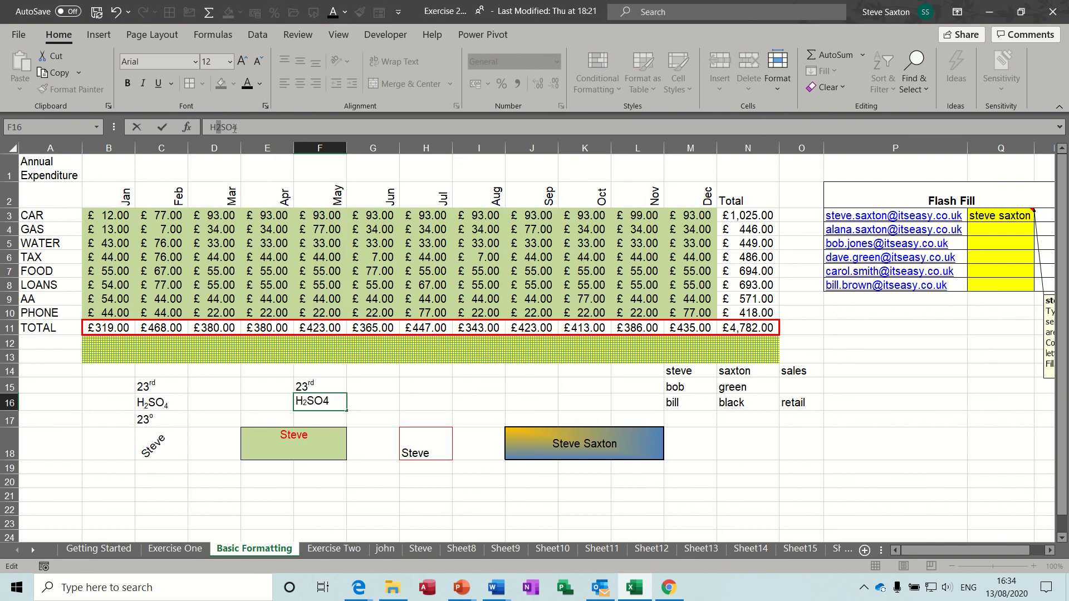
Make the 4 in H2SO4 a subscript too and finish the entry
{"action": "left_click_drag", "start_coordinate": [234, 127], "coordinate": [238, 128]}
{"action": "left_click", "coordinate": [266, 105]}
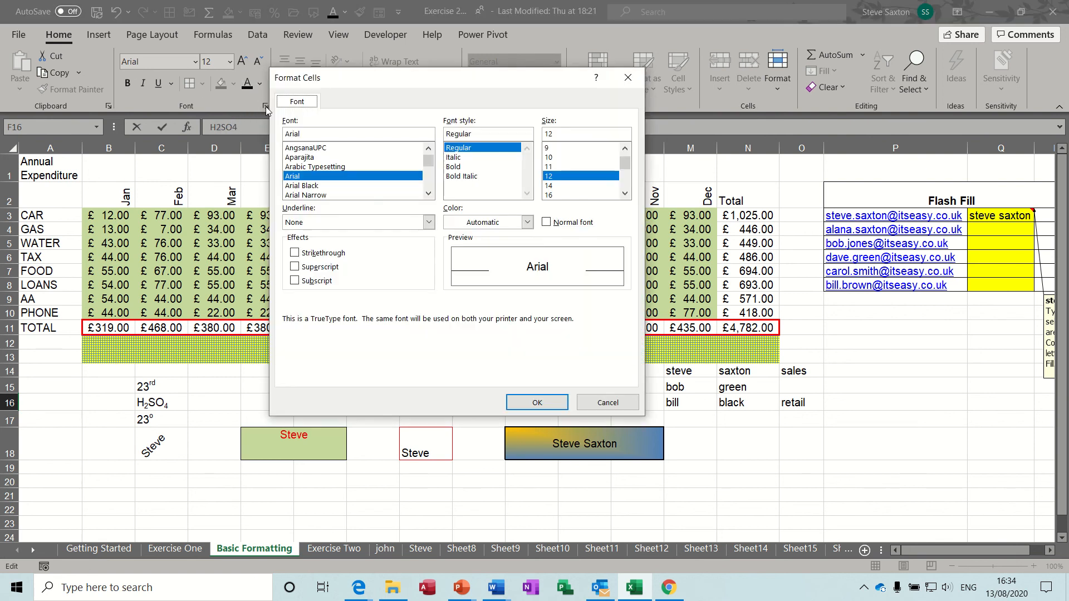
{"action": "left_click", "coordinate": [317, 281]}
{"action": "left_click", "coordinate": [522, 400]}
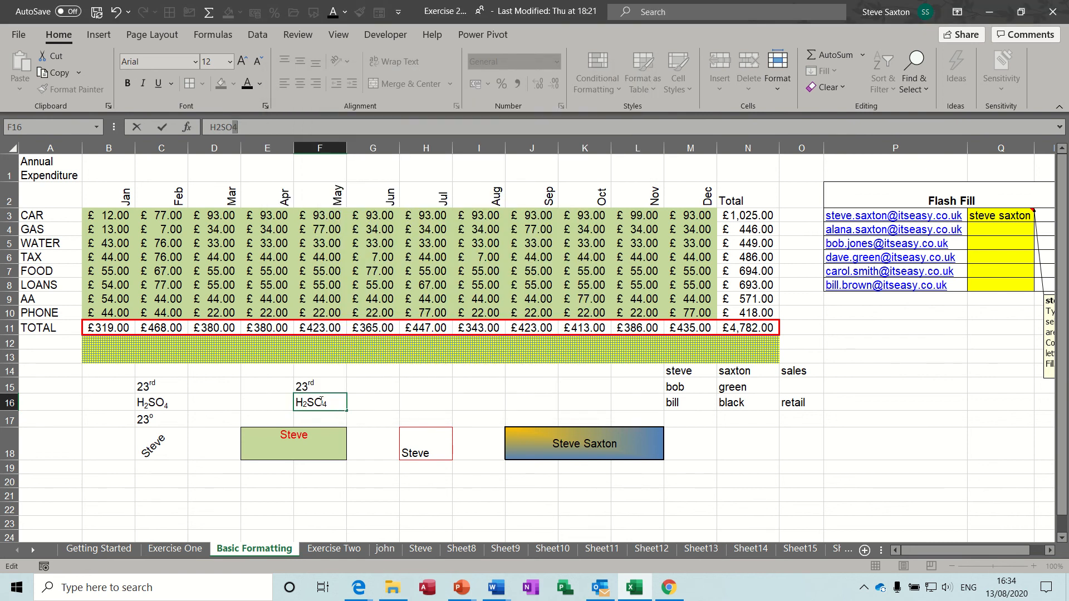
{"action": "left_click", "coordinate": [378, 403]}
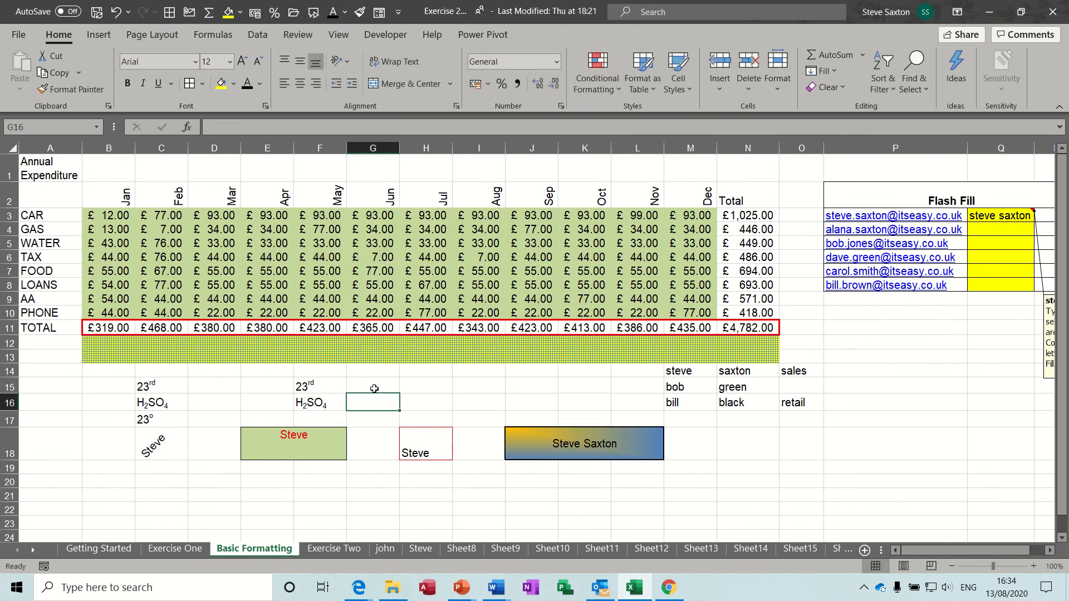
{"action": "left_click", "coordinate": [374, 387]}
Enter 23° in G15 using a superscript o, then start 23 in G16
{"action": "type", "text": "23"}
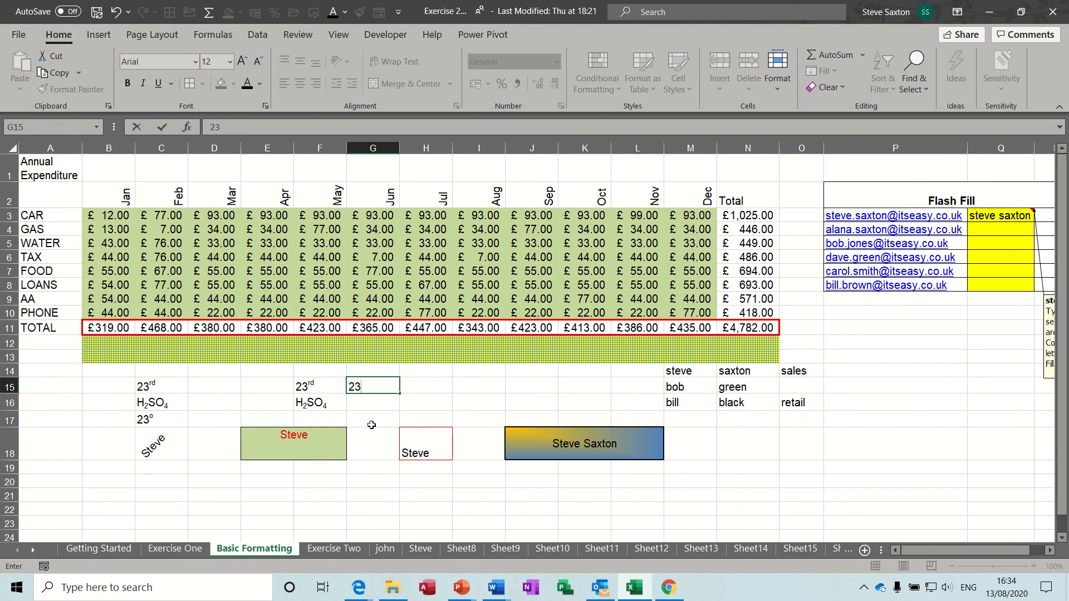
{"action": "type", "text": "O"}
{"action": "key", "text": "BackSpace"}
{"action": "type", "text": "o"}
{"action": "left_click_drag", "start_coordinate": [360, 388], "coordinate": [367, 387]}
{"action": "left_click", "coordinate": [266, 106]}
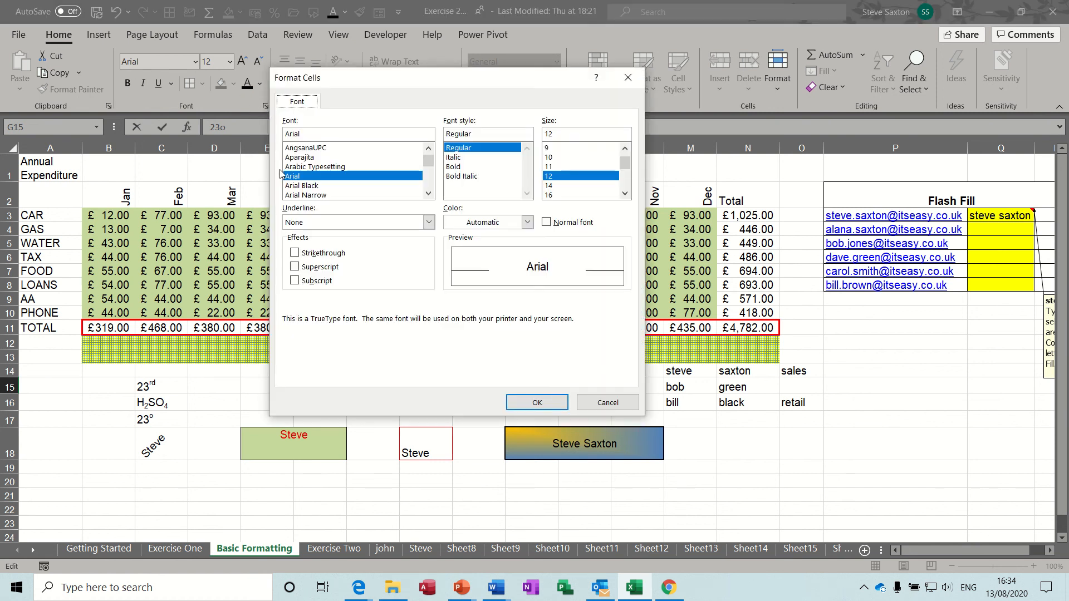
{"action": "left_click", "coordinate": [295, 268]}
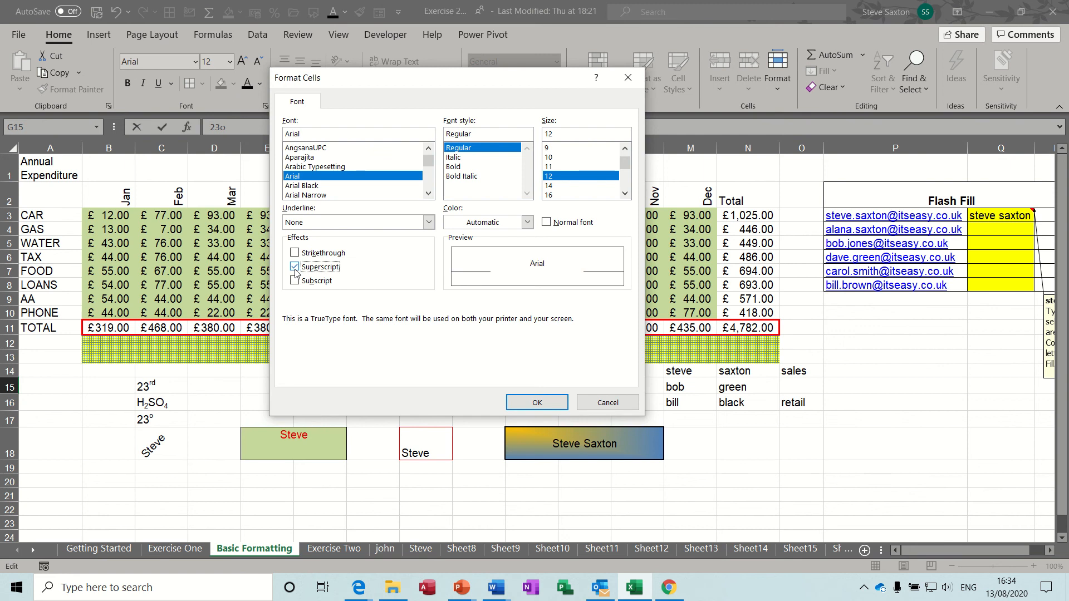
{"action": "left_click", "coordinate": [523, 404]}
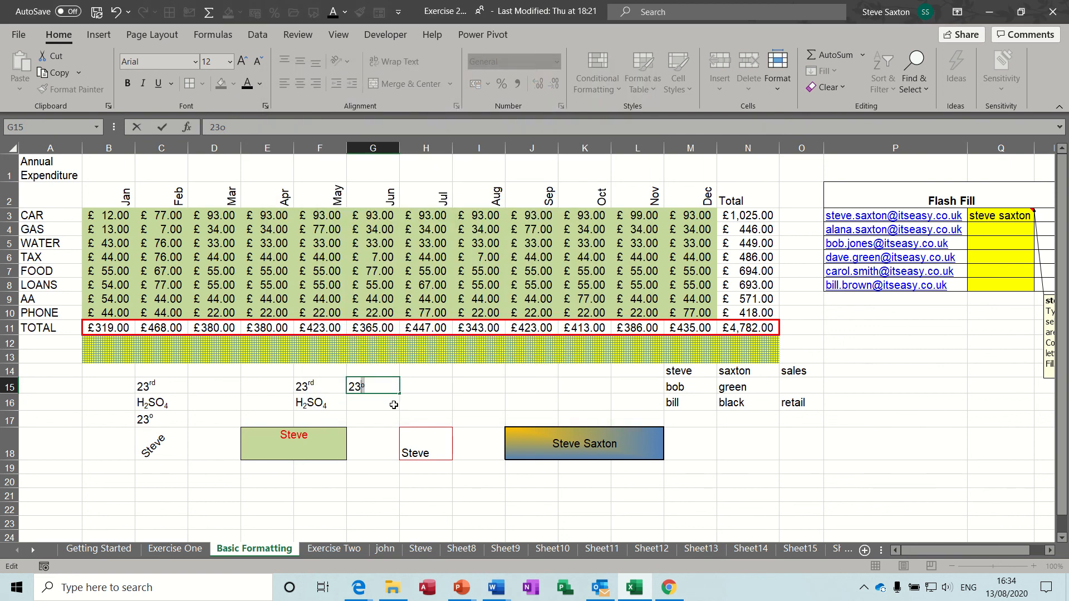
{"action": "key", "text": "Return"}
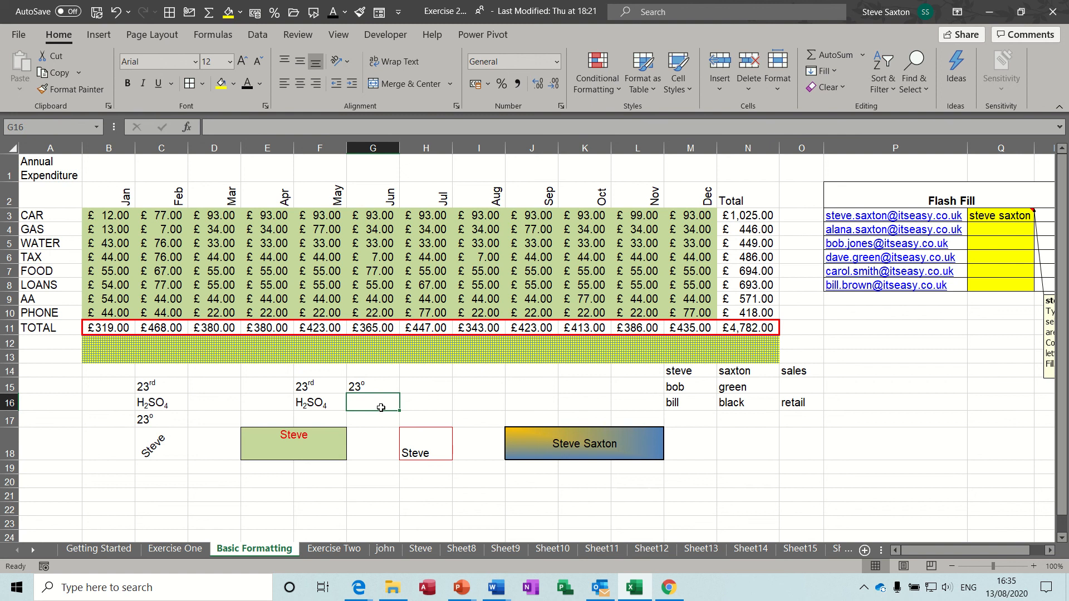
{"action": "type", "text": "23"}
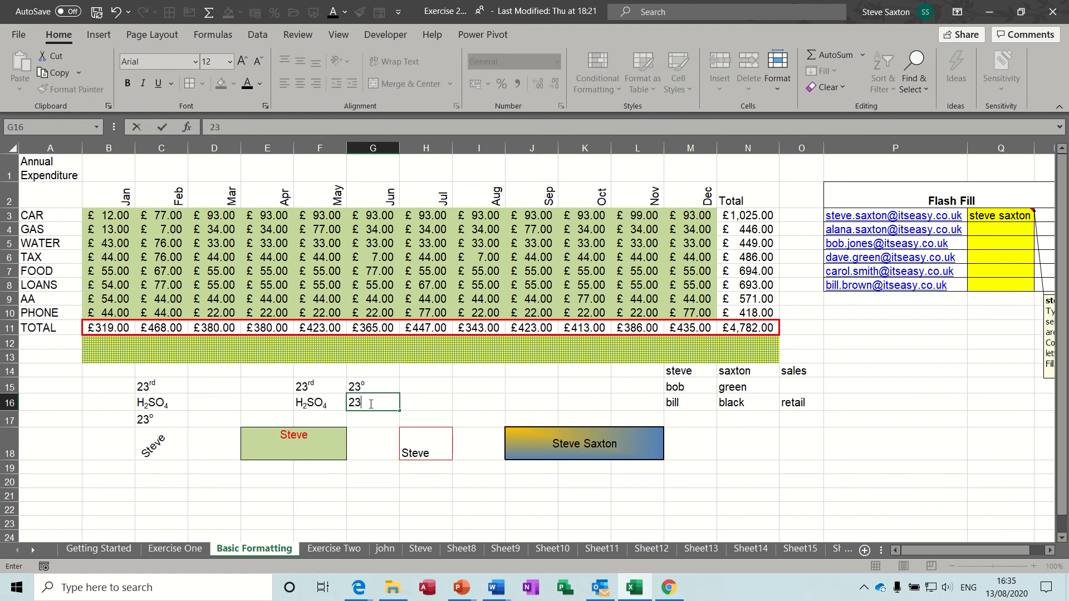
Complete 23° in G16 by inserting the Degree Sign from the Symbol dialog
{"action": "left_click", "coordinate": [99, 35]}
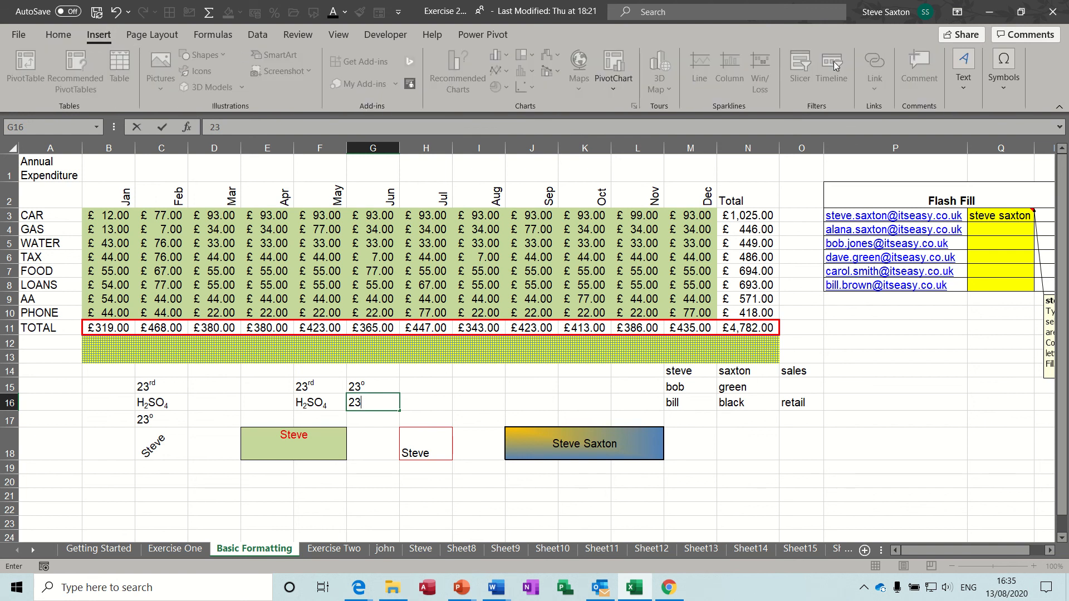
{"action": "left_click", "coordinate": [1004, 70]}
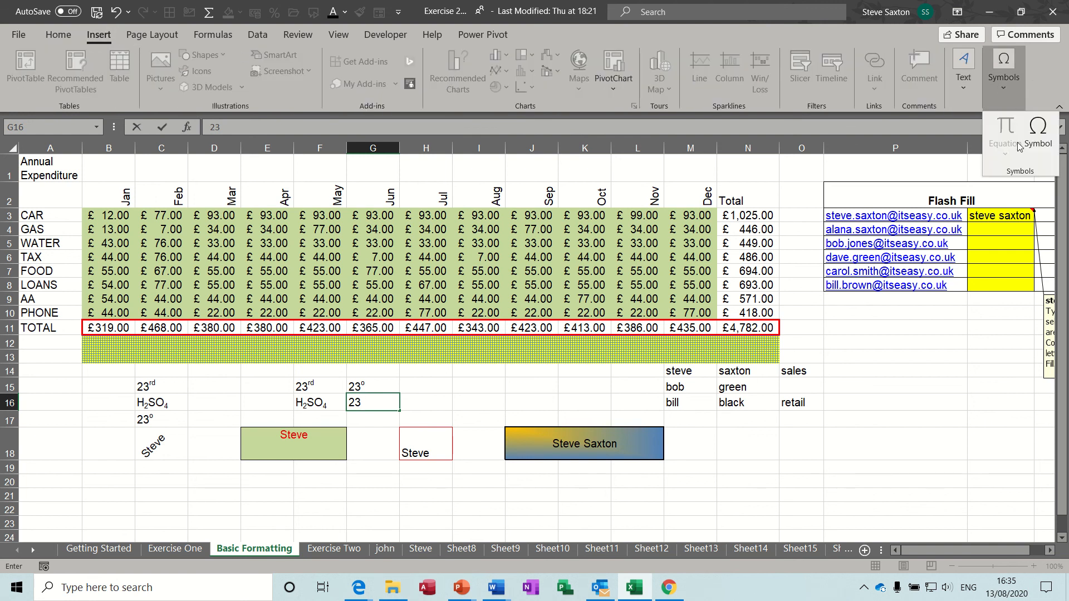
{"action": "left_click", "coordinate": [1037, 135]}
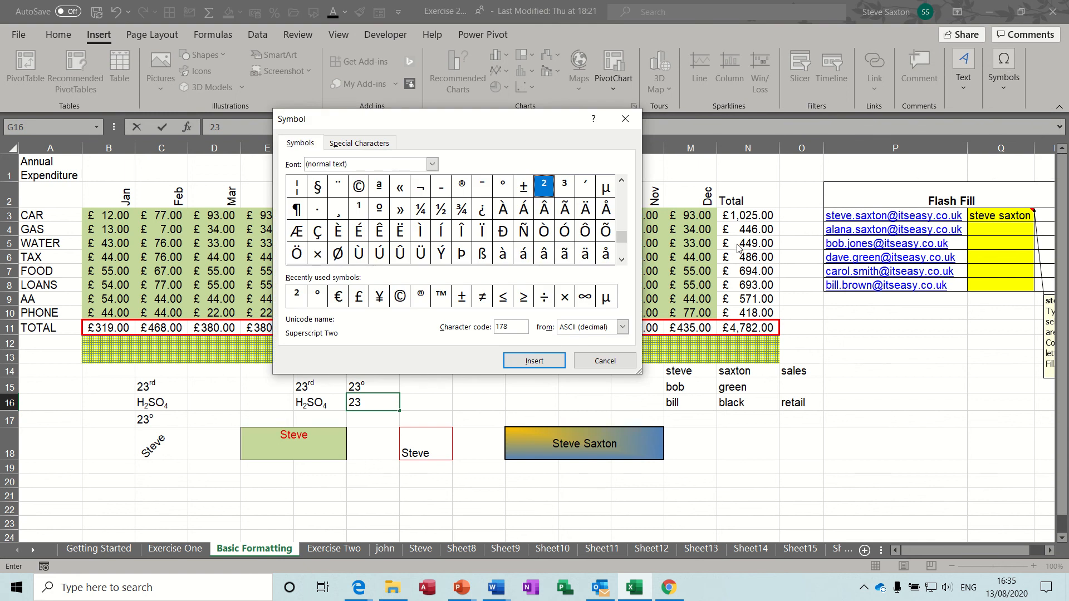
{"action": "left_click_drag", "start_coordinate": [509, 124], "coordinate": [685, 63]}
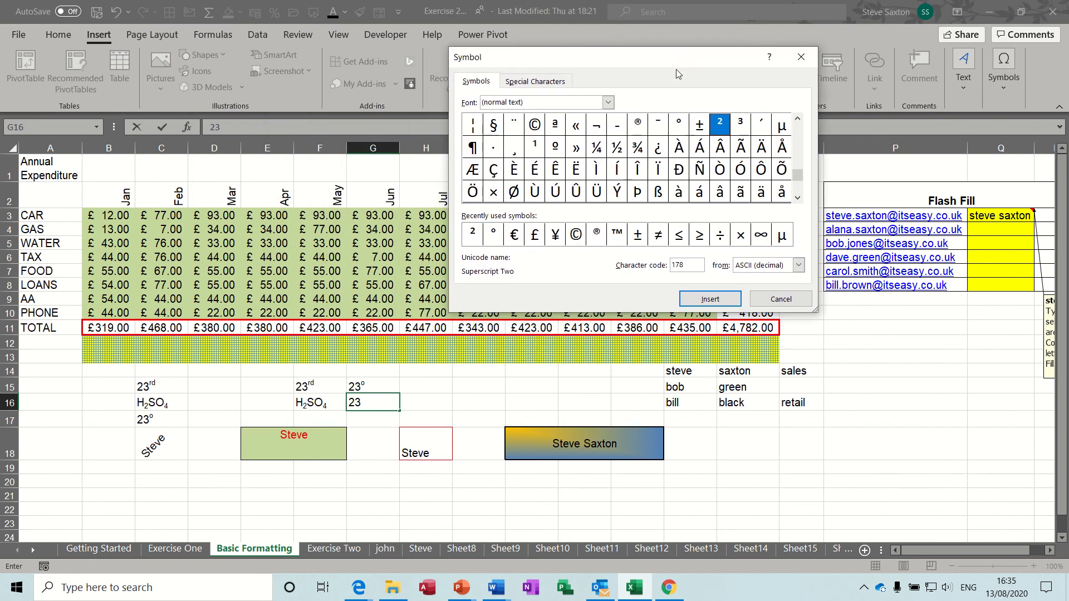
{"action": "left_click", "coordinate": [495, 236]}
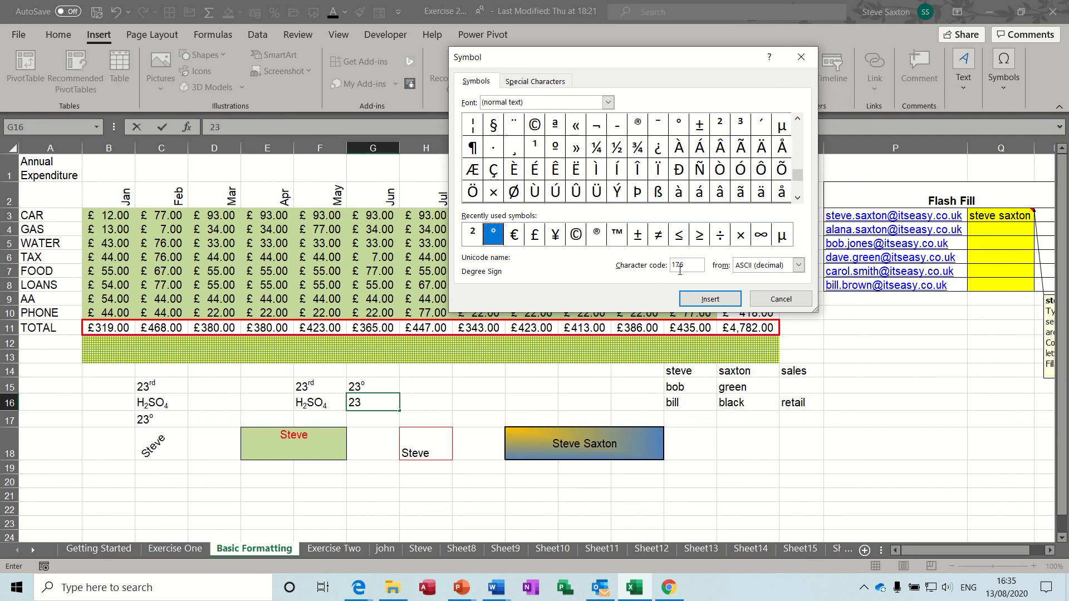
{"action": "left_click", "coordinate": [709, 301]}
{"action": "left_click", "coordinate": [781, 300]}
Compare the degree signs in G16 and G15
{"action": "left_click", "coordinate": [467, 394]}
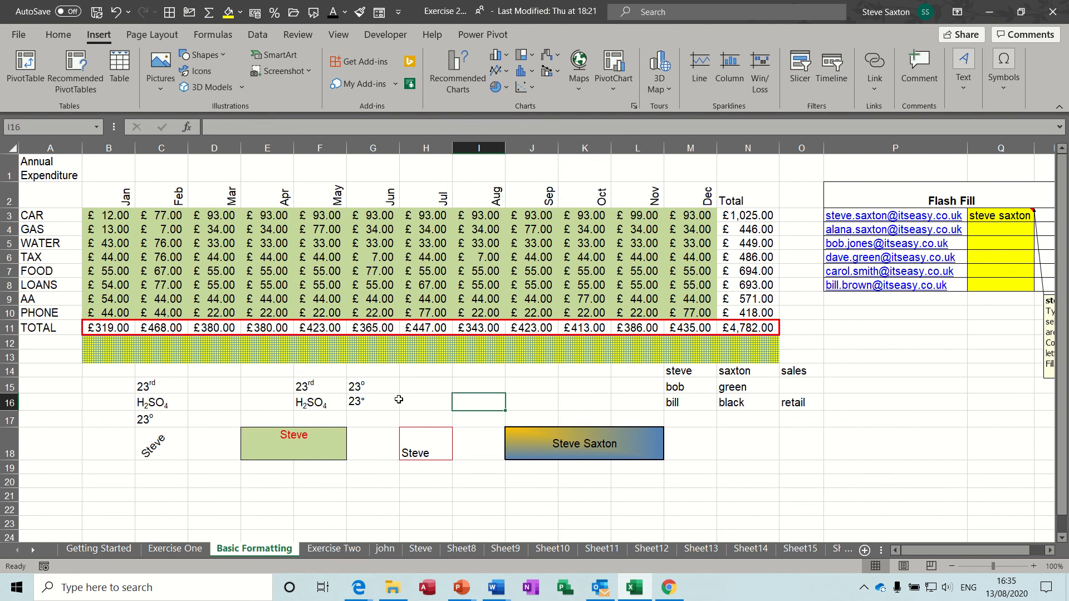
{"action": "left_click", "coordinate": [370, 402]}
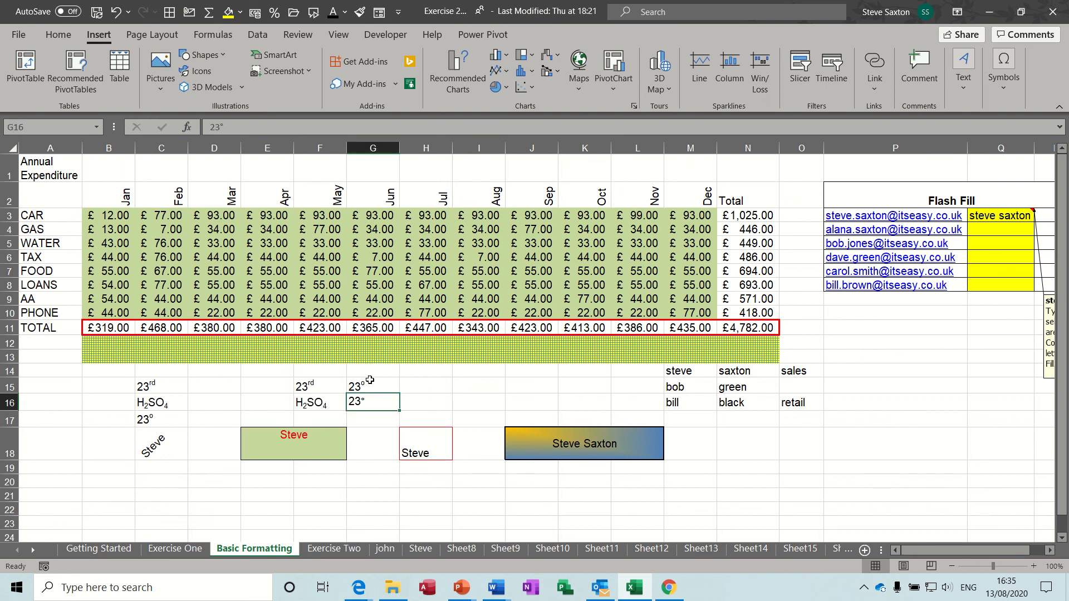
{"action": "left_click", "coordinate": [370, 380]}
{"action": "left_click", "coordinate": [372, 405]}
{"action": "left_click", "coordinate": [372, 386]}
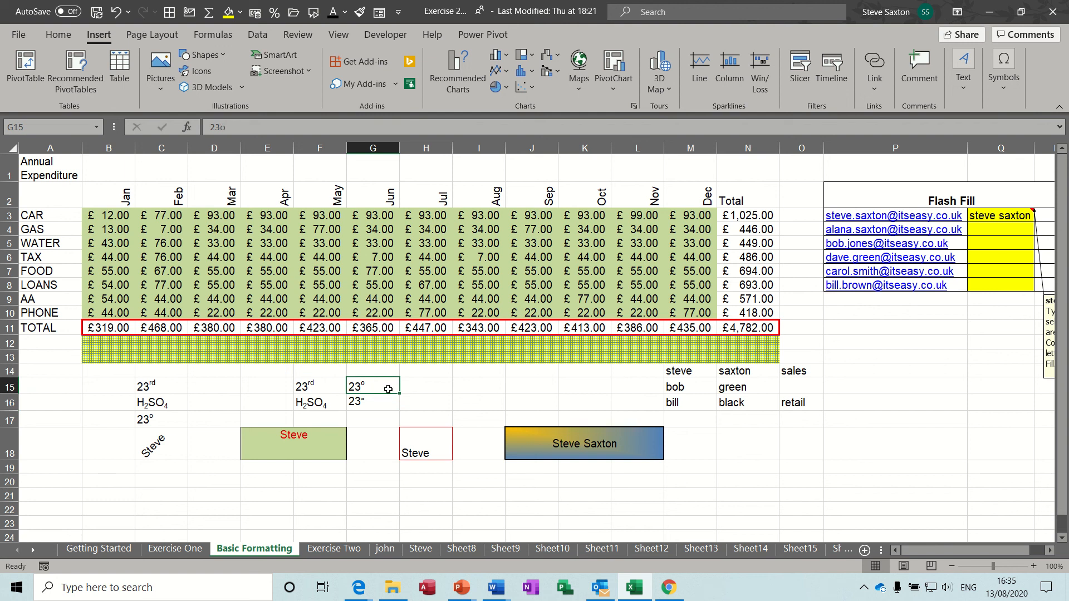
{"action": "left_click", "coordinate": [377, 403]}
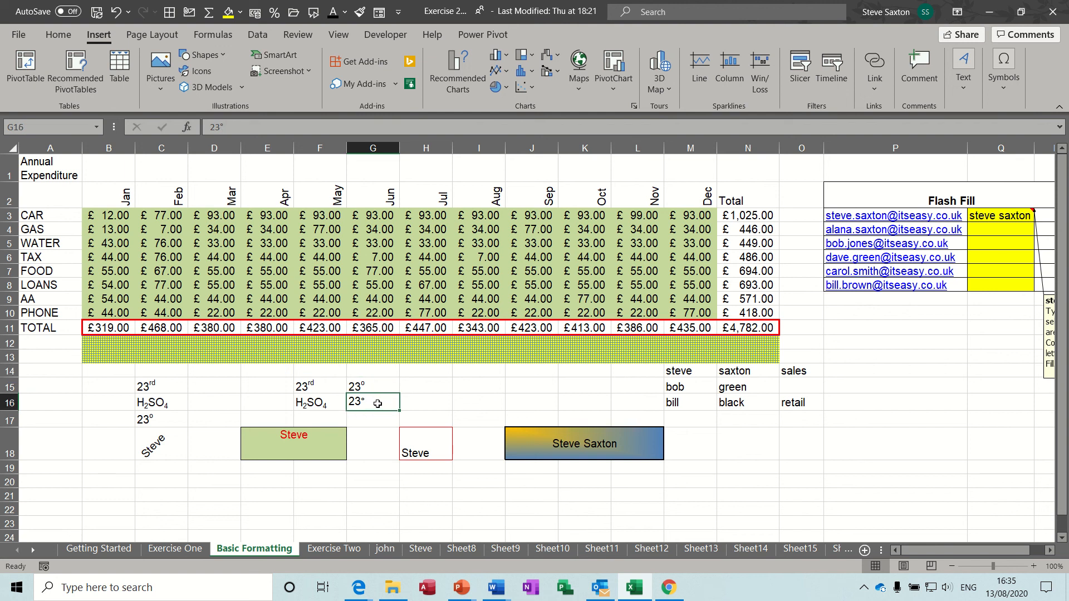
Enter a lone degree sign in H16 using the Alt+0176 character code
{"action": "left_click", "coordinate": [433, 403]}
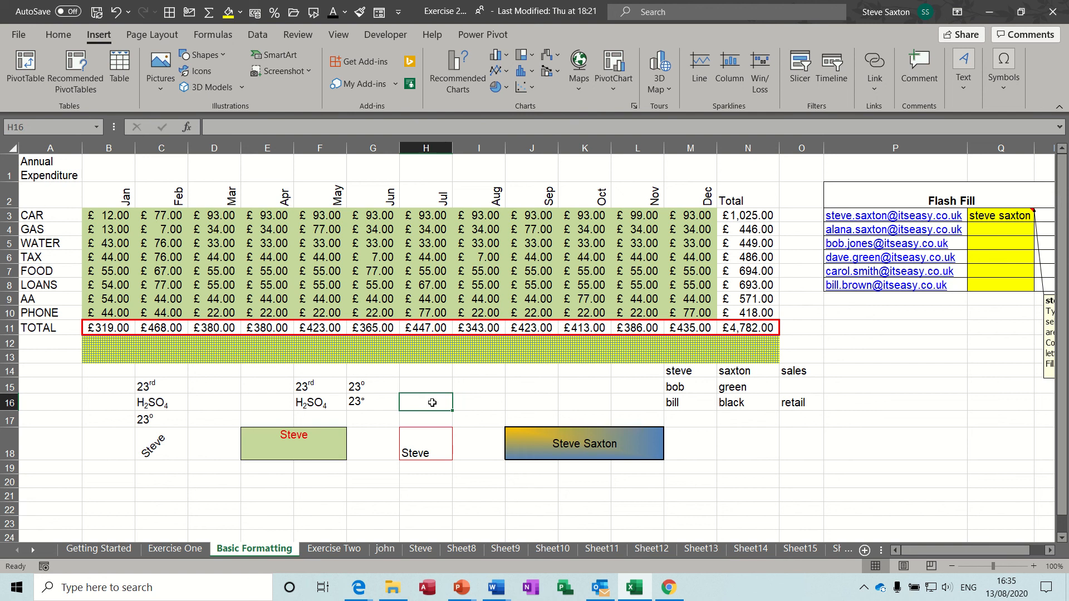
{"action": "key", "text": "alt"}
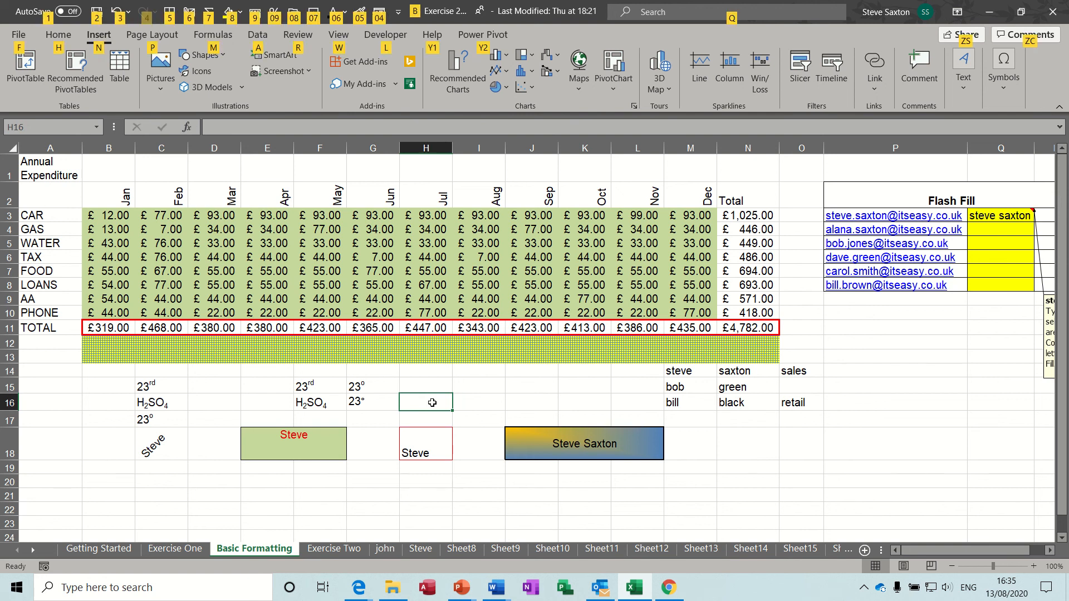
{"action": "key", "text": "alt"}
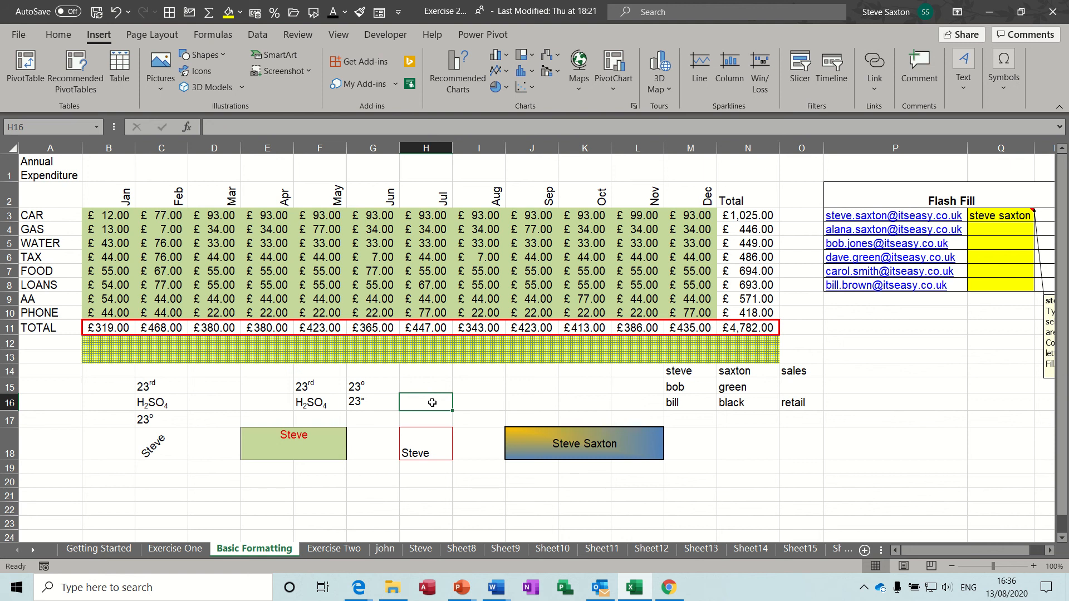
{"action": "type", "text": "°"}
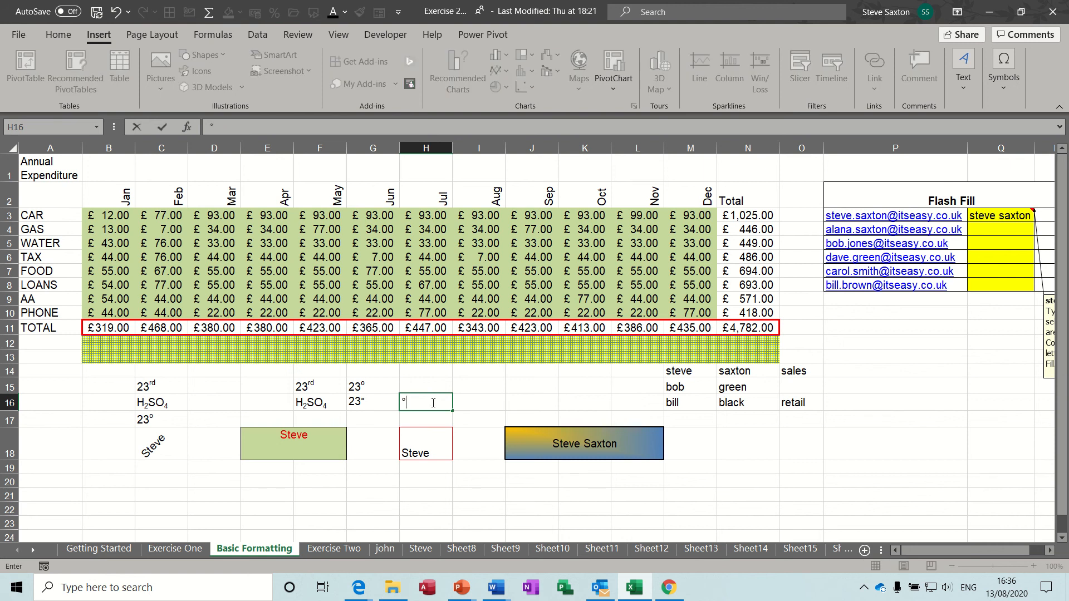
{"action": "left_click", "coordinate": [373, 408]}
Enter 23° in I16, compare it with G16, and review the angled C18 and F2 text
{"action": "left_click", "coordinate": [423, 403]}
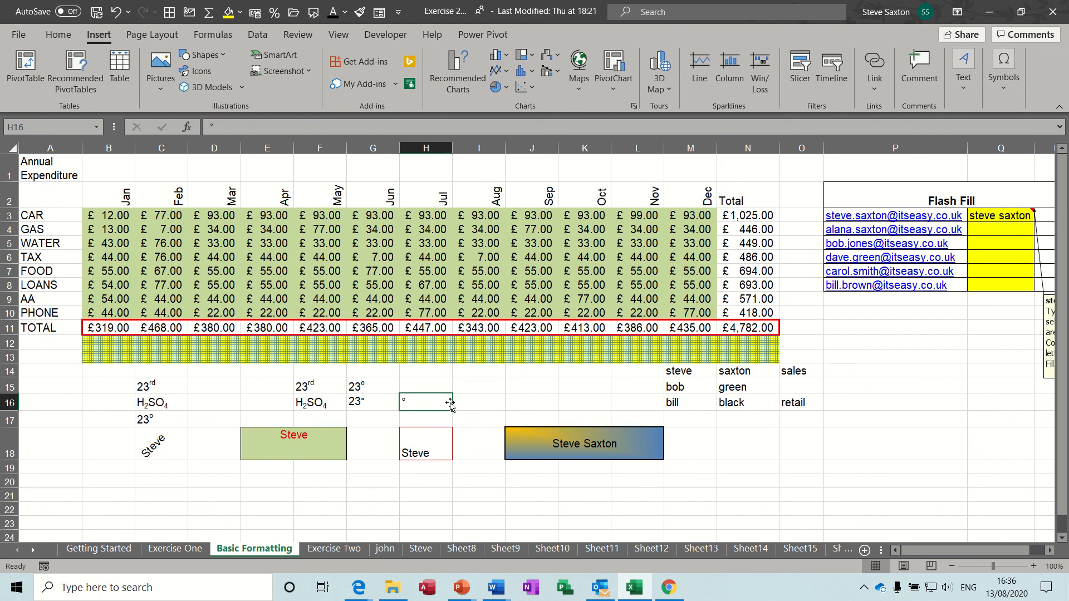
{"action": "left_click", "coordinate": [474, 405]}
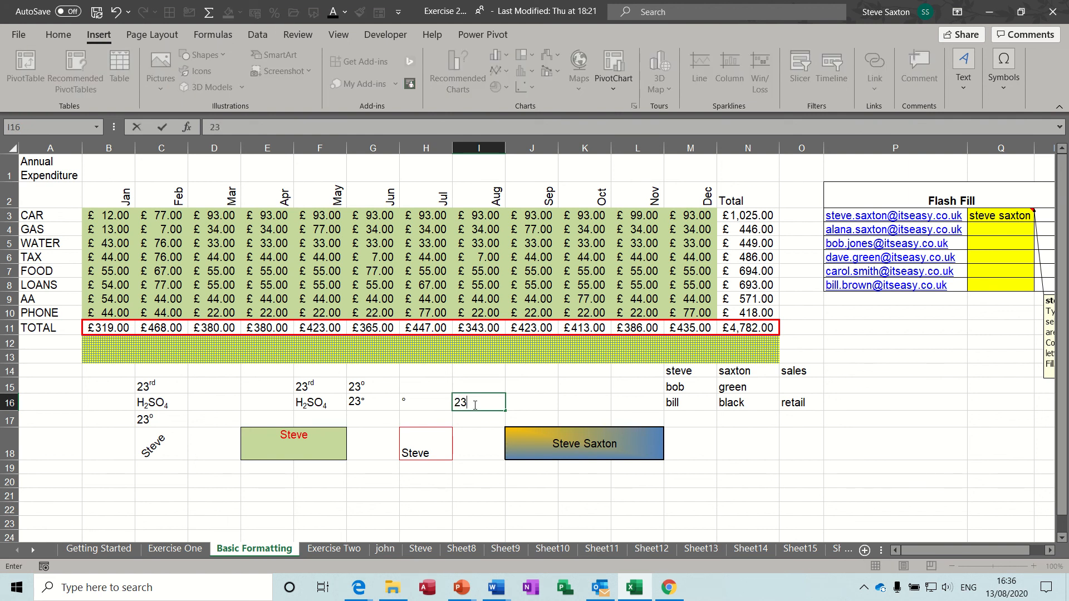
{"action": "key", "text": "Return"}
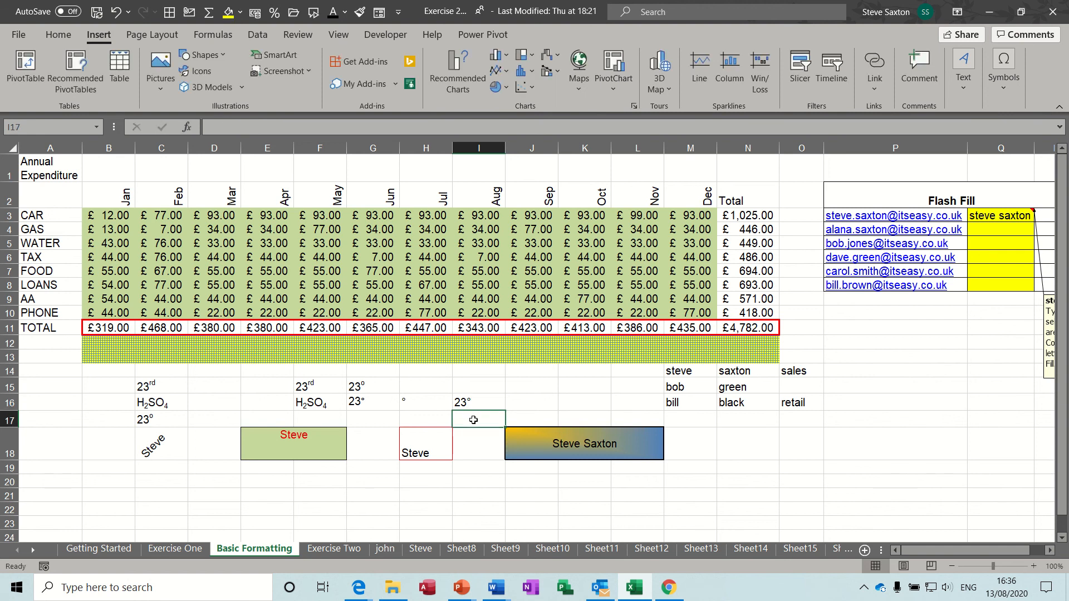
{"action": "left_click", "coordinate": [489, 403]}
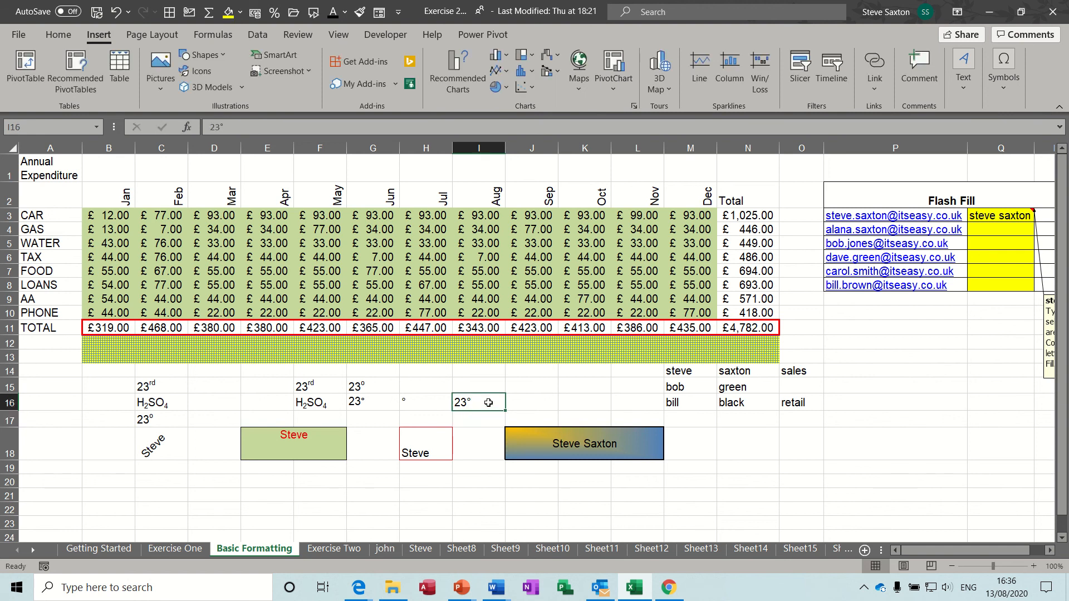
{"action": "left_click", "coordinate": [363, 403]}
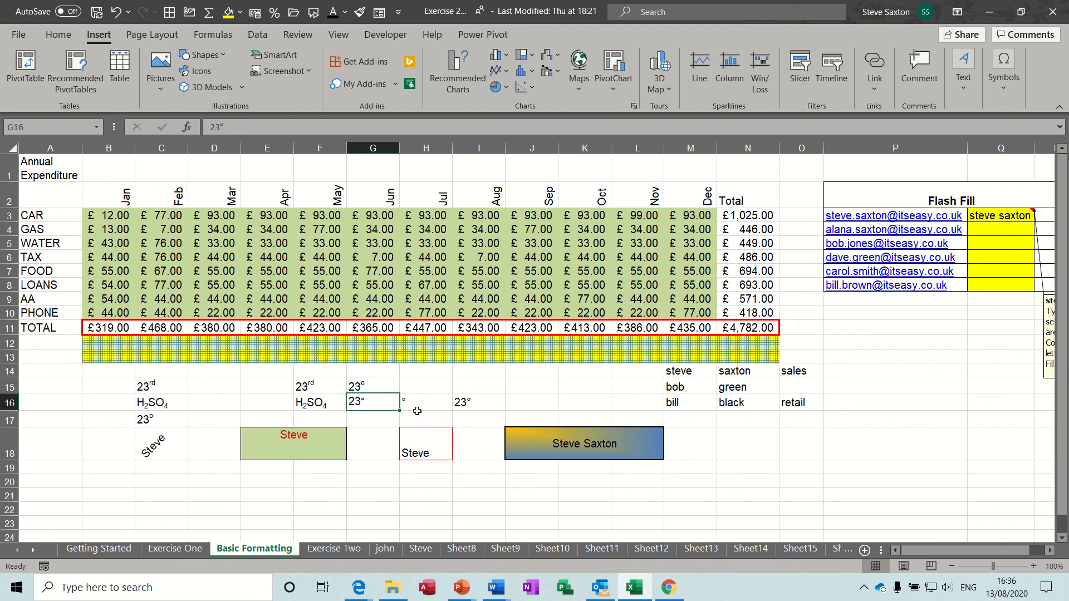
{"action": "left_click", "coordinate": [472, 402]}
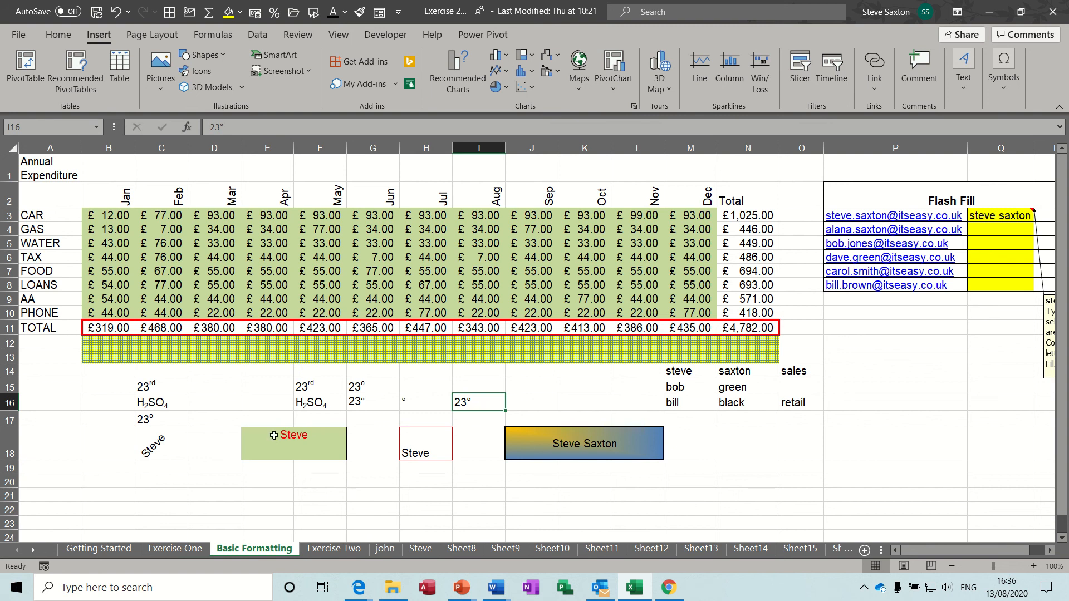
{"action": "left_click", "coordinate": [164, 446]}
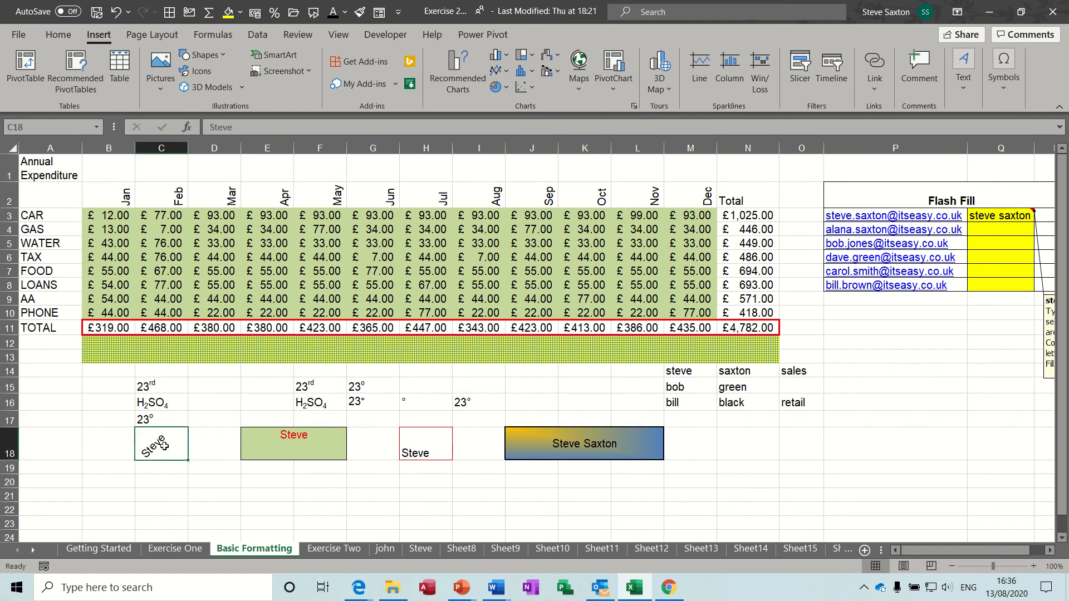
{"action": "left_click", "coordinate": [324, 199]}
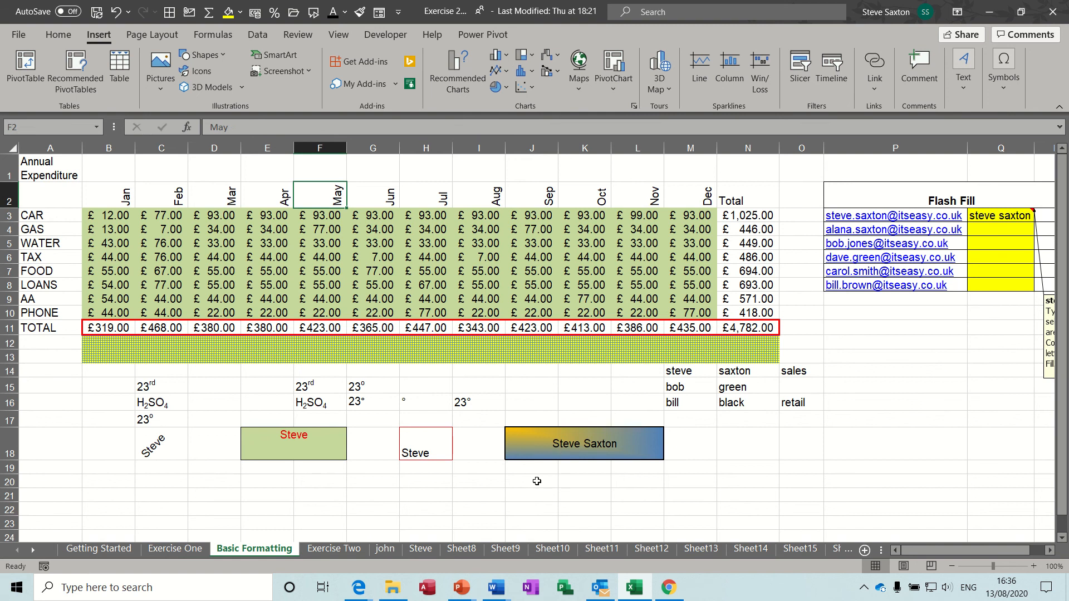
Merge J20:L22 into one centred cell
{"action": "left_click_drag", "start_coordinate": [524, 481], "coordinate": [645, 507]}
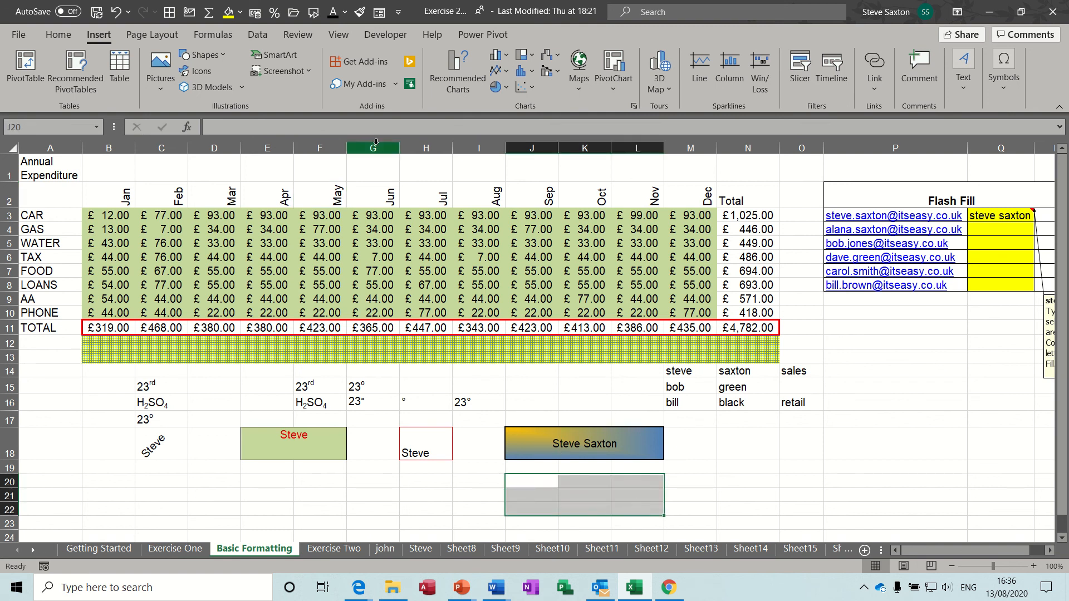
{"action": "left_click", "coordinate": [59, 36]}
{"action": "left_click", "coordinate": [411, 85]}
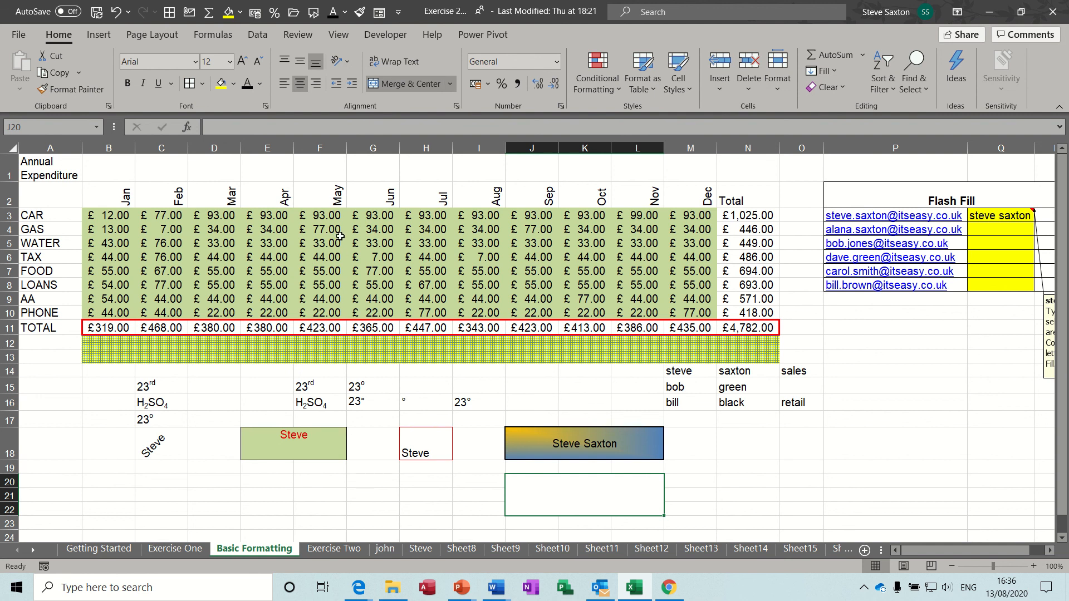
Fill the merged block with a two-colour red-to-orange gradient shaded from the corner
{"action": "left_click", "coordinate": [234, 85]}
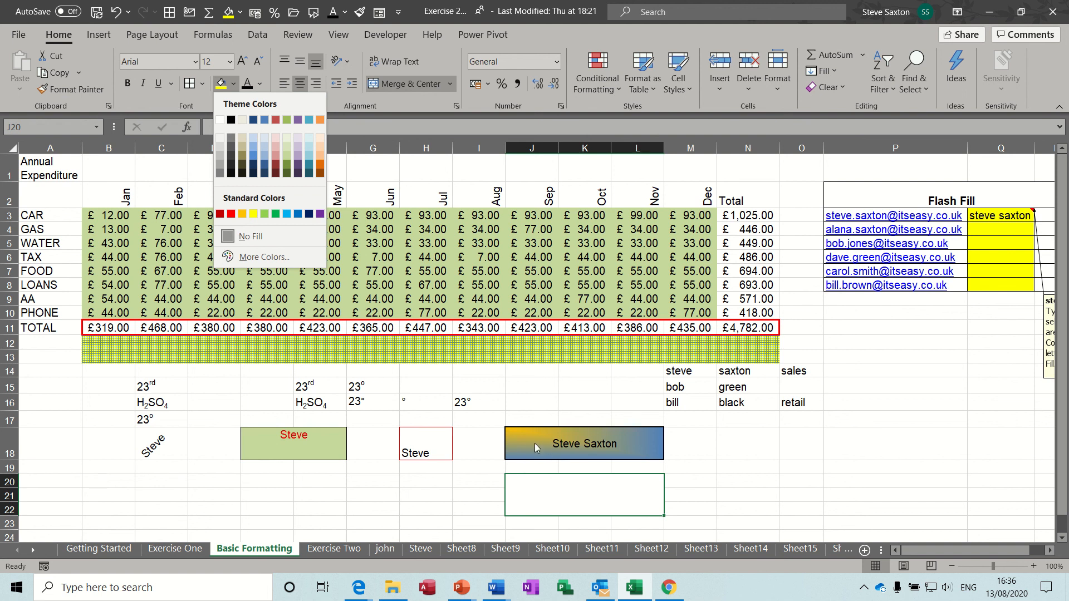
{"action": "left_click", "coordinate": [457, 105]}
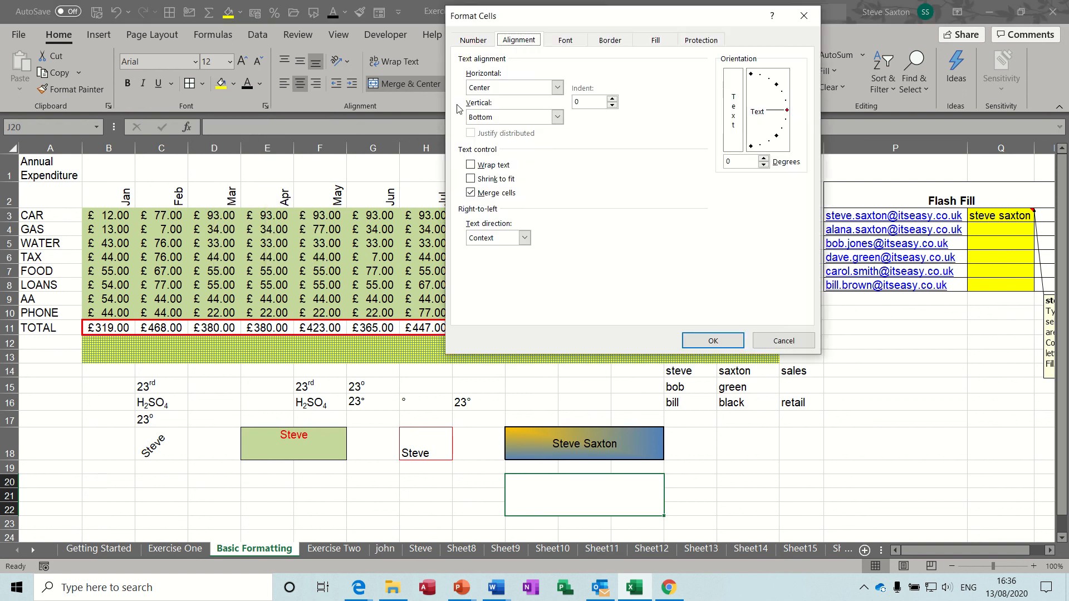
{"action": "left_click", "coordinate": [656, 43]}
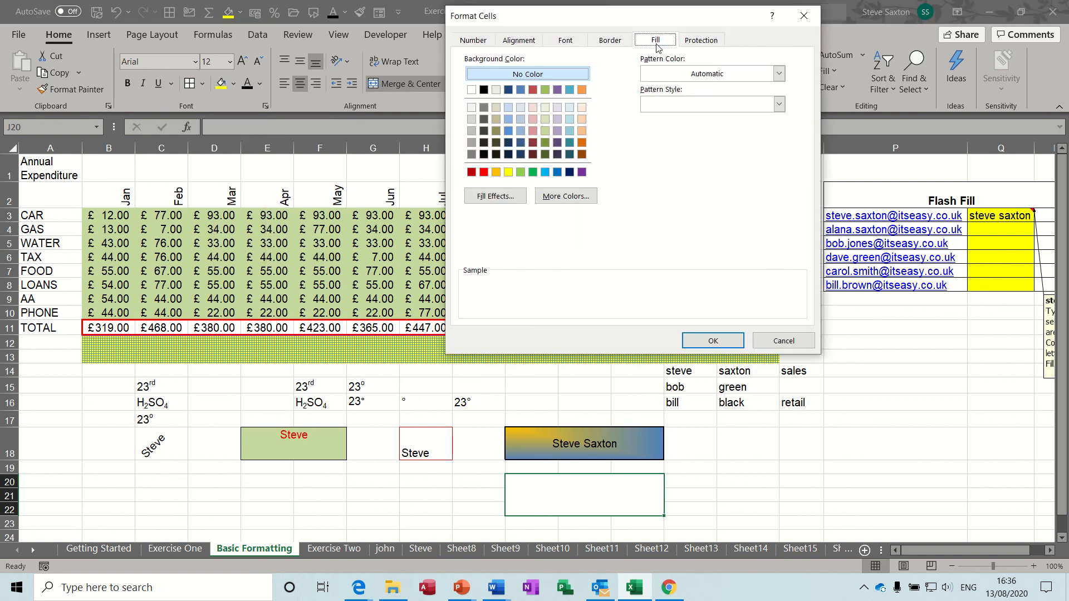
{"action": "left_click", "coordinate": [496, 197]}
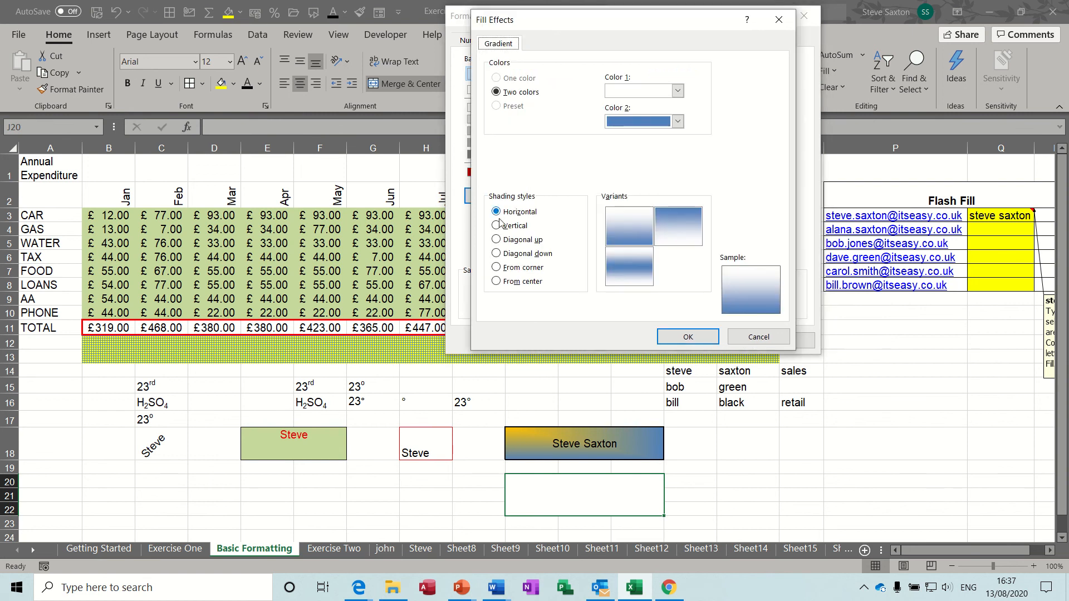
{"action": "left_click", "coordinate": [496, 226]}
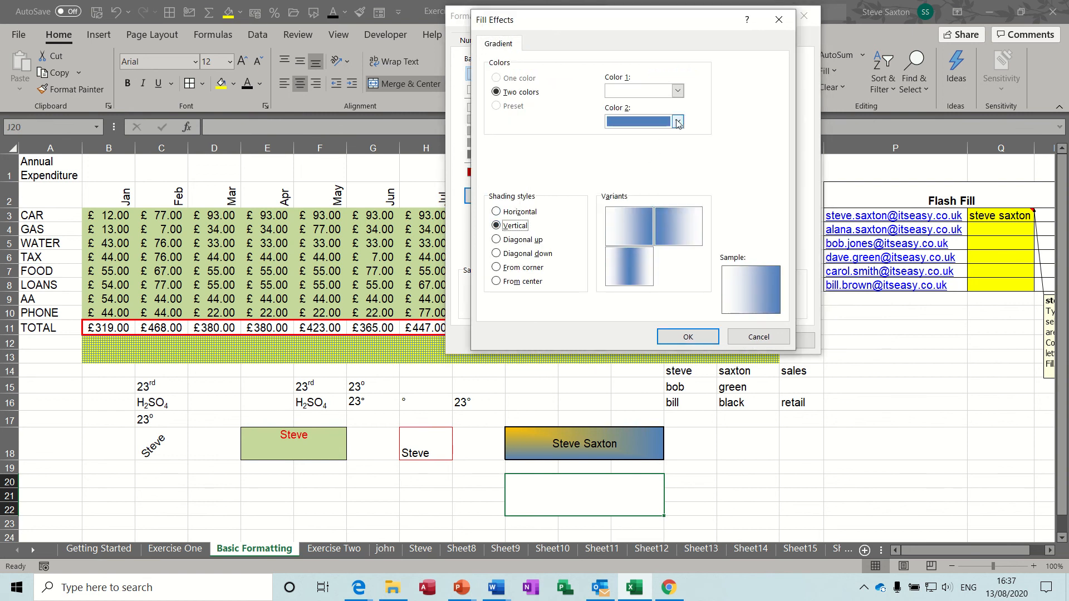
{"action": "left_click", "coordinate": [678, 91]}
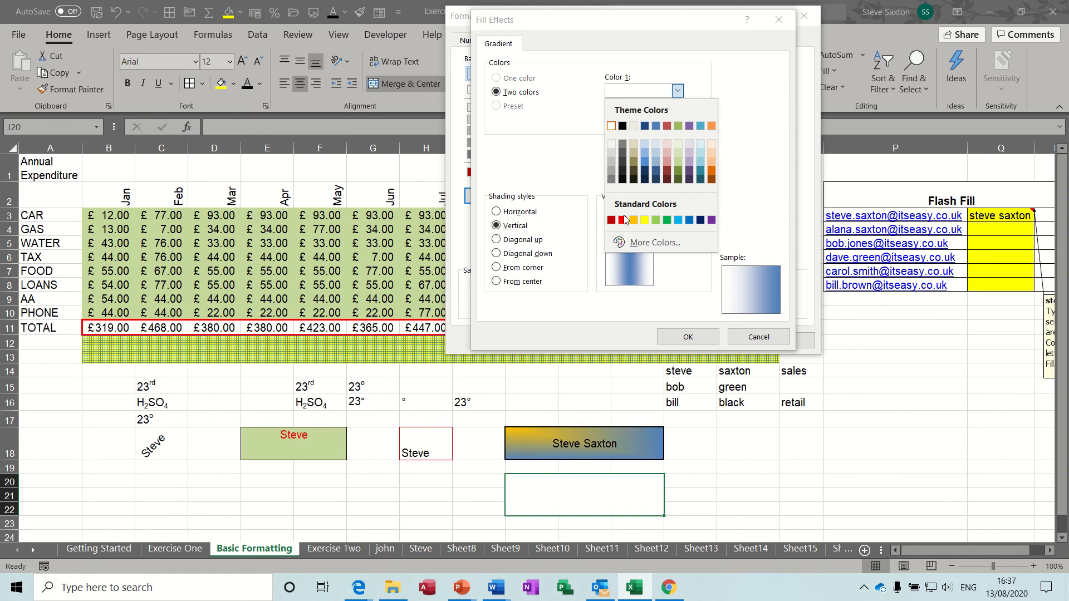
{"action": "left_click", "coordinate": [623, 220]}
{"action": "left_click", "coordinate": [678, 122]}
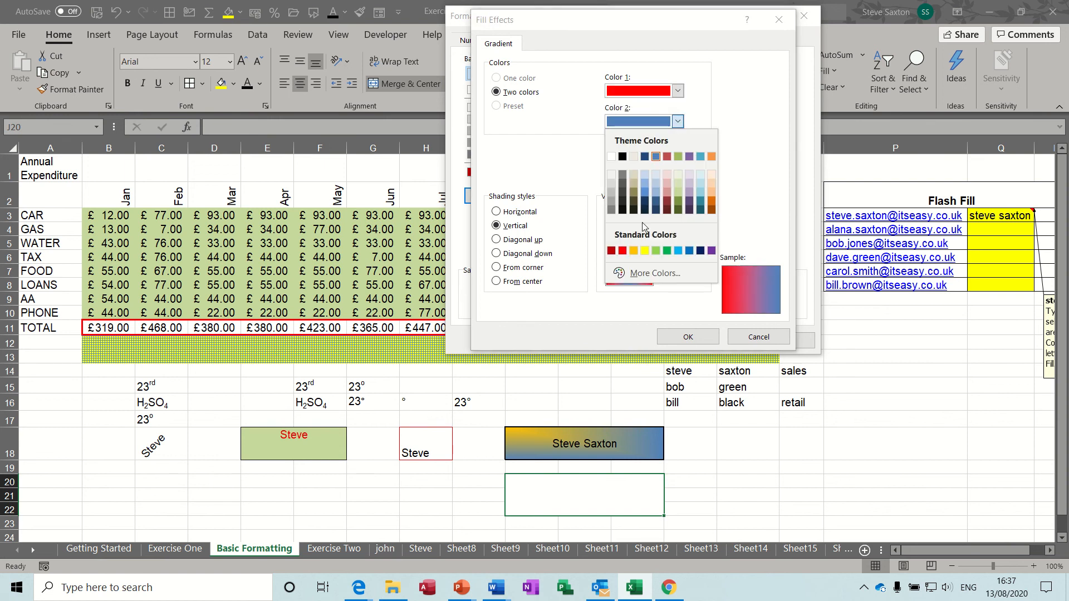
{"action": "left_click", "coordinate": [636, 250]}
{"action": "left_click", "coordinate": [520, 270]}
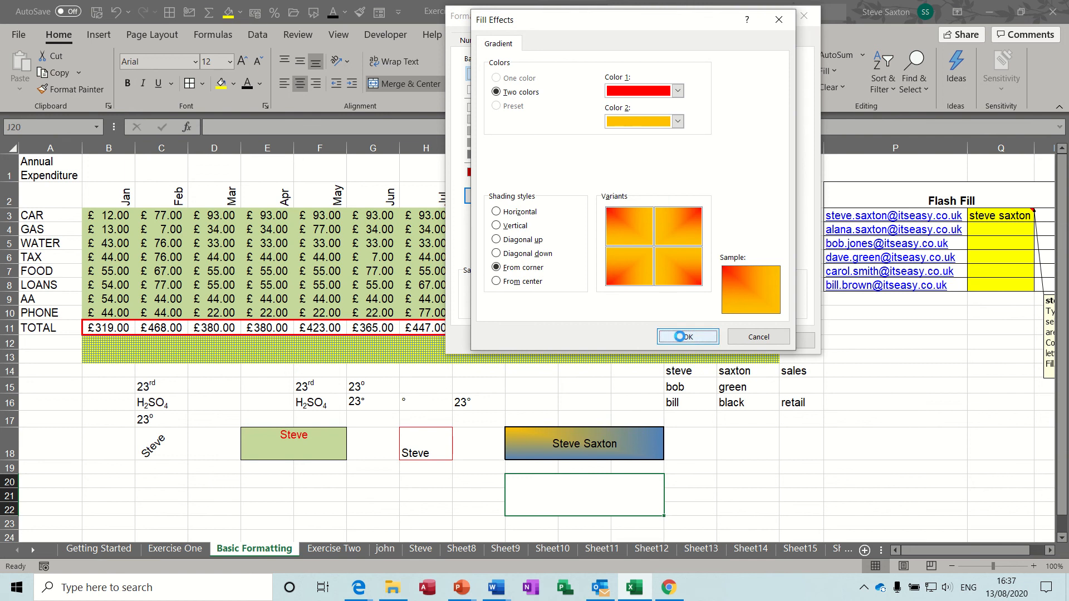
{"action": "left_click", "coordinate": [680, 338]}
{"action": "left_click", "coordinate": [703, 341]}
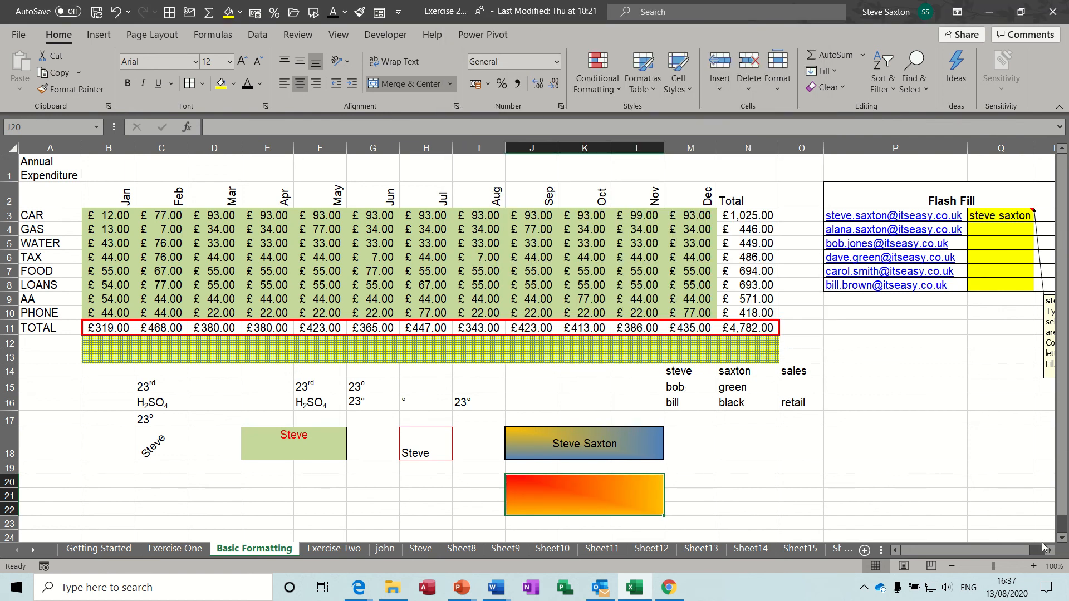
{"action": "left_click", "coordinate": [1050, 550]}
{"action": "left_click", "coordinate": [1050, 550]}
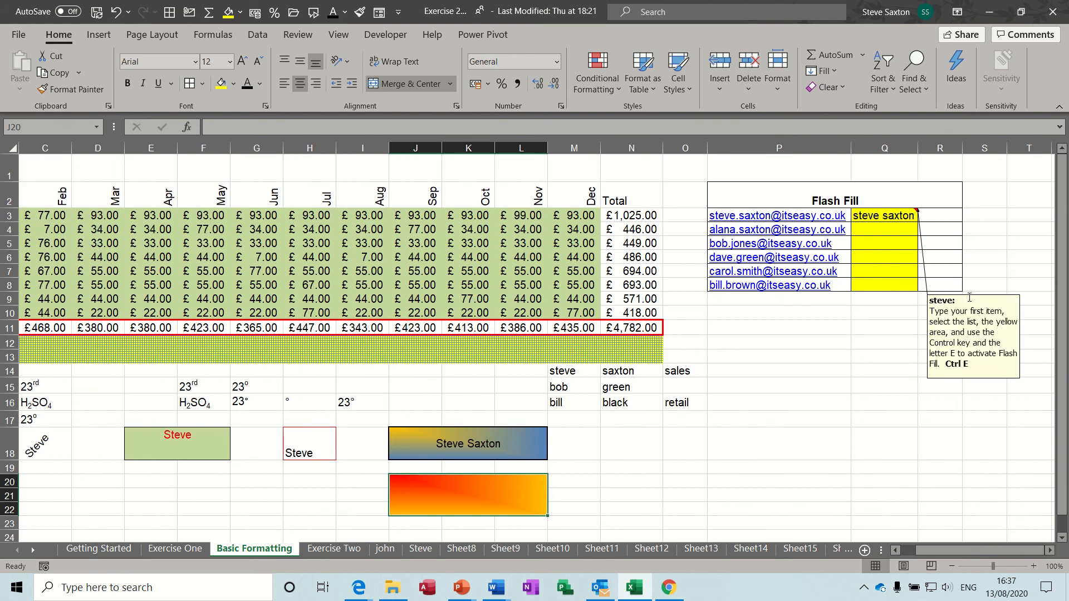
Move the note aside and Flash Fill names into Q3:Q8 with Ctrl+E
{"action": "left_click_drag", "start_coordinate": [972, 296], "coordinate": [993, 292]}
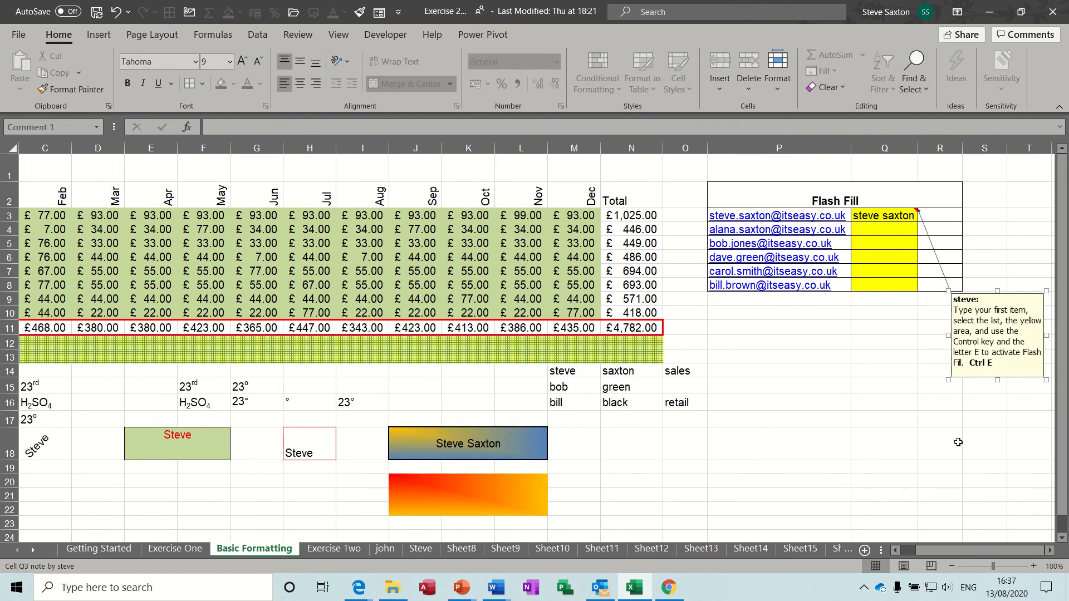
{"action": "left_click", "coordinate": [1050, 550]}
{"action": "left_click", "coordinate": [1050, 550]}
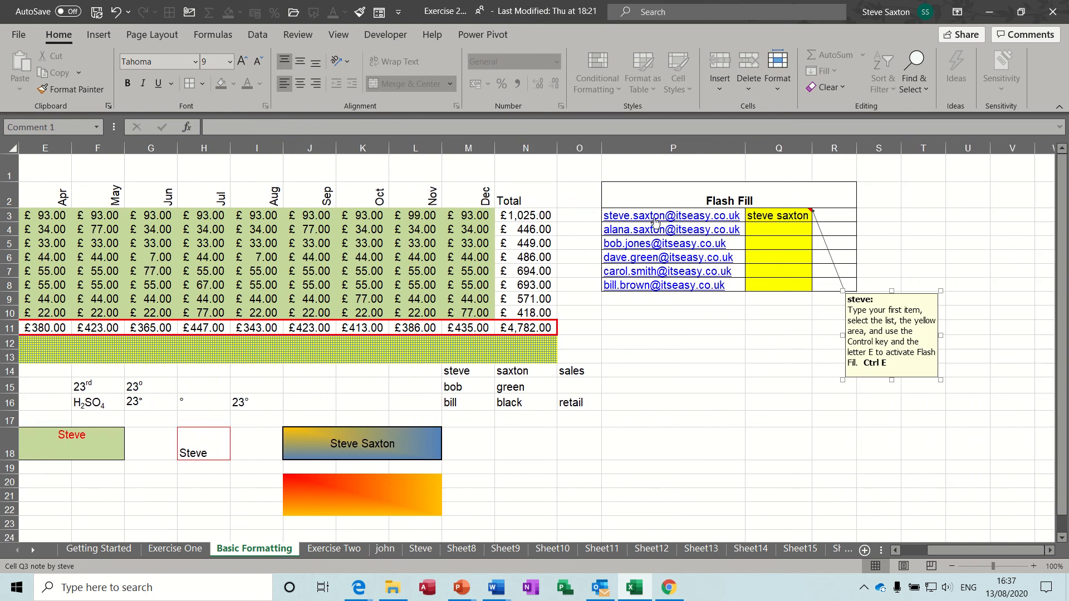
{"action": "left_click", "coordinate": [789, 216]}
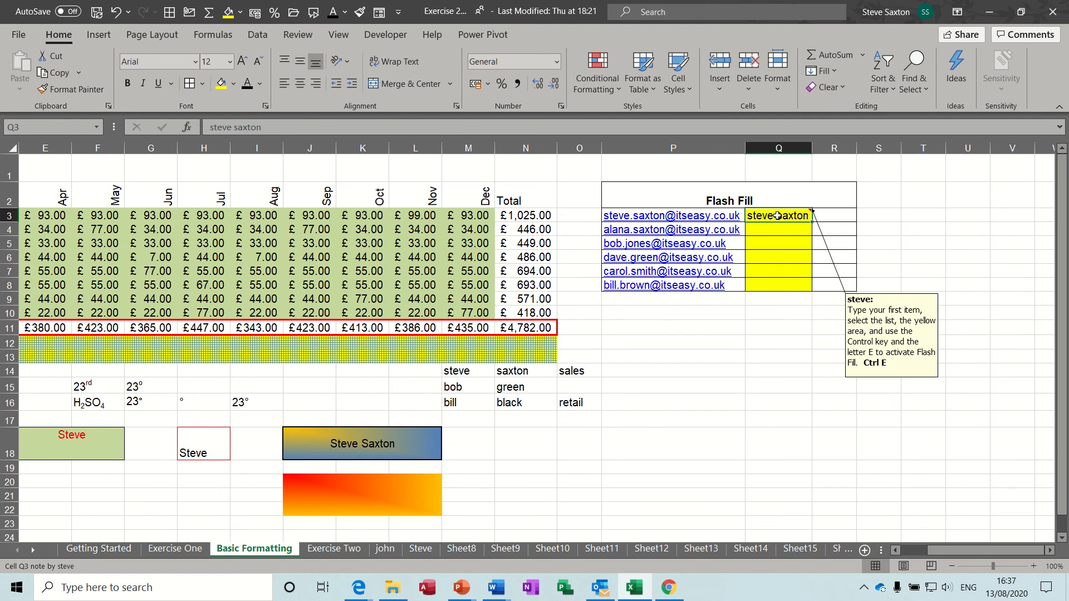
{"action": "left_click_drag", "start_coordinate": [778, 216], "coordinate": [787, 290]}
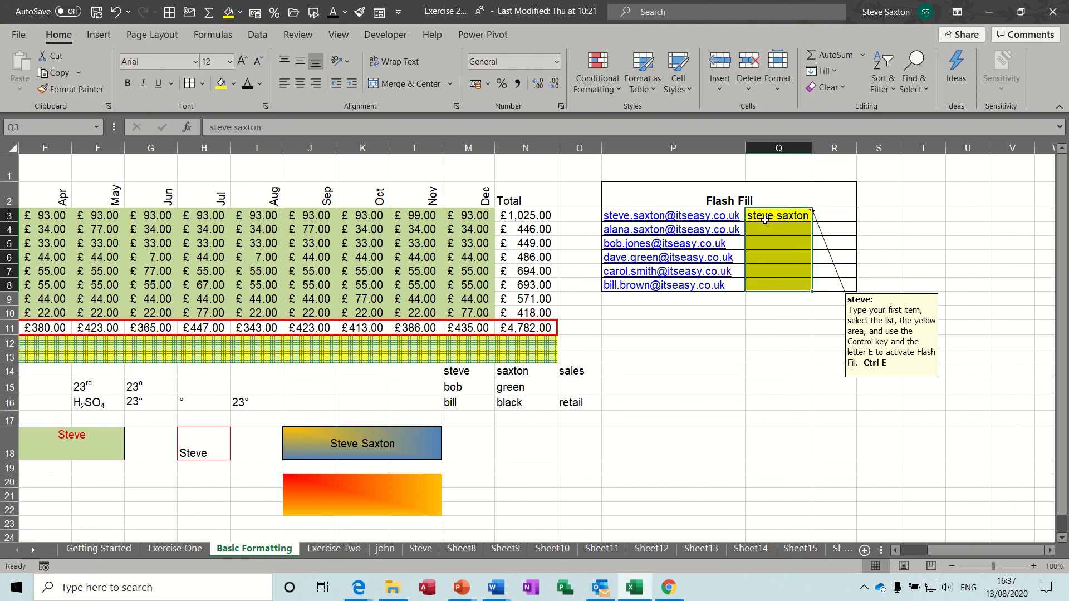
{"action": "left_click_drag", "start_coordinate": [765, 219], "coordinate": [769, 281]}
{"action": "key", "text": "ctrl+e"}
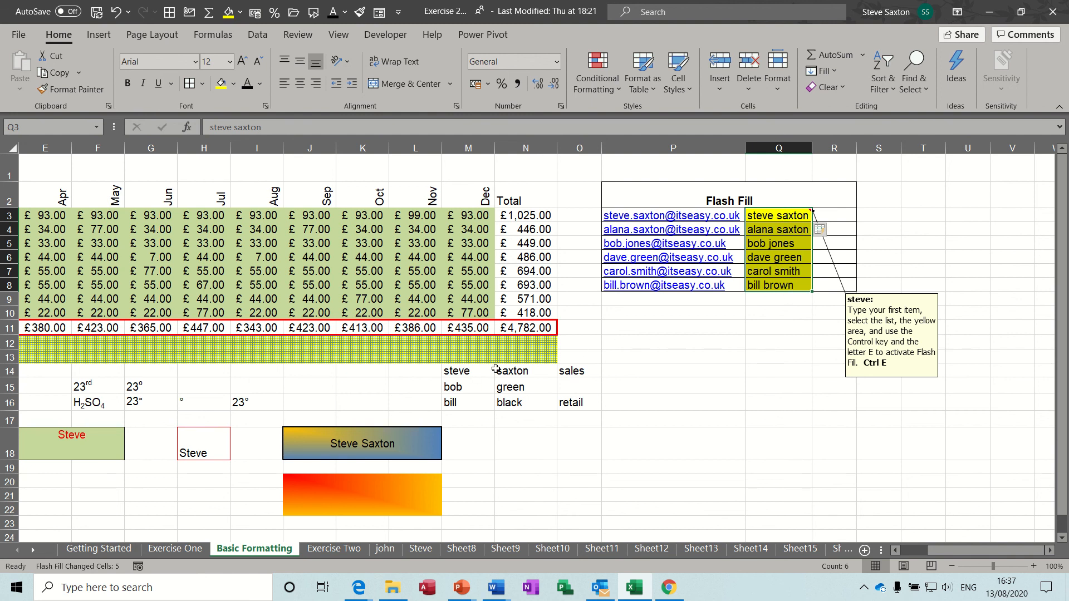
{"action": "left_click", "coordinate": [582, 387]}
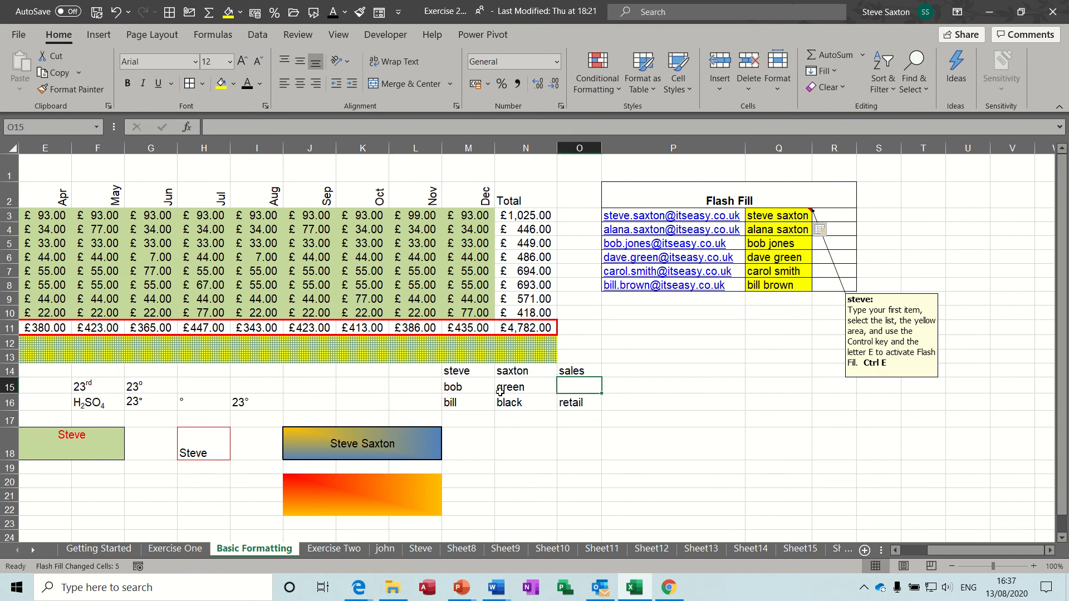
{"action": "left_click", "coordinate": [464, 374]}
{"action": "left_click", "coordinate": [547, 374]}
{"action": "left_click", "coordinate": [567, 372]}
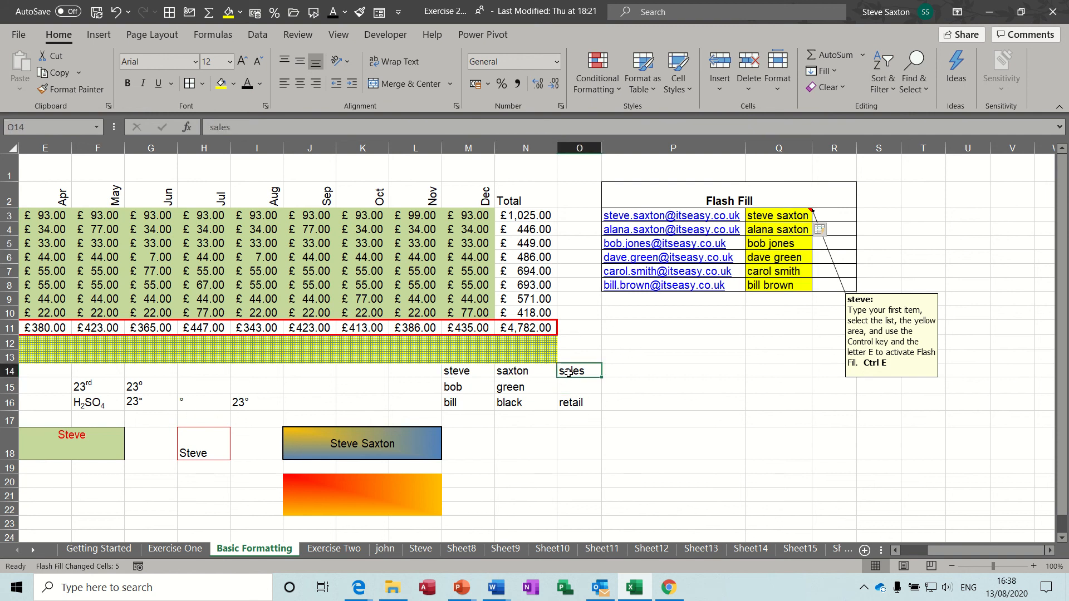
{"action": "left_click", "coordinate": [628, 372]}
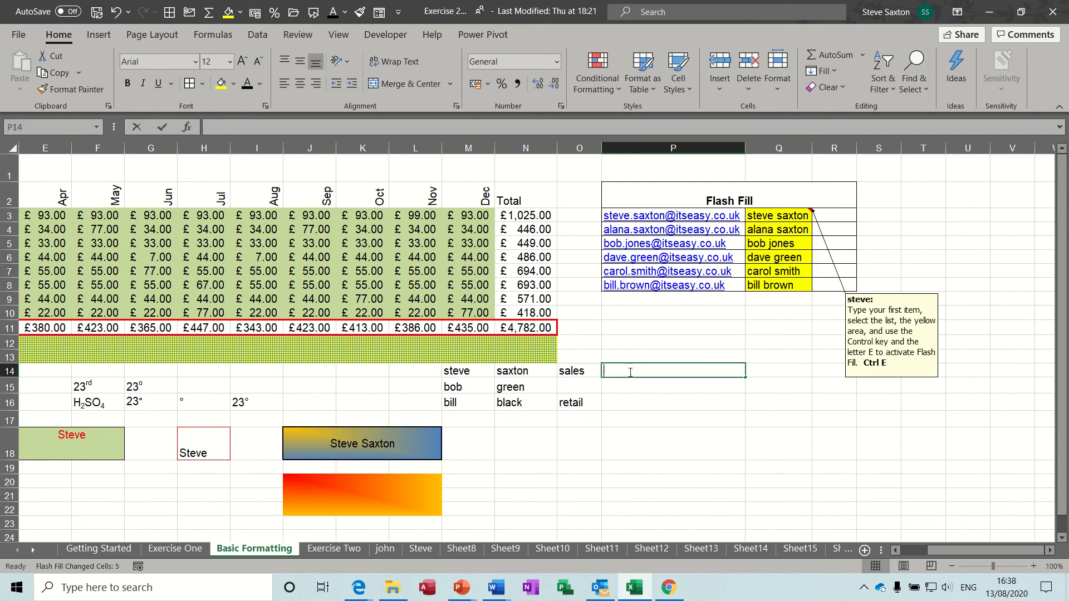
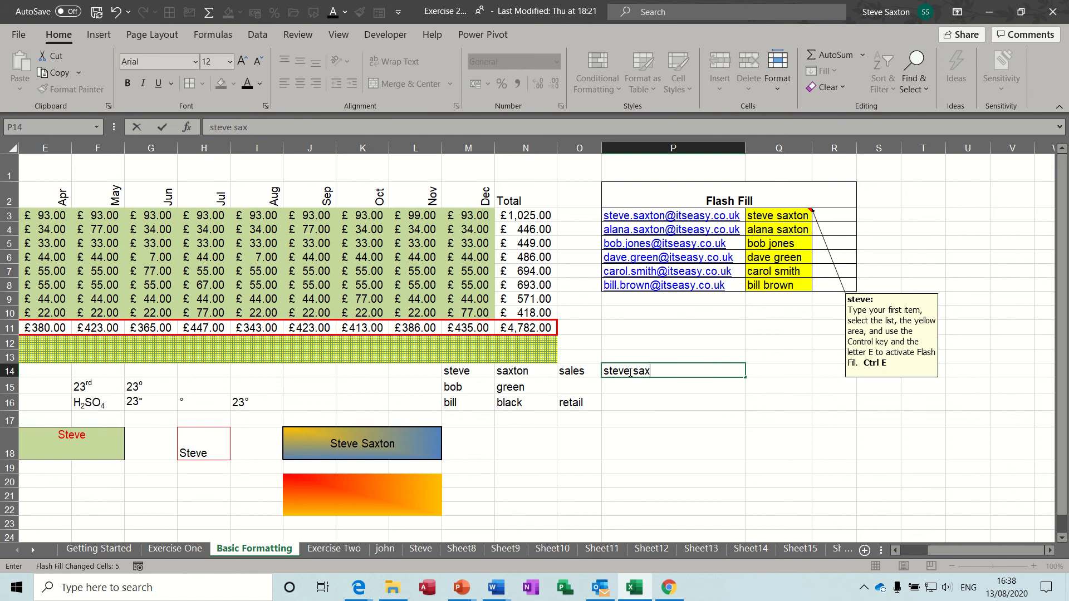
{"action": "left_click", "coordinate": [689, 415]}
{"action": "left_click_drag", "start_coordinate": [673, 371], "coordinate": [673, 397]}
{"action": "key", "text": "ctrl+e"}
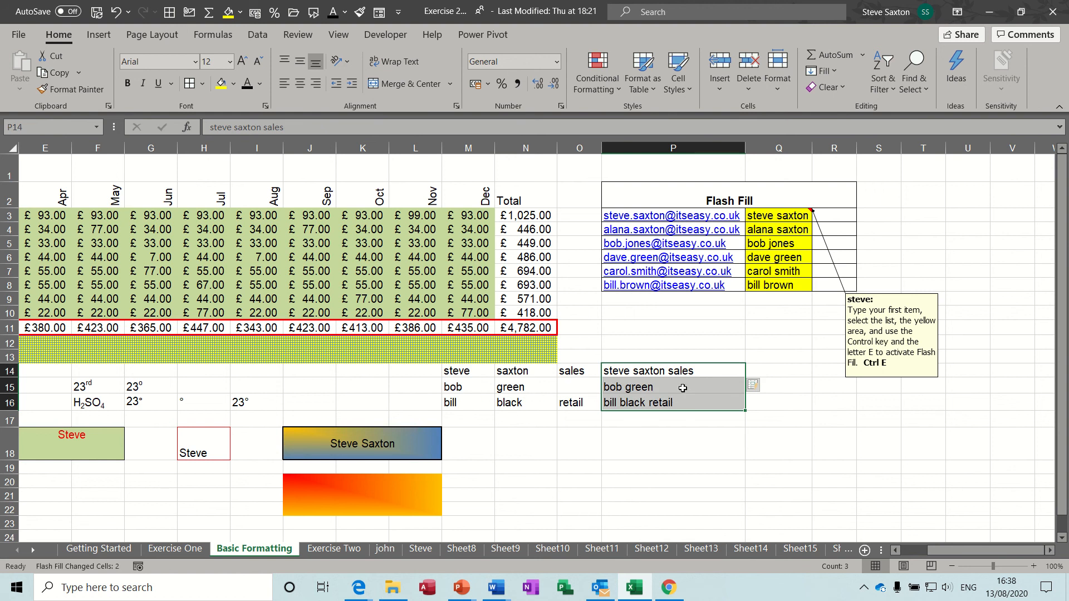
{"action": "left_click", "coordinate": [683, 388]}
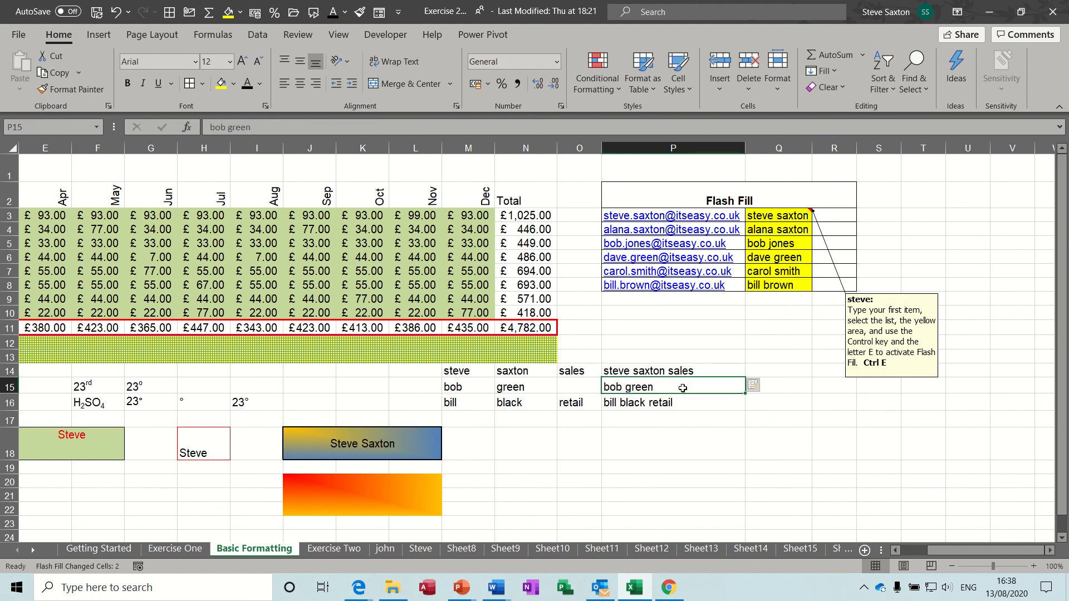
{"action": "left_click", "coordinate": [1051, 552]}
{"action": "left_click", "coordinate": [1051, 551]}
{"action": "left_click", "coordinate": [675, 369]}
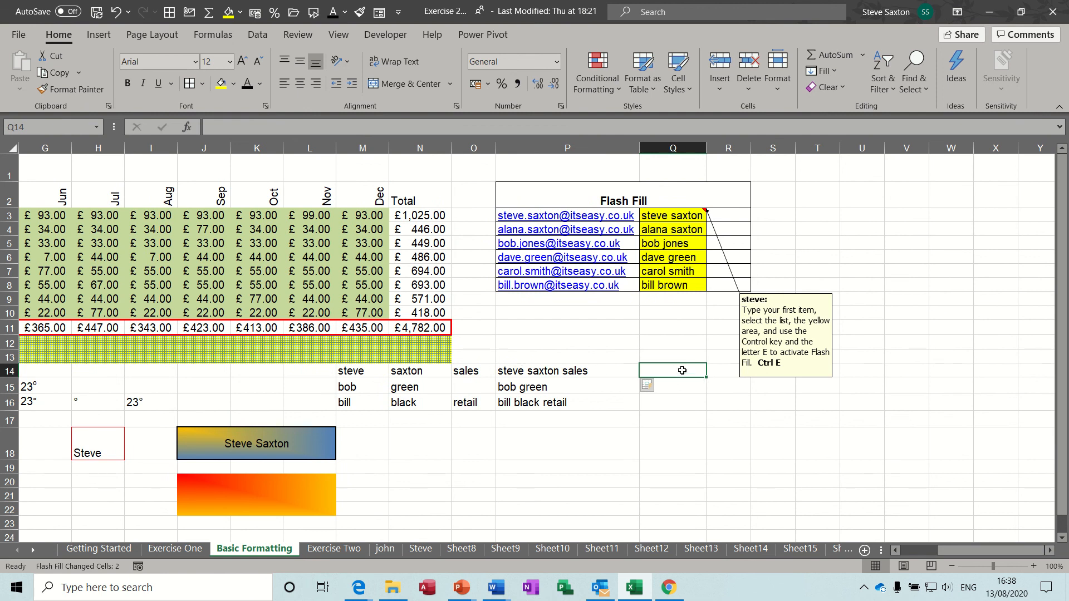
{"action": "left_click_drag", "start_coordinate": [552, 372], "coordinate": [550, 410]}
{"action": "left_click_drag", "start_coordinate": [542, 372], "coordinate": [538, 406]}
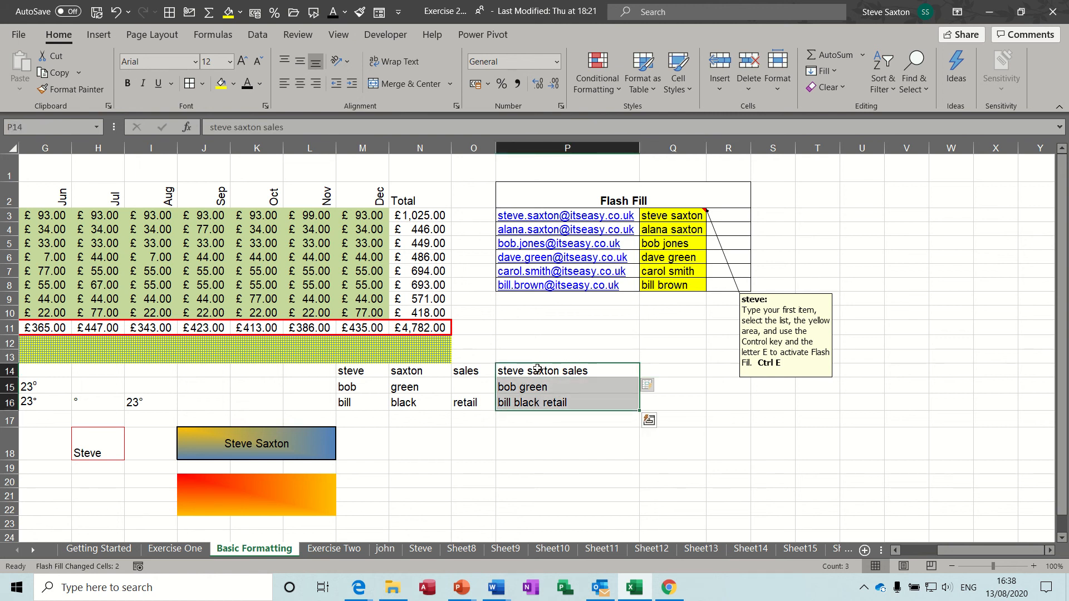
{"action": "left_click_drag", "start_coordinate": [537, 369], "coordinate": [538, 402]}
{"action": "left_click", "coordinate": [546, 148]}
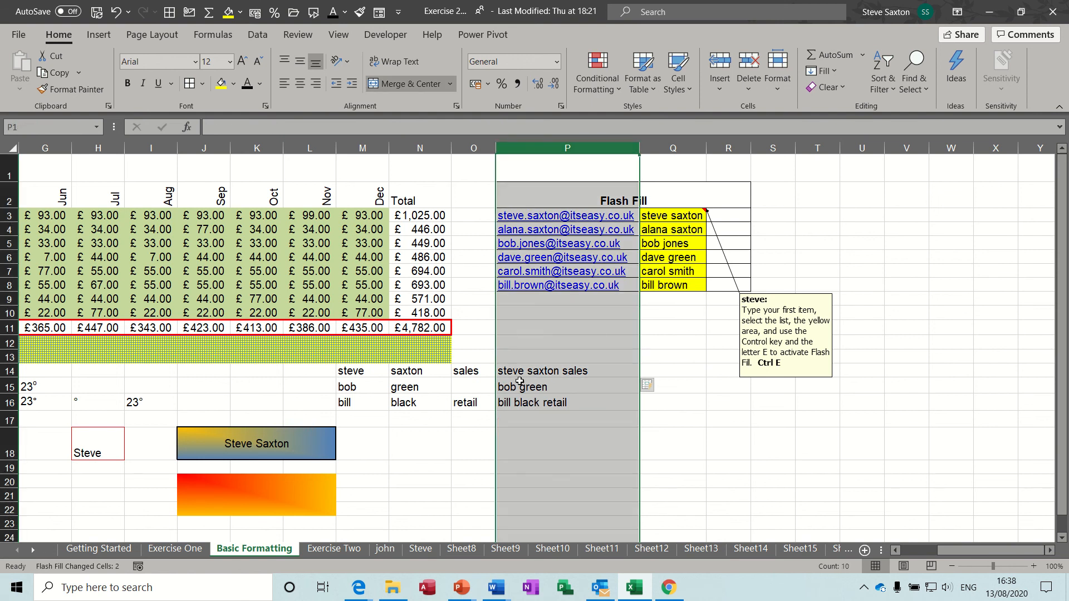
Run Text to Columns on P14:P16, Delimited by Space with consecutive delimiters treated as one
{"action": "left_click_drag", "start_coordinate": [521, 373], "coordinate": [526, 398]}
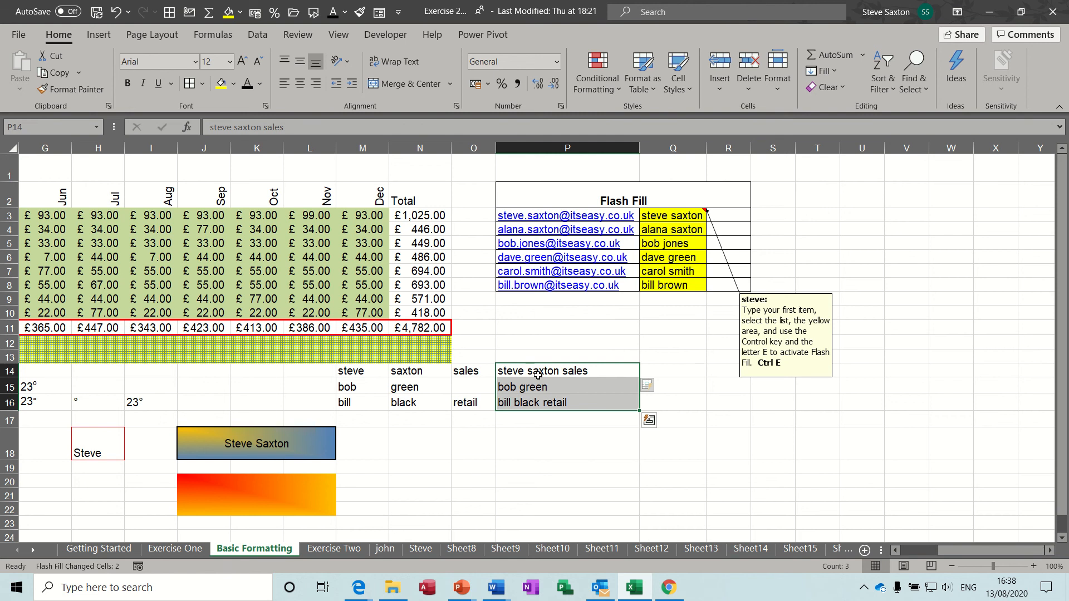
{"action": "left_click", "coordinate": [256, 36]}
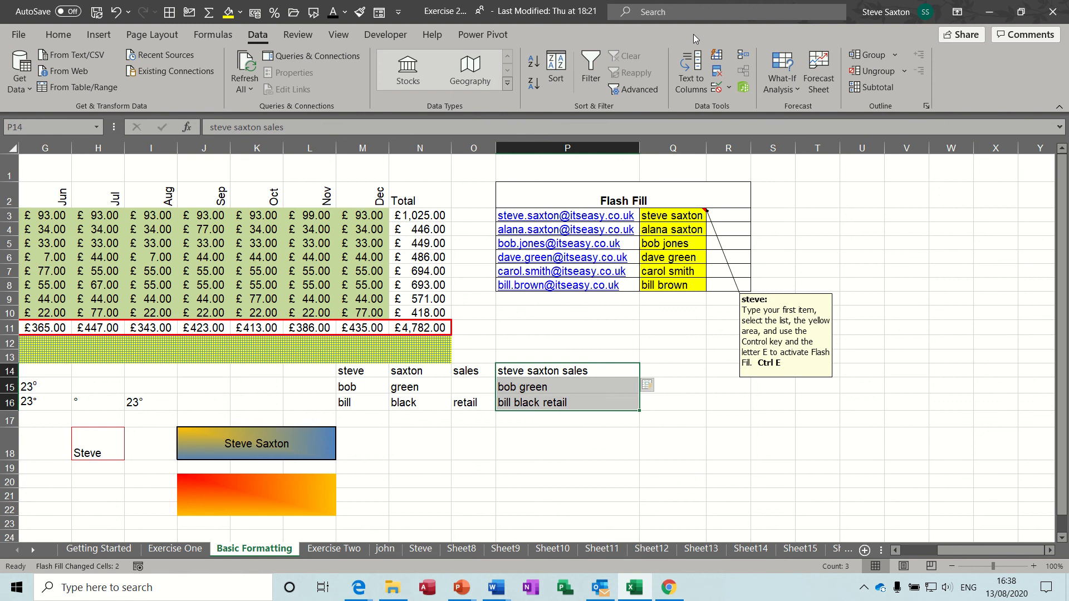
{"action": "left_click", "coordinate": [691, 76]}
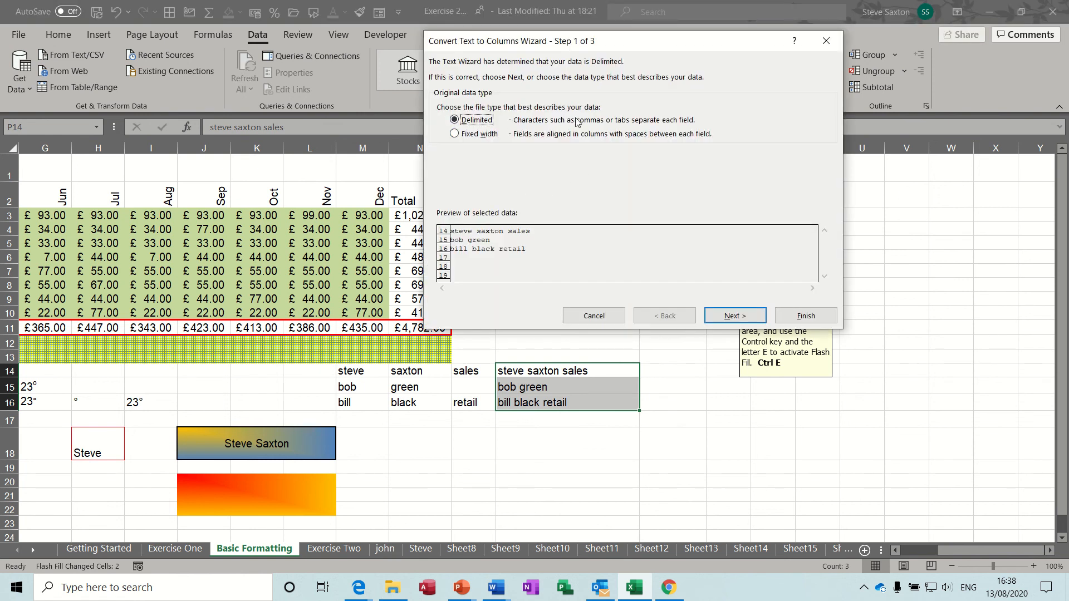
{"action": "left_click", "coordinate": [733, 315]}
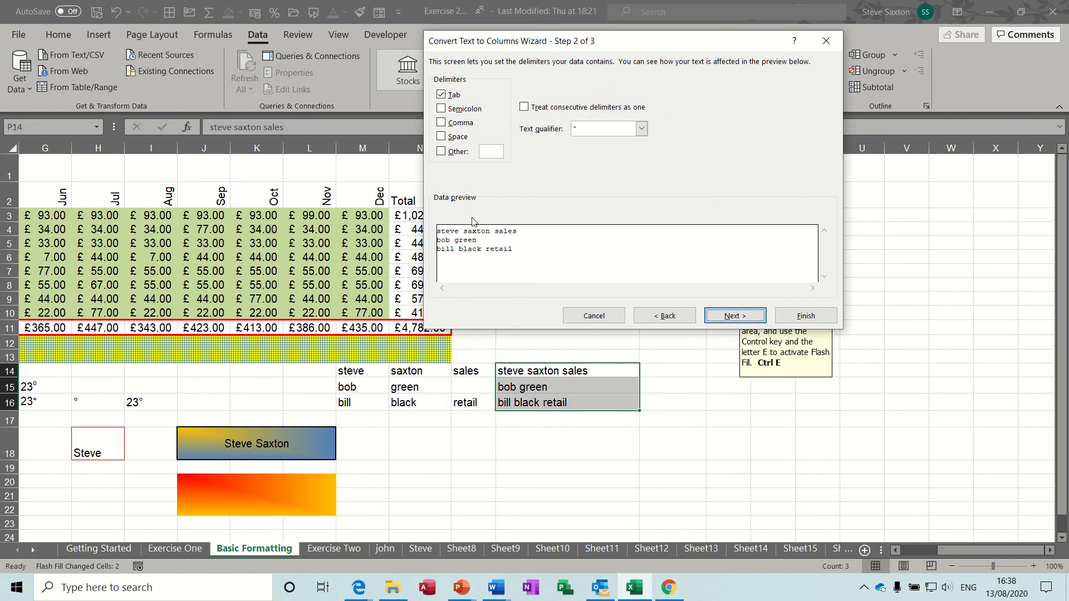
{"action": "left_click", "coordinate": [442, 96]}
{"action": "left_click", "coordinate": [440, 137]}
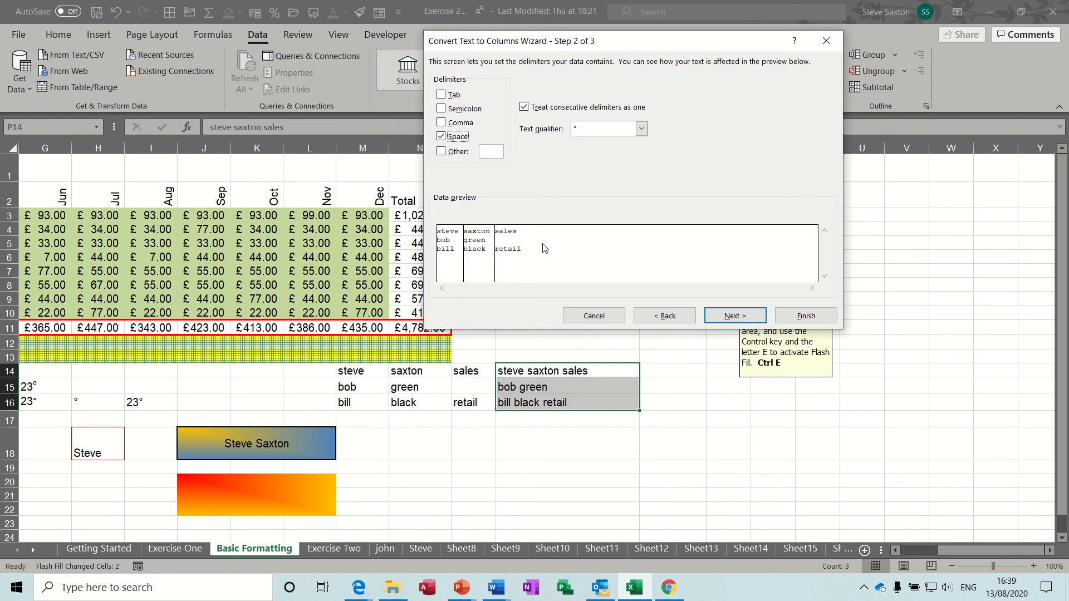
{"action": "left_click", "coordinate": [805, 318]}
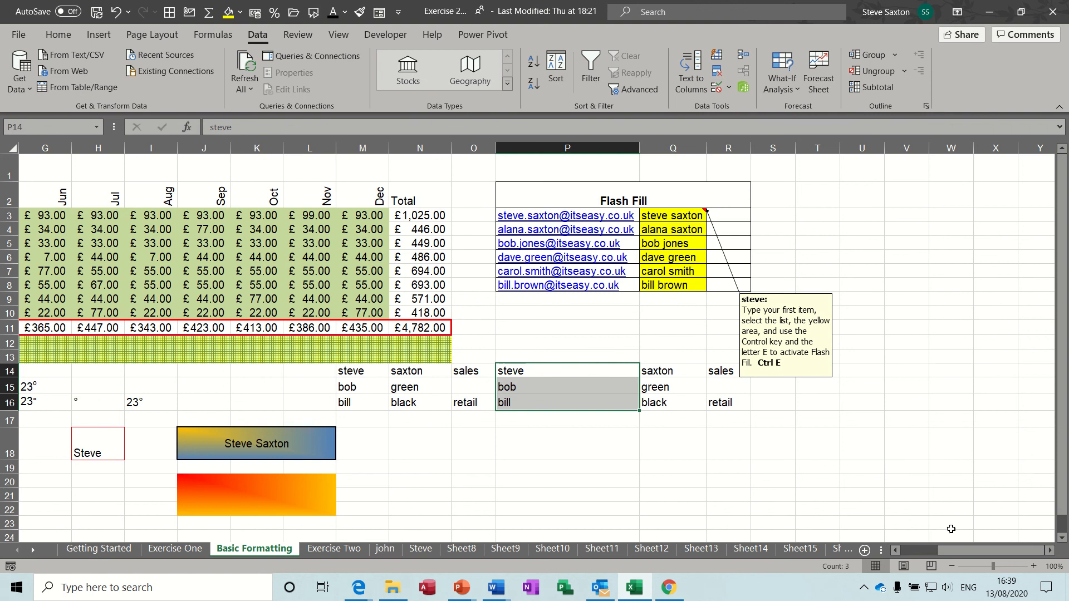
{"action": "left_click_drag", "start_coordinate": [950, 549], "coordinate": [914, 550]}
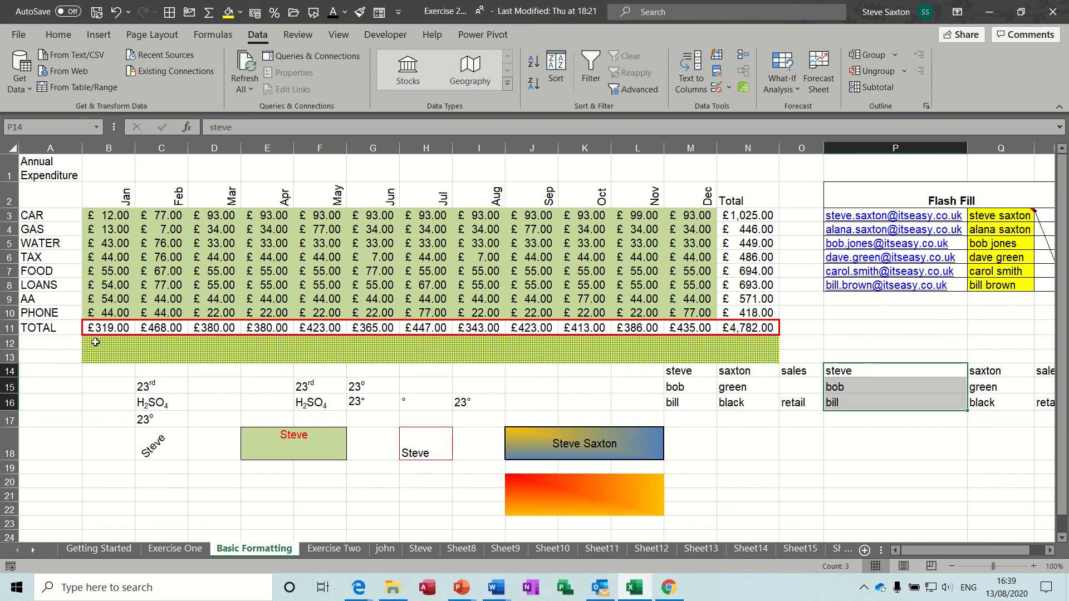
Select the expense labels from CAR down to PHONE in A3:A10
{"action": "left_click", "coordinate": [54, 215]}
{"action": "left_click_drag", "start_coordinate": [53, 228], "coordinate": [49, 310]}
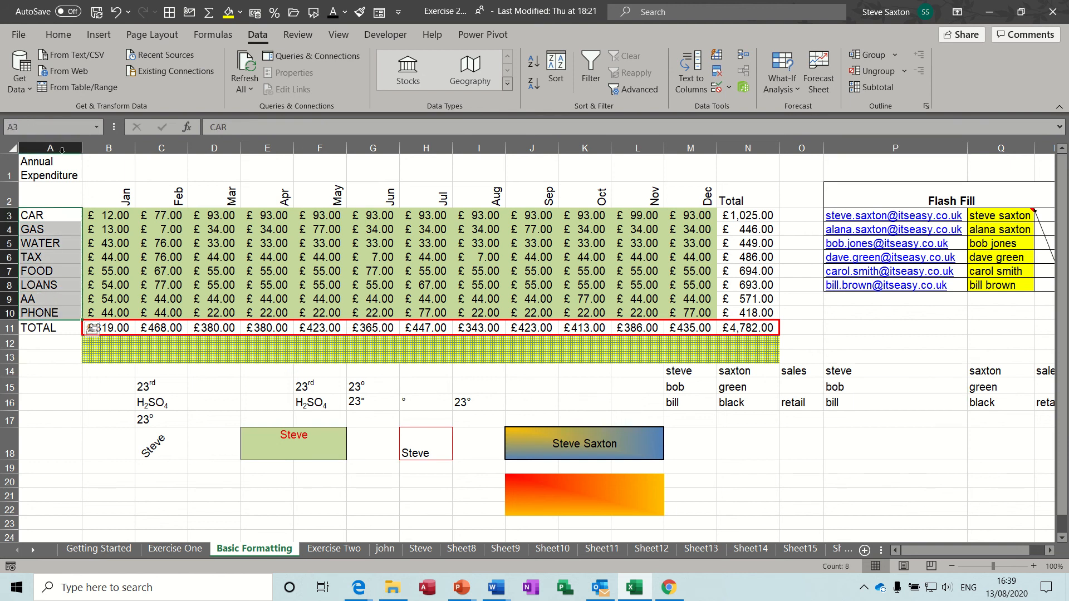
Copy the CAR-to-TOTAL labels in A3:A11
{"action": "left_click", "coordinate": [61, 35]}
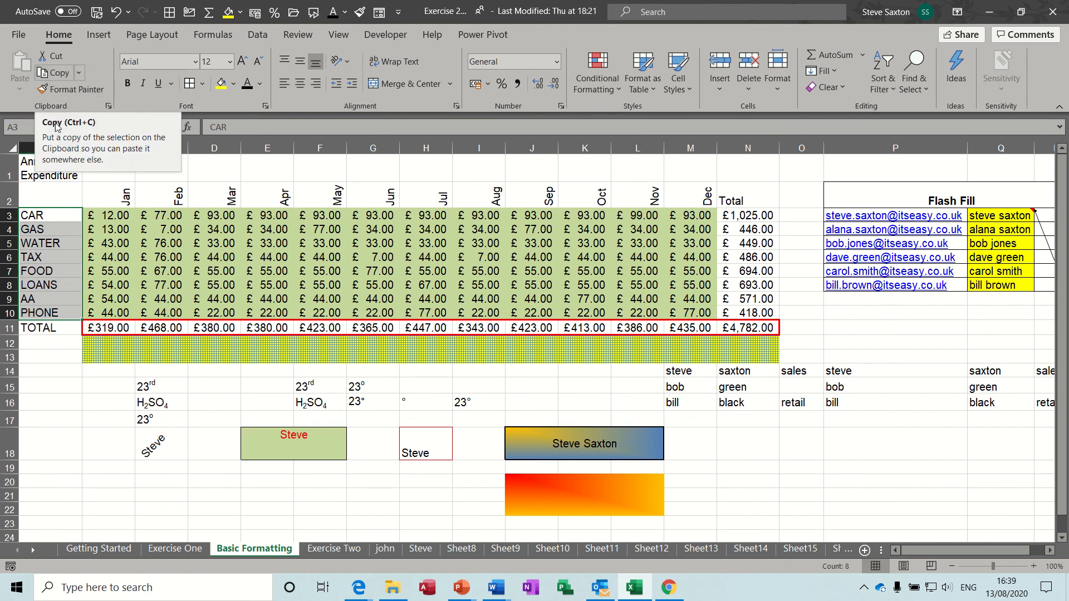
{"action": "left_click", "coordinate": [53, 74]}
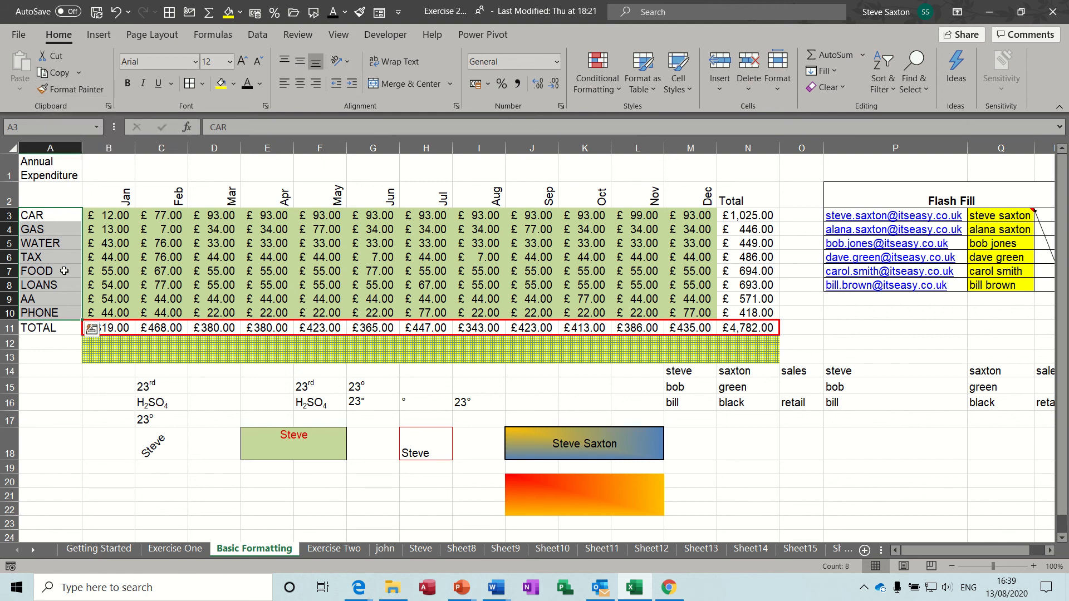
{"action": "left_click", "coordinate": [56, 242]}
{"action": "left_click_drag", "start_coordinate": [54, 216], "coordinate": [58, 329]}
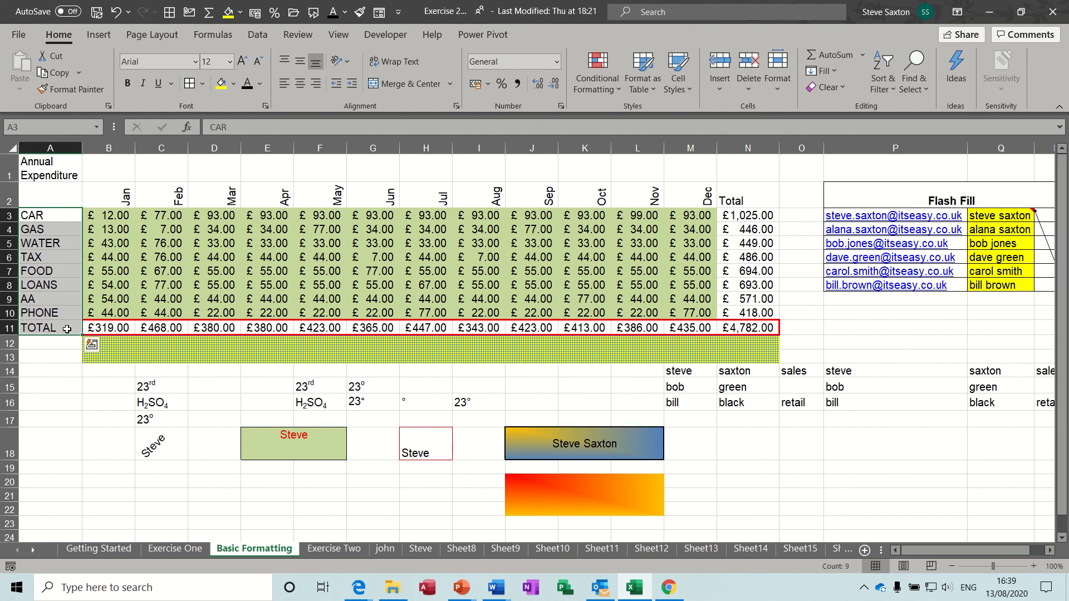
{"action": "right_click", "coordinate": [67, 330]}
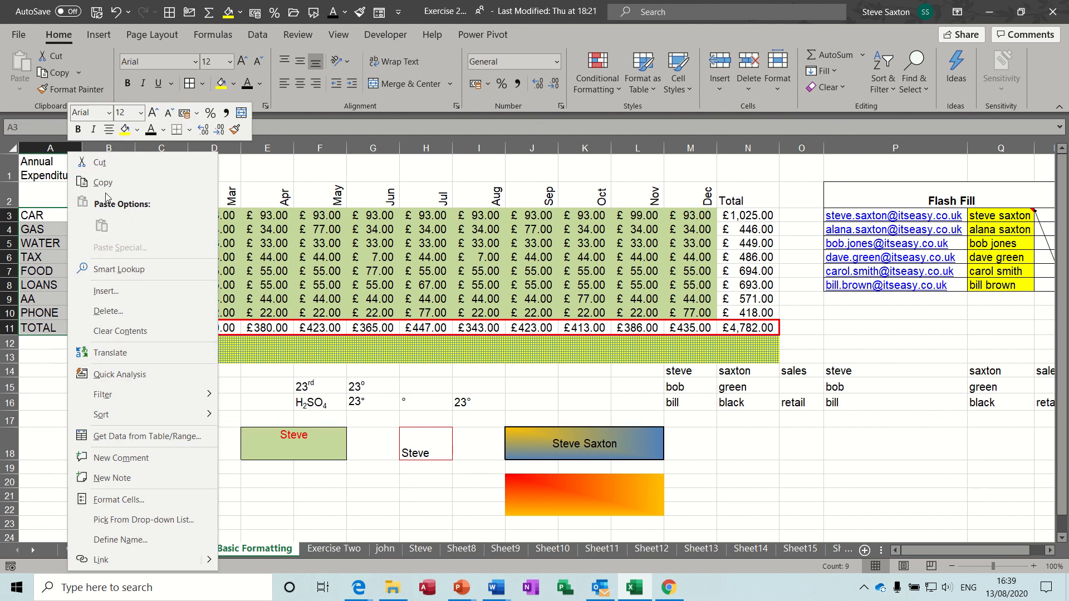
{"action": "left_click", "coordinate": [35, 291]}
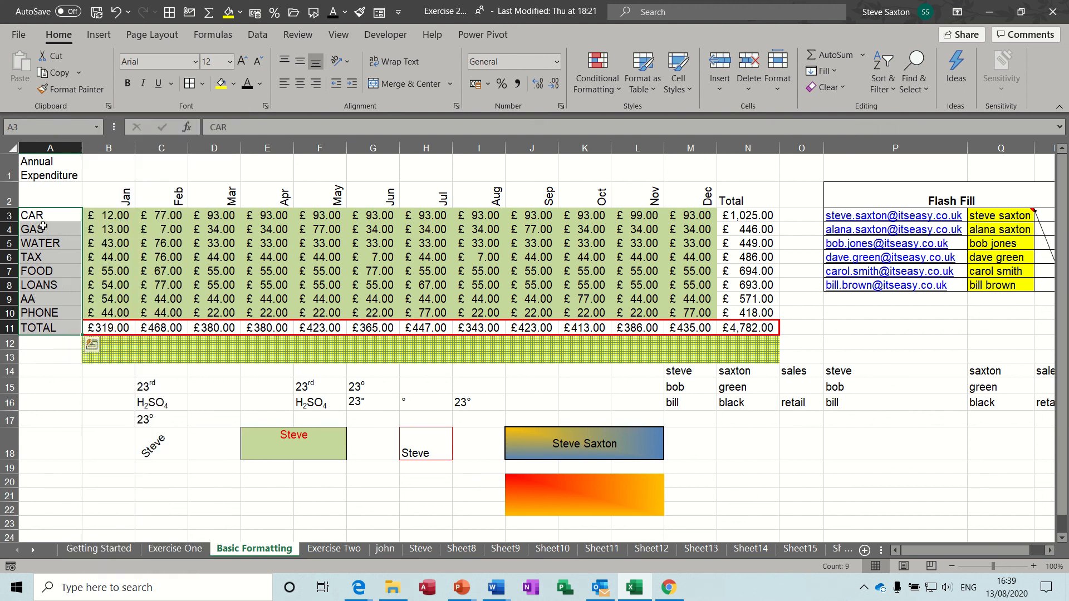
{"action": "left_click_drag", "start_coordinate": [44, 215], "coordinate": [46, 327]}
{"action": "key", "text": "ctrl+c"}
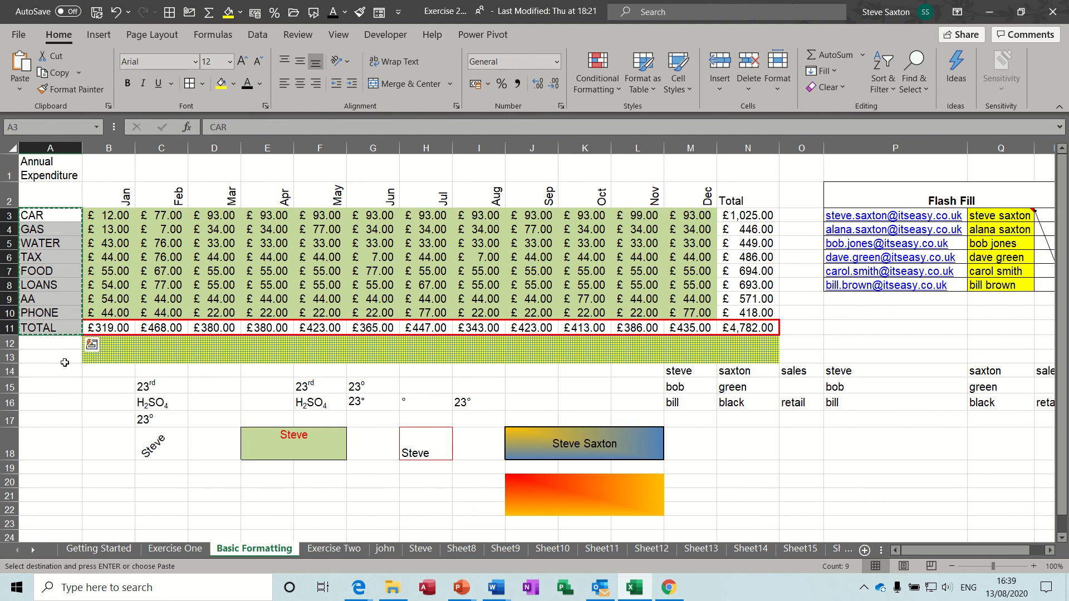
Paste the copied labels starting at A15, D20, F20 and H20
{"action": "left_click", "coordinate": [55, 388]}
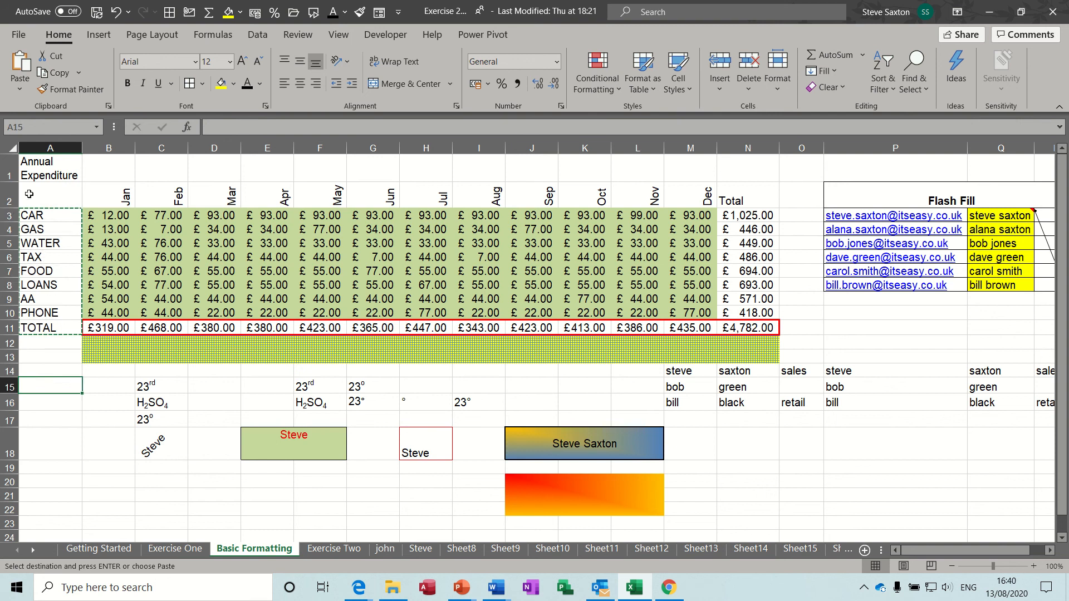
{"action": "left_click", "coordinate": [20, 66]}
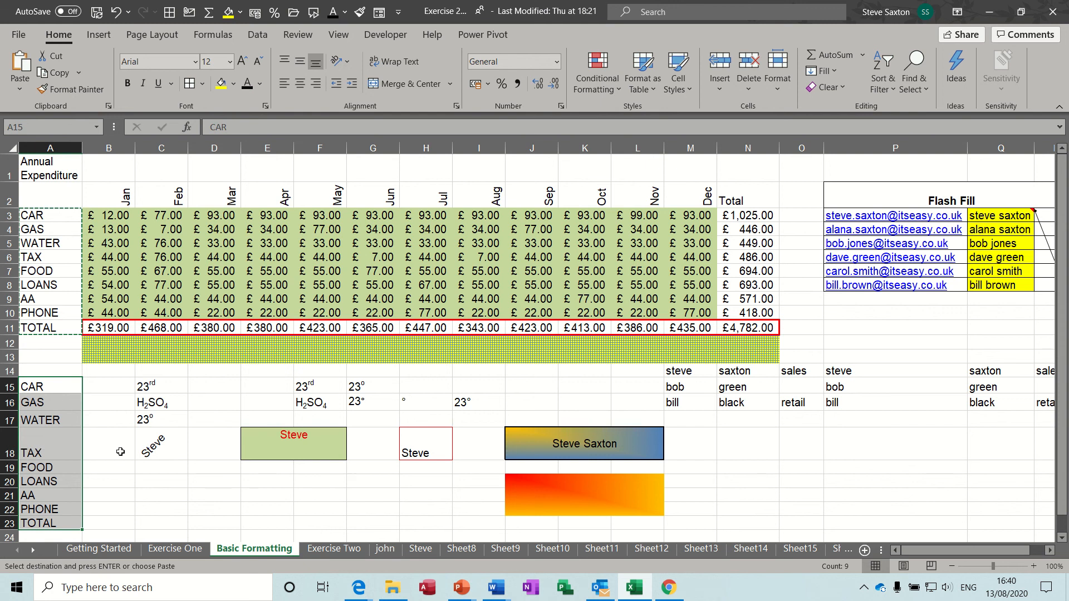
{"action": "left_click", "coordinate": [147, 449]}
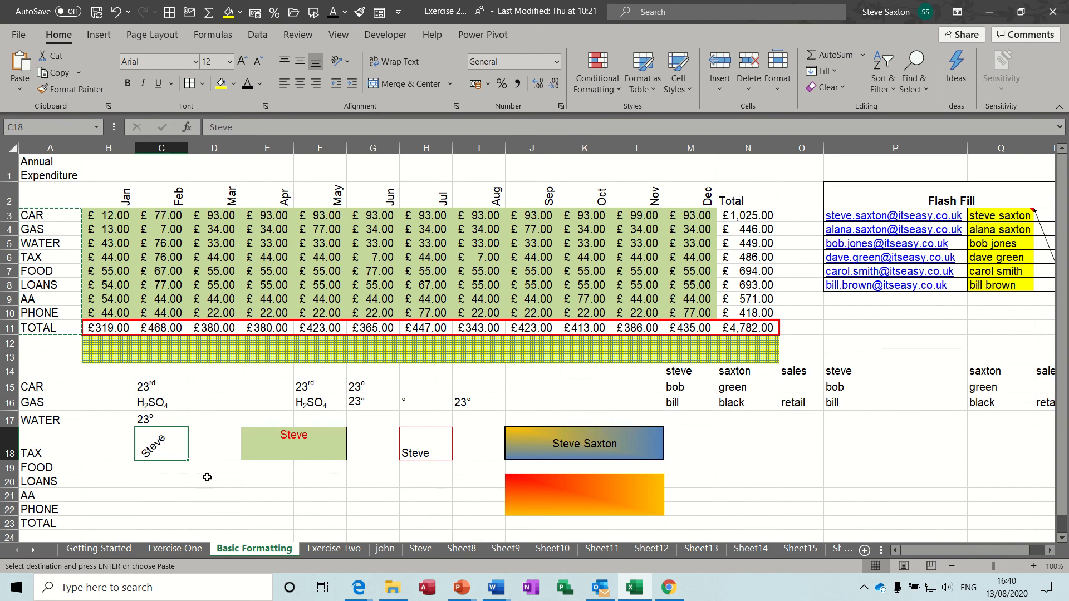
{"action": "left_click", "coordinate": [207, 481]}
{"action": "key", "text": "ctrl+v"}
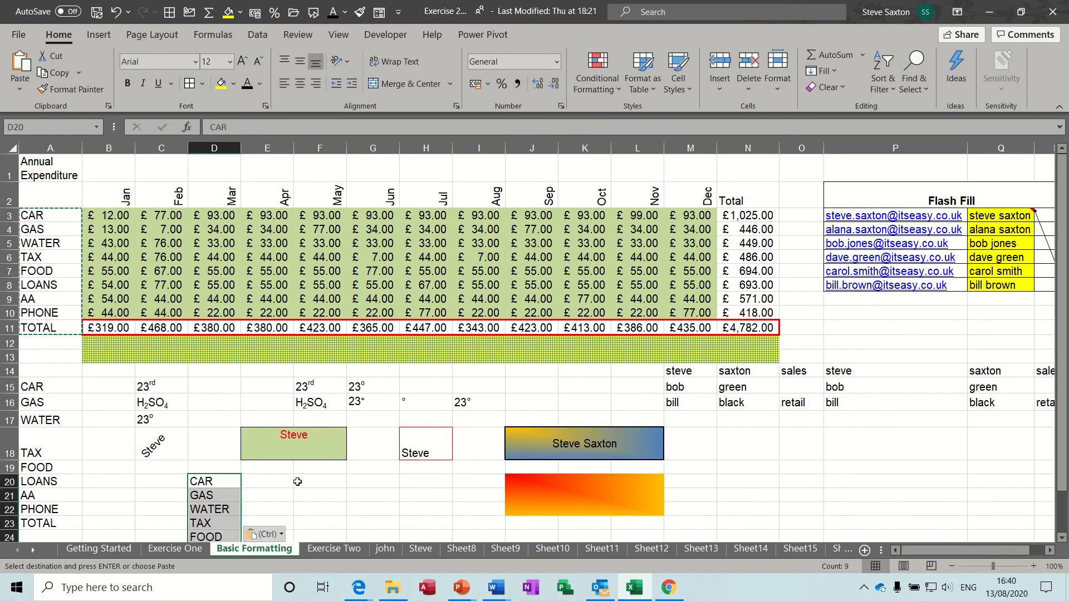
{"action": "left_click", "coordinate": [299, 482]}
{"action": "key", "text": "ctrl+v"}
{"action": "left_click", "coordinate": [415, 481]}
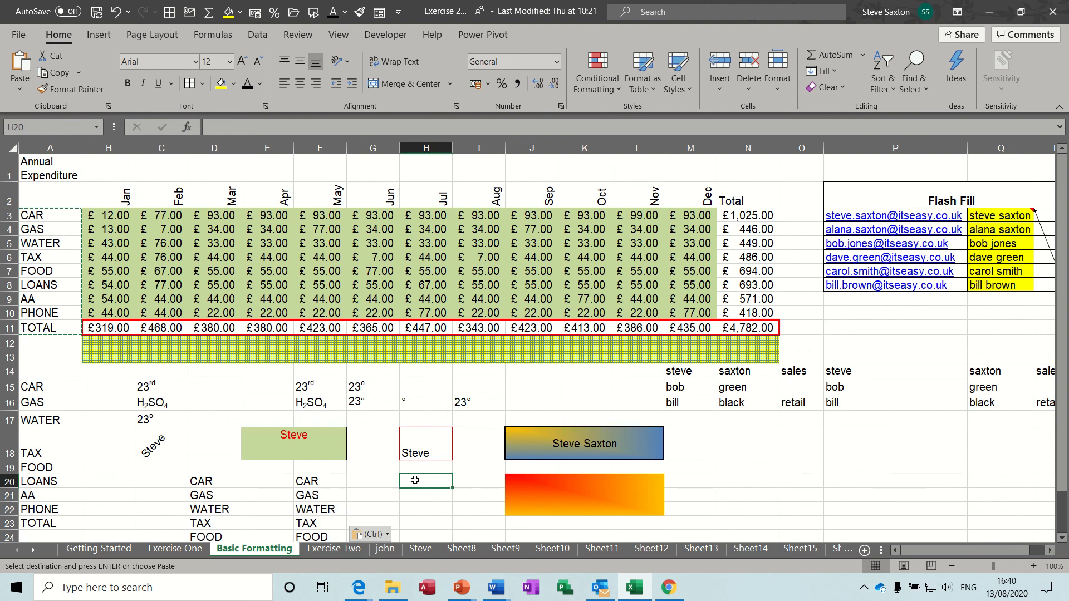
{"action": "key", "text": "ctrl+v"}
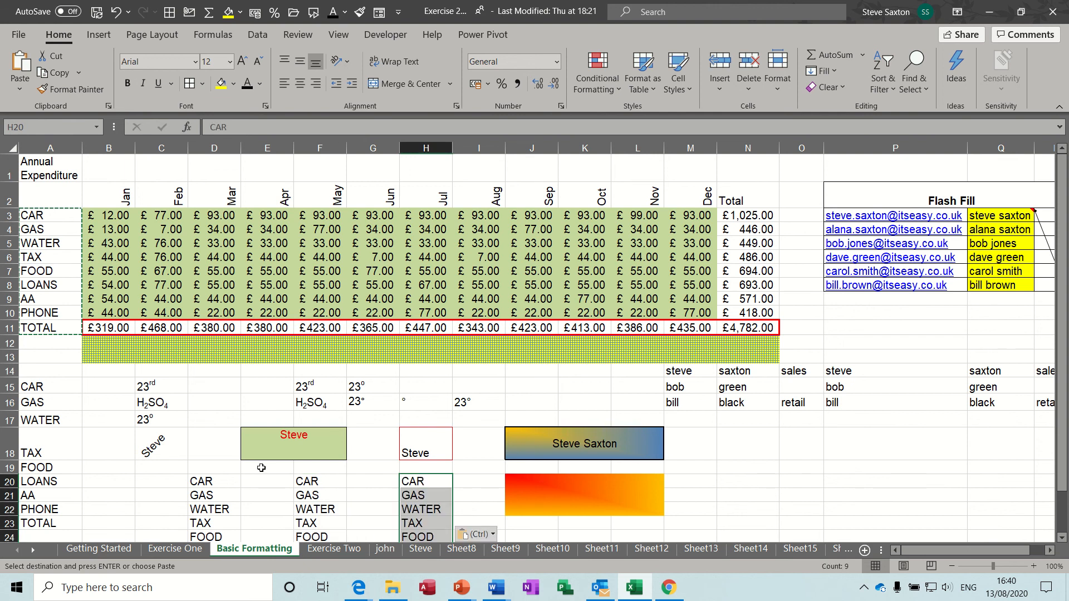
Enter 'ww' in cell C20
{"action": "left_click", "coordinate": [151, 481]}
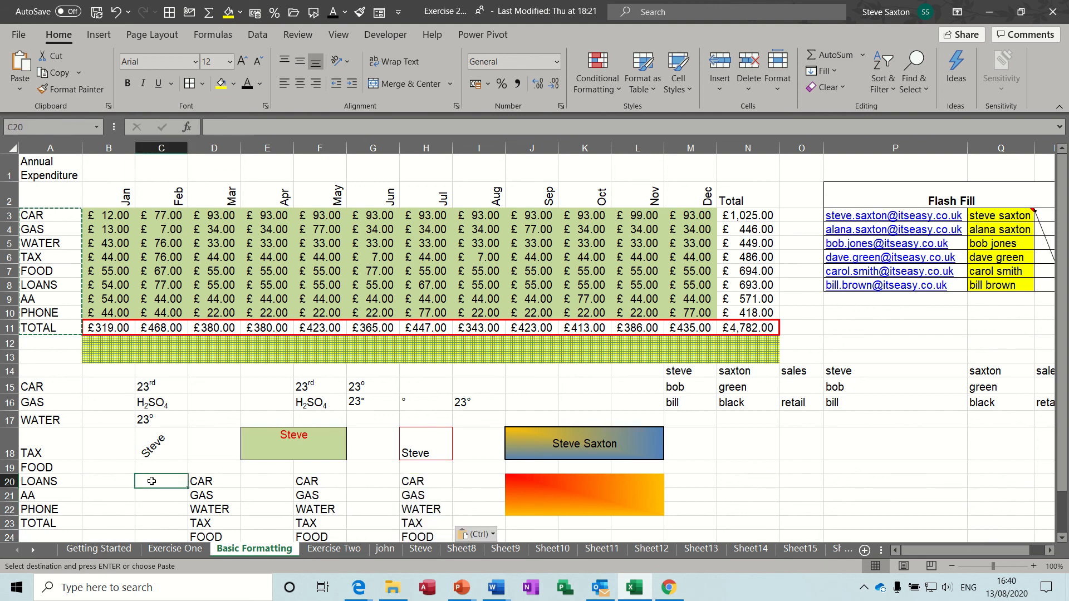
{"action": "type", "text": "ww"}
{"action": "key", "text": "Return"}
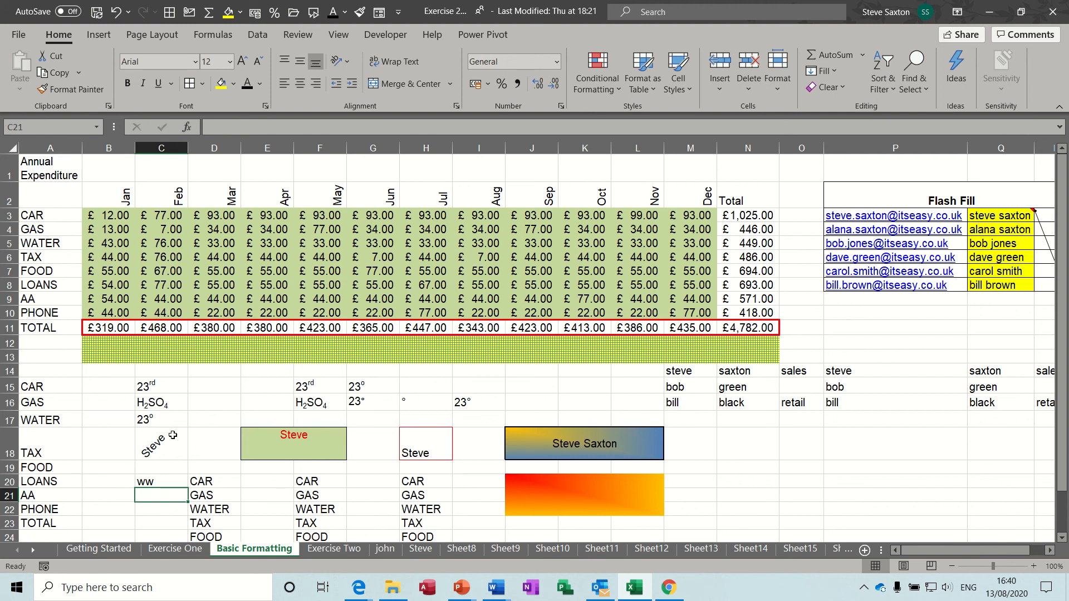
Copy the CAR-to-TOTAL labels again and paste them at N18 and P18
{"action": "left_click_drag", "start_coordinate": [70, 214], "coordinate": [60, 326]}
{"action": "right_click", "coordinate": [59, 291]}
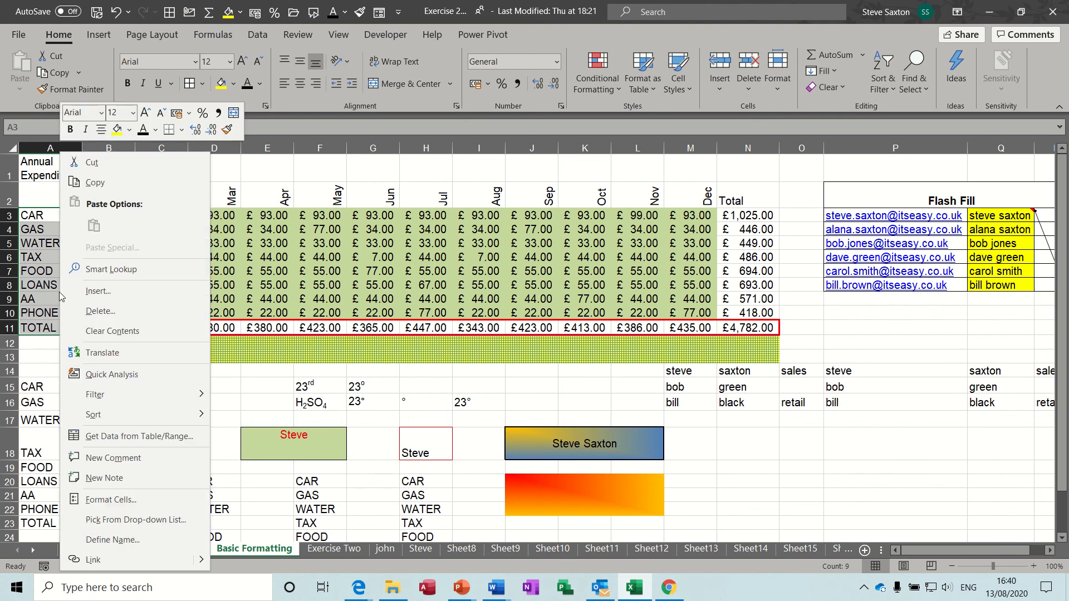
{"action": "left_click", "coordinate": [90, 183]}
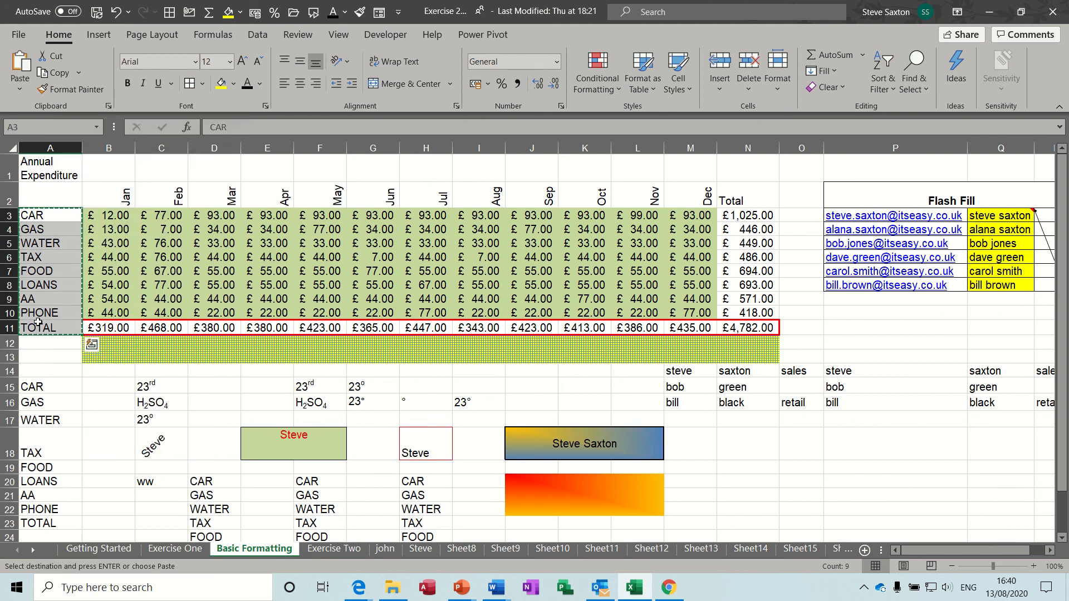
{"action": "left_click", "coordinate": [742, 445]}
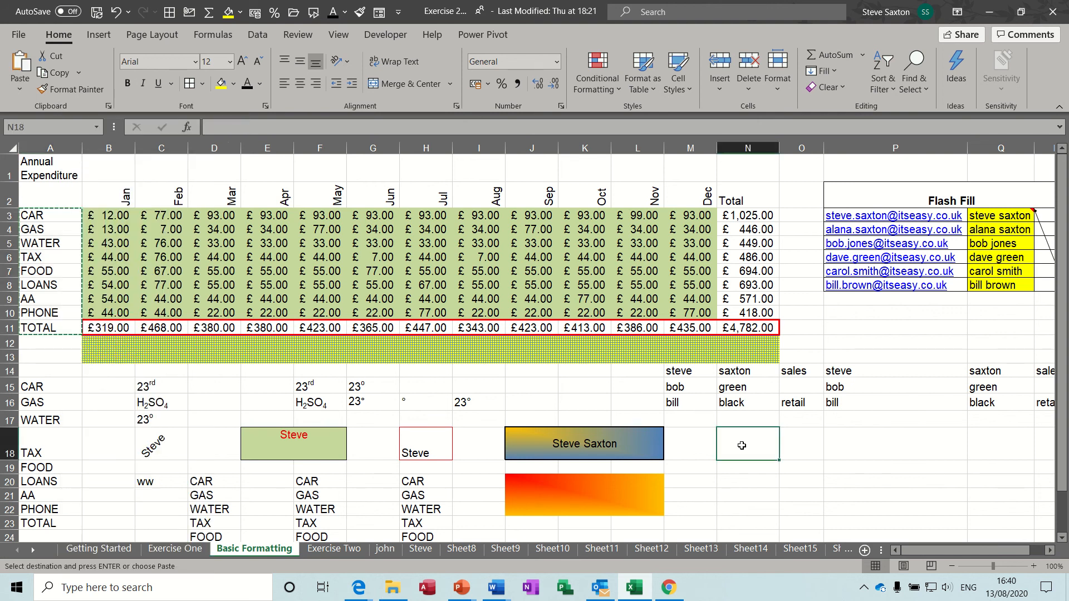
{"action": "key", "text": "ctrl+v"}
{"action": "left_click", "coordinate": [859, 451]}
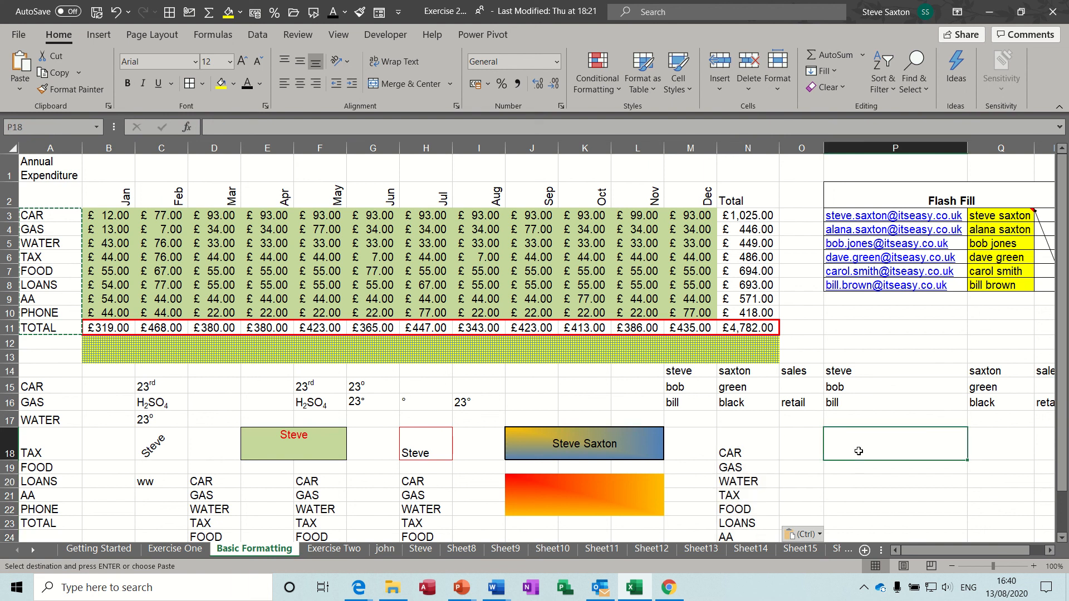
{"action": "key", "text": "ctrl+v"}
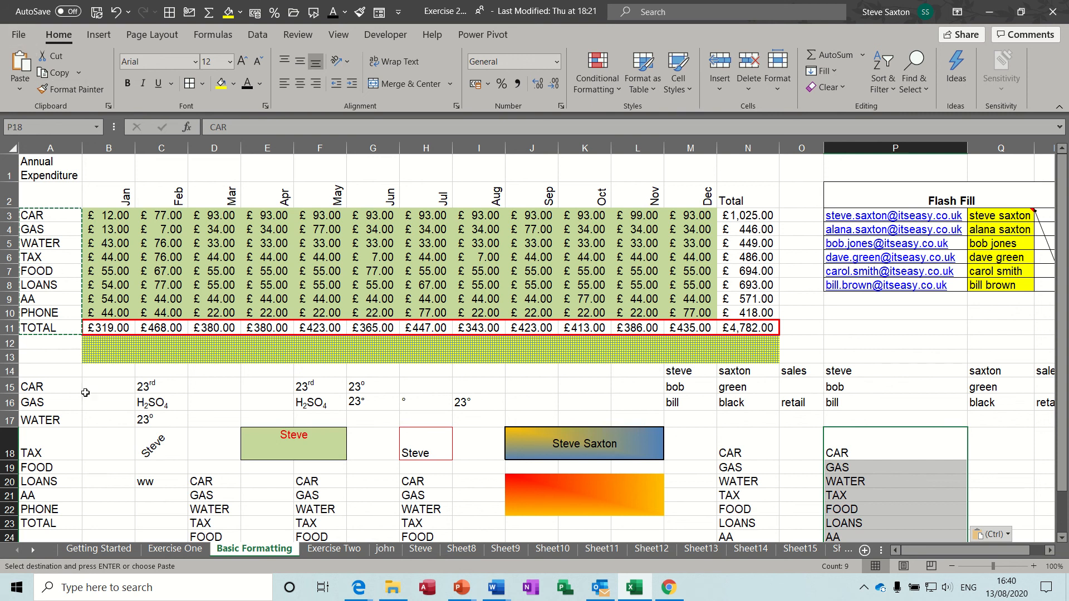
Save the Exercise 2020 workbook from its Getting Started sheet
{"action": "left_click", "coordinate": [100, 549]}
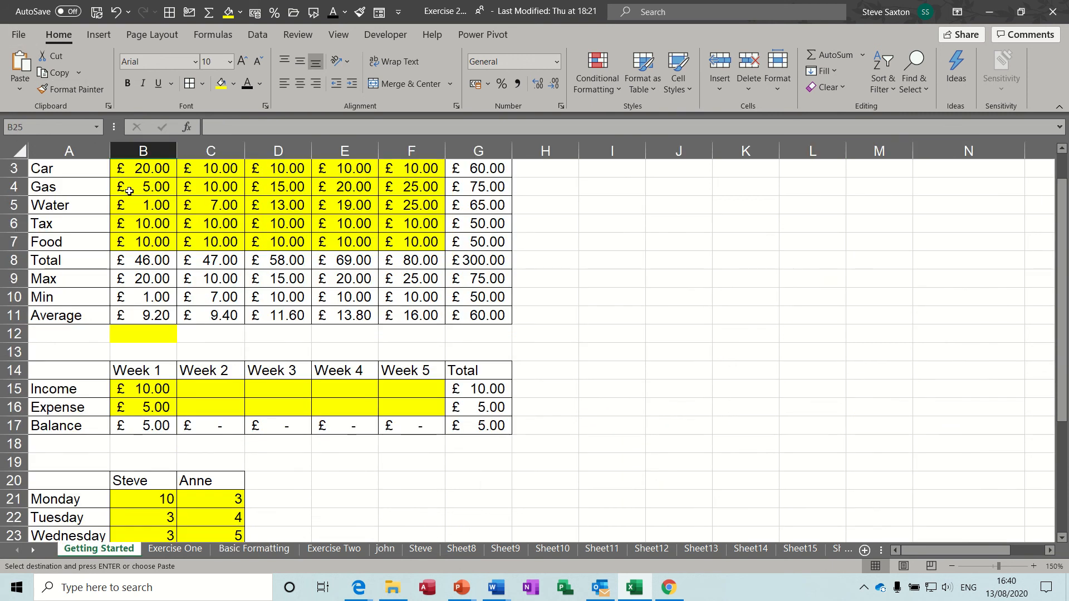
{"action": "left_click", "coordinate": [22, 39]}
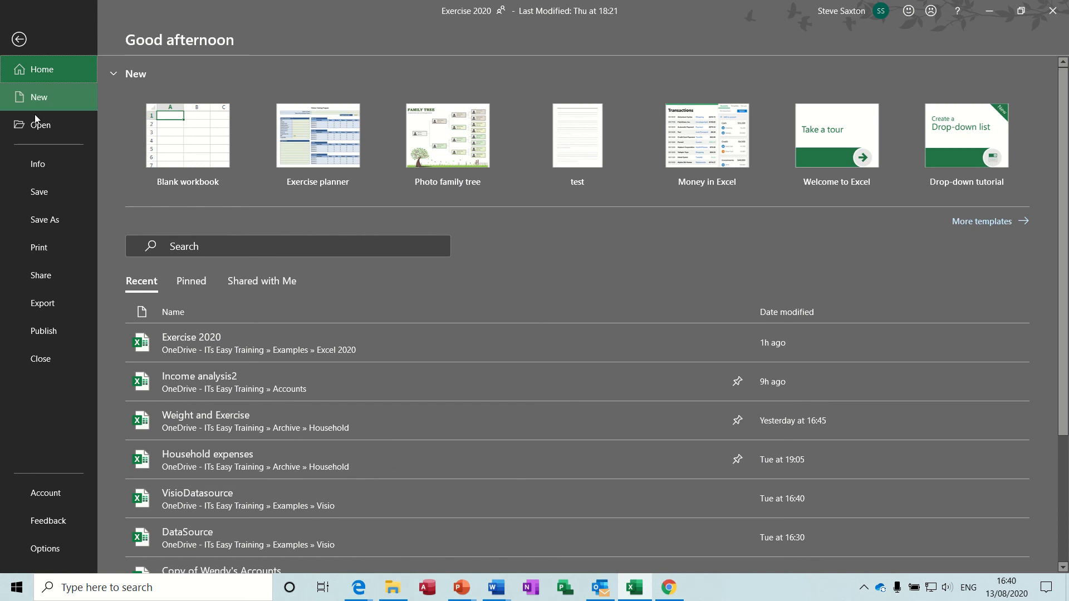
{"action": "left_click", "coordinate": [43, 197]}
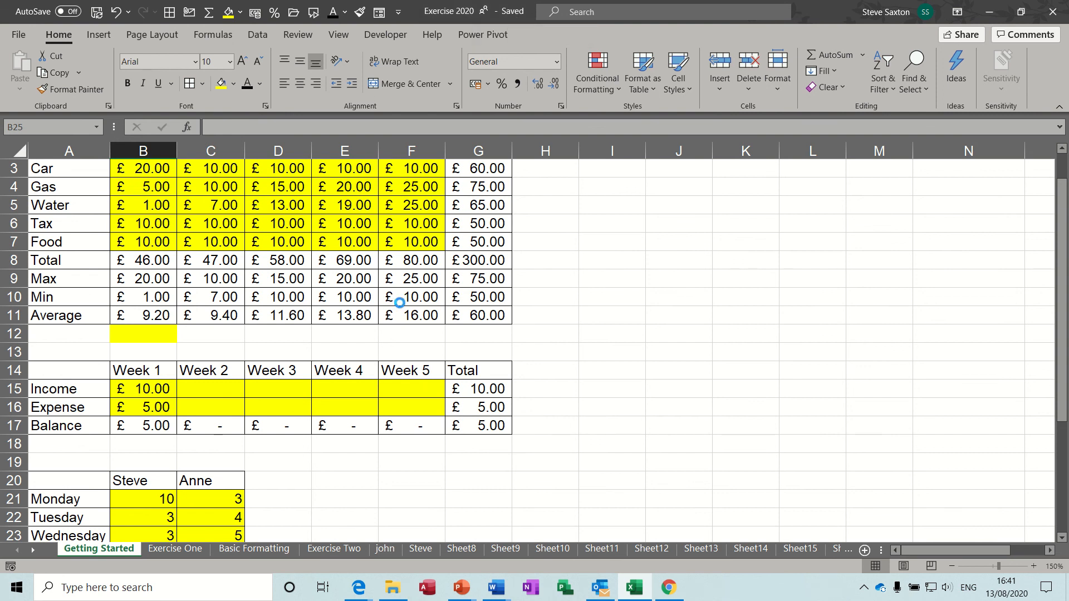
Enter 'sdjblfdf' in A1 of Book1 and start saving it under a new name
{"action": "type", "text": "sdjblfdf"}
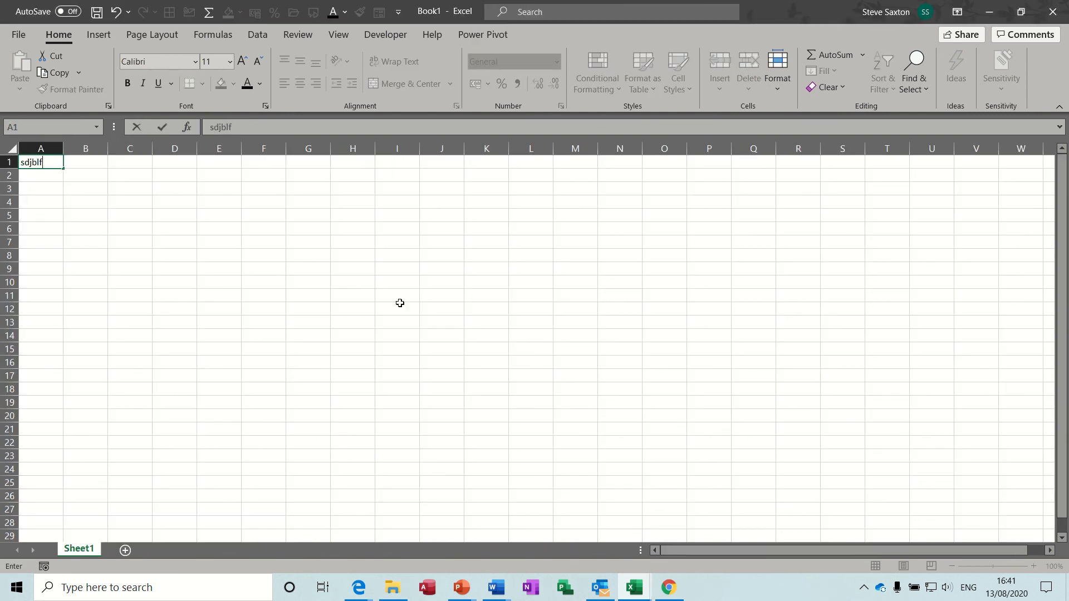
{"action": "key", "text": "Return"}
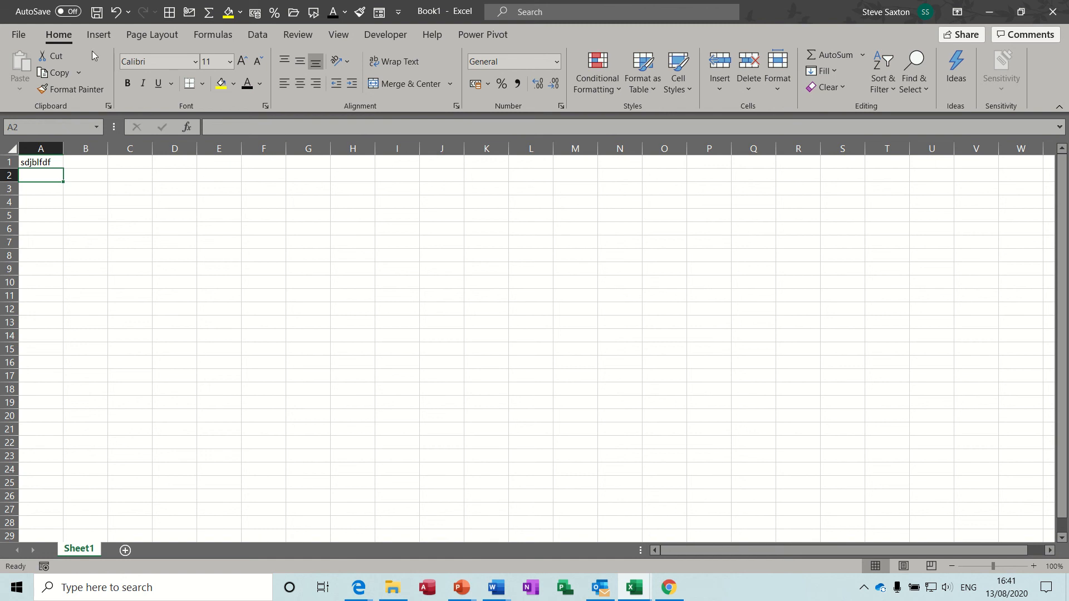
{"action": "left_click", "coordinate": [17, 37]}
{"action": "left_click", "coordinate": [52, 192]}
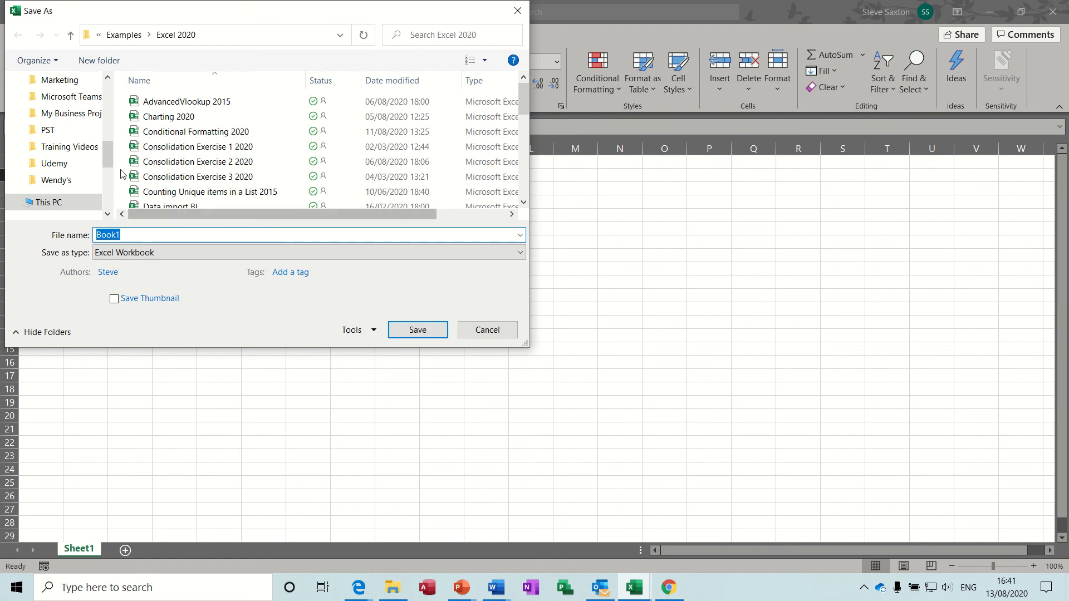
Save the new workbook as 'steve' in This PC > Documents
{"action": "mouse_move", "coordinate": [109, 158]}
{"action": "left_mouse_down"}
{"action": "mouse_move", "coordinate": [108, 188]}
{"action": "mouse_move", "coordinate": [102, 96]}
{"action": "mouse_move", "coordinate": [101, 168]}
{"action": "left_mouse_up"}
{"action": "left_click", "coordinate": [49, 158]}
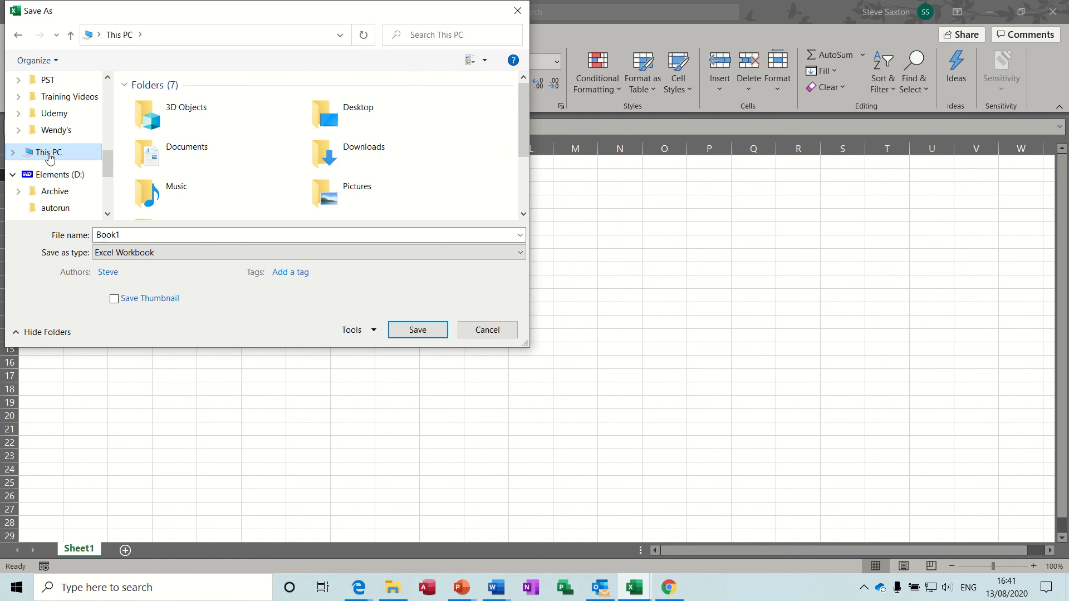
{"action": "double_click", "coordinate": [201, 159]}
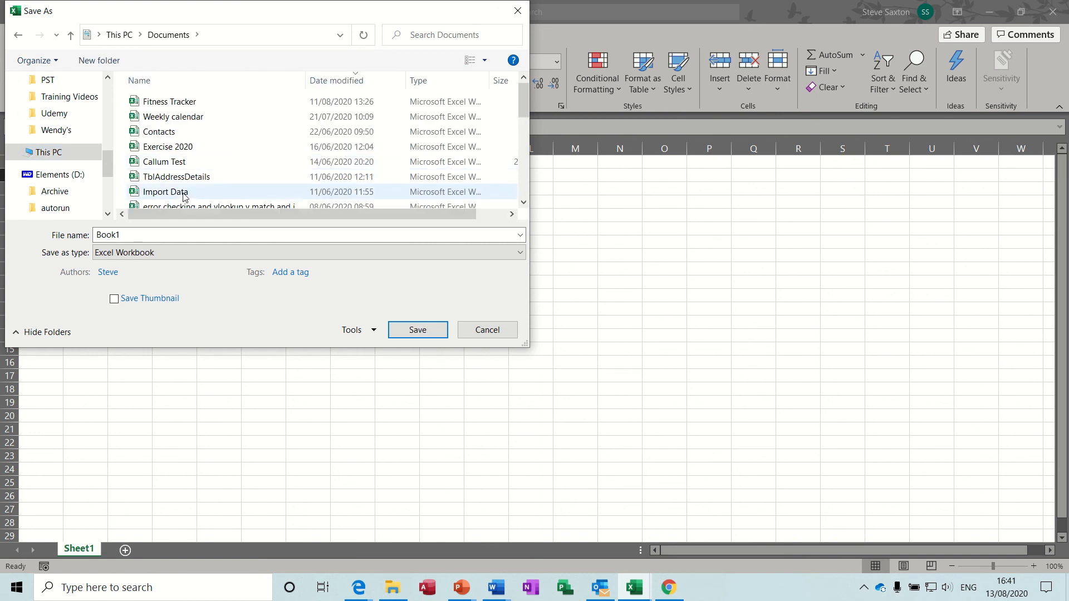
{"action": "left_click", "coordinate": [146, 236]}
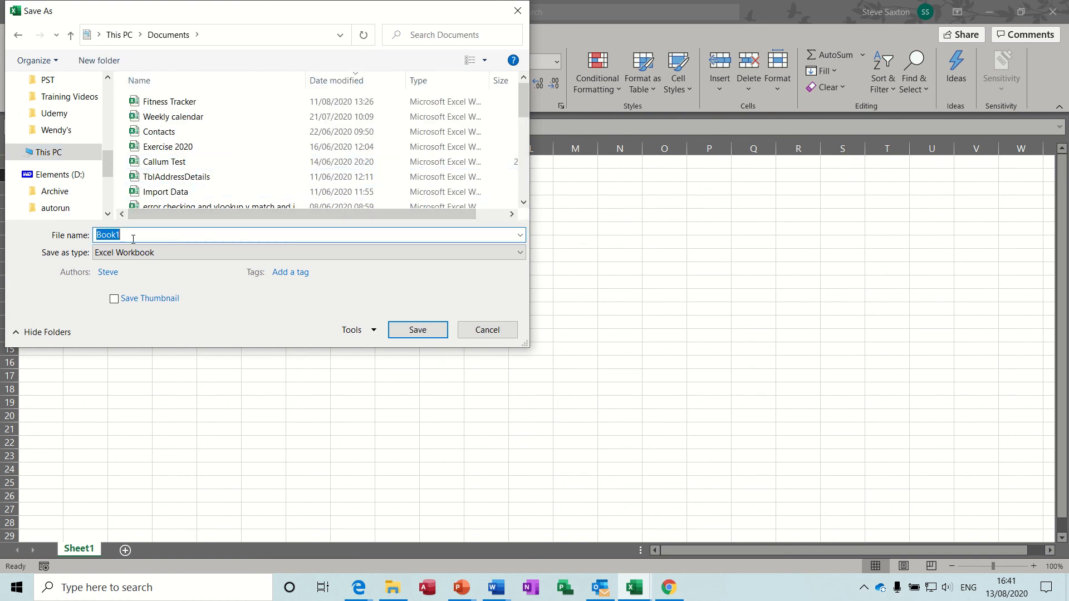
{"action": "type", "text": "steve"}
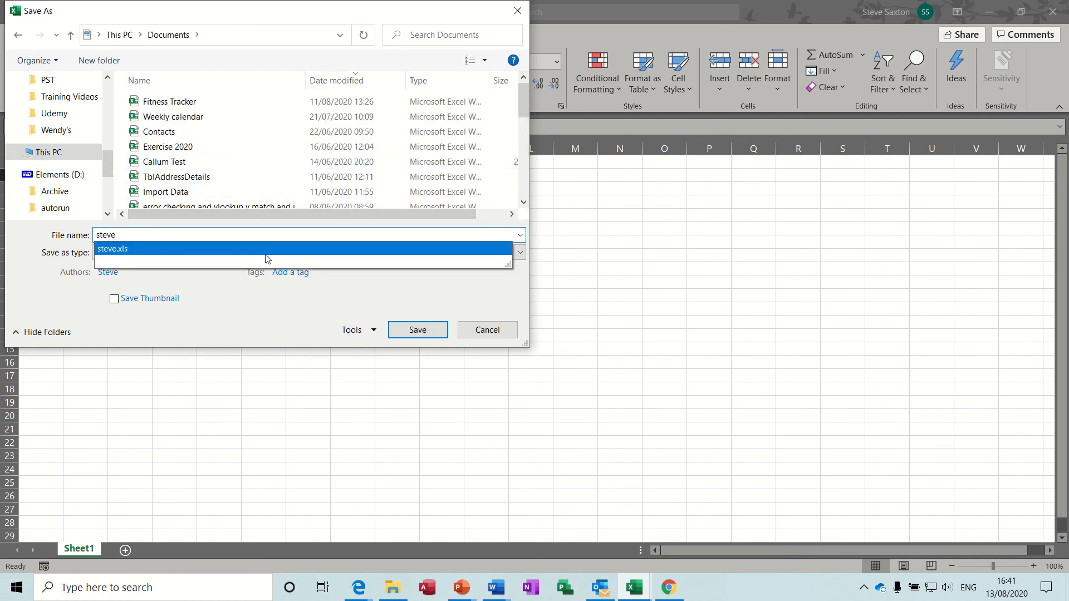
{"action": "left_click", "coordinate": [398, 296]}
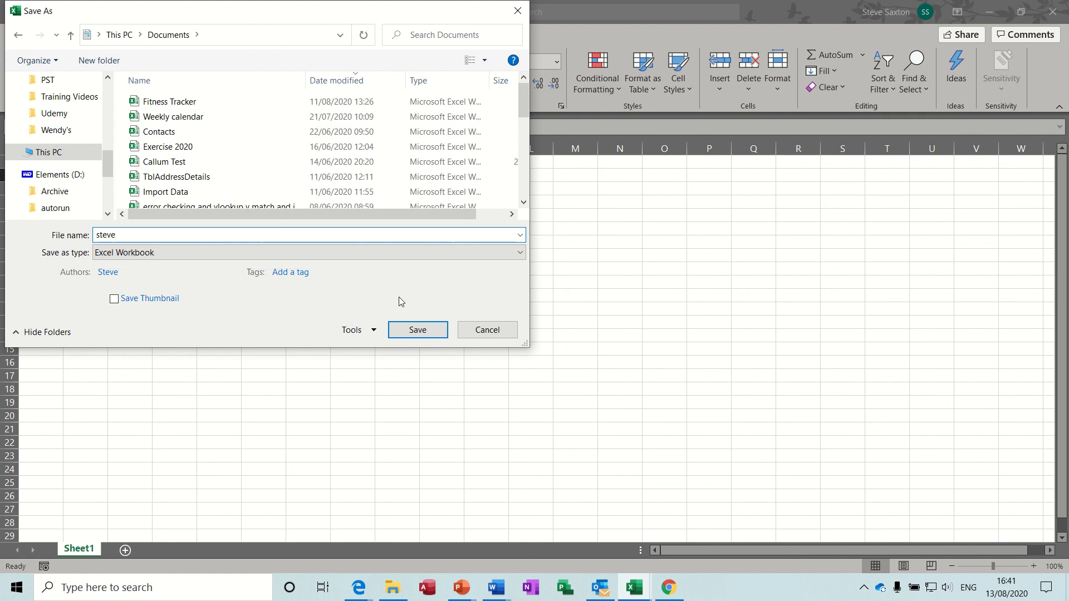
{"action": "left_click", "coordinate": [412, 331]}
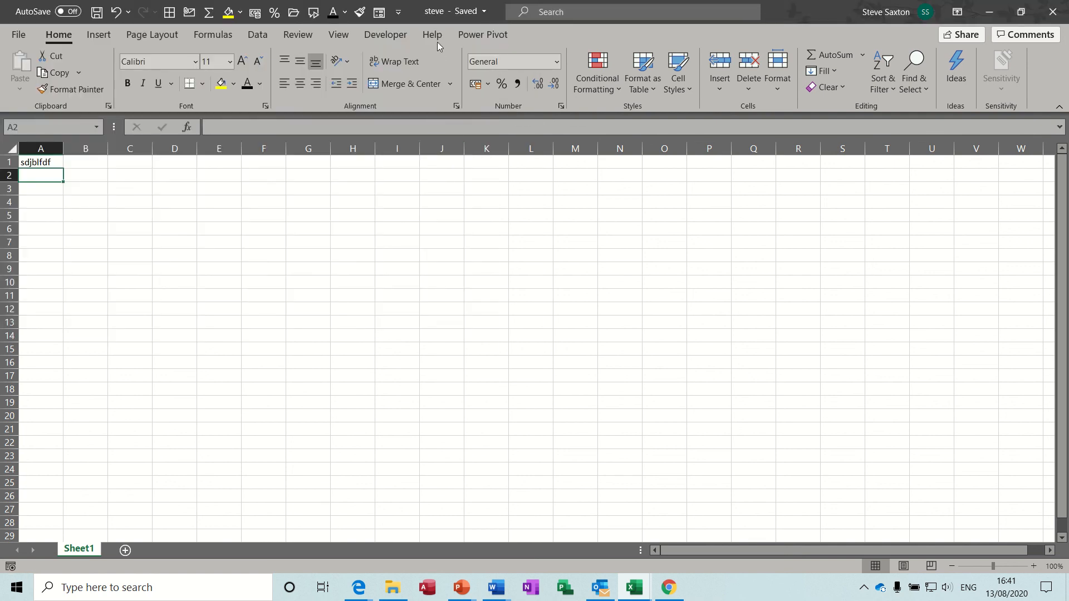
Fill C4:C8 and C10 with dsfjbf, gdfeg, fg, df, gdfeg and h
{"action": "left_click", "coordinate": [52, 164]}
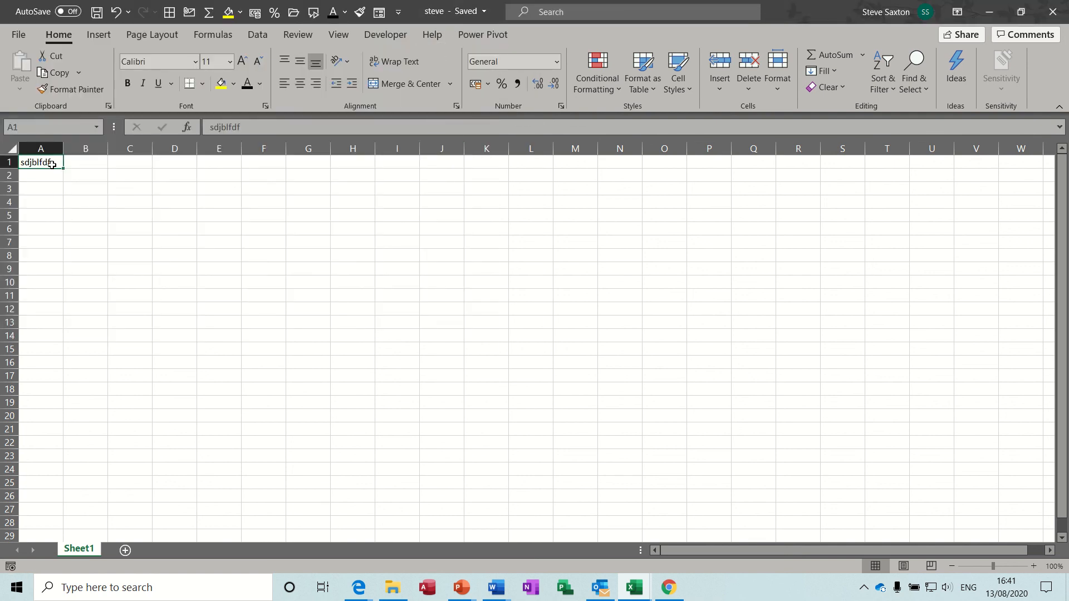
{"action": "left_click", "coordinate": [150, 200]}
{"action": "type", "text": "dsfjbf"}
{"action": "key", "text": "Return"}
{"action": "type", "text": "gdfeg"}
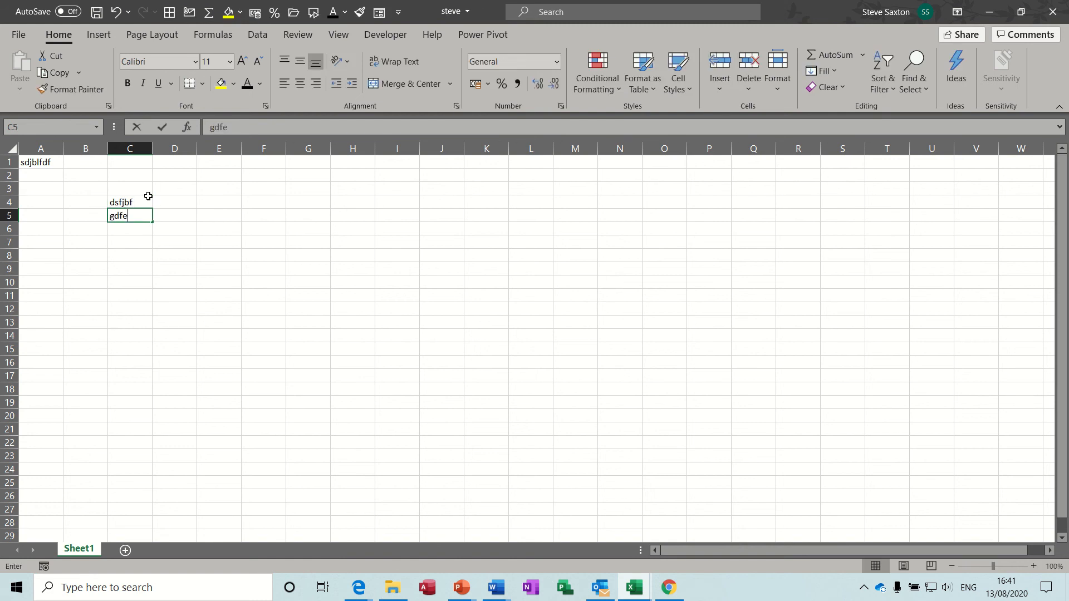
{"action": "key", "text": "Return"}
{"action": "type", "text": "fg"}
{"action": "key", "text": "Return"}
{"action": "type", "text": "df gdfeg"}
{"action": "key", "text": "Return"}
{"action": "type", "text": "h"}
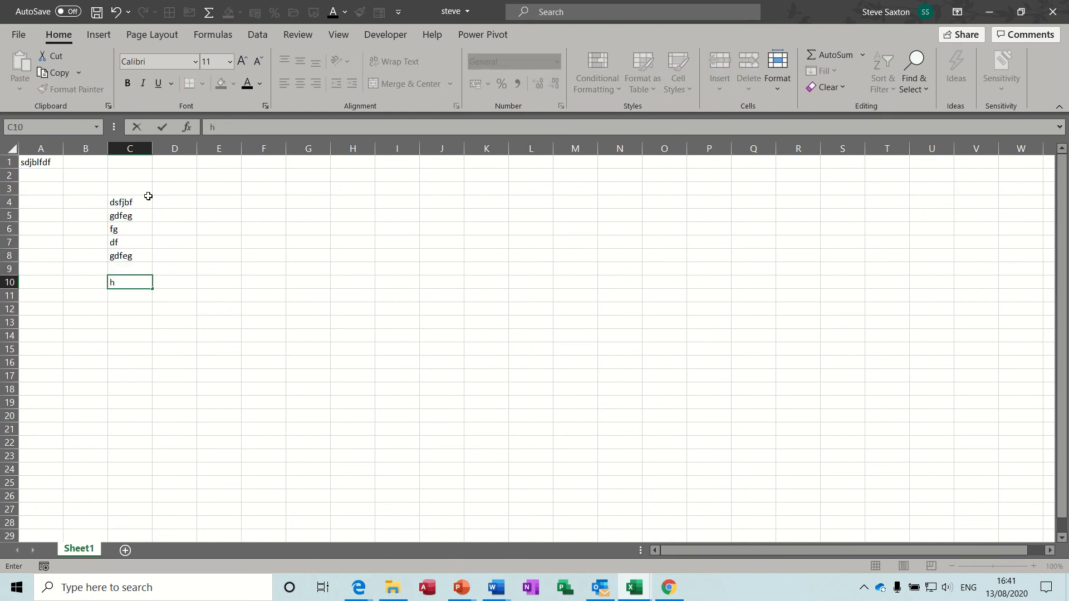
{"action": "left_click", "coordinate": [271, 239]}
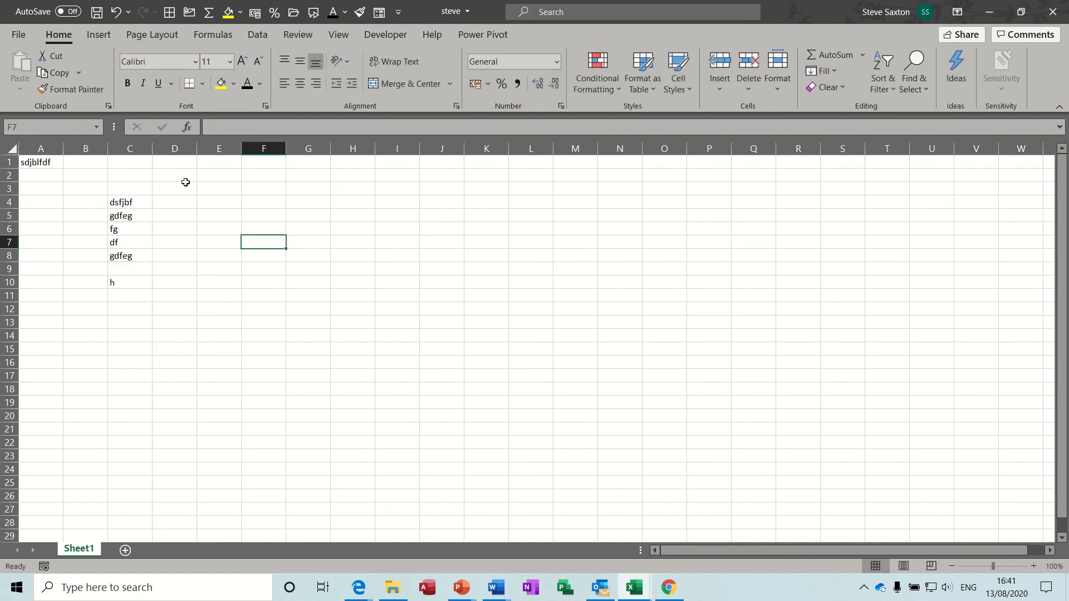
Save the workbook, then enter 'dfhjdfs' in F7
{"action": "left_click", "coordinate": [97, 13]}
{"action": "type", "text": "dfhjdfs"}
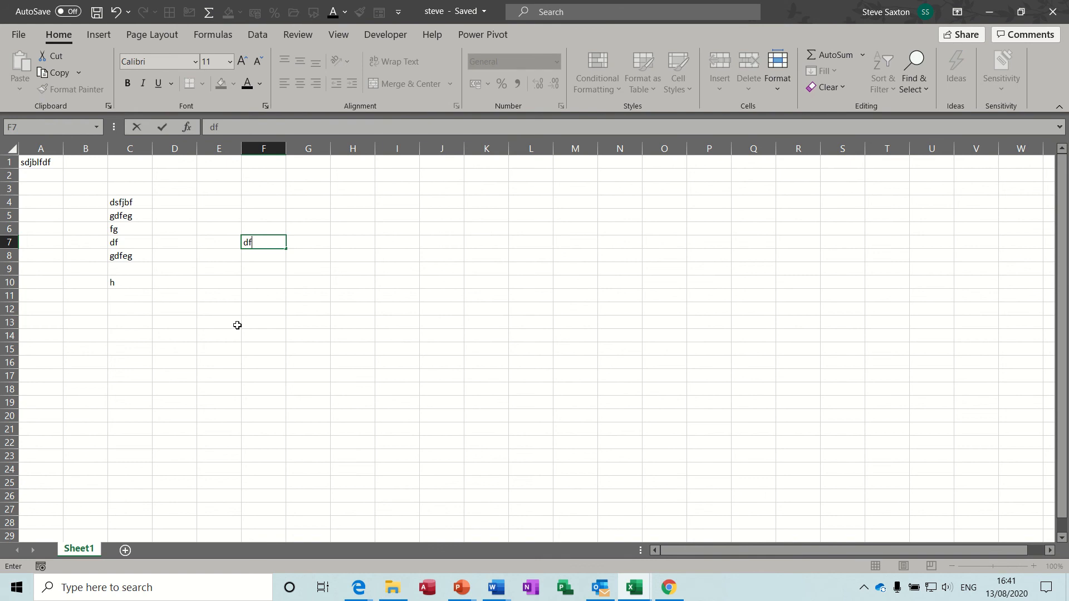
{"action": "key", "text": "Return"}
{"action": "key", "text": "Down"}
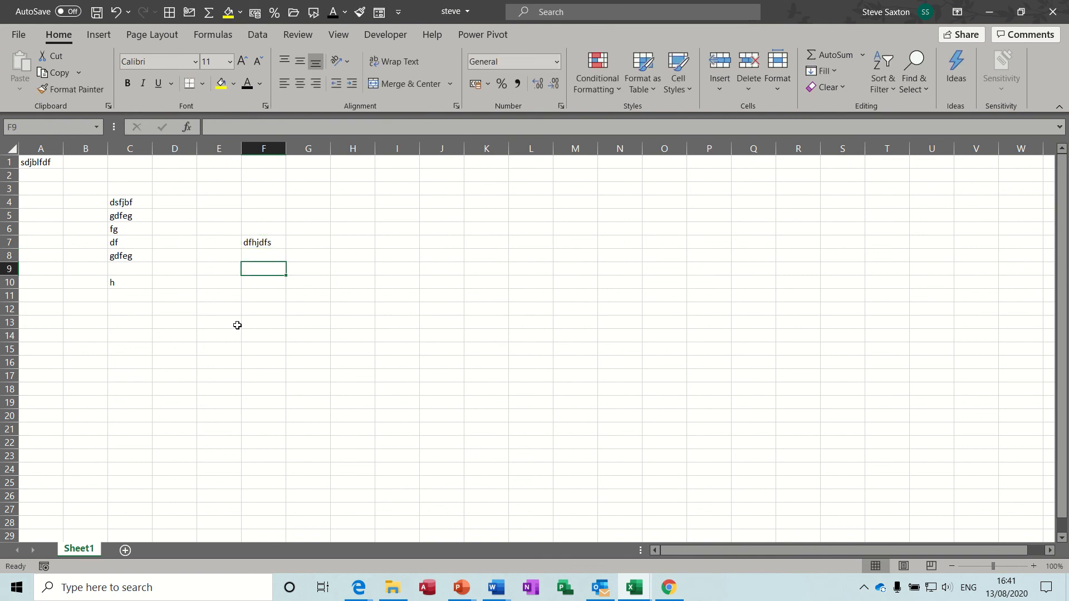
{"action": "left_click", "coordinate": [325, 265]}
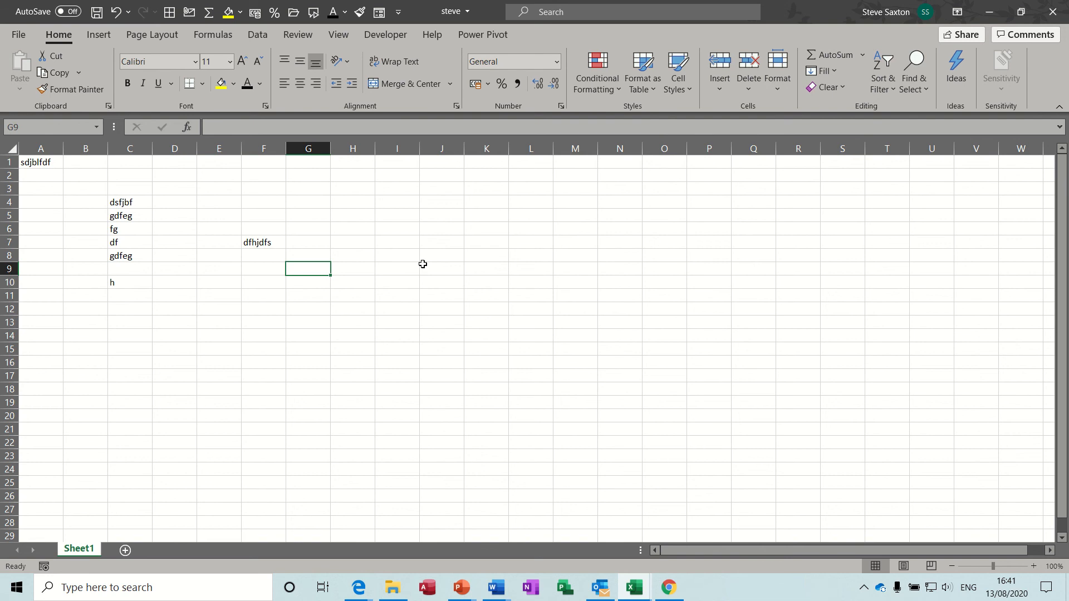
Close the steve workbook with Alt+F4, choosing Don't Save on the second try
{"action": "key", "text": "alt+F4"}
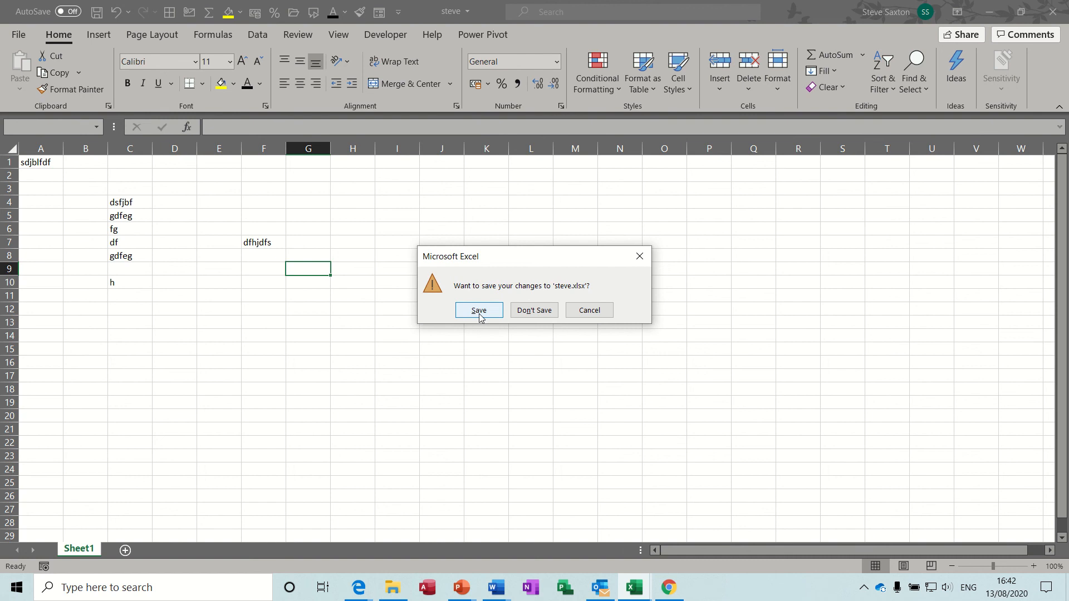
{"action": "left_click", "coordinate": [594, 311]}
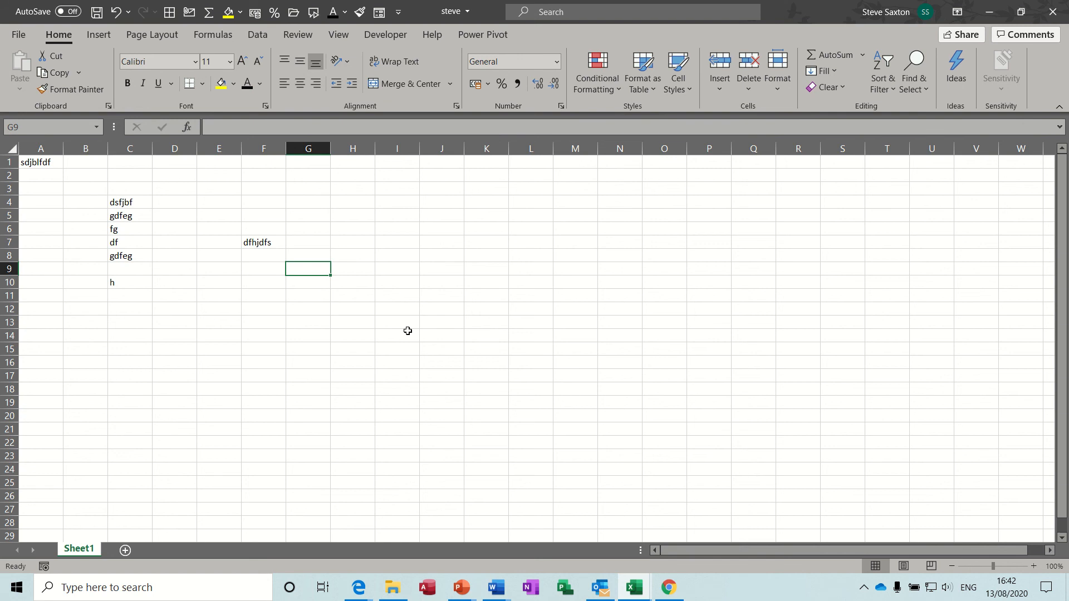
{"action": "key", "text": "alt+F4"}
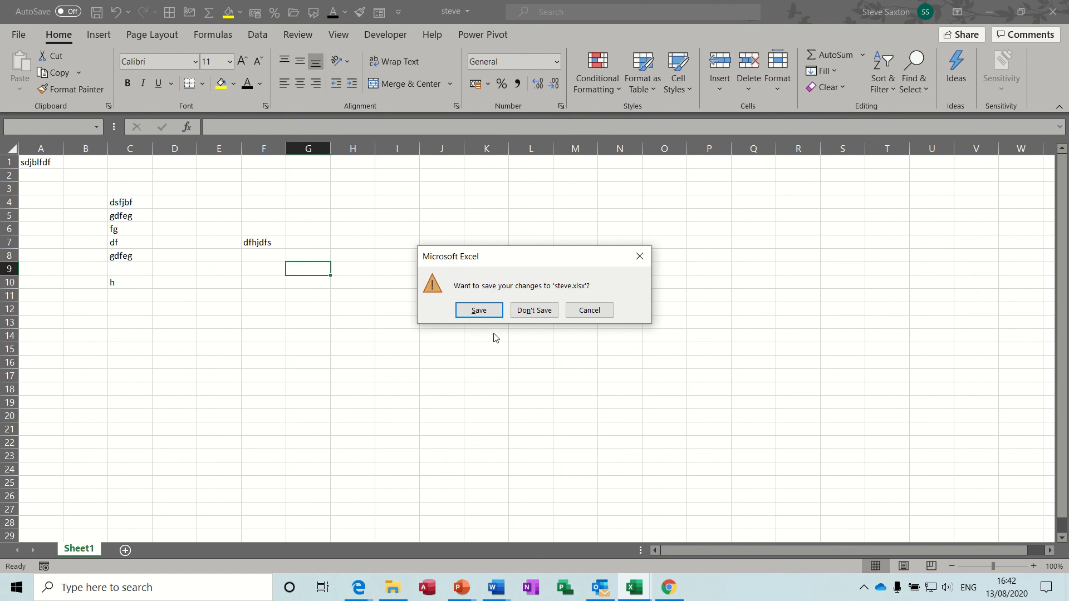
{"action": "left_click", "coordinate": [531, 310]}
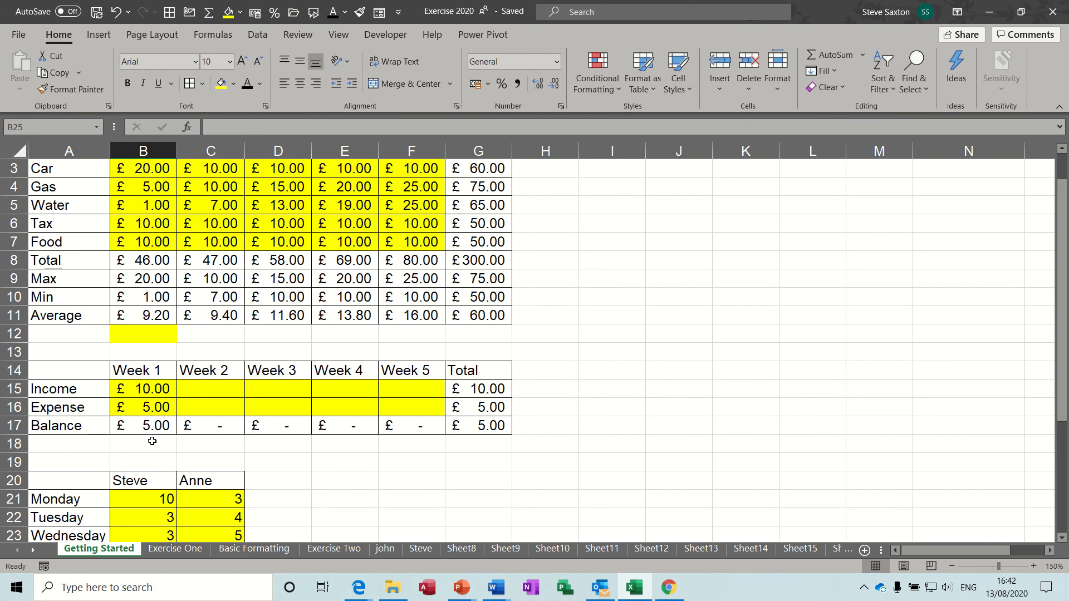
Move through Exercise One and Basic Formatting to reach the Exercise Two sheet
{"action": "left_click", "coordinate": [173, 549]}
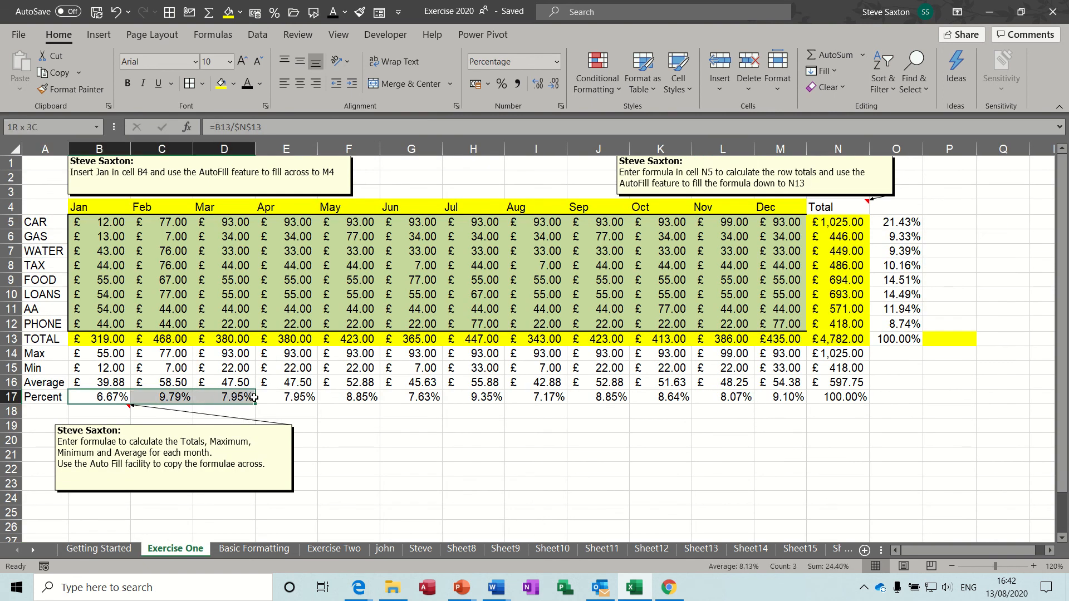
{"action": "left_click", "coordinate": [254, 550]}
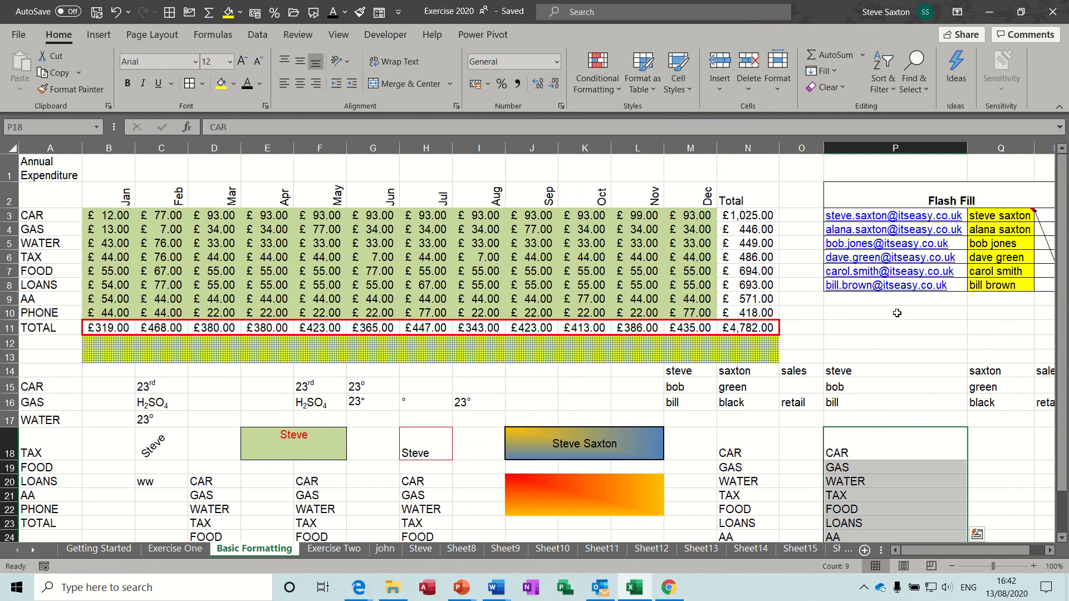
{"action": "left_click", "coordinate": [344, 550]}
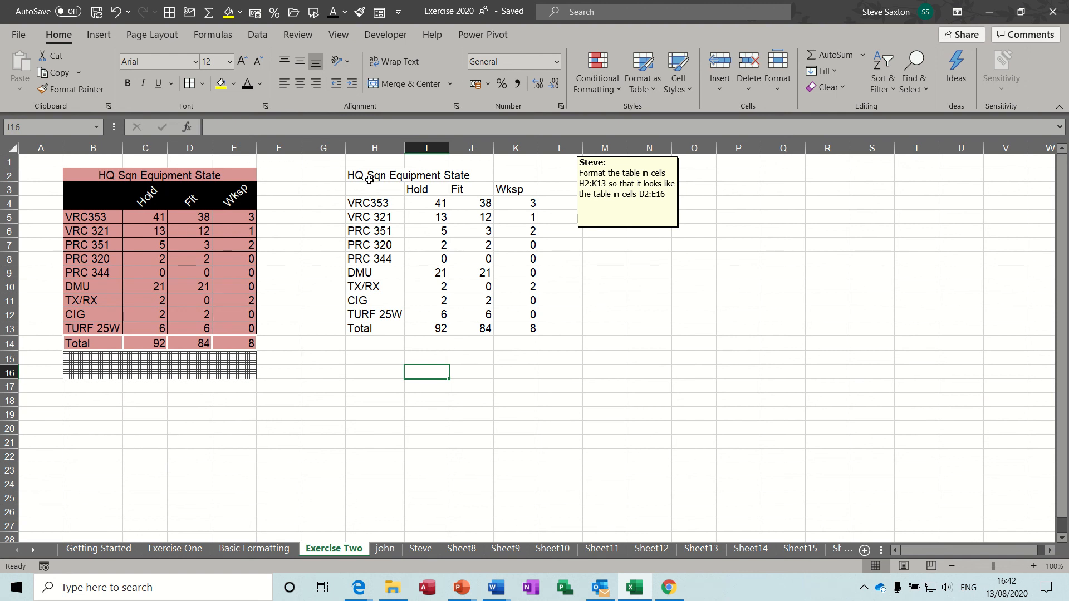
Merge and centre the HQ Sqn Equipment State title across H2:K2
{"action": "left_click_drag", "start_coordinate": [367, 177], "coordinate": [523, 324]}
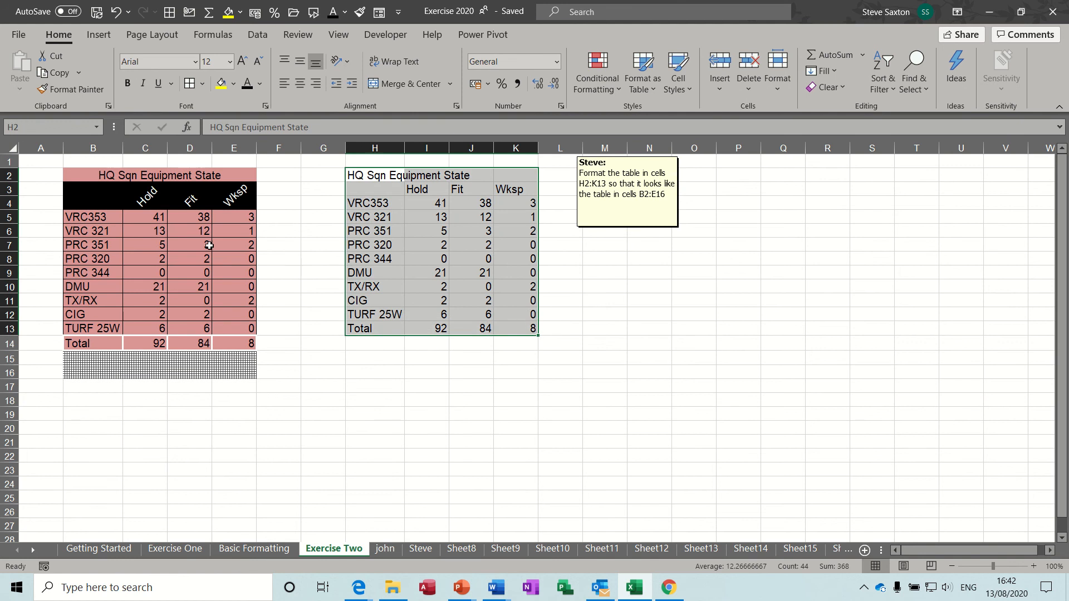
{"action": "left_click", "coordinate": [174, 244]}
{"action": "left_click_drag", "start_coordinate": [355, 176], "coordinate": [519, 329]}
{"action": "left_click", "coordinate": [443, 260]}
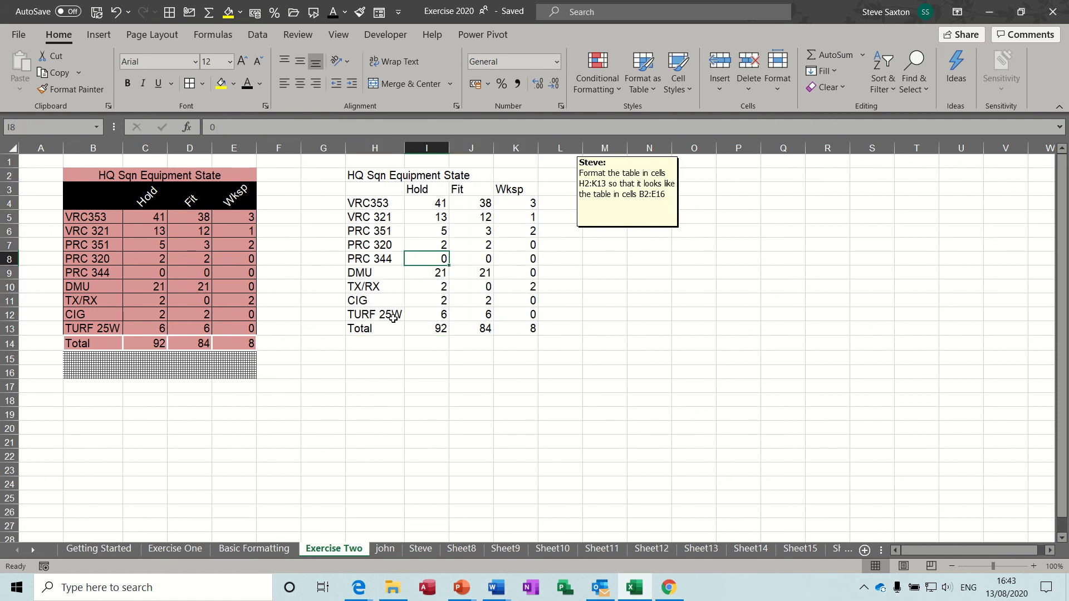
{"action": "left_click", "coordinate": [372, 350]}
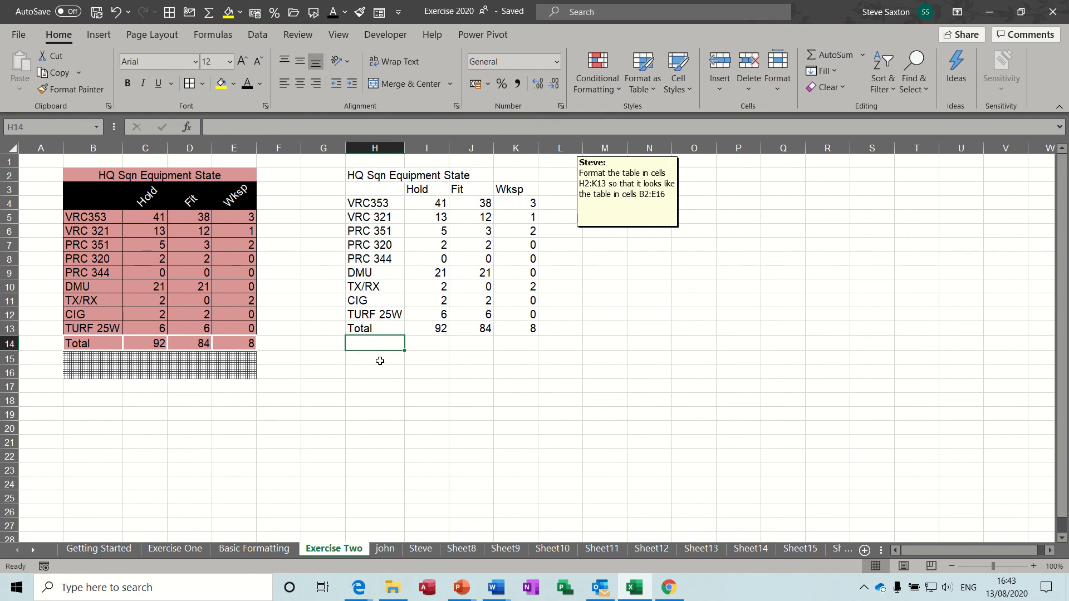
{"action": "left_click", "coordinate": [353, 373]}
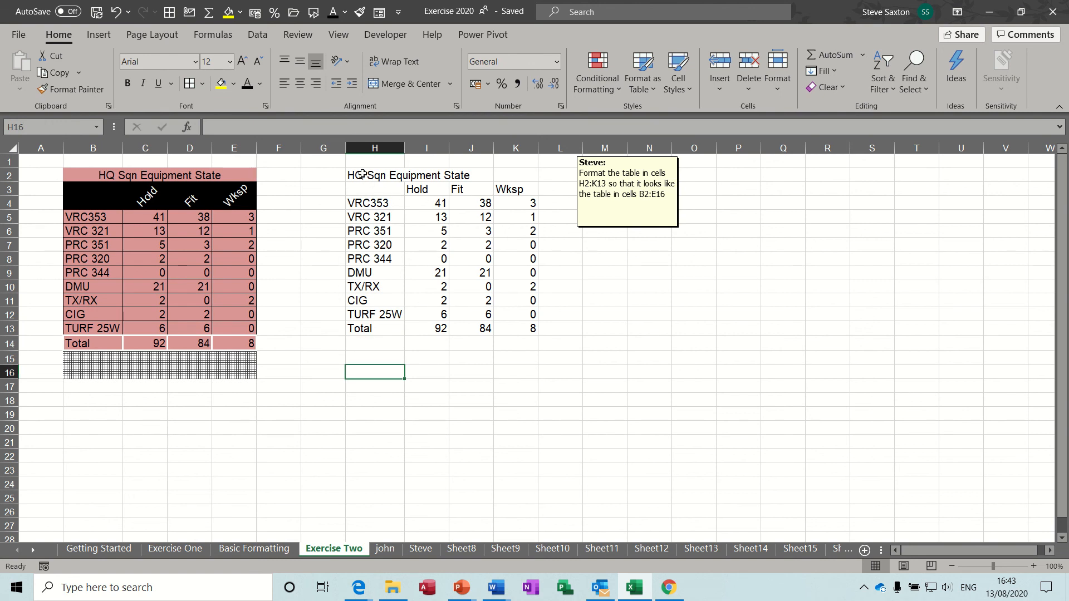
{"action": "left_click_drag", "start_coordinate": [362, 174], "coordinate": [518, 175]}
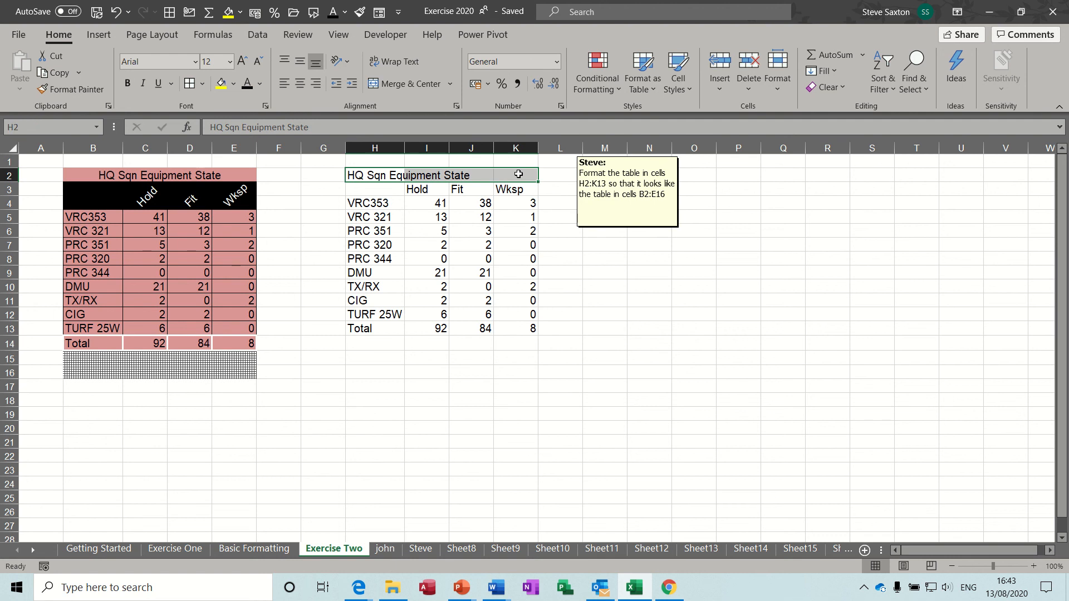
{"action": "left_click", "coordinate": [399, 88]}
Angle the Hold, Fit and Wksp headers in I3:K3 counterclockwise
{"action": "left_click_drag", "start_coordinate": [422, 190], "coordinate": [517, 190]}
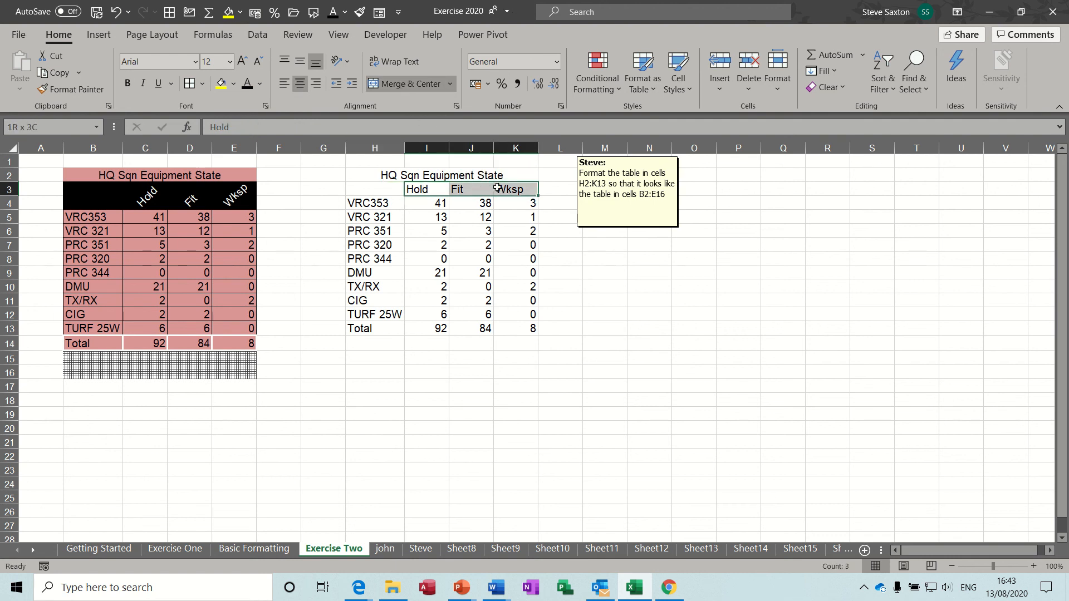
{"action": "left_click", "coordinate": [349, 62]}
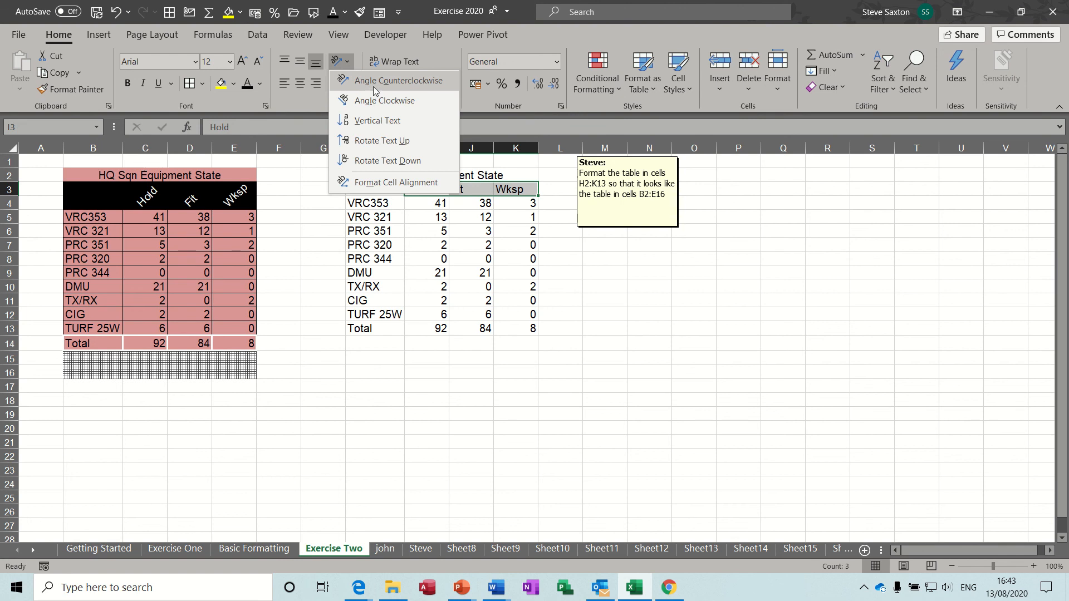
{"action": "left_click", "coordinate": [373, 82]}
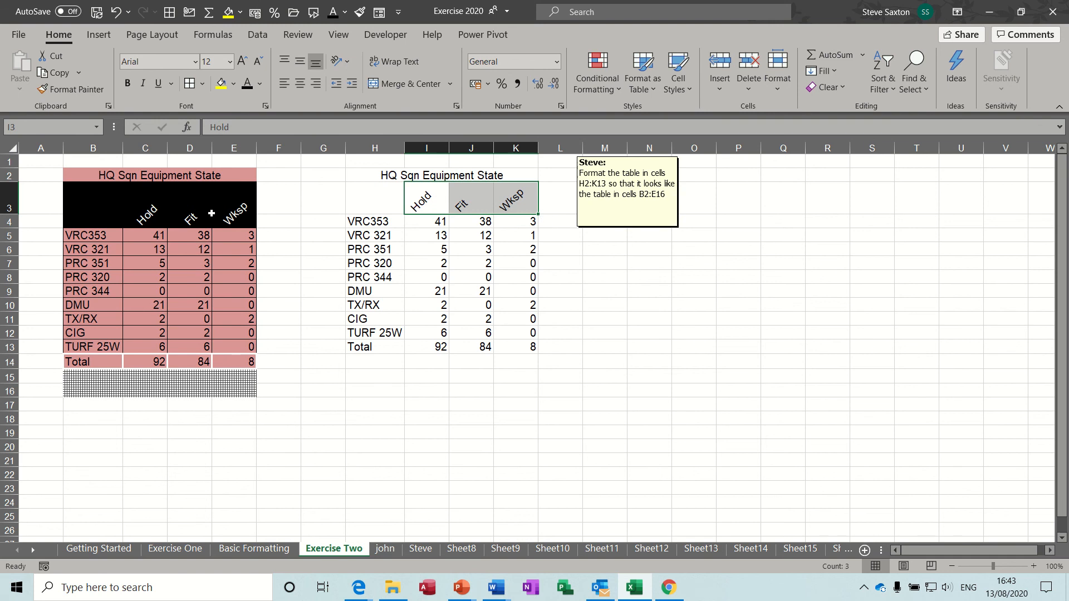
{"action": "left_click_drag", "start_coordinate": [369, 221], "coordinate": [508, 221]}
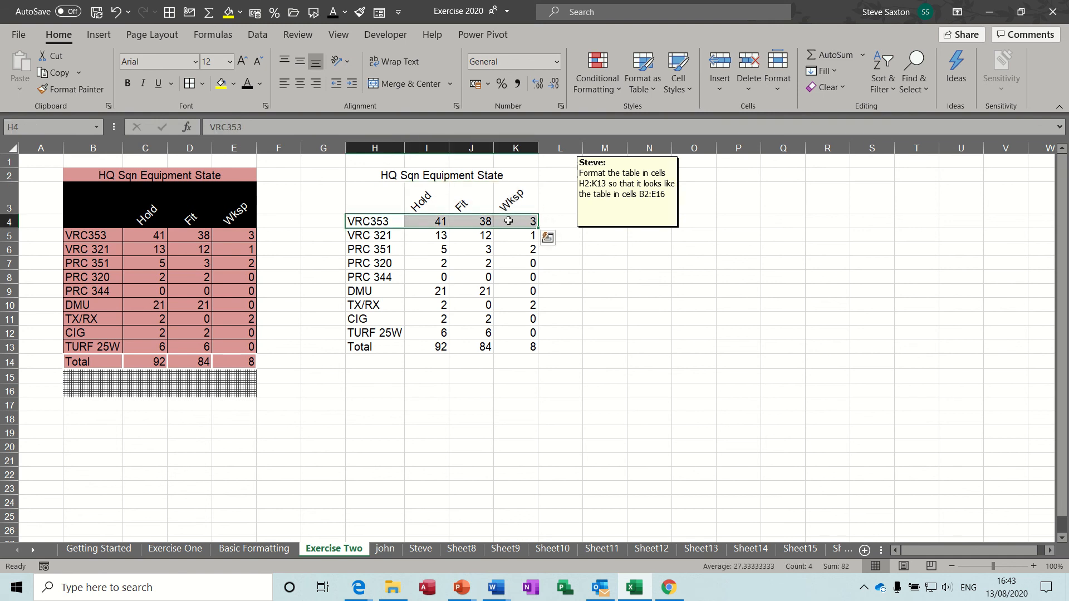
Try inserting cells and a row above CIG, then cancel and undo those attempts
{"action": "right_click", "coordinate": [419, 222]}
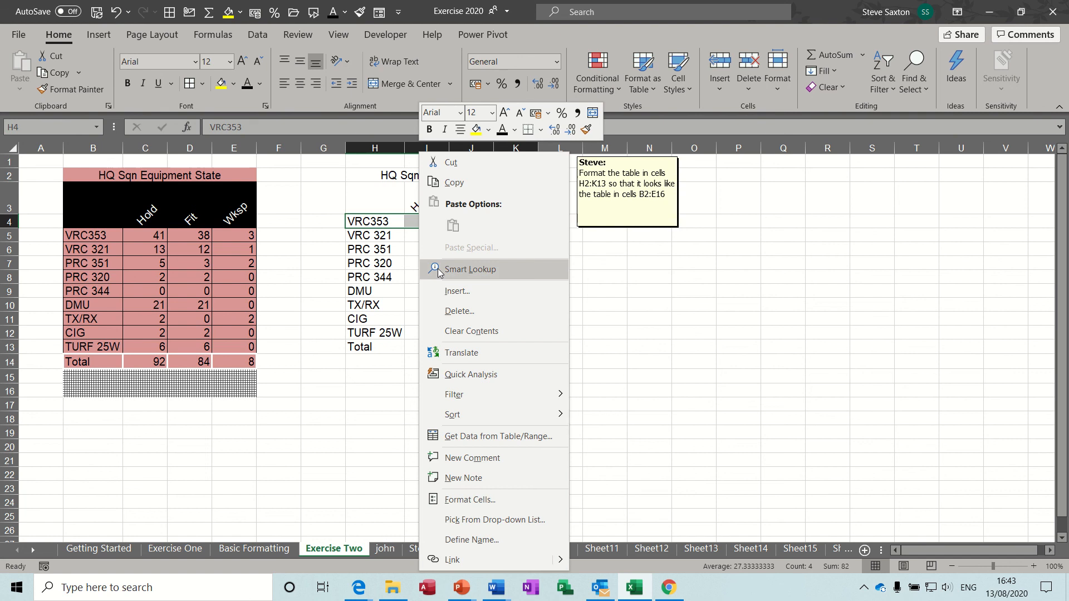
{"action": "left_click", "coordinate": [446, 292]}
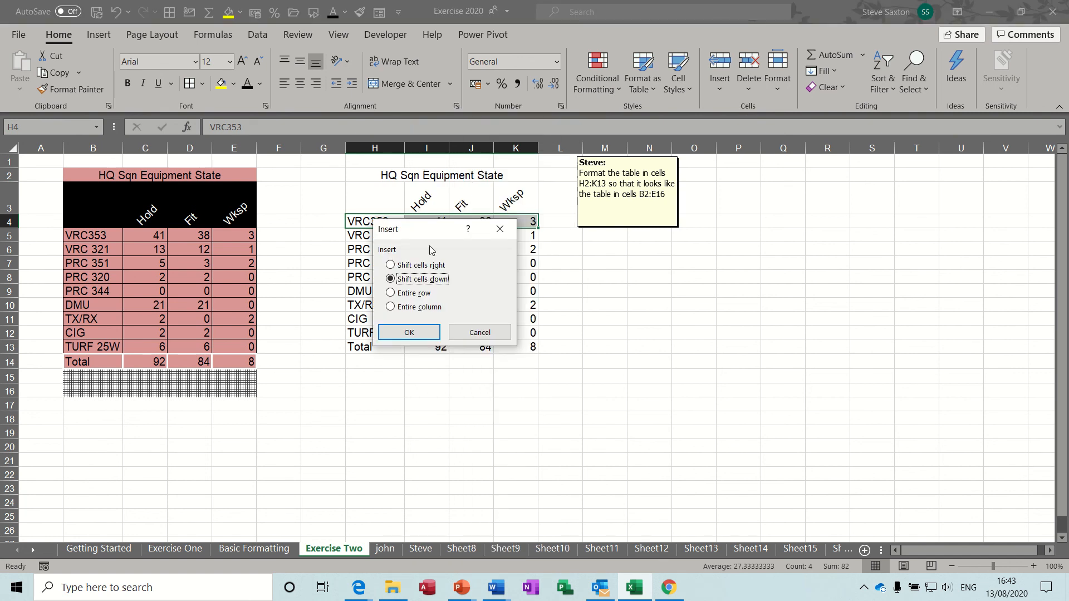
{"action": "left_click", "coordinate": [477, 334]}
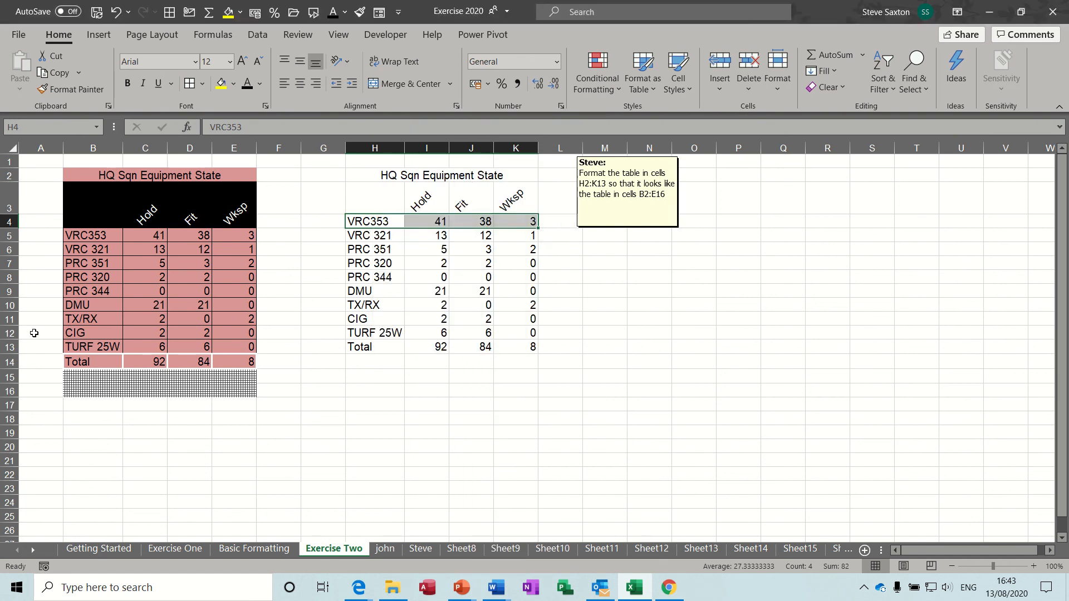
{"action": "left_click", "coordinate": [5, 333]}
{"action": "right_click", "coordinate": [7, 334]}
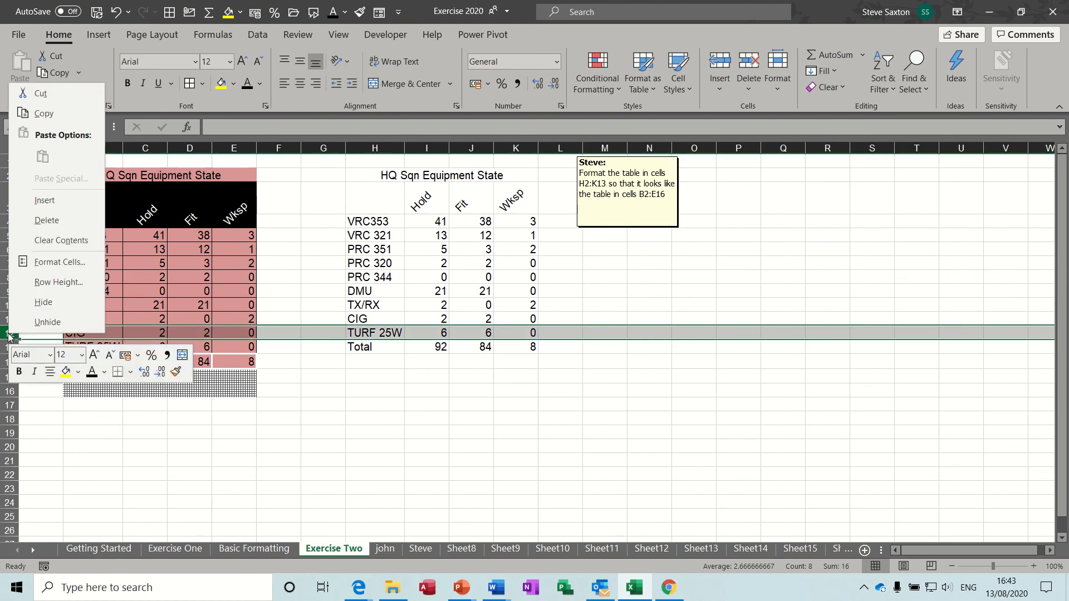
{"action": "left_click", "coordinate": [40, 202]}
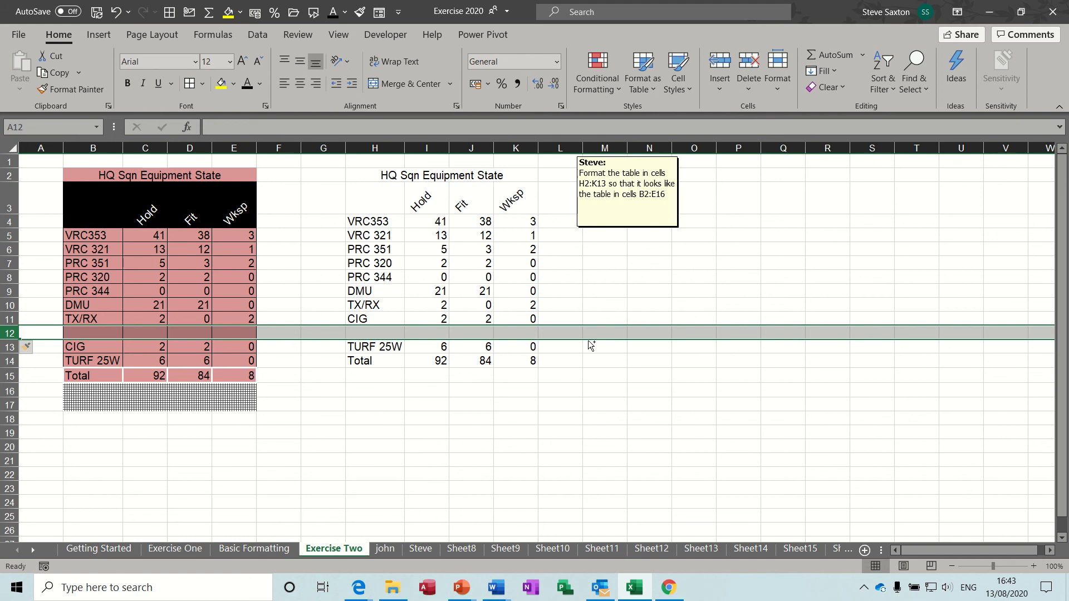
{"action": "key", "text": "ctrl+z"}
{"action": "left_click", "coordinate": [431, 401]}
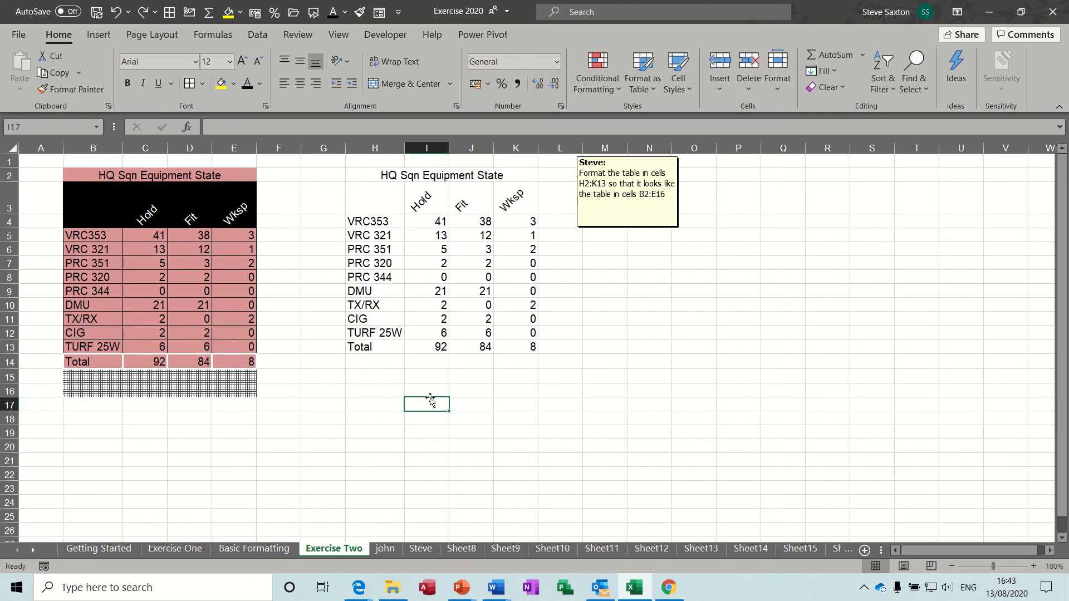
{"action": "right_click", "coordinate": [430, 402]}
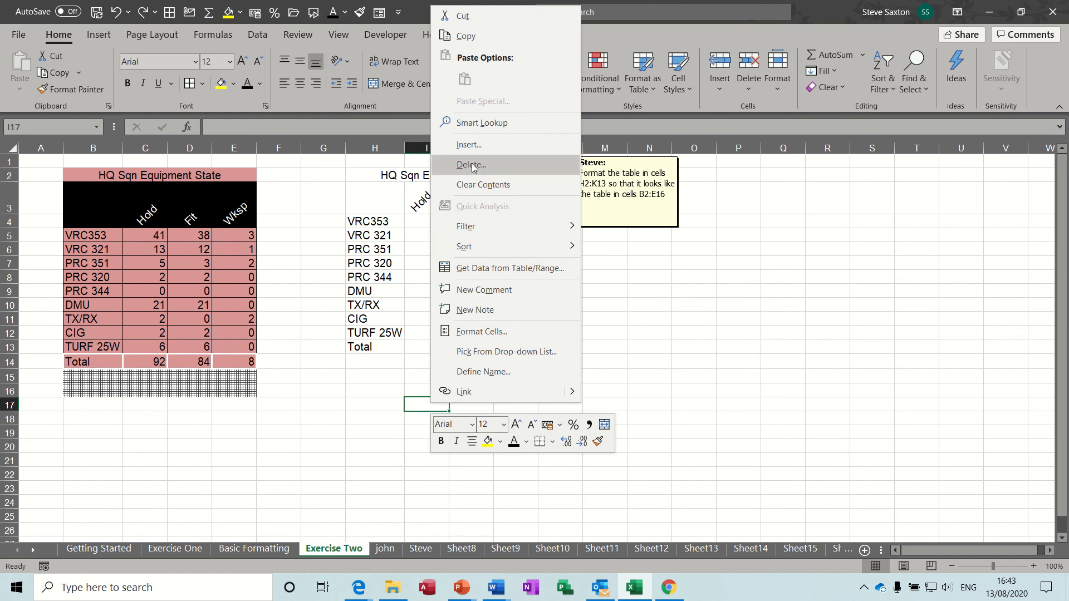
{"action": "left_click", "coordinate": [469, 145]}
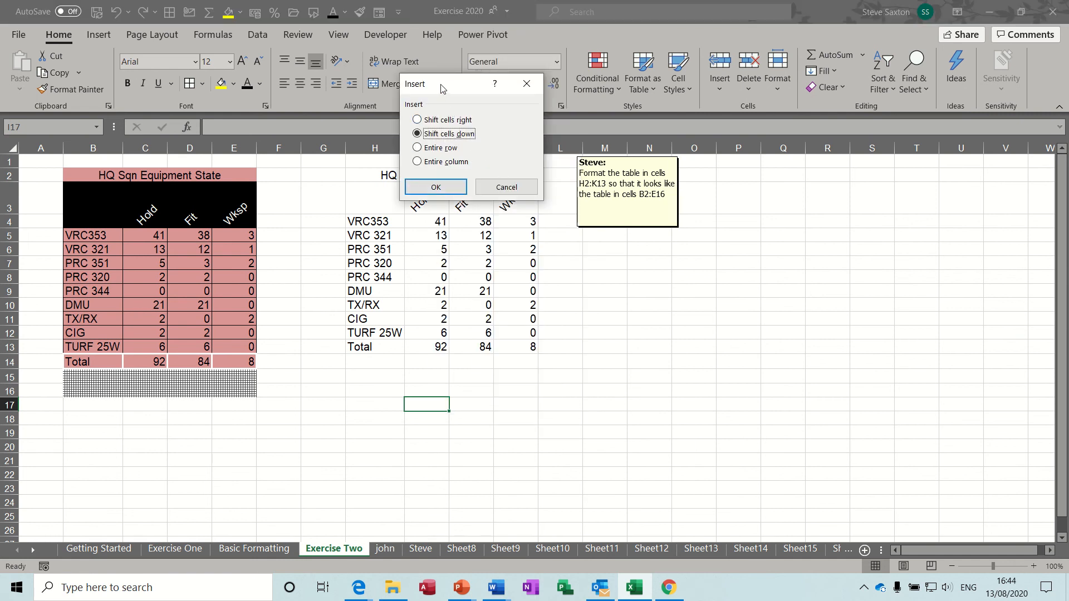
{"action": "left_click_drag", "start_coordinate": [442, 88], "coordinate": [359, 131]}
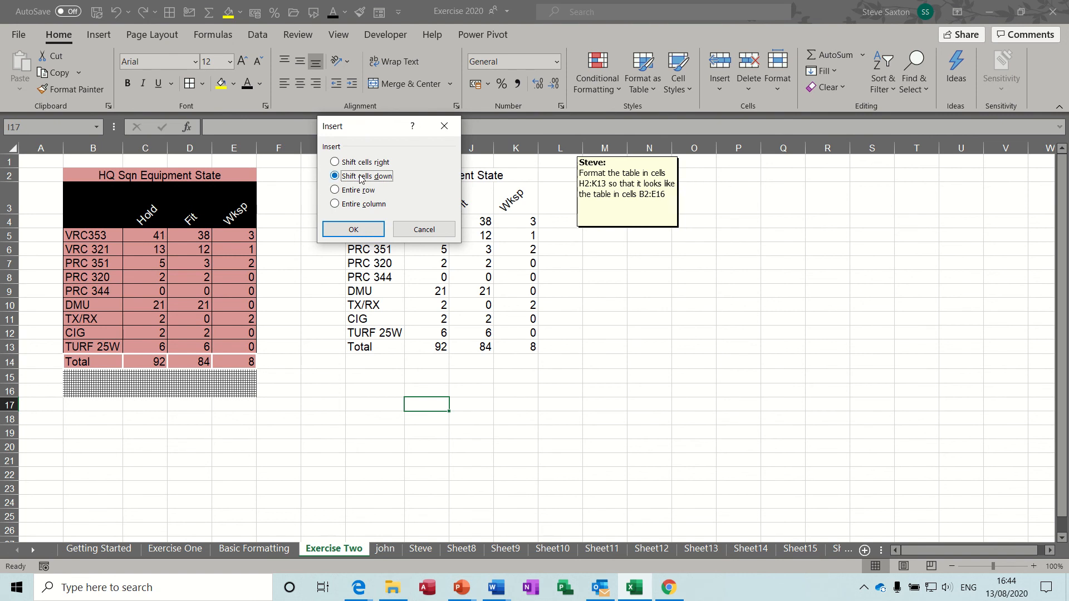
{"action": "left_click", "coordinate": [445, 234]}
Insert blank cells at H4:K4, shifting the table down one row
{"action": "left_click_drag", "start_coordinate": [368, 224], "coordinate": [509, 225]}
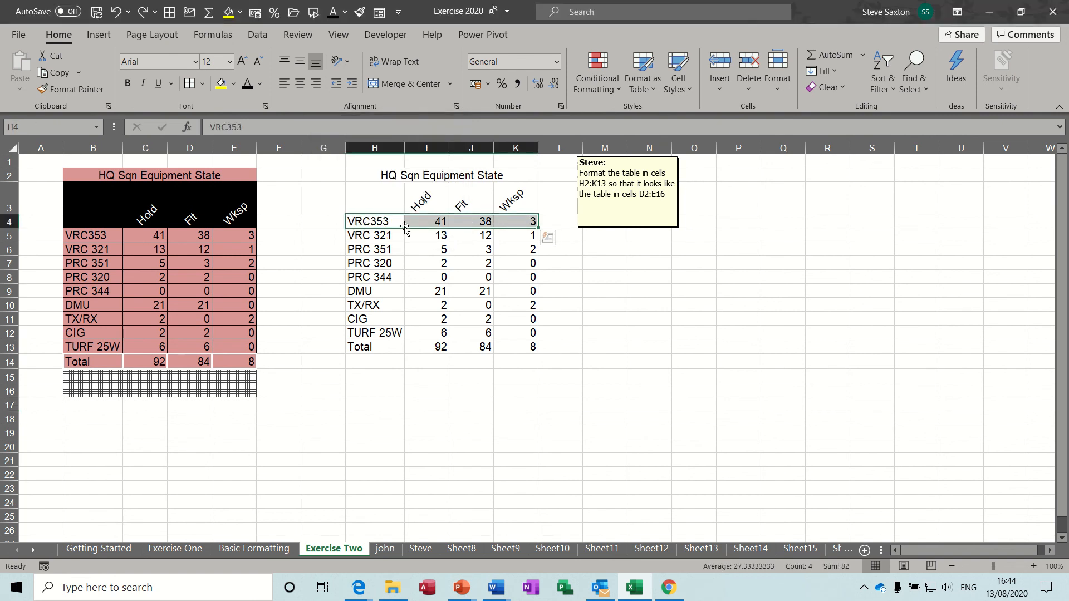
{"action": "right_click", "coordinate": [376, 222]}
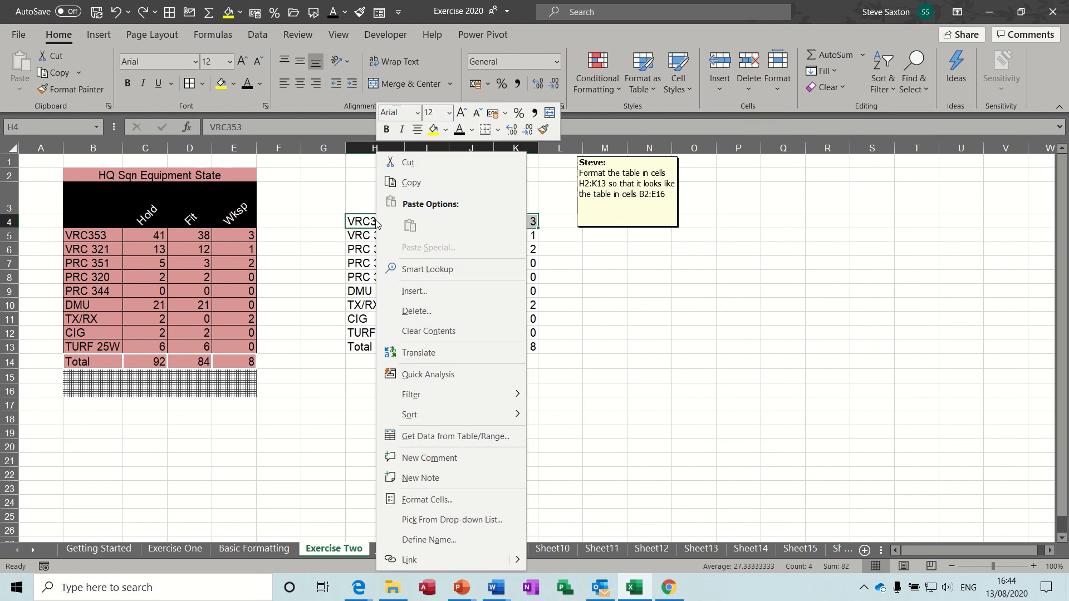
{"action": "left_click", "coordinate": [403, 288]}
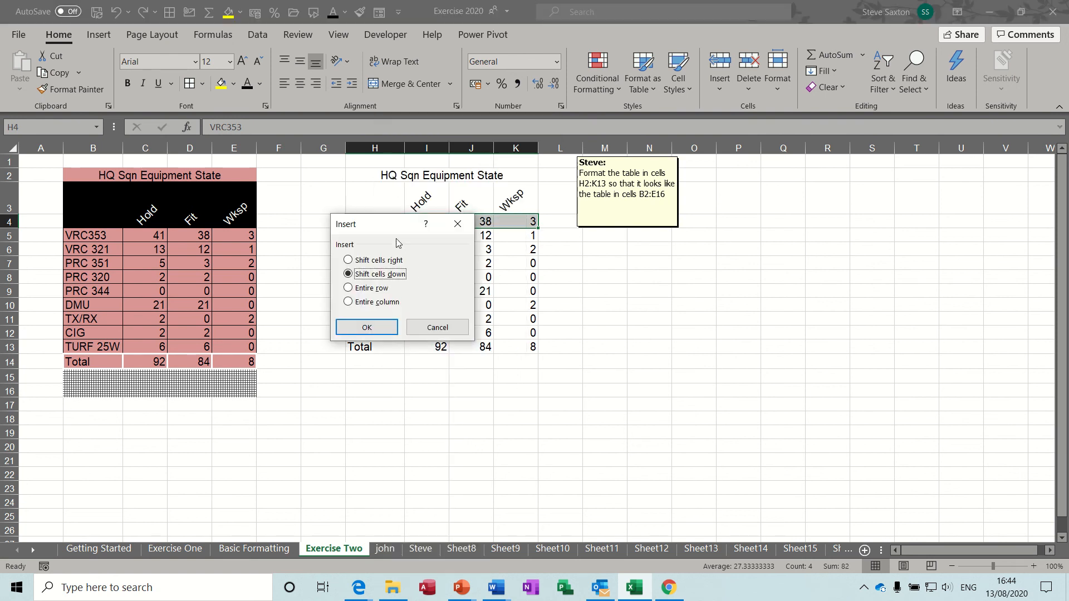
{"action": "left_click_drag", "start_coordinate": [395, 228], "coordinate": [637, 257]}
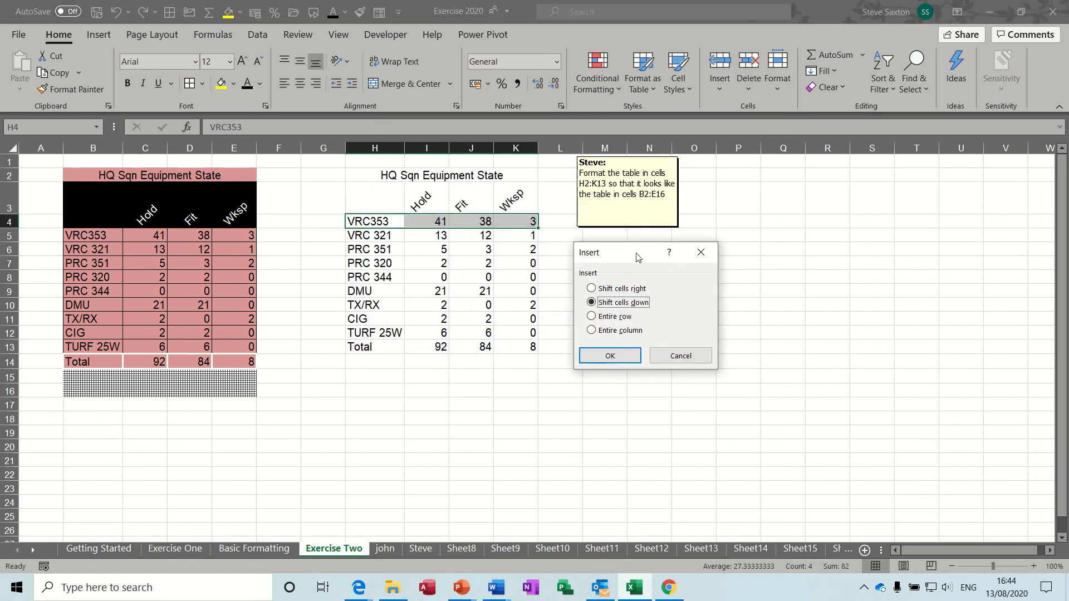
{"action": "left_click", "coordinate": [612, 356]}
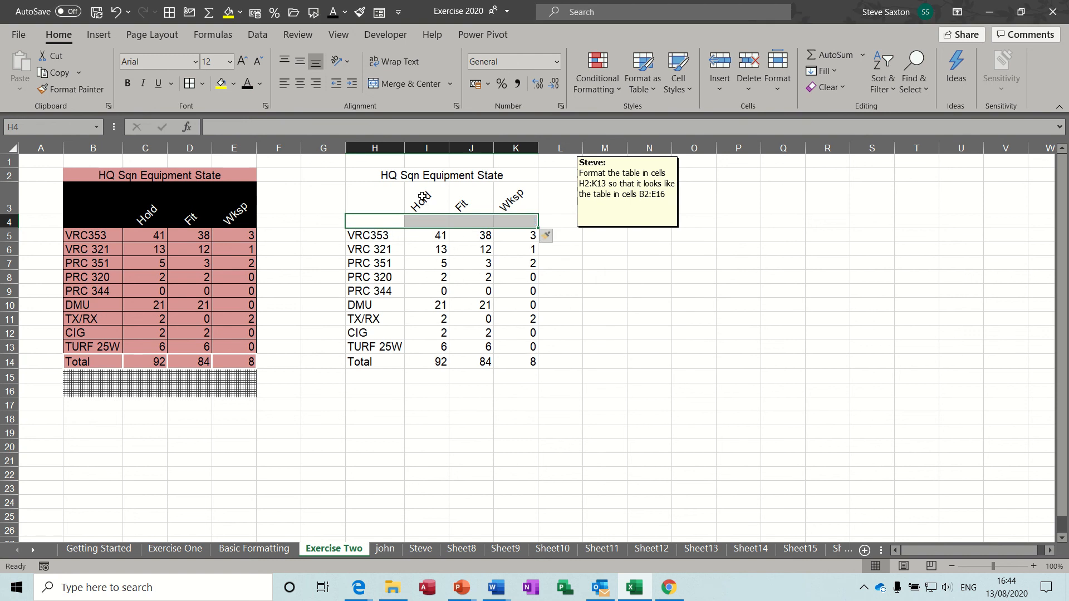
Merge and centre I3:I4 so Hold spans both header rows
{"action": "left_click_drag", "start_coordinate": [422, 198], "coordinate": [422, 220]}
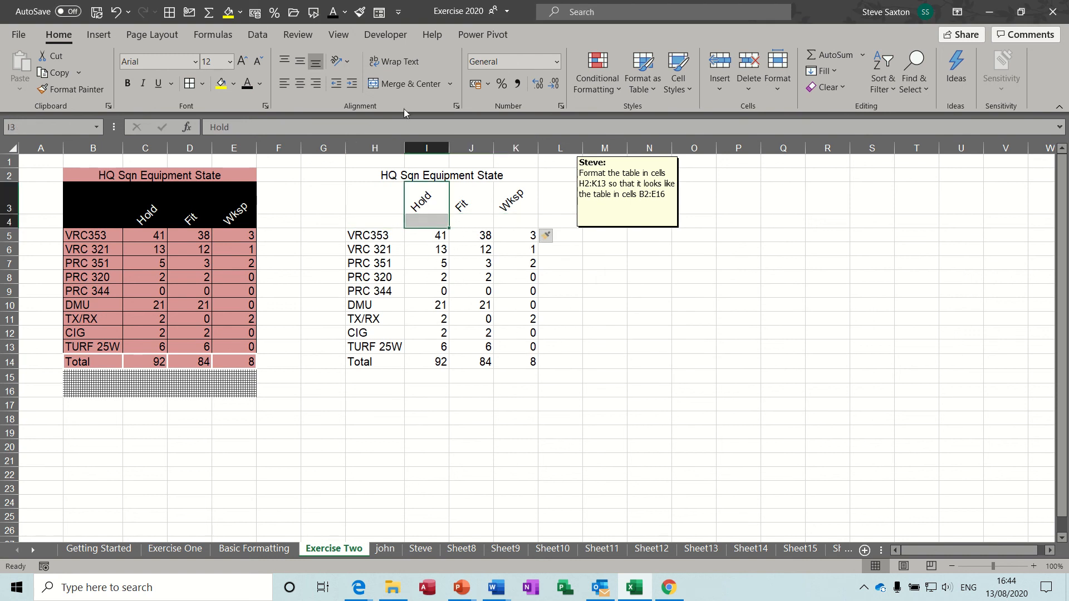
{"action": "left_click", "coordinate": [403, 84]}
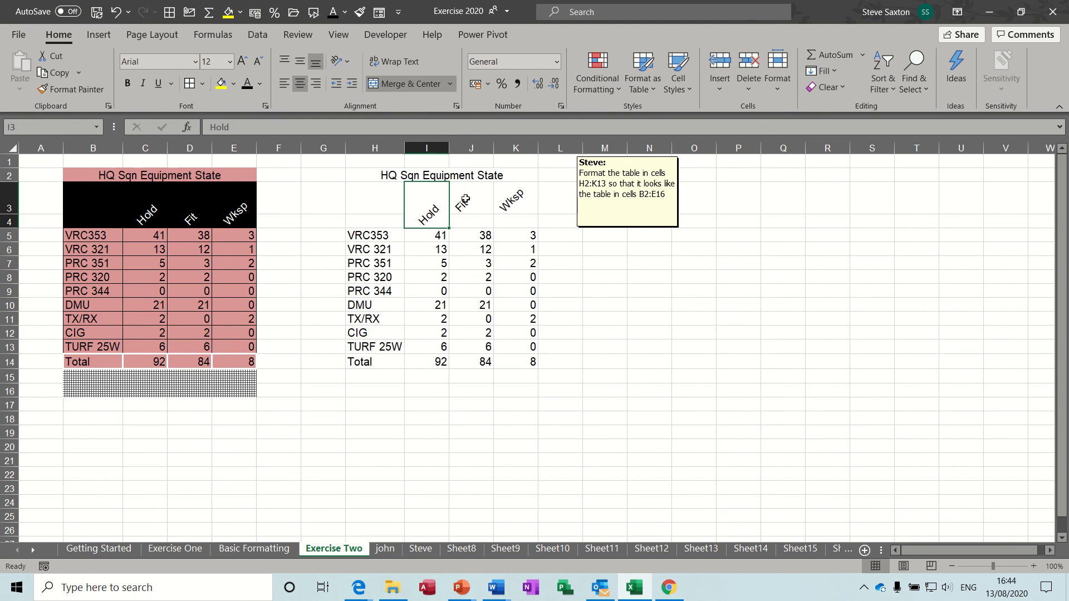
{"action": "left_click_drag", "start_coordinate": [465, 200], "coordinate": [467, 219]}
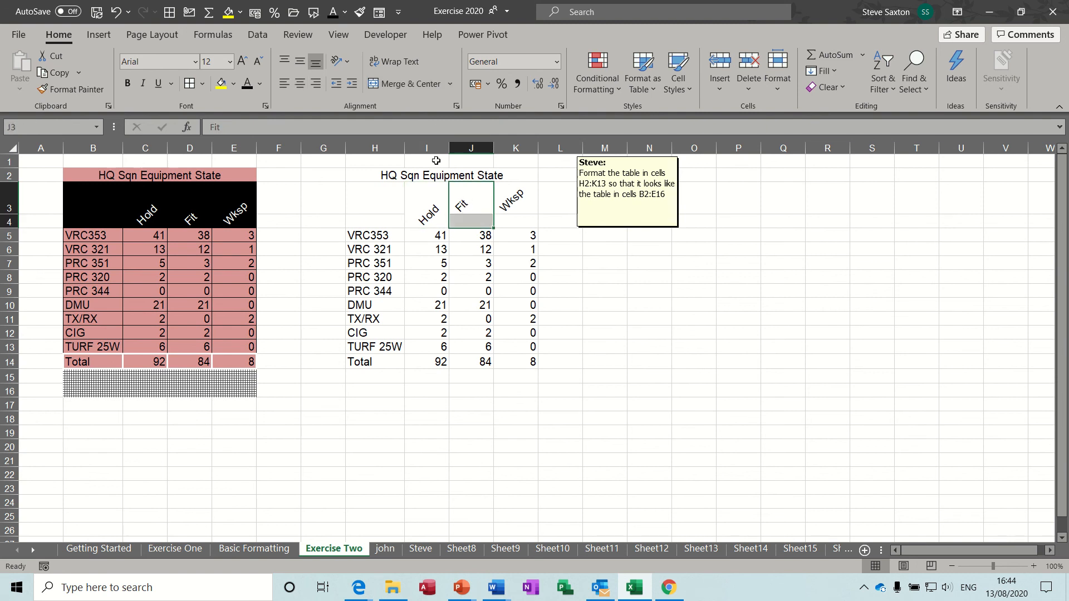
Merge J3:J4 and K3:K4 for Fit and Wksp, then autofit row 3's height
{"action": "left_click", "coordinate": [408, 86]}
{"action": "left_click", "coordinate": [511, 184]}
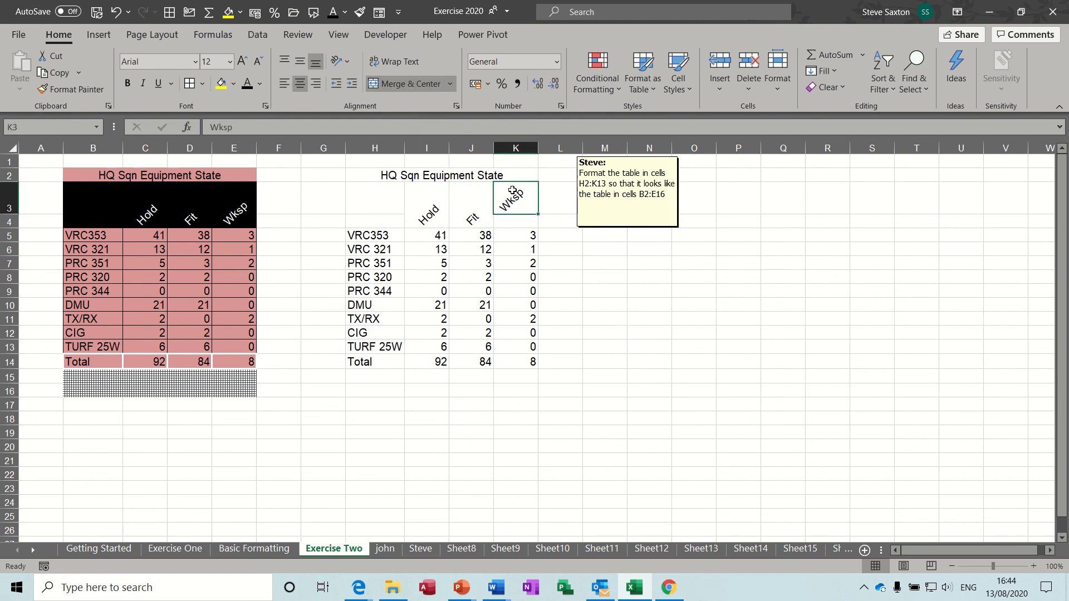
{"action": "left_click_drag", "start_coordinate": [512, 211], "coordinate": [513, 222]}
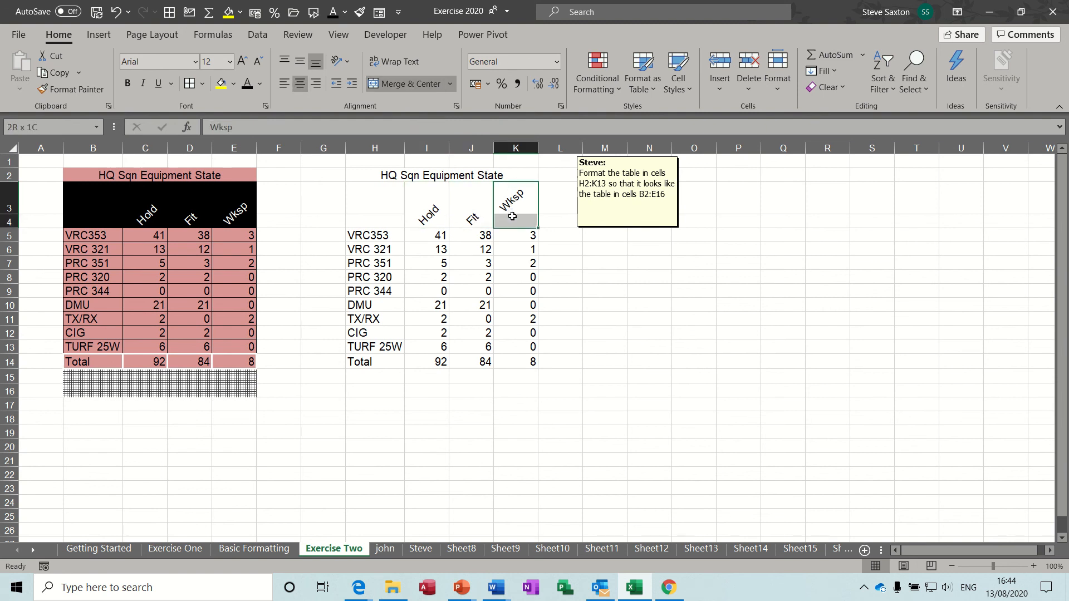
{"action": "left_click", "coordinate": [406, 84]}
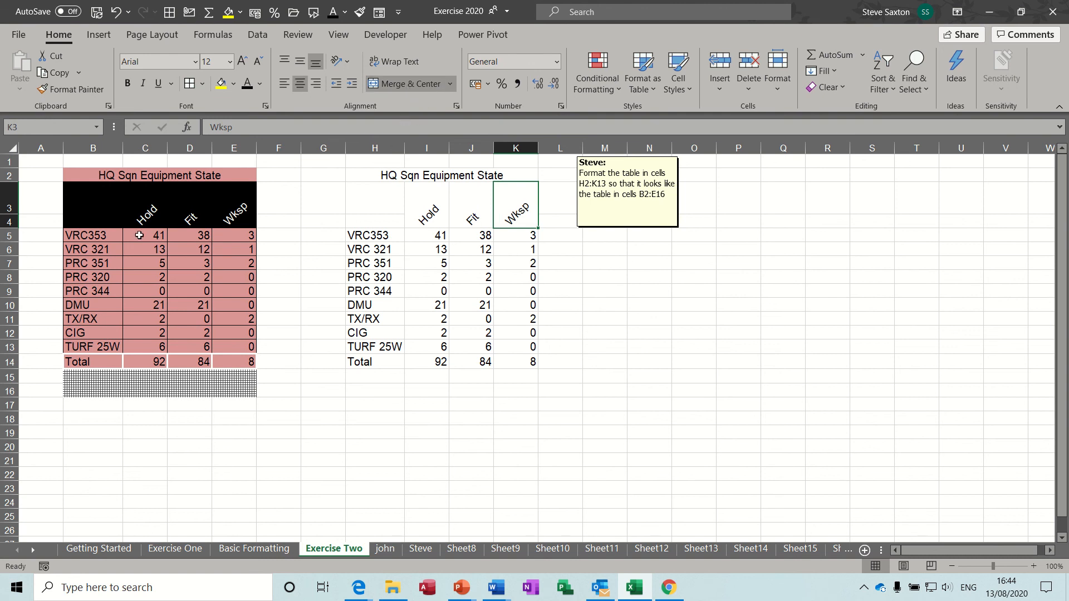
{"action": "double_click", "coordinate": [8, 214]}
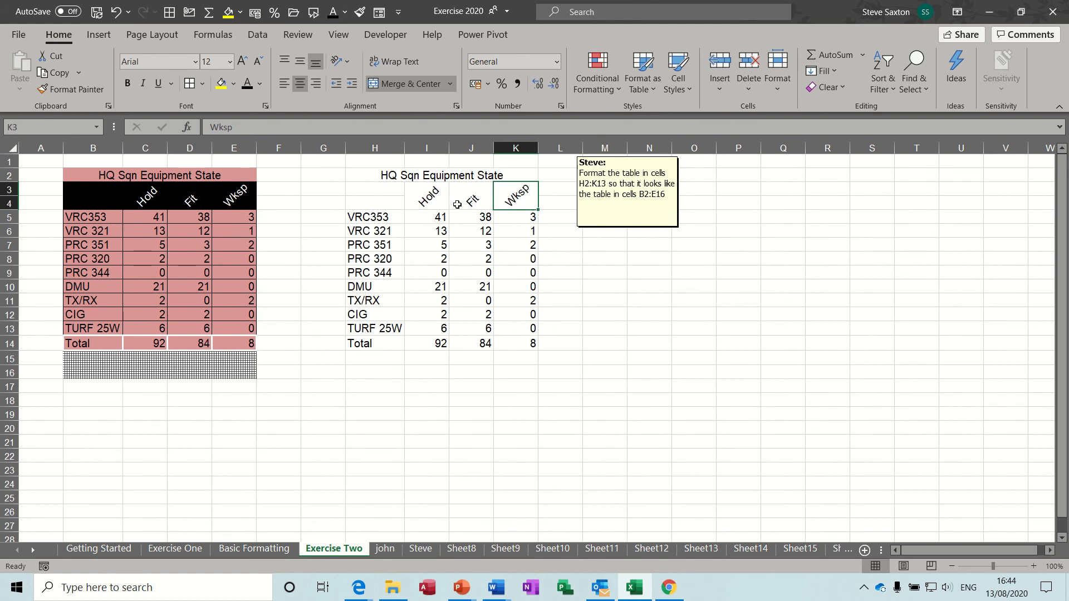
{"action": "left_click_drag", "start_coordinate": [370, 190], "coordinate": [515, 192]}
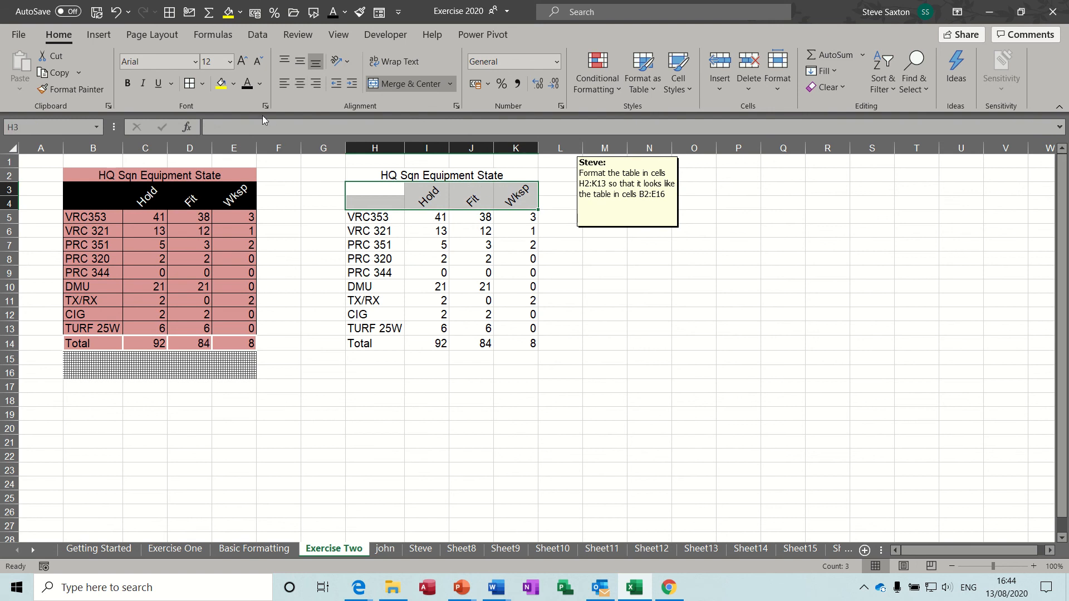
Give the H3:K4 header block white text on a black fill
{"action": "left_click", "coordinate": [260, 83]}
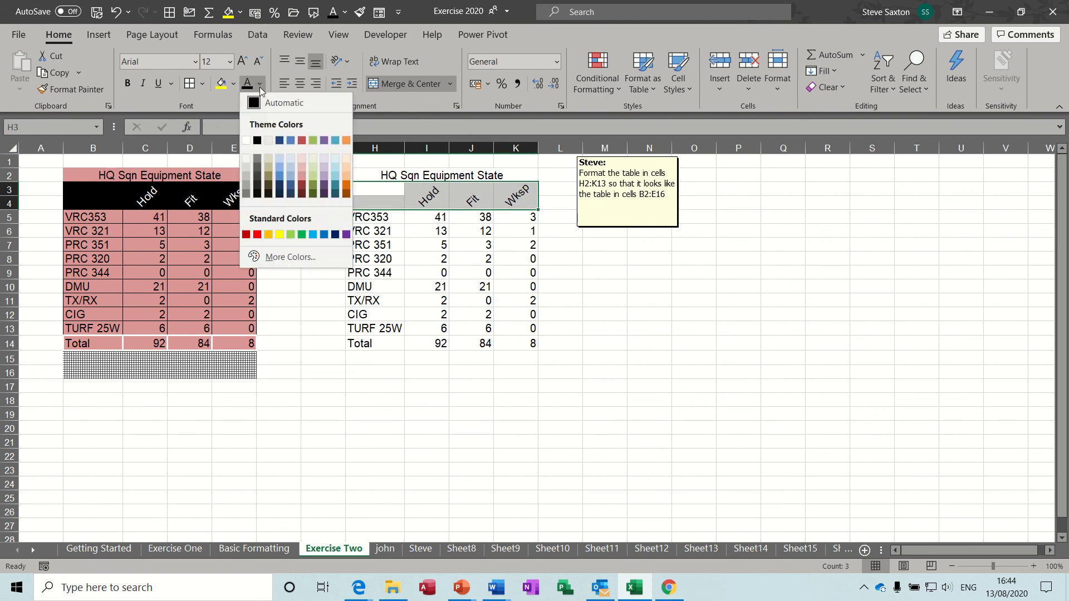
{"action": "left_click", "coordinate": [245, 140]}
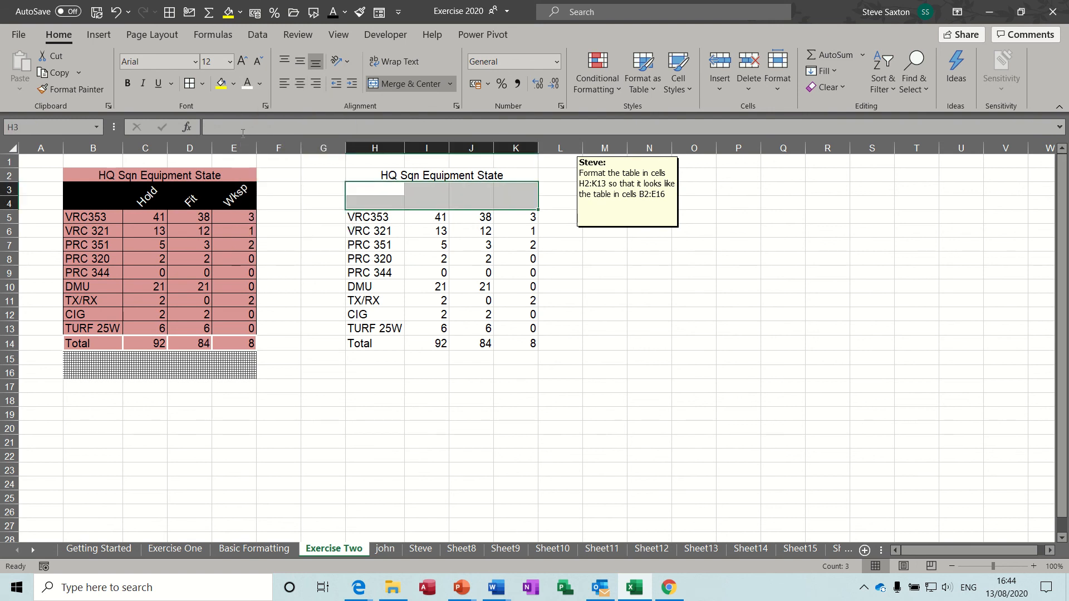
{"action": "left_click", "coordinate": [234, 85]}
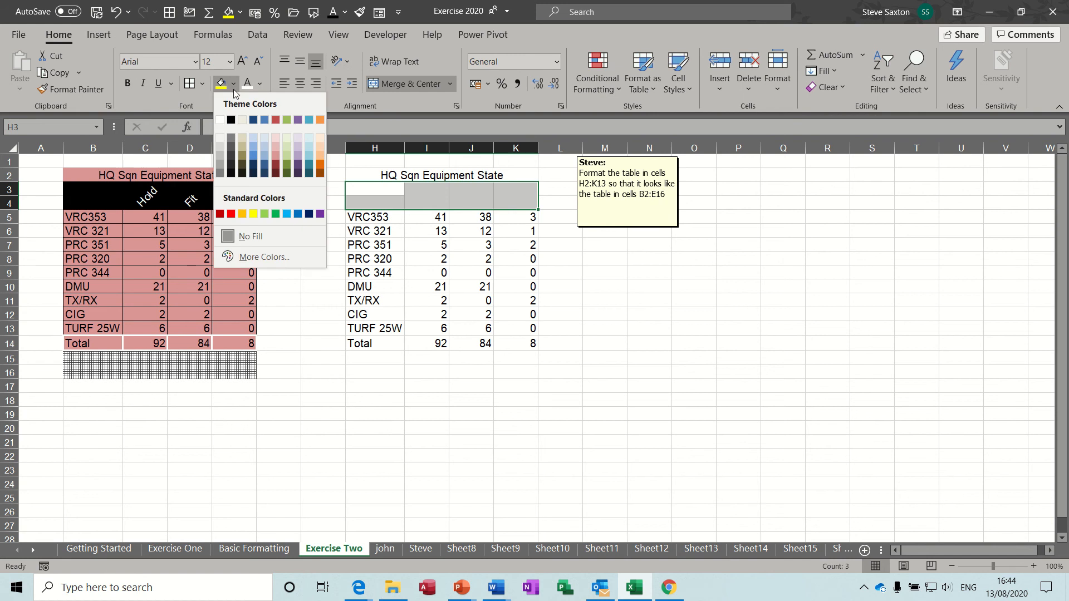
{"action": "left_click", "coordinate": [231, 122]}
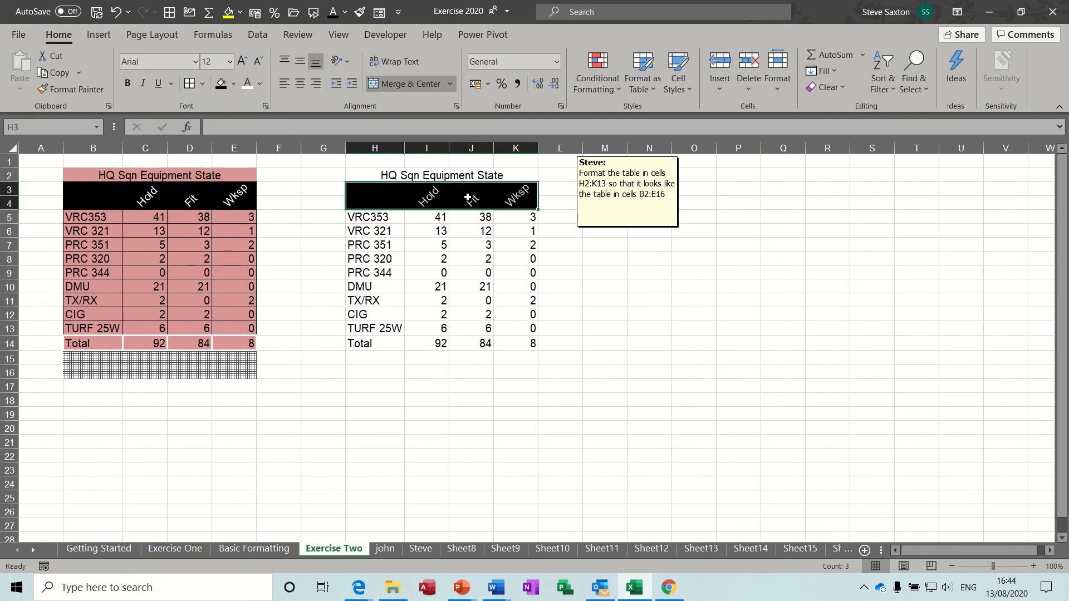
Fill the H2 title cell light pink
{"action": "left_click", "coordinate": [423, 176]}
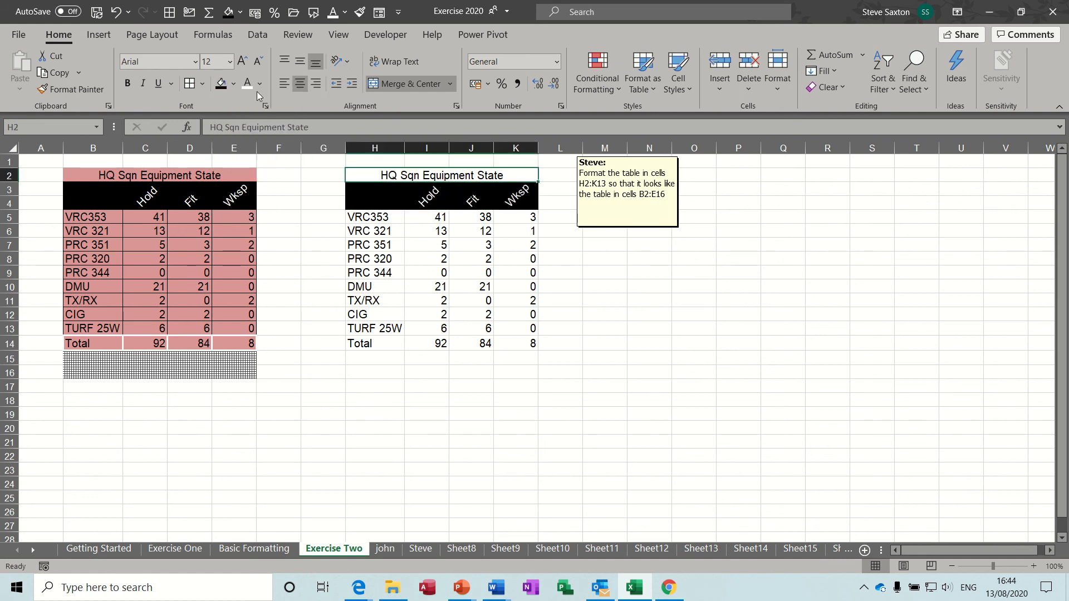
{"action": "left_click", "coordinate": [235, 84]}
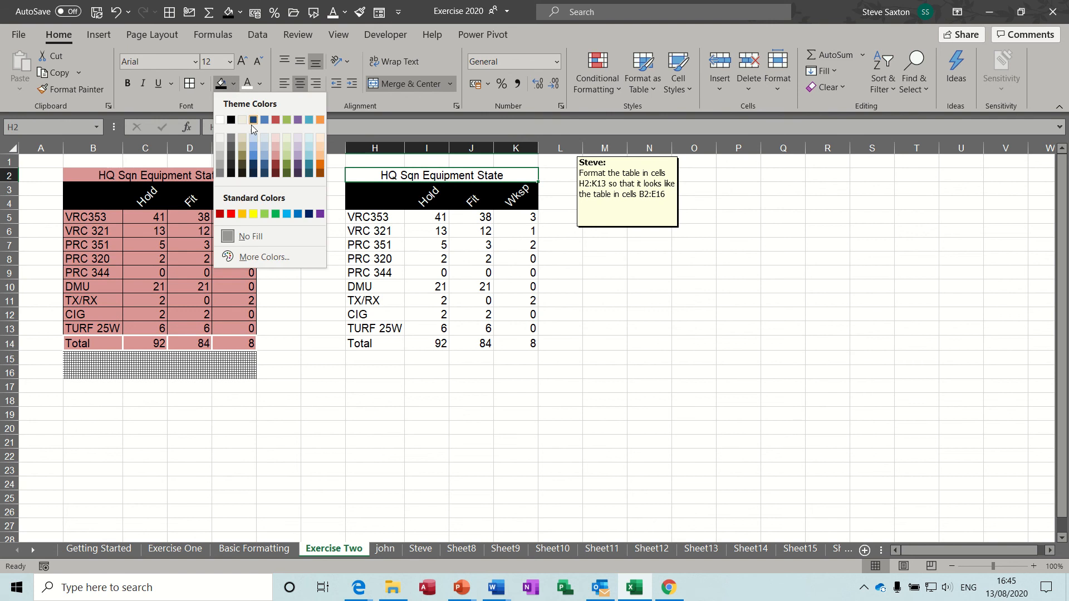
{"action": "left_click", "coordinate": [274, 153]}
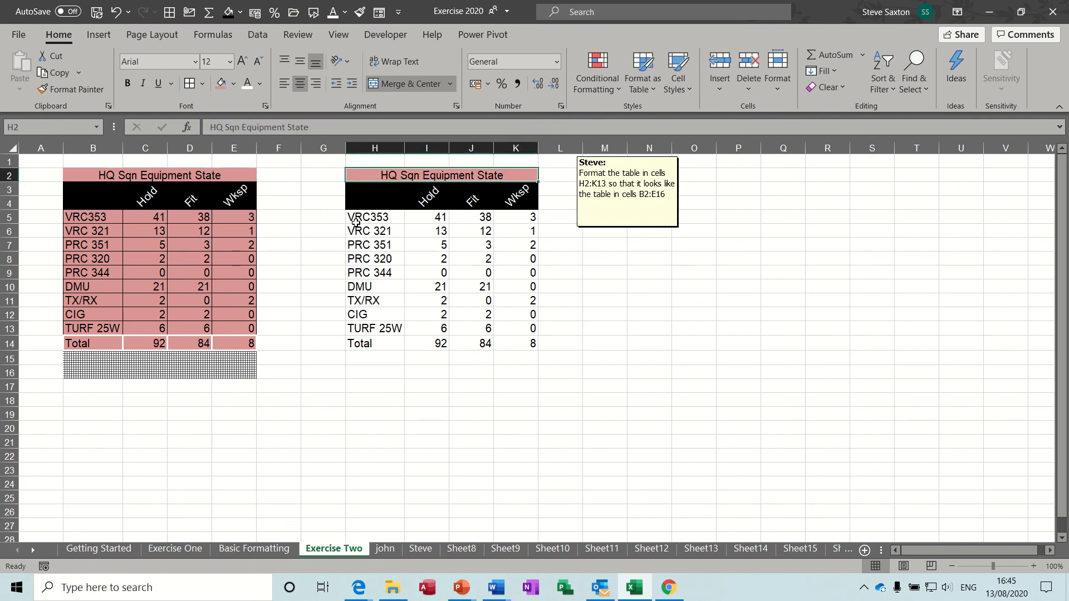
{"action": "left_click_drag", "start_coordinate": [367, 220], "coordinate": [516, 339]}
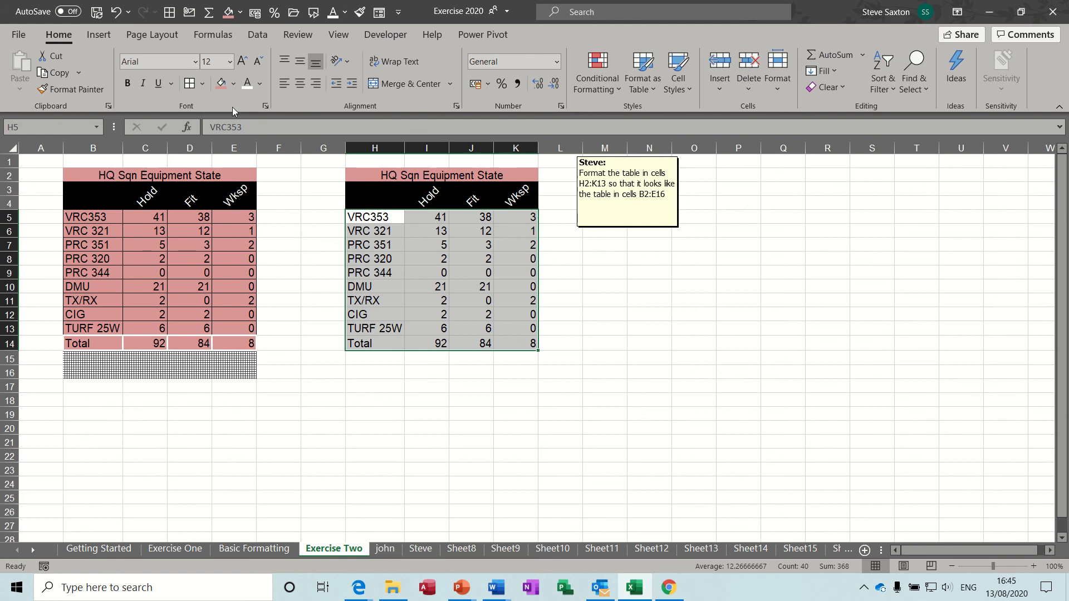
Fill the table body H5:K14 with pink and add All Borders to every cell
{"action": "left_click", "coordinate": [224, 89]}
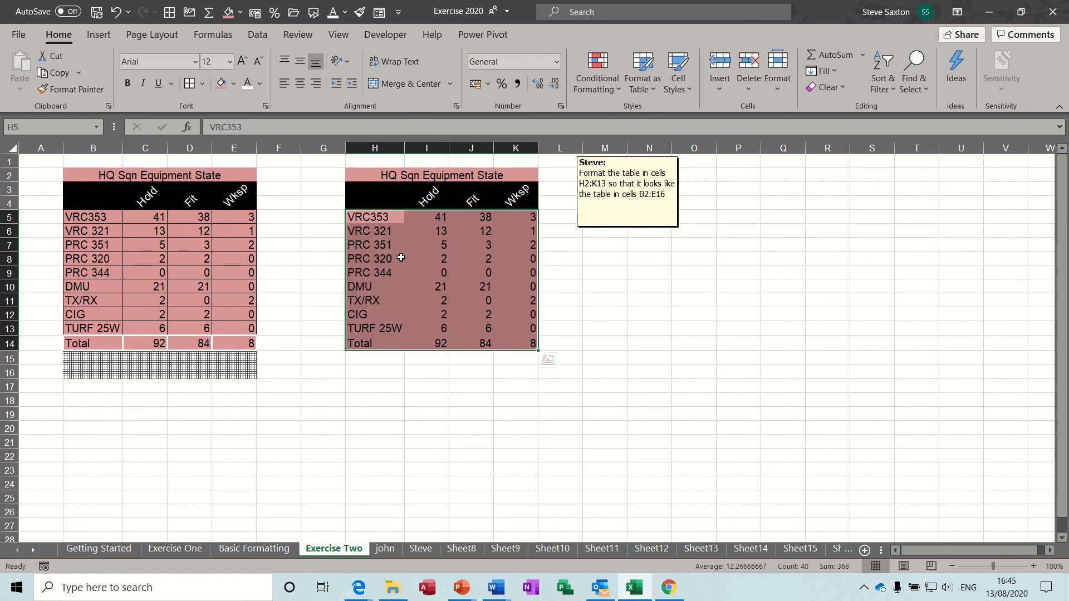
{"action": "left_click", "coordinate": [189, 83]}
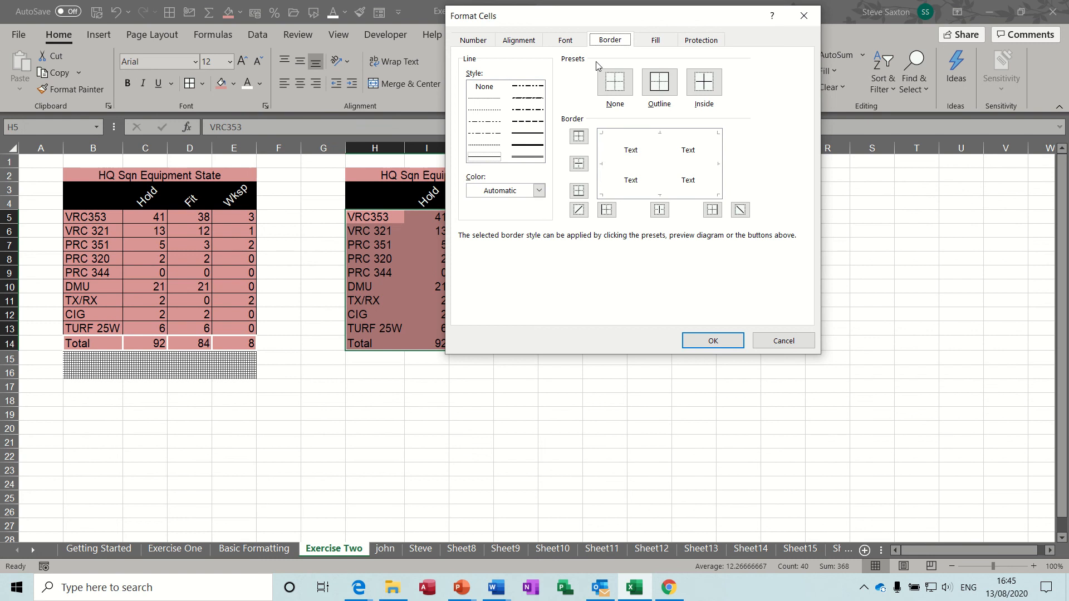
{"action": "left_click", "coordinate": [767, 344]}
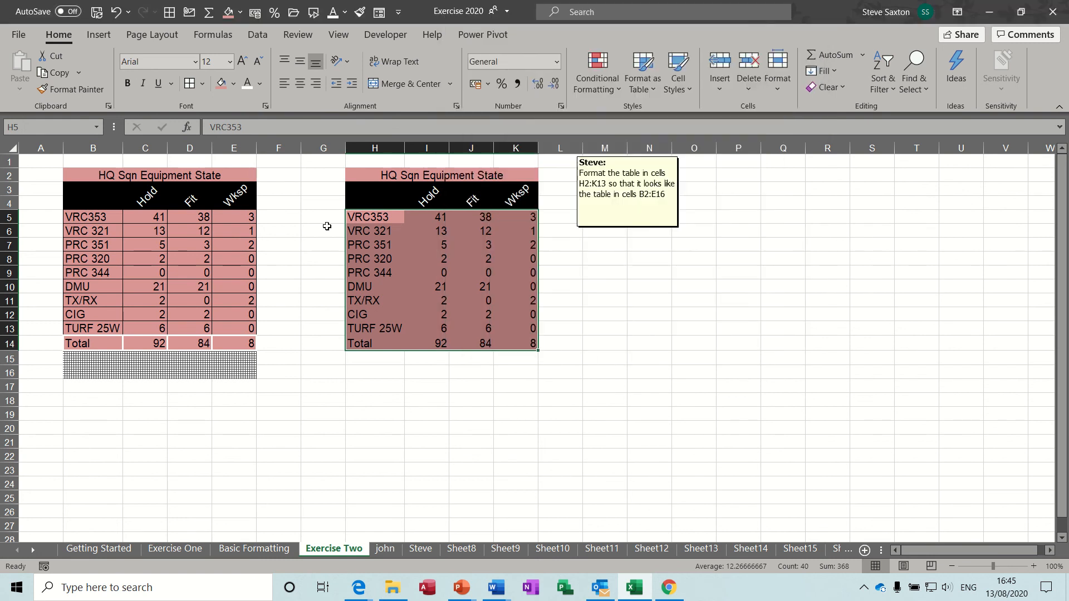
{"action": "left_click", "coordinate": [202, 85]}
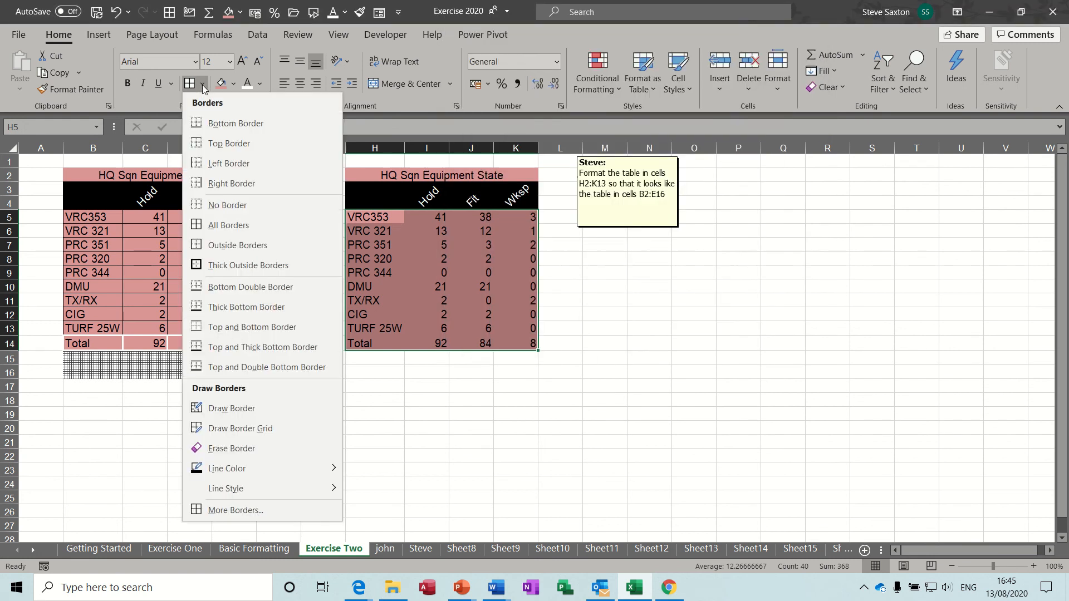
{"action": "left_click", "coordinate": [212, 224]}
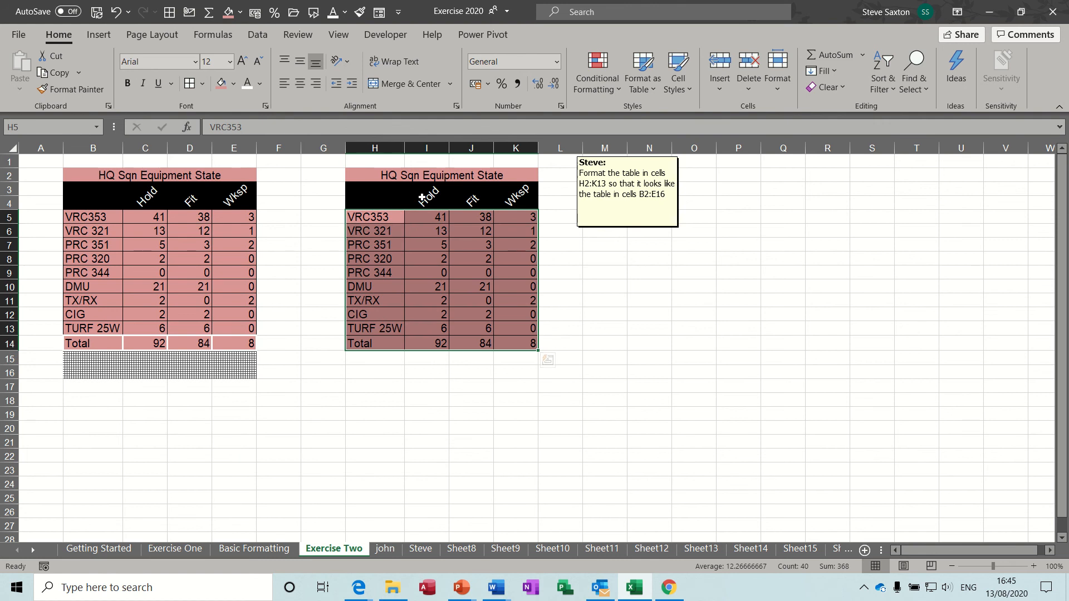
{"action": "left_click", "coordinate": [401, 327]}
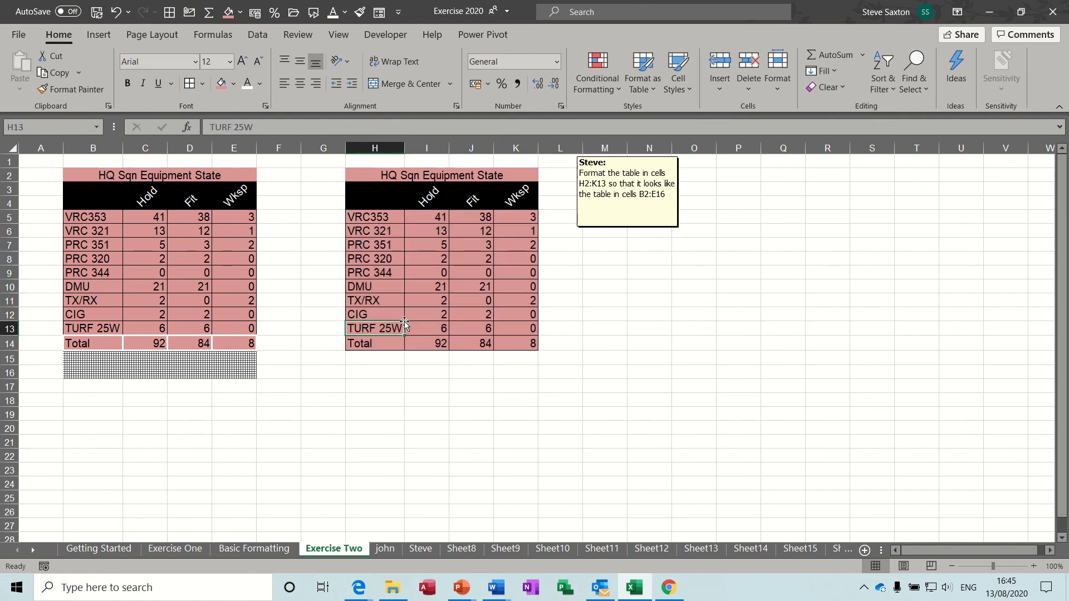
Give the Total row H14:K14 thick white outline and inside borders, matching the sample
{"action": "left_click_drag", "start_coordinate": [103, 342], "coordinate": [241, 345]}
{"action": "left_click_drag", "start_coordinate": [363, 345], "coordinate": [502, 345]}
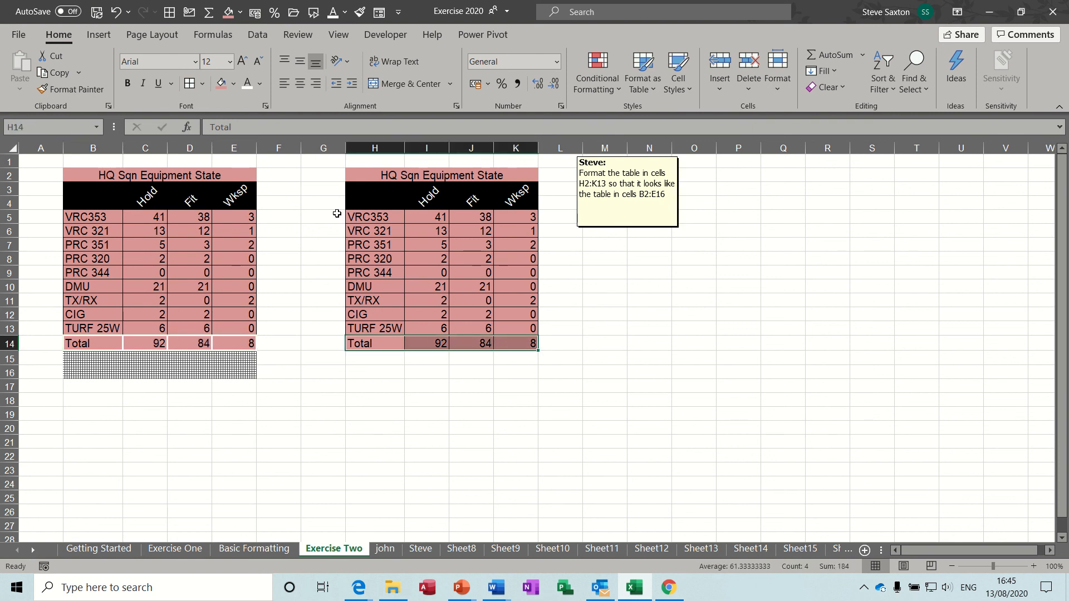
{"action": "left_click", "coordinate": [203, 84]}
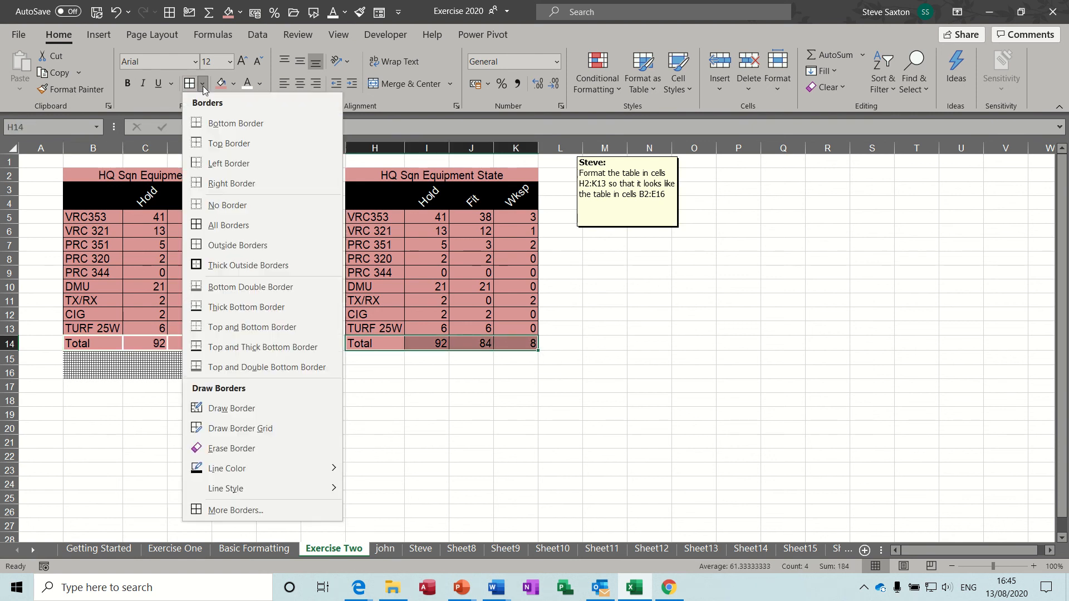
{"action": "left_click", "coordinate": [235, 508]}
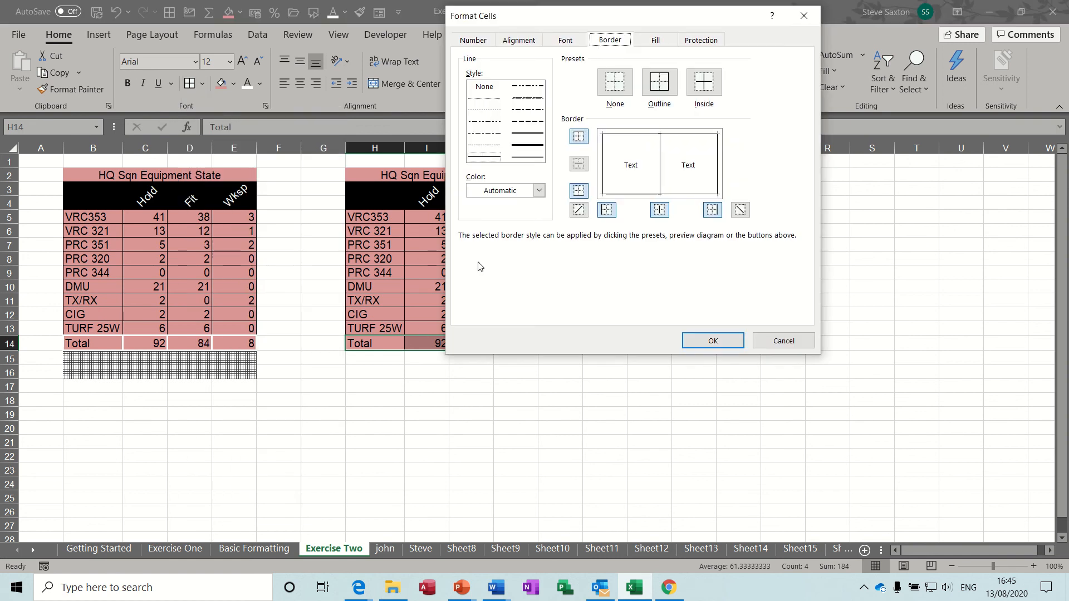
{"action": "left_click", "coordinate": [528, 145]}
{"action": "left_click", "coordinate": [540, 191]}
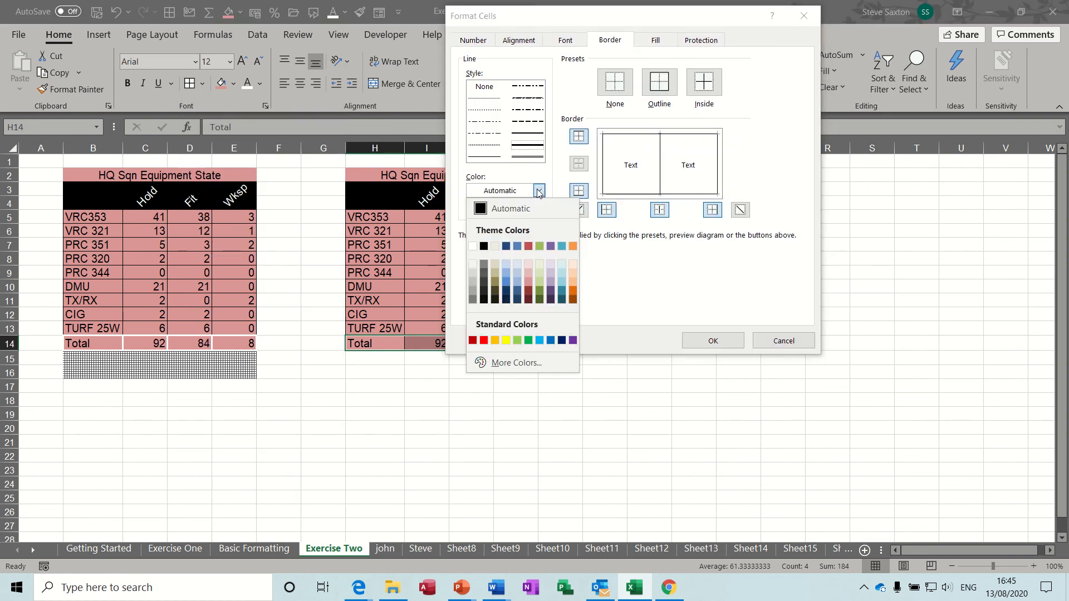
{"action": "left_click", "coordinate": [475, 250]}
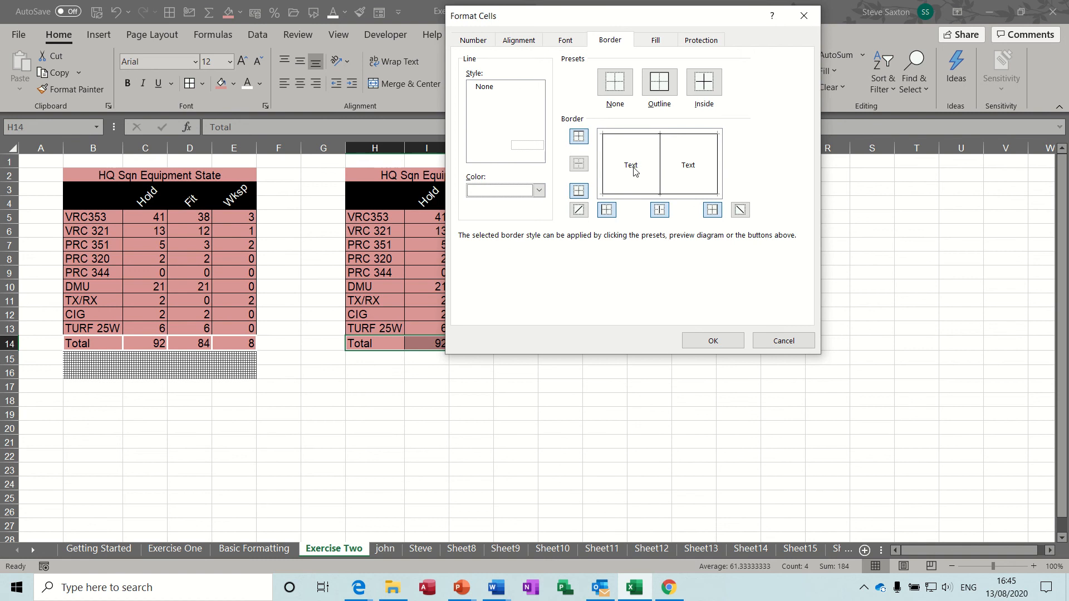
{"action": "left_click", "coordinate": [659, 81]}
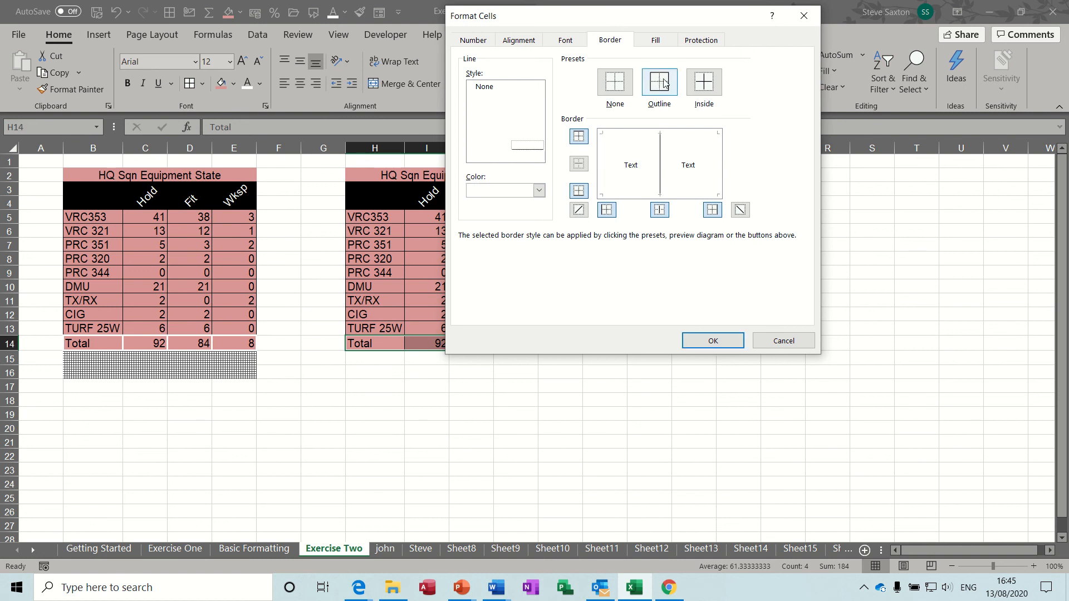
{"action": "left_click", "coordinate": [703, 83]}
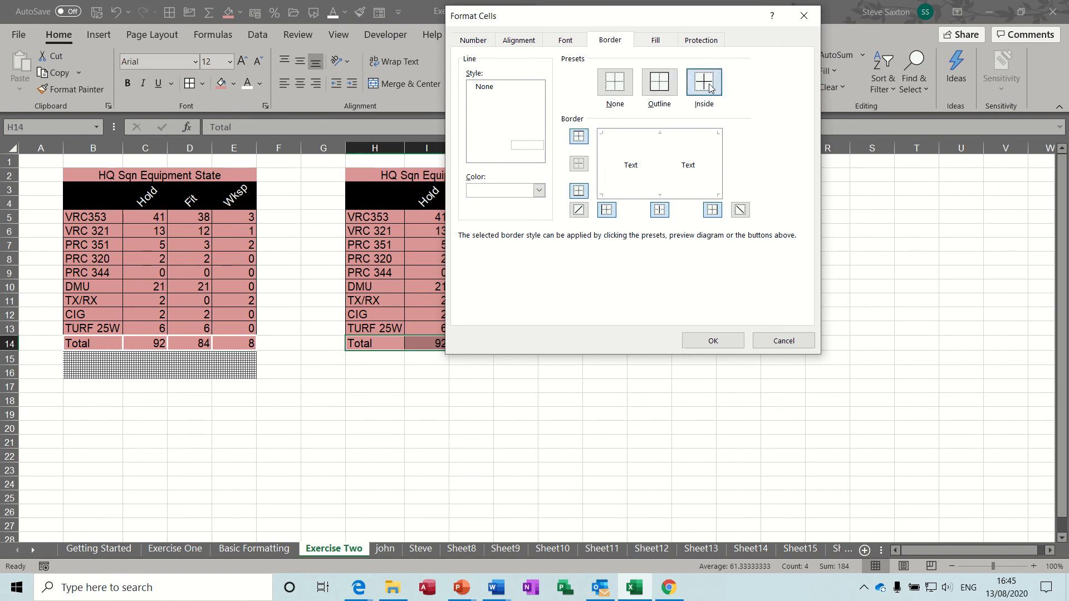
{"action": "left_click", "coordinate": [714, 343]}
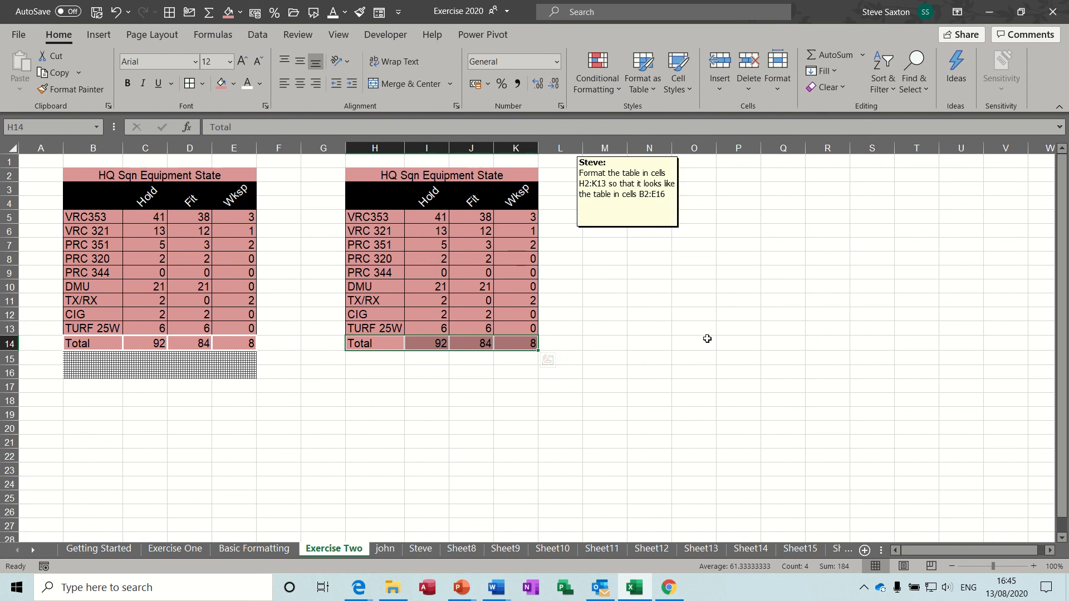
{"action": "left_click", "coordinate": [423, 374]}
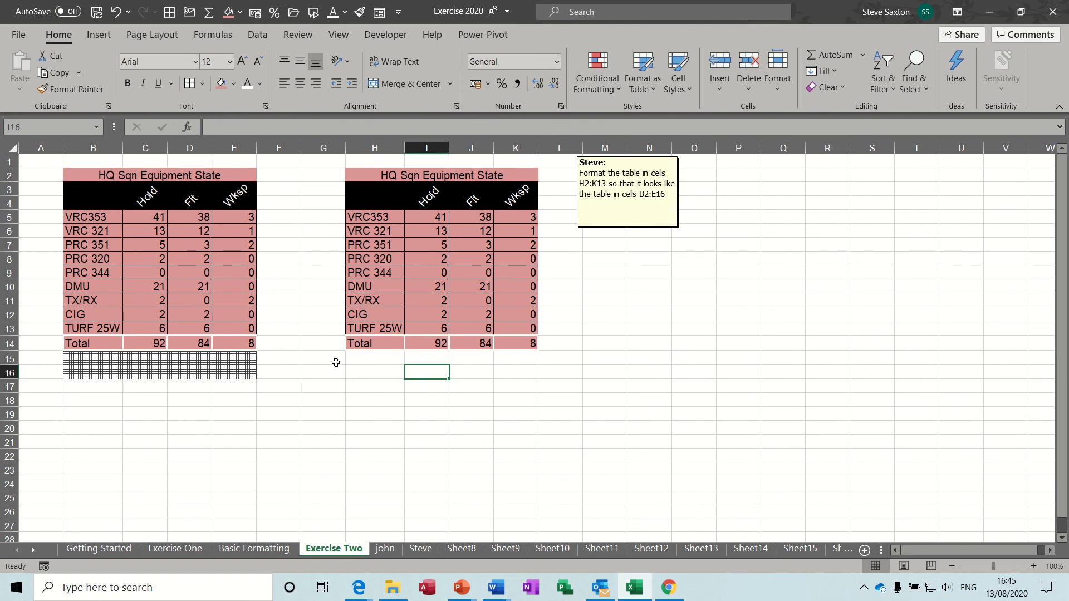
Apply the thin crosshatch pattern style to H15:K16 through Format Cells
{"action": "left_click_drag", "start_coordinate": [355, 363], "coordinate": [501, 373]}
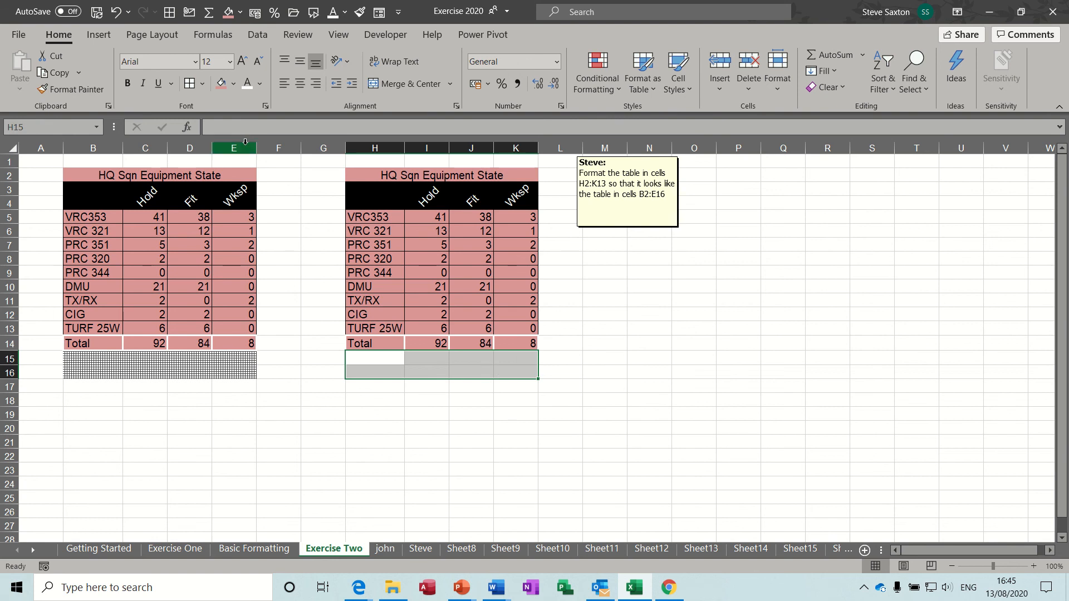
{"action": "left_click", "coordinate": [266, 105]}
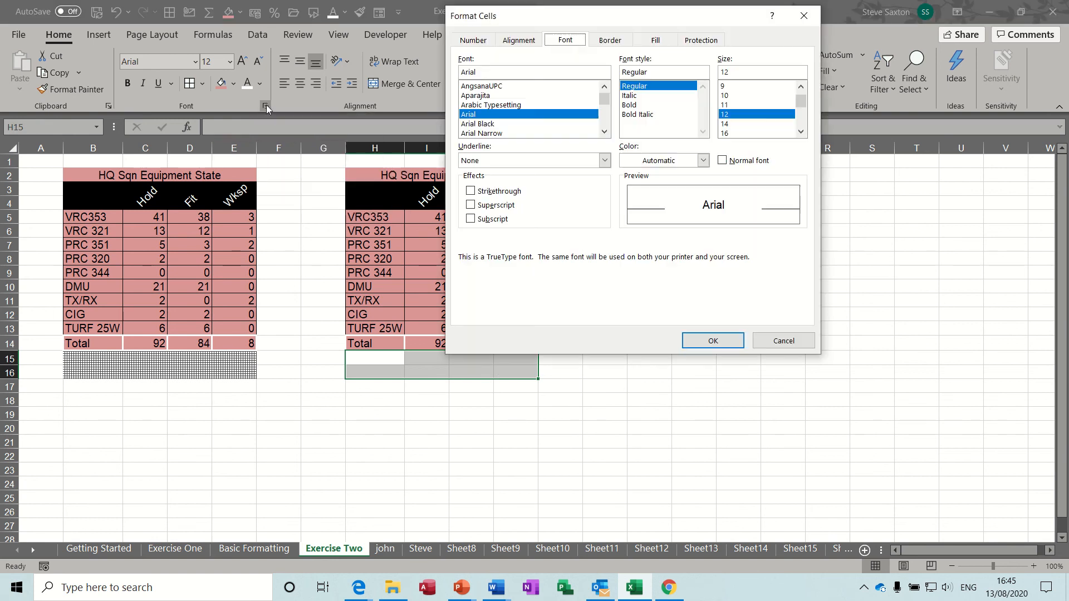
{"action": "left_click", "coordinate": [652, 44]}
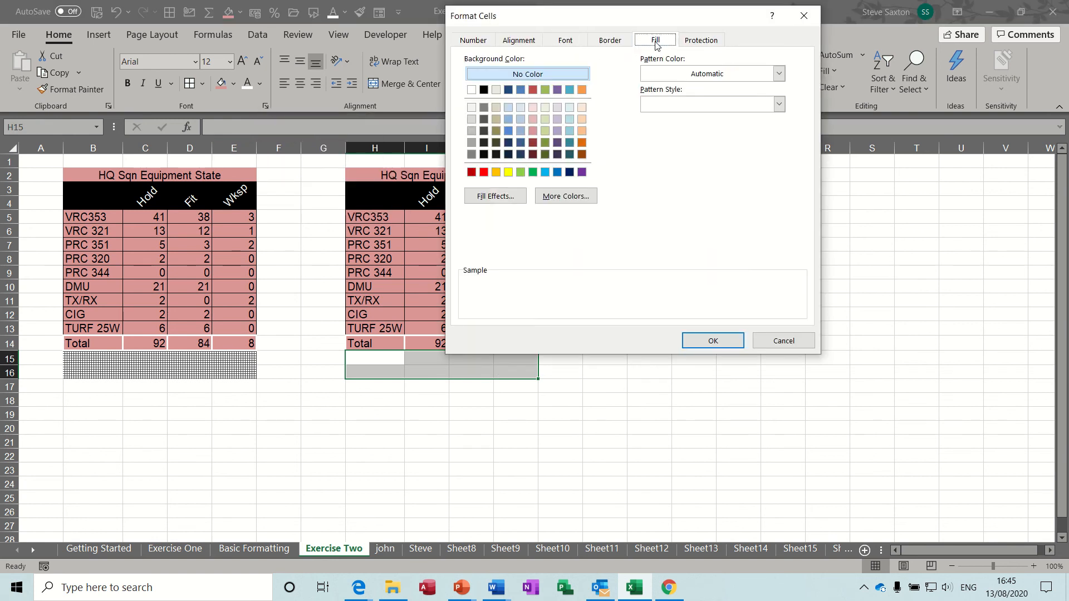
{"action": "left_click", "coordinate": [778, 105]}
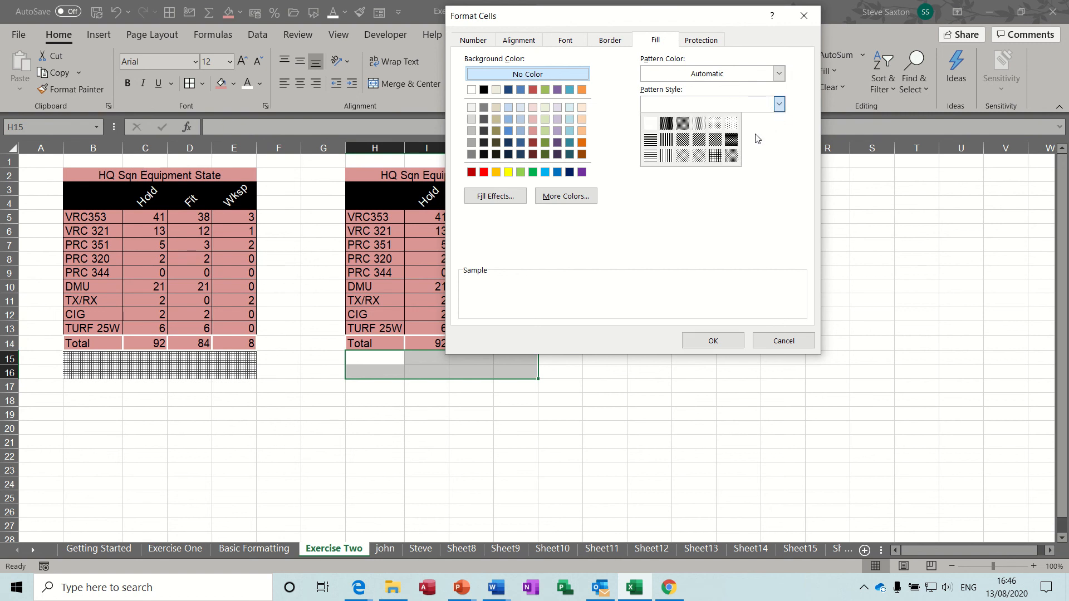
{"action": "left_click", "coordinate": [715, 156]}
{"action": "left_click", "coordinate": [713, 341]}
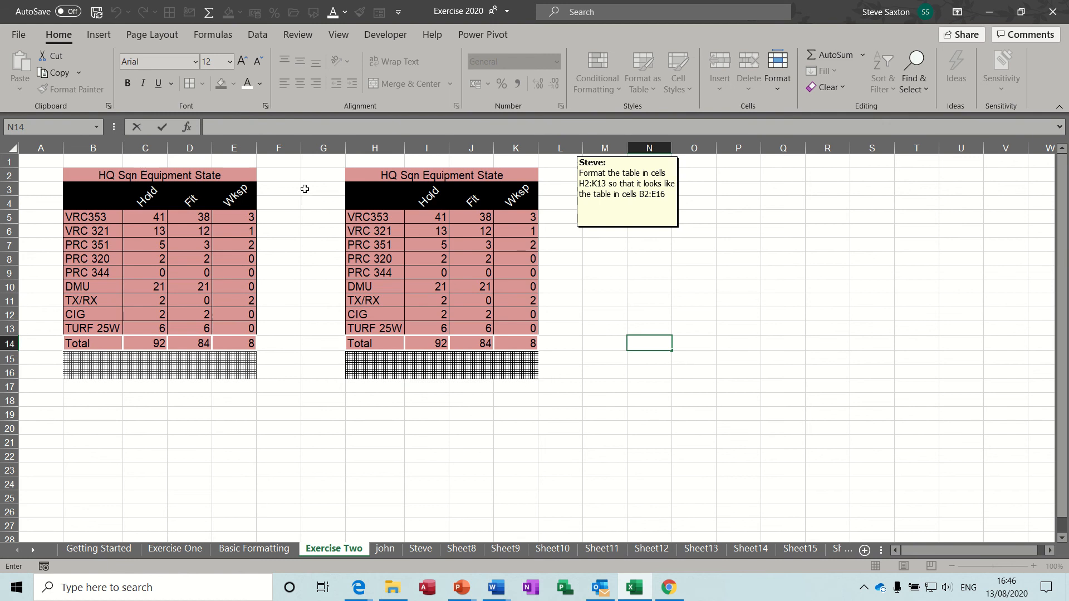
{"action": "left_click", "coordinate": [294, 179]}
{"action": "left_click", "coordinate": [300, 241]}
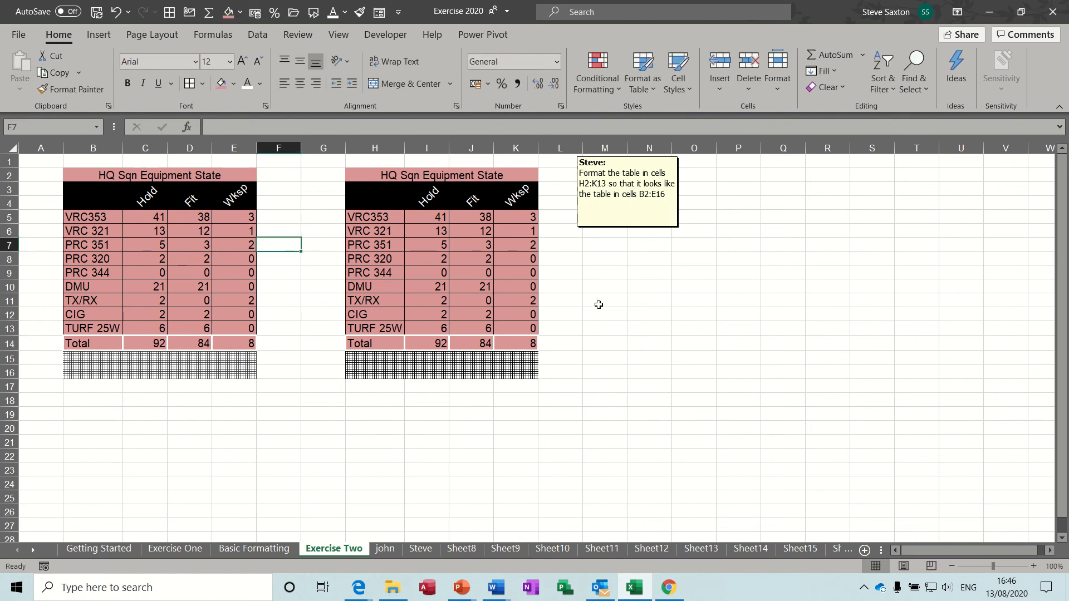
{"action": "left_click", "coordinate": [602, 305]}
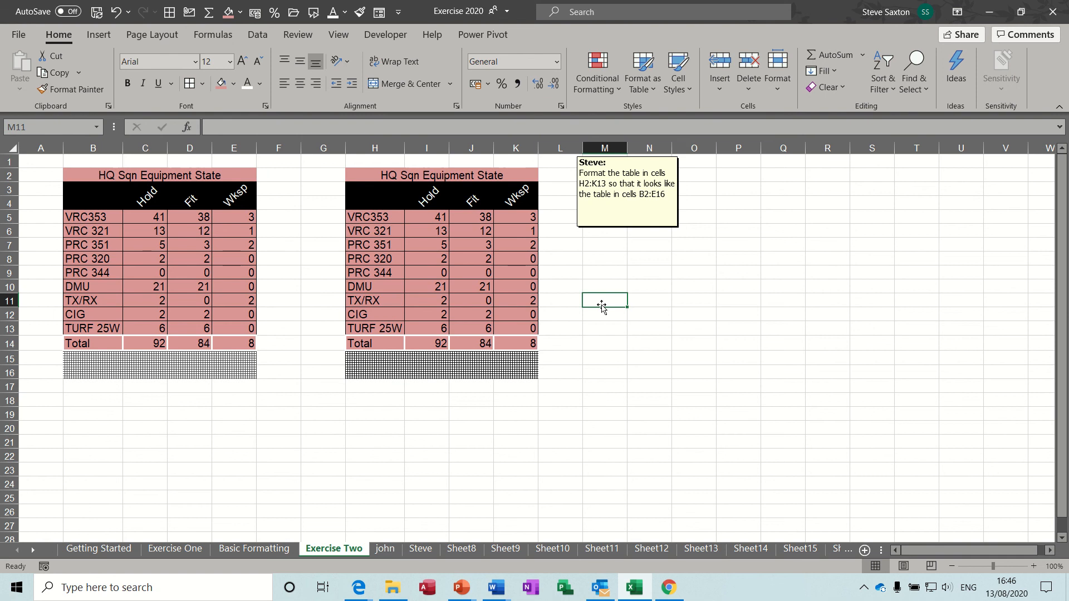